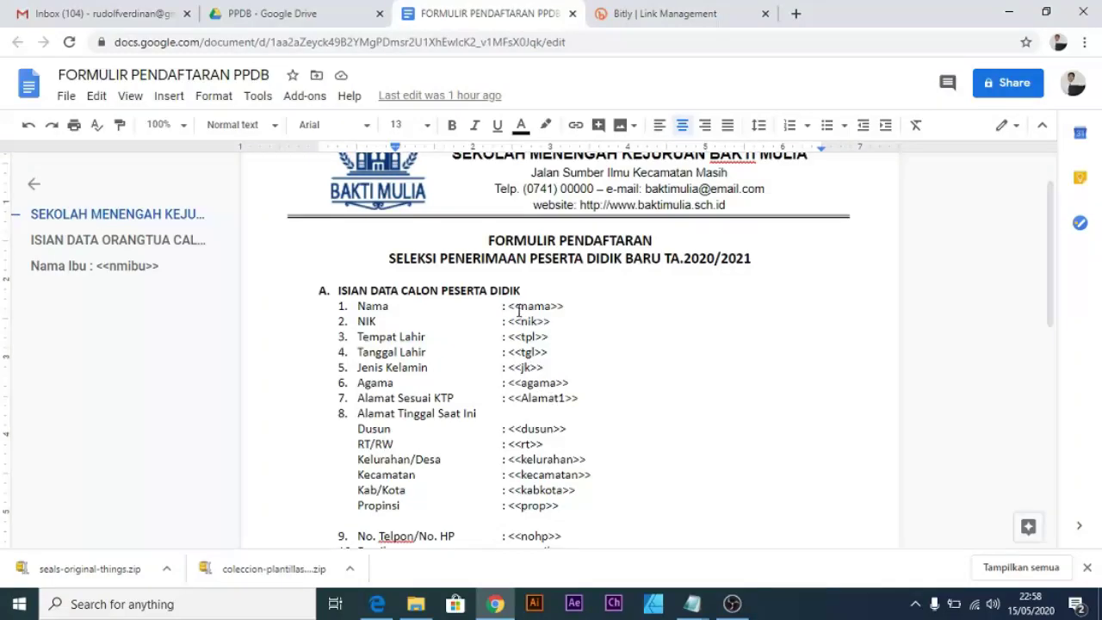
Zoom into the Docs template and select the <<nama>> placeholders in the signature block and Nama line.
{"action": "scroll", "coordinate": [648, 411], "scroll_direction": "down", "scroll_amount": 15}
{"action": "key", "text": "ctrl+plus"}
{"action": "key", "text": "ctrl+plus"}
{"action": "key", "text": "ctrl+plus"}
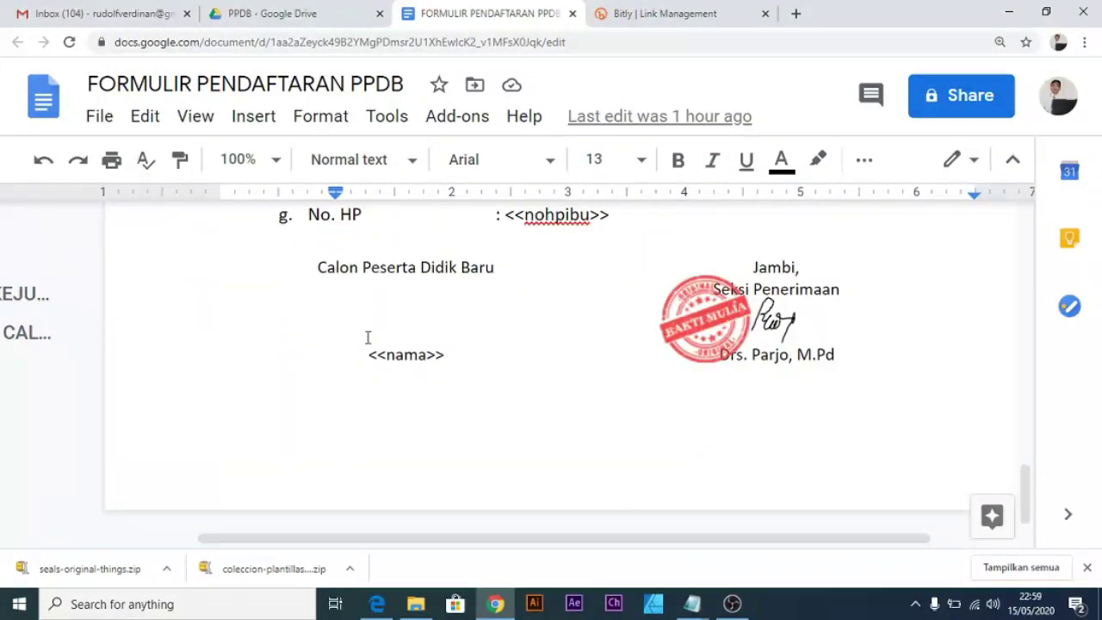
{"action": "scroll", "coordinate": [367, 338], "scroll_direction": "up", "scroll_amount": 2}
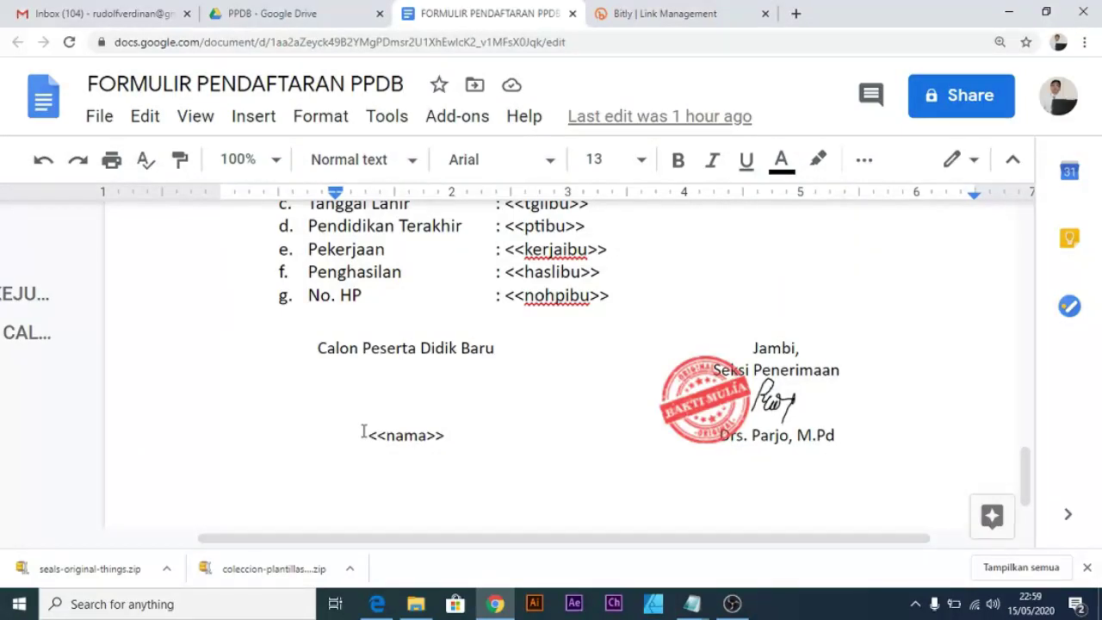
{"action": "left_click_drag", "start_coordinate": [362, 431], "coordinate": [453, 435]}
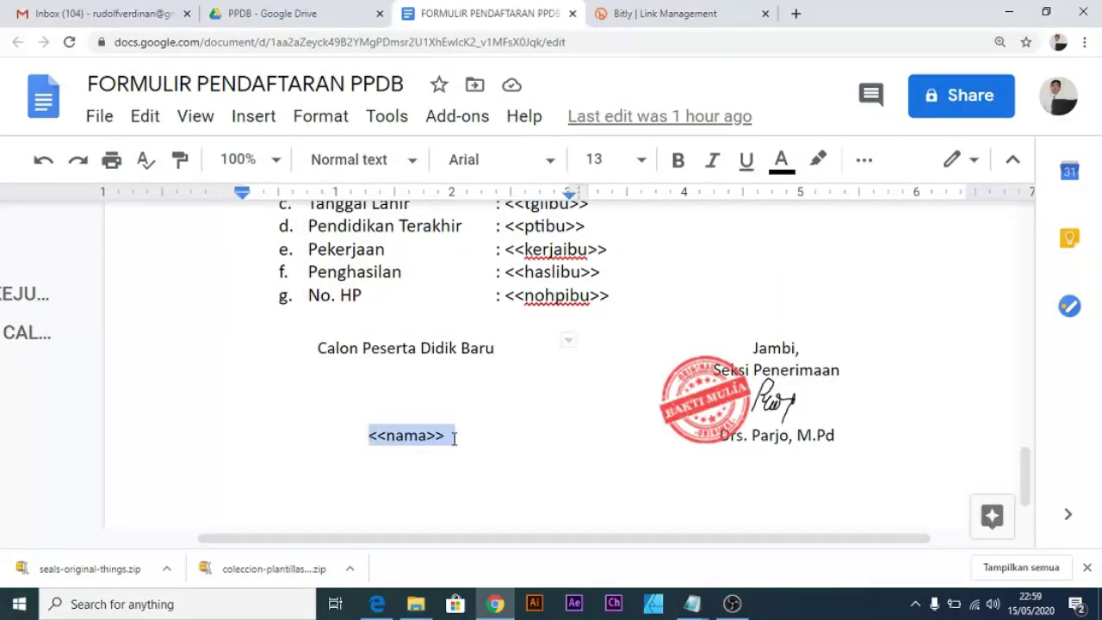
{"action": "left_click_drag", "start_coordinate": [367, 435], "coordinate": [453, 435]}
{"action": "scroll", "coordinate": [404, 445], "scroll_direction": "up", "scroll_amount": 15}
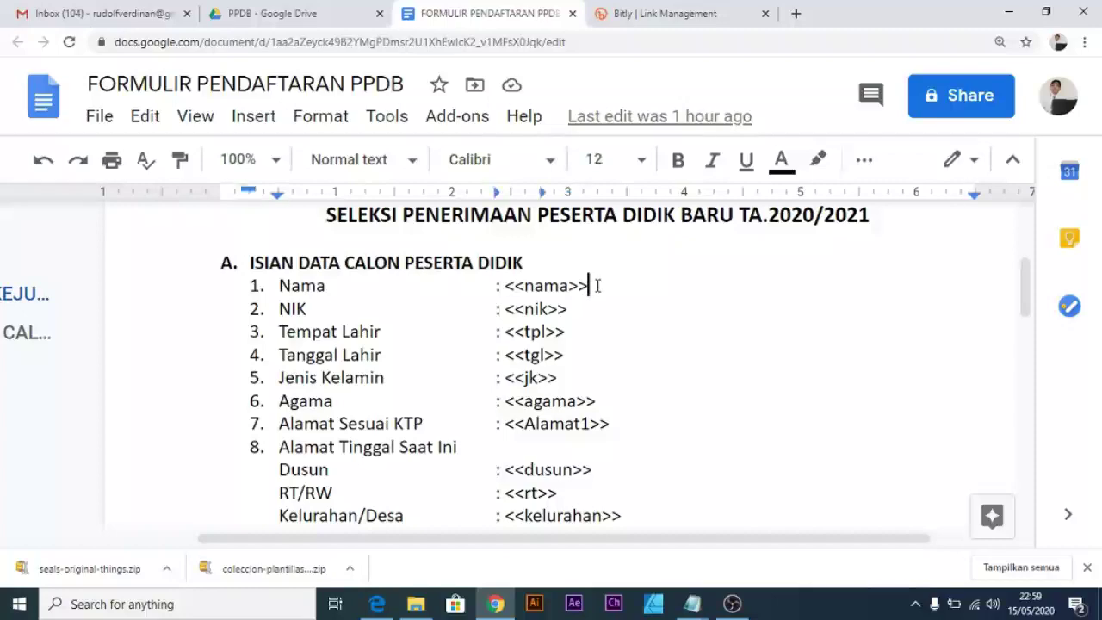
{"action": "left_click_drag", "start_coordinate": [598, 285], "coordinate": [517, 285]}
{"action": "scroll", "coordinate": [743, 354], "scroll_direction": "down", "scroll_amount": 15}
{"action": "key", "text": "ctrl+minus"}
{"action": "key", "text": "ctrl+minus"}
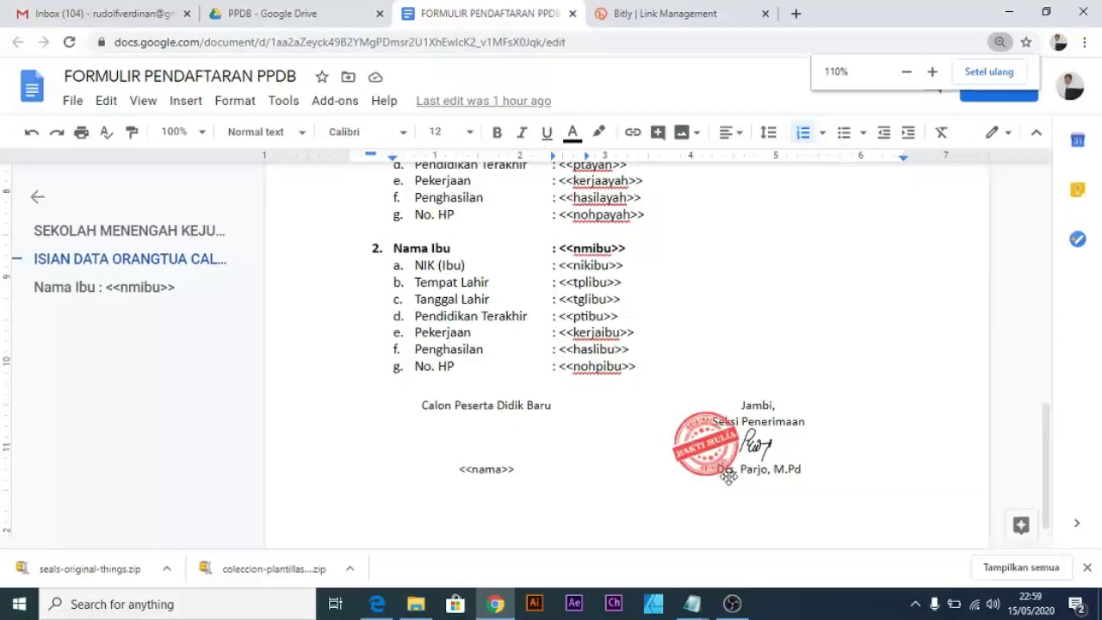
{"action": "key", "text": "ctrl+plus"}
Highlight tutorial step 5 about creating a Google Form in the Notepad notes.
{"action": "mouse_move", "coordinate": [699, 608]}
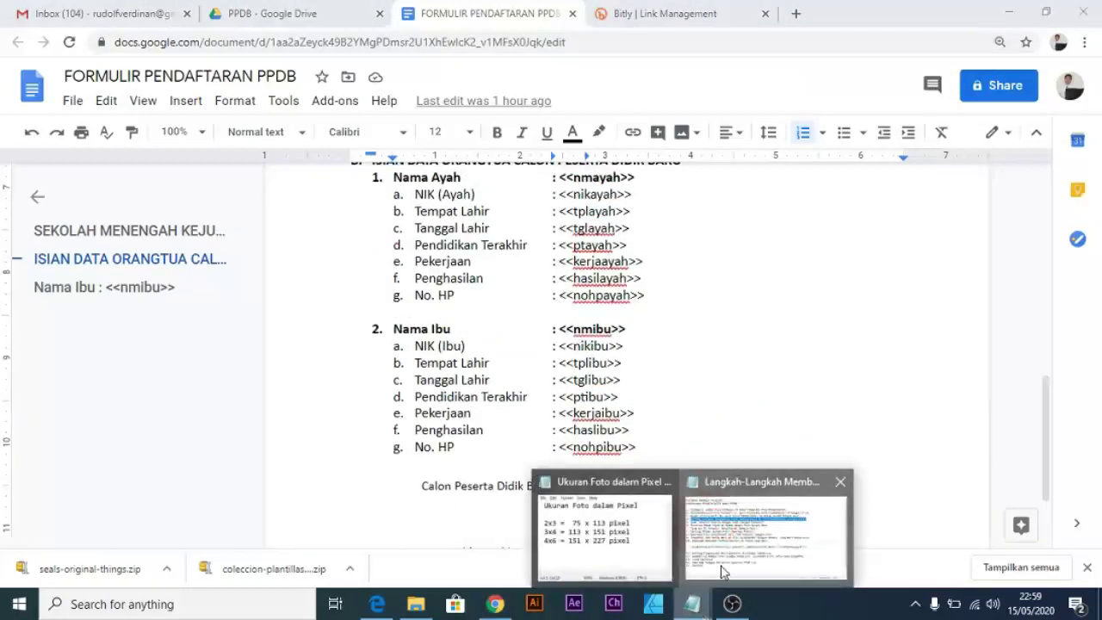
{"action": "left_click", "coordinate": [770, 525]}
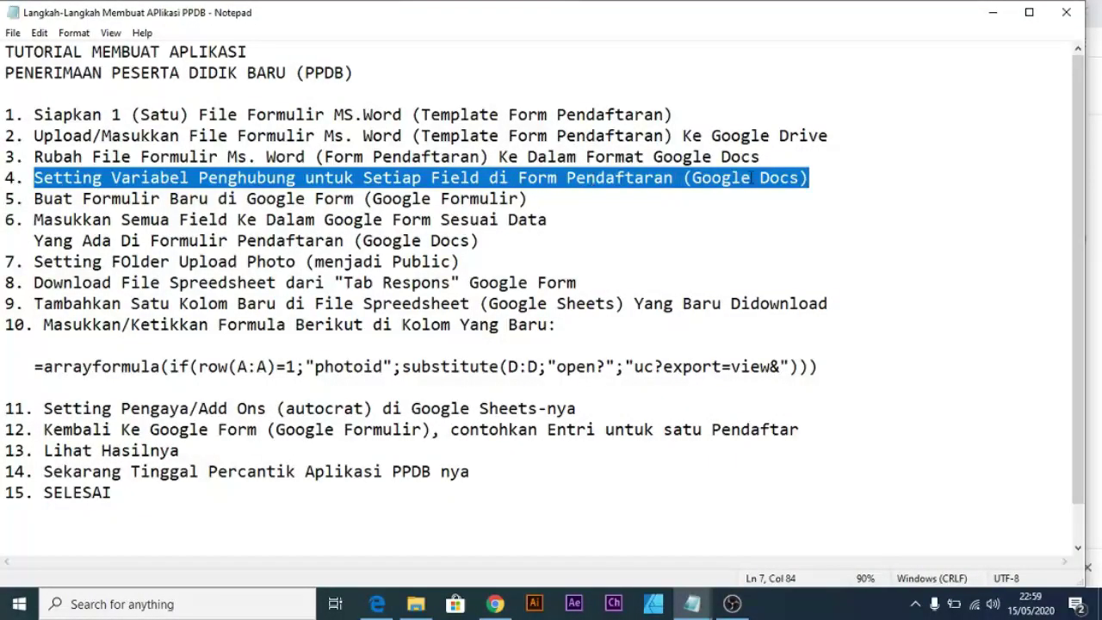
{"action": "left_click", "coordinate": [33, 199]}
{"action": "left_click_drag", "start_coordinate": [32, 199], "coordinate": [544, 208]}
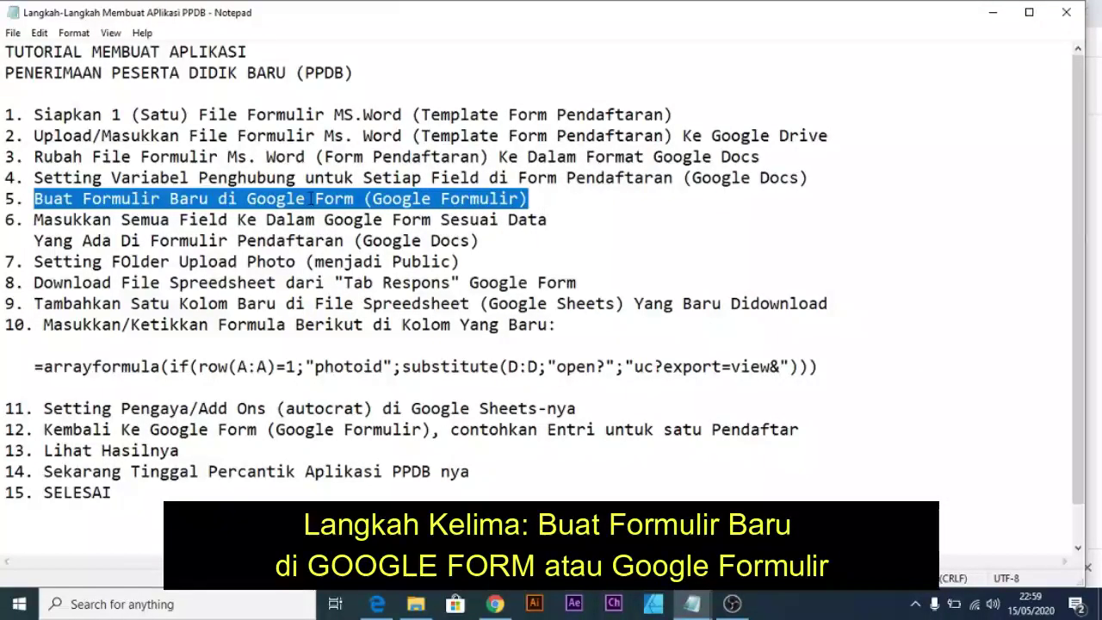
{"action": "left_click", "coordinate": [496, 605]}
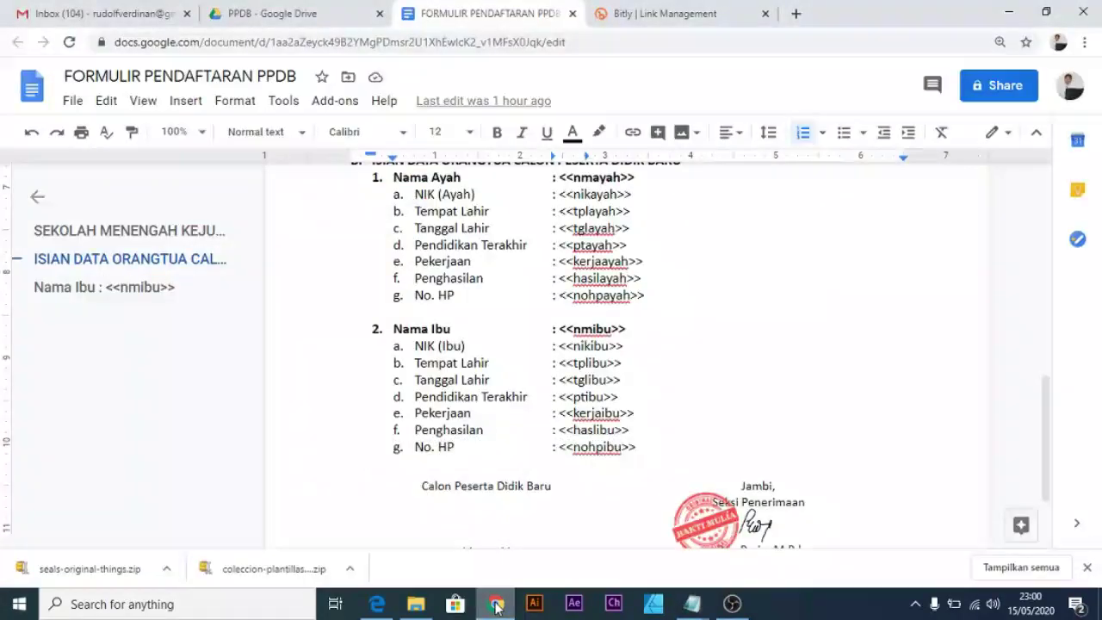
In the PPDB Drive folder, create a blank Google Form via More > Google Forms.
{"action": "left_click", "coordinate": [308, 14]}
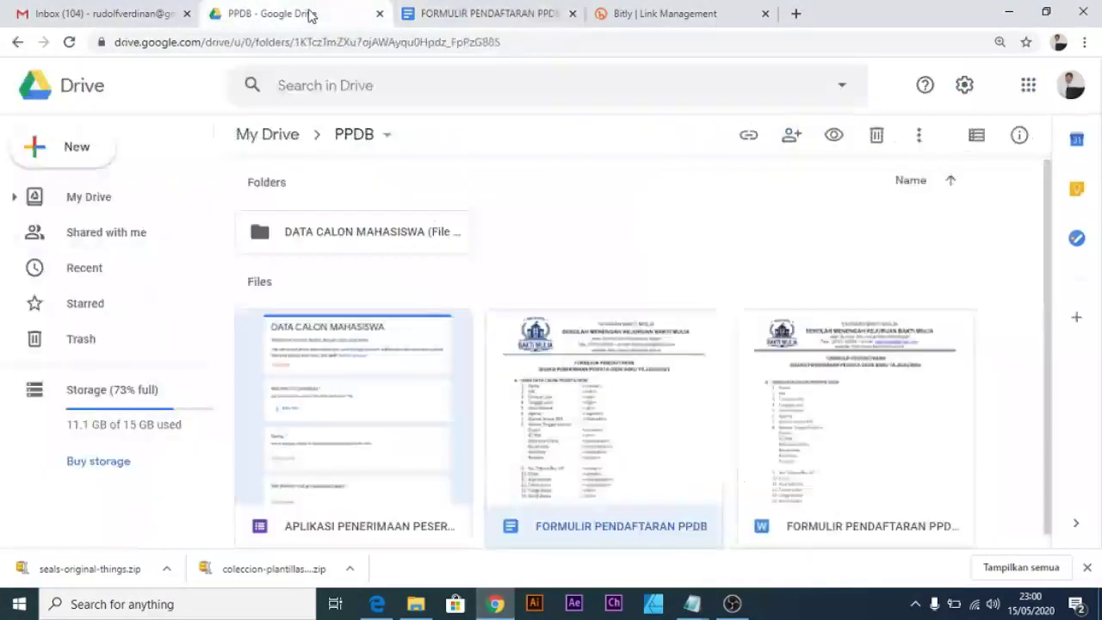
{"action": "left_click", "coordinate": [592, 271]}
{"action": "right_click", "coordinate": [584, 275]}
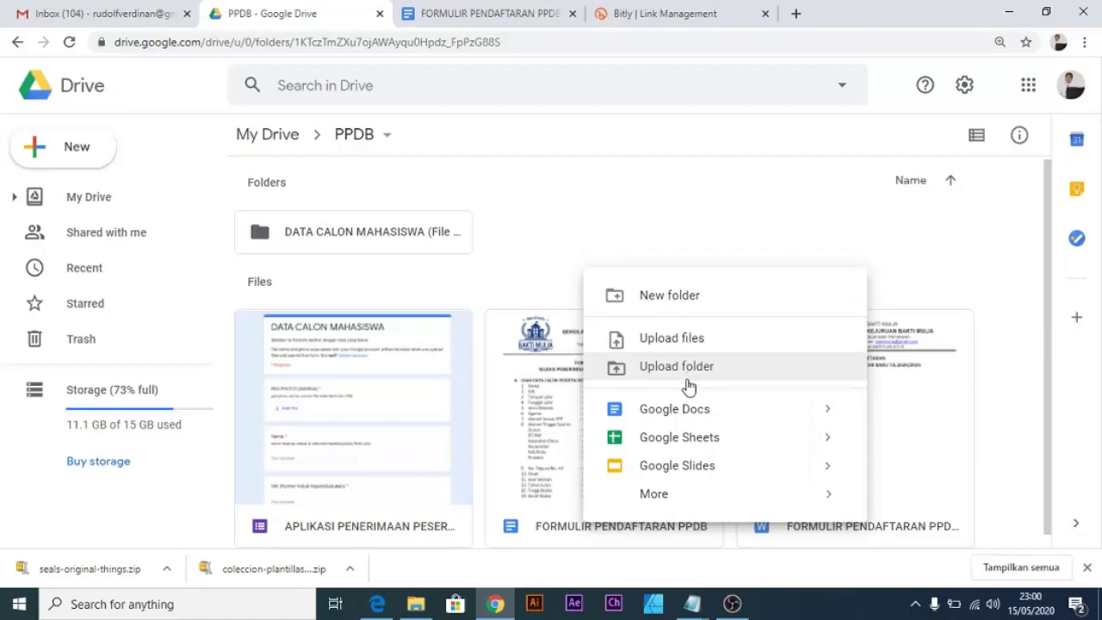
{"action": "mouse_move", "coordinate": [706, 507]}
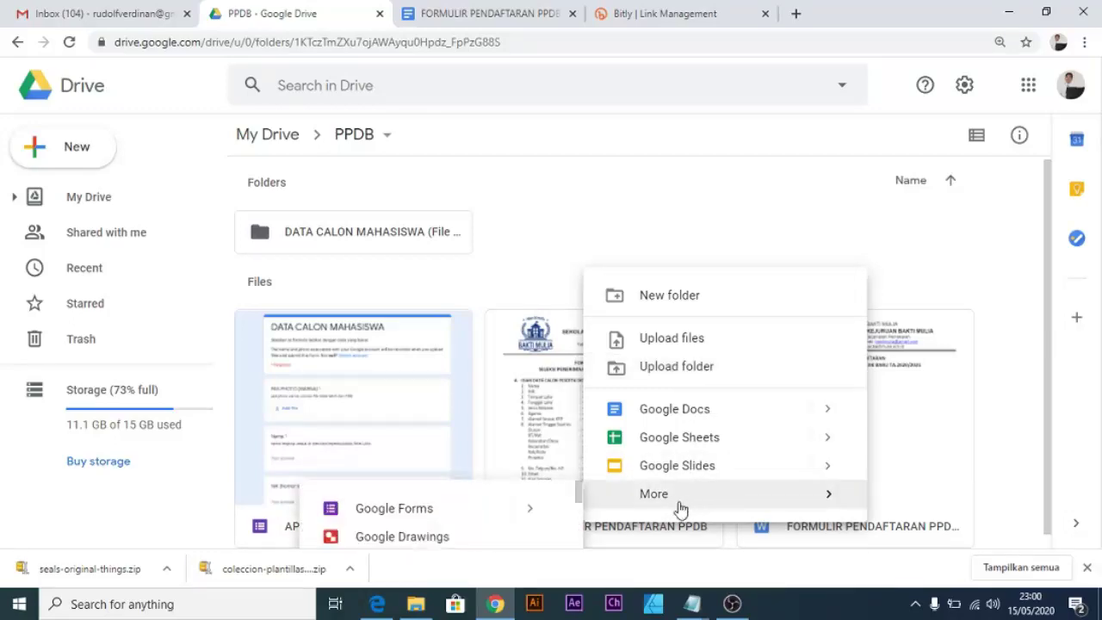
{"action": "mouse_move", "coordinate": [428, 527]}
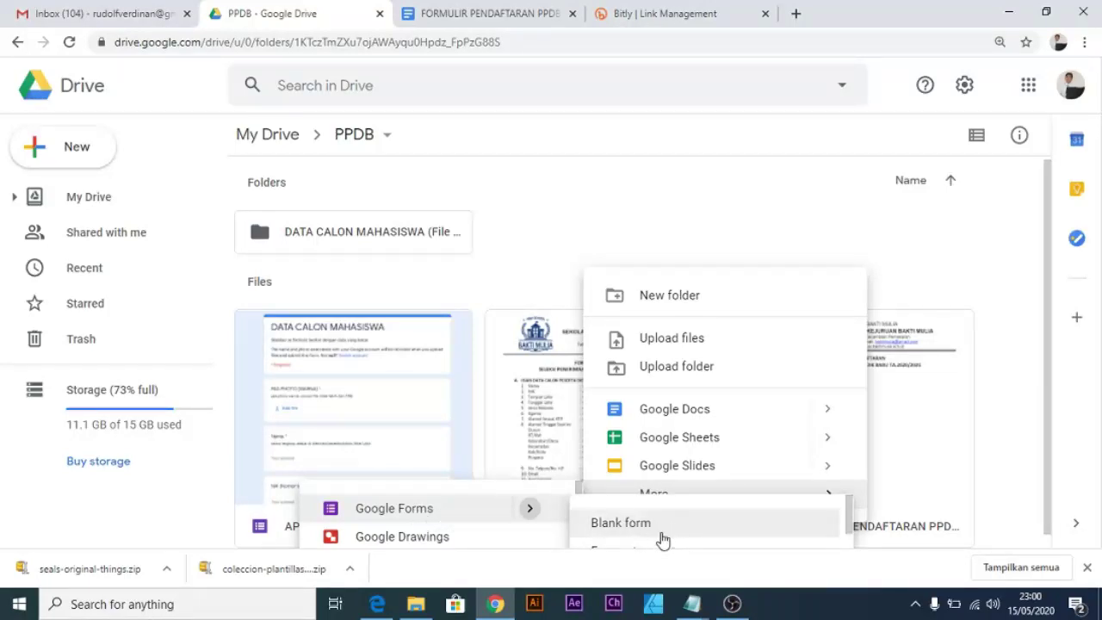
{"action": "left_click", "coordinate": [696, 533]}
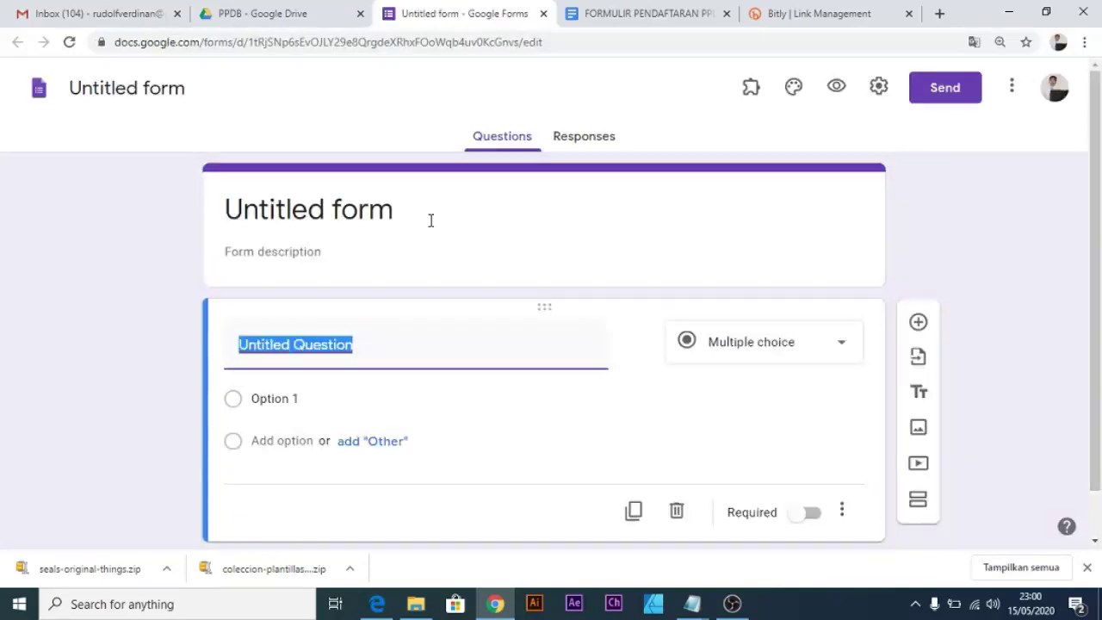
Replace the 'Untitled form' title with FORMULIR PENDAFTARAN copied from the Docs template.
{"action": "left_click_drag", "start_coordinate": [430, 221], "coordinate": [222, 217]}
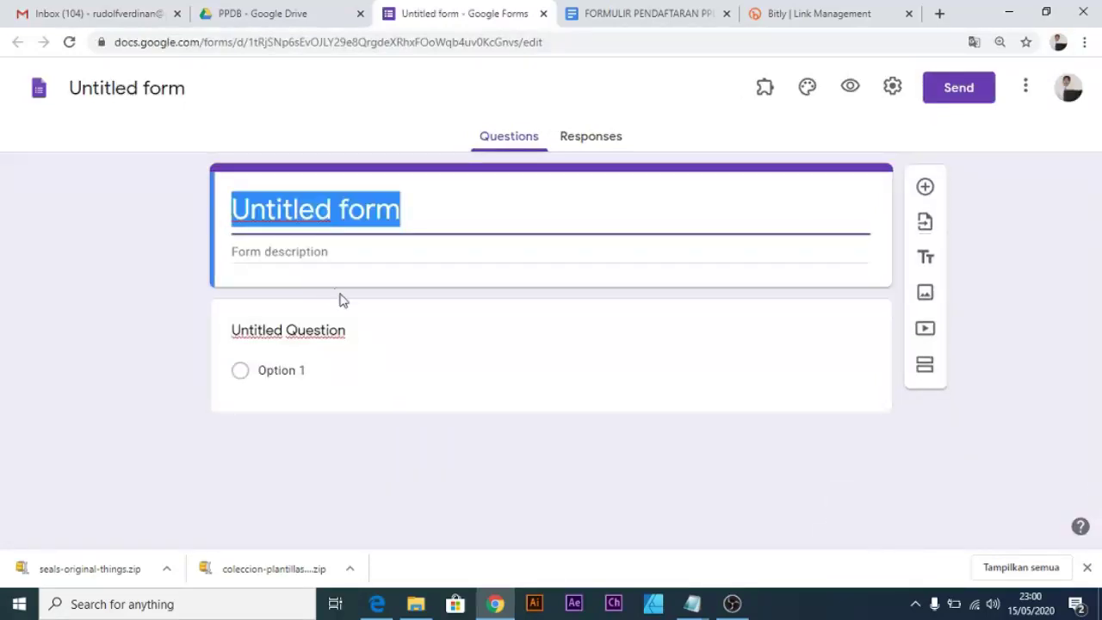
{"action": "left_click", "coordinate": [614, 468]}
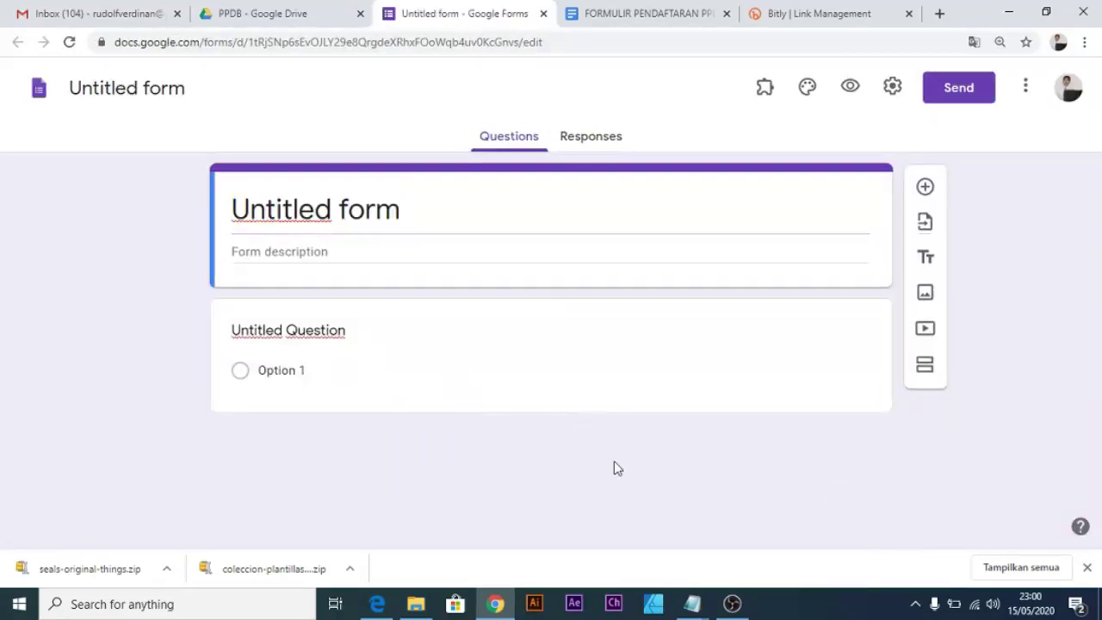
{"action": "left_click", "coordinate": [459, 224]}
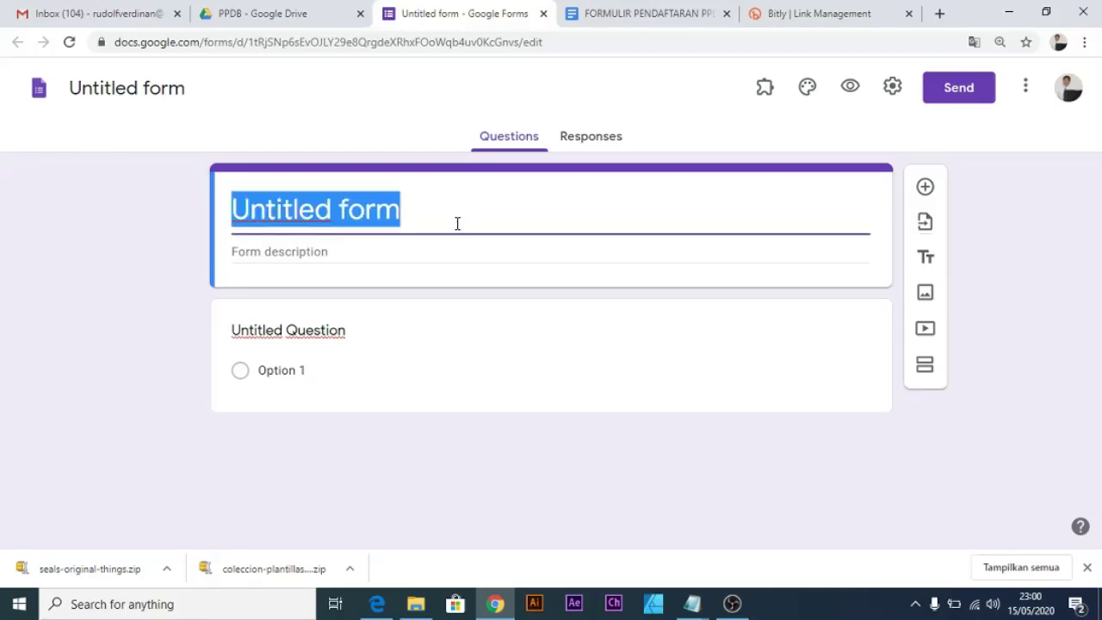
{"action": "key", "text": "ctrl+Tab"}
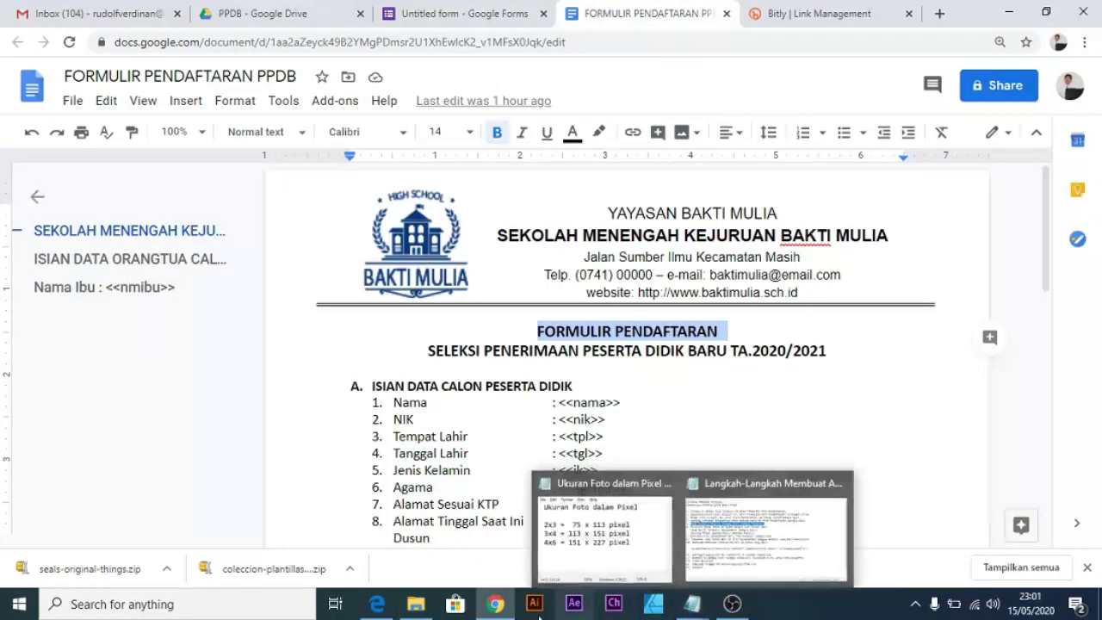
{"action": "left_click", "coordinate": [411, 13]}
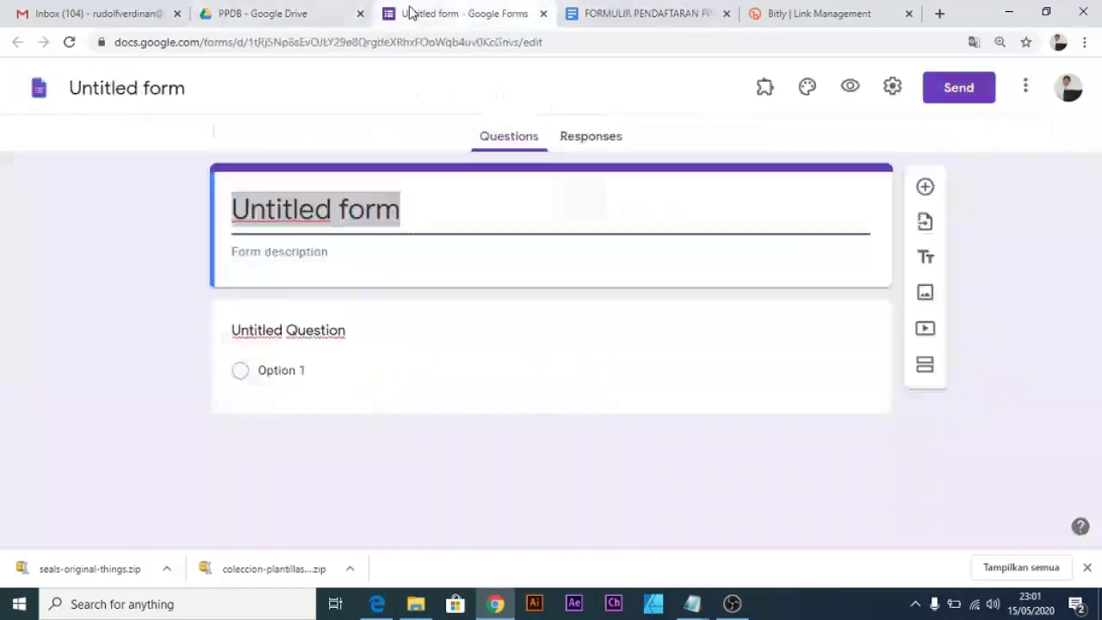
{"action": "type", "text": "FORMULIR PENDAFTARAN"}
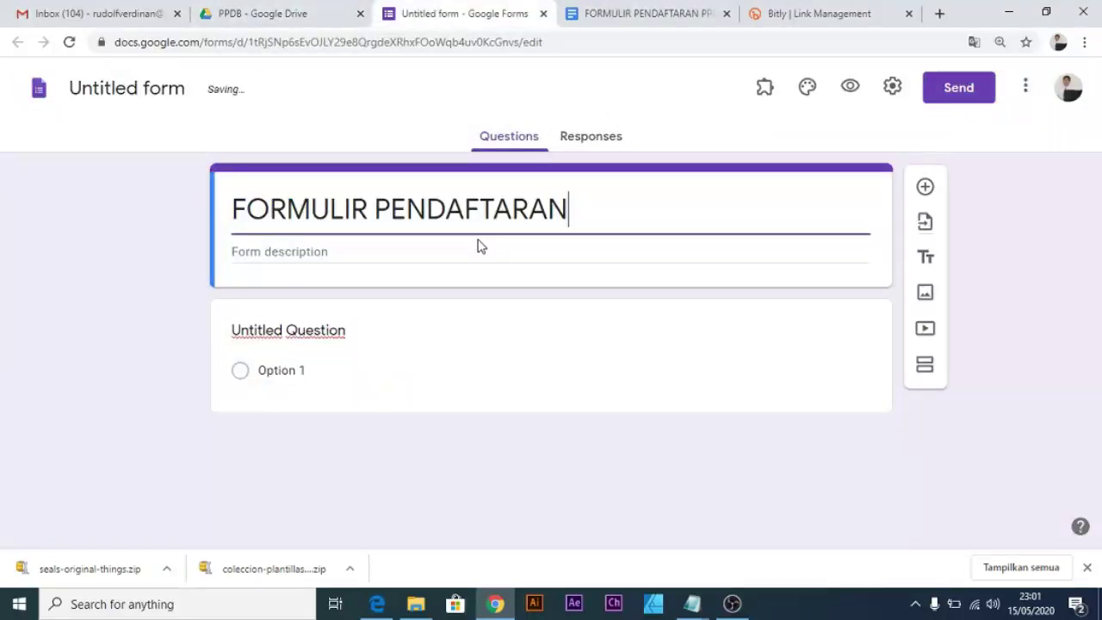
{"action": "left_click", "coordinate": [473, 251]}
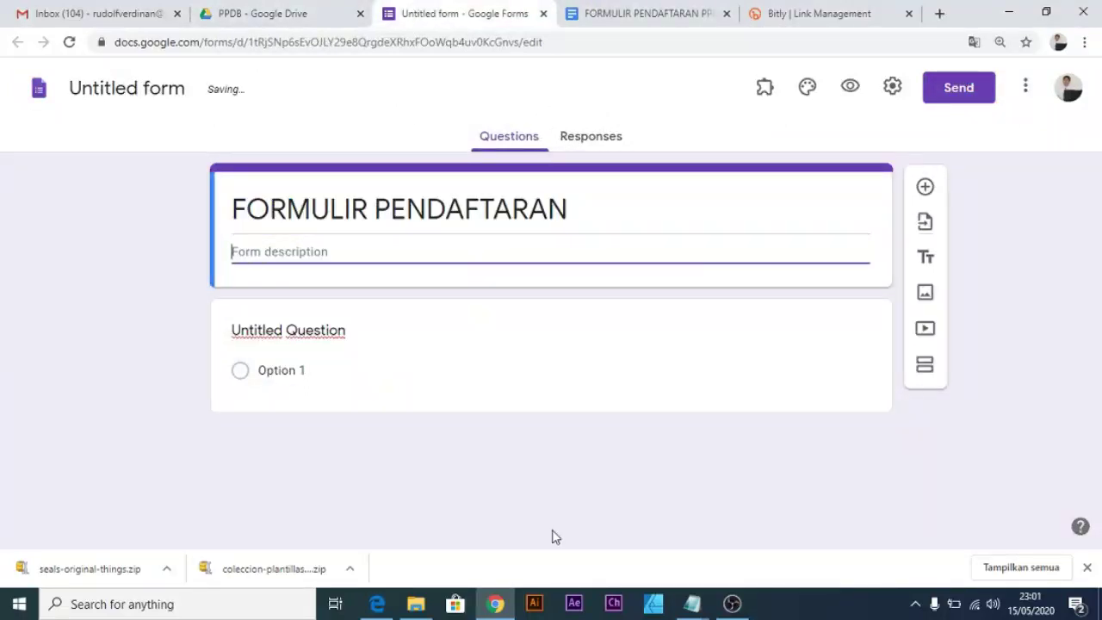
{"action": "left_click", "coordinate": [496, 606]}
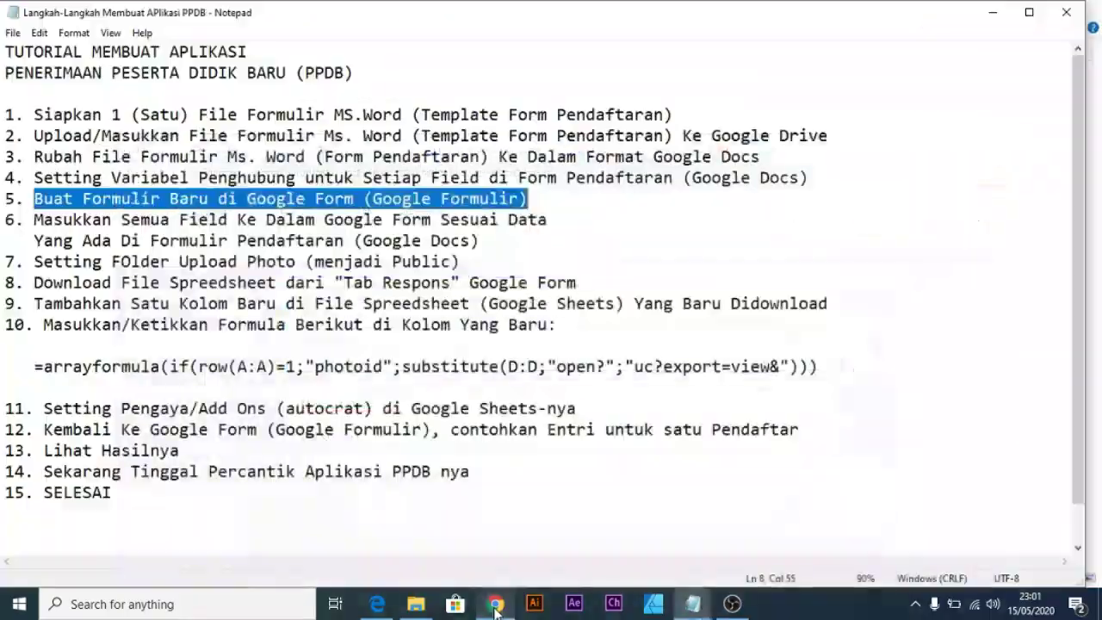
{"action": "left_click", "coordinate": [496, 606]}
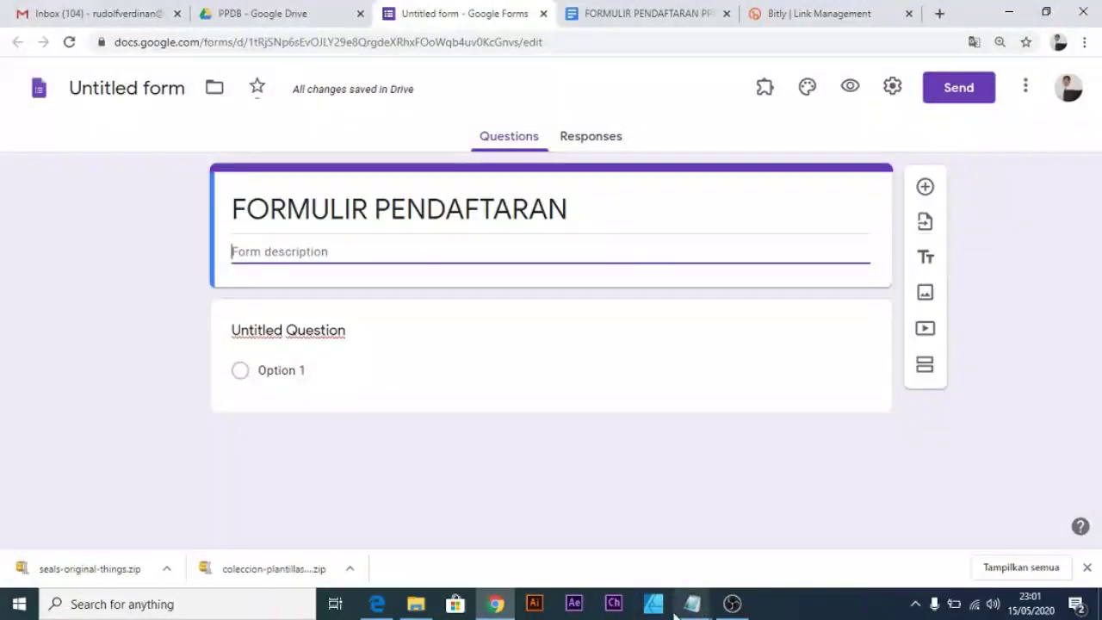
Paste the subtitle SELEKSI PENERIMAAN PESERTA DIDIK BARU TA.2020/2021 into the form description.
{"action": "mouse_move", "coordinate": [503, 610]}
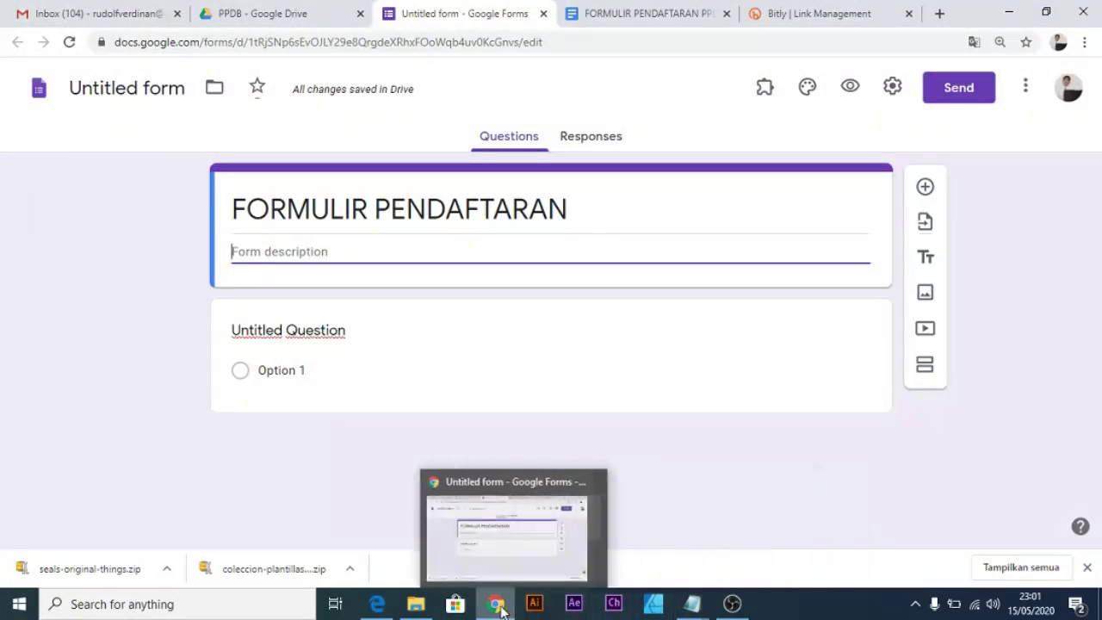
{"action": "left_click", "coordinate": [640, 15]}
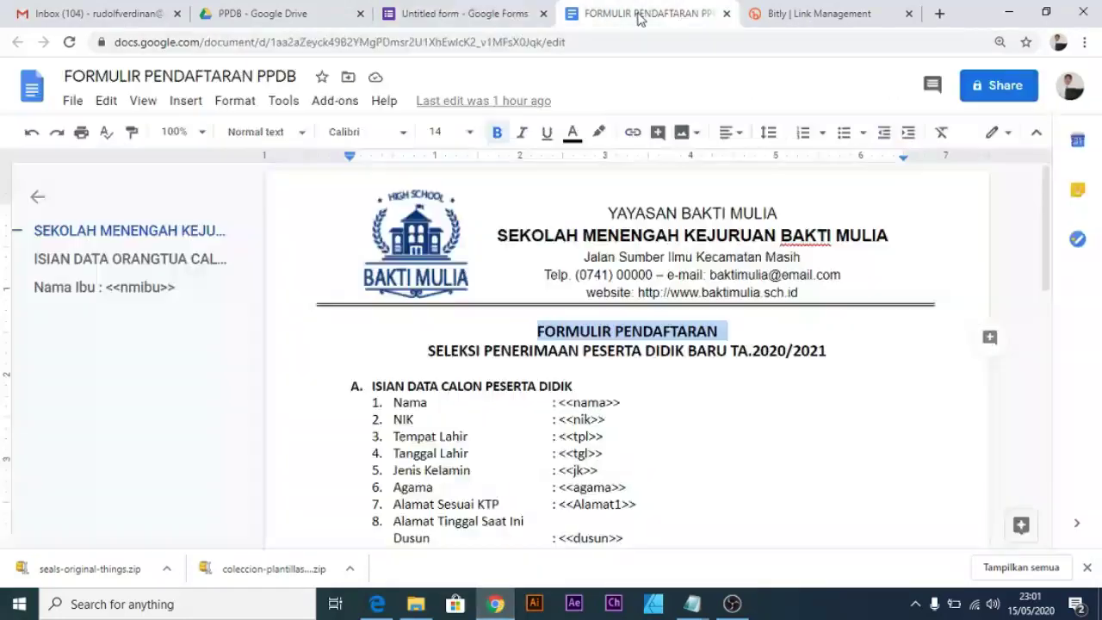
{"action": "left_click_drag", "start_coordinate": [850, 353], "coordinate": [427, 357]}
{"action": "key", "text": "ctrl+c"}
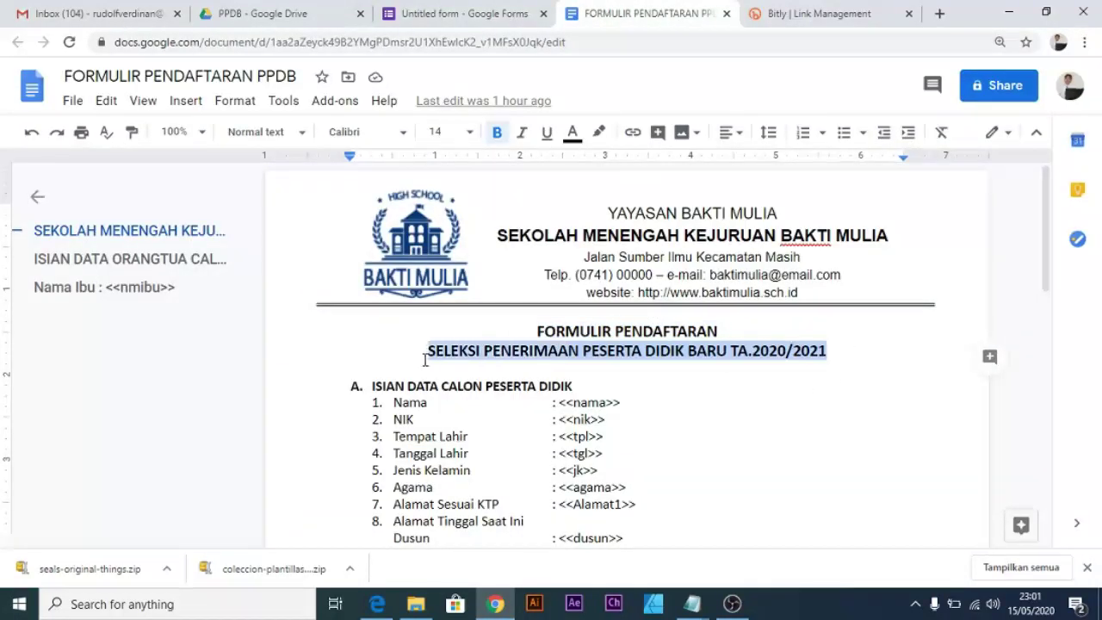
{"action": "left_click", "coordinate": [691, 603]}
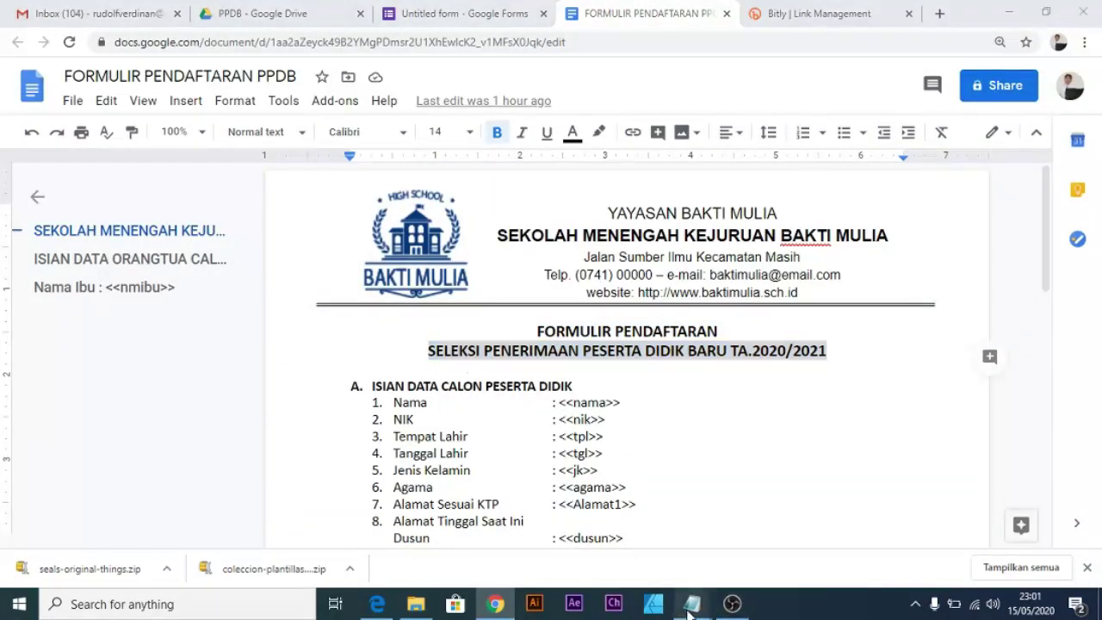
{"action": "left_click", "coordinate": [423, 10]}
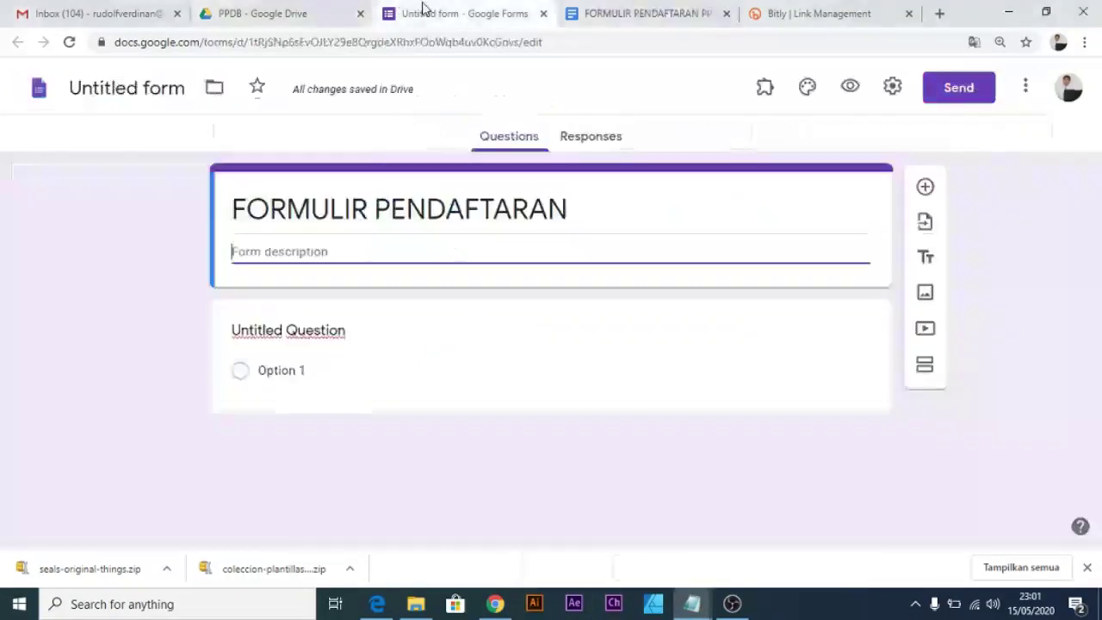
{"action": "left_click", "coordinate": [417, 249]}
{"action": "key", "text": "ctrl+v"}
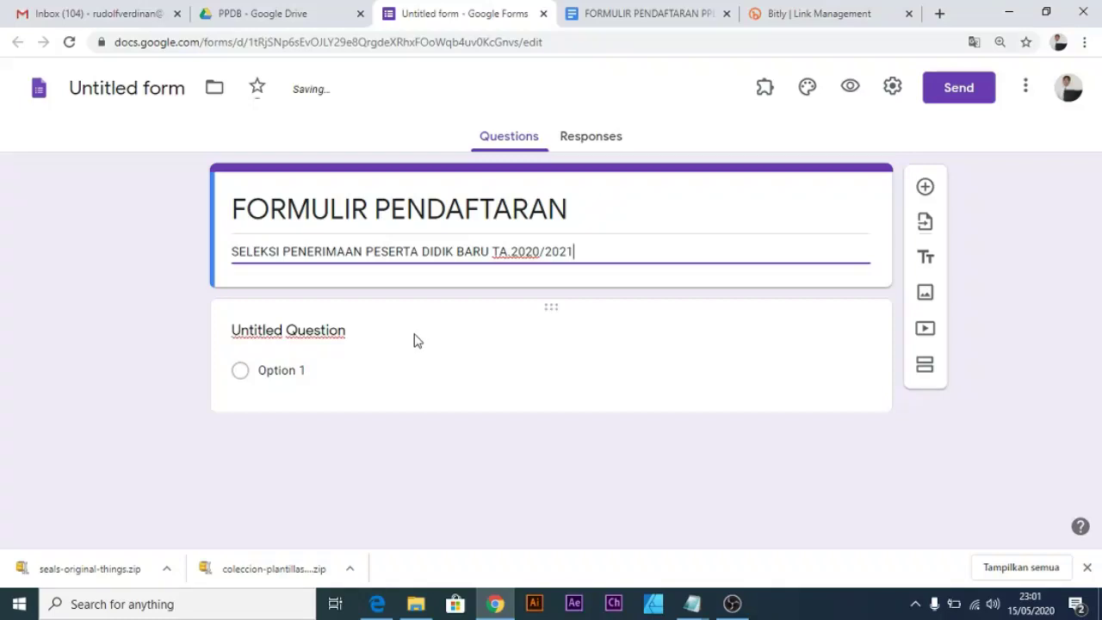
{"action": "left_click", "coordinate": [416, 339]}
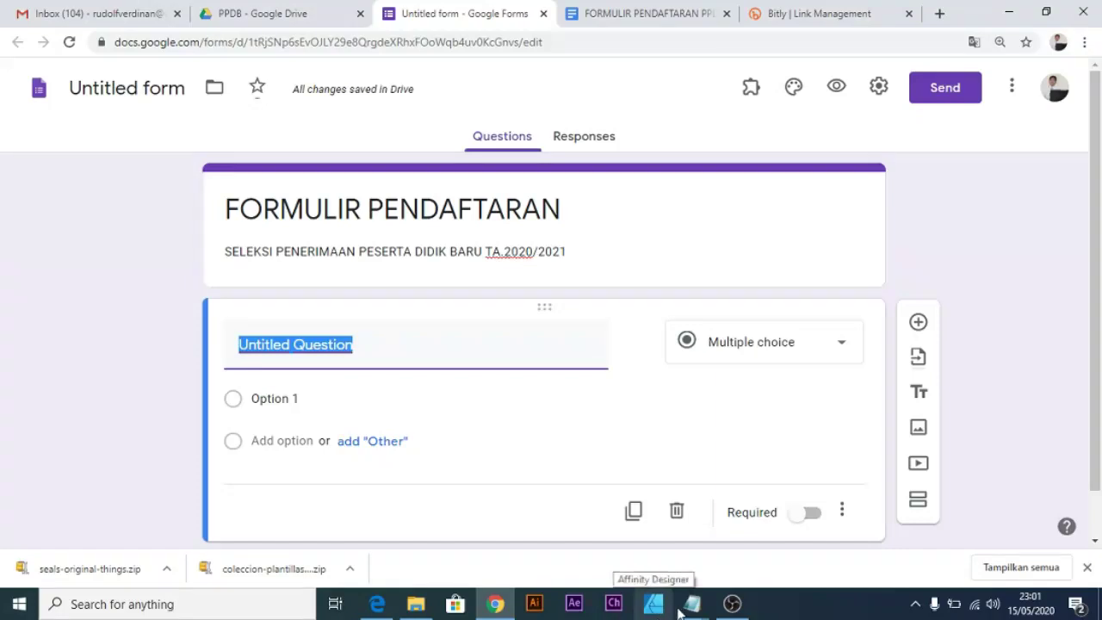
Add a title block ISIAN DATA CALON PESERTA DIDIK and move it above the first question.
{"action": "left_click", "coordinate": [629, 18]}
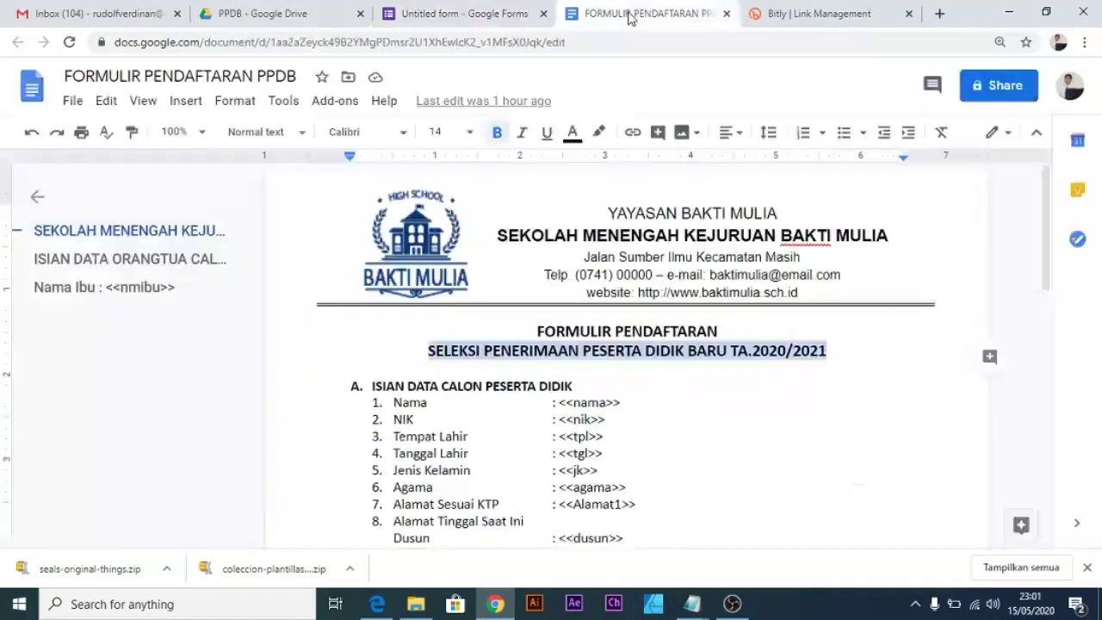
{"action": "left_click", "coordinate": [721, 388]}
{"action": "scroll", "coordinate": [413, 356], "scroll_direction": "down", "scroll_amount": 1}
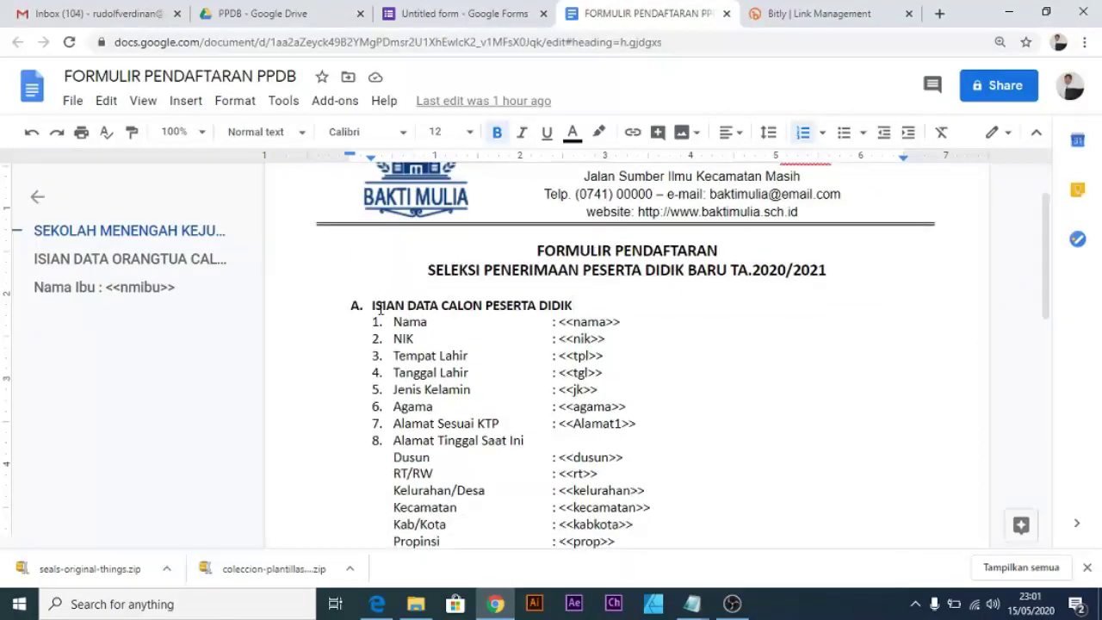
{"action": "left_click_drag", "start_coordinate": [583, 306], "coordinate": [366, 308]}
{"action": "key", "text": "ctrl+c"}
{"action": "left_click", "coordinate": [465, 13]}
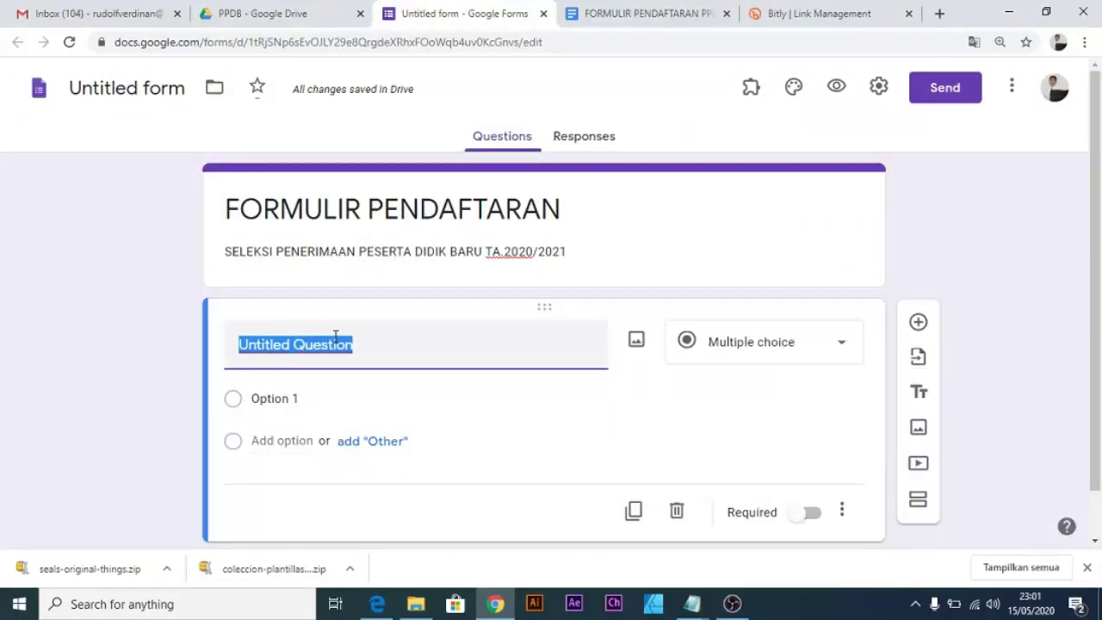
{"action": "left_click", "coordinate": [457, 303]}
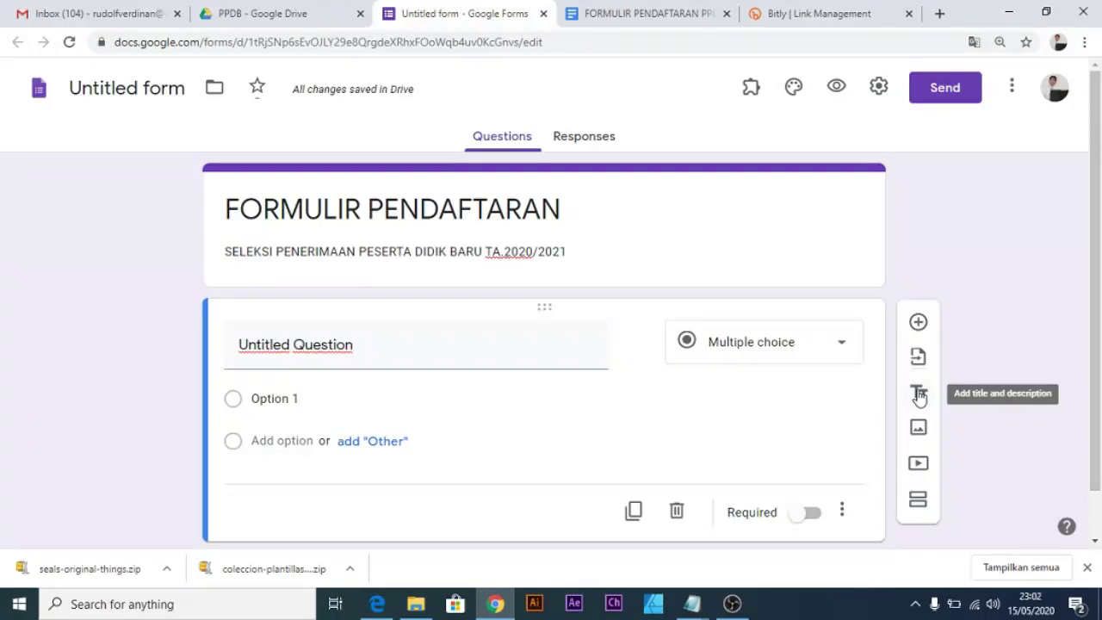
{"action": "left_click", "coordinate": [919, 396]}
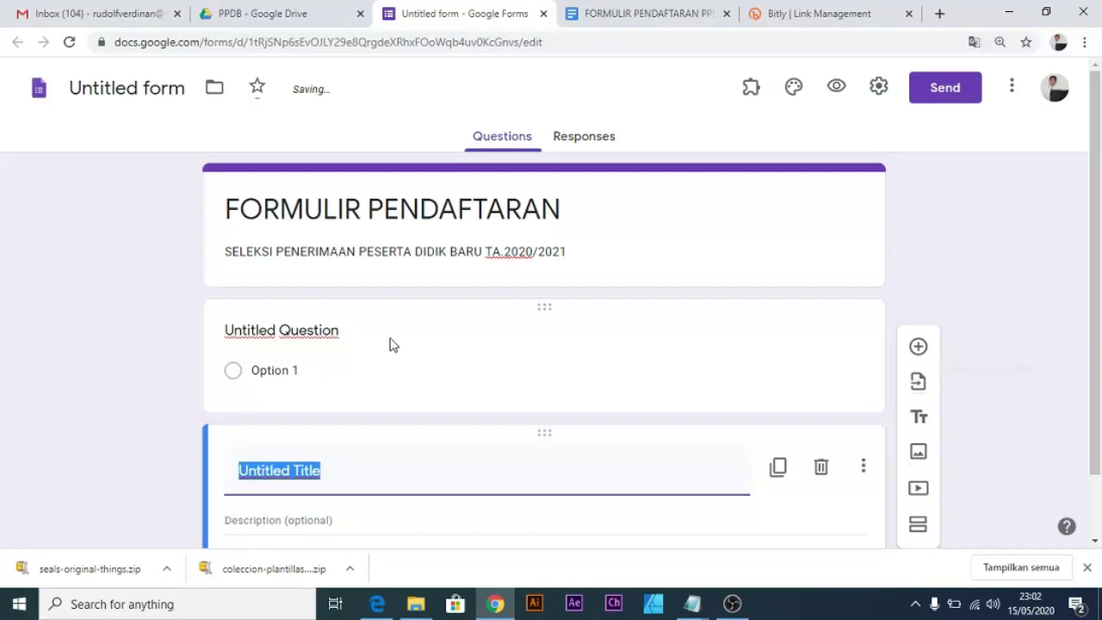
{"action": "left_click_drag", "start_coordinate": [342, 468], "coordinate": [132, 456]}
{"action": "key", "text": "ctrl+v"}
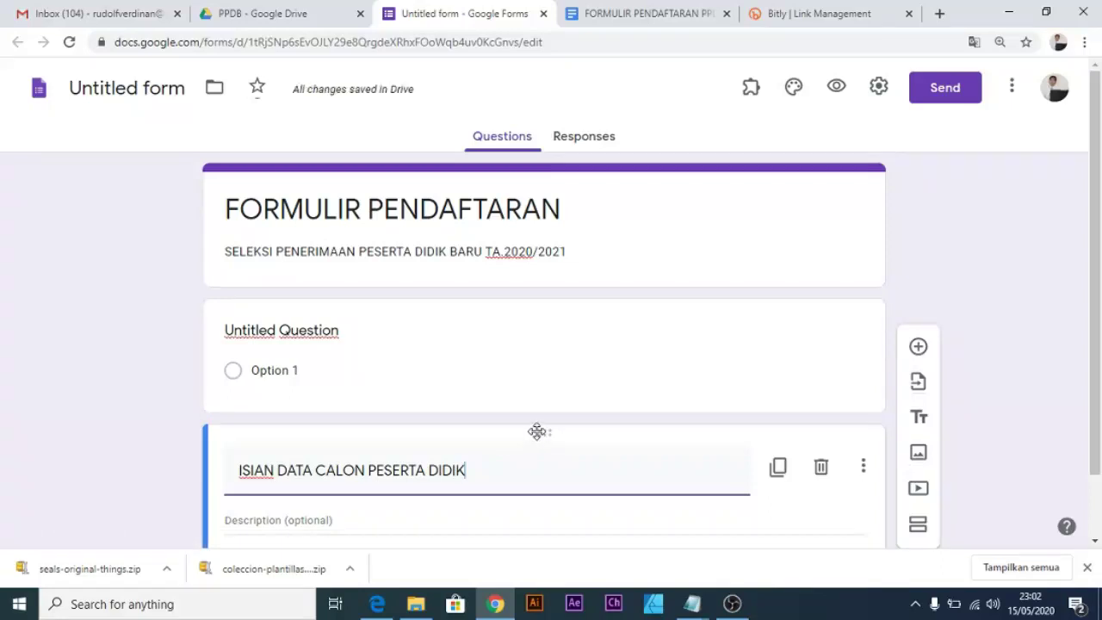
{"action": "left_click_drag", "start_coordinate": [546, 439], "coordinate": [537, 297]}
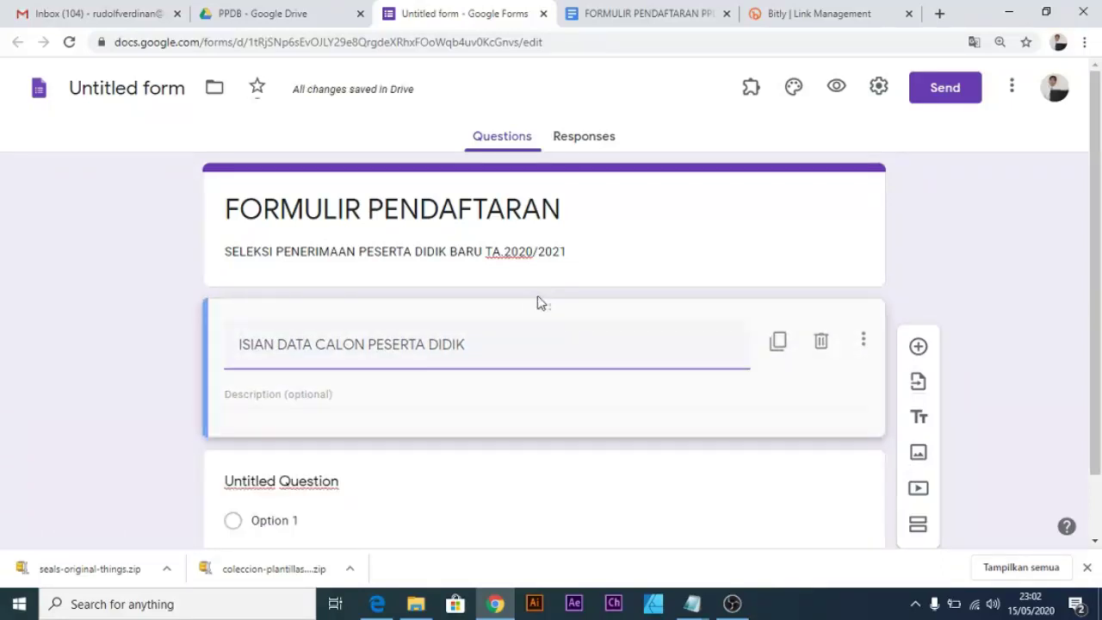
{"action": "left_click", "coordinate": [488, 342]}
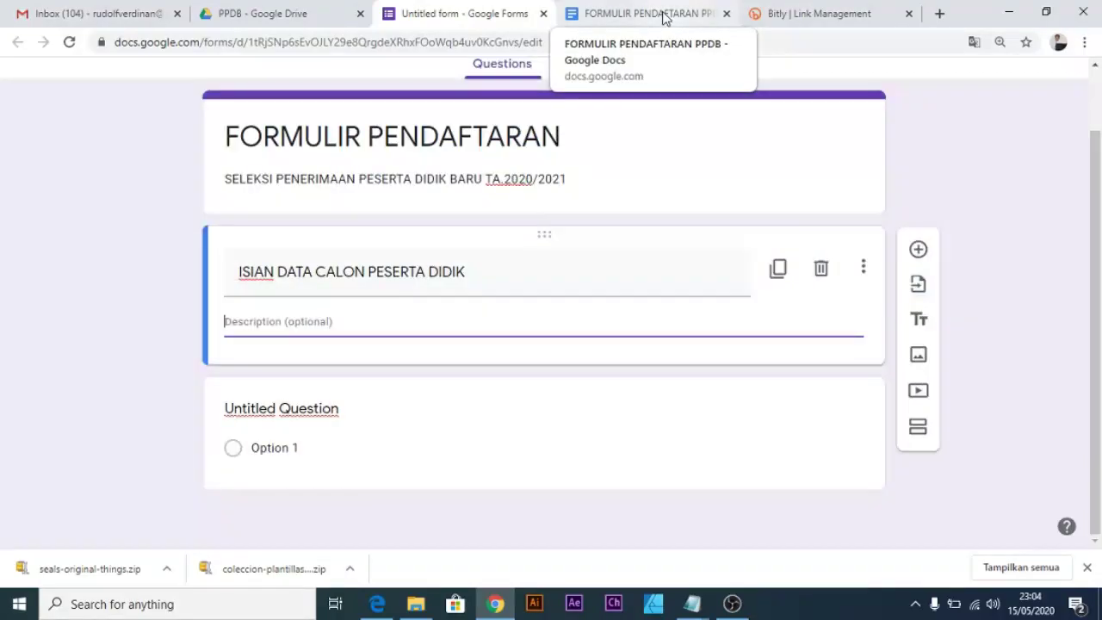
{"action": "left_click", "coordinate": [663, 16]}
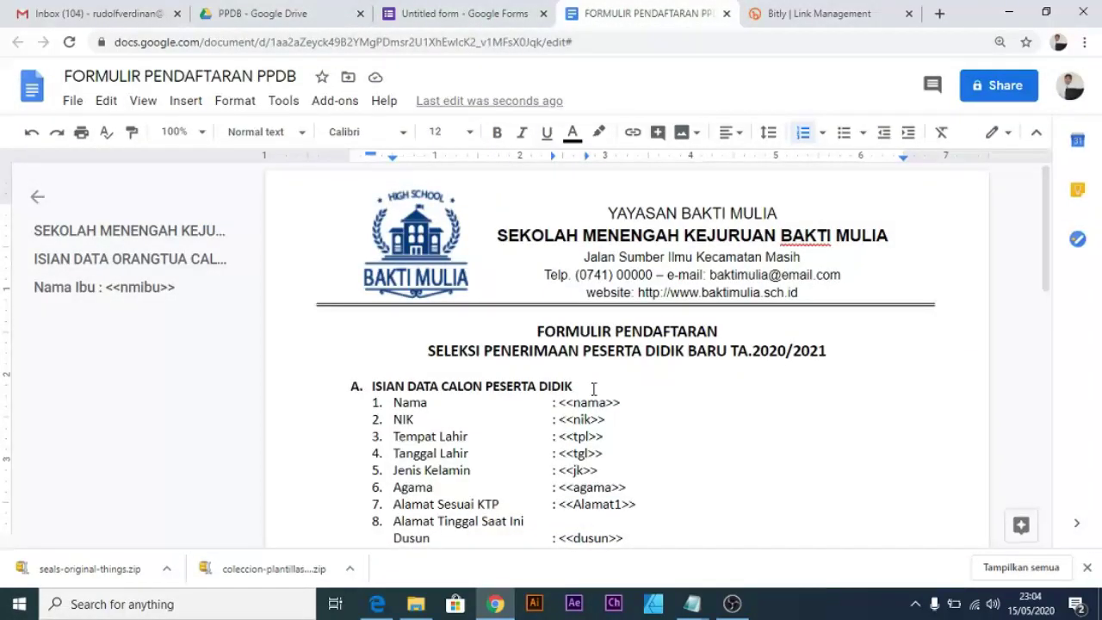
{"action": "scroll", "coordinate": [641, 416], "scroll_direction": "down", "scroll_amount": 2}
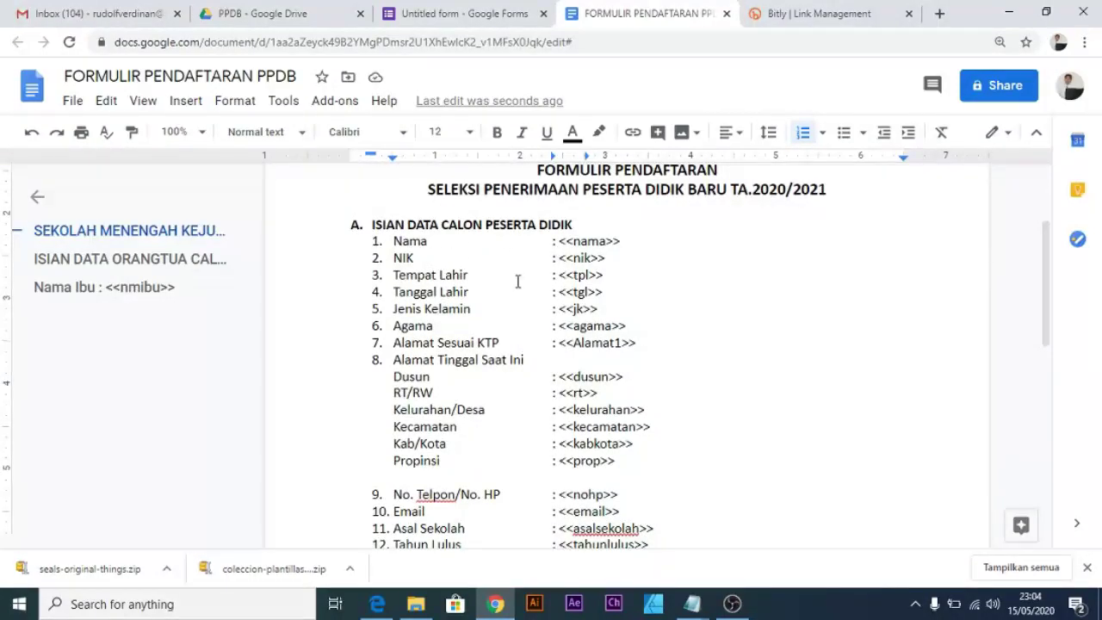
{"action": "left_click", "coordinate": [467, 13]}
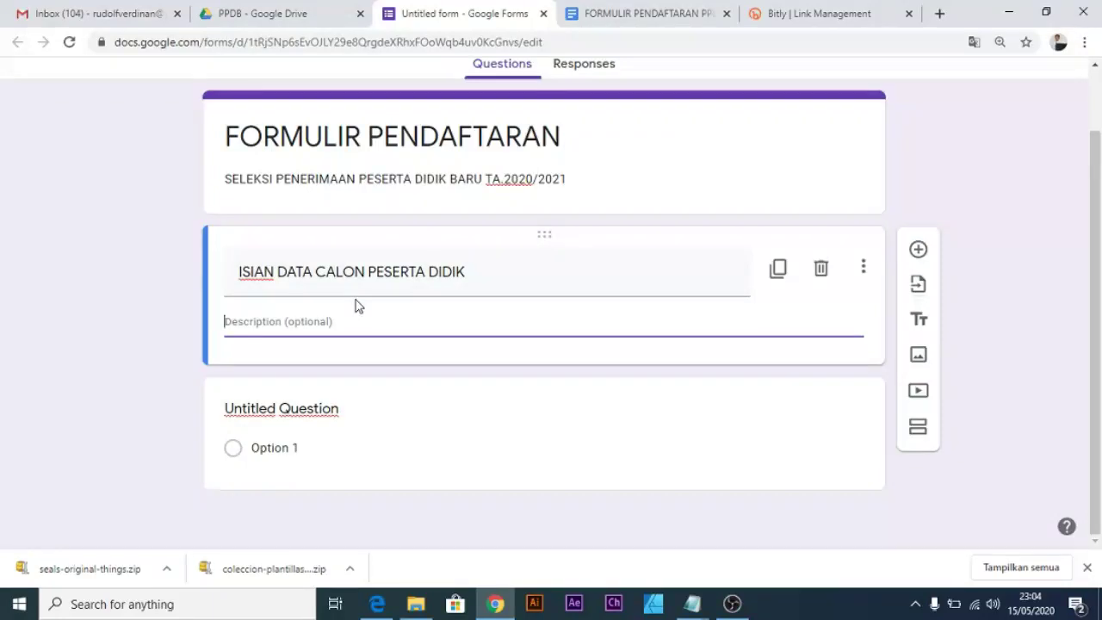
{"action": "left_click", "coordinate": [619, 23]}
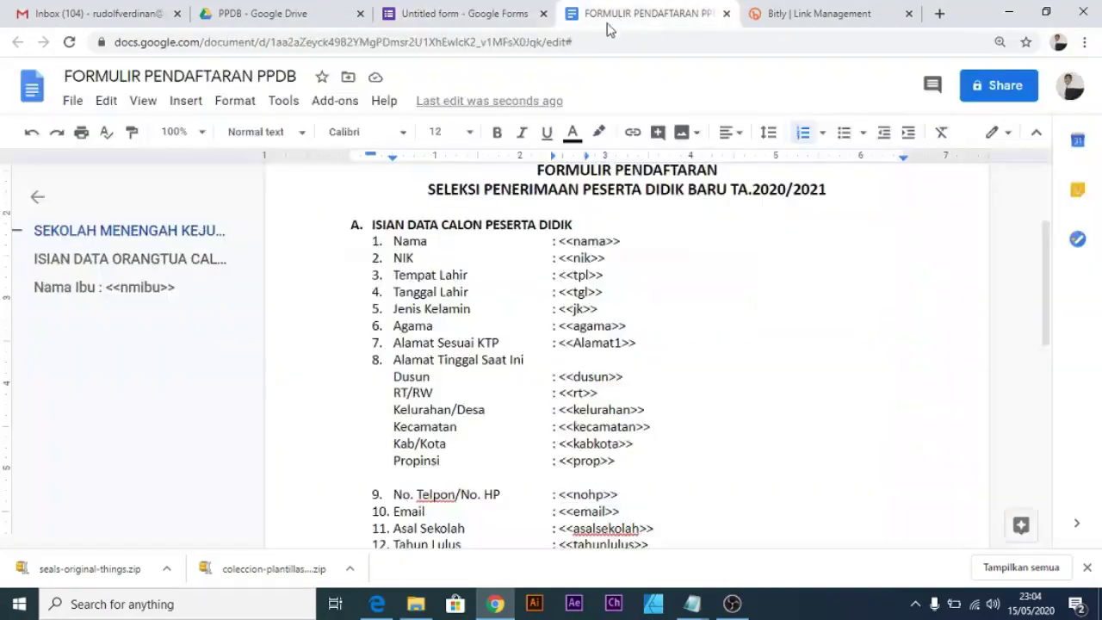
{"action": "left_click_drag", "start_coordinate": [395, 241], "coordinate": [657, 465]}
{"action": "scroll", "coordinate": [682, 435], "scroll_direction": "down", "scroll_amount": 2}
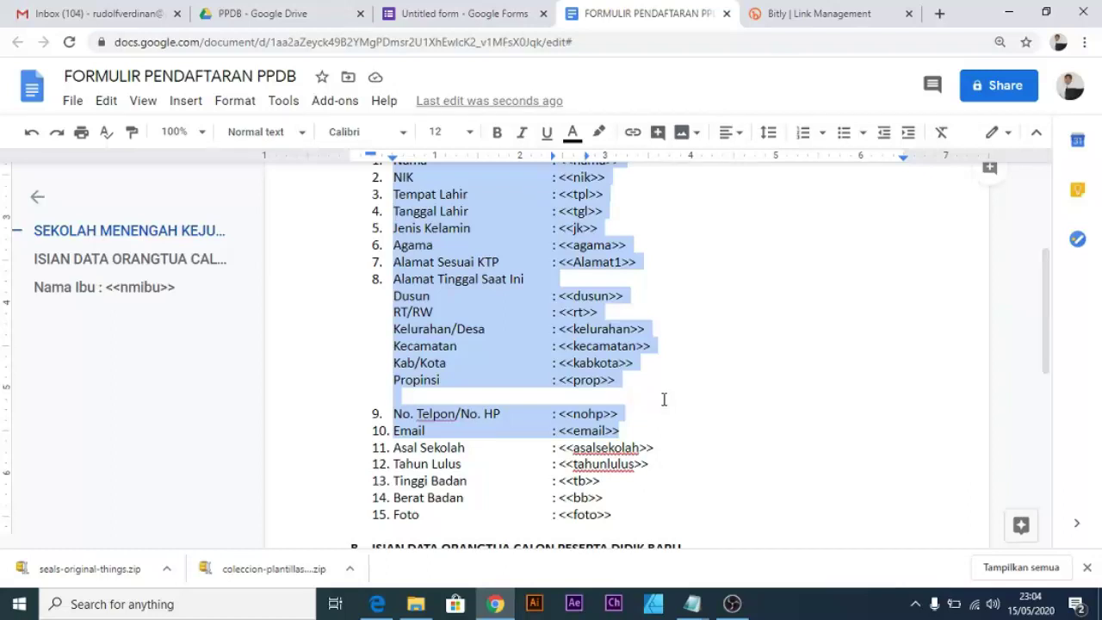
{"action": "key", "text": "ctrl+z"}
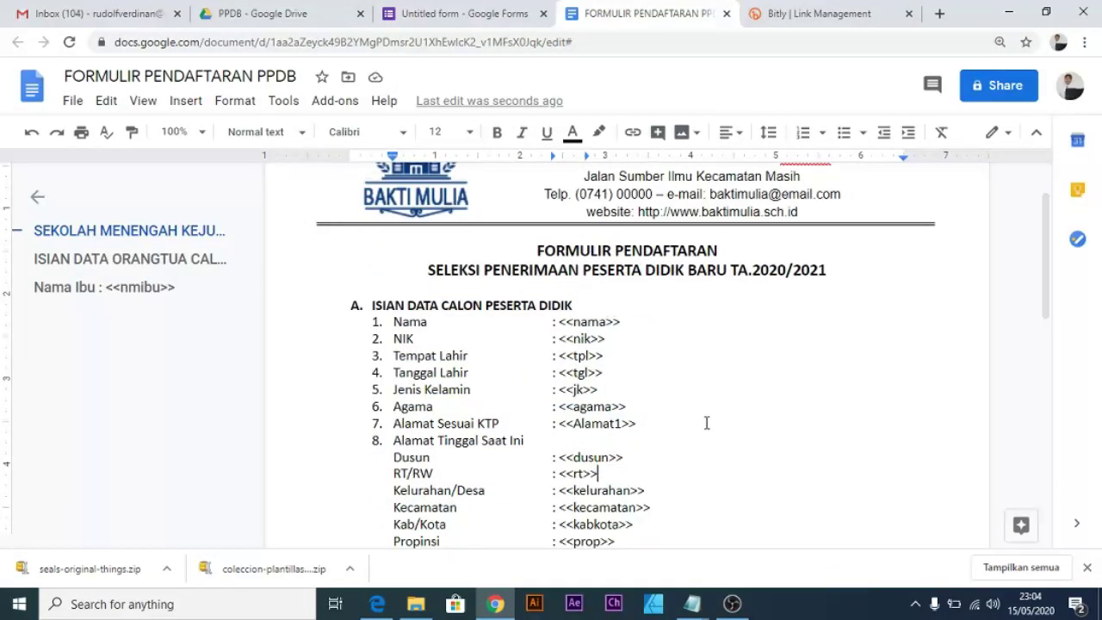
{"action": "scroll", "coordinate": [707, 423], "scroll_direction": "down", "scroll_amount": 4}
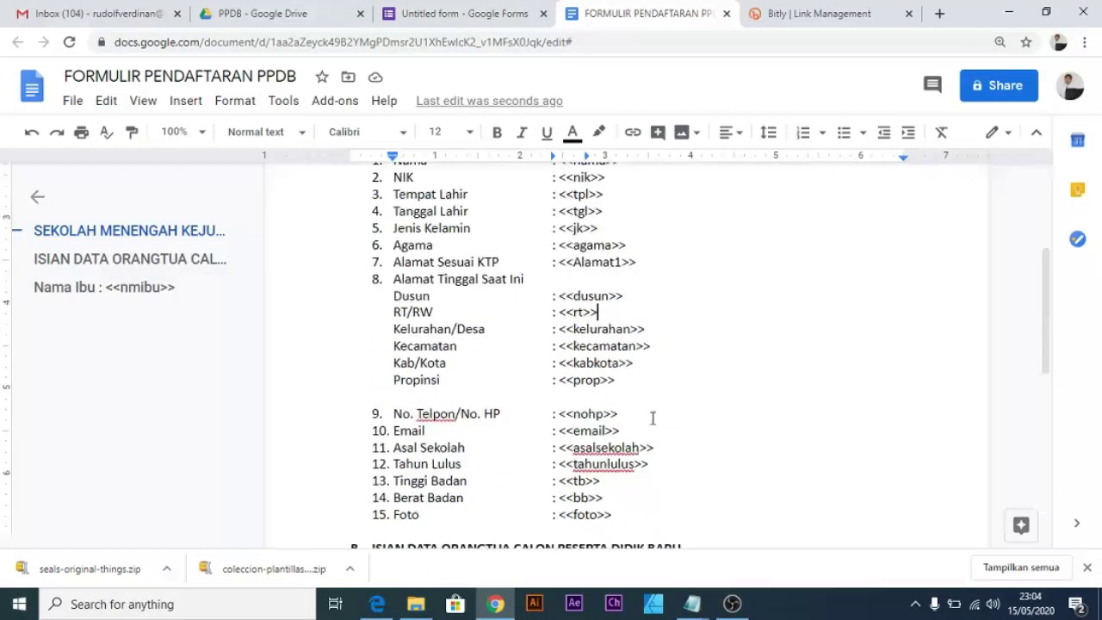
{"action": "left_click", "coordinate": [478, 23]}
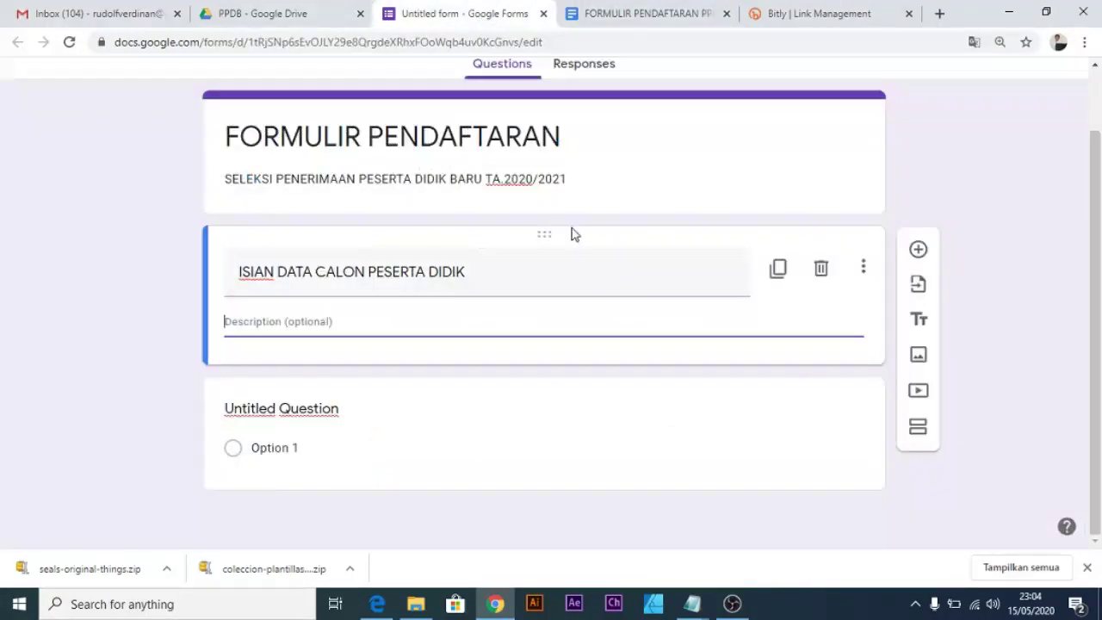
{"action": "left_click", "coordinate": [687, 14]}
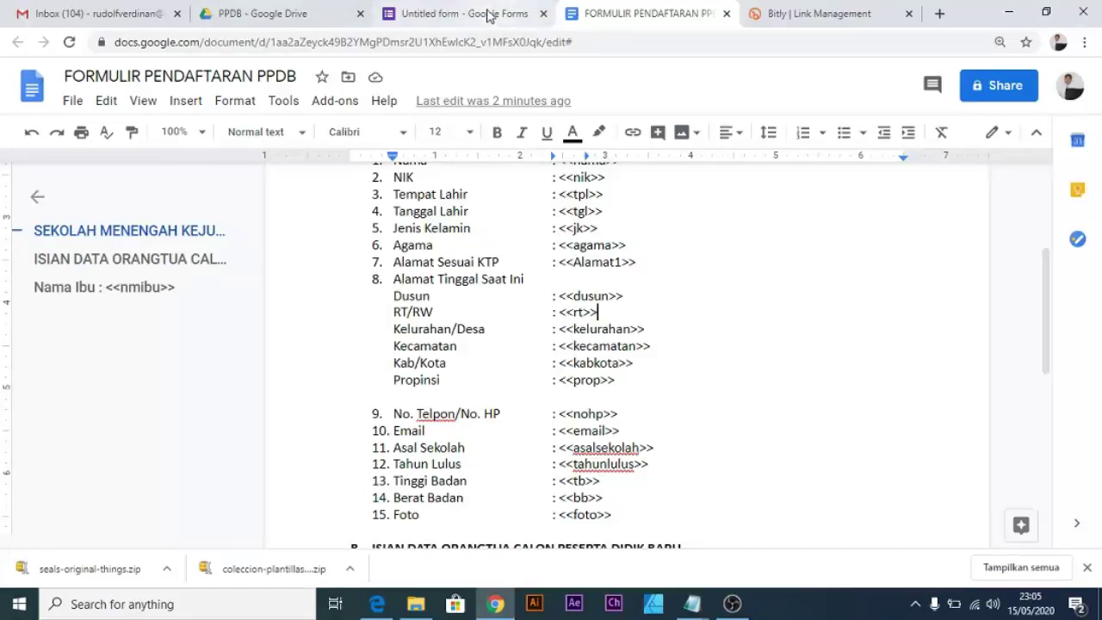
{"action": "scroll", "coordinate": [486, 334], "scroll_direction": "up", "scroll_amount": 5}
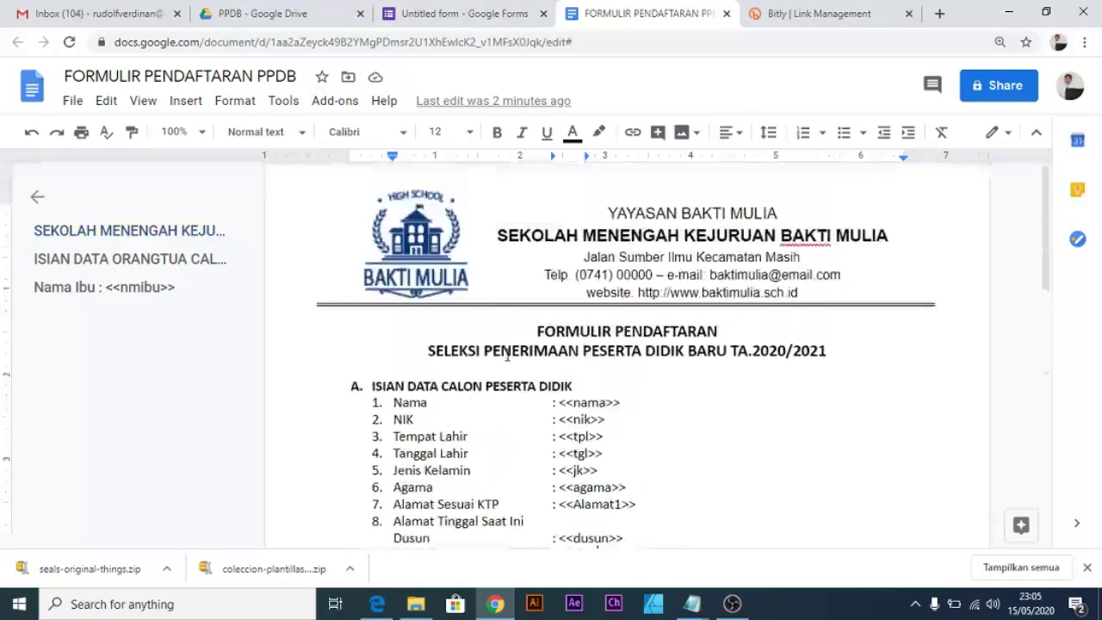
{"action": "left_click", "coordinate": [457, 13]}
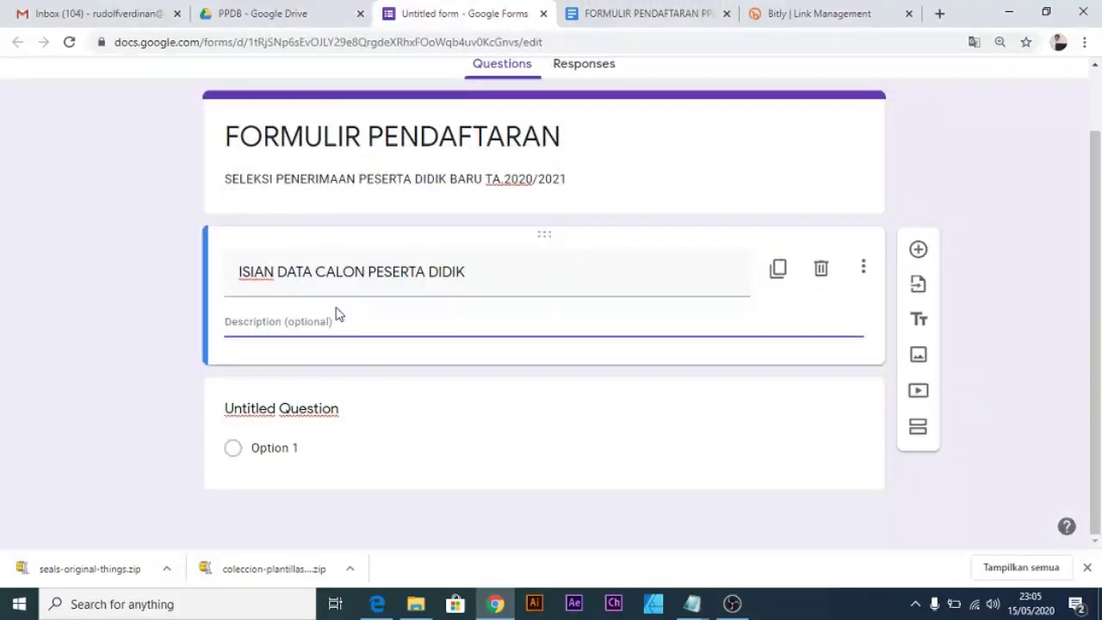
{"action": "left_click", "coordinate": [351, 421]}
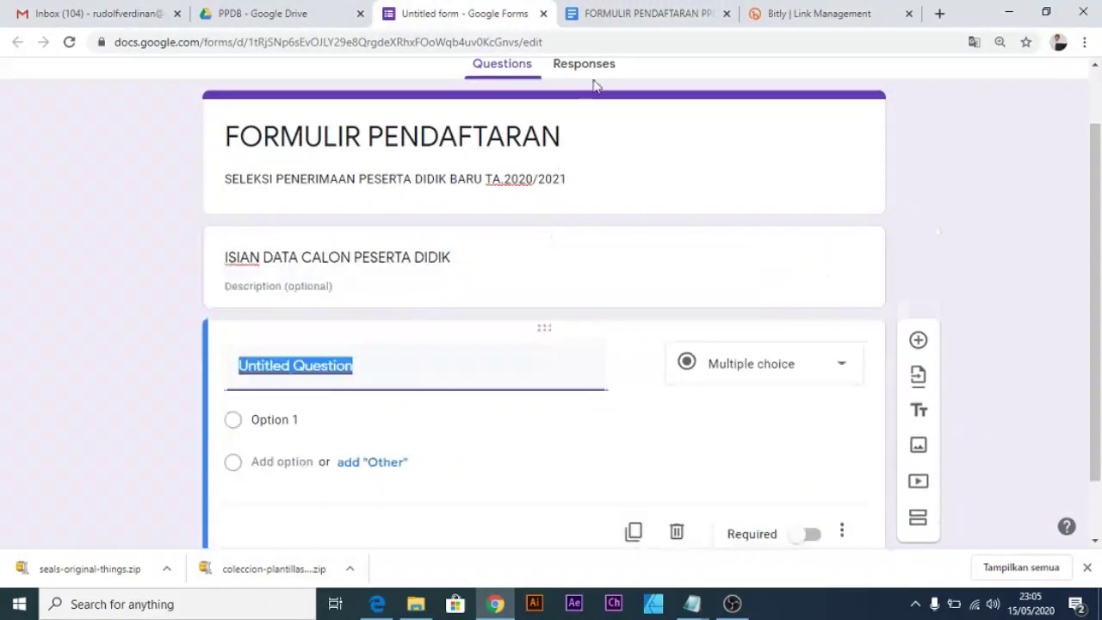
{"action": "left_click", "coordinate": [642, 14]}
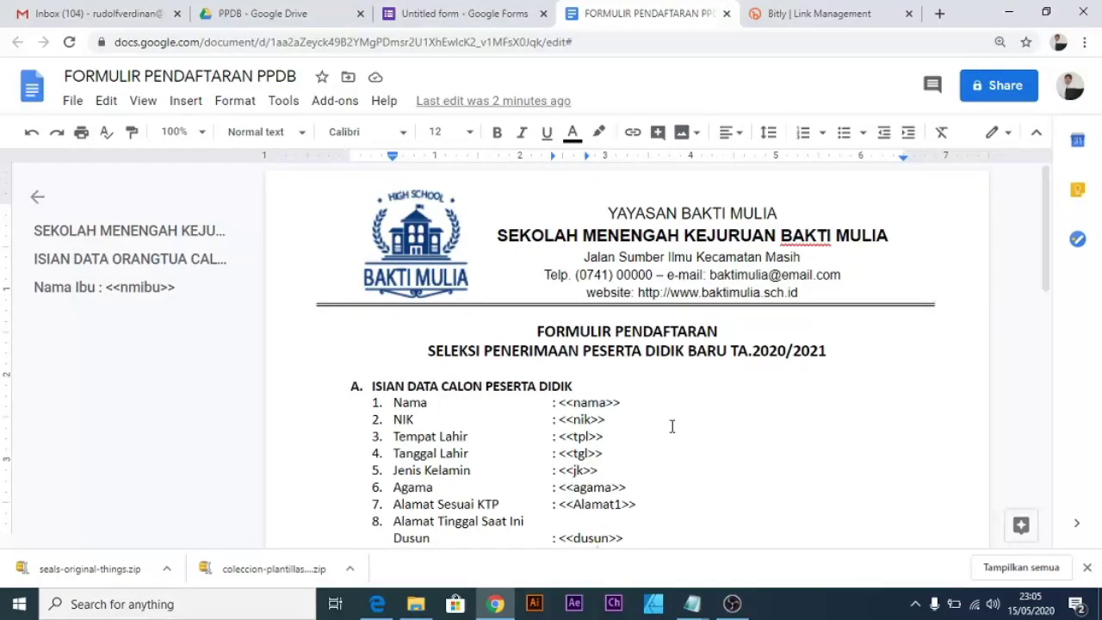
{"action": "scroll", "coordinate": [672, 426], "scroll_direction": "down", "scroll_amount": 5}
{"action": "scroll", "coordinate": [672, 426], "scroll_direction": "up", "scroll_amount": 2}
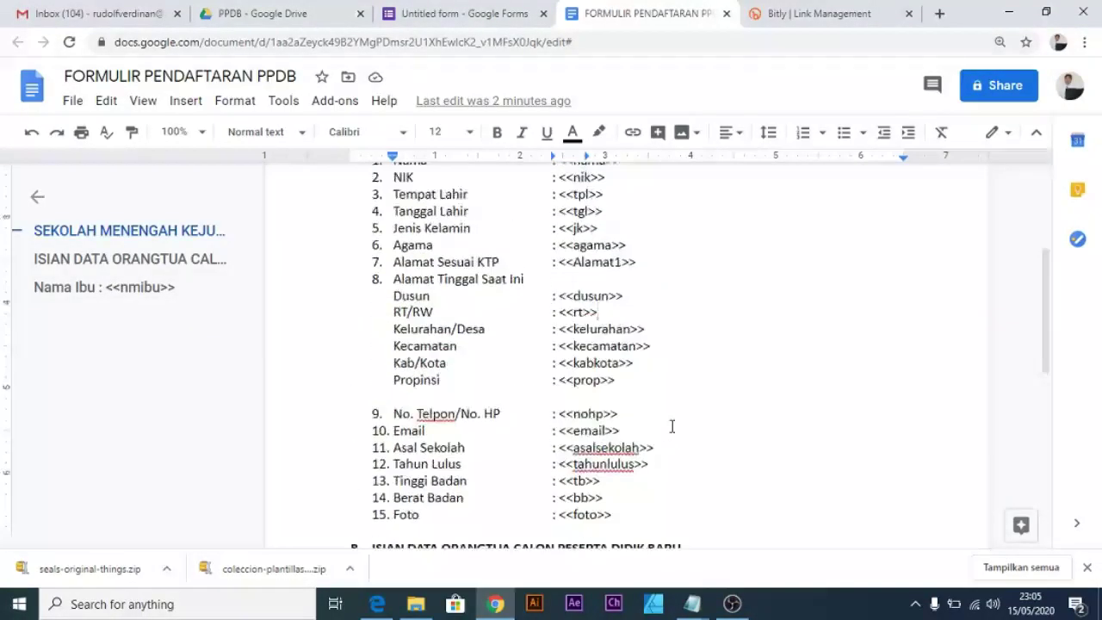
{"action": "scroll", "coordinate": [671, 427], "scroll_direction": "down", "scroll_amount": 3}
{"action": "scroll", "coordinate": [671, 426], "scroll_direction": "down", "scroll_amount": 2}
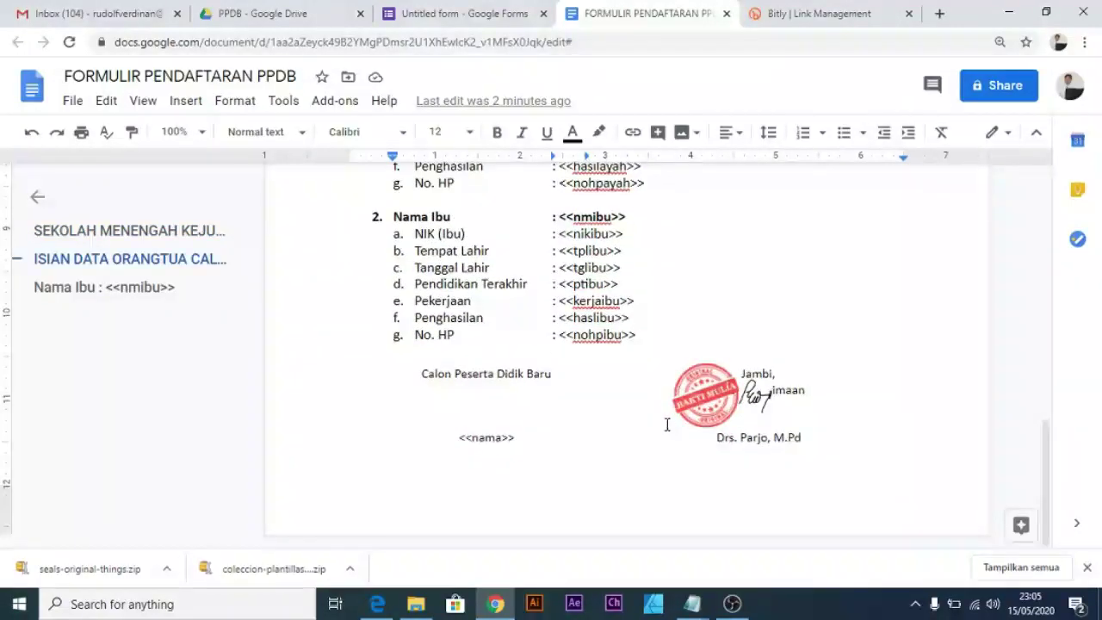
{"action": "scroll", "coordinate": [664, 422], "scroll_direction": "up", "scroll_amount": 5}
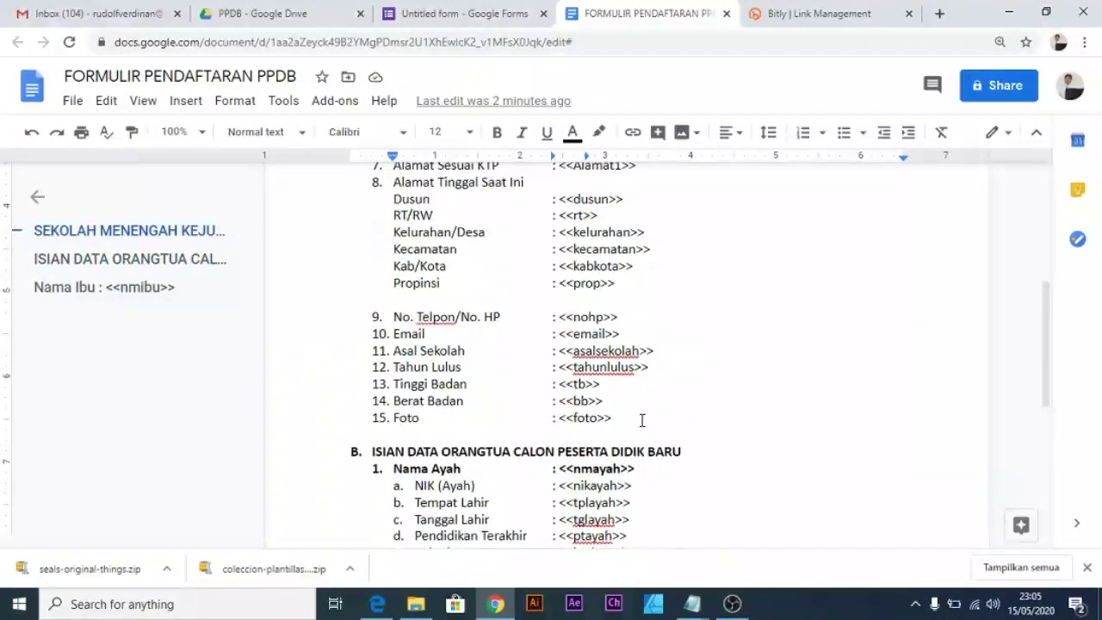
{"action": "left_click_drag", "start_coordinate": [611, 419], "coordinate": [376, 418]}
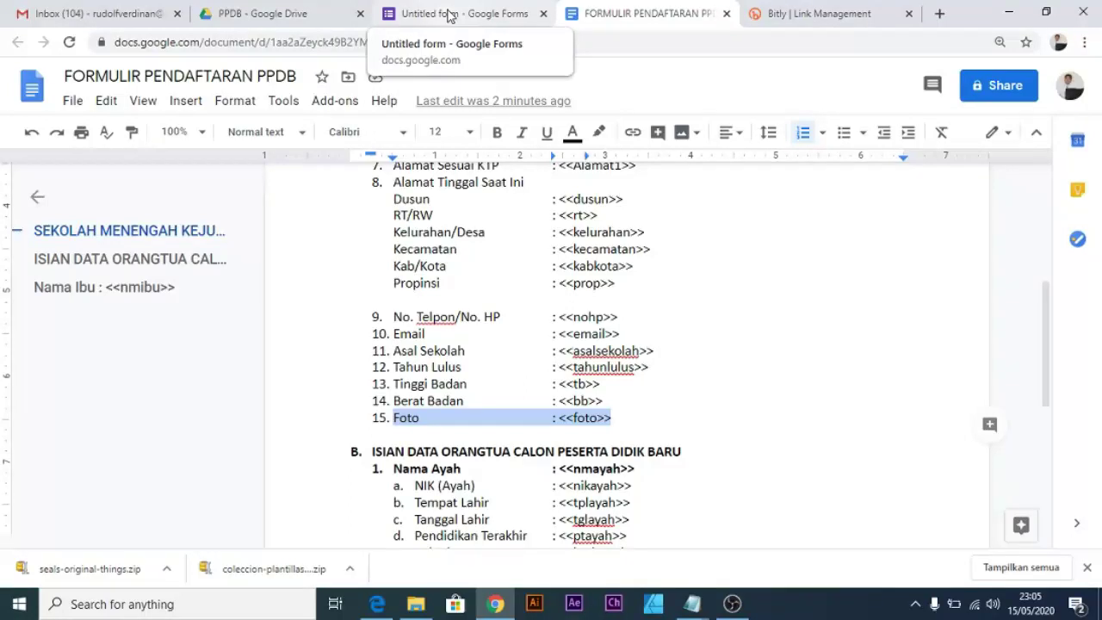
{"action": "left_click", "coordinate": [448, 15]}
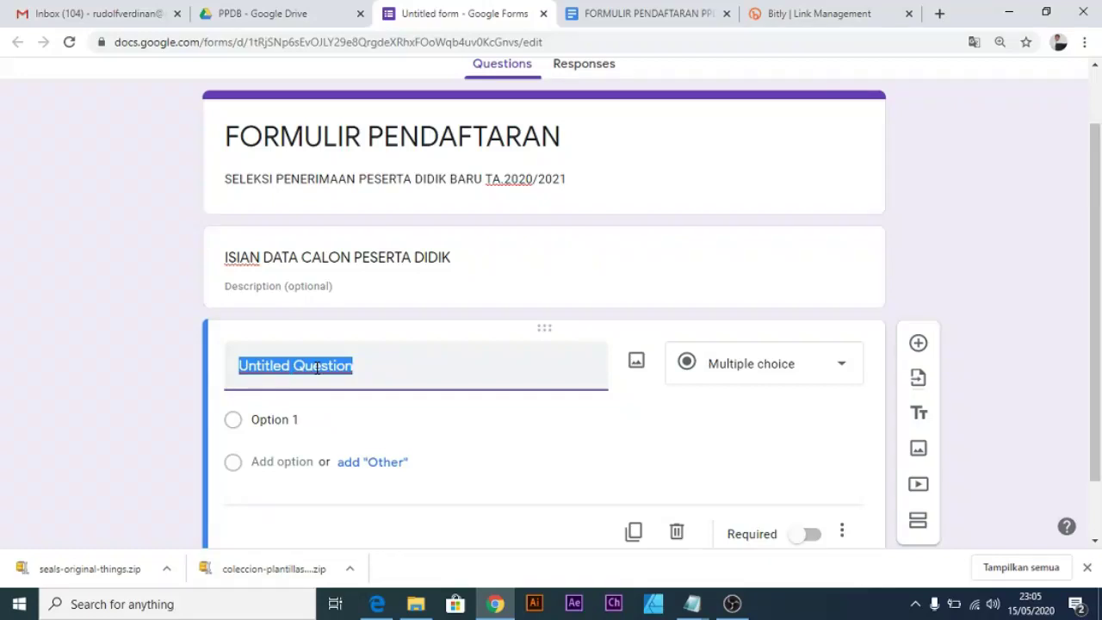
Title the first question 'Upload Pas Photo' and convert it to File upload, accepting Drive uploads.
{"action": "type", "text": "Upload"}
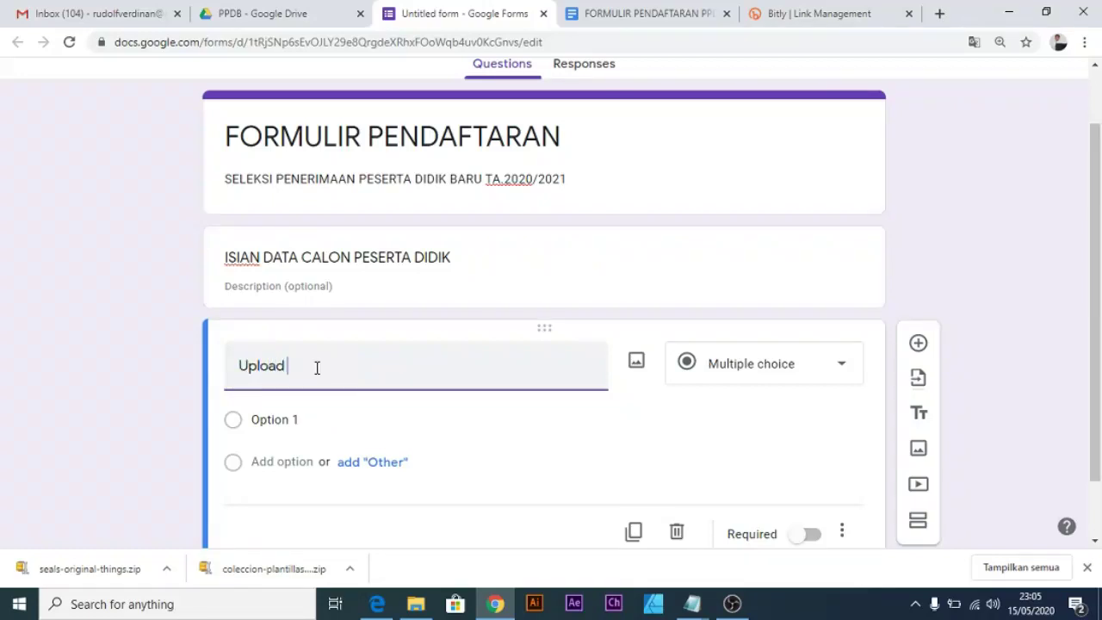
{"action": "type", "text": " Pas"}
{"action": "key", "text": "BackSpace"}
{"action": "key", "text": "BackSpace"}
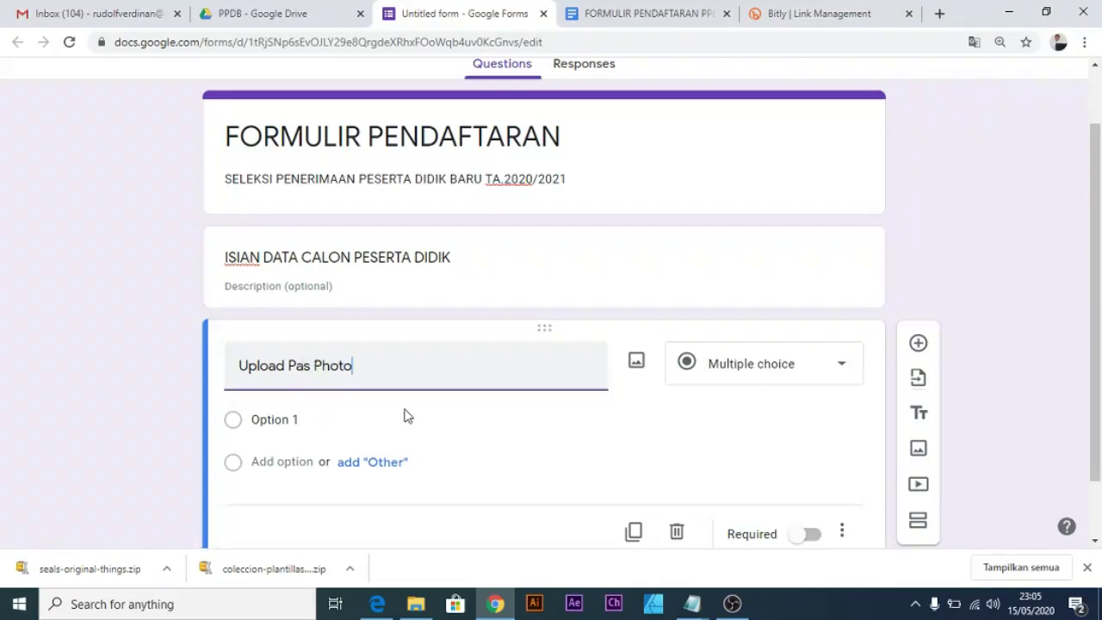
{"action": "left_click", "coordinate": [692, 264]}
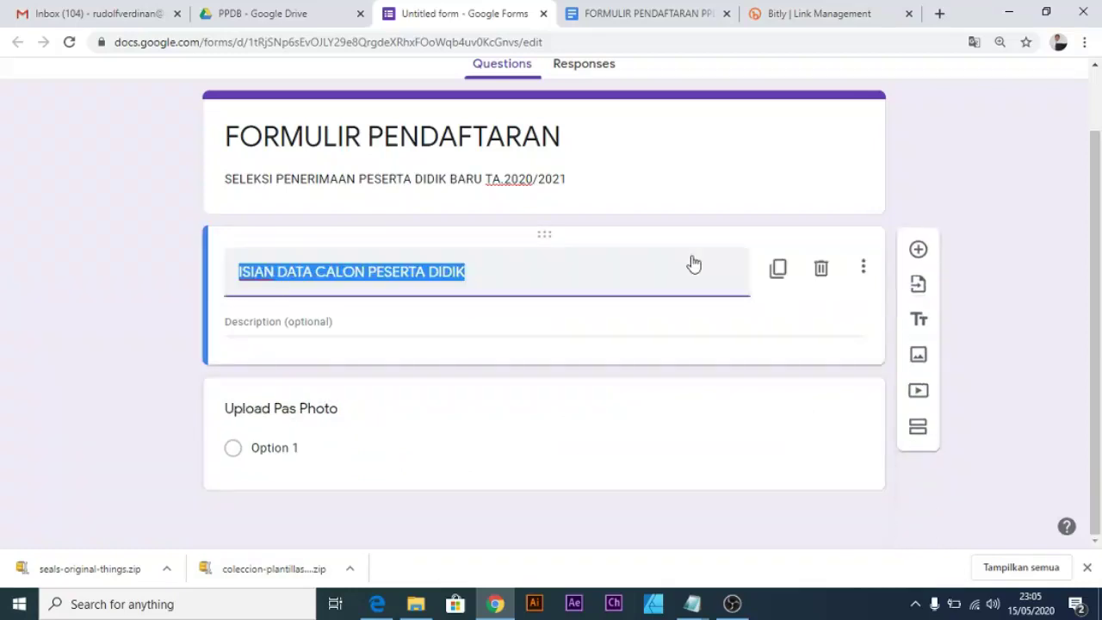
{"action": "left_click", "coordinate": [452, 416]}
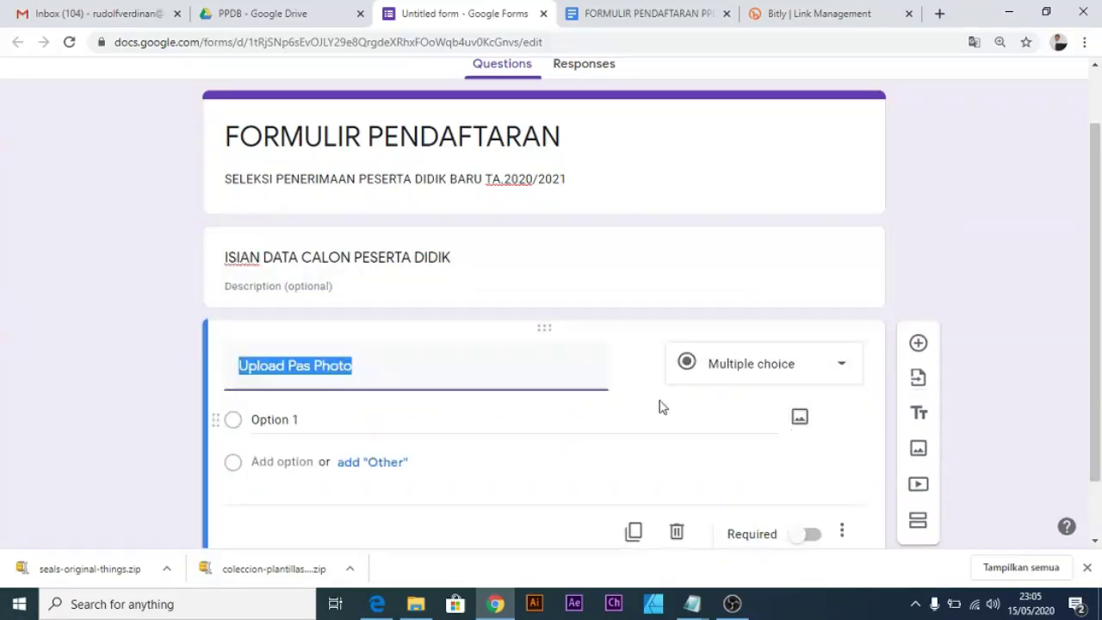
{"action": "left_click", "coordinate": [742, 374]}
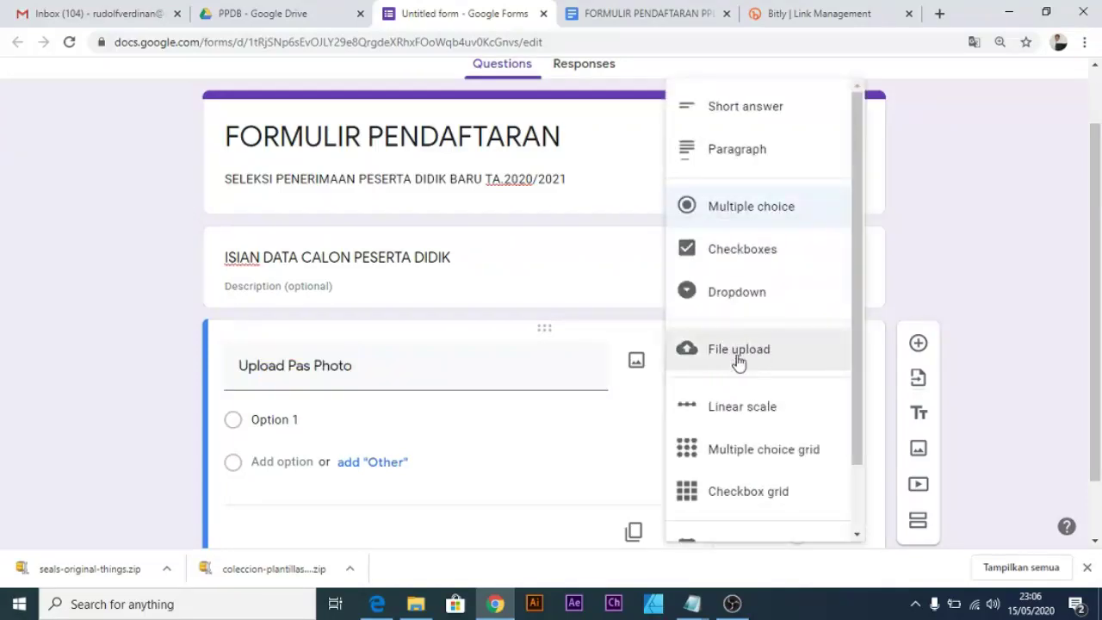
{"action": "left_click", "coordinate": [730, 364]}
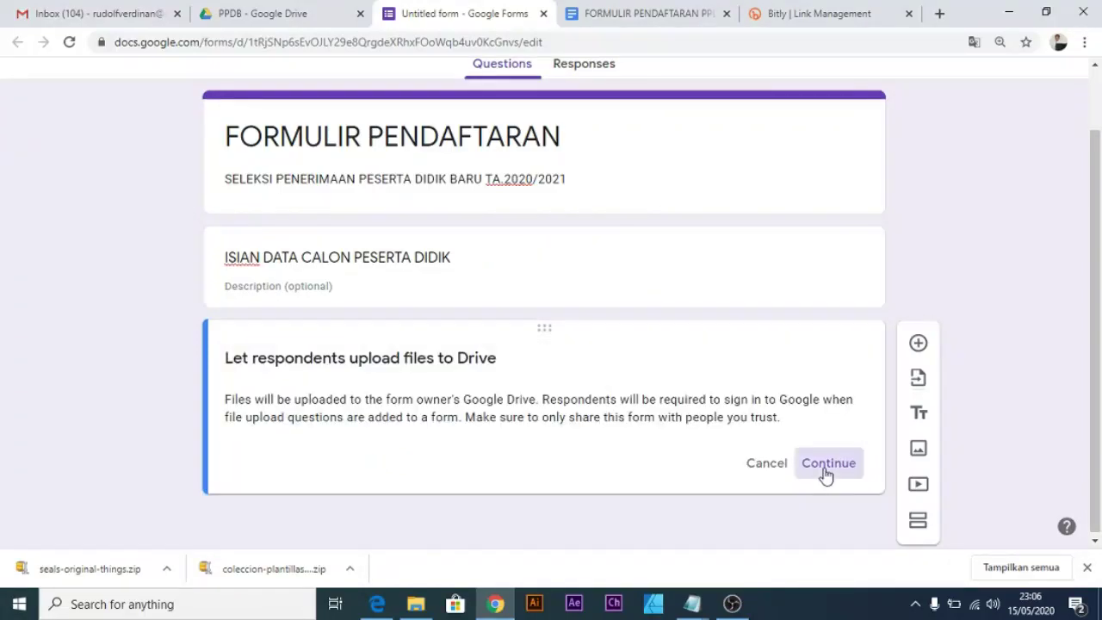
{"action": "left_click", "coordinate": [827, 466]}
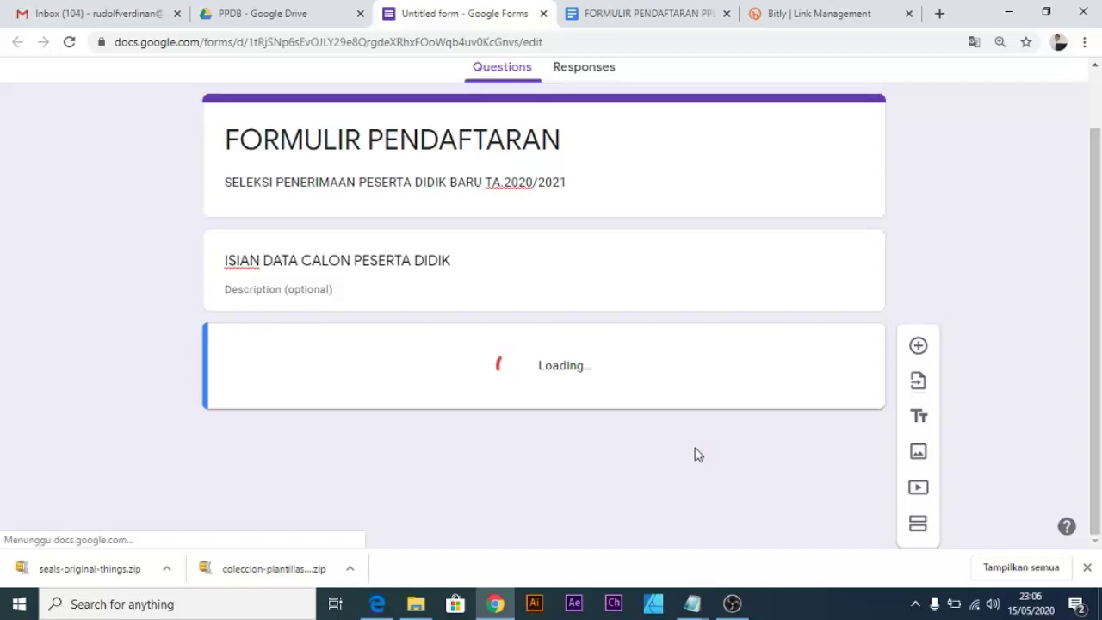
Restrict Upload Pas Photo to Image files only, maximum 1 file, 1 MB each.
{"action": "scroll", "coordinate": [664, 453], "scroll_direction": "down", "scroll_amount": 2}
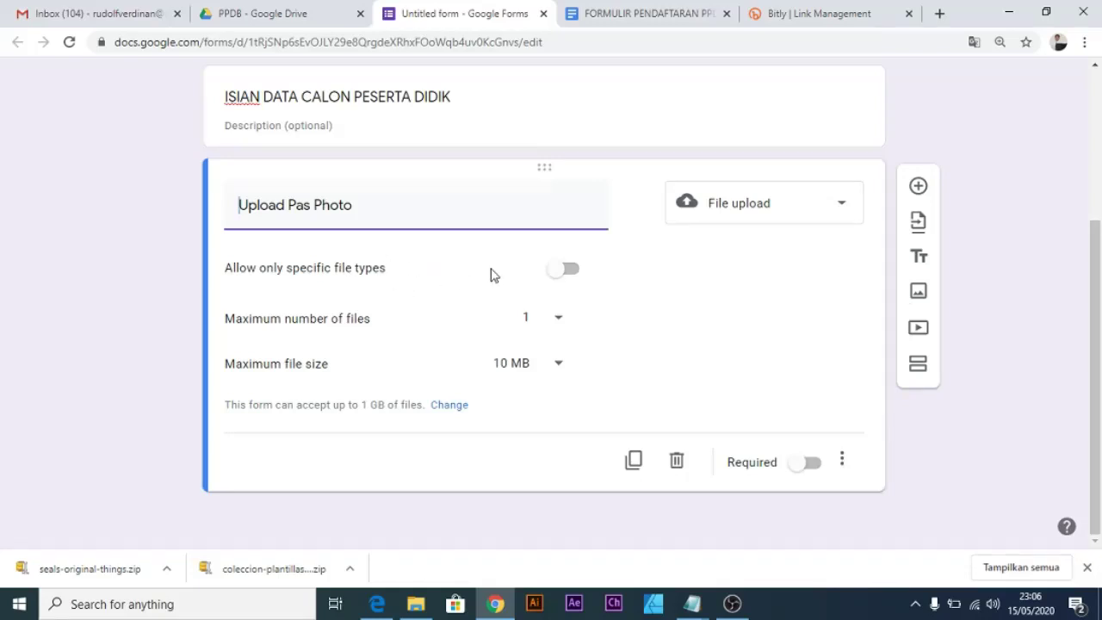
{"action": "left_click", "coordinate": [571, 273]}
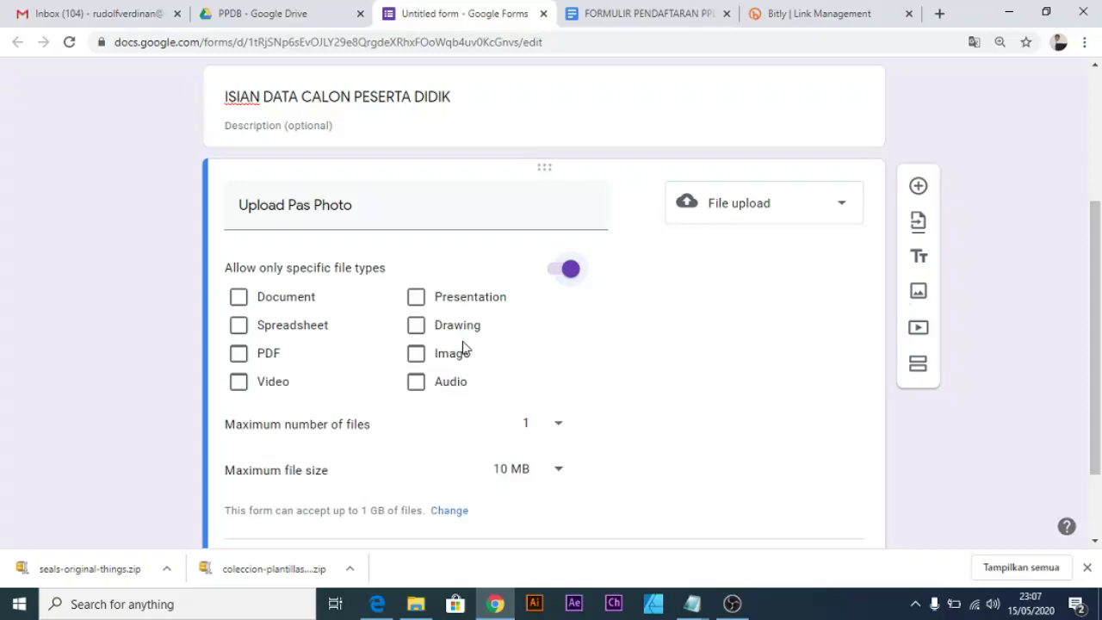
{"action": "left_click", "coordinate": [419, 360]}
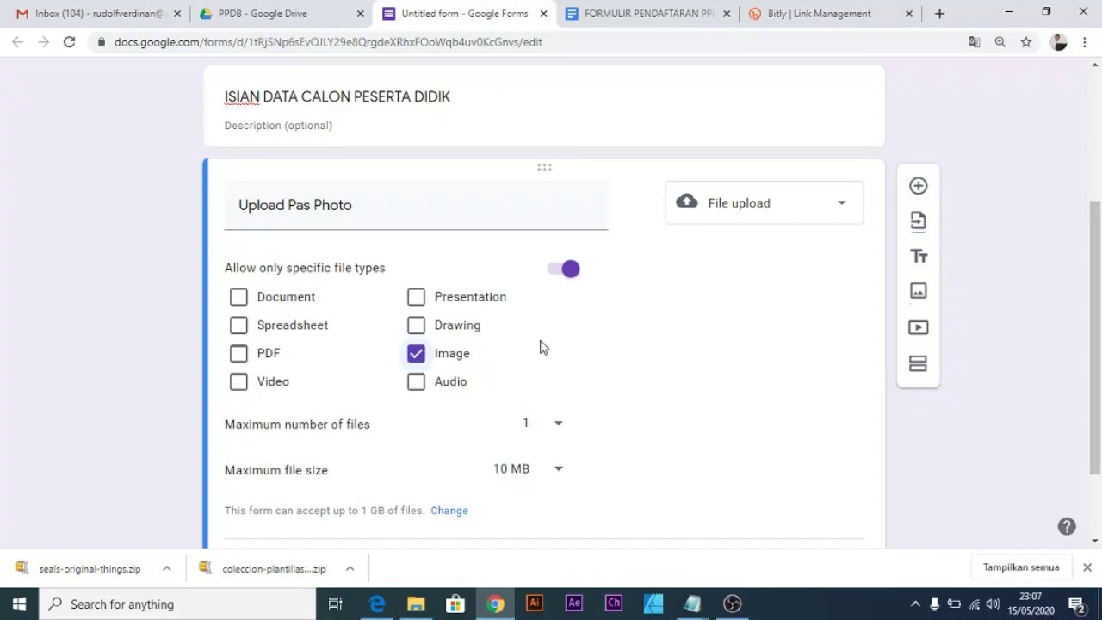
{"action": "scroll", "coordinate": [458, 360], "scroll_direction": "down", "scroll_amount": 1}
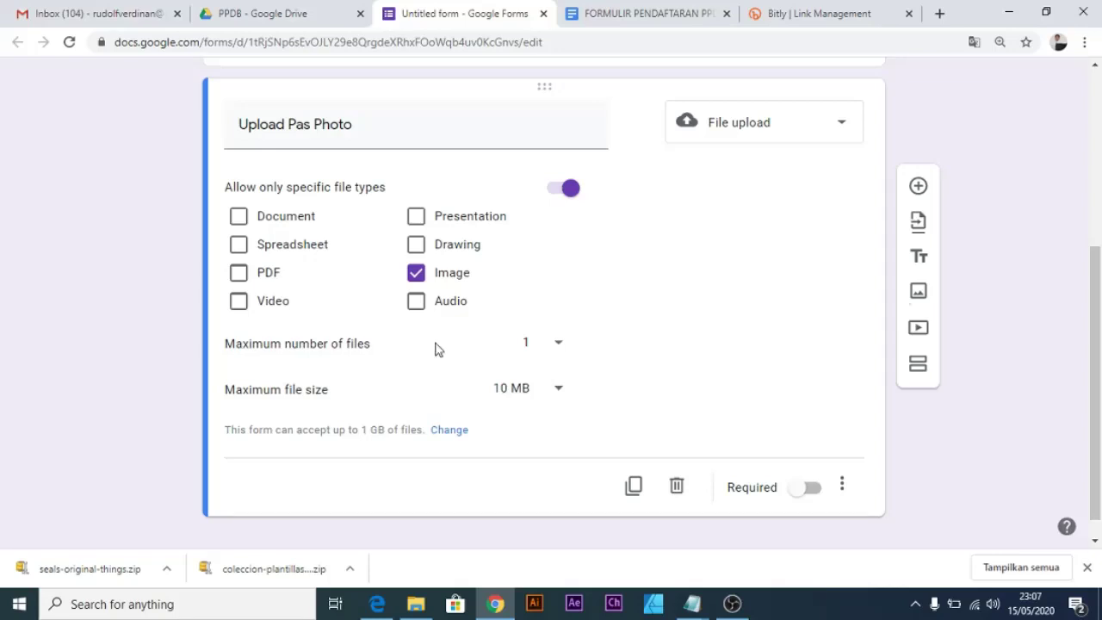
{"action": "left_click", "coordinate": [558, 353]}
{"action": "left_click", "coordinate": [551, 353]}
{"action": "left_click", "coordinate": [560, 392]}
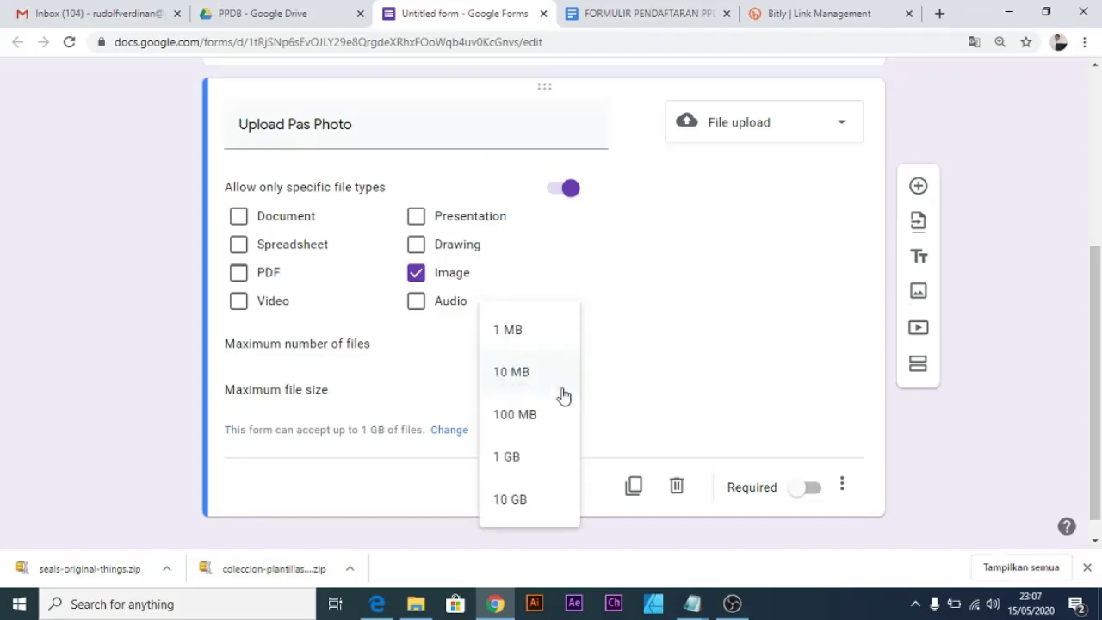
{"action": "left_click", "coordinate": [526, 329]}
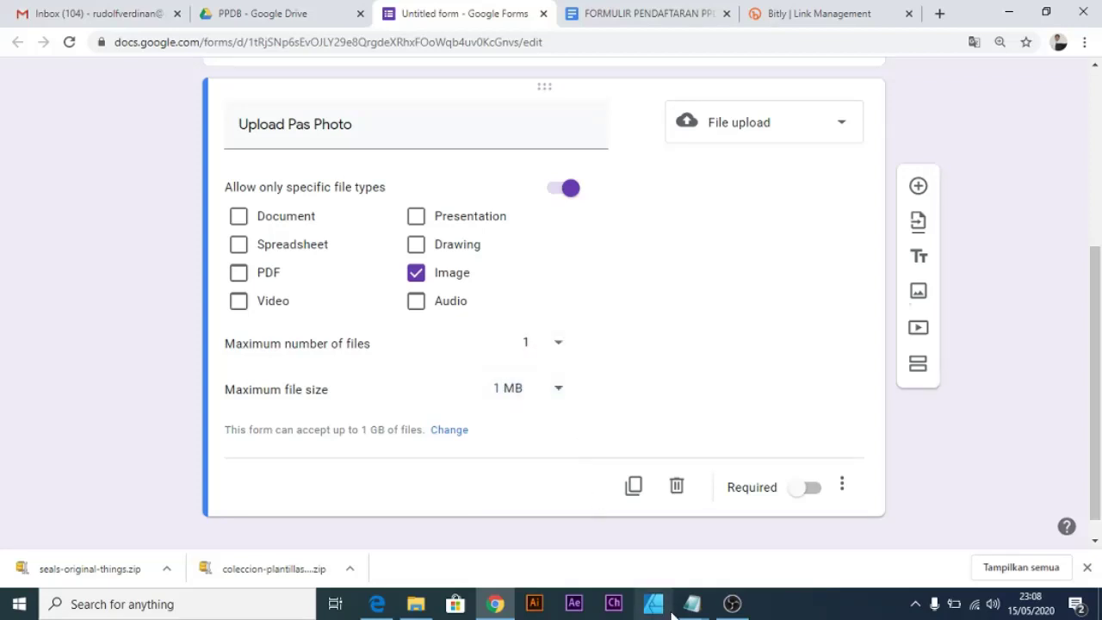
{"action": "left_click", "coordinate": [664, 15]}
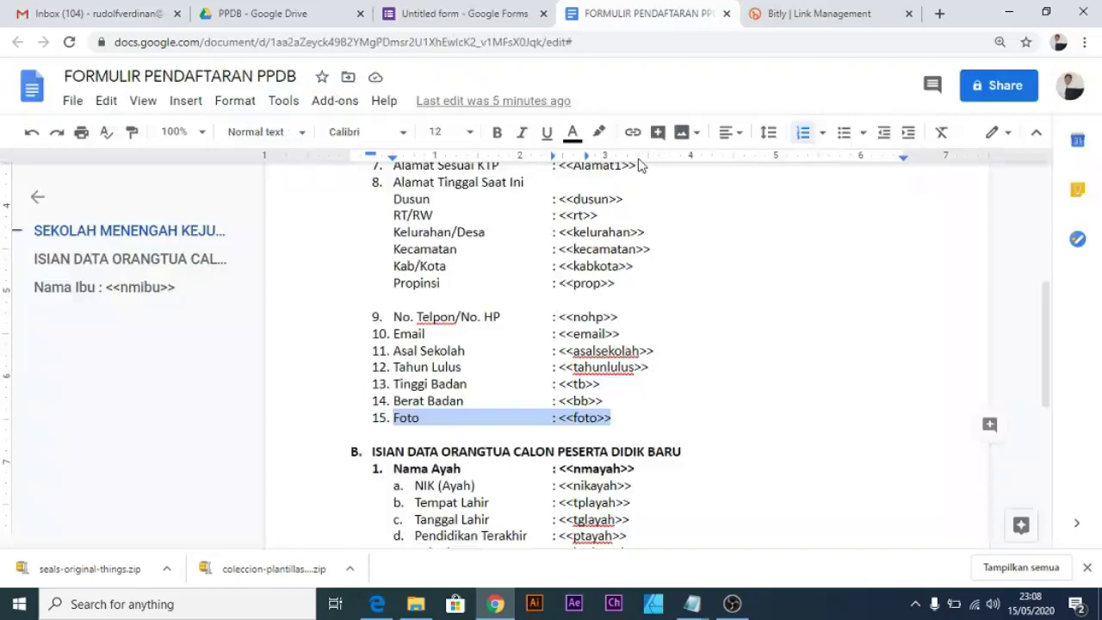
{"action": "scroll", "coordinate": [619, 274], "scroll_direction": "up", "scroll_amount": 3}
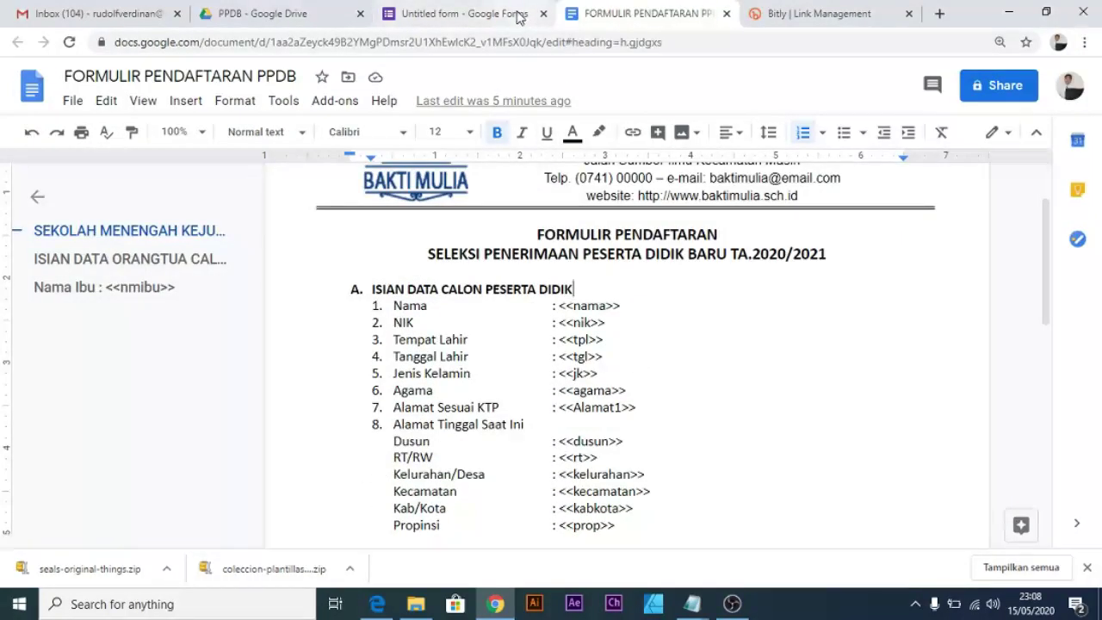
{"action": "left_click", "coordinate": [515, 15]}
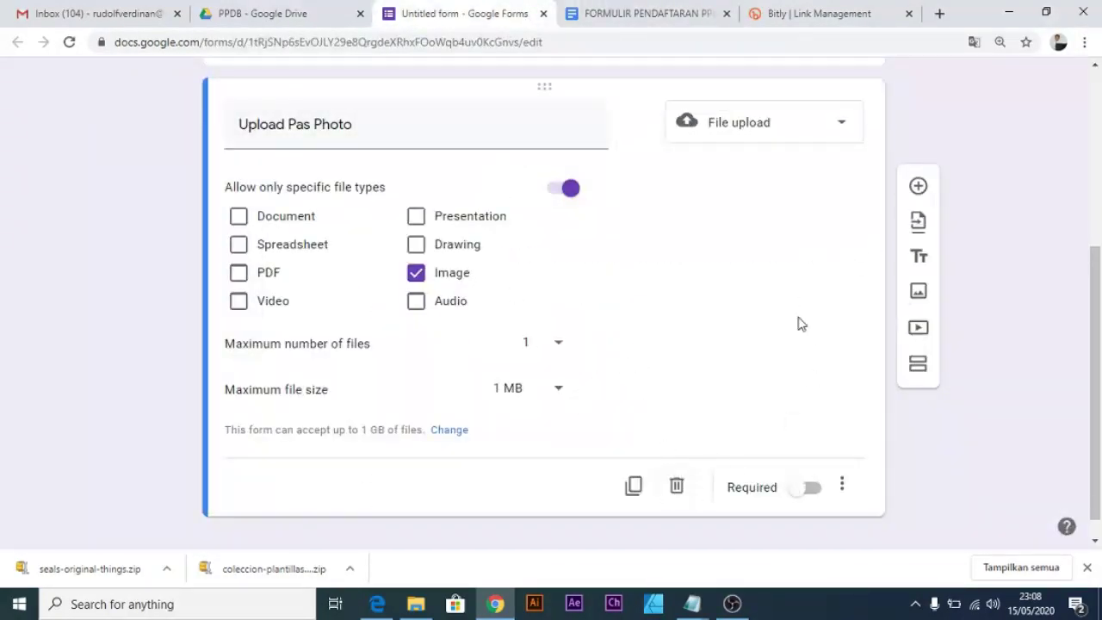
Add a question titled Nama below the photo upload and set it to Paragraph.
{"action": "left_click", "coordinate": [919, 191]}
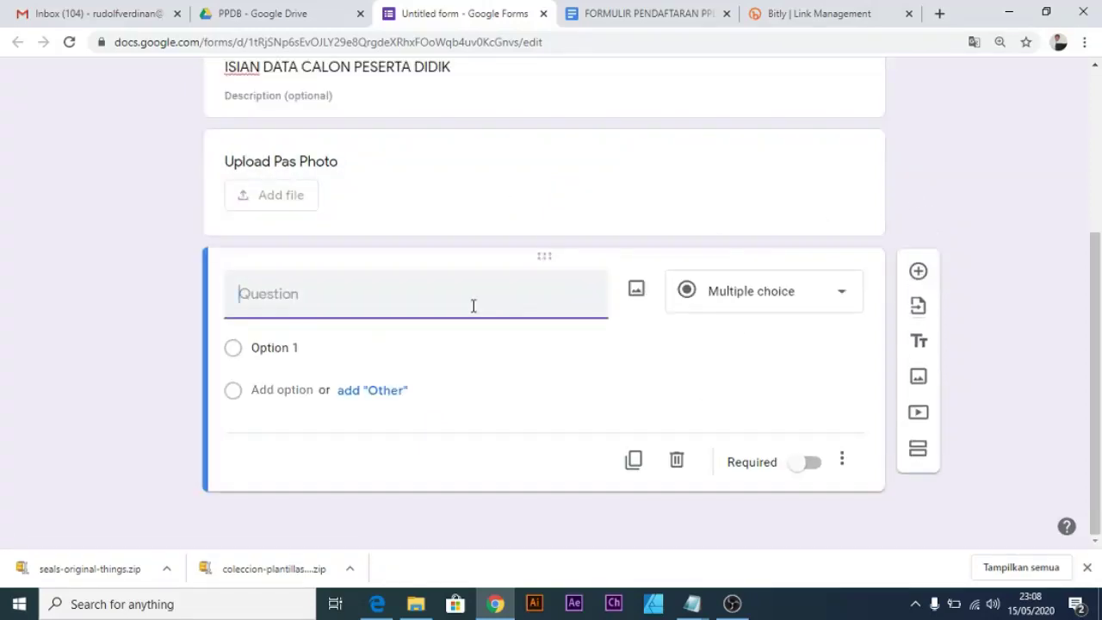
{"action": "type", "text": "n"}
{"action": "key", "text": "BackSpace"}
{"action": "type", "text": "Nama"}
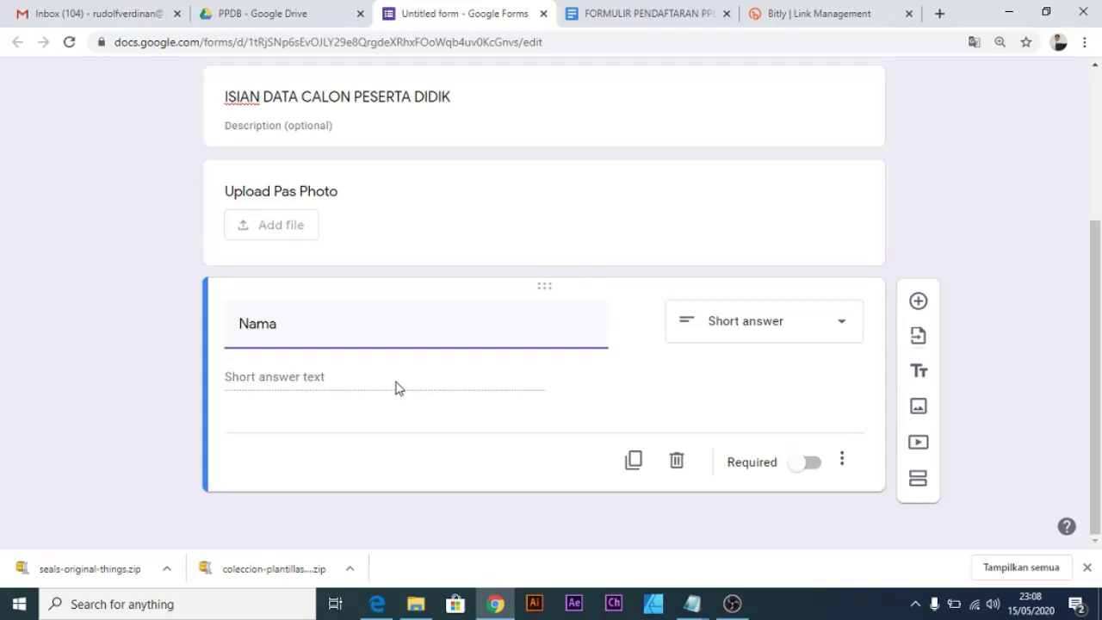
{"action": "left_click", "coordinate": [749, 334]}
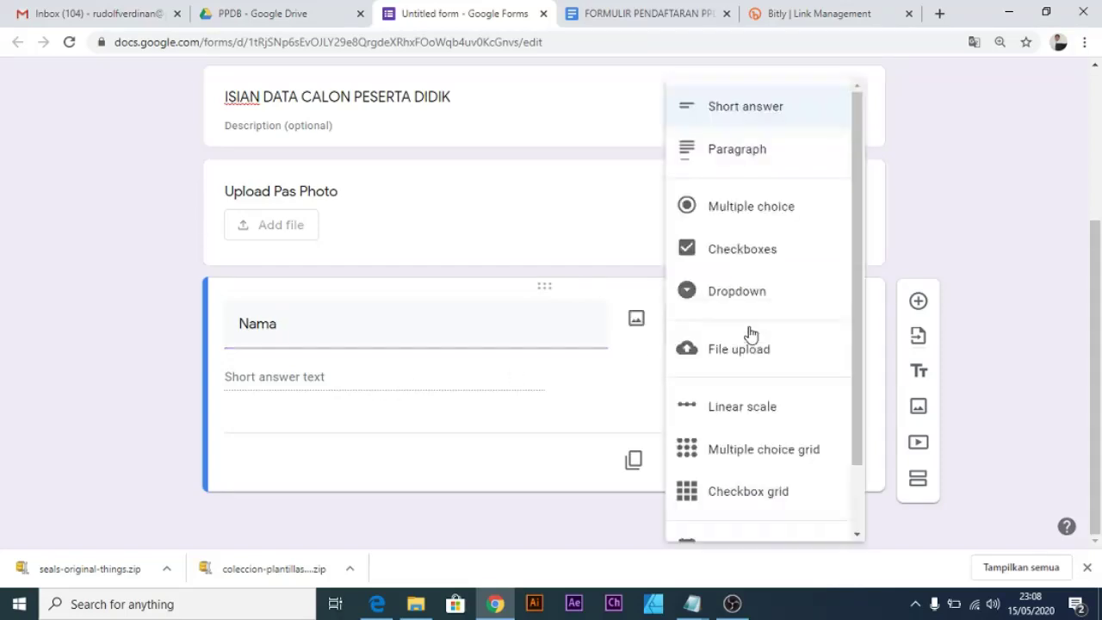
{"action": "left_click", "coordinate": [763, 115]}
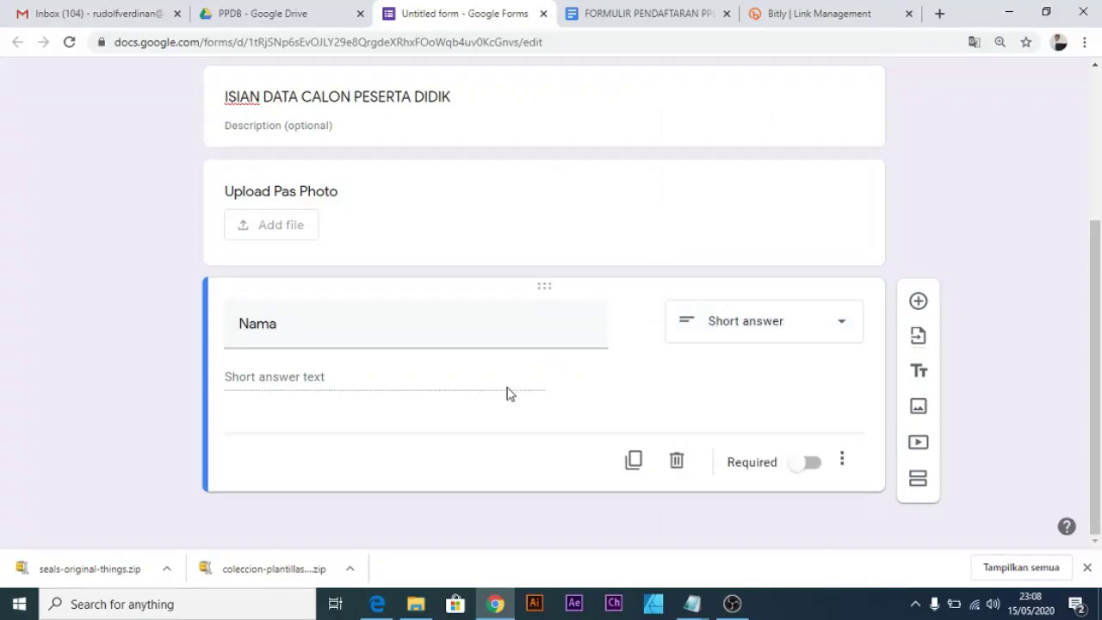
{"action": "left_click", "coordinate": [778, 330]}
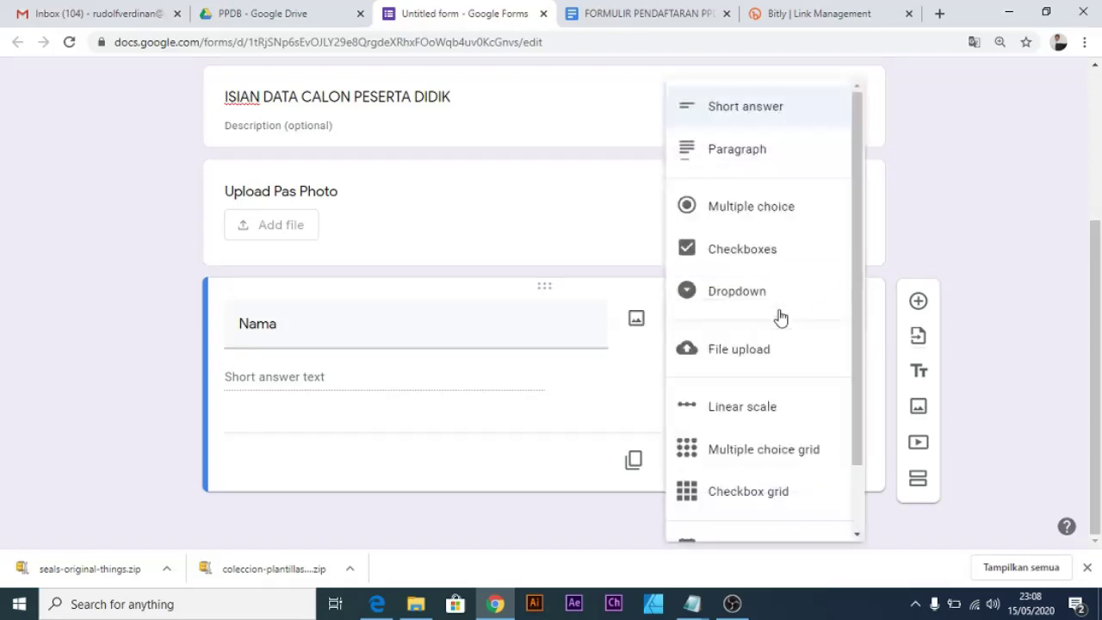
{"action": "left_click", "coordinate": [779, 150]}
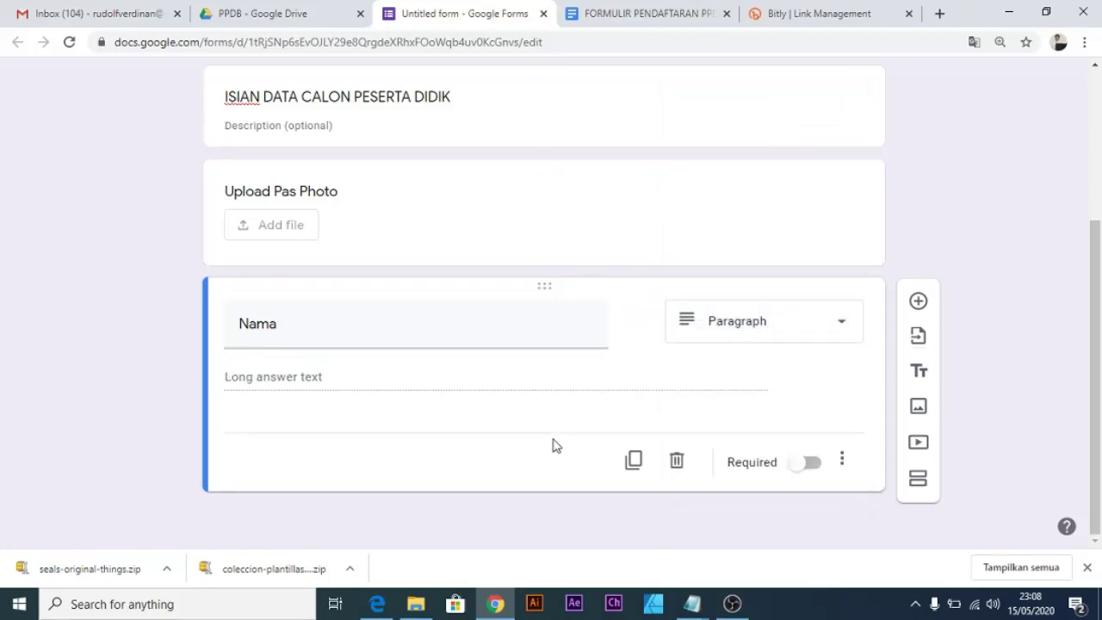
Add a question titled NIK below Nama.
{"action": "left_click", "coordinate": [919, 302]}
{"action": "mouse_move", "coordinate": [695, 609]}
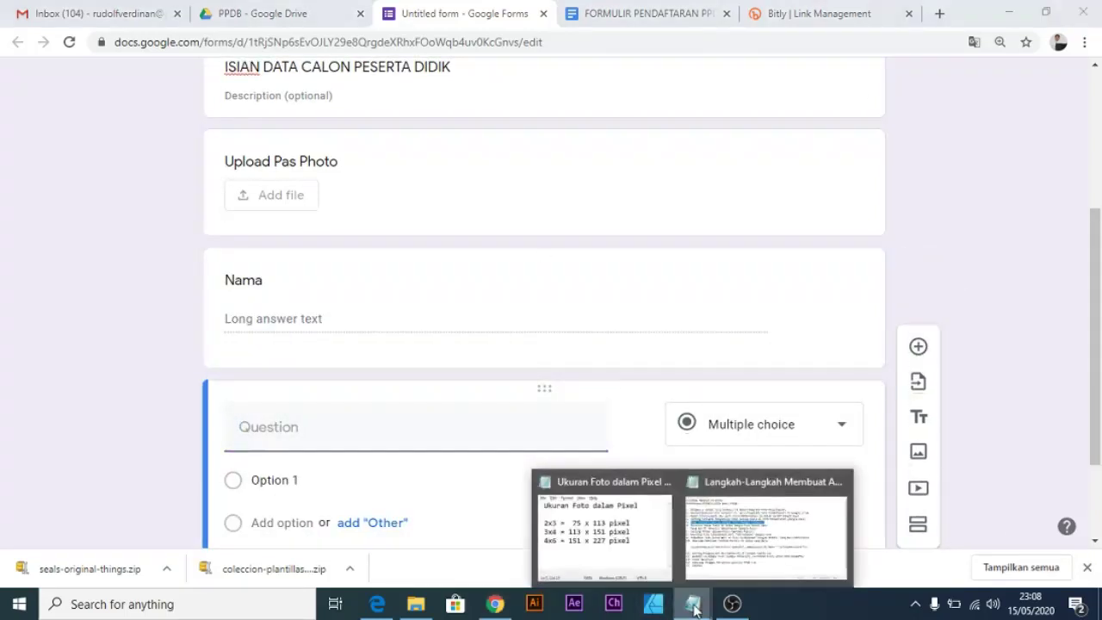
{"action": "left_click", "coordinate": [679, 16]}
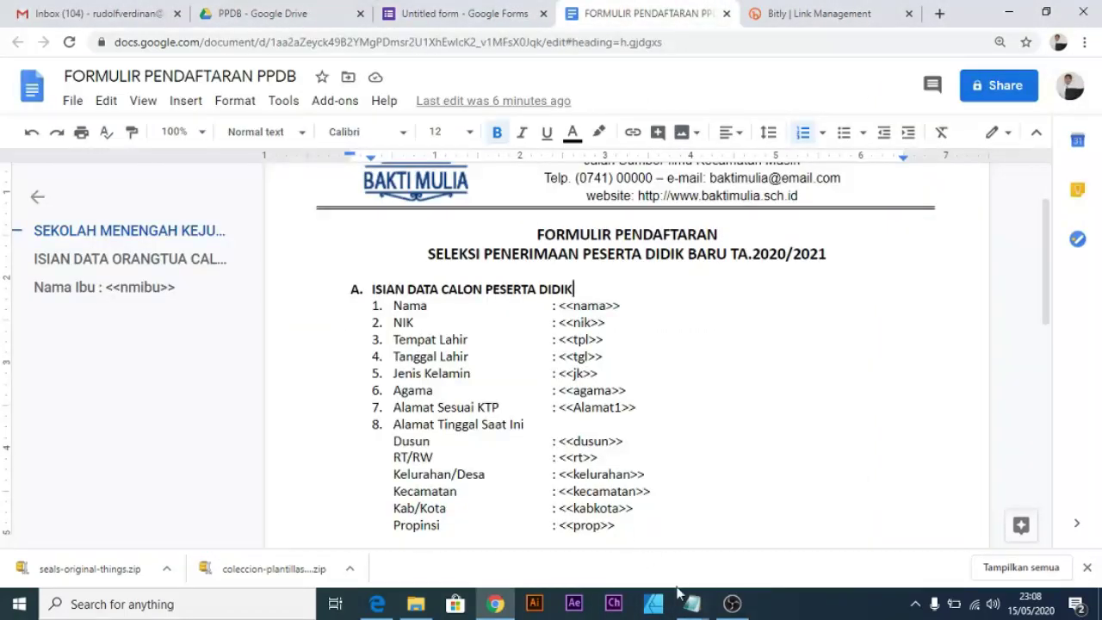
{"action": "key", "text": "ctrl+shift+Tab"}
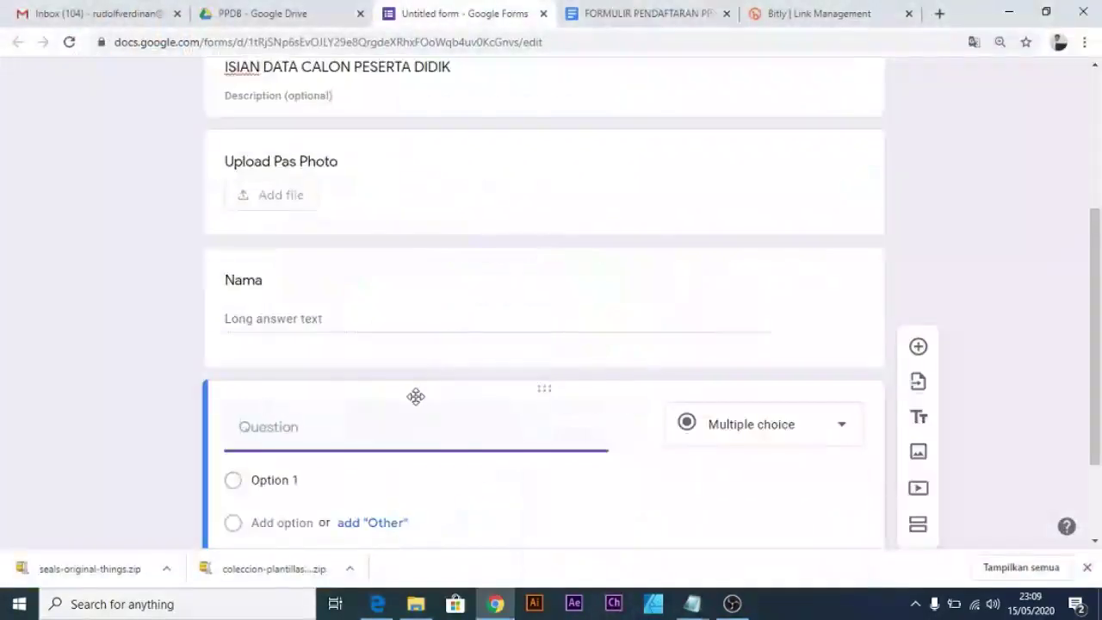
{"action": "type", "text": "NI"}
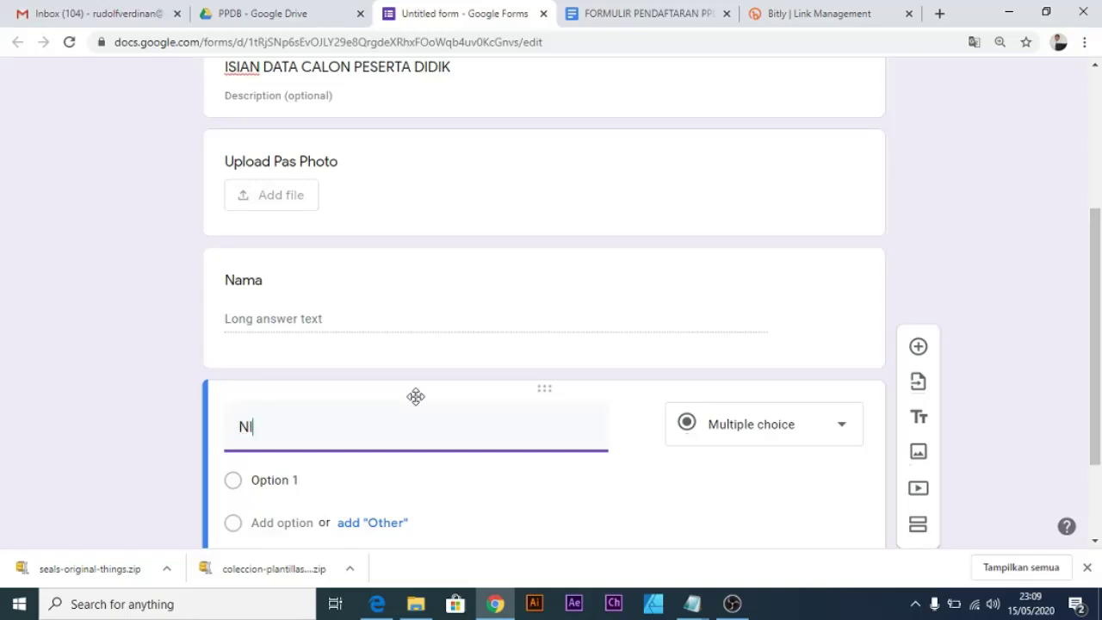
{"action": "type", "text": "K"}
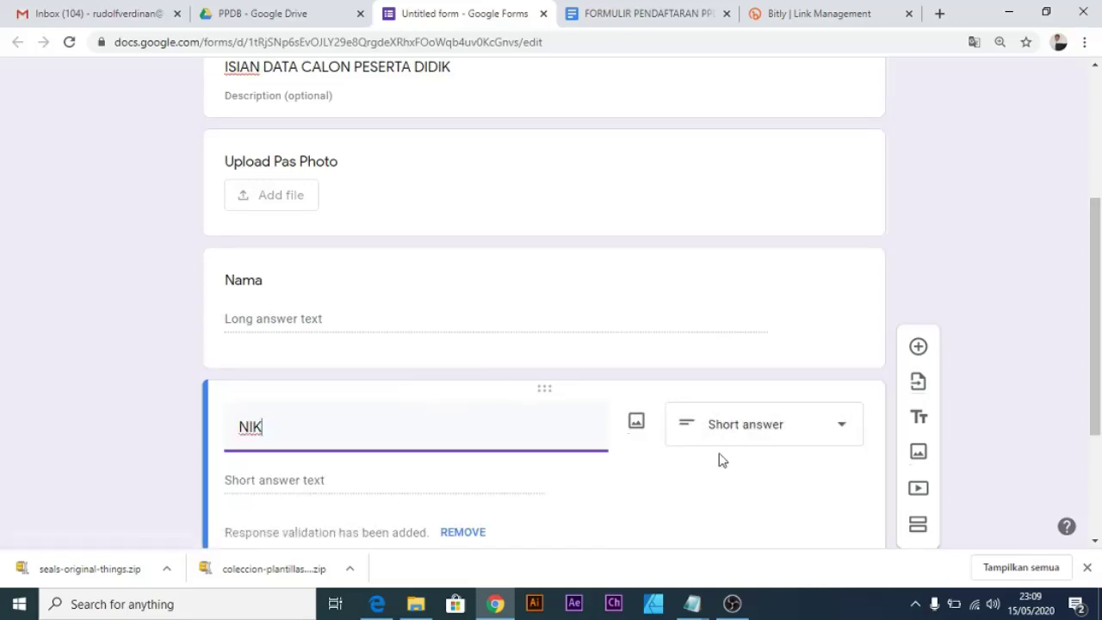
{"action": "scroll", "coordinate": [743, 451], "scroll_direction": "down", "scroll_amount": 1}
{"action": "scroll", "coordinate": [745, 384], "scroll_direction": "down", "scroll_amount": 2}
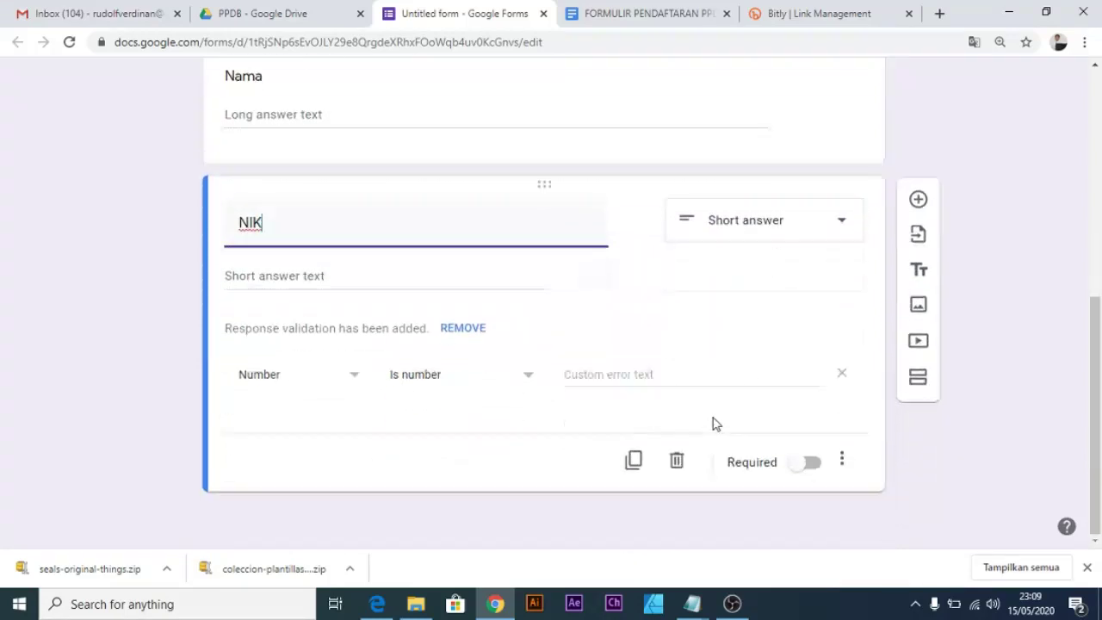
Add a Tempat Lahir question below NIK with the Short answer type.
{"action": "left_click", "coordinate": [918, 200]}
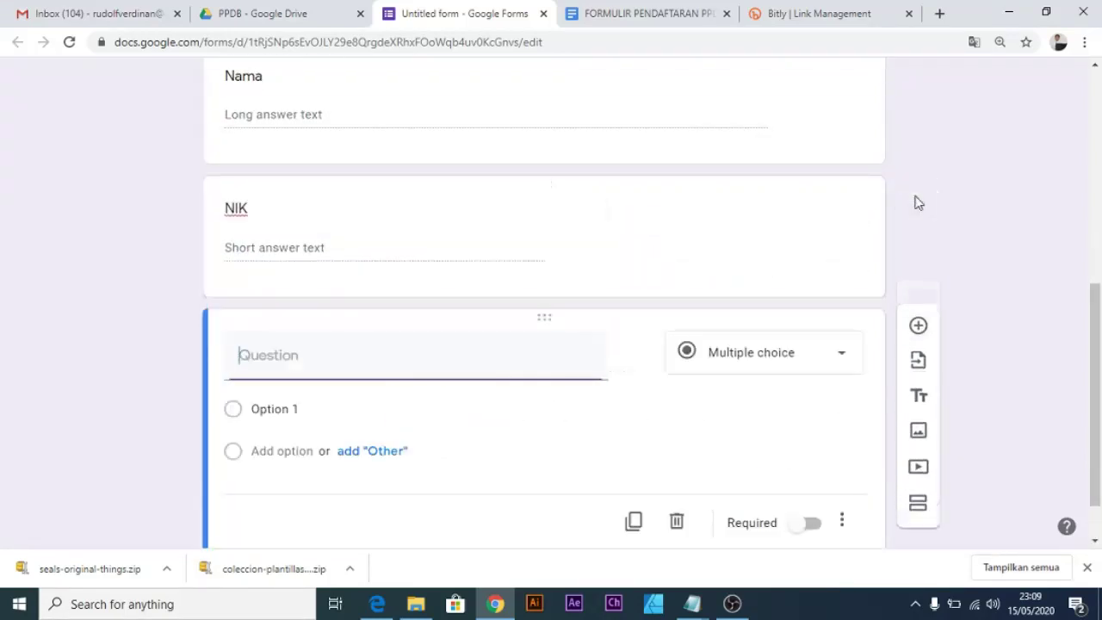
{"action": "left_click", "coordinate": [686, 14]}
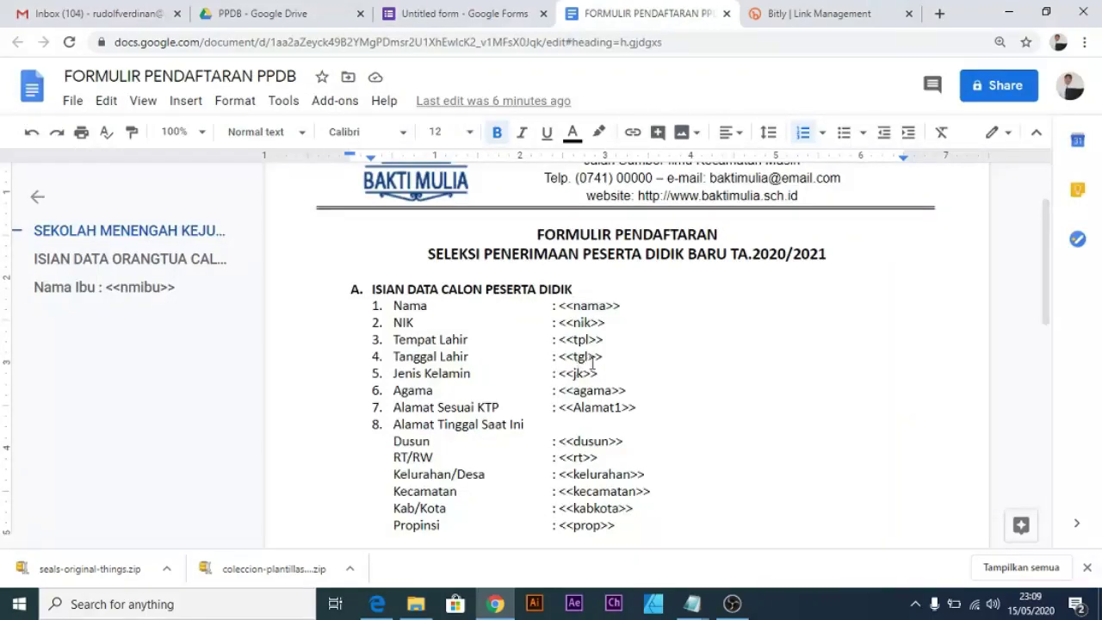
{"action": "left_click", "coordinate": [480, 14]}
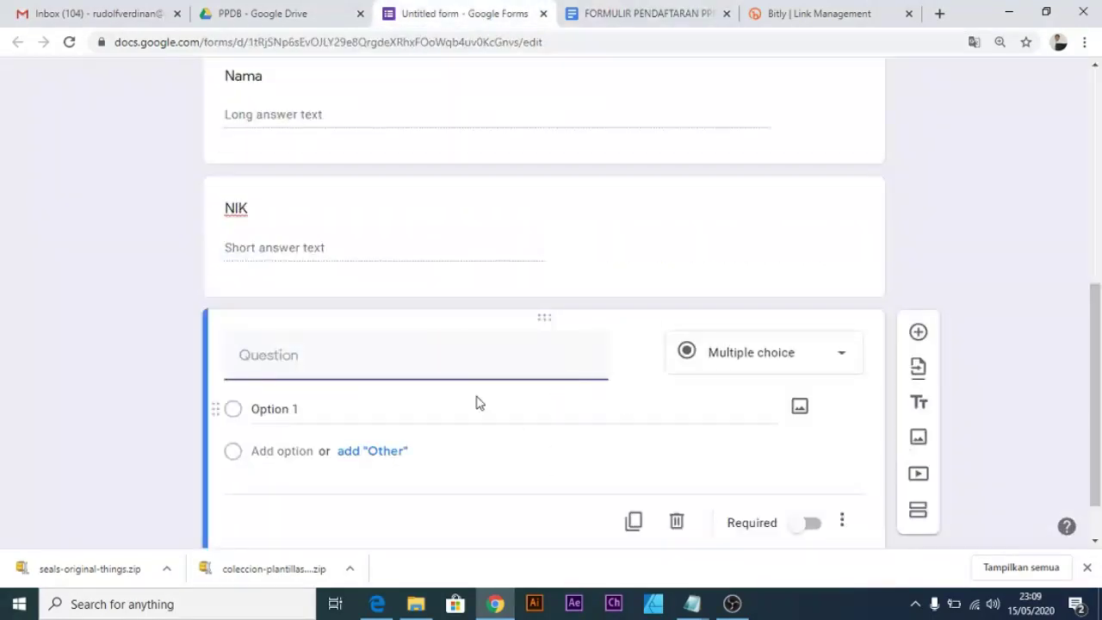
{"action": "type", "text": "tEMPA"}
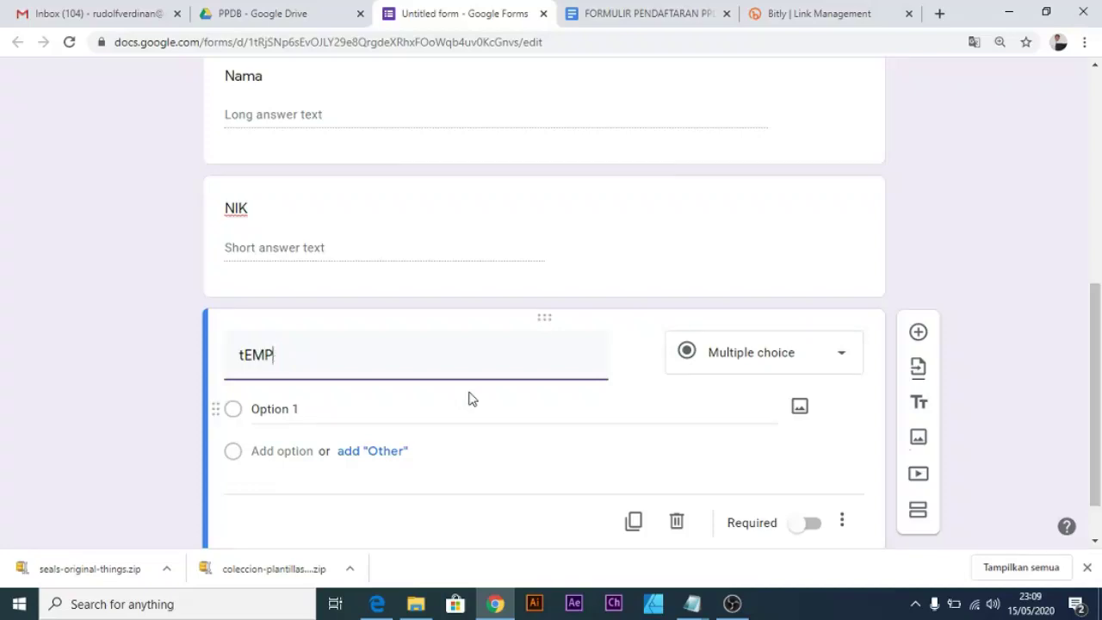
{"action": "key", "text": "BackSpace"}
{"action": "key", "text": "BackSpace"}
{"action": "key", "text": "BackSpace"}
{"action": "key", "text": "BackSpace"}
{"action": "key", "text": "Caps_Lock"}
{"action": "type", "text": "Tempat Lahir"}
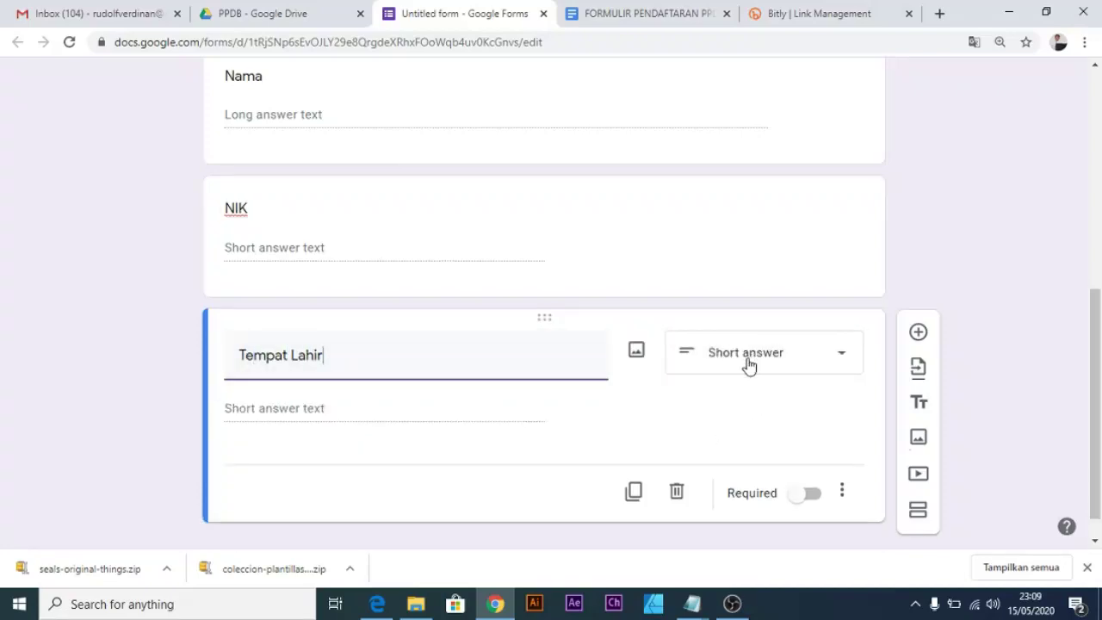
{"action": "left_click", "coordinate": [749, 366]}
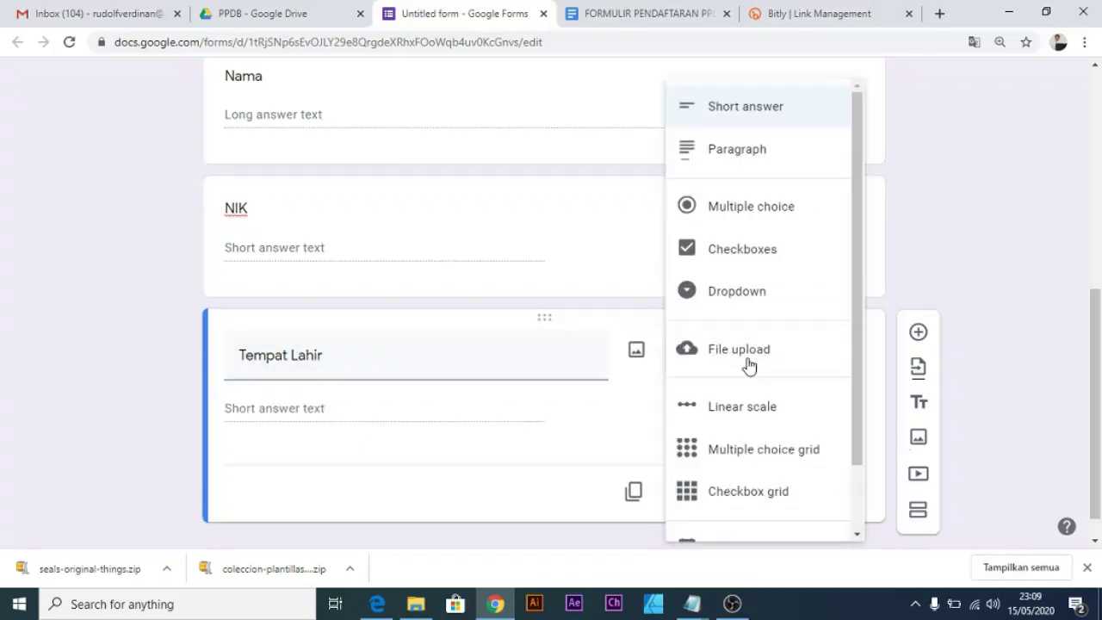
{"action": "left_click", "coordinate": [759, 112]}
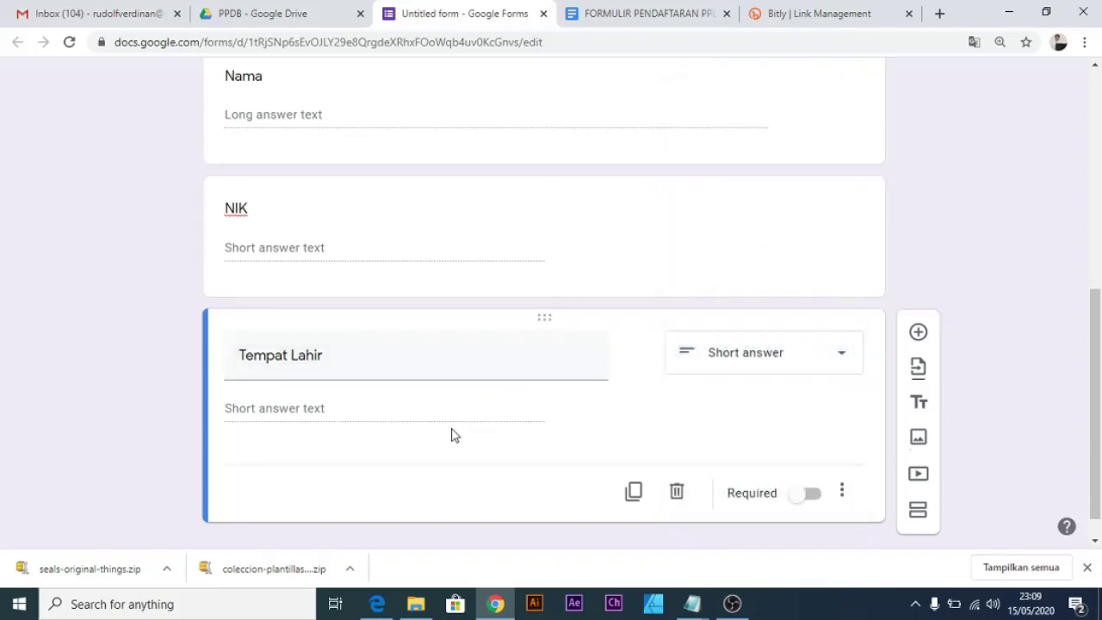
{"action": "scroll", "coordinate": [451, 435], "scroll_direction": "down", "scroll_amount": 1}
{"action": "scroll", "coordinate": [452, 435], "scroll_direction": "up", "scroll_amount": 2}
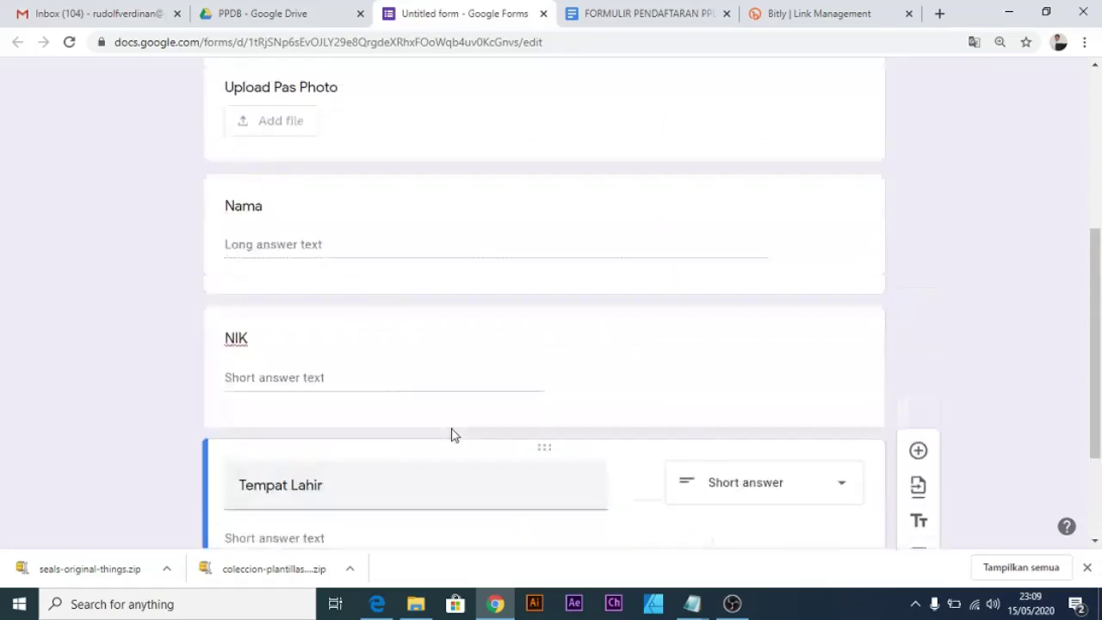
{"action": "scroll", "coordinate": [451, 435], "scroll_direction": "down", "scroll_amount": 2}
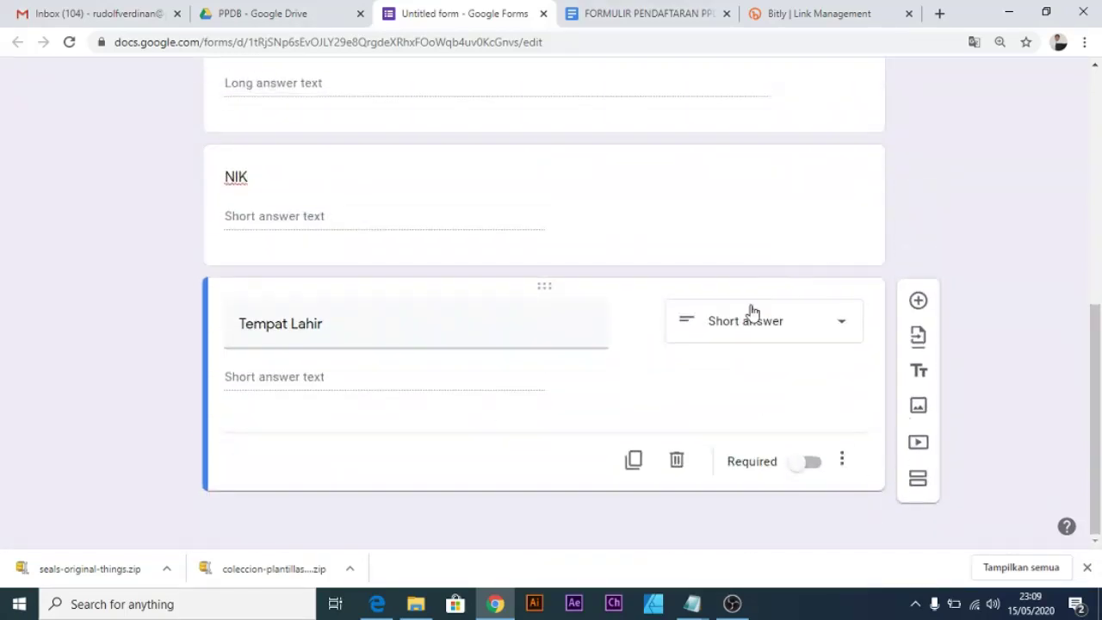
{"action": "left_click", "coordinate": [650, 17]}
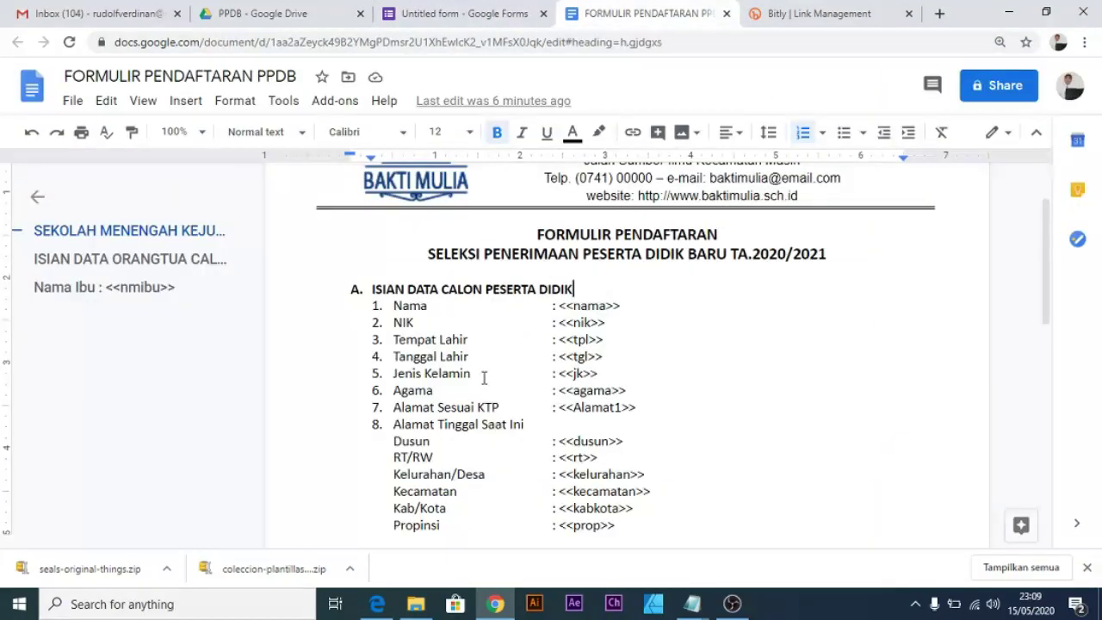
{"action": "scroll", "coordinate": [575, 379], "scroll_direction": "down", "scroll_amount": 10}
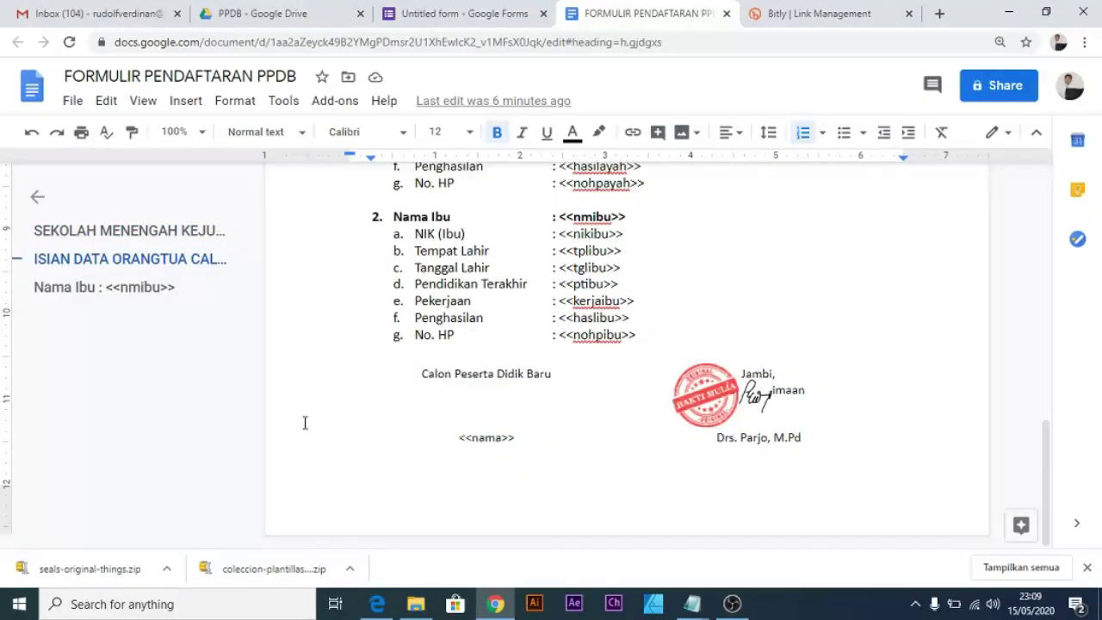
{"action": "left_click", "coordinate": [472, 17]}
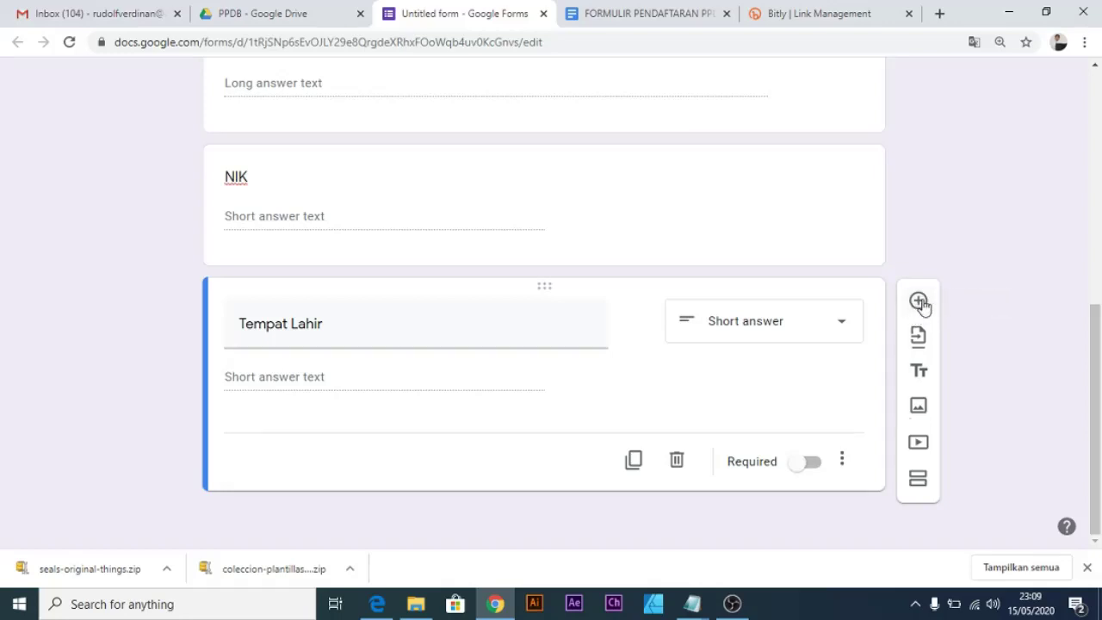
Add a blank question below Tempat Lahir and review the question types of Tempat Lahir and NIK.
{"action": "left_click", "coordinate": [918, 302]}
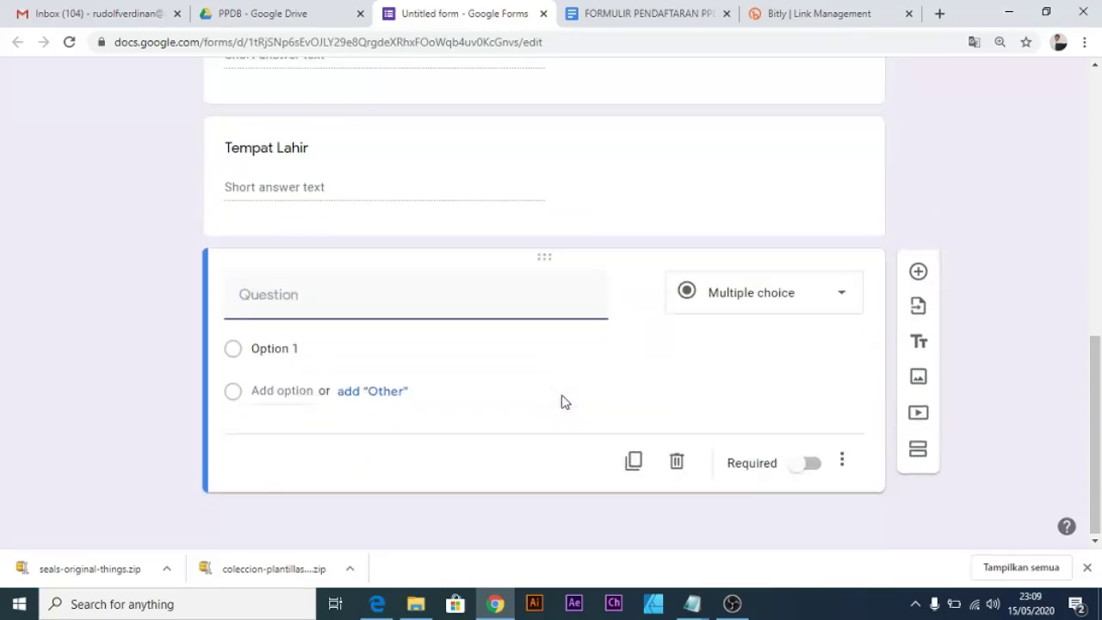
{"action": "scroll", "coordinate": [561, 402], "scroll_direction": "up", "scroll_amount": 7}
{"action": "scroll", "coordinate": [561, 401], "scroll_direction": "up", "scroll_amount": 2}
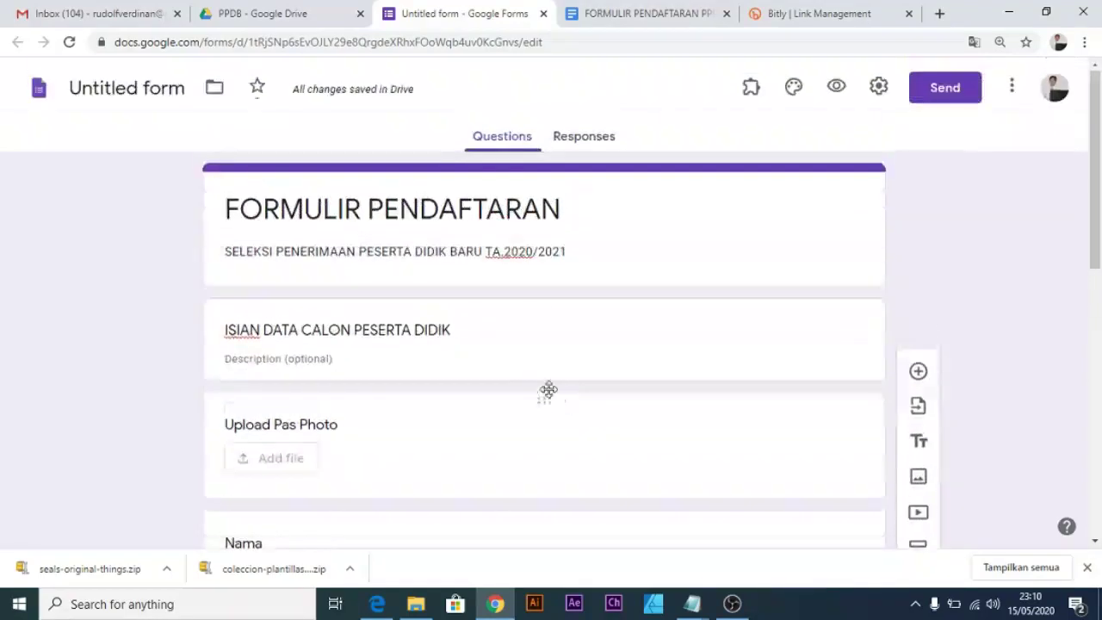
{"action": "scroll", "coordinate": [515, 367], "scroll_direction": "down", "scroll_amount": 1}
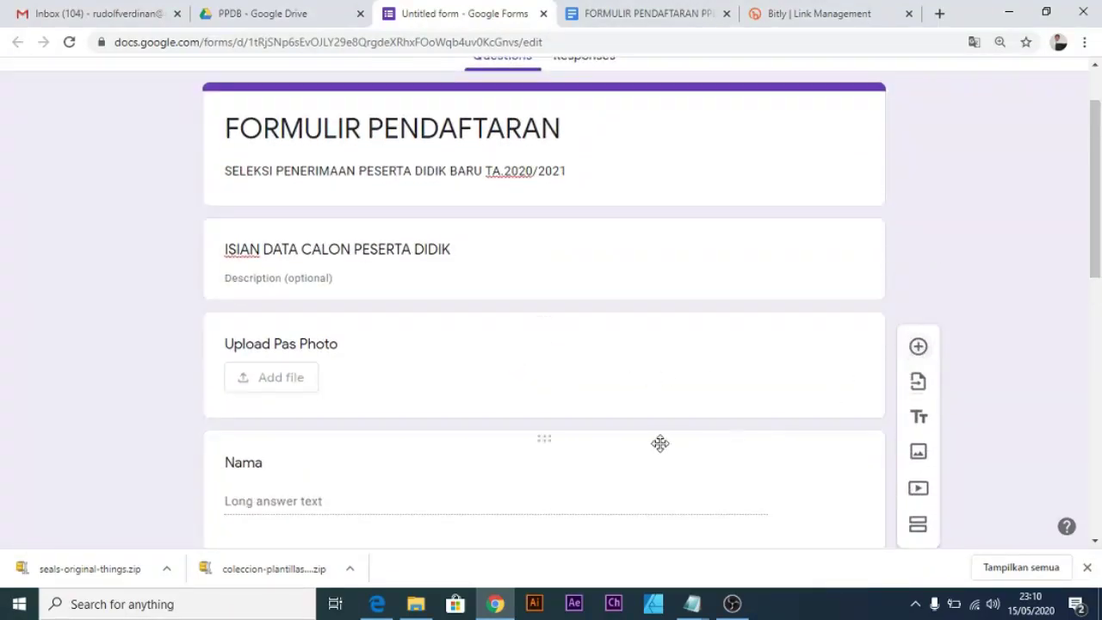
{"action": "scroll", "coordinate": [637, 470], "scroll_direction": "down", "scroll_amount": 5}
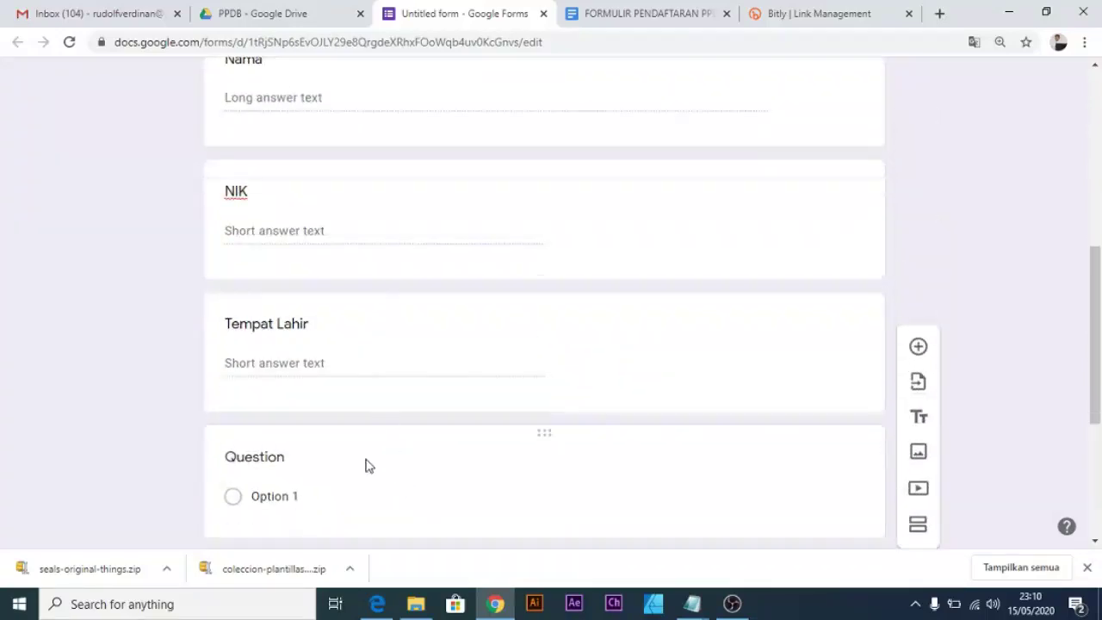
{"action": "left_click", "coordinate": [409, 381]}
{"action": "left_click", "coordinate": [766, 349]}
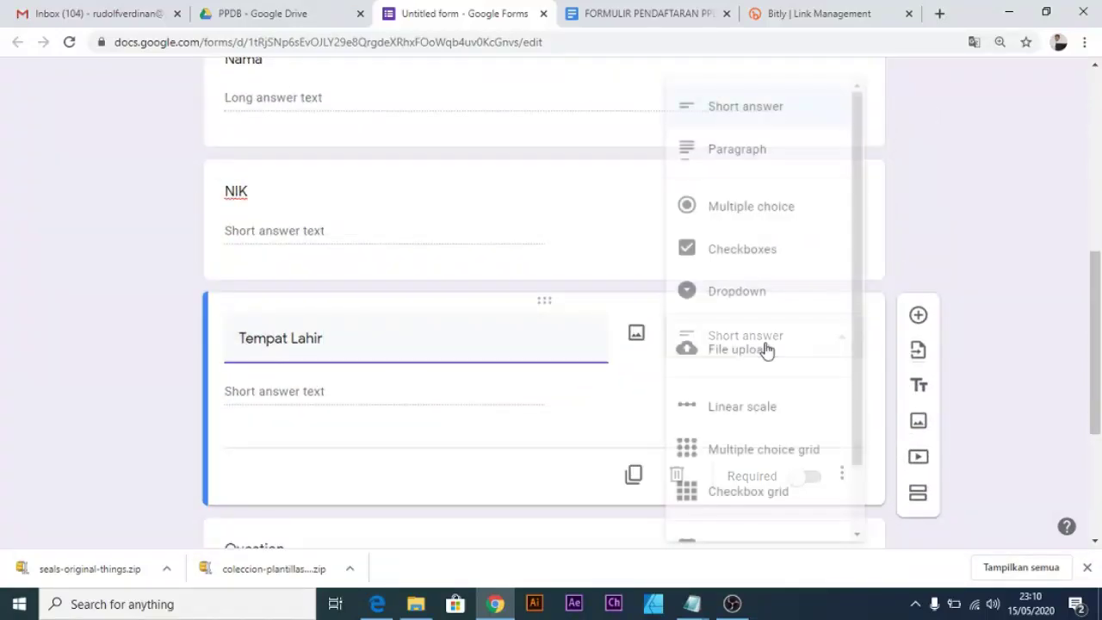
{"action": "left_click", "coordinate": [598, 256]}
{"action": "left_click", "coordinate": [600, 259]}
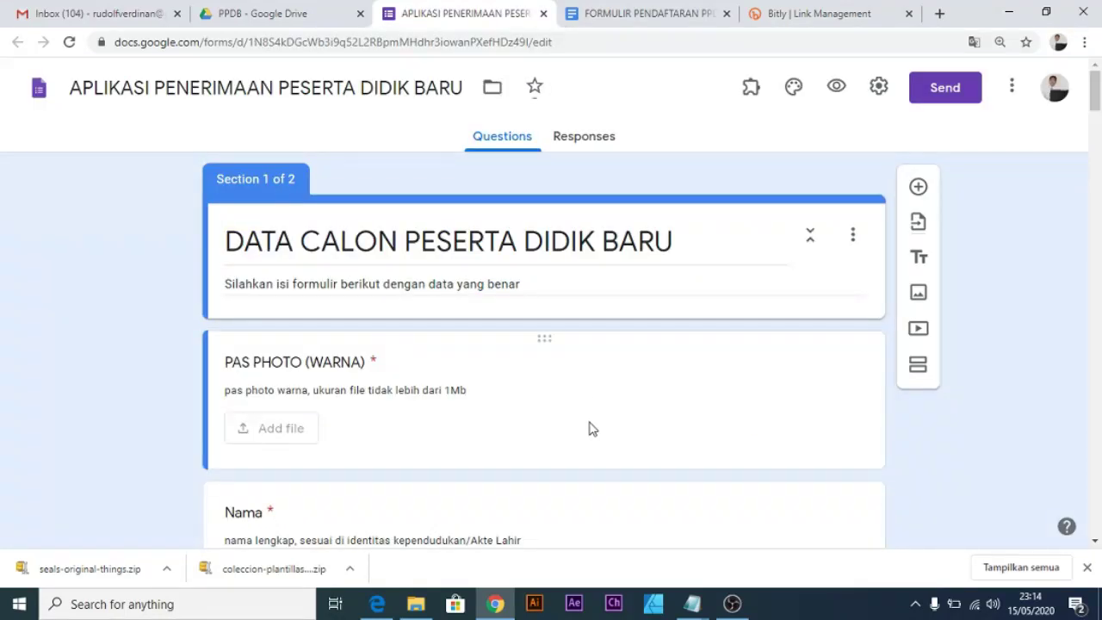
{"action": "scroll", "coordinate": [589, 427], "scroll_direction": "down", "scroll_amount": 3}
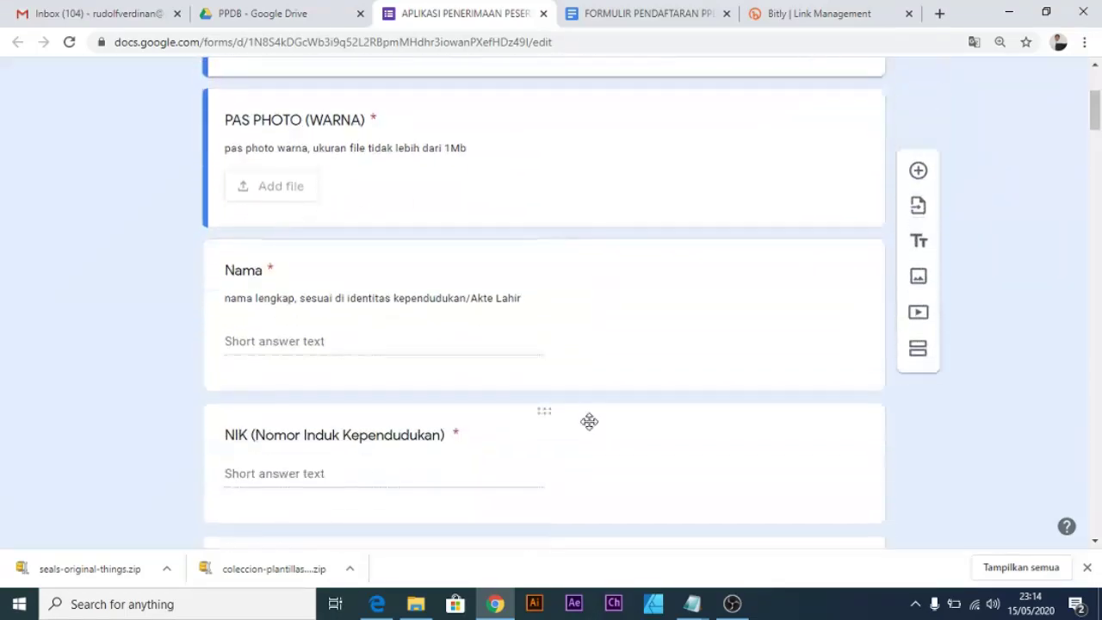
{"action": "scroll", "coordinate": [589, 421], "scroll_direction": "down", "scroll_amount": 1}
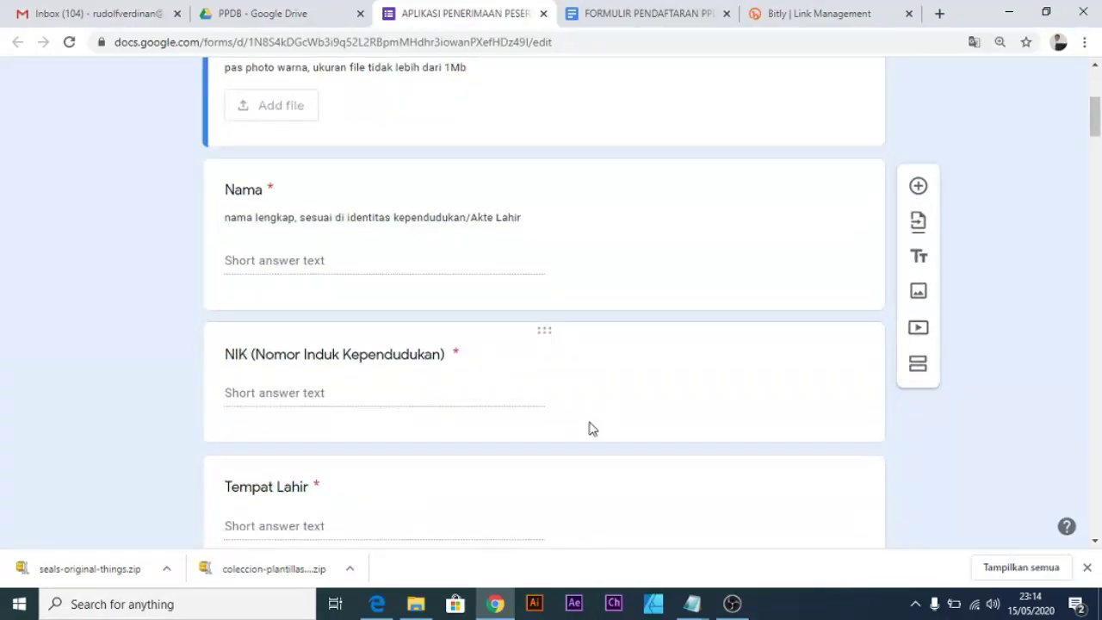
{"action": "scroll", "coordinate": [589, 428], "scroll_direction": "down", "scroll_amount": 4}
{"action": "scroll", "coordinate": [589, 428], "scroll_direction": "up", "scroll_amount": 8}
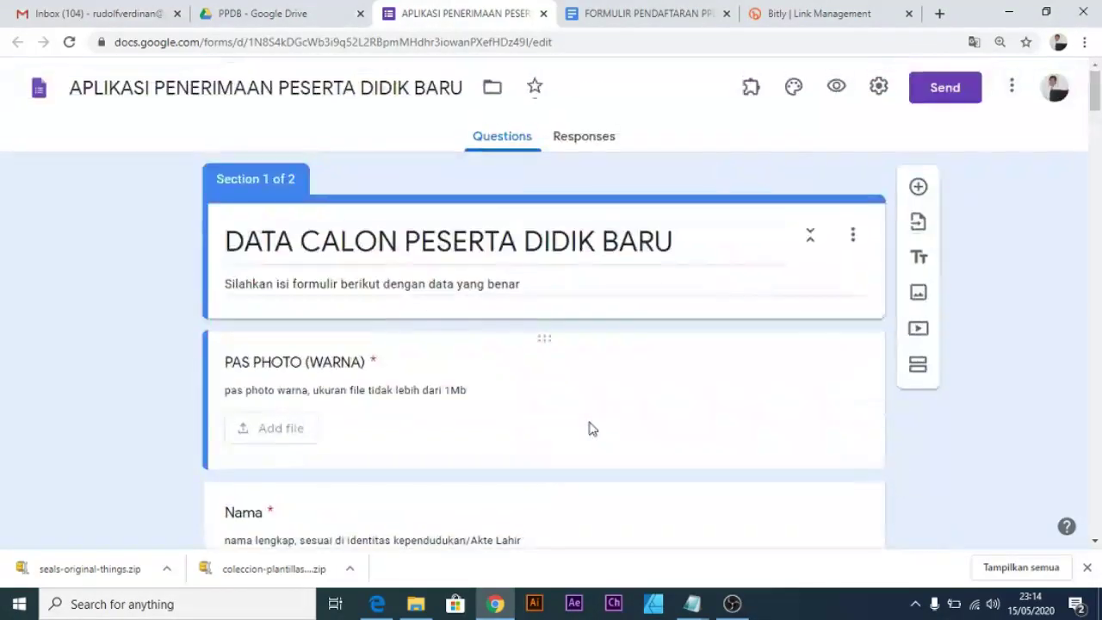
{"action": "scroll", "coordinate": [589, 428], "scroll_direction": "down", "scroll_amount": 3}
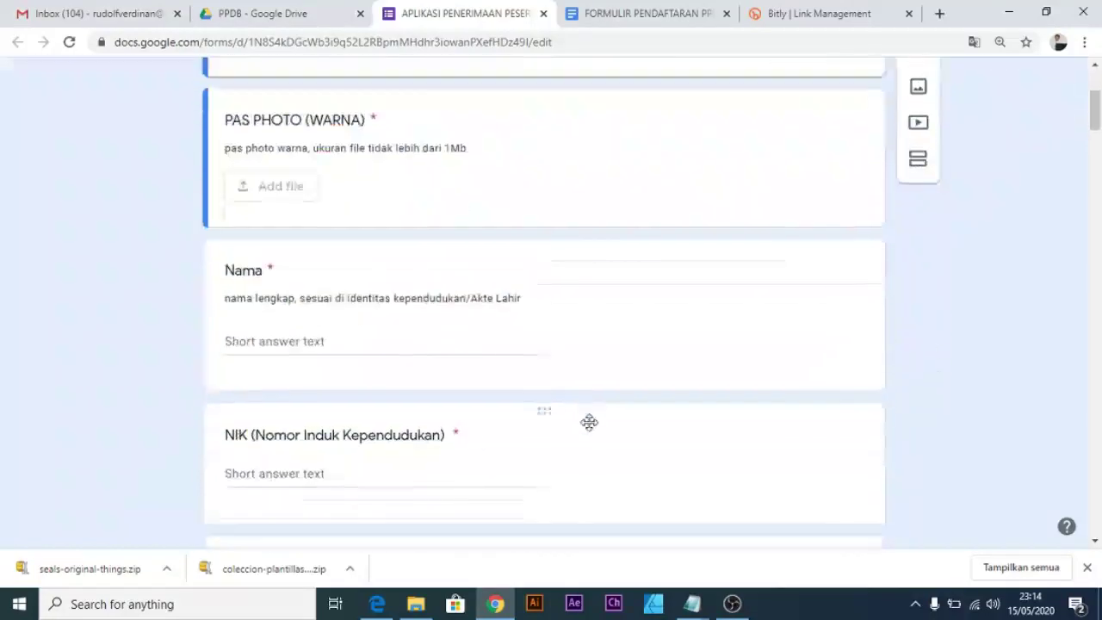
Nudge the red school stamp in the Docs template slightly lower over the signature.
{"action": "left_click", "coordinate": [627, 14]}
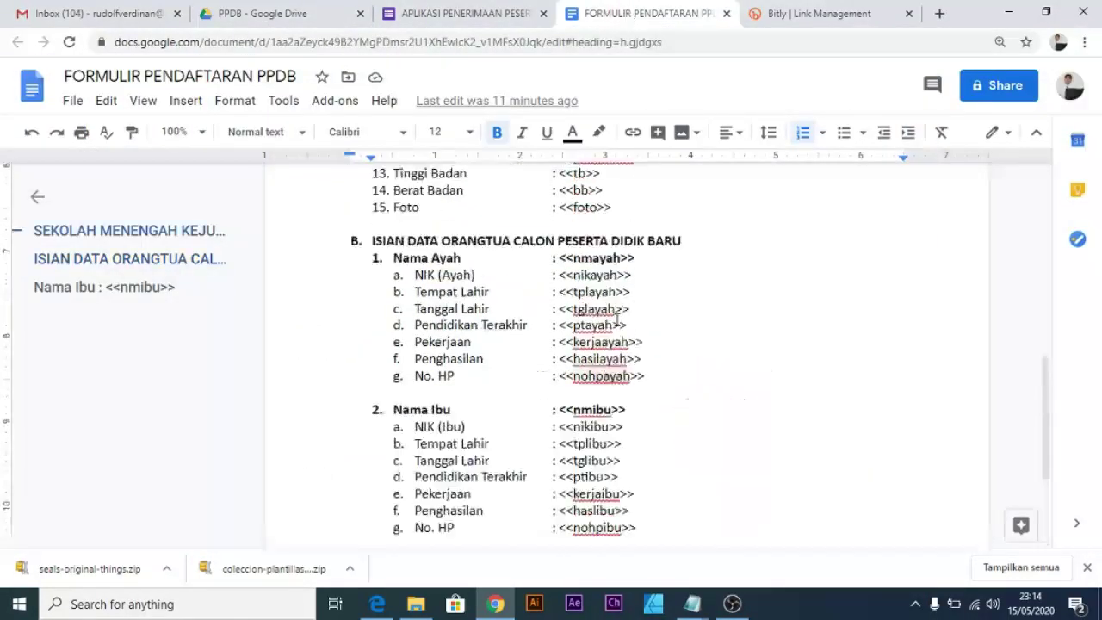
{"action": "scroll", "coordinate": [616, 320], "scroll_direction": "up", "scroll_amount": 3}
{"action": "scroll", "coordinate": [849, 246], "scroll_direction": "down", "scroll_amount": 4}
{"action": "scroll", "coordinate": [826, 301], "scroll_direction": "up", "scroll_amount": 8}
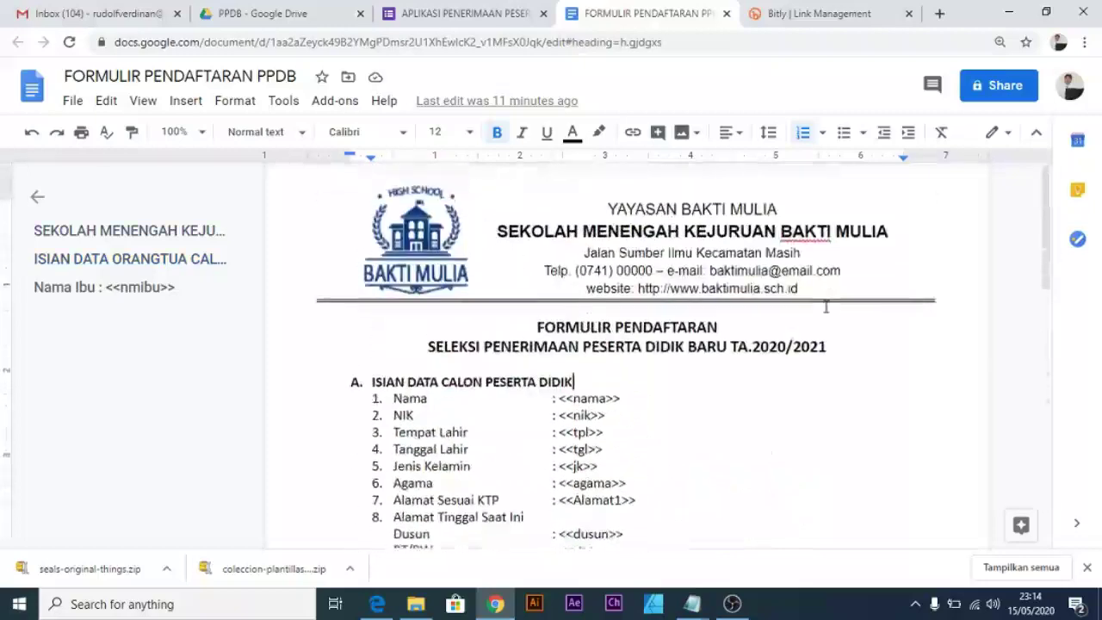
{"action": "scroll", "coordinate": [826, 307], "scroll_direction": "down", "scroll_amount": 8}
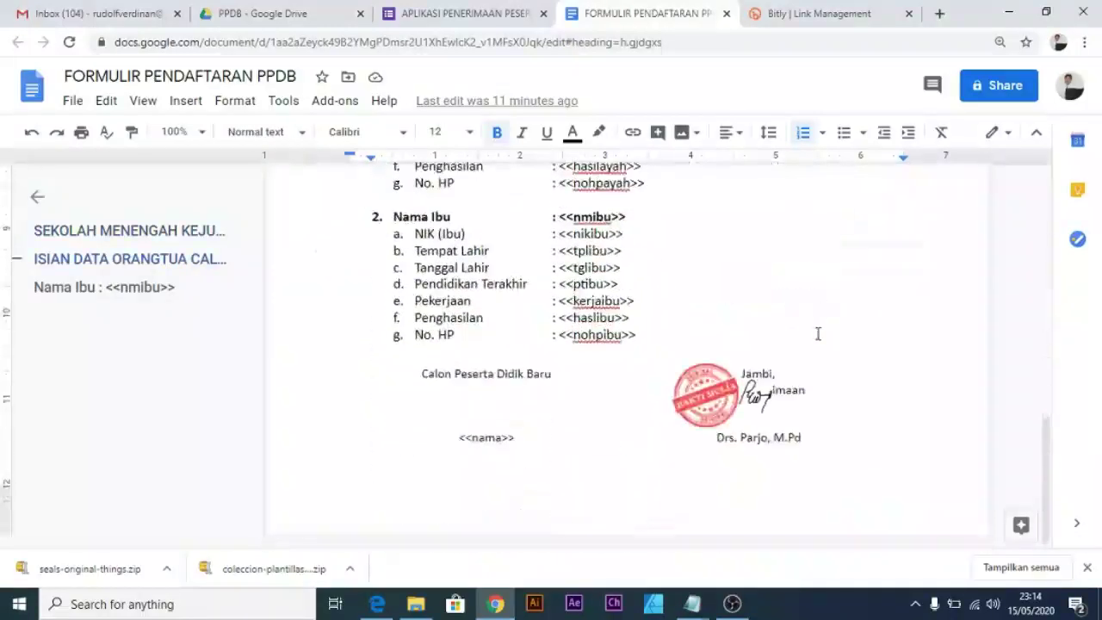
{"action": "left_click", "coordinate": [716, 403]}
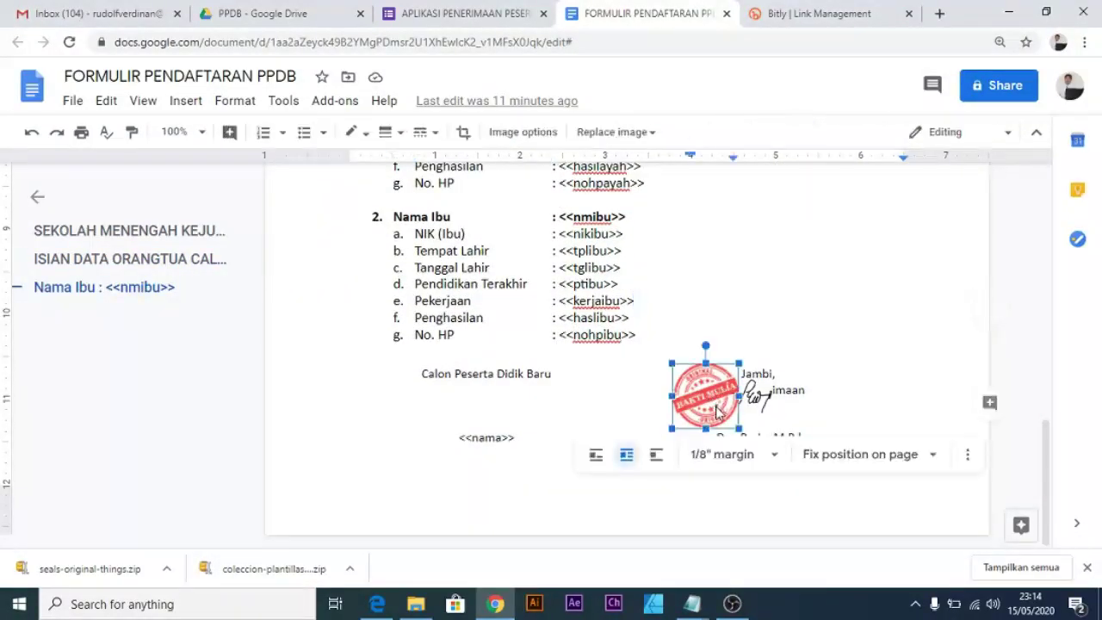
{"action": "left_click", "coordinate": [831, 372]}
{"action": "left_click_drag", "start_coordinate": [712, 405], "coordinate": [712, 407]}
{"action": "left_click", "coordinate": [866, 353]}
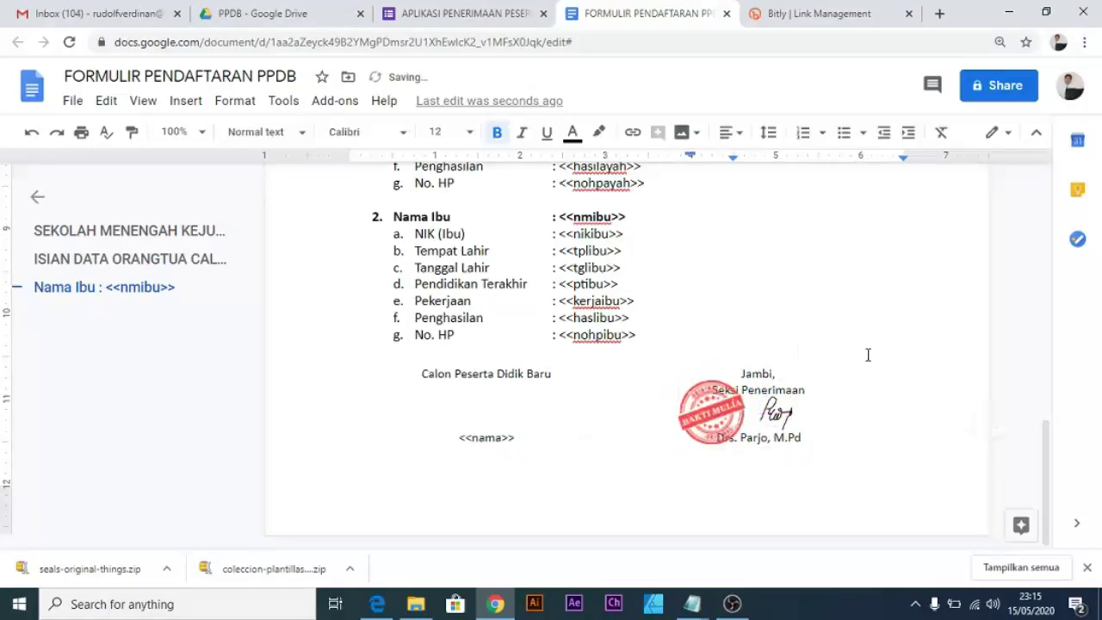
{"action": "scroll", "coordinate": [717, 290], "scroll_direction": "up", "scroll_amount": 4}
{"action": "key", "text": "alt+e"}
{"action": "left_click", "coordinate": [805, 180]}
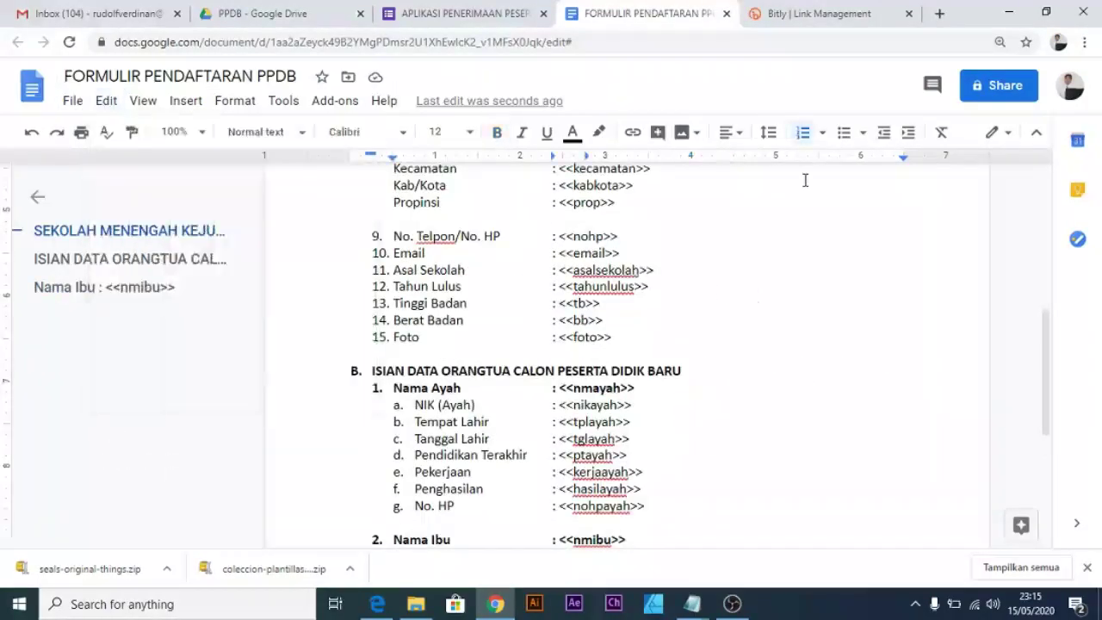
{"action": "scroll", "coordinate": [726, 286], "scroll_direction": "up", "scroll_amount": 5}
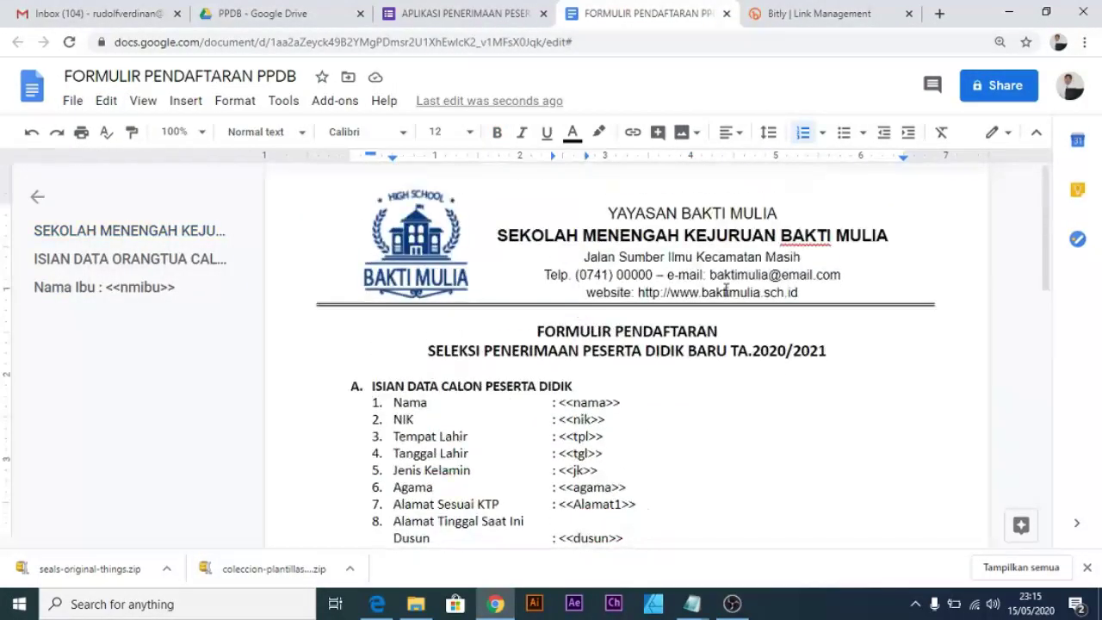
{"action": "left_click", "coordinate": [471, 21]}
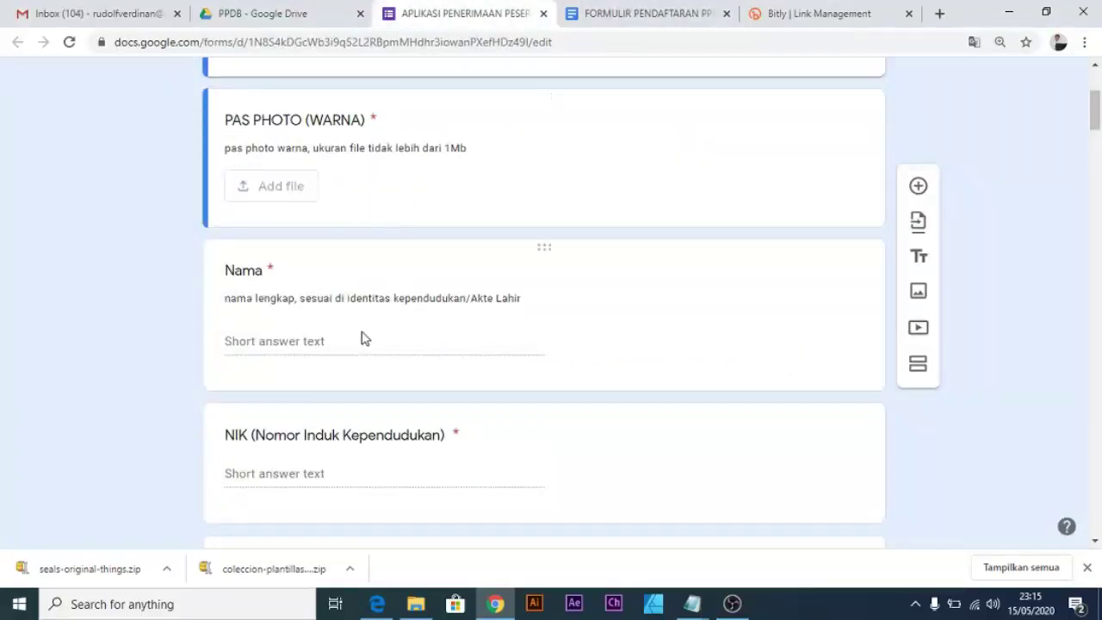
Scroll through the template and the finished form's questions down to the parents' section.
{"action": "scroll", "coordinate": [362, 339], "scroll_direction": "down", "scroll_amount": 3}
{"action": "left_click", "coordinate": [632, 15]}
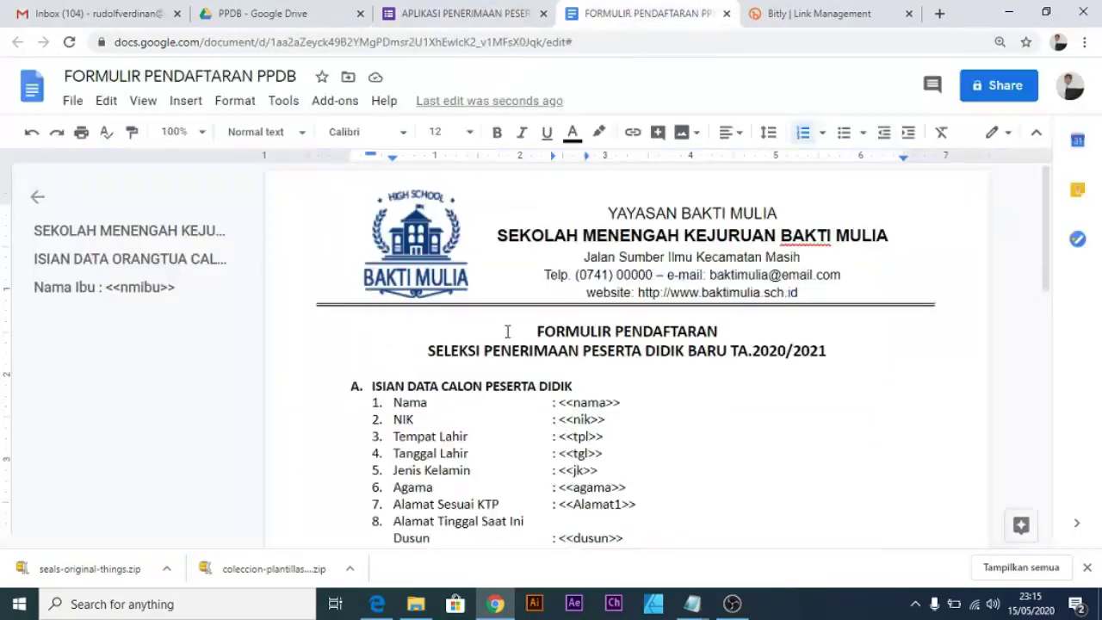
{"action": "scroll", "coordinate": [507, 331], "scroll_direction": "down", "scroll_amount": 2}
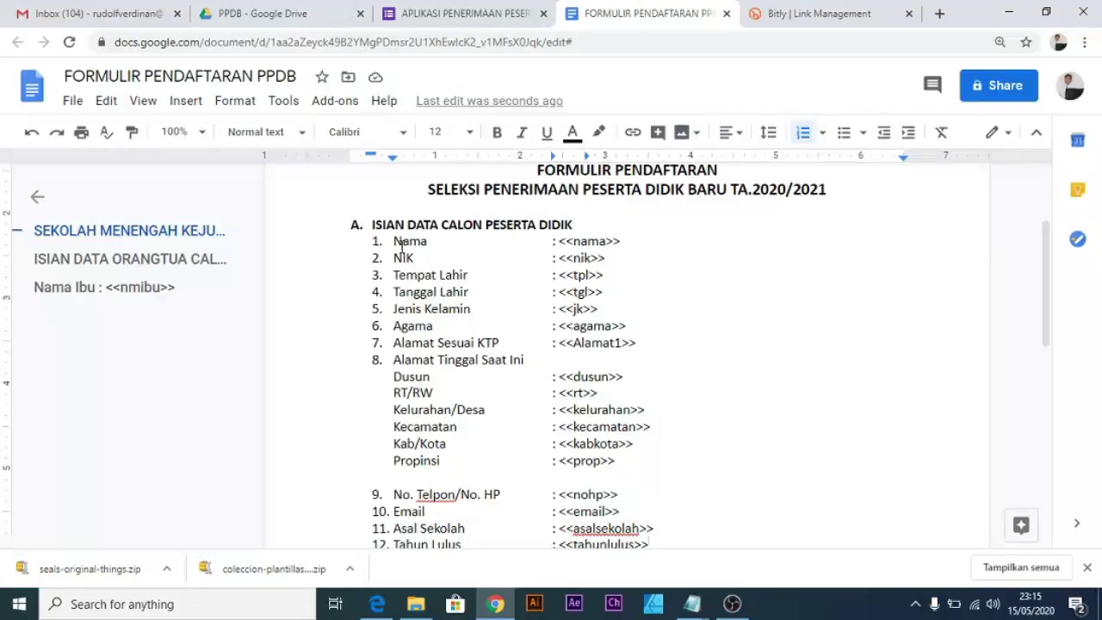
{"action": "scroll", "coordinate": [399, 242], "scroll_direction": "down", "scroll_amount": 10}
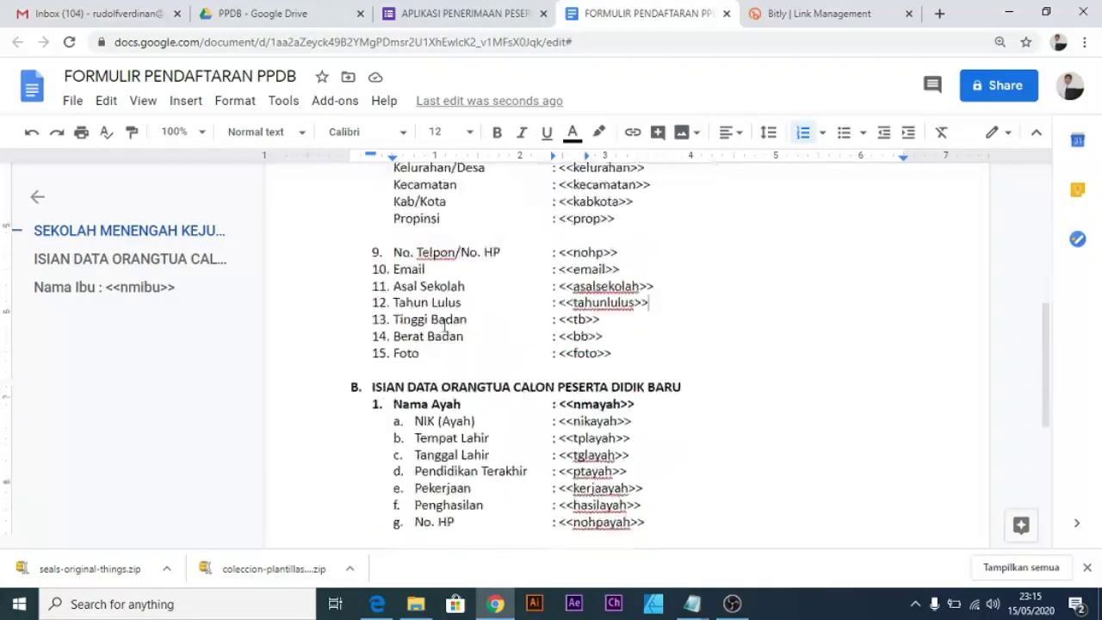
{"action": "scroll", "coordinate": [497, 262], "scroll_direction": "up", "scroll_amount": 2}
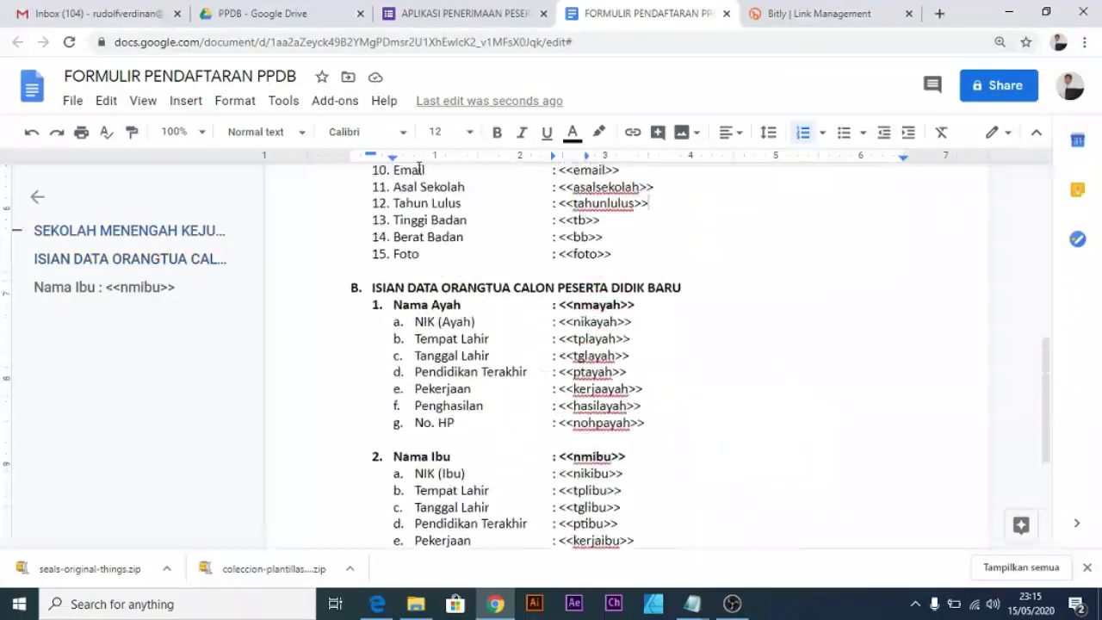
{"action": "left_click", "coordinate": [457, 13]}
{"action": "scroll", "coordinate": [388, 239], "scroll_direction": "up", "scroll_amount": 1}
{"action": "scroll", "coordinate": [388, 238], "scroll_direction": "up", "scroll_amount": 1}
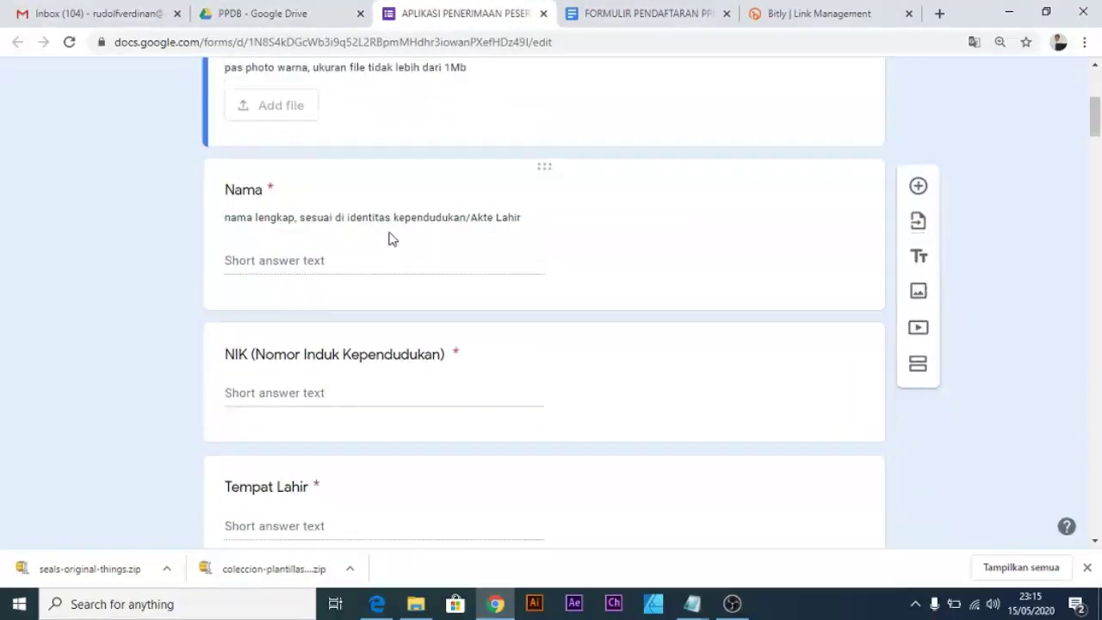
{"action": "scroll", "coordinate": [371, 310], "scroll_direction": "down", "scroll_amount": 4}
{"action": "scroll", "coordinate": [371, 310], "scroll_direction": "down", "scroll_amount": 7}
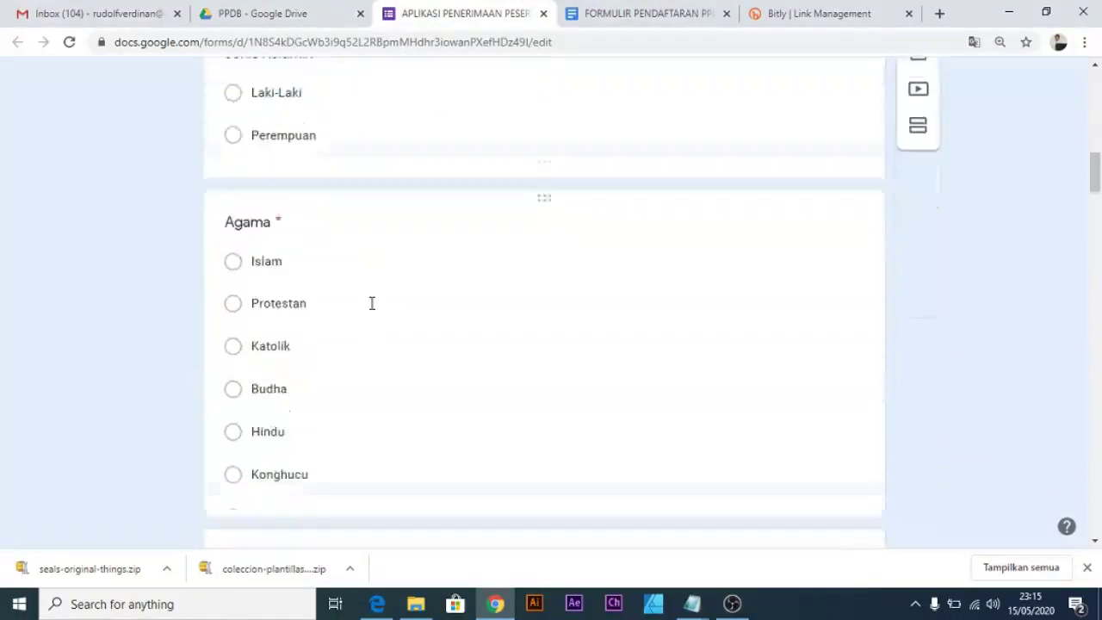
{"action": "scroll", "coordinate": [361, 204], "scroll_direction": "down", "scroll_amount": 2}
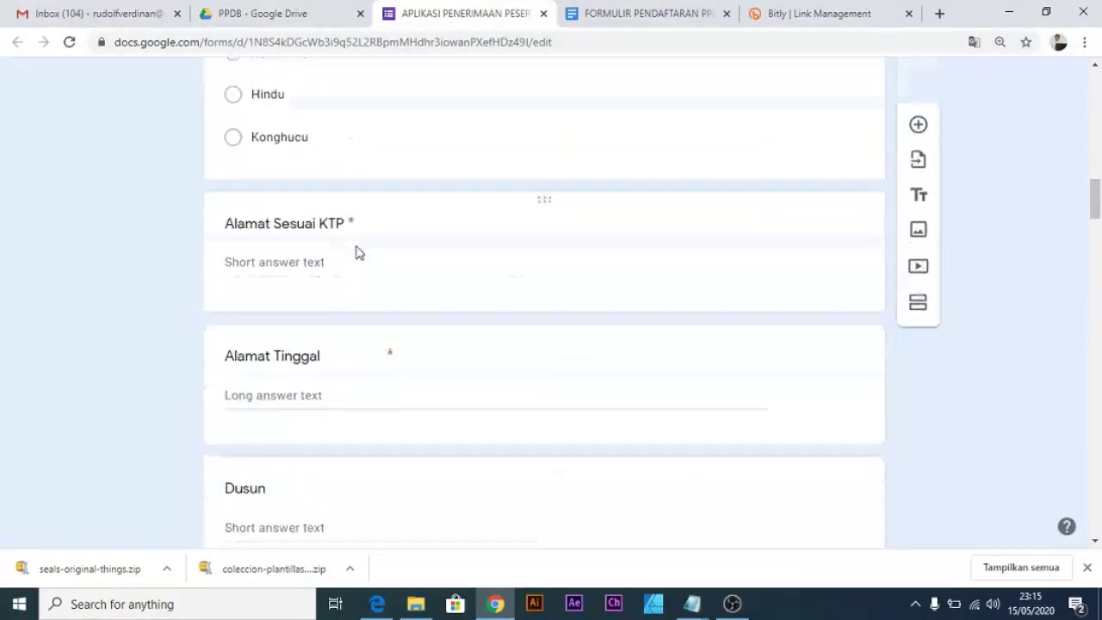
{"action": "scroll", "coordinate": [357, 248], "scroll_direction": "down", "scroll_amount": 10}
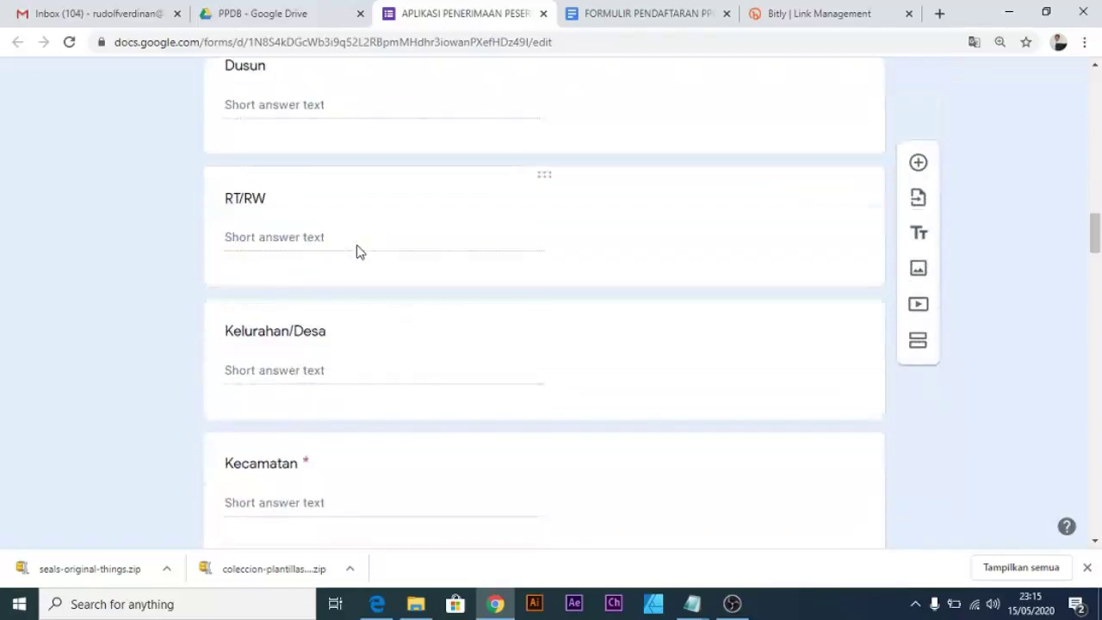
{"action": "scroll", "coordinate": [356, 251], "scroll_direction": "down", "scroll_amount": 12}
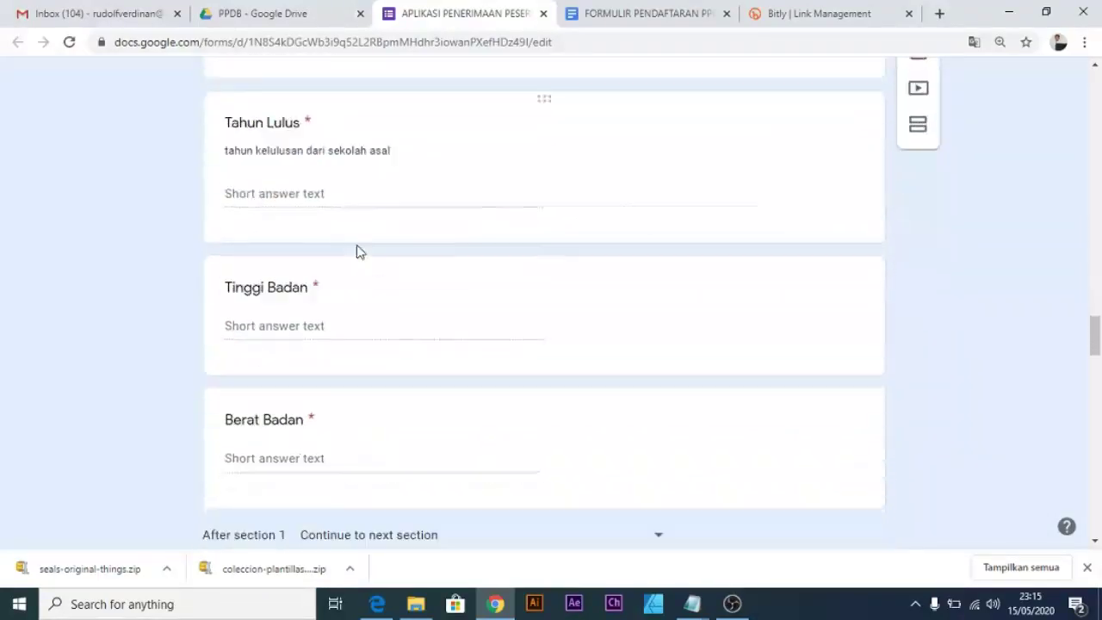
{"action": "scroll", "coordinate": [352, 267], "scroll_direction": "down", "scroll_amount": 12}
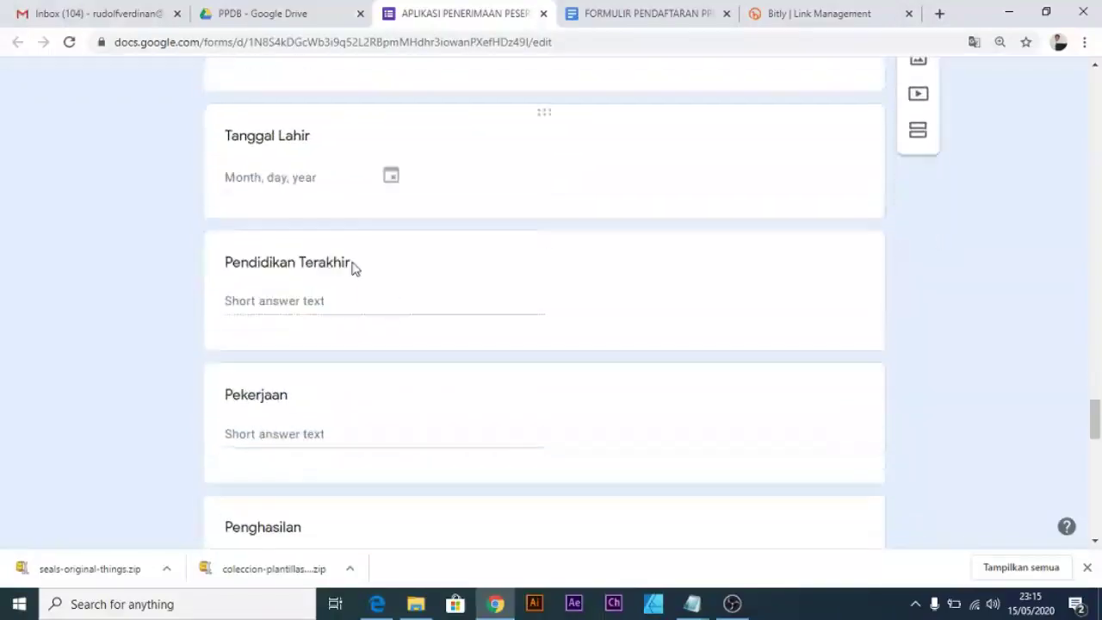
{"action": "key", "text": "alt+Tab"}
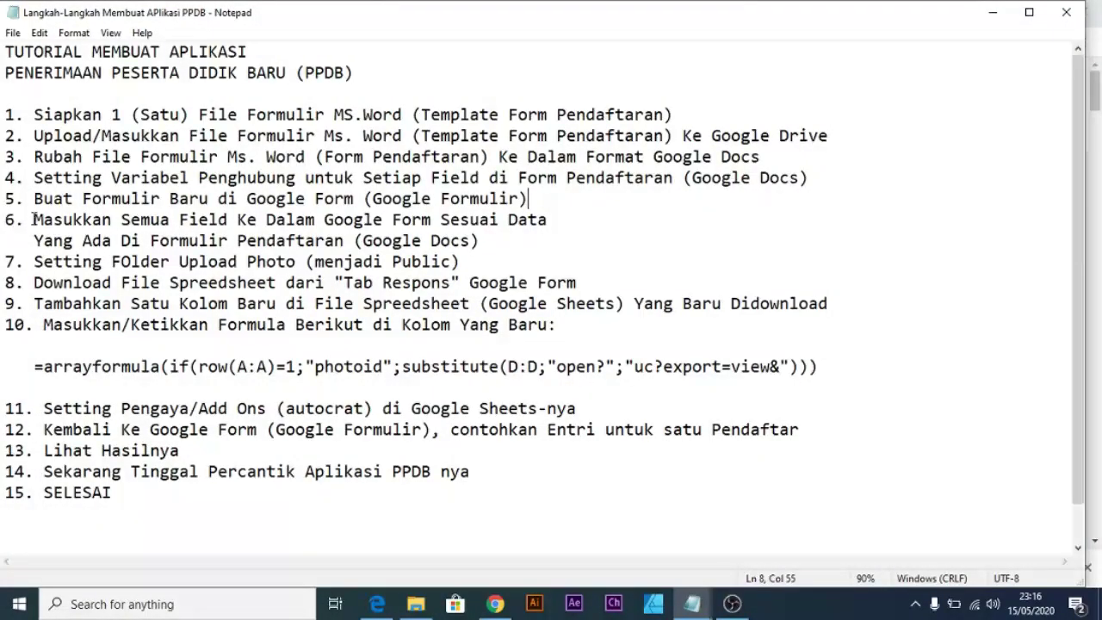
Highlight step 6 of the Notepad checklist, about entering every template field into the form, then return to the Google Form.
{"action": "left_click_drag", "start_coordinate": [34, 219], "coordinate": [550, 239]}
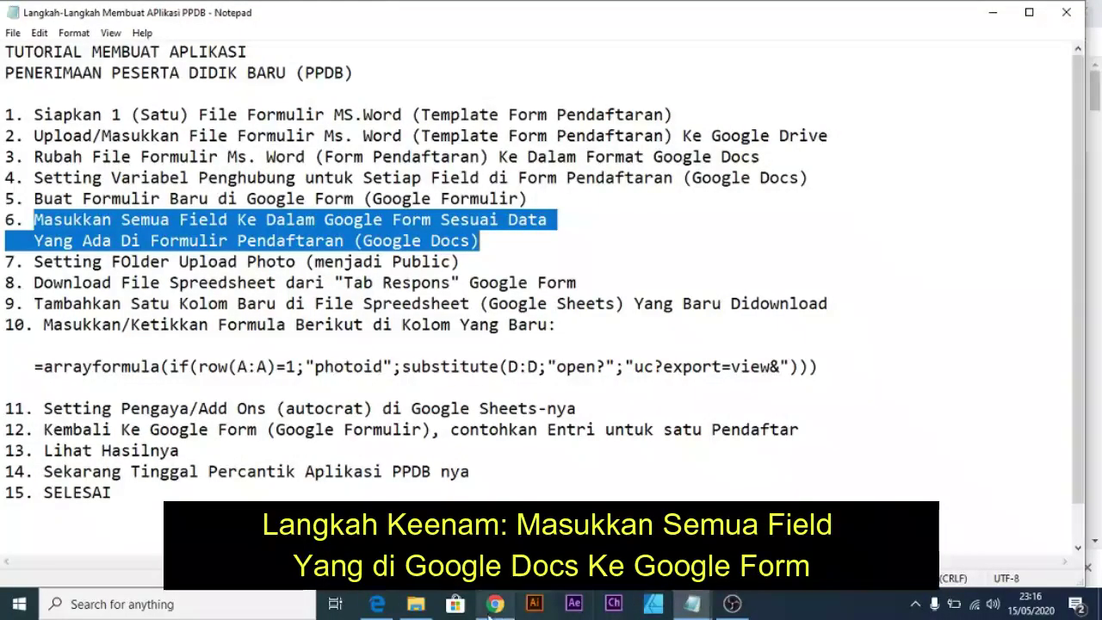
{"action": "mouse_move", "coordinate": [494, 605]}
{"action": "left_click", "coordinate": [495, 517]}
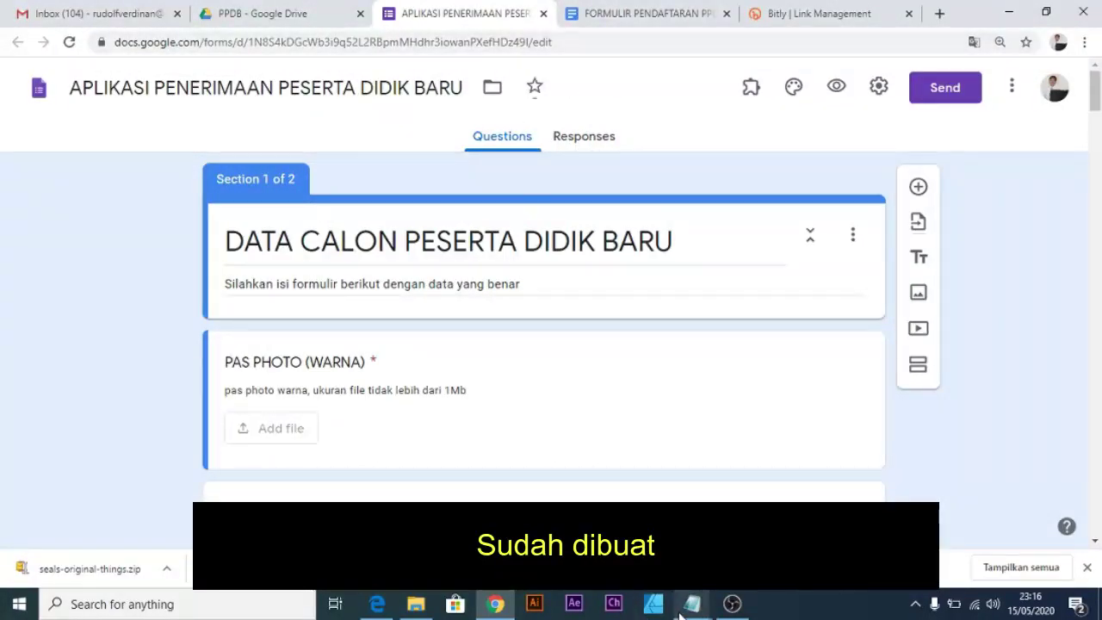
Check the template's section A labels Nama, NIK, Tempat Lahir, Tanggal Lahir and Jenis Kelamin, then return to the form.
{"action": "left_click", "coordinate": [647, 15]}
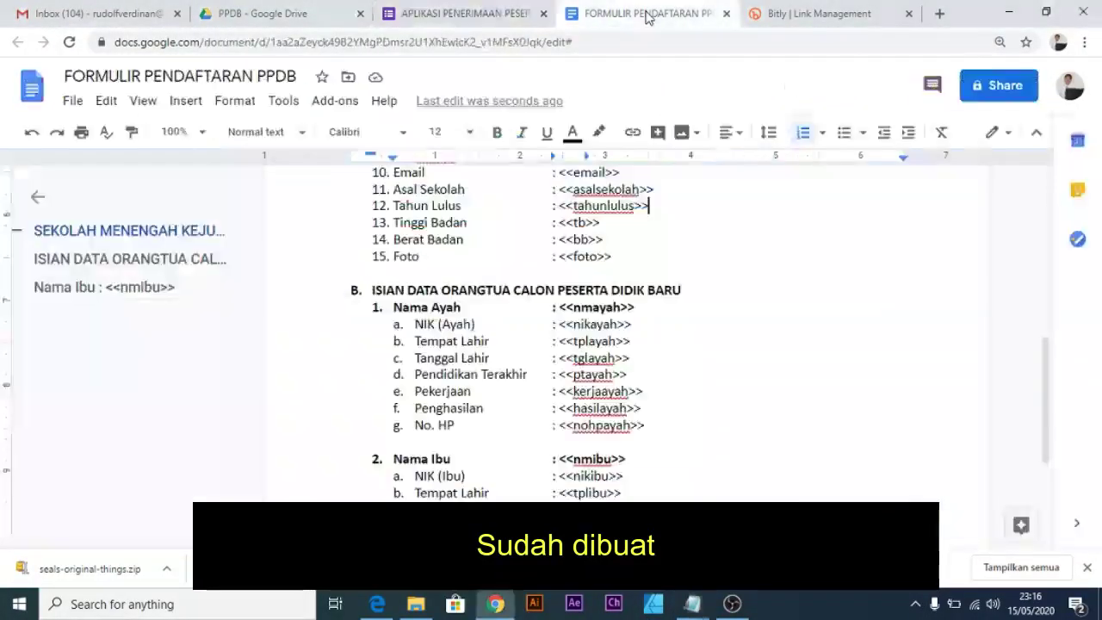
{"action": "scroll", "coordinate": [542, 291], "scroll_direction": "up", "scroll_amount": 4}
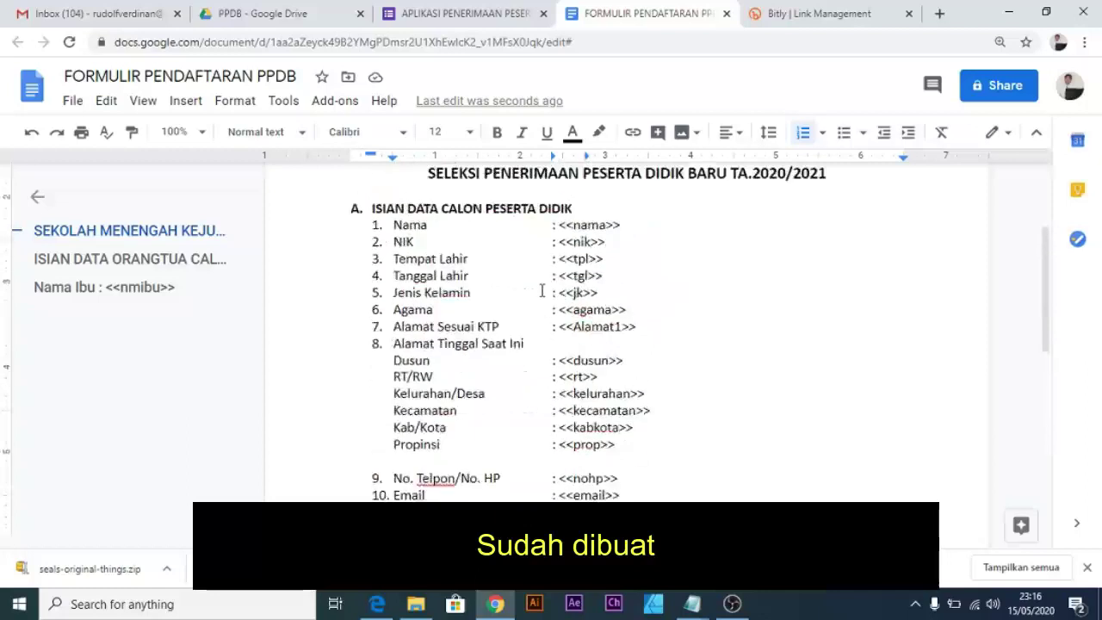
{"action": "double_click", "coordinate": [395, 224]}
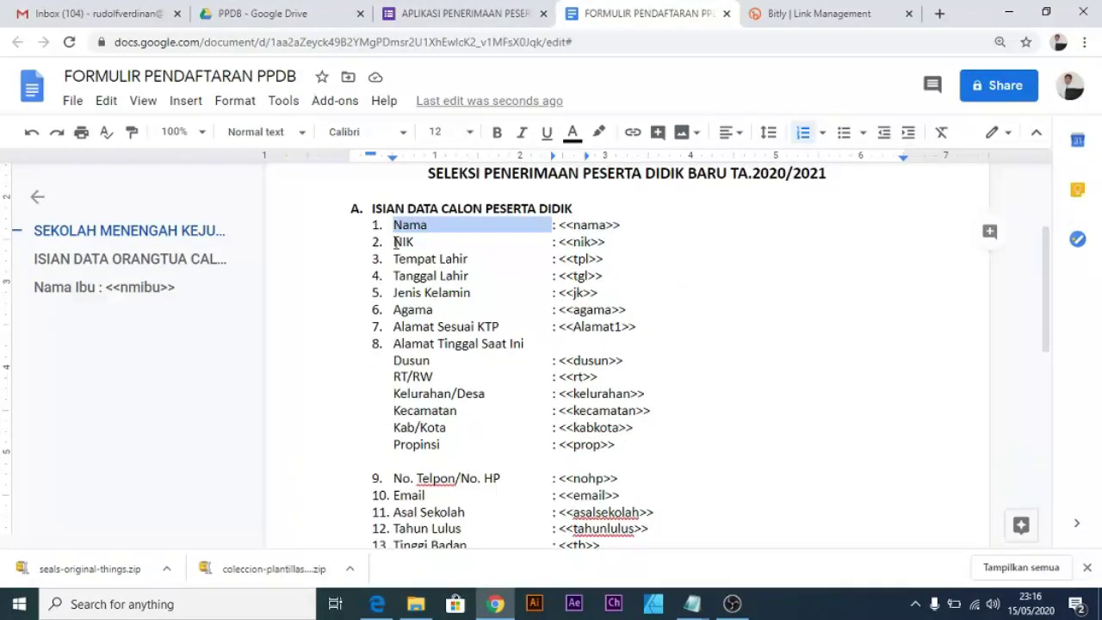
{"action": "double_click", "coordinate": [397, 242]}
{"action": "left_click_drag", "start_coordinate": [394, 258], "coordinate": [452, 259]}
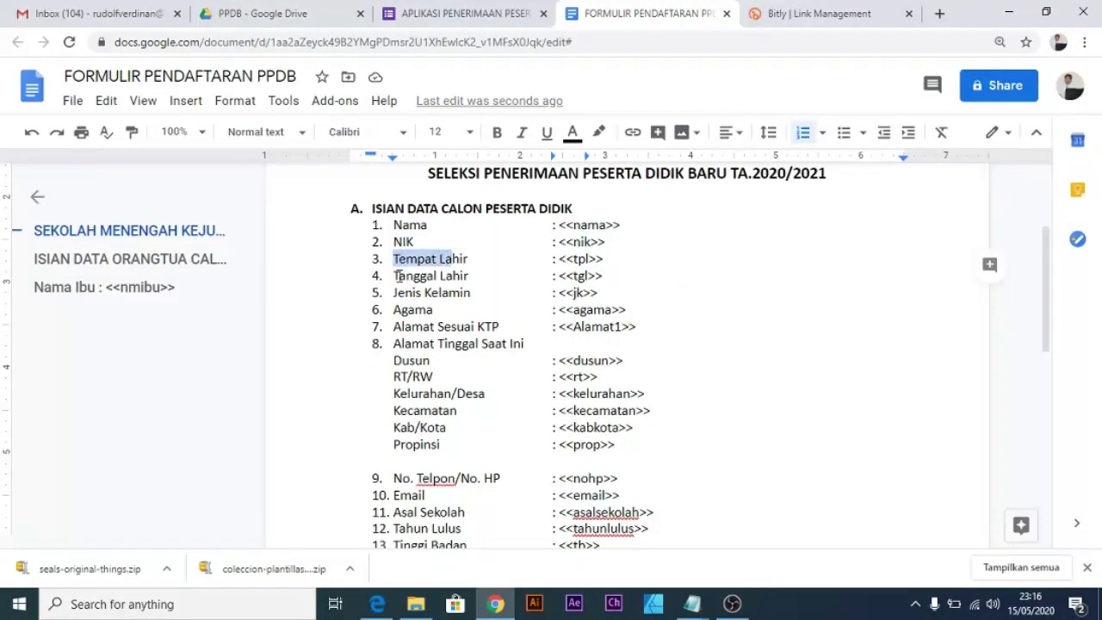
{"action": "left_click_drag", "start_coordinate": [392, 278], "coordinate": [454, 273]}
{"action": "left_click_drag", "start_coordinate": [391, 293], "coordinate": [439, 293]}
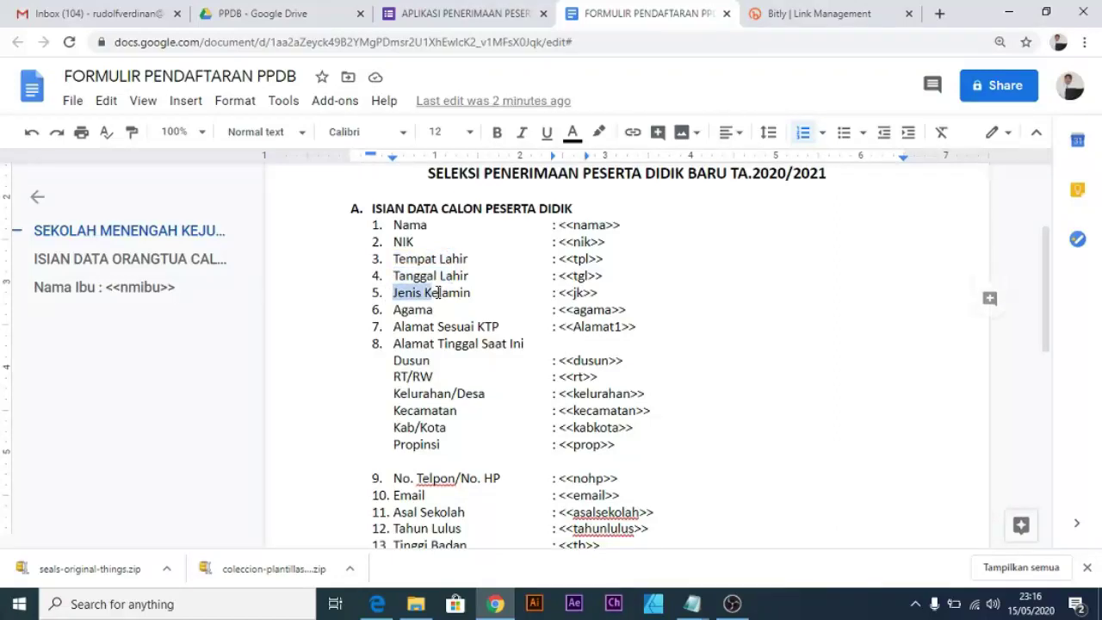
{"action": "scroll", "coordinate": [417, 473], "scroll_direction": "down", "scroll_amount": 5}
{"action": "scroll", "coordinate": [417, 473], "scroll_direction": "up", "scroll_amount": 5}
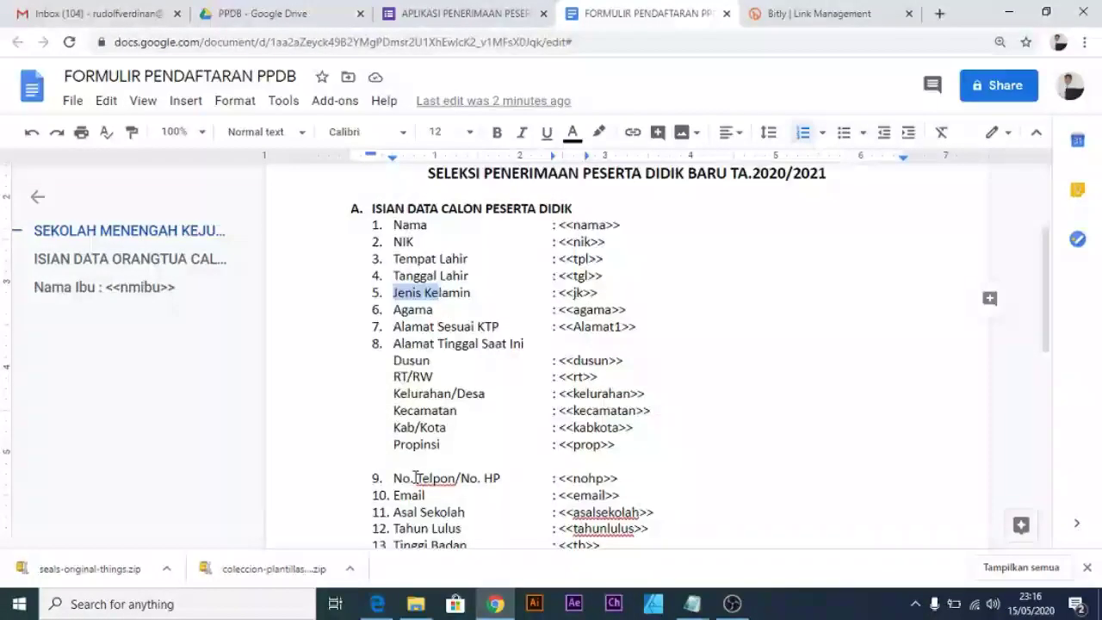
{"action": "left_click", "coordinate": [504, 272]}
{"action": "left_click", "coordinate": [465, 13]}
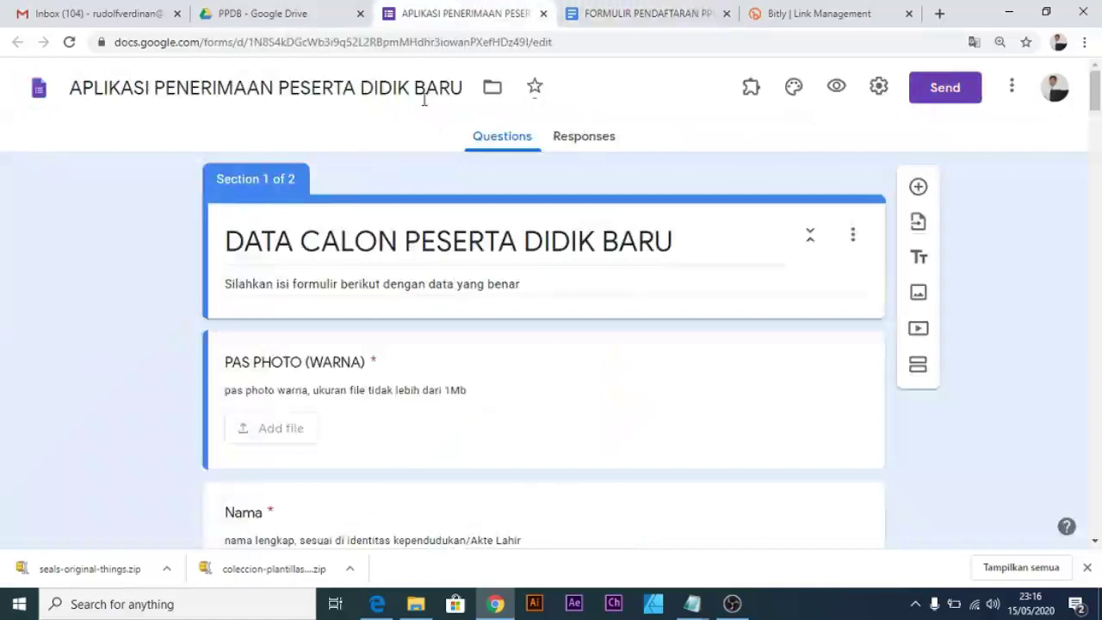
Compare the form's first questions against the fields in the FORMULIR PENDAFTARAN PPDB document.
{"action": "scroll", "coordinate": [297, 336], "scroll_direction": "down", "scroll_amount": 2}
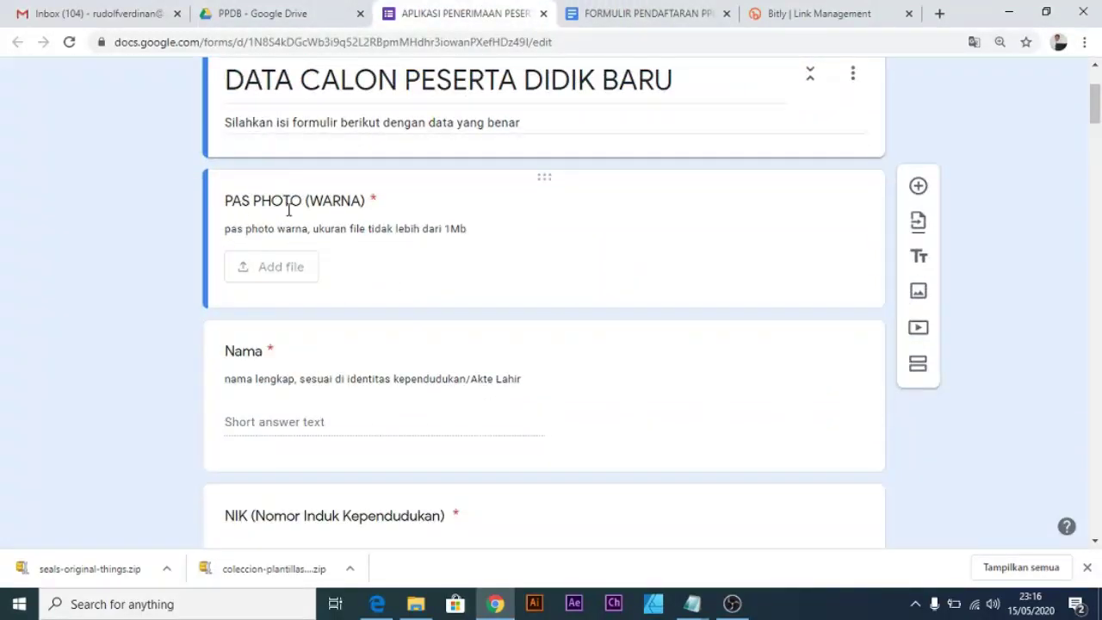
{"action": "scroll", "coordinate": [306, 319], "scroll_direction": "down", "scroll_amount": 5}
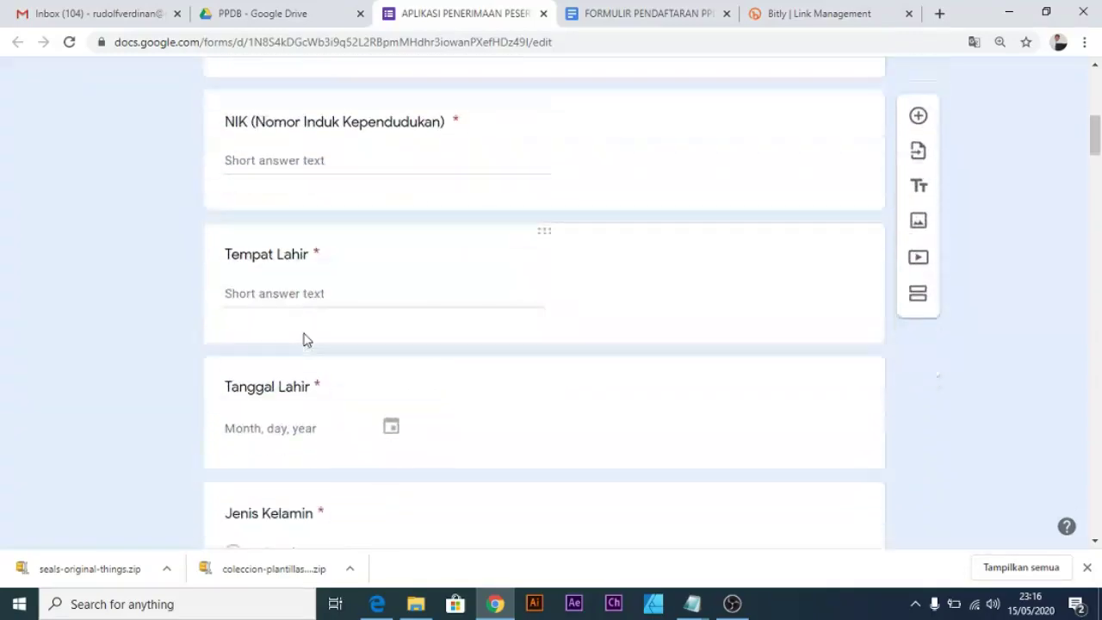
{"action": "left_click", "coordinate": [608, 13]}
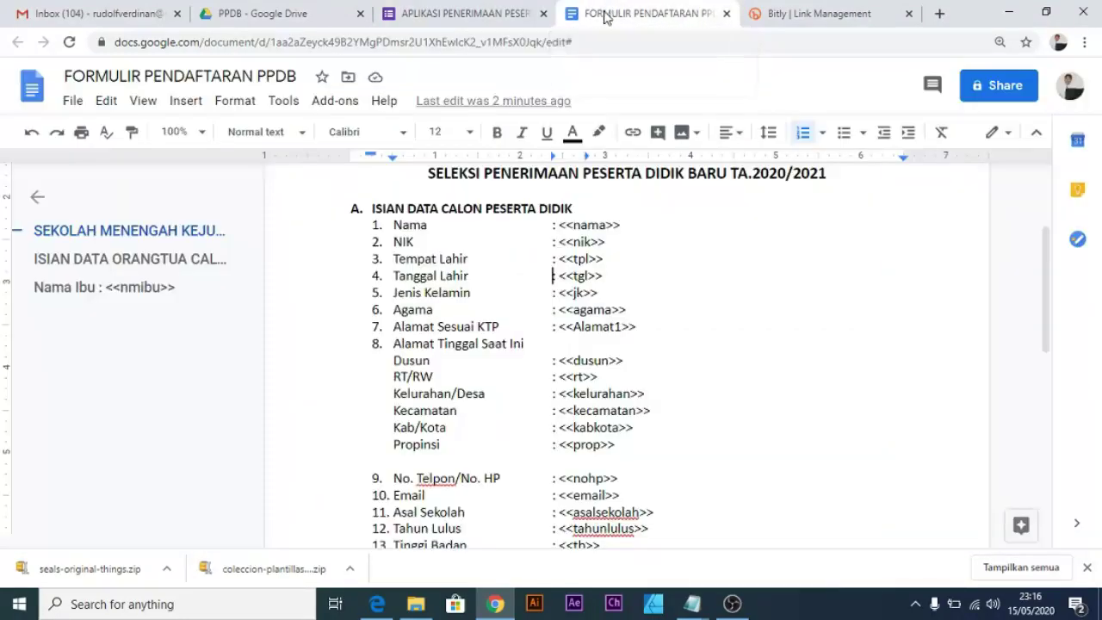
{"action": "scroll", "coordinate": [703, 427], "scroll_direction": "down", "scroll_amount": 3}
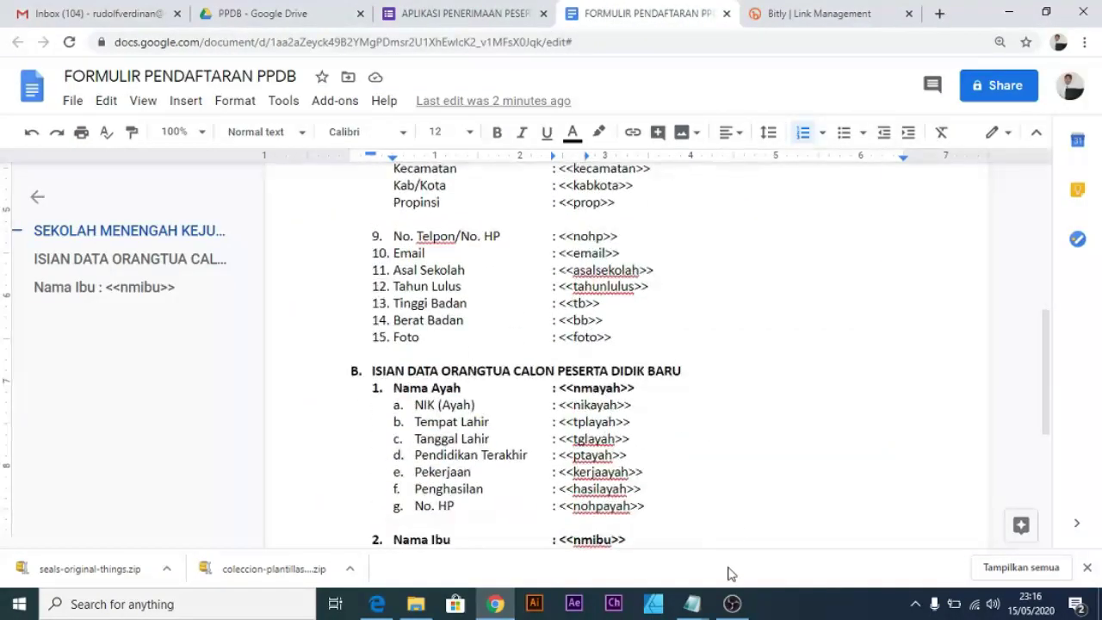
In the Notepad checklist, highlight step 7 and its 'Upload Photo' wording about making the photo folder public.
{"action": "mouse_move", "coordinate": [693, 603]}
{"action": "left_click", "coordinate": [757, 538]}
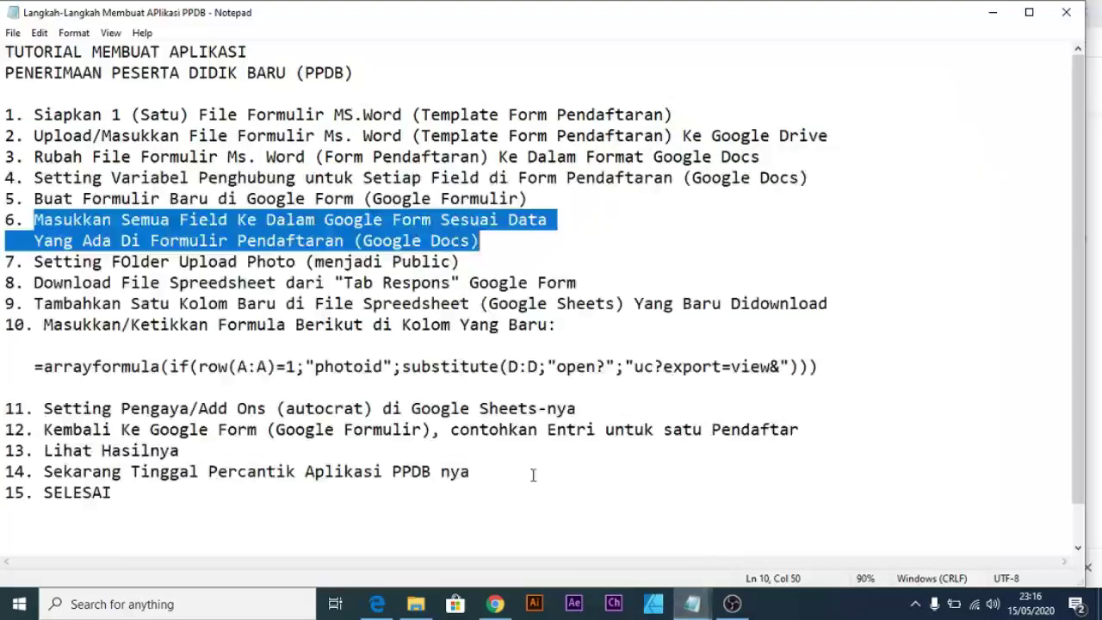
{"action": "left_click", "coordinate": [524, 267]}
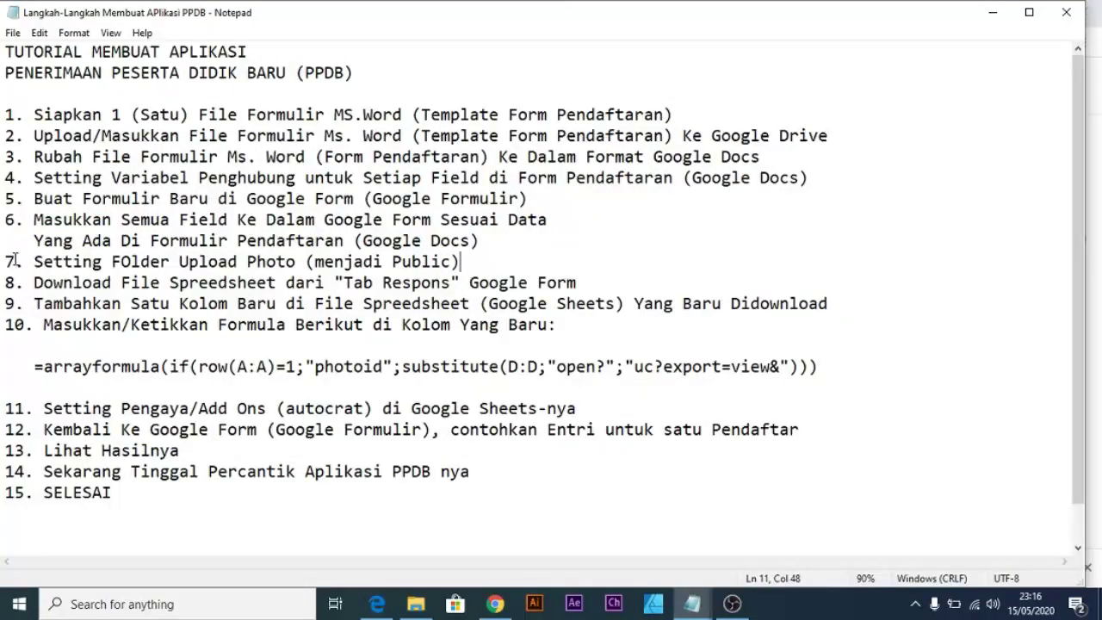
{"action": "left_click_drag", "start_coordinate": [5, 261], "coordinate": [16, 261]}
{"action": "left_click", "coordinate": [34, 263]}
{"action": "left_click_drag", "start_coordinate": [34, 263], "coordinate": [460, 267]}
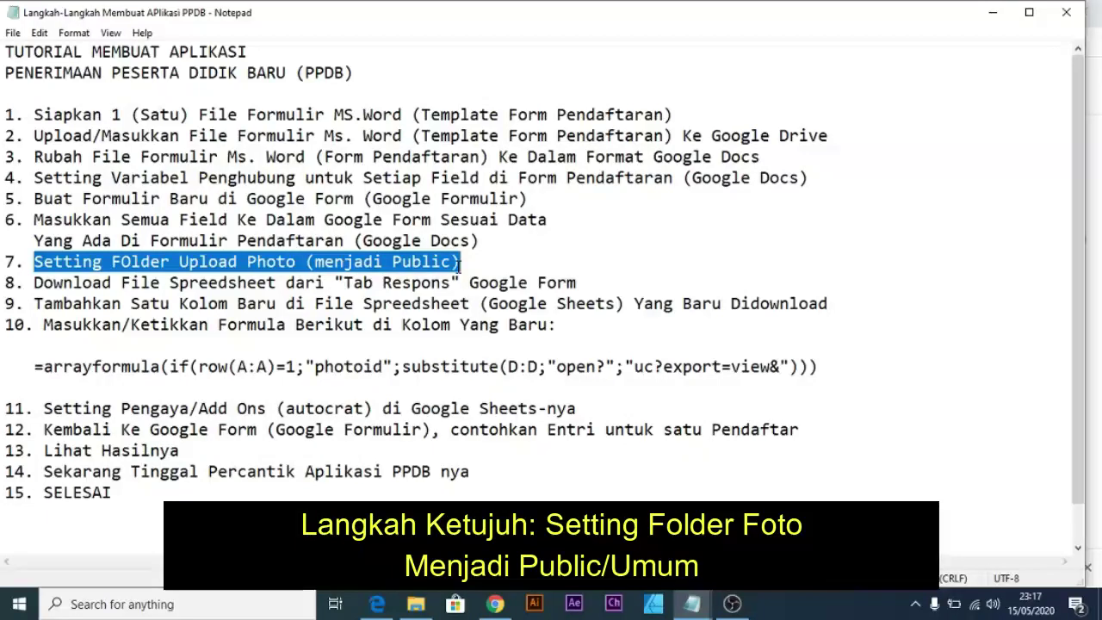
{"action": "left_click", "coordinate": [221, 265]}
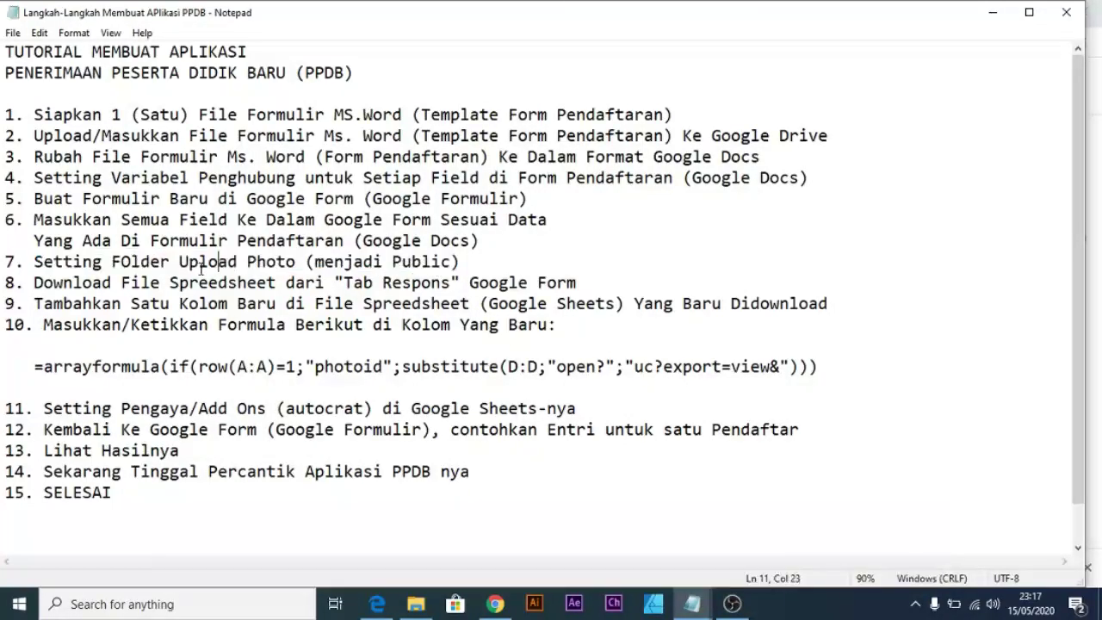
{"action": "left_click_drag", "start_coordinate": [179, 263], "coordinate": [291, 260]}
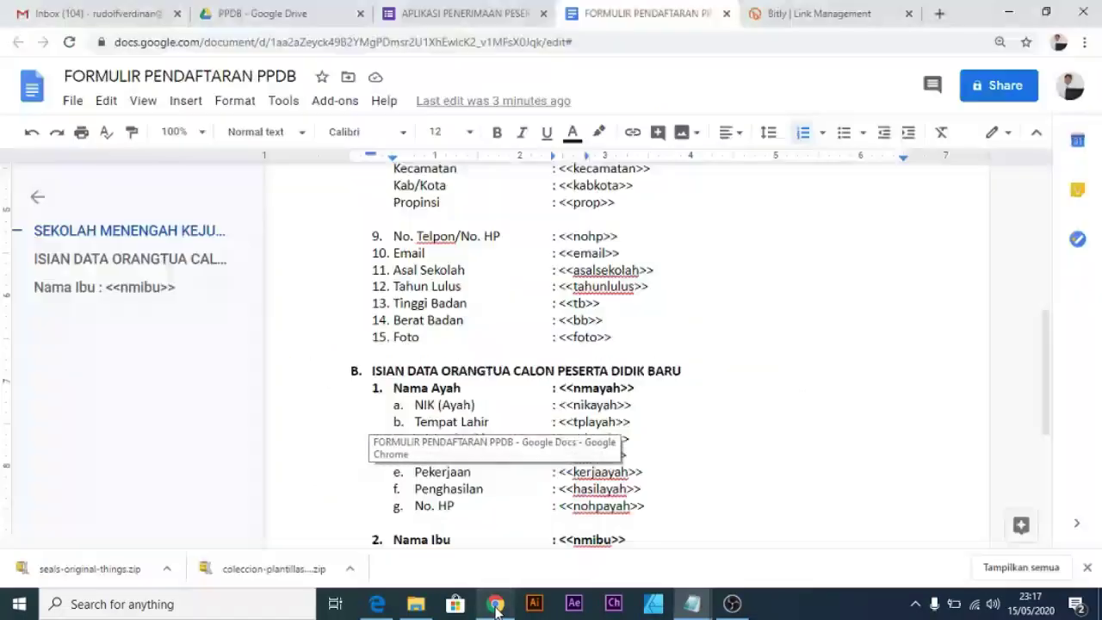
Open the DATA CALON PESERTA DIDIK BARU (File responses) folder in the PPDB Drive, then return to the form.
{"action": "left_click", "coordinate": [495, 525]}
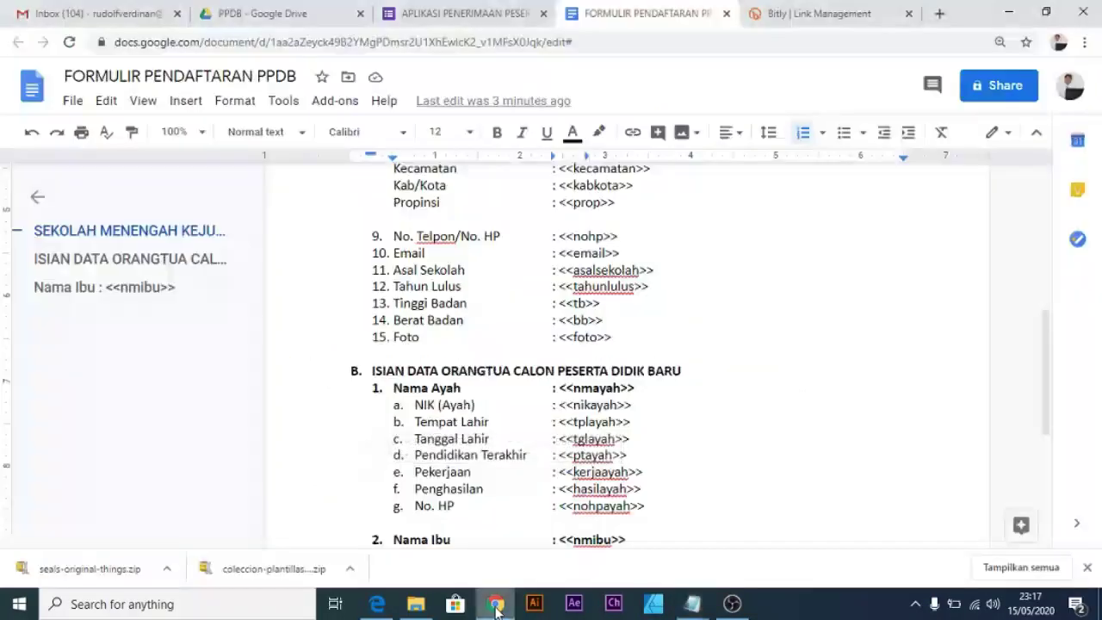
{"action": "left_click", "coordinate": [290, 19]}
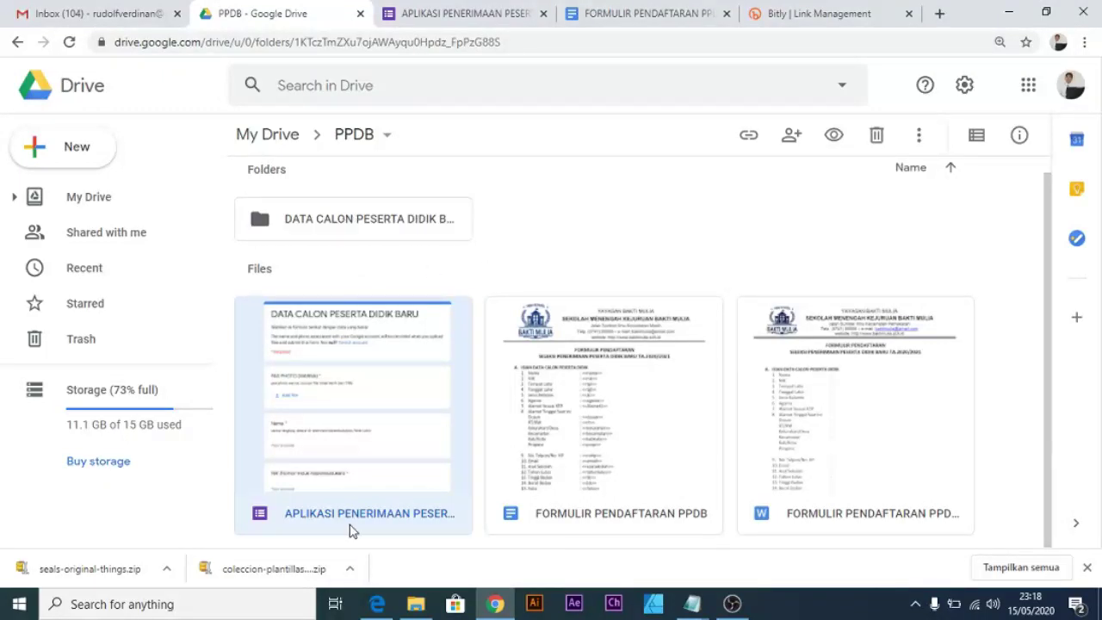
{"action": "left_click", "coordinate": [369, 221]}
{"action": "double_click", "coordinate": [369, 221]}
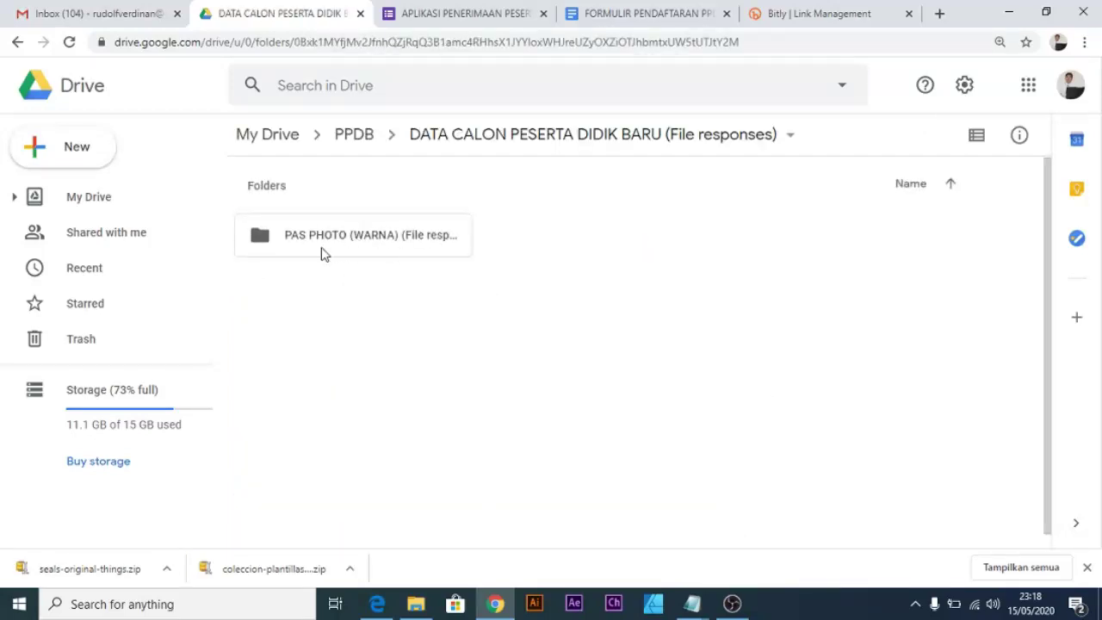
{"action": "left_click", "coordinate": [438, 15]}
{"action": "scroll", "coordinate": [405, 310], "scroll_direction": "up", "scroll_amount": 4}
{"action": "scroll", "coordinate": [361, 340], "scroll_direction": "up", "scroll_amount": 3}
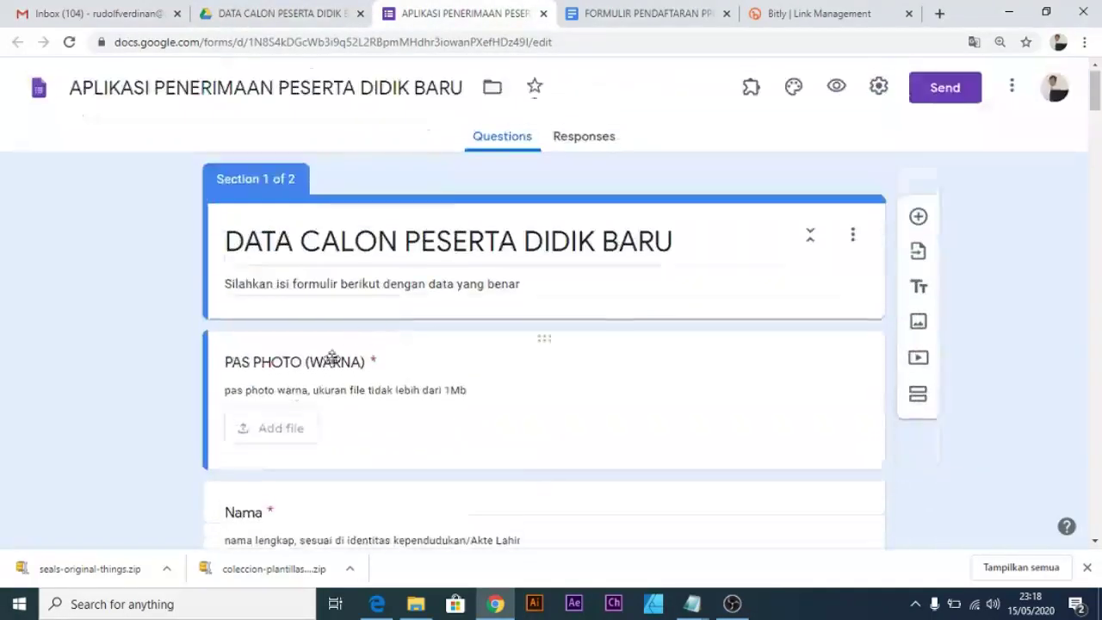
{"action": "scroll", "coordinate": [284, 344], "scroll_direction": "down", "scroll_amount": 1}
{"action": "left_click", "coordinate": [314, 287]}
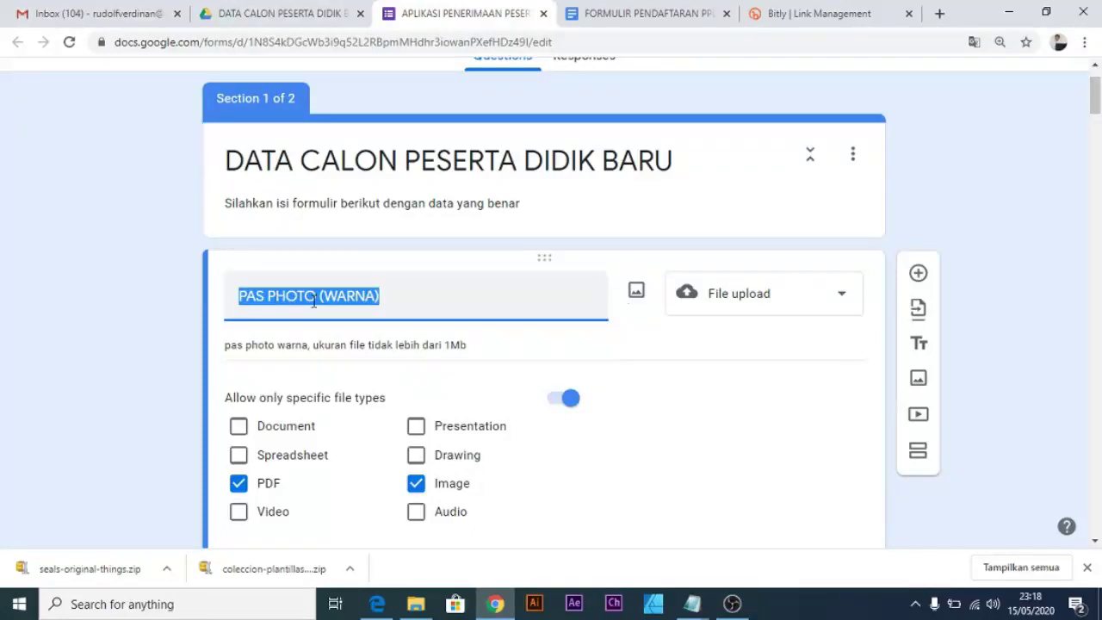
{"action": "left_click", "coordinate": [407, 299]}
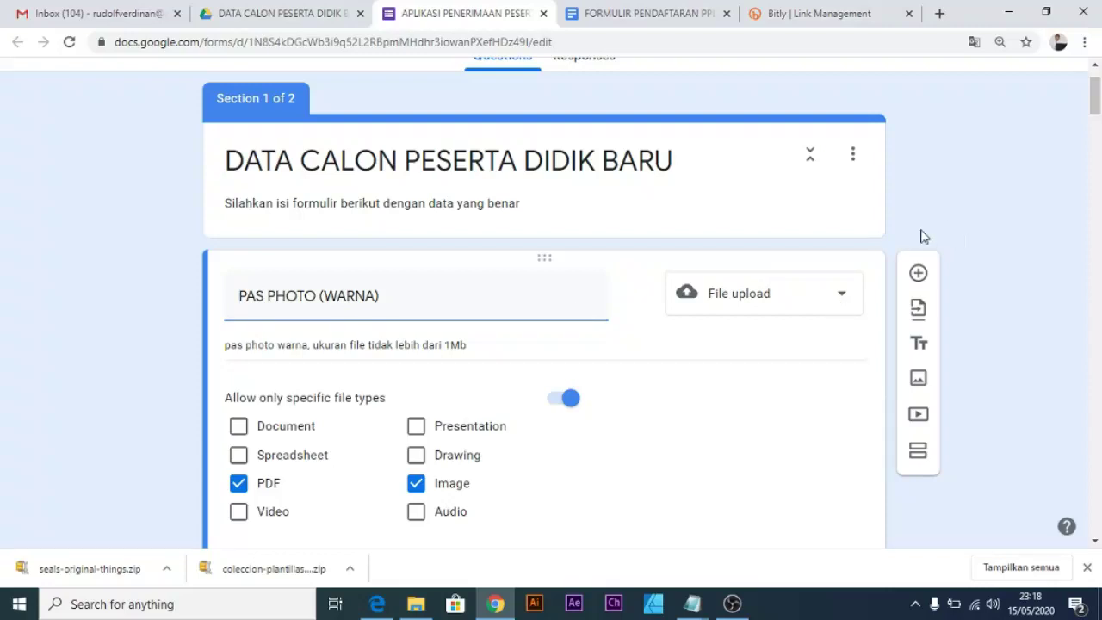
{"action": "left_click", "coordinate": [310, 15]}
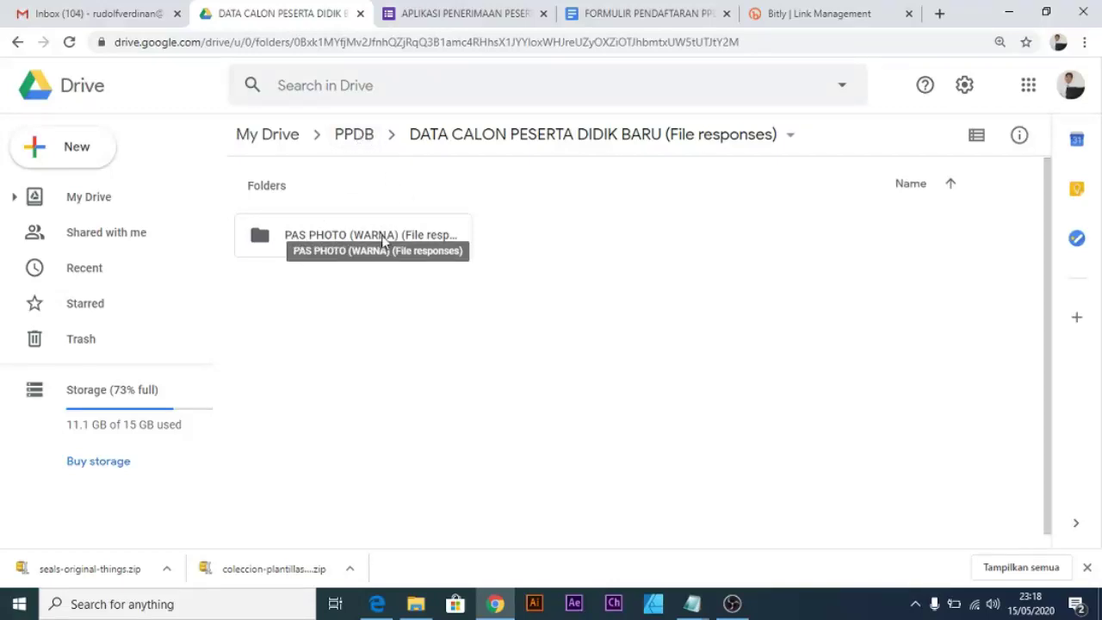
{"action": "left_click", "coordinate": [467, 12]}
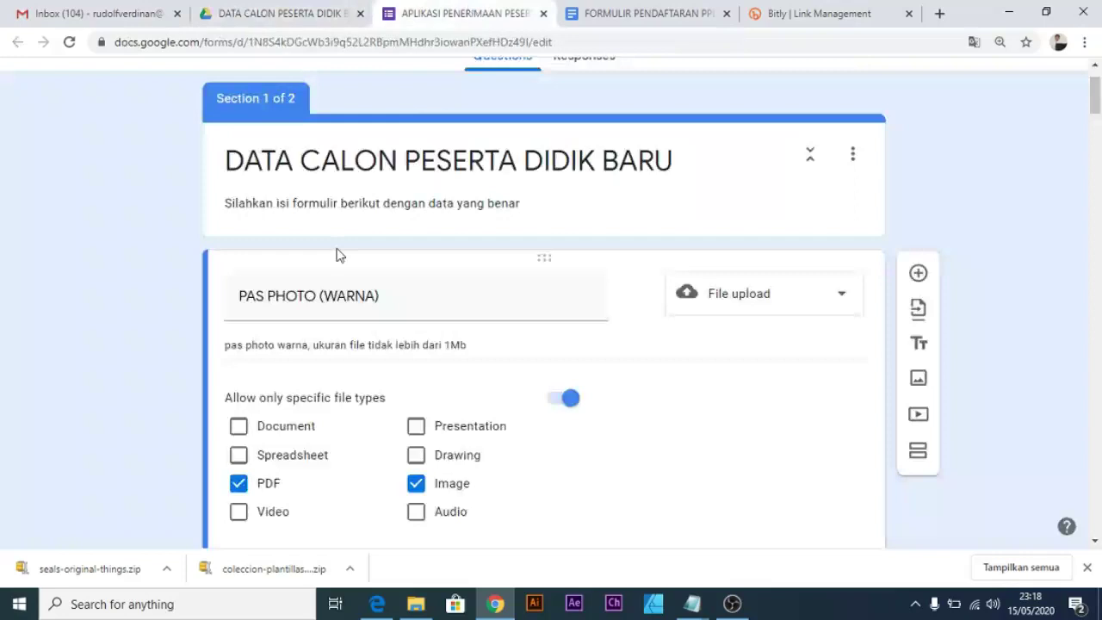
{"action": "triple_click", "coordinate": [263, 295]}
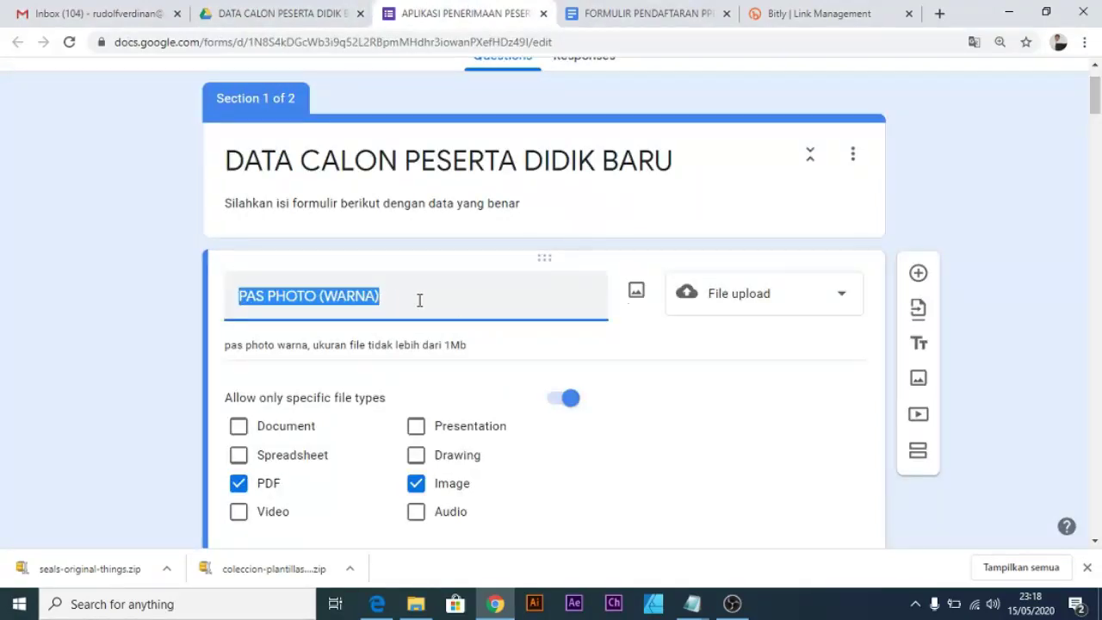
{"action": "left_click", "coordinate": [419, 300]}
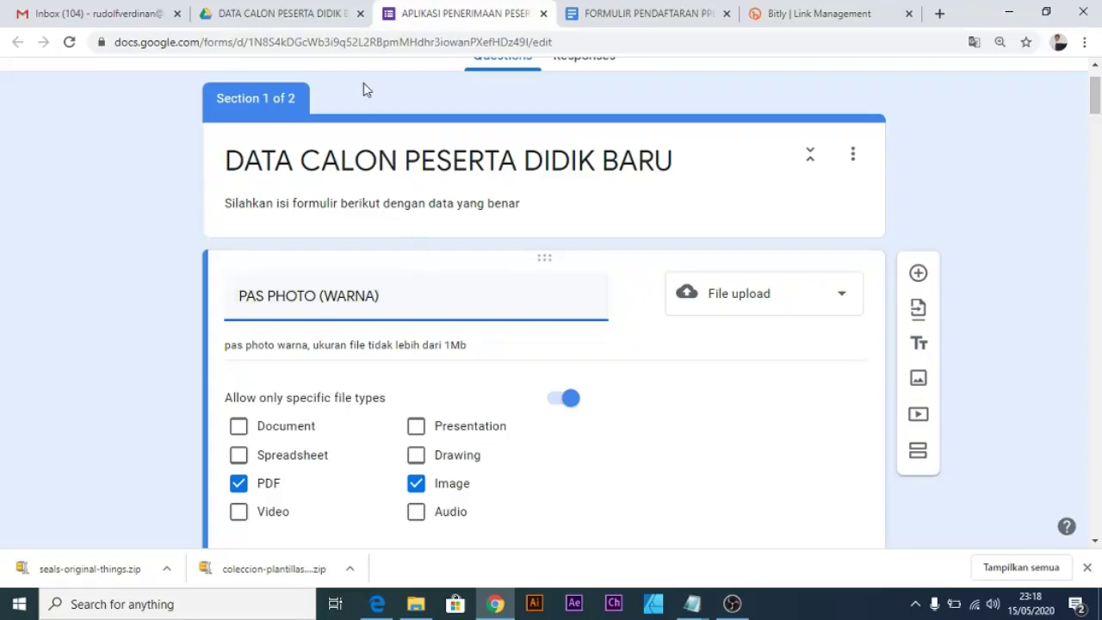
{"action": "mouse_move", "coordinate": [692, 603]}
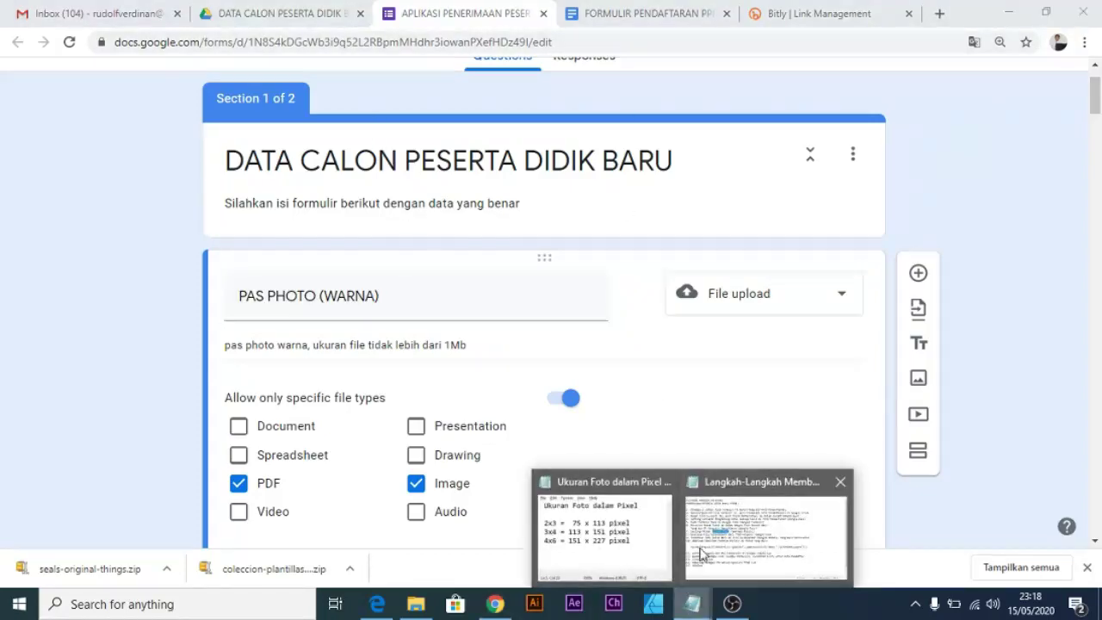
In Notepad step 7, replace 'Upload Photo' with 'Pas Photo (Warna)-->' and highlight '(menjadi Public)'.
{"action": "left_click", "coordinate": [758, 516]}
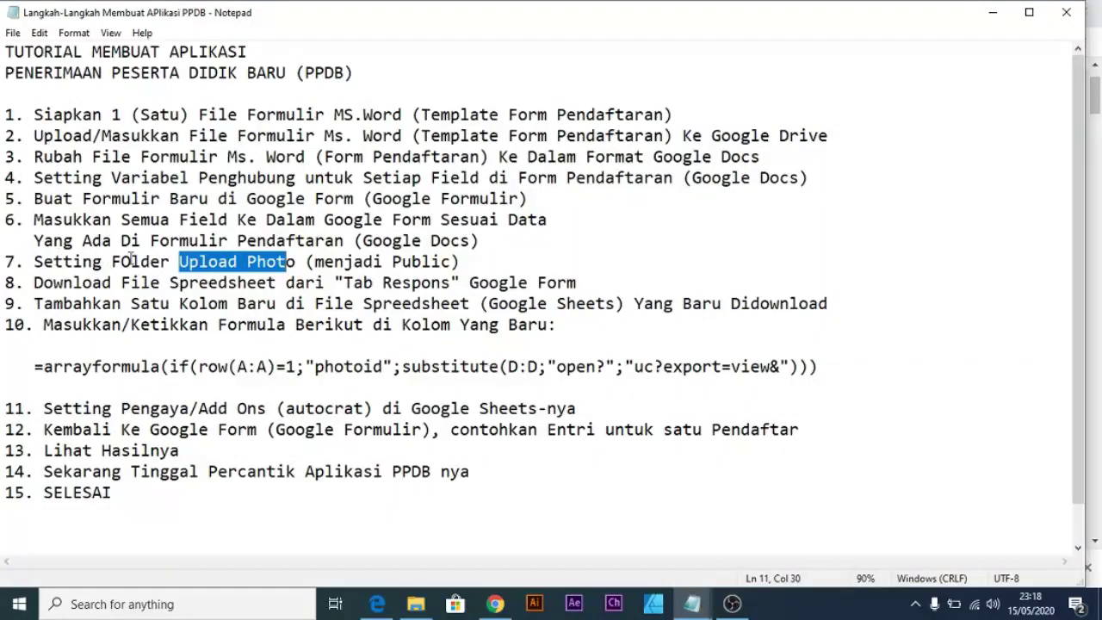
{"action": "left_click", "coordinate": [248, 261]}
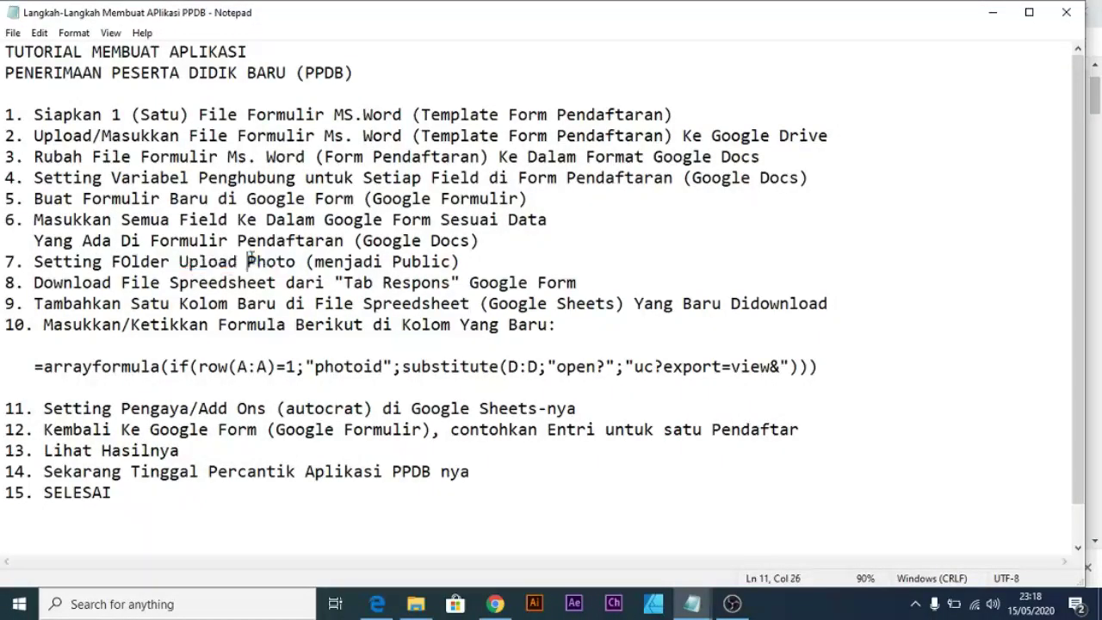
{"action": "left_click_drag", "start_coordinate": [298, 261], "coordinate": [178, 261]}
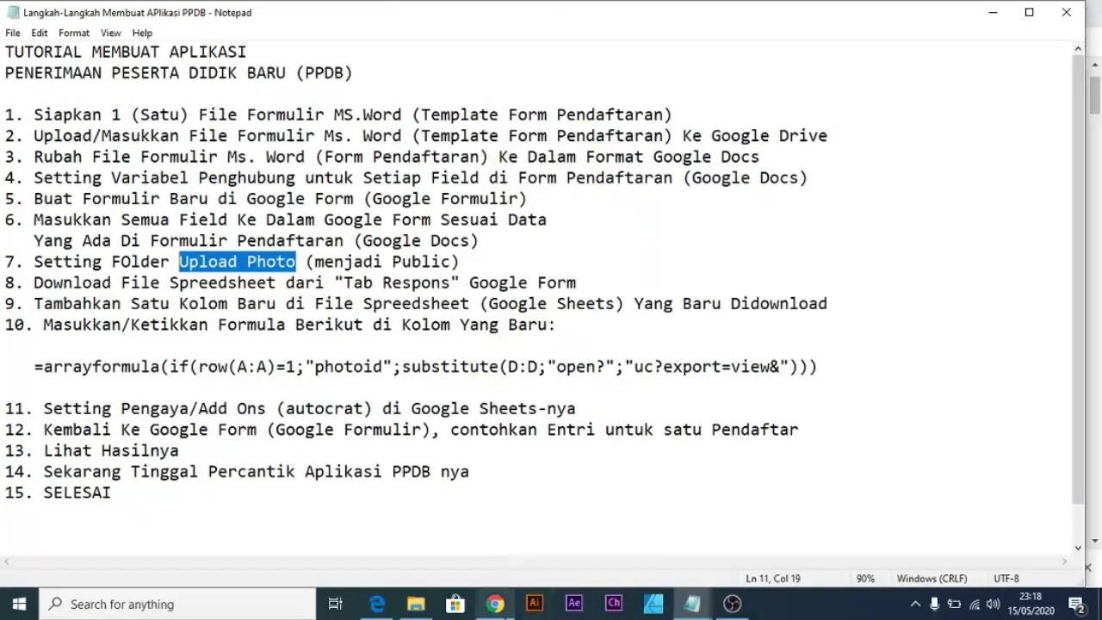
{"action": "left_click", "coordinate": [498, 606]}
{"action": "left_click", "coordinate": [499, 606]}
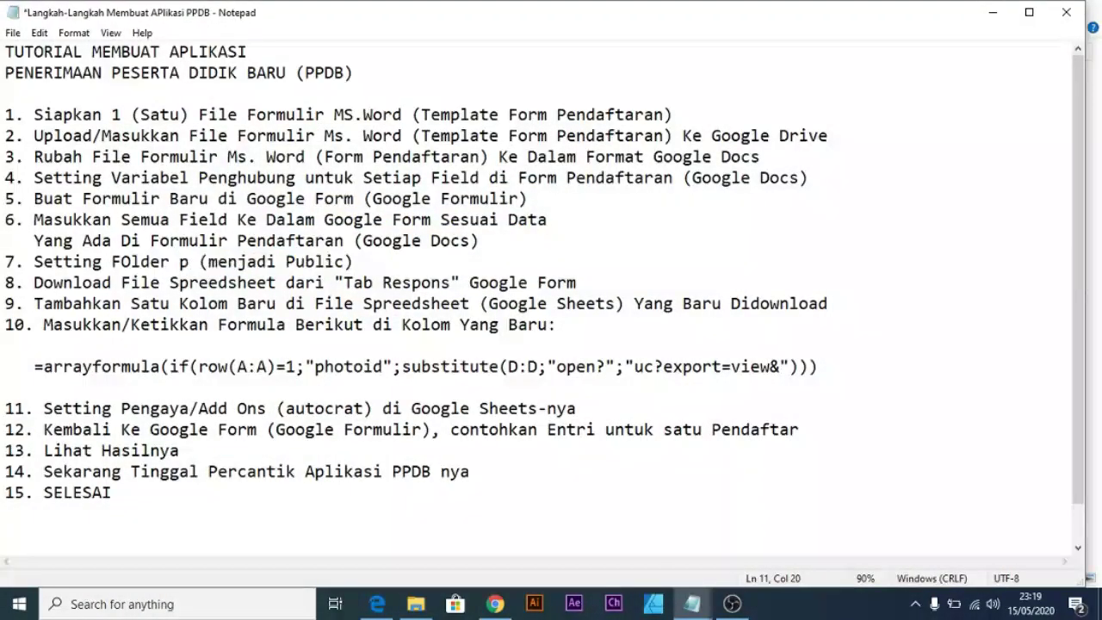
{"action": "key", "text": "BackSpace"}
{"action": "type", "text": "Pas P"}
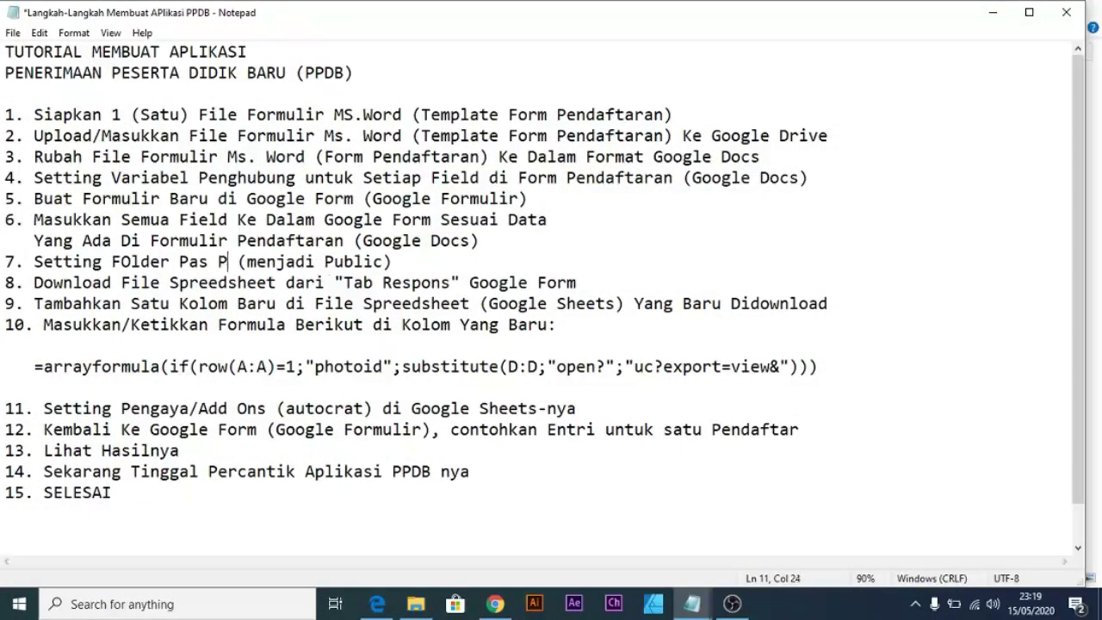
{"action": "type", "text": "hoto "}
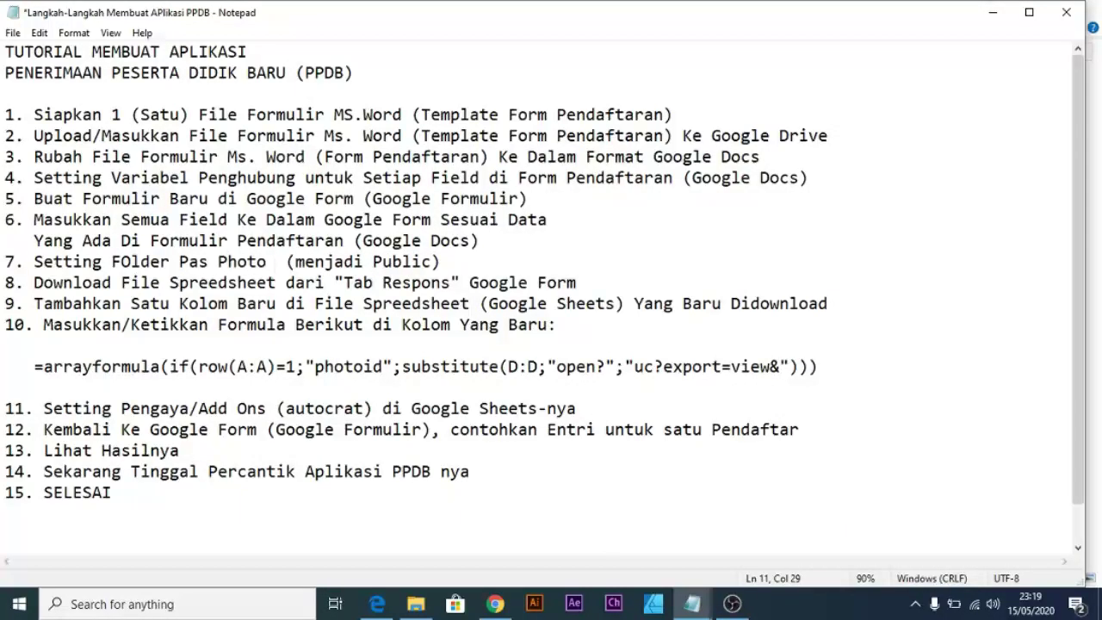
{"action": "type", "text": "(Warn"}
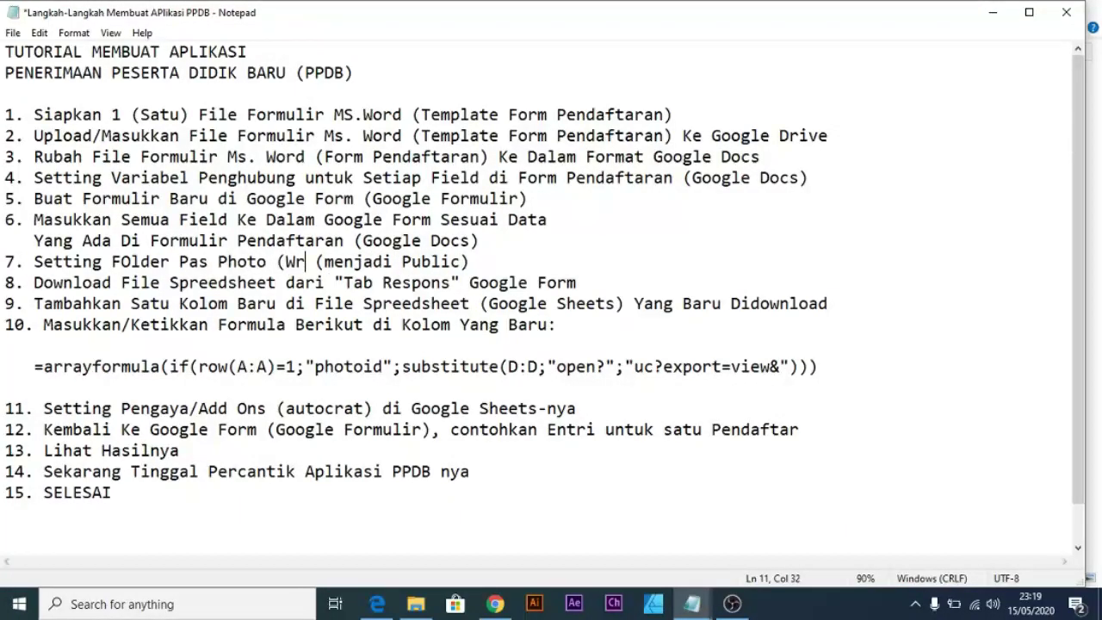
{"action": "type", "text": "a)"}
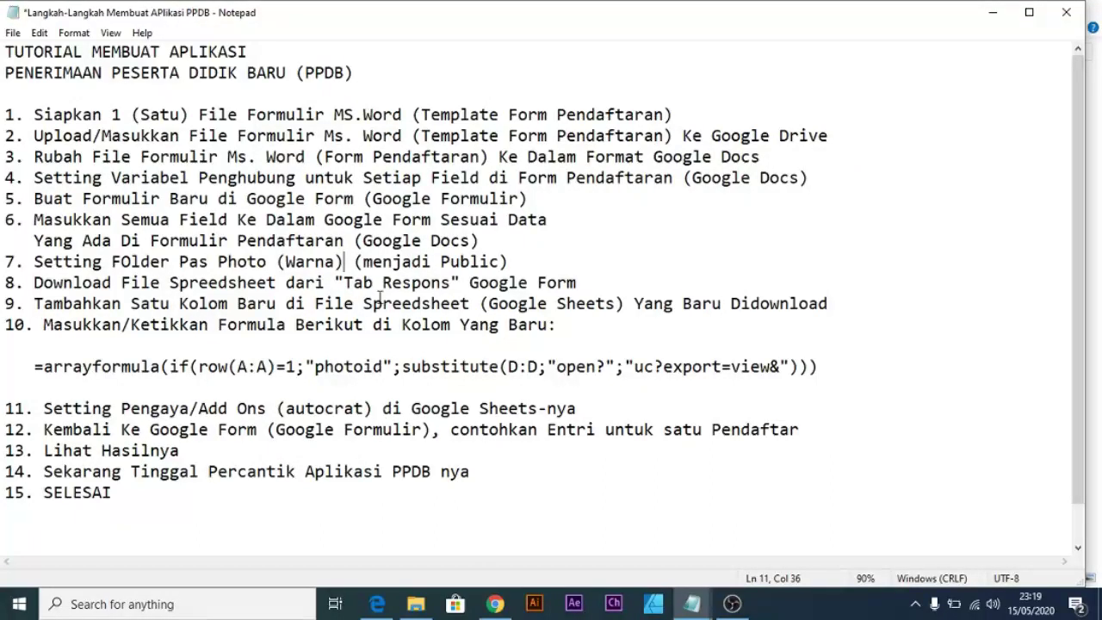
{"action": "type", "text": "-->"}
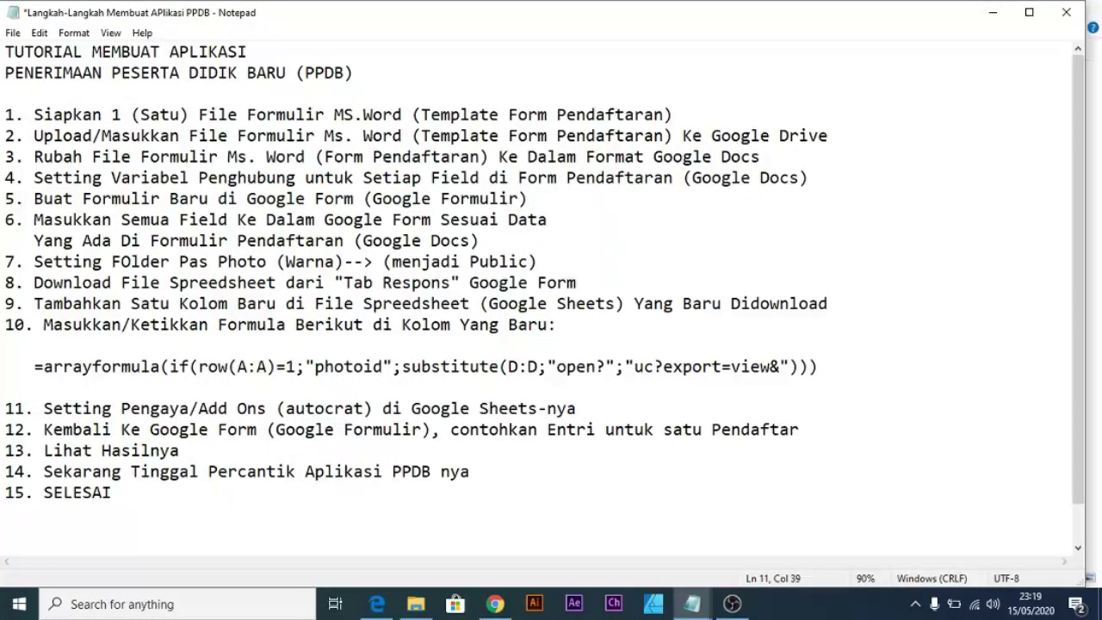
{"action": "left_click_drag", "start_coordinate": [536, 260], "coordinate": [385, 257]}
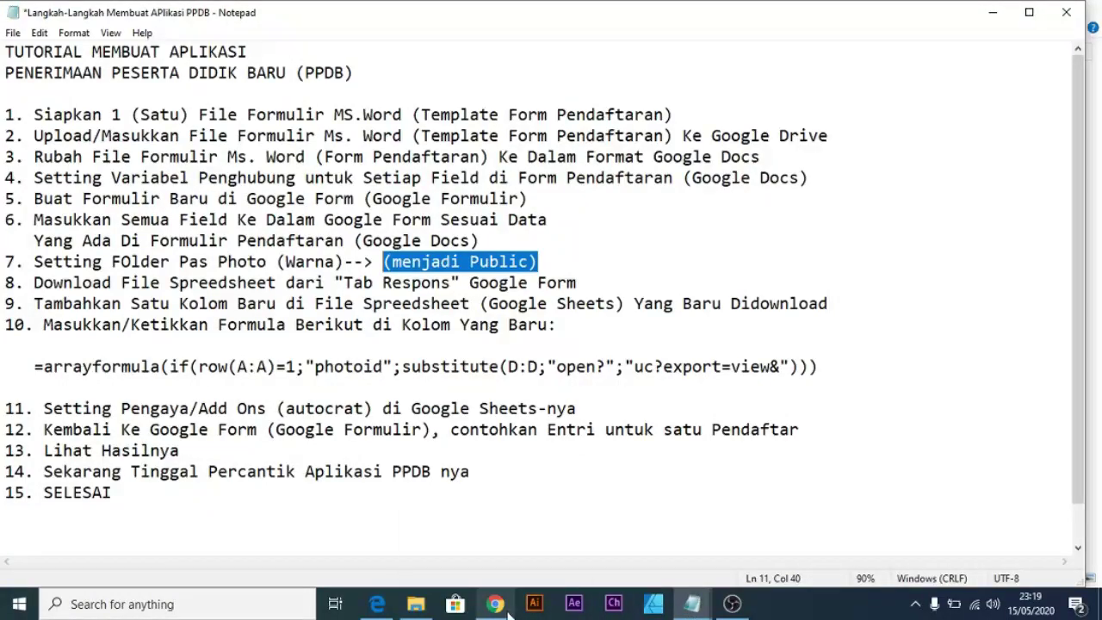
{"action": "mouse_move", "coordinate": [509, 610]}
{"action": "left_click", "coordinate": [524, 575]}
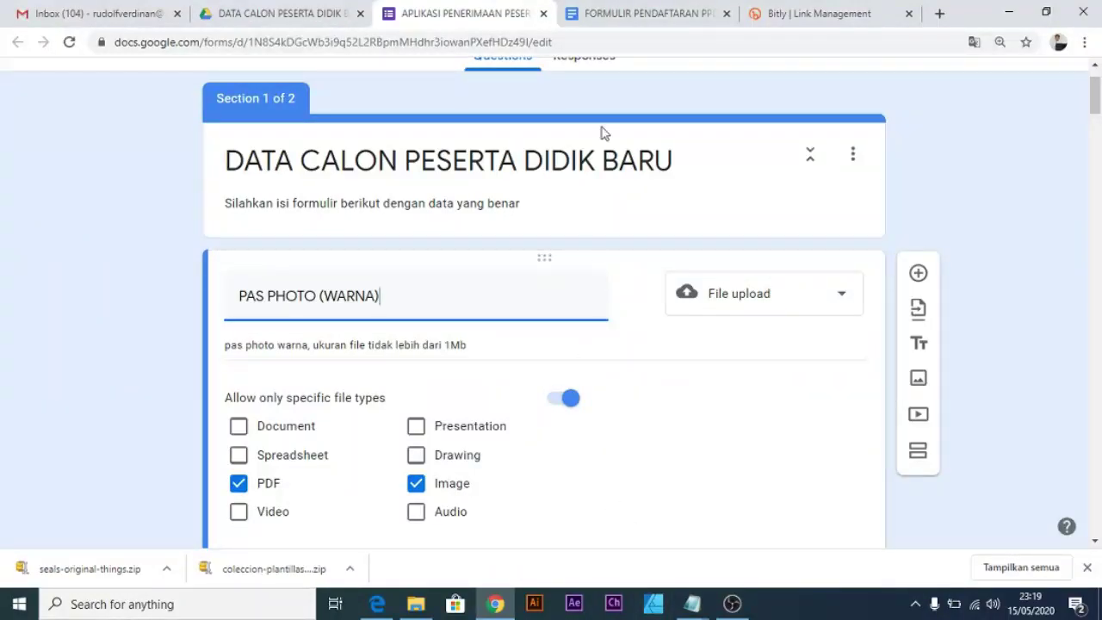
Add a <<foto>> placeholder beside the signature block of the FORMULIR PENDAFTARAN PPDB document.
{"action": "left_click", "coordinate": [631, 21]}
{"action": "scroll", "coordinate": [689, 375], "scroll_direction": "up", "scroll_amount": 5}
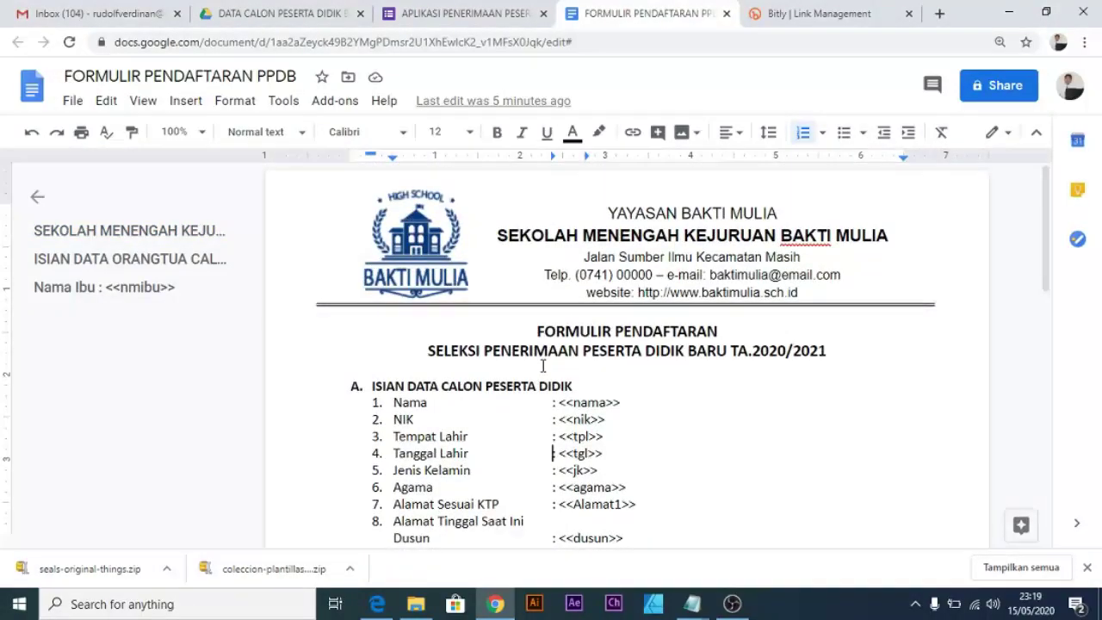
{"action": "scroll", "coordinate": [543, 366], "scroll_direction": "down", "scroll_amount": 10}
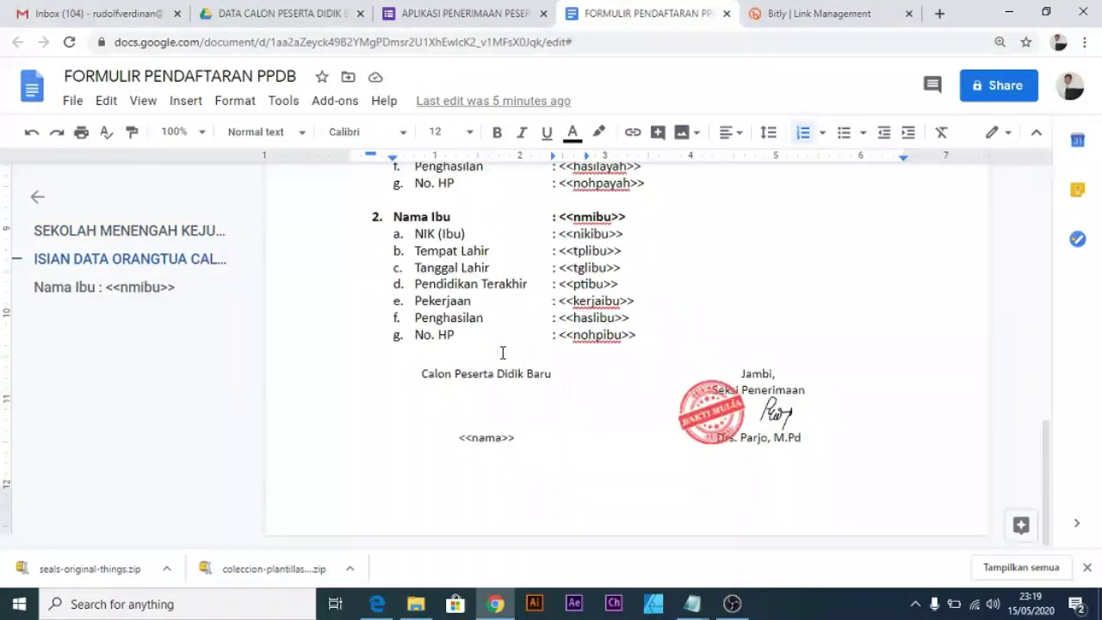
{"action": "scroll", "coordinate": [517, 400], "scroll_direction": "up", "scroll_amount": 10}
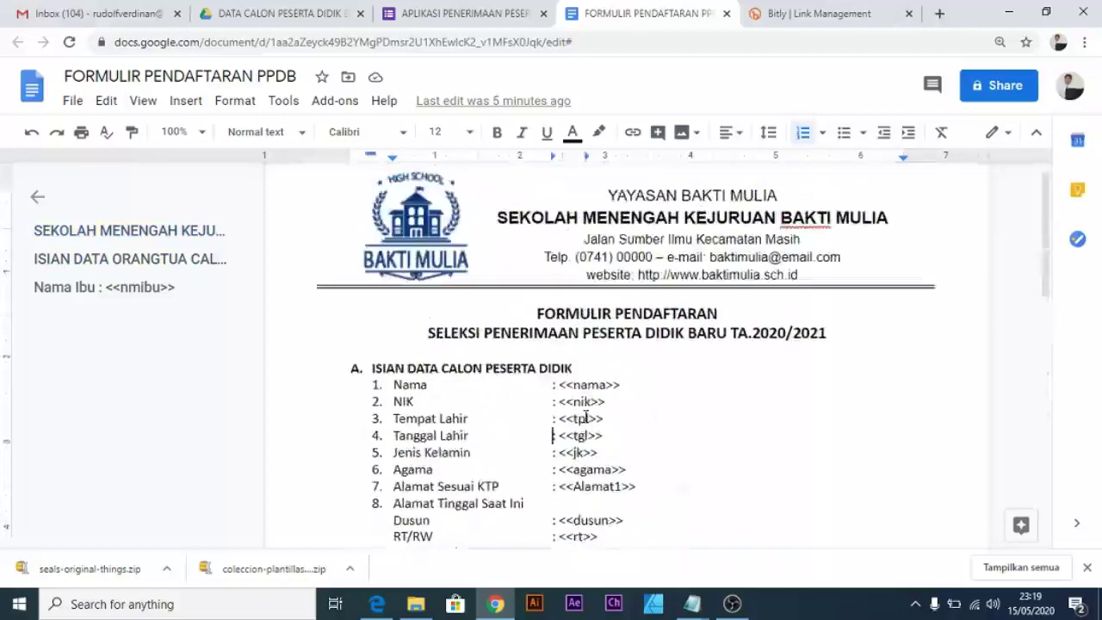
{"action": "scroll", "coordinate": [586, 418], "scroll_direction": "down", "scroll_amount": 5}
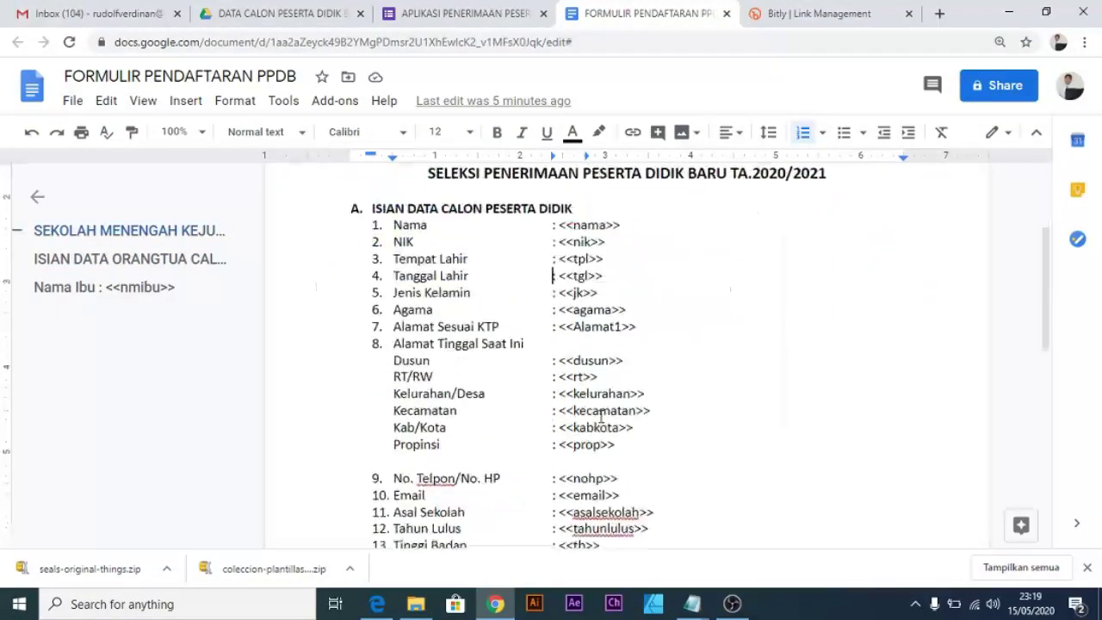
{"action": "scroll", "coordinate": [742, 421], "scroll_direction": "down", "scroll_amount": 4}
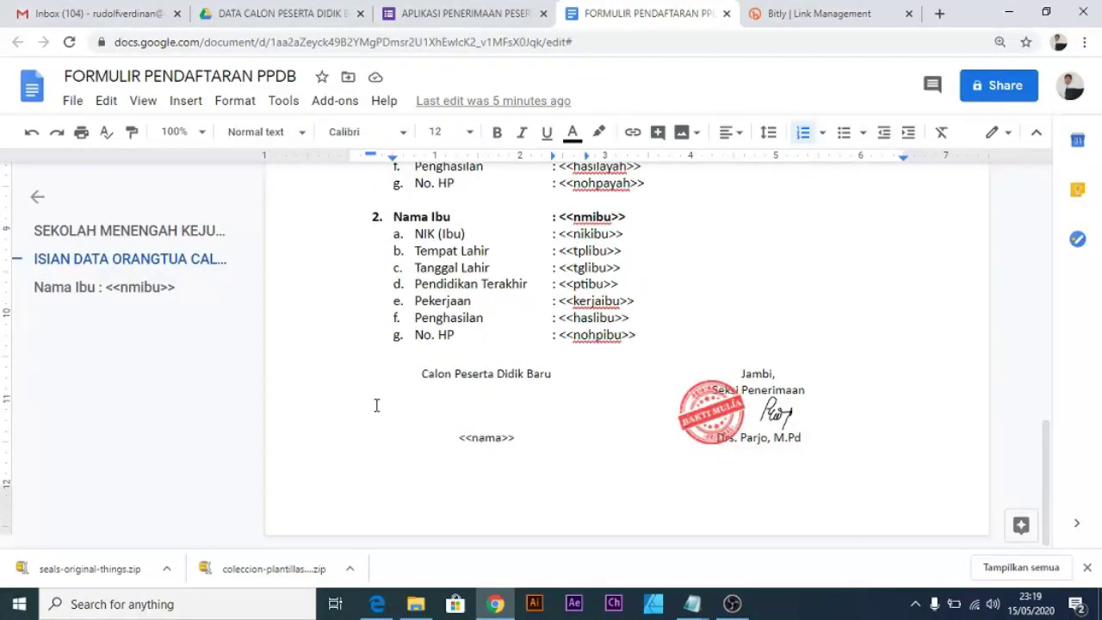
{"action": "left_click", "coordinate": [374, 398]}
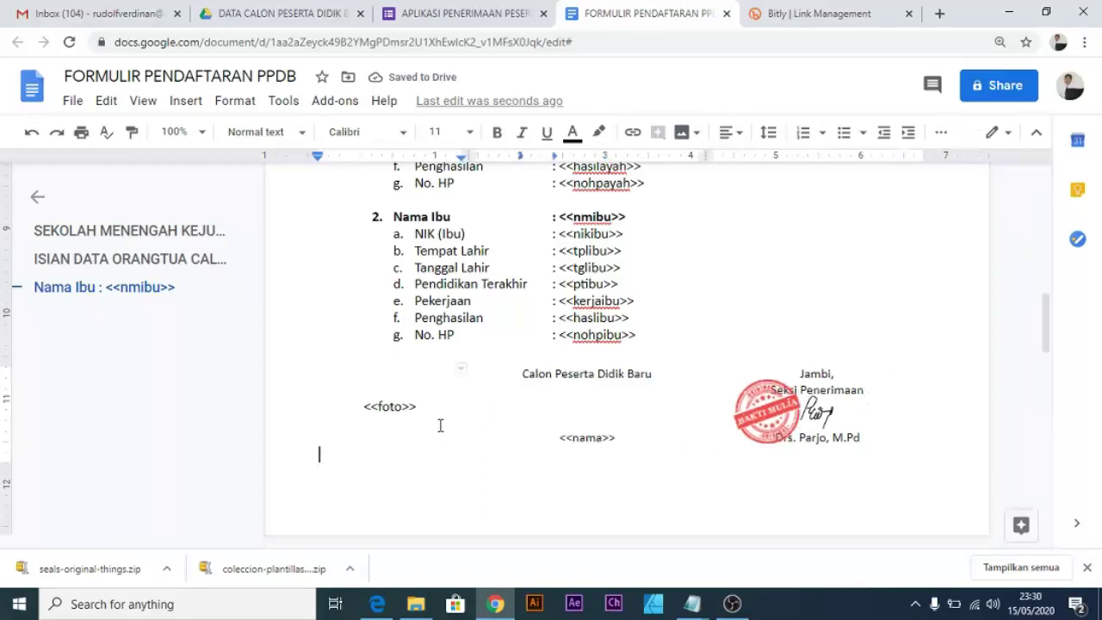
{"action": "left_click", "coordinate": [442, 410]}
Delete item '15. Foto :' and its blank line from section A.
{"action": "scroll", "coordinate": [436, 419], "scroll_direction": "up", "scroll_amount": 2}
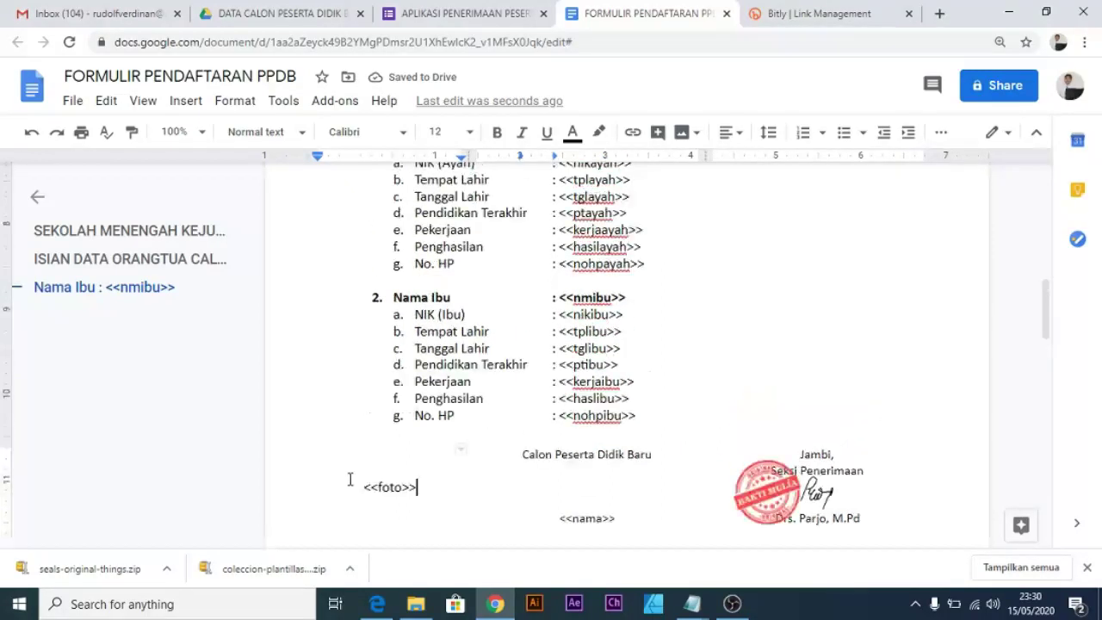
{"action": "scroll", "coordinate": [383, 487], "scroll_direction": "up", "scroll_amount": 4}
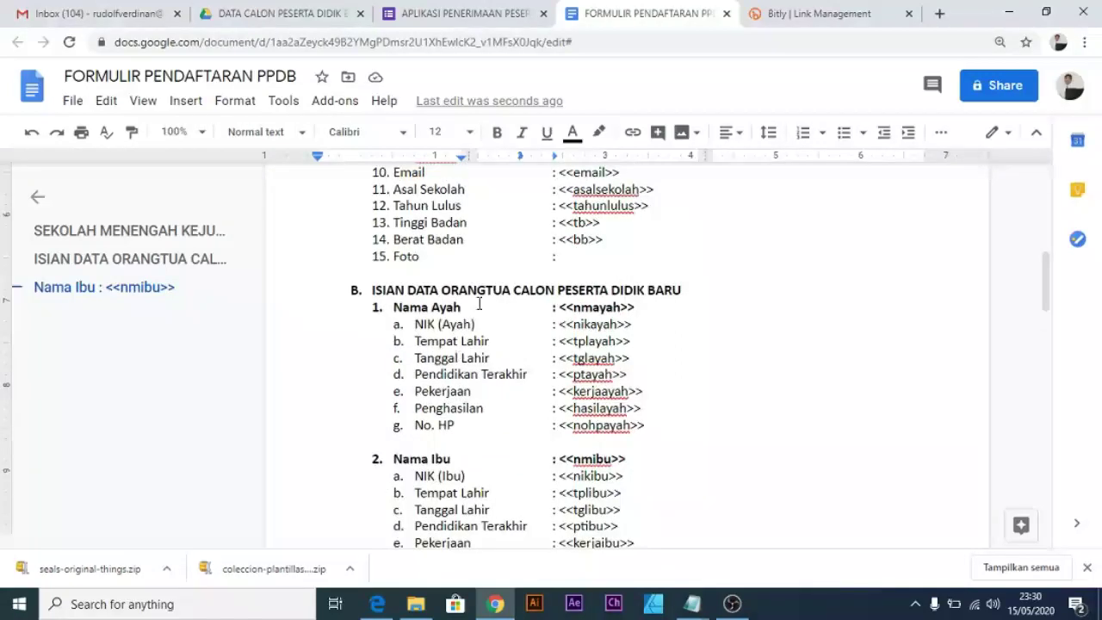
{"action": "left_click_drag", "start_coordinate": [564, 256], "coordinate": [289, 248]}
{"action": "key", "text": "BackSpace"}
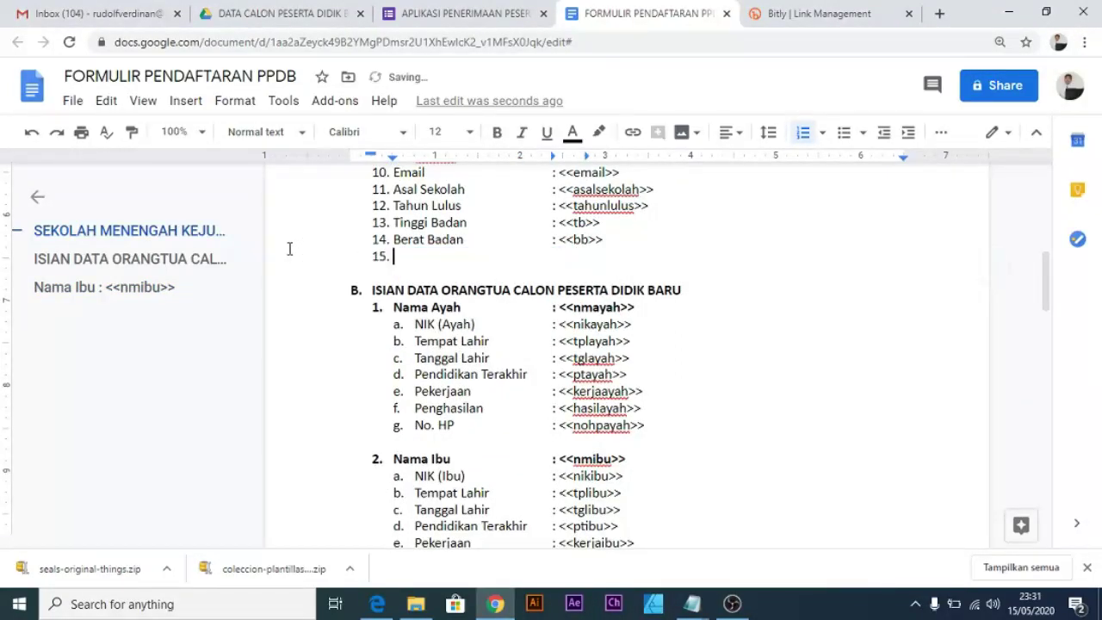
{"action": "key", "text": "BackSpace"}
{"action": "key", "text": "Delete"}
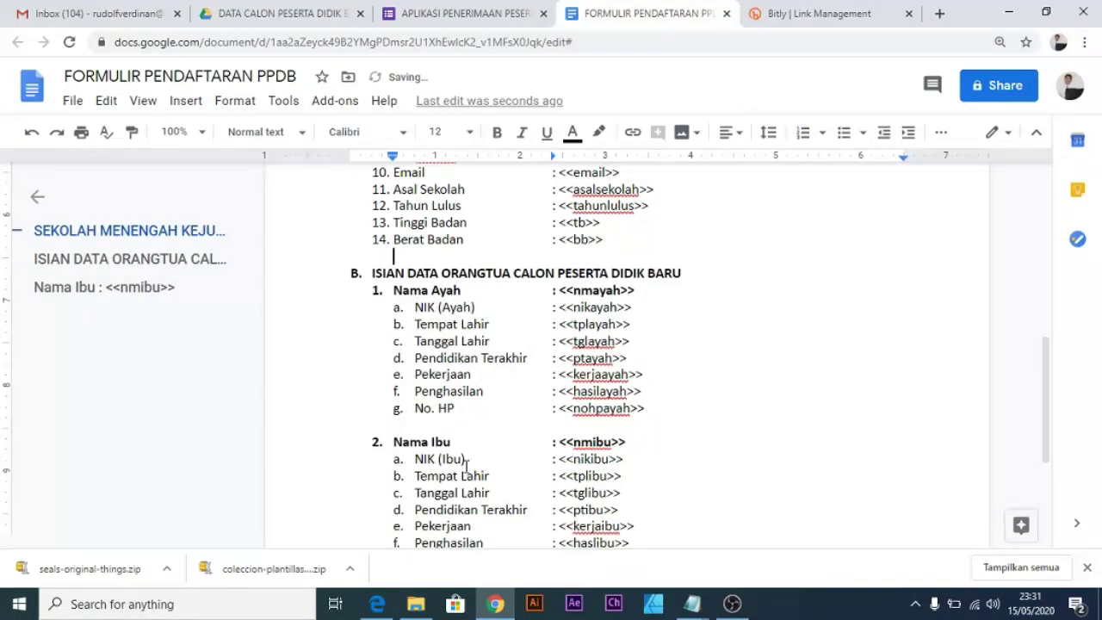
{"action": "scroll", "coordinate": [466, 466], "scroll_direction": "down", "scroll_amount": 3}
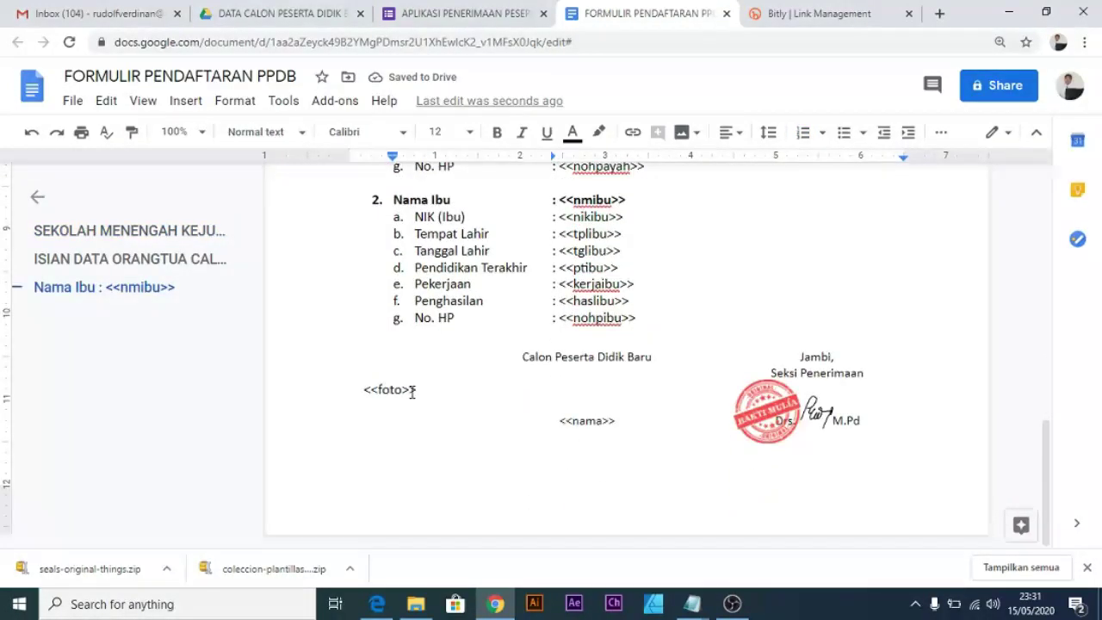
Check step 7 in the Notepad checklist, then return to the registration document.
{"action": "key", "text": "alt+Tab"}
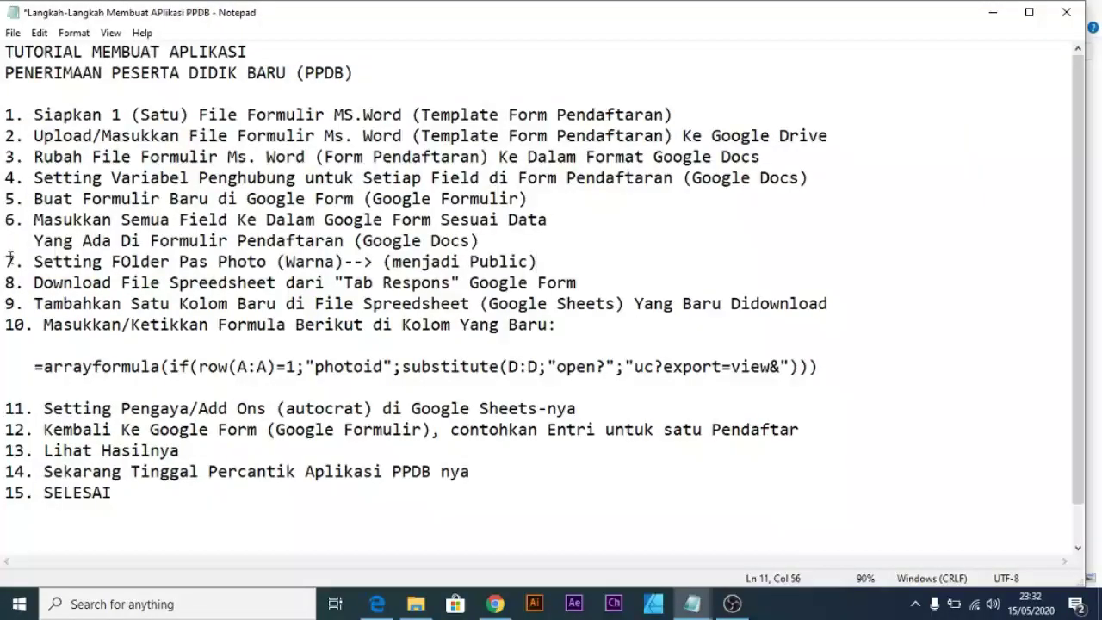
{"action": "left_click_drag", "start_coordinate": [6, 255], "coordinate": [559, 256]}
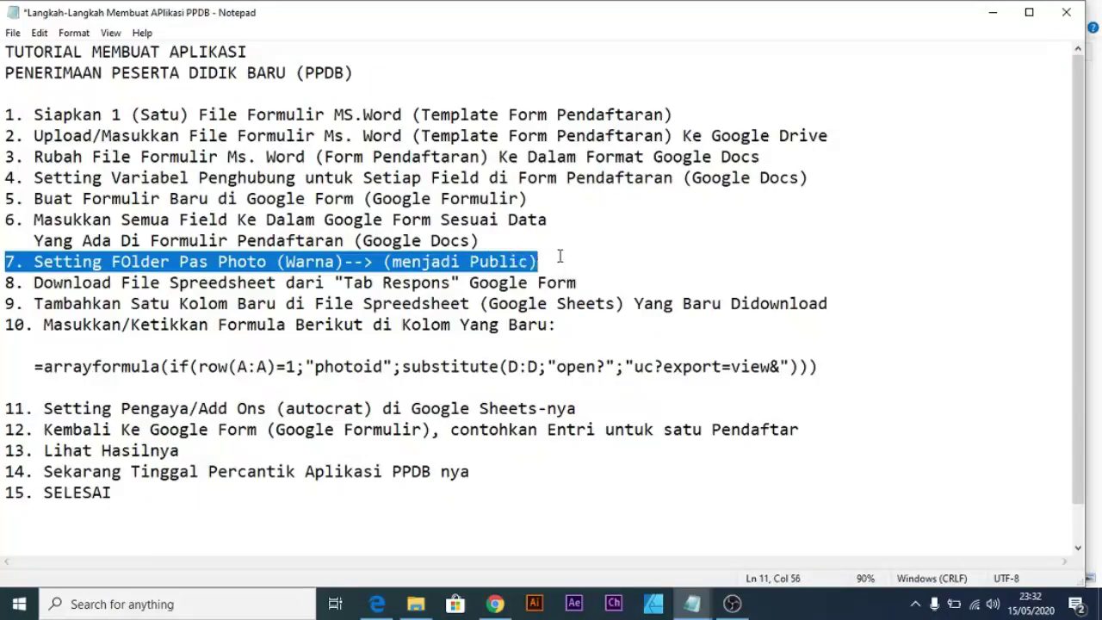
{"action": "key", "text": "alt+Tab"}
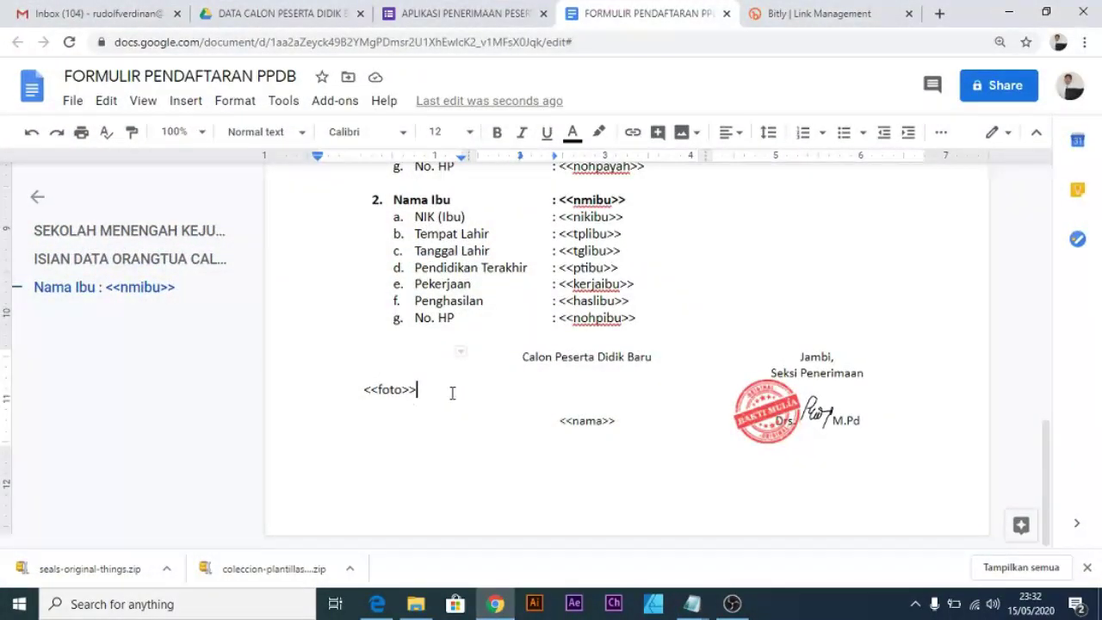
Locate the PAS PHOTO (WARNA) folder in the Drive responses folder and compare it with the form.
{"action": "scroll", "coordinate": [399, 404], "scroll_direction": "up", "scroll_amount": 1}
{"action": "scroll", "coordinate": [400, 404], "scroll_direction": "up", "scroll_amount": 3}
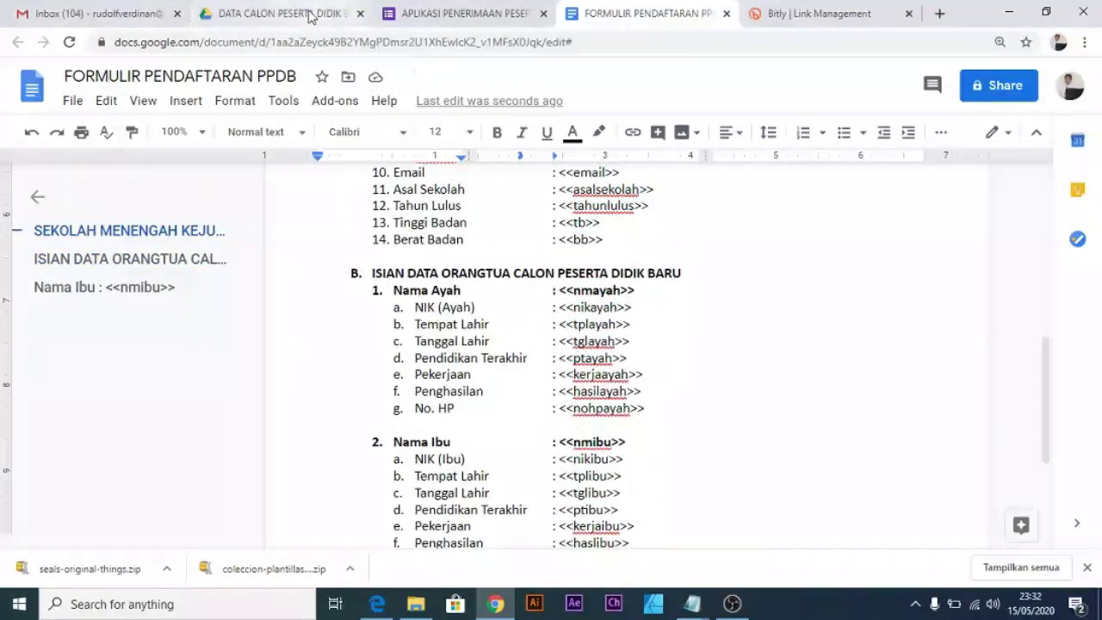
{"action": "left_click", "coordinate": [284, 13]}
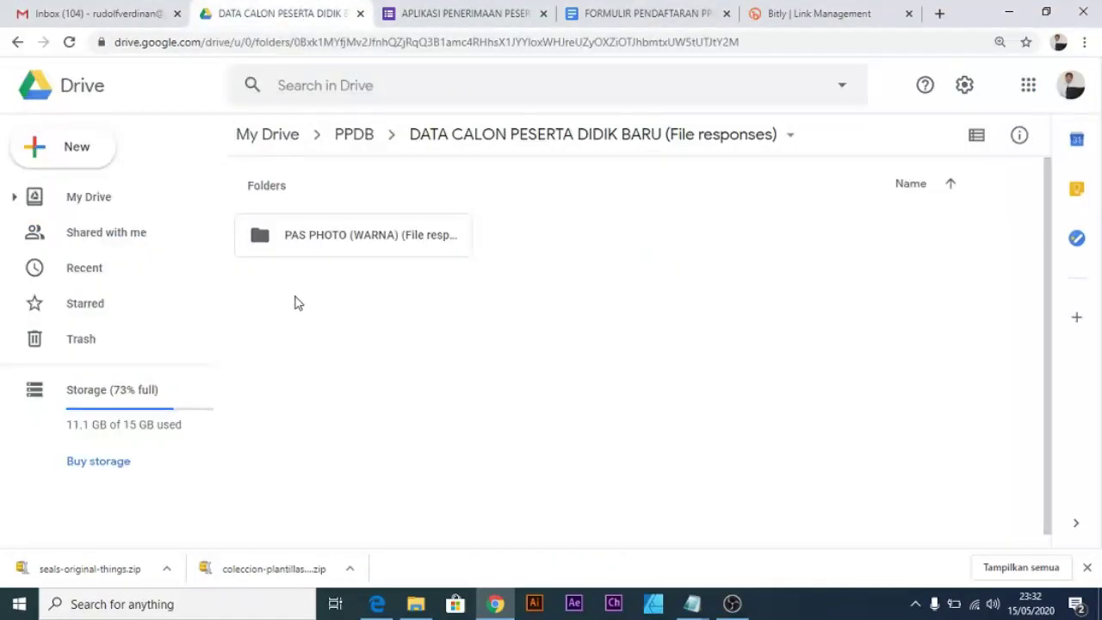
{"action": "left_click", "coordinate": [360, 240]}
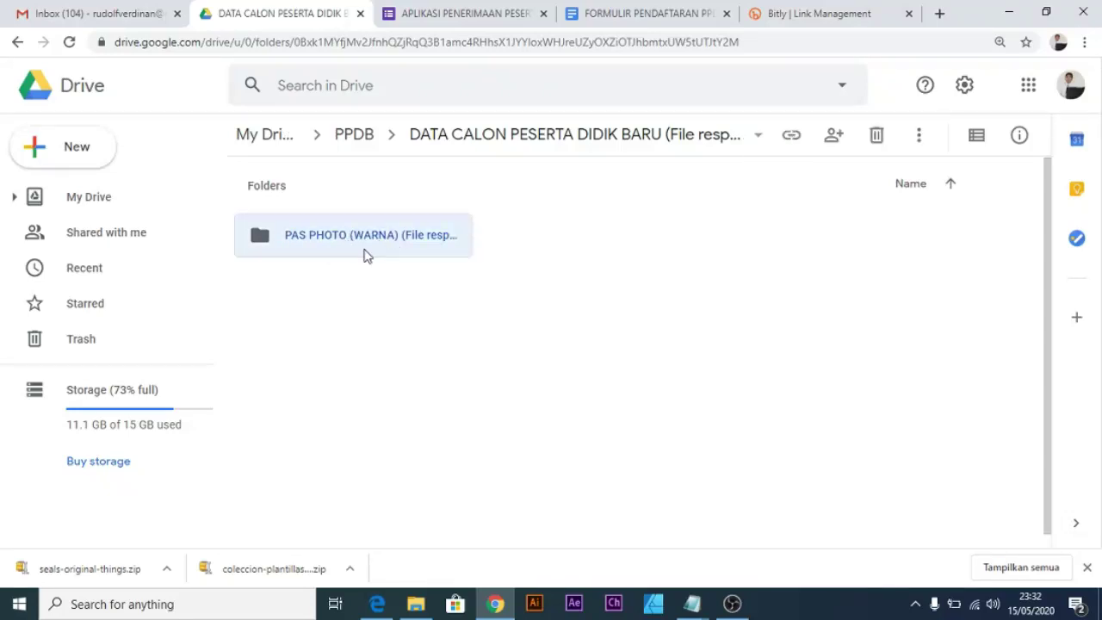
{"action": "left_click", "coordinate": [456, 15]}
{"action": "scroll", "coordinate": [418, 356], "scroll_direction": "down", "scroll_amount": 1}
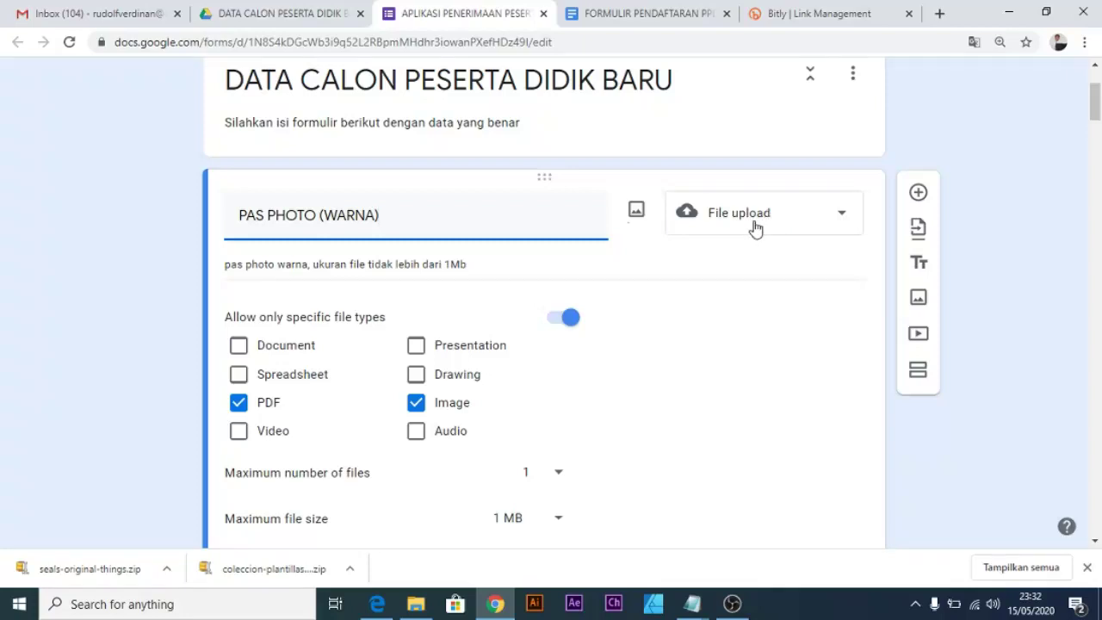
{"action": "left_click", "coordinate": [287, 15]}
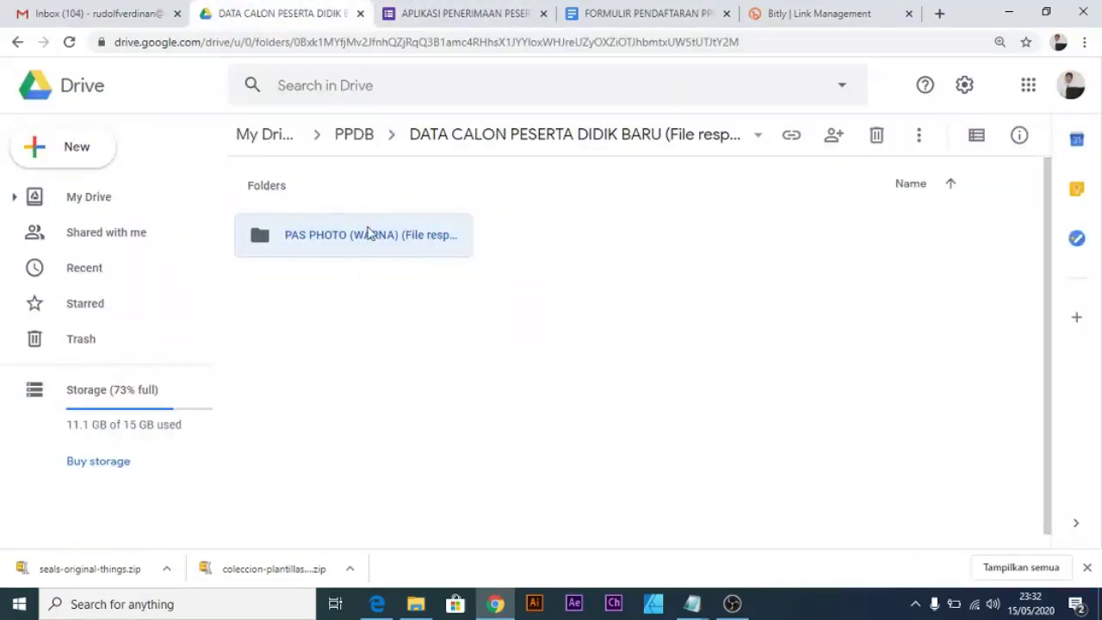
{"action": "left_click", "coordinate": [373, 287]}
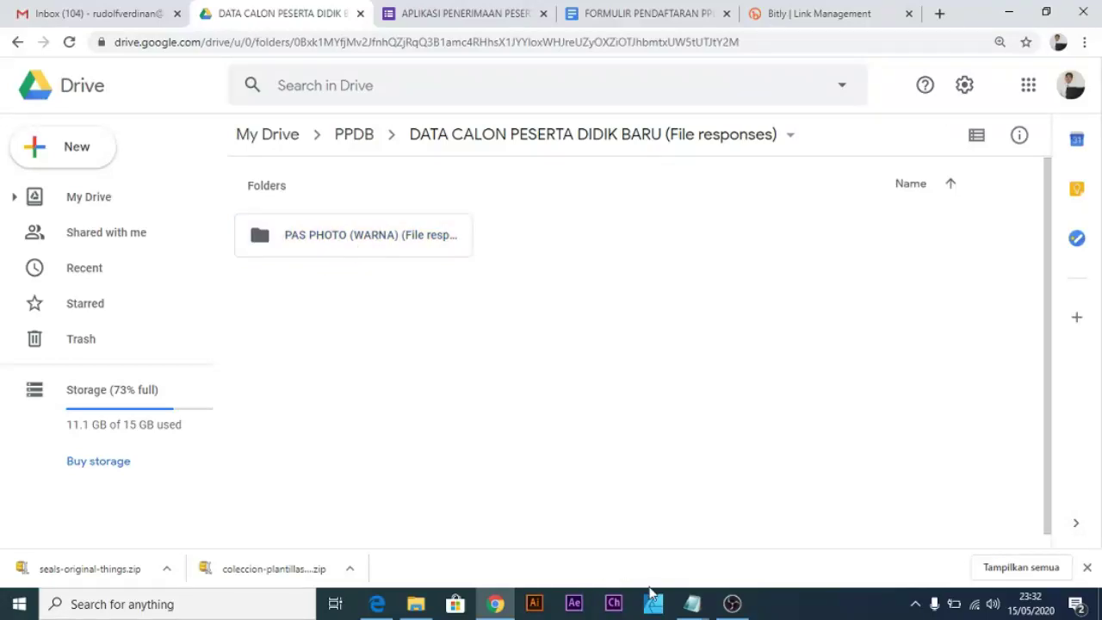
Review the Notepad checklist and registration document, then return to the DATA CALON PESERTA DIDIK BARU (File responses) folder.
{"action": "left_click", "coordinate": [692, 602]}
{"action": "left_click", "coordinate": [699, 562]}
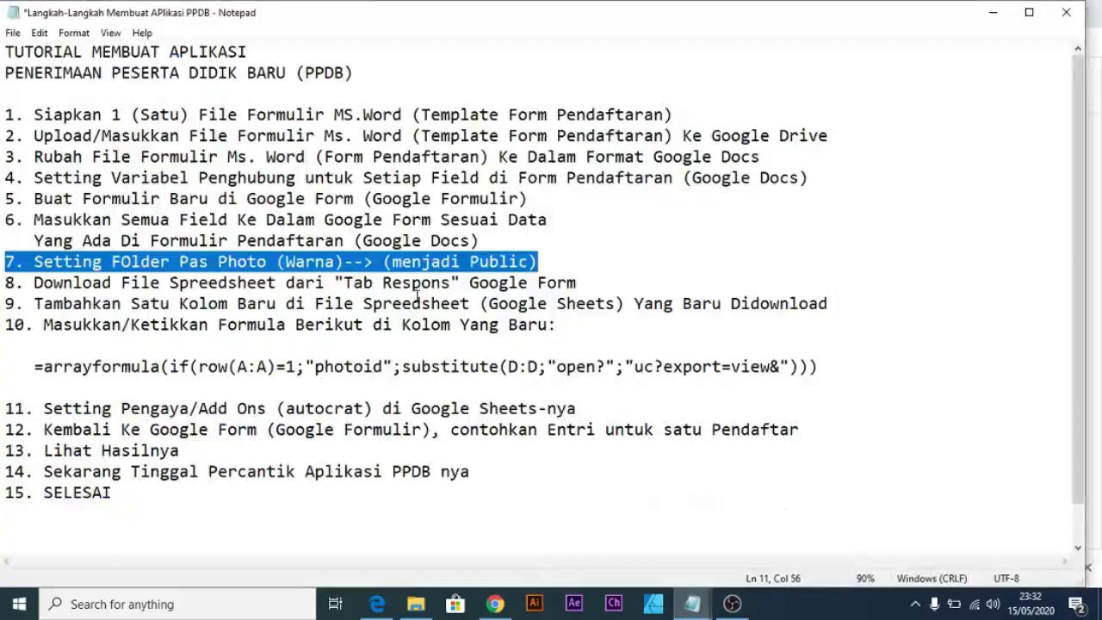
{"action": "left_click", "coordinate": [993, 12]}
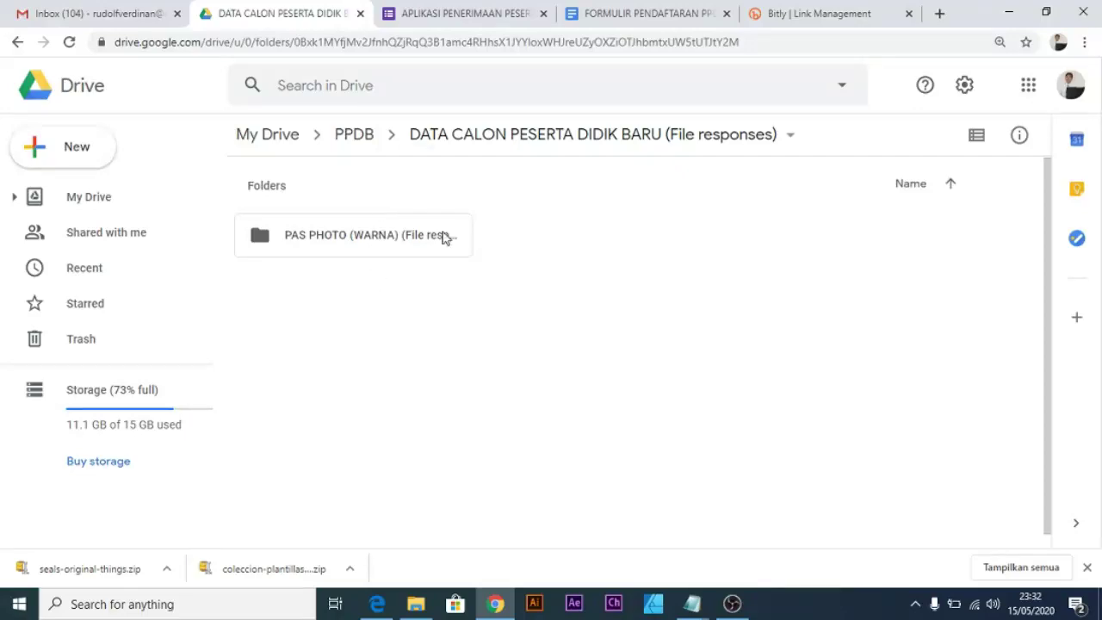
{"action": "left_click", "coordinate": [598, 10]}
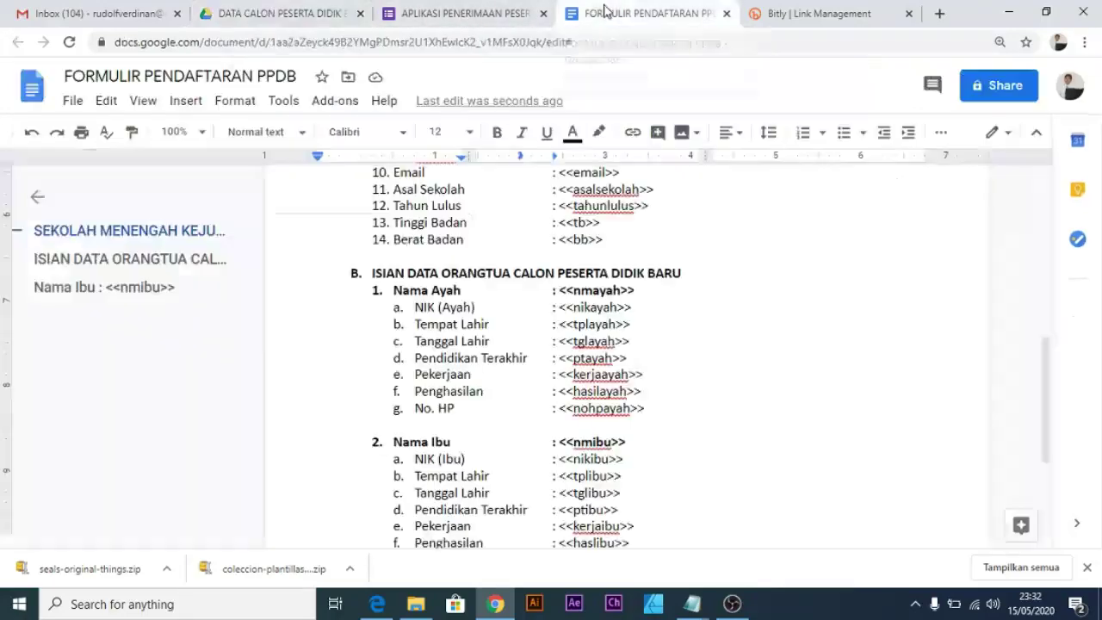
{"action": "scroll", "coordinate": [509, 327], "scroll_direction": "down", "scroll_amount": 5}
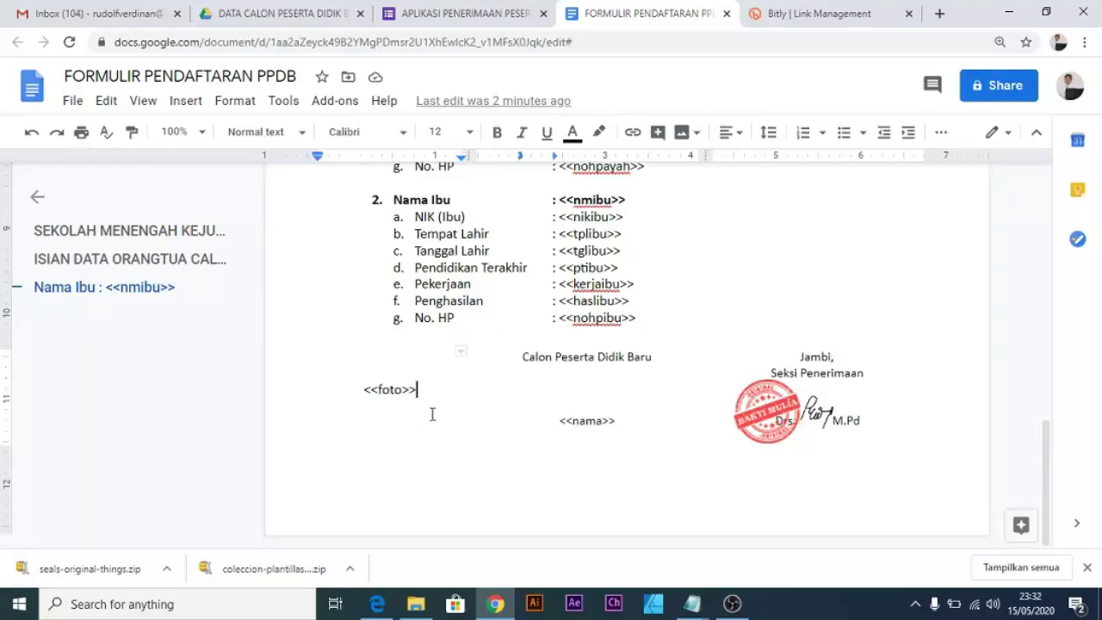
{"action": "left_click", "coordinate": [270, 15]}
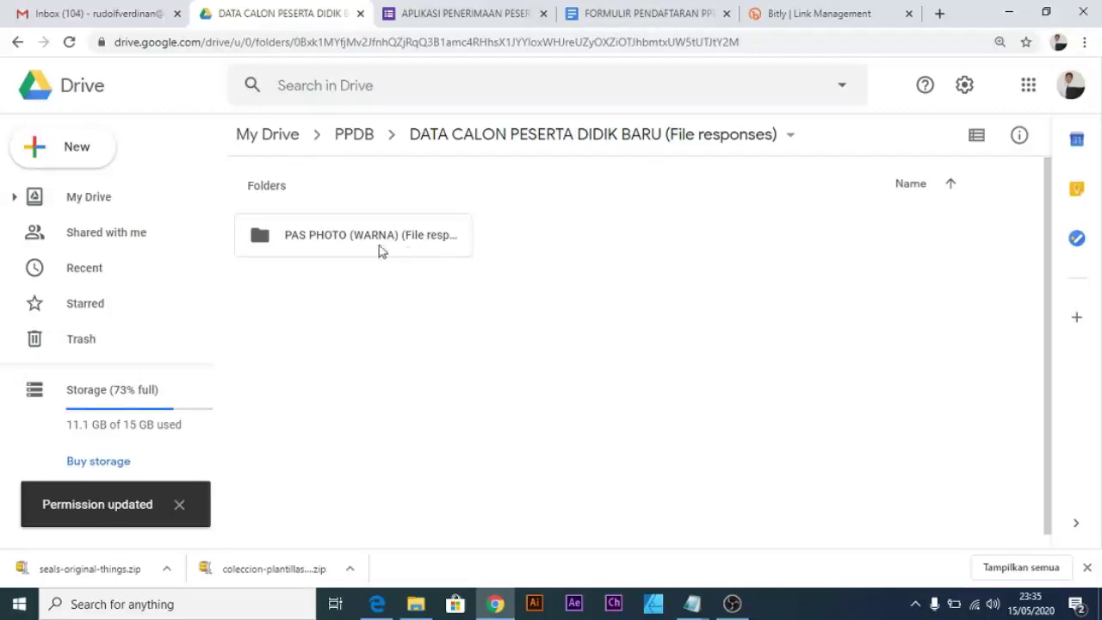
Open the Share settings of the PAS PHOTO (WARNA) folder from its right-click menu.
{"action": "right_click", "coordinate": [360, 241]}
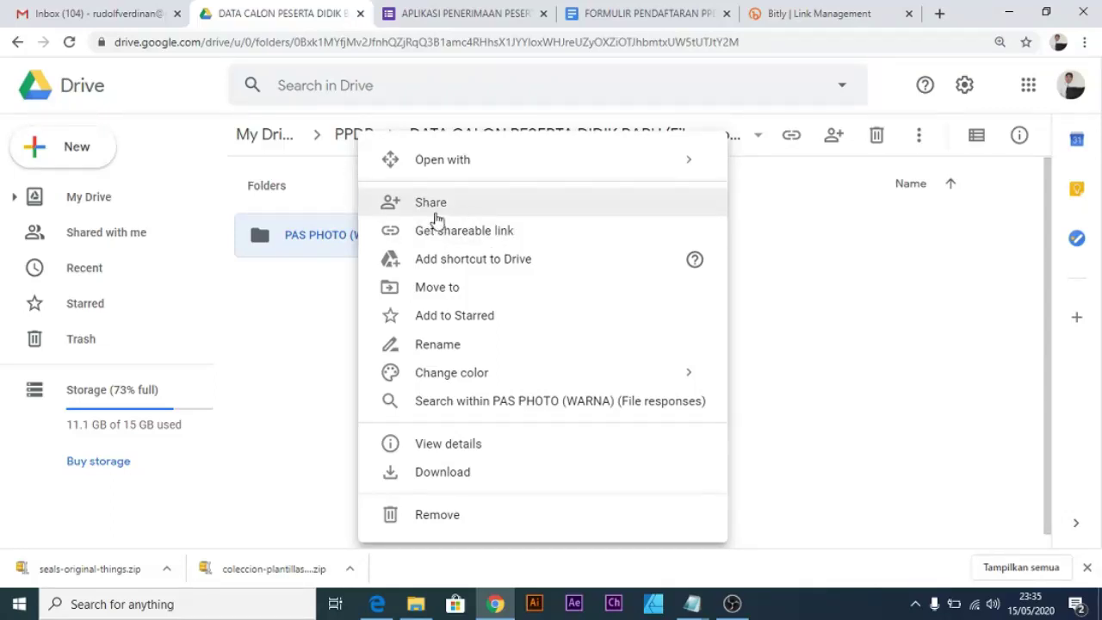
{"action": "left_click", "coordinate": [484, 209]}
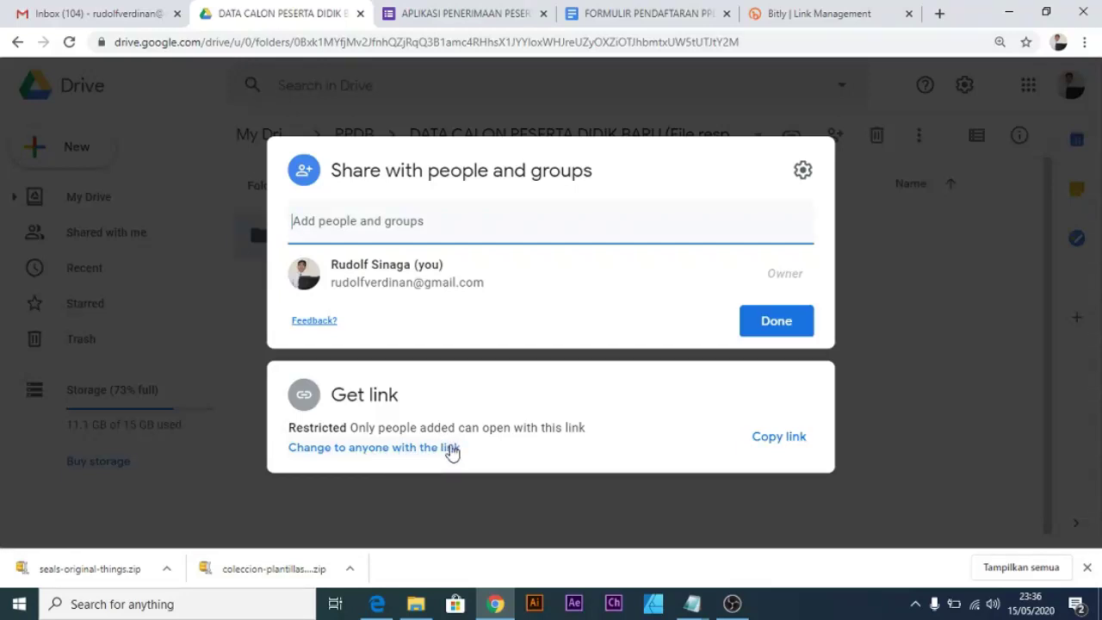
Set the PAS PHOTO (WARNA) folder's link access to Anyone with the link as Editor.
{"action": "left_click", "coordinate": [451, 449]}
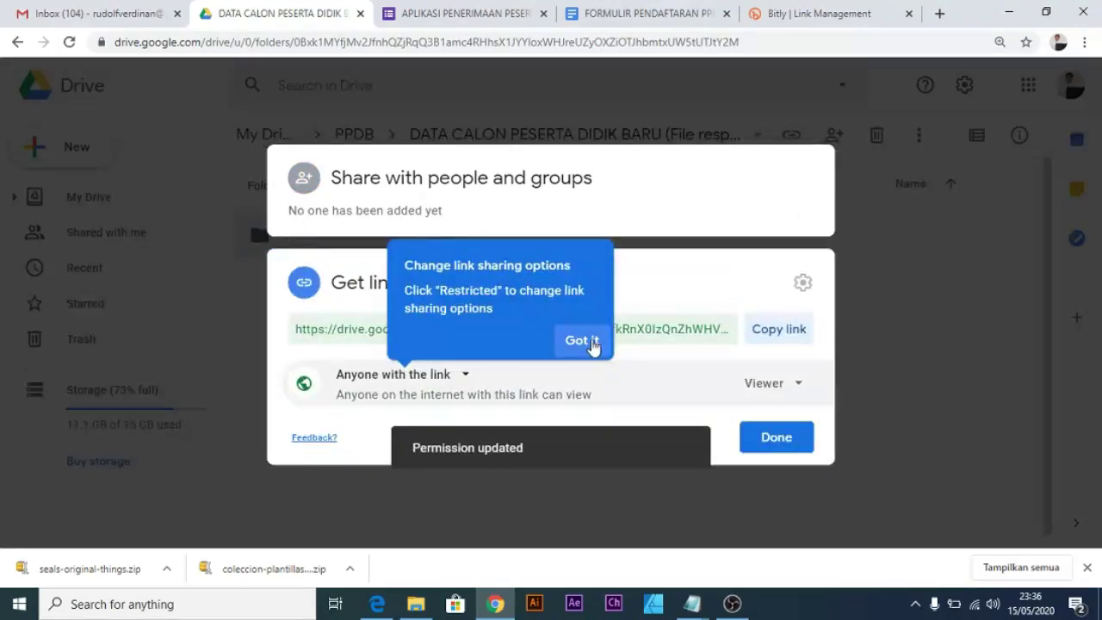
{"action": "left_click", "coordinate": [582, 341]}
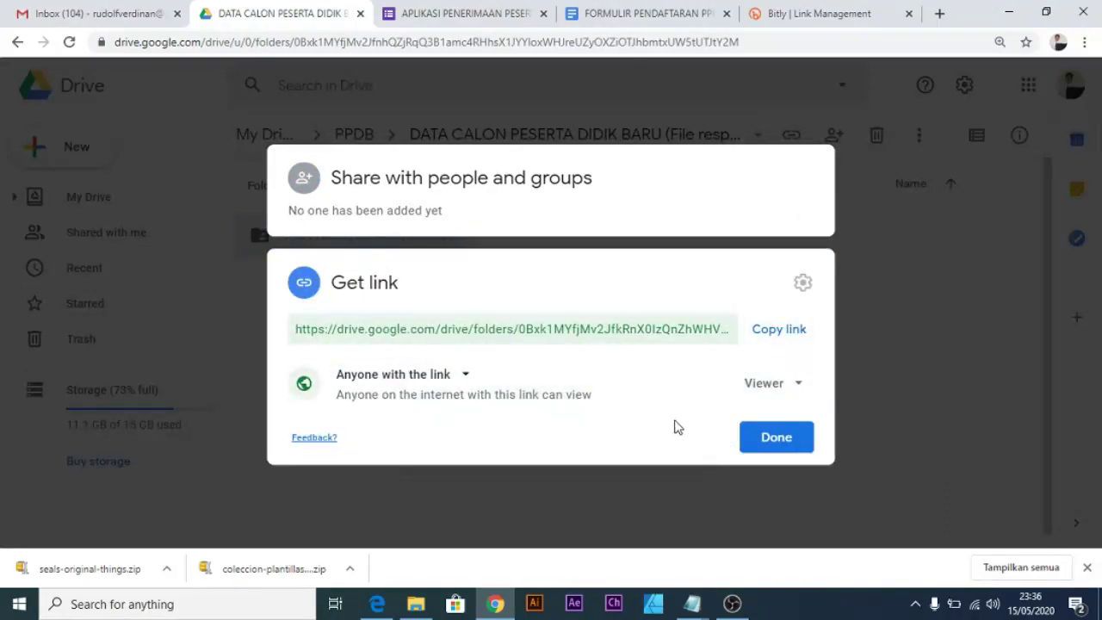
{"action": "left_click", "coordinate": [336, 291]}
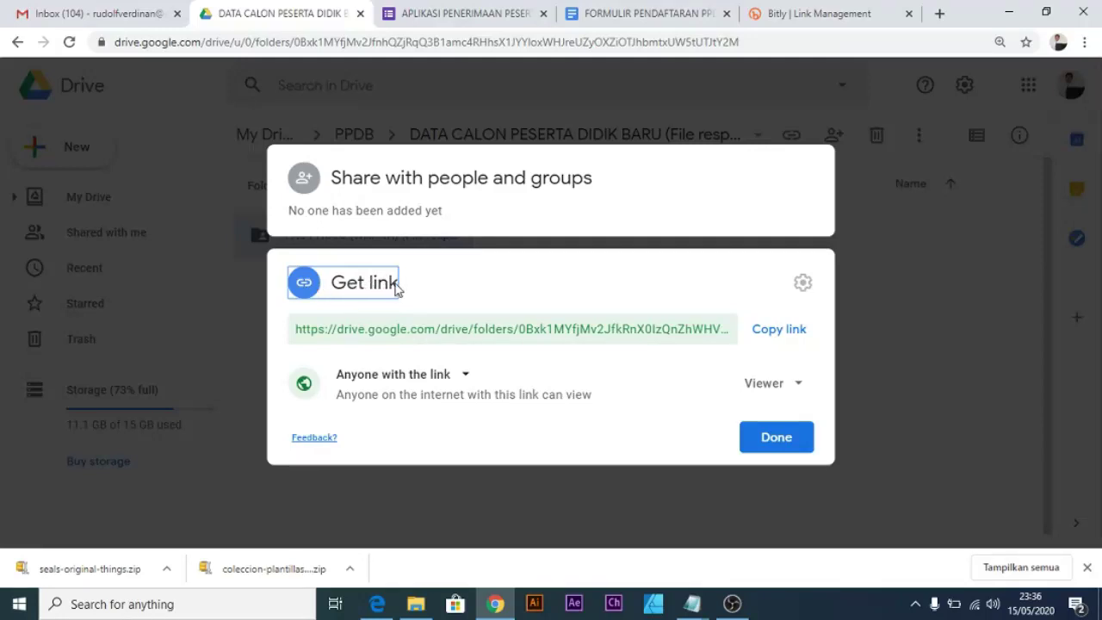
{"action": "left_click", "coordinate": [451, 287]}
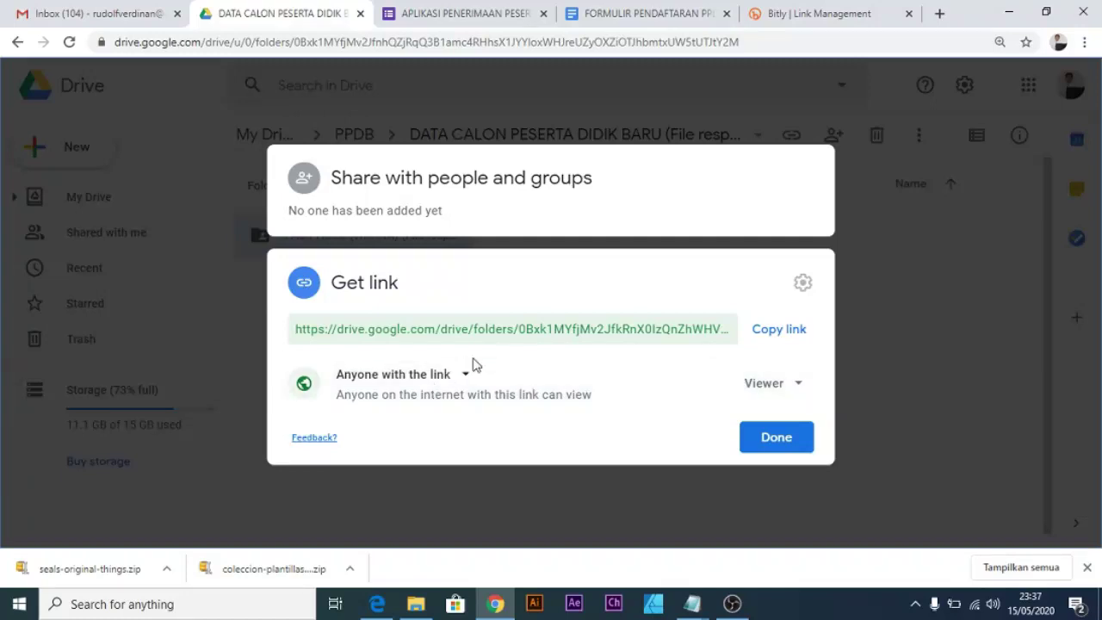
{"action": "left_click", "coordinate": [457, 374]}
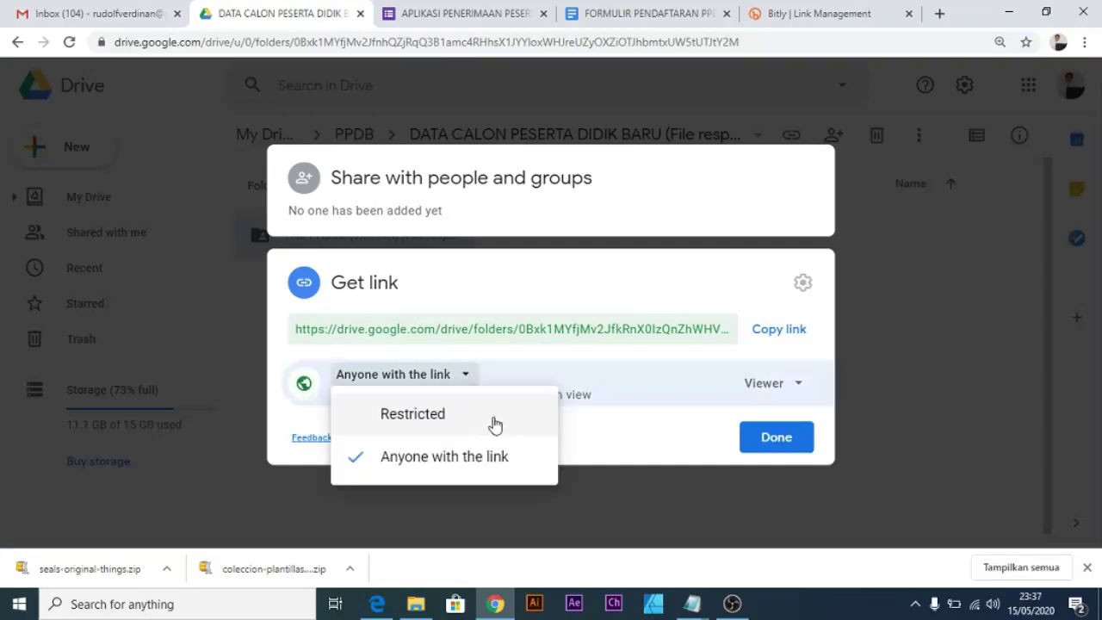
{"action": "left_click", "coordinate": [462, 466]}
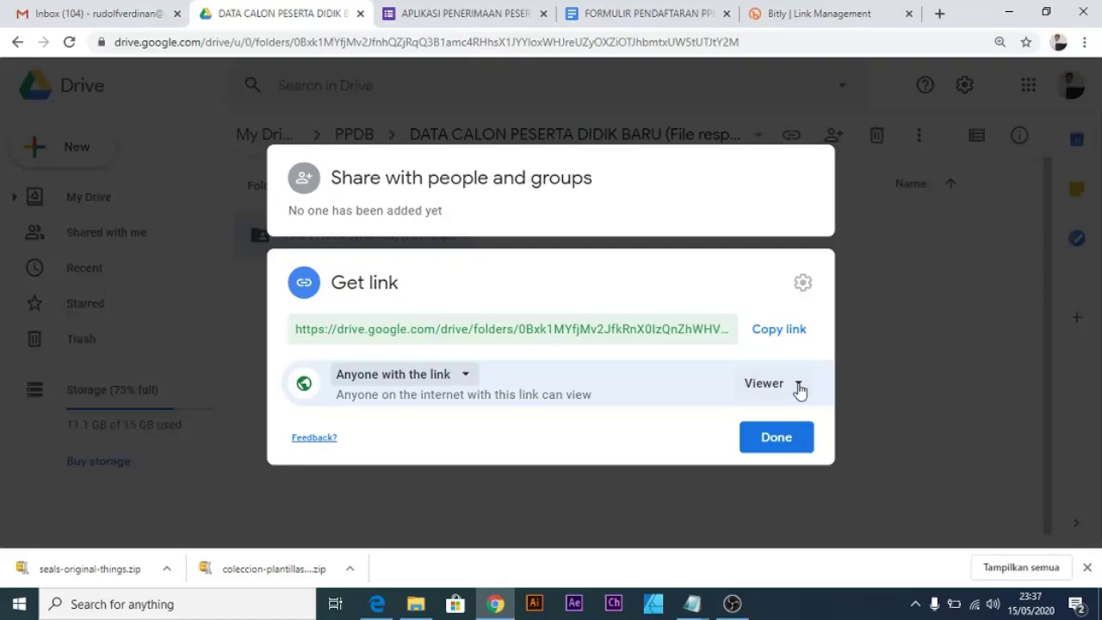
{"action": "left_click", "coordinate": [799, 387]}
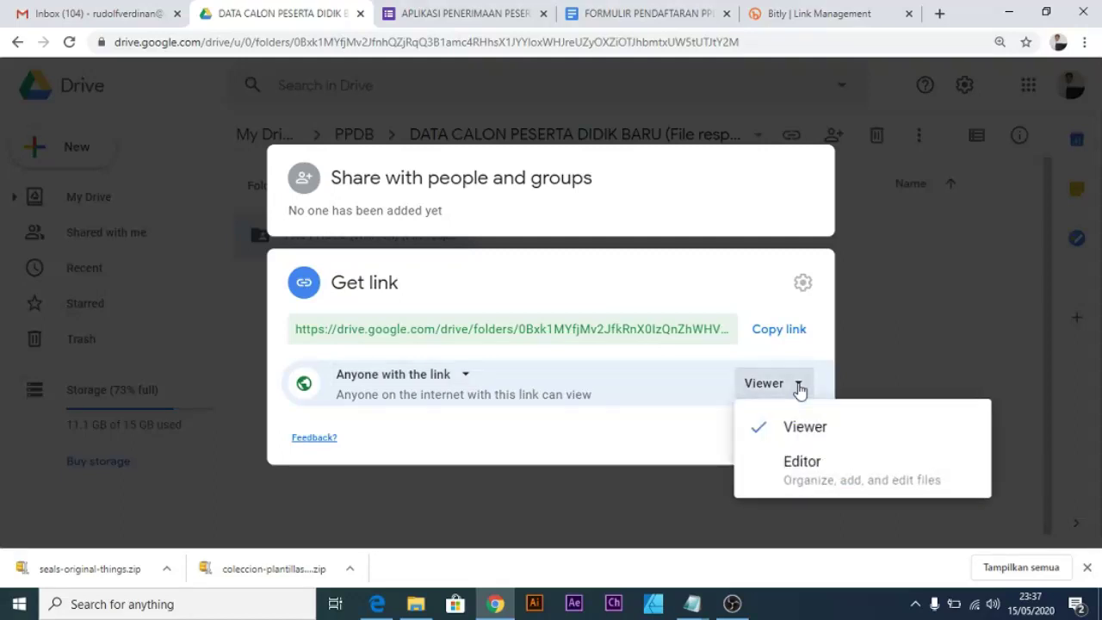
{"action": "left_click", "coordinate": [805, 468]}
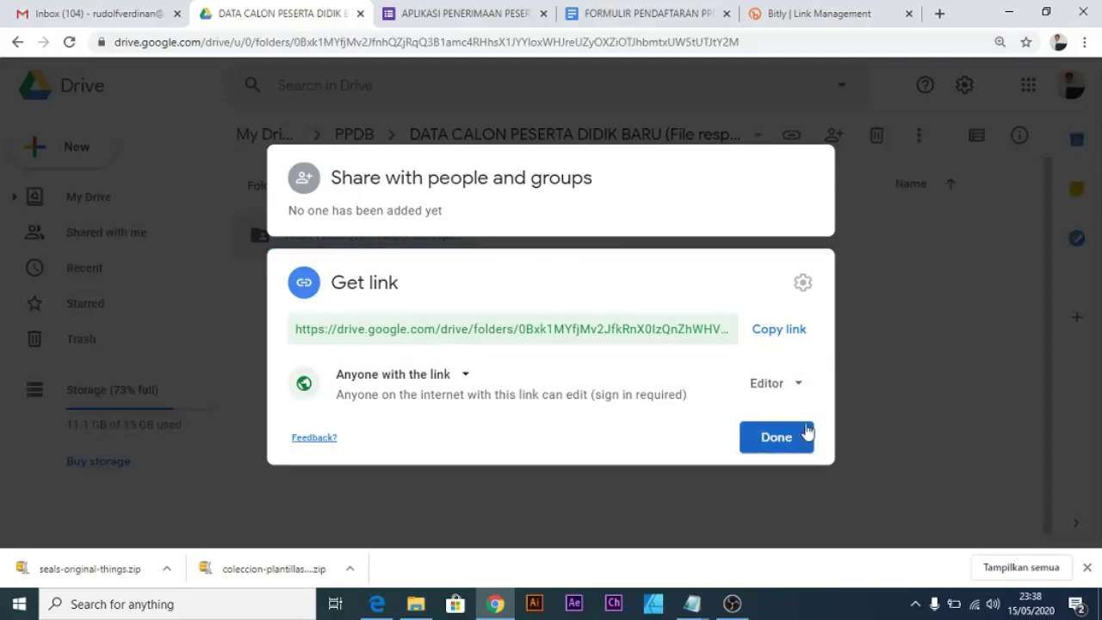
{"action": "left_click", "coordinate": [776, 437]}
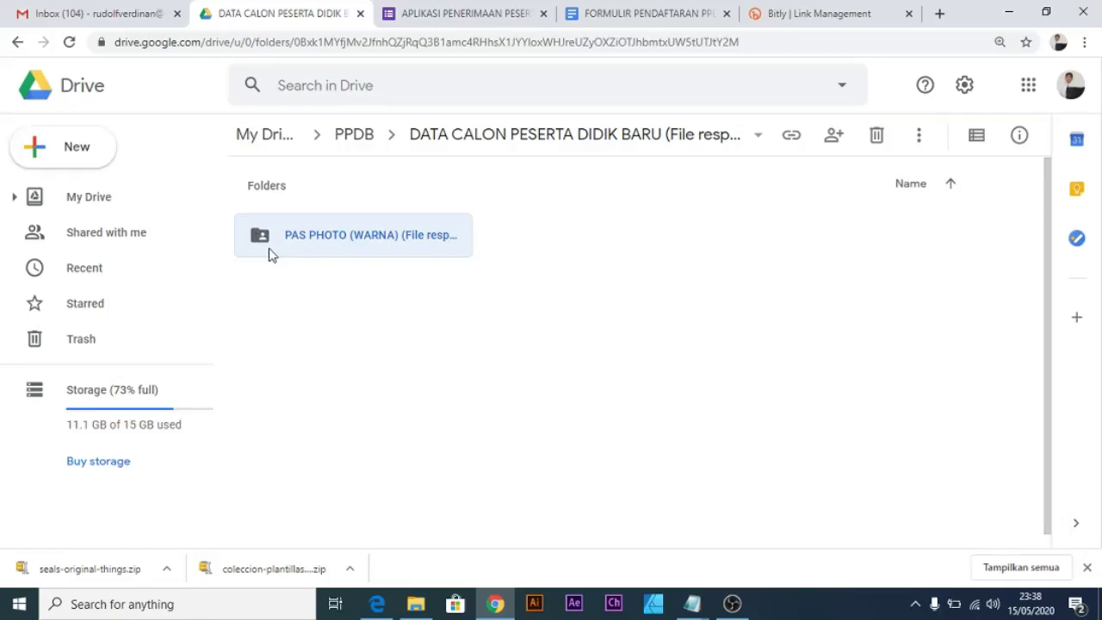
Review Notepad tutorial step 8 on downloading the responses spreadsheet, then return to the browser.
{"action": "key", "text": "ctrl+Tab"}
{"action": "key", "text": "ctrl+Tab"}
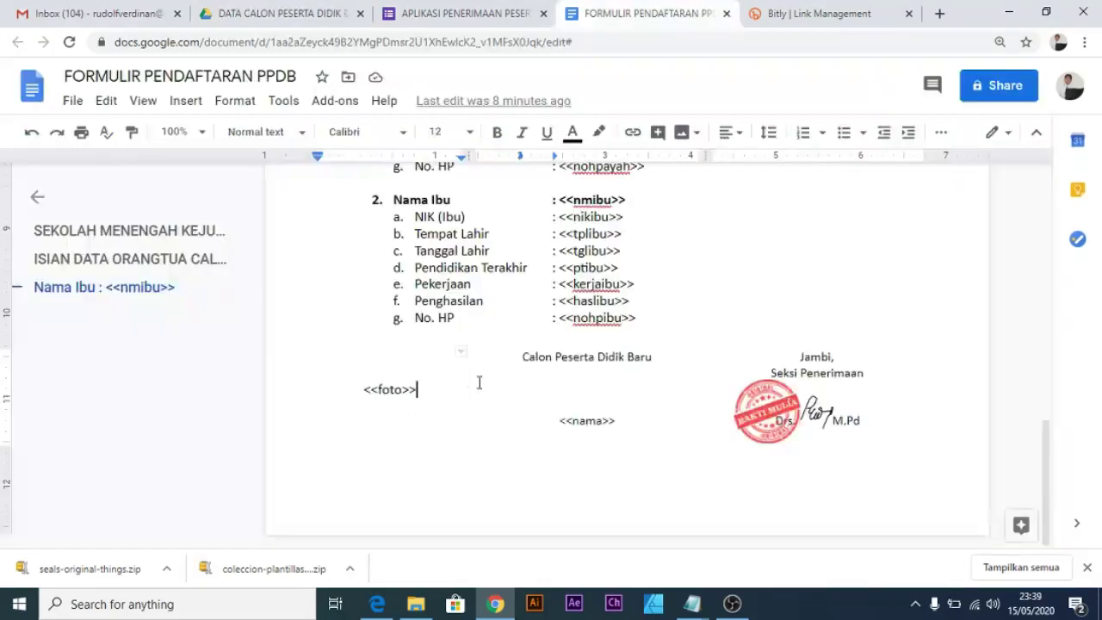
{"action": "left_click", "coordinate": [692, 603]}
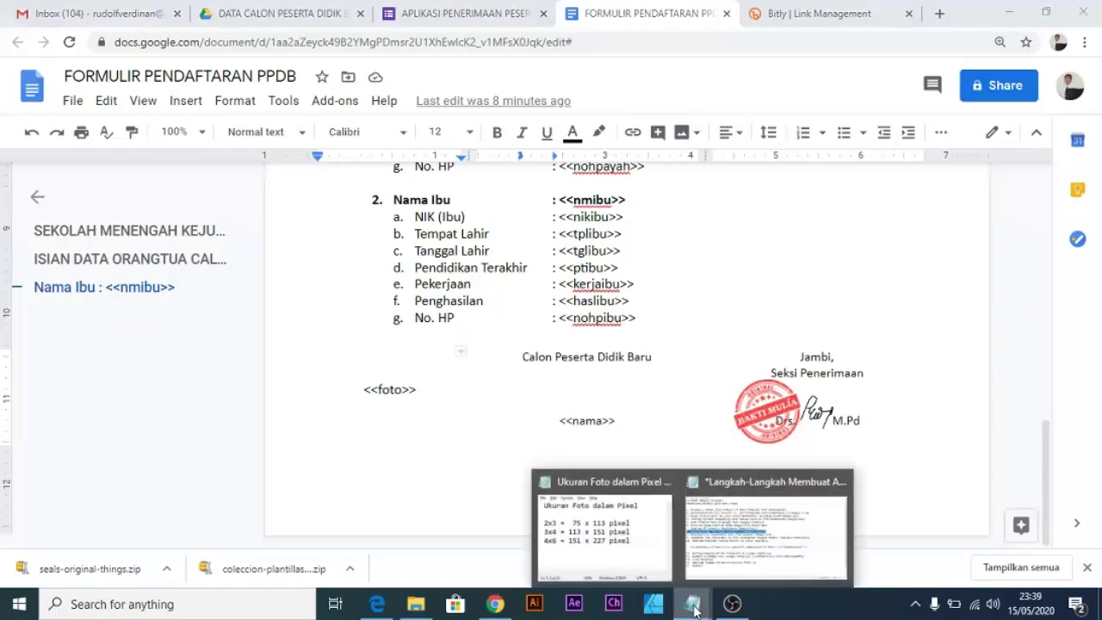
{"action": "left_click", "coordinate": [727, 544]}
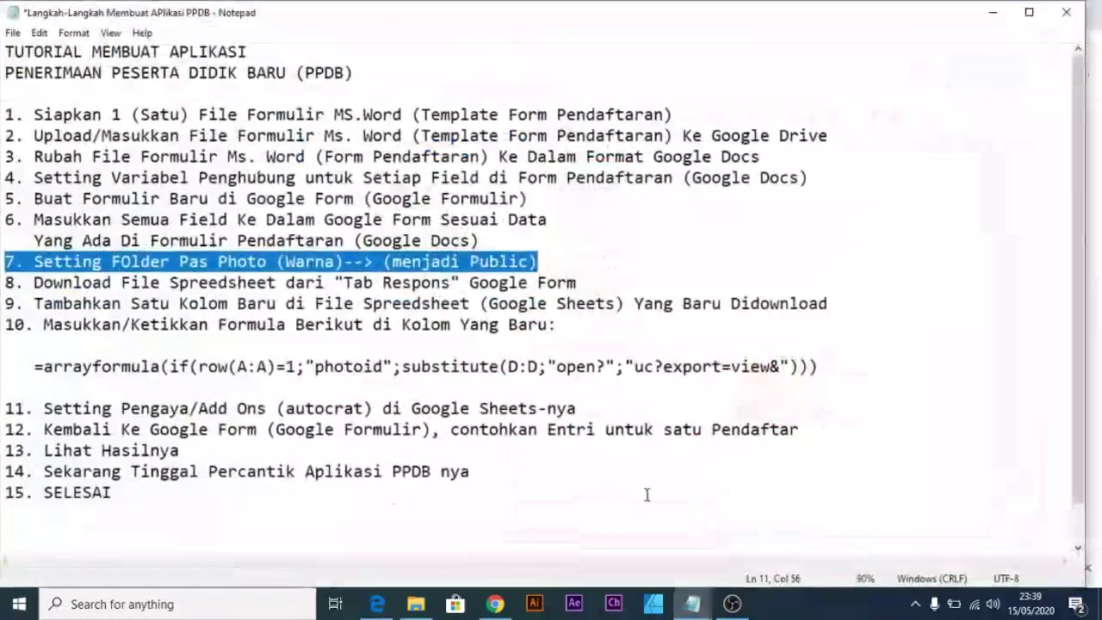
{"action": "left_click", "coordinate": [3, 283]}
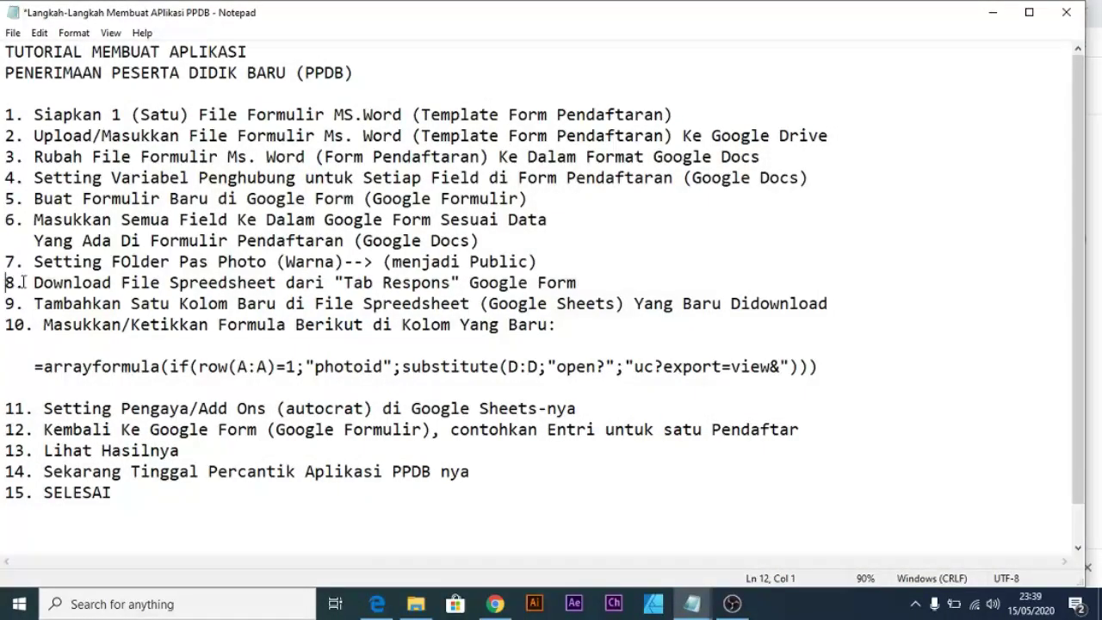
{"action": "left_click_drag", "start_coordinate": [29, 282], "coordinate": [577, 285]}
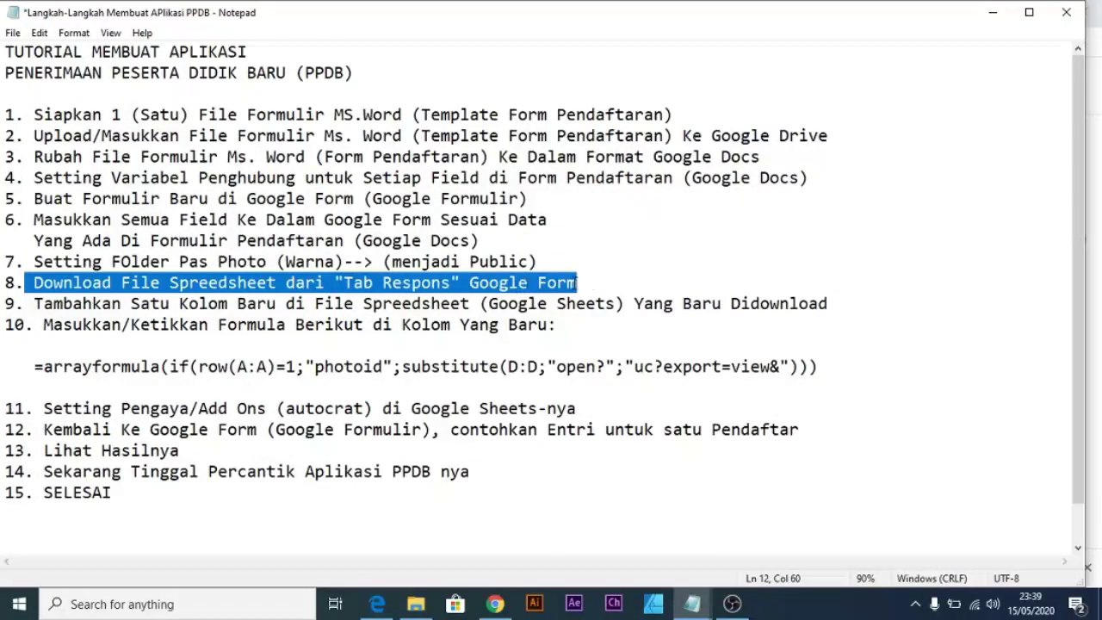
{"action": "left_click", "coordinate": [498, 605]}
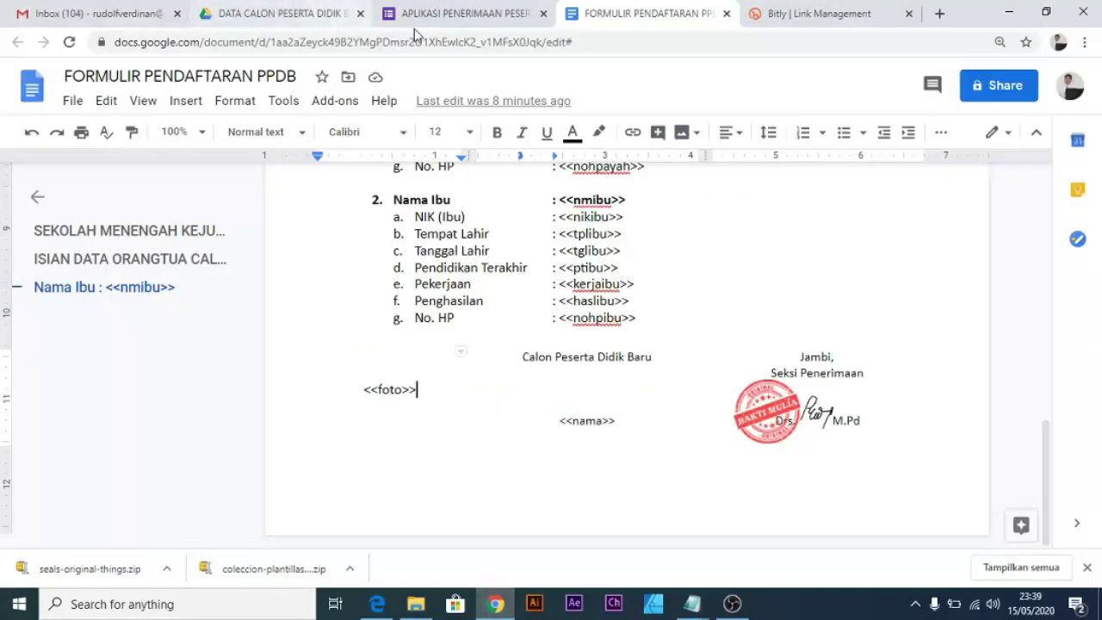
Check the tutorial, then create a new Responses spreadsheet for the APLIKASI PENERIMAAN PESERTA DIDIK BARU form.
{"action": "left_click", "coordinate": [465, 14]}
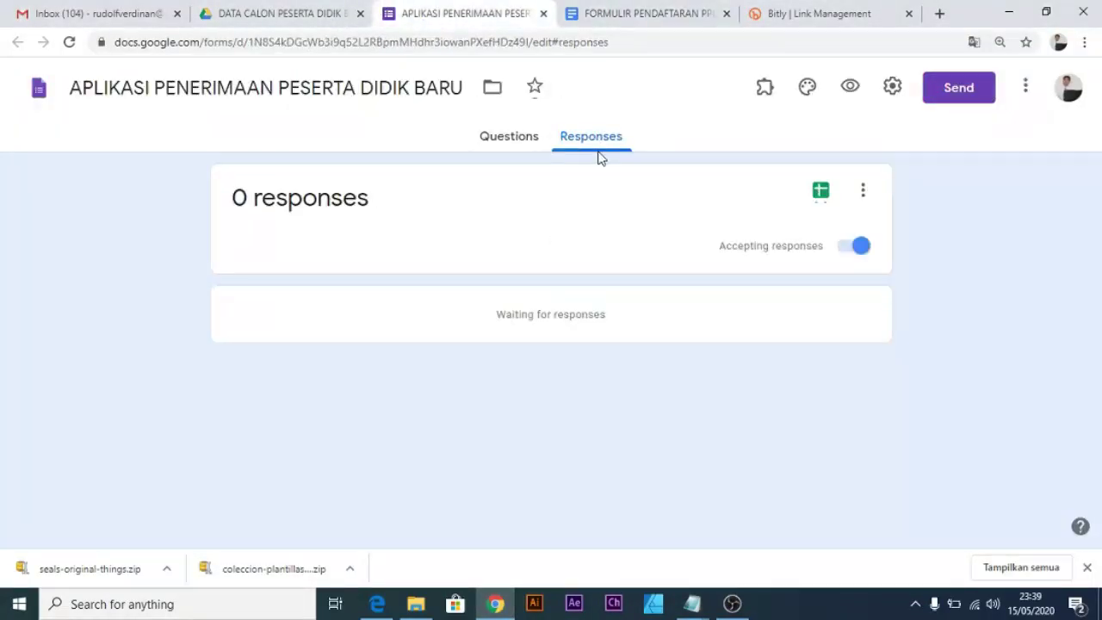
{"action": "left_click", "coordinate": [692, 603]}
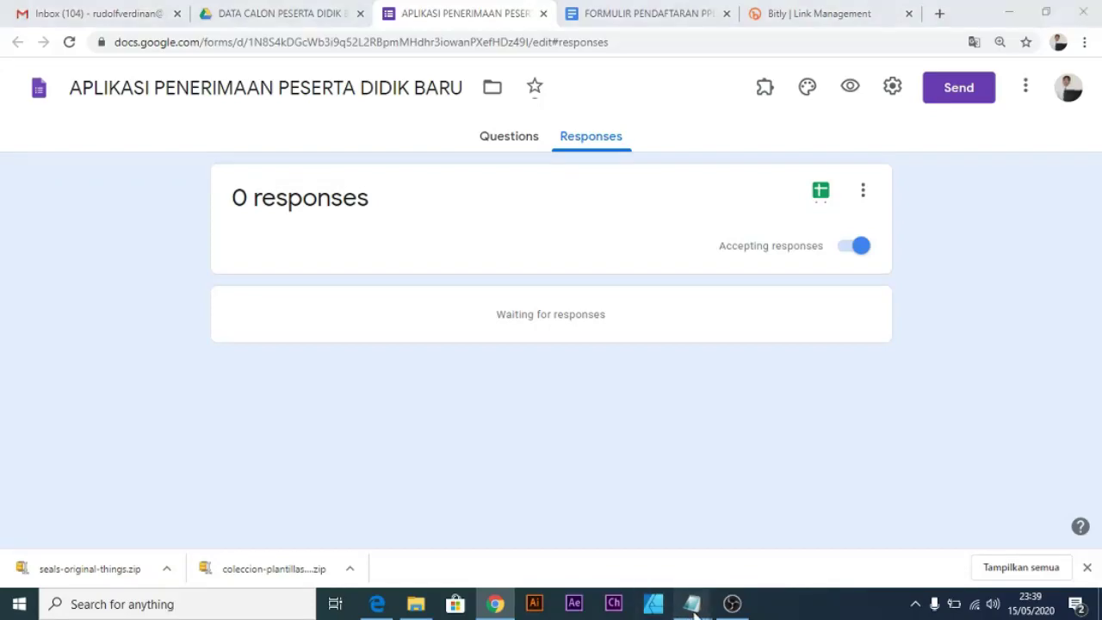
{"action": "left_click", "coordinate": [704, 564]}
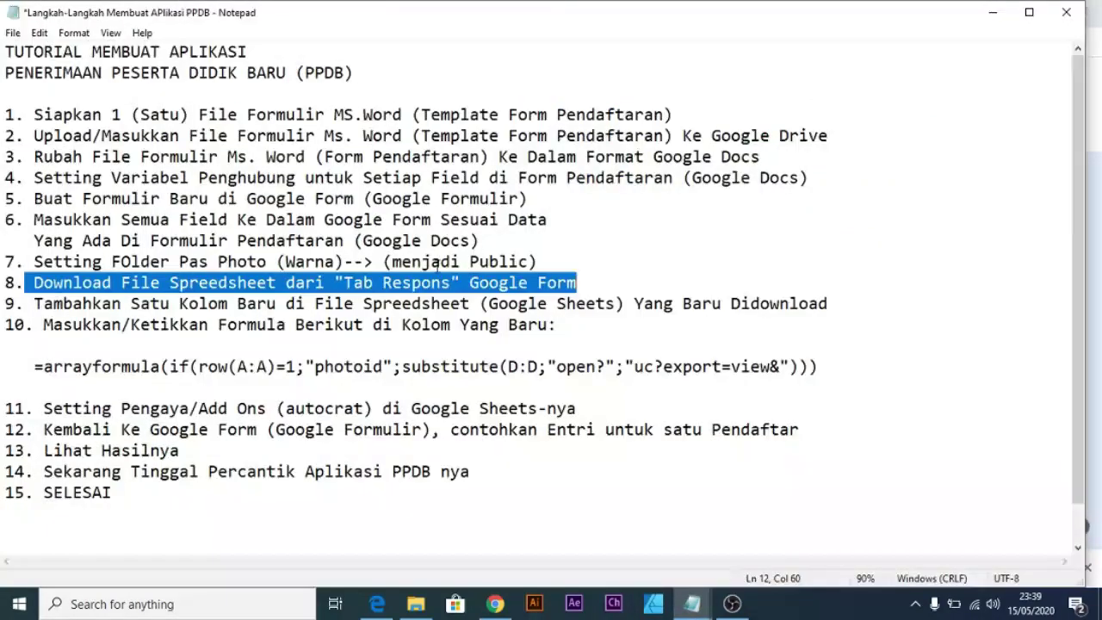
{"action": "left_click", "coordinate": [993, 12]}
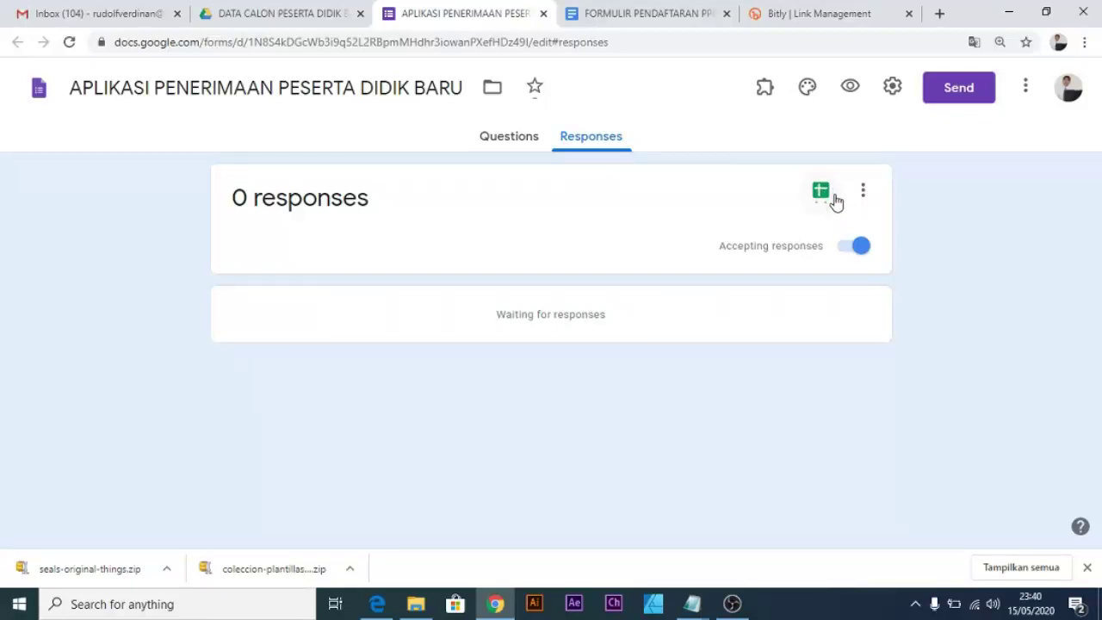
{"action": "left_click", "coordinate": [822, 196]}
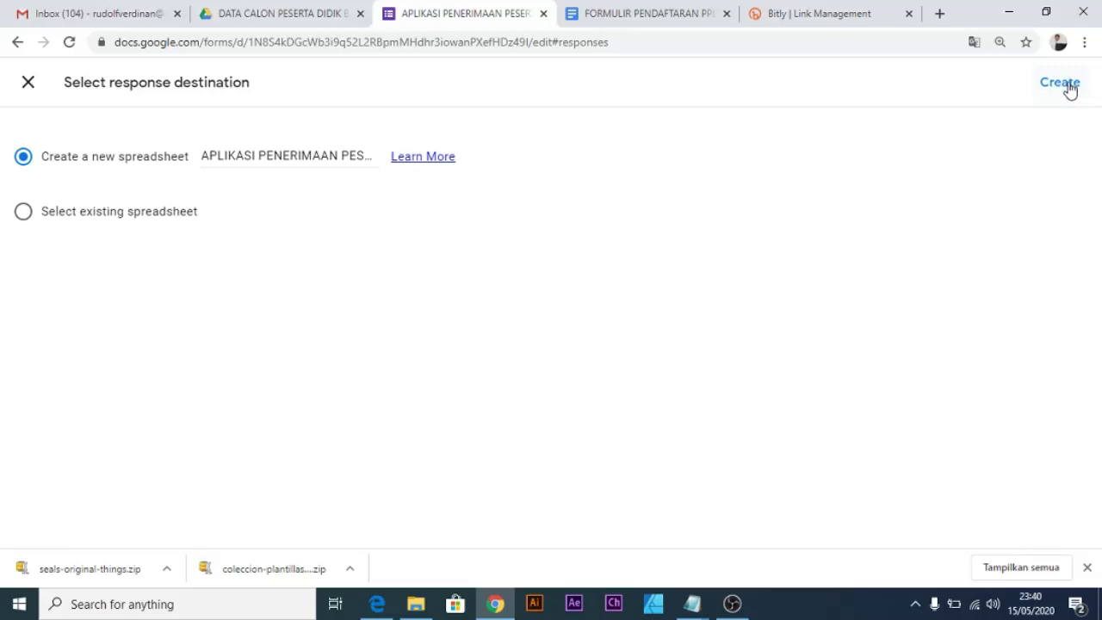
{"action": "left_click", "coordinate": [1058, 84]}
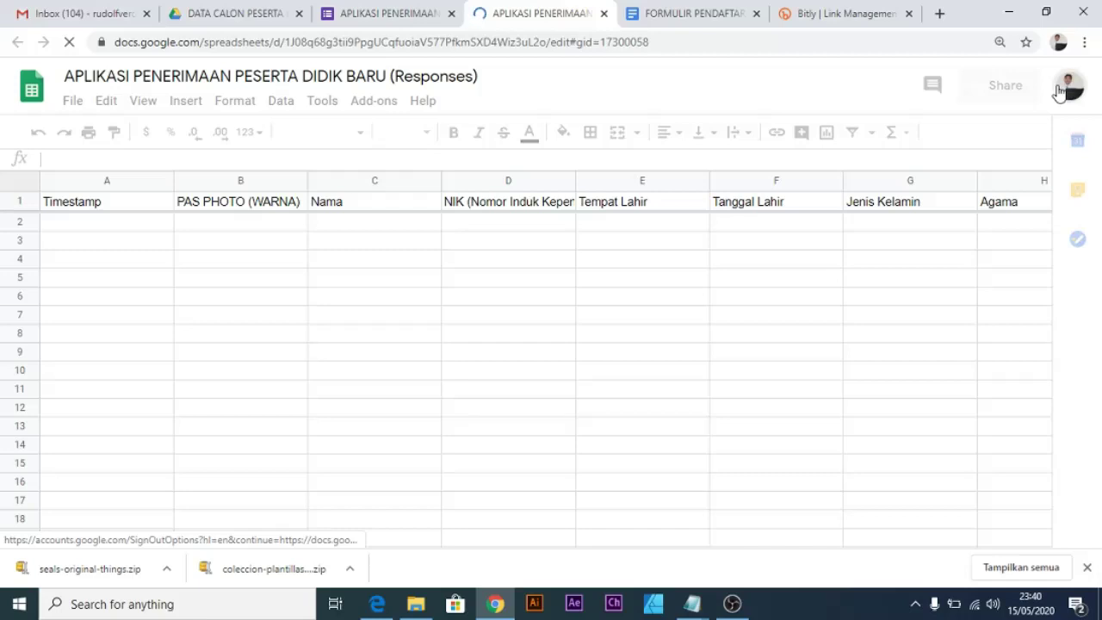
Open the new responses spreadsheet and review tutorial step 9 about adding a new column.
{"action": "left_click", "coordinate": [394, 18]}
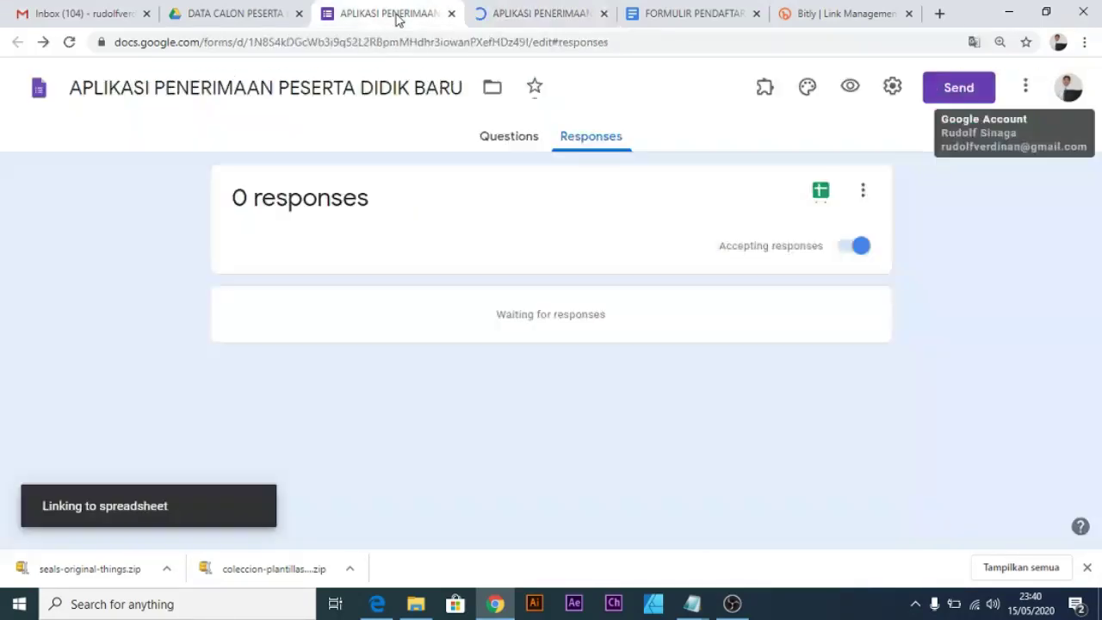
{"action": "left_click", "coordinate": [571, 14]}
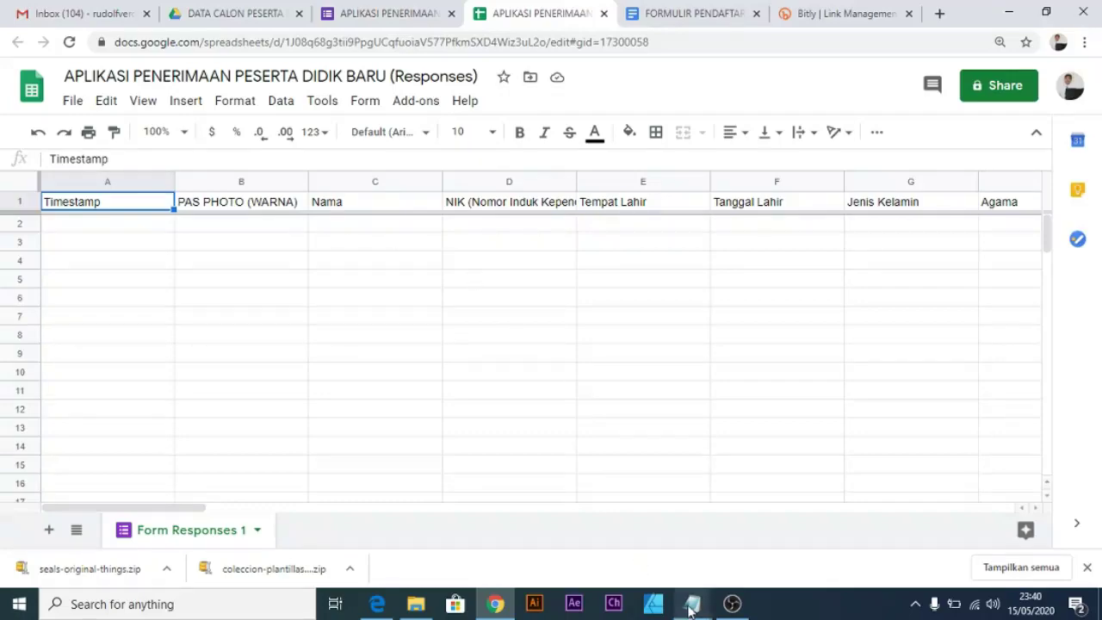
{"action": "mouse_move", "coordinate": [692, 604]}
{"action": "left_click", "coordinate": [736, 549]}
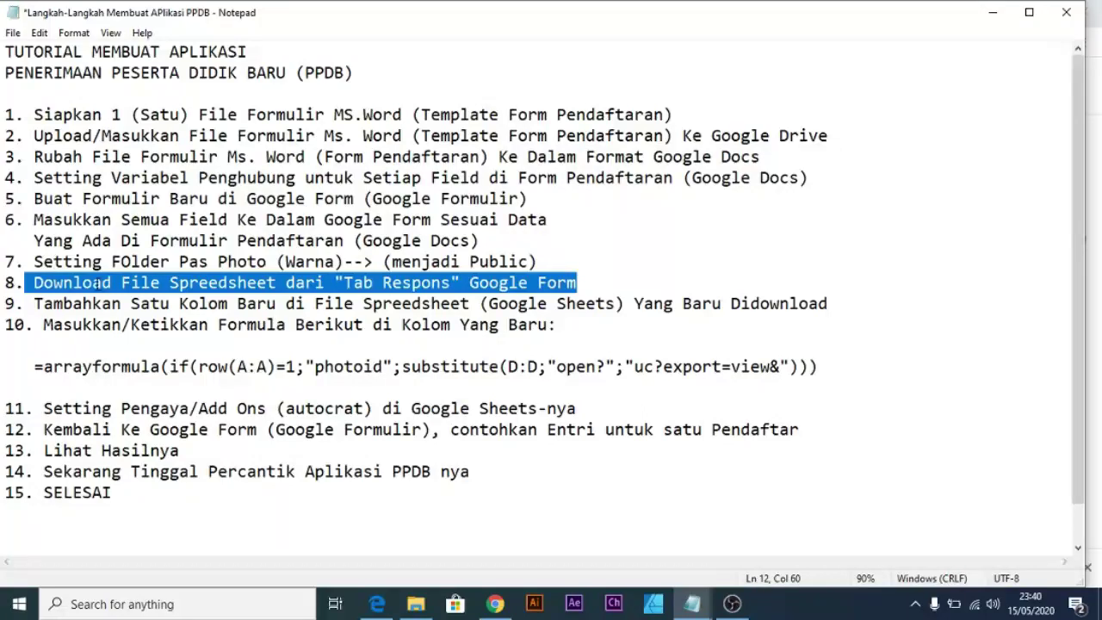
{"action": "left_click", "coordinate": [34, 303]}
{"action": "left_click_drag", "start_coordinate": [6, 303], "coordinate": [634, 308]}
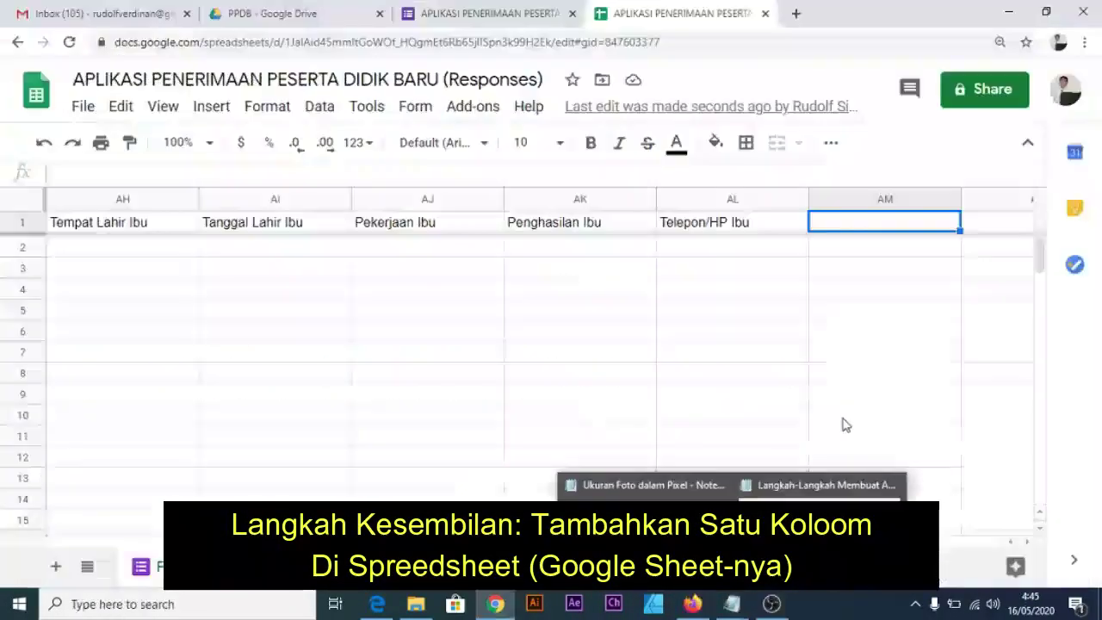
Select the empty column AM after Telepon/HP Ibu, then bring the tutorial notes back.
{"action": "left_click", "coordinate": [884, 199]}
{"action": "left_click", "coordinate": [878, 243]}
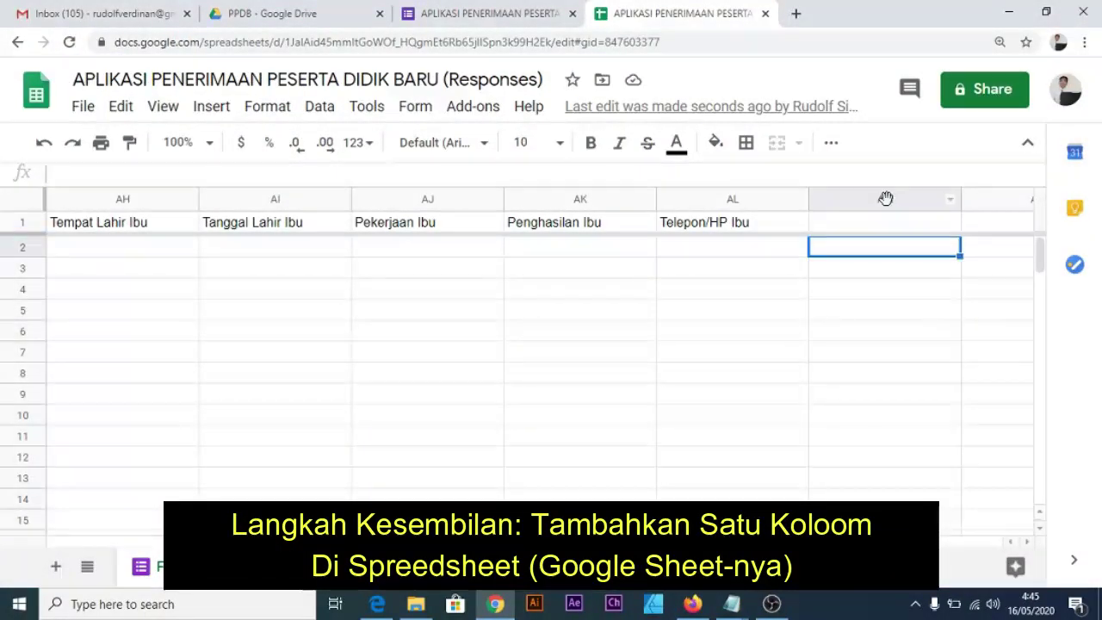
{"action": "left_click", "coordinate": [885, 199]}
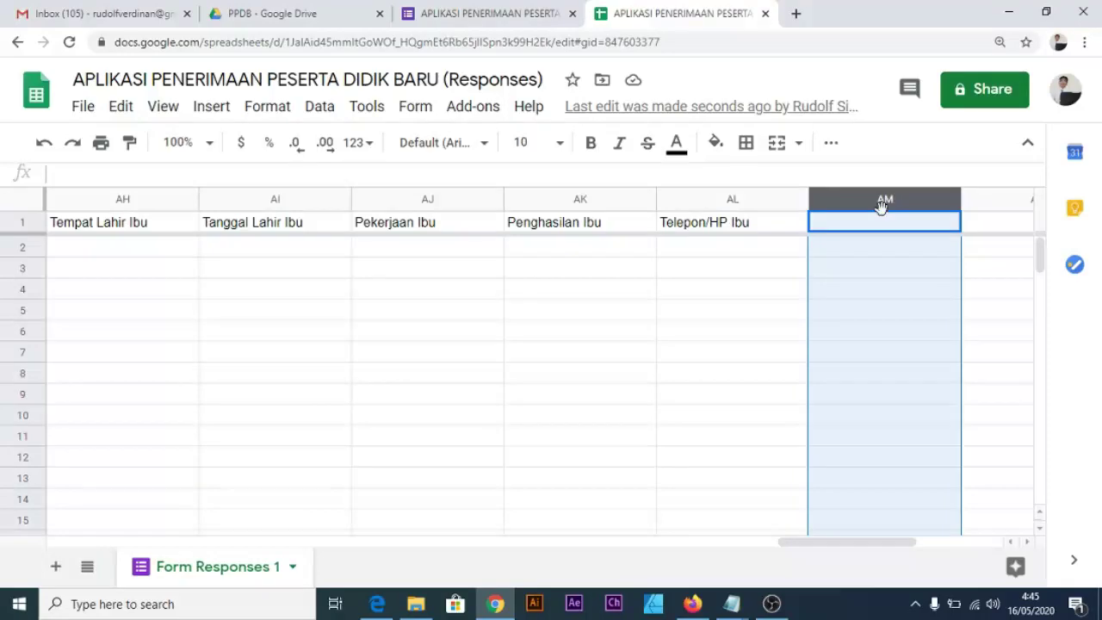
{"action": "left_click", "coordinate": [733, 603]}
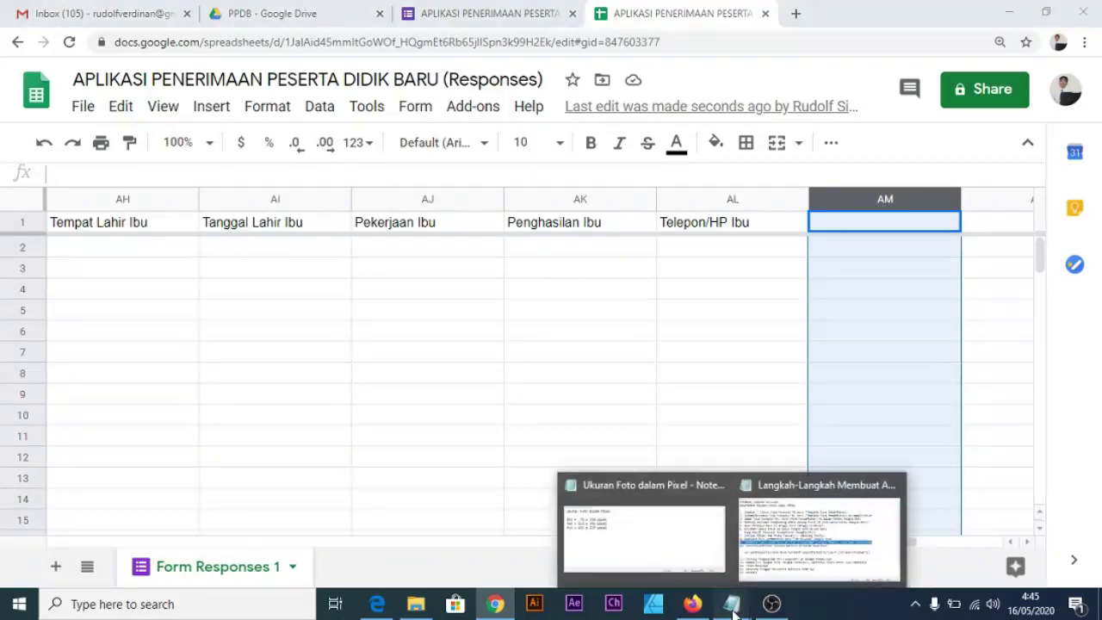
{"action": "left_click", "coordinate": [776, 558]}
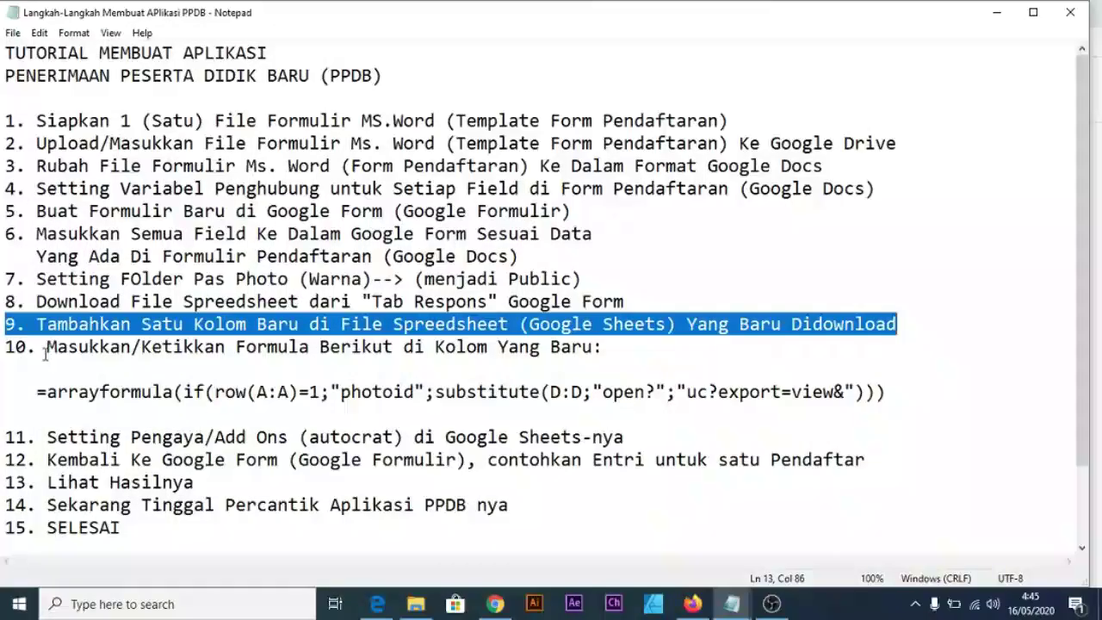
Copy step 10's photoid =arrayformula line from the Notepad tutorial and return to the spreadsheet.
{"action": "left_click_drag", "start_coordinate": [6, 346], "coordinate": [615, 352]}
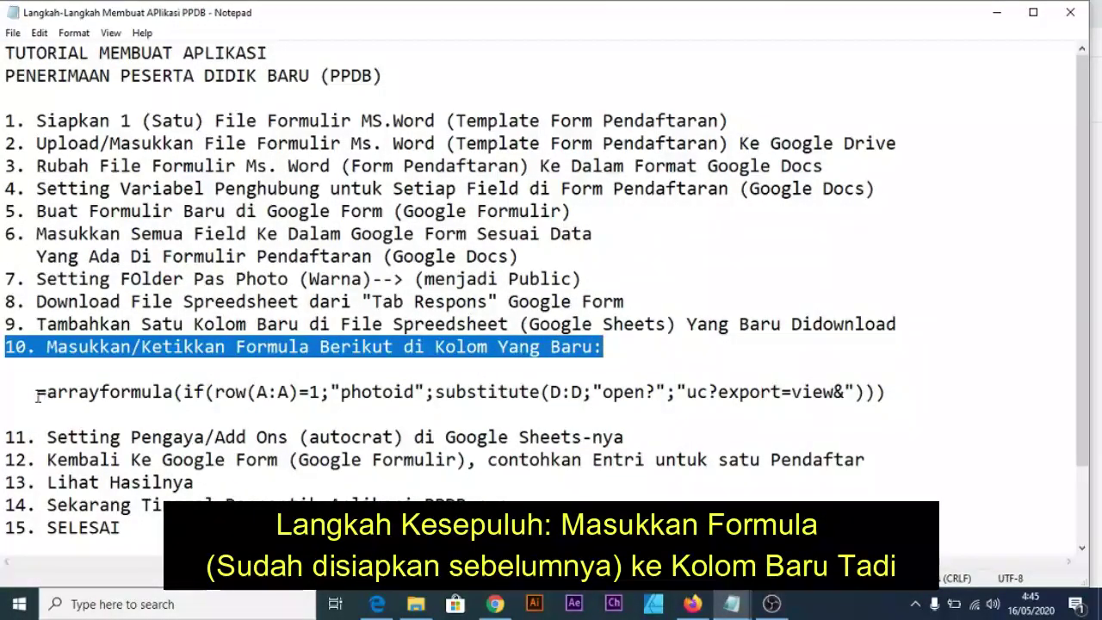
{"action": "left_click_drag", "start_coordinate": [36, 393], "coordinate": [892, 397]}
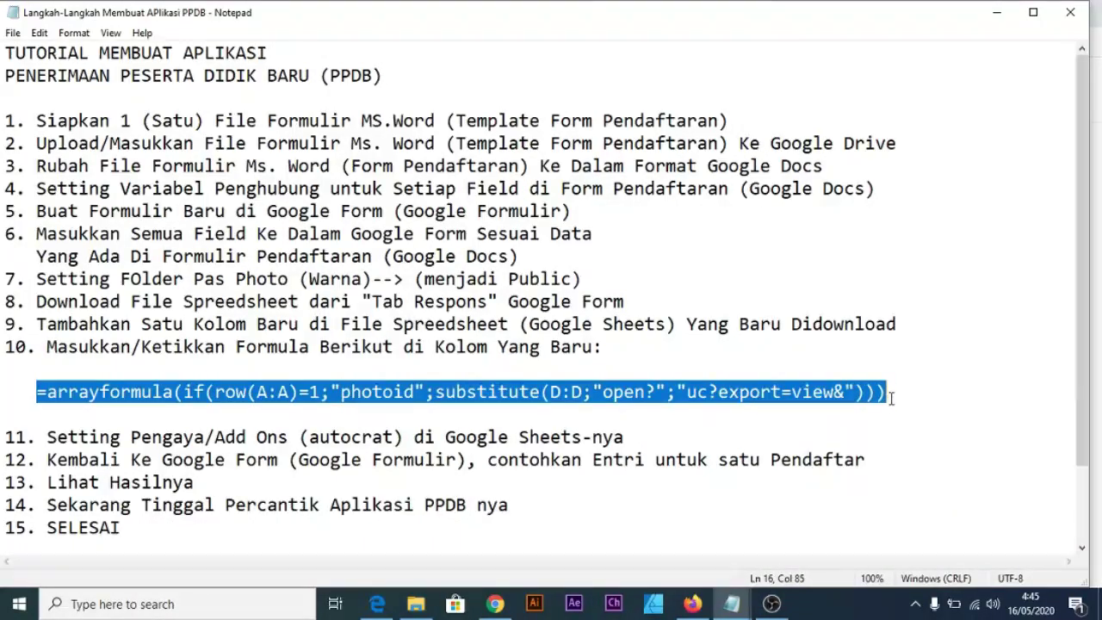
{"action": "right_click", "coordinate": [815, 393]}
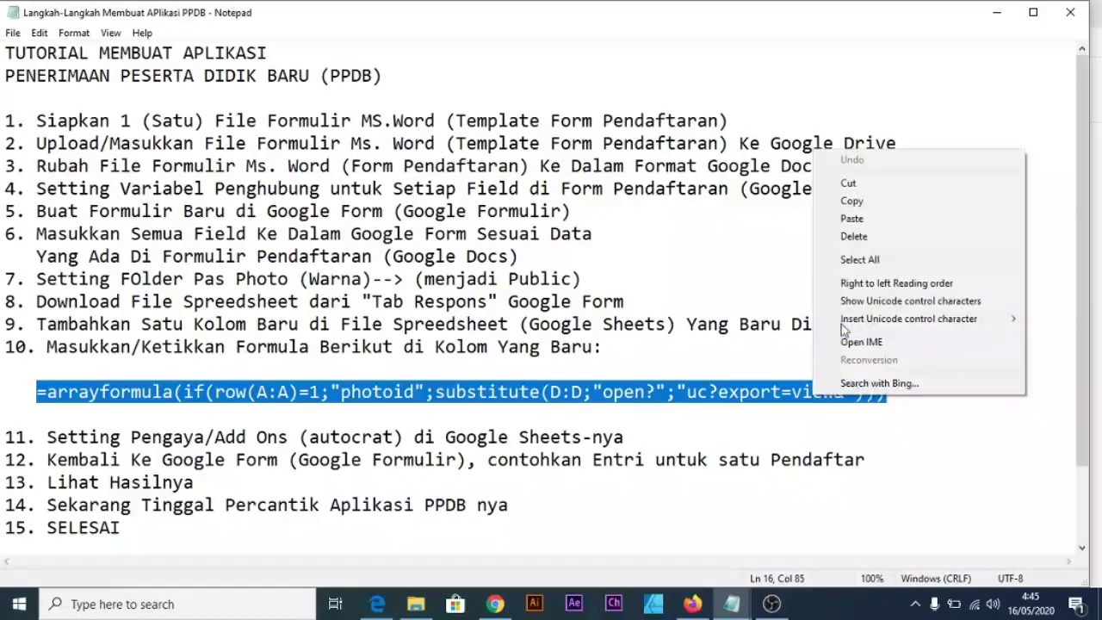
{"action": "left_click", "coordinate": [849, 200]}
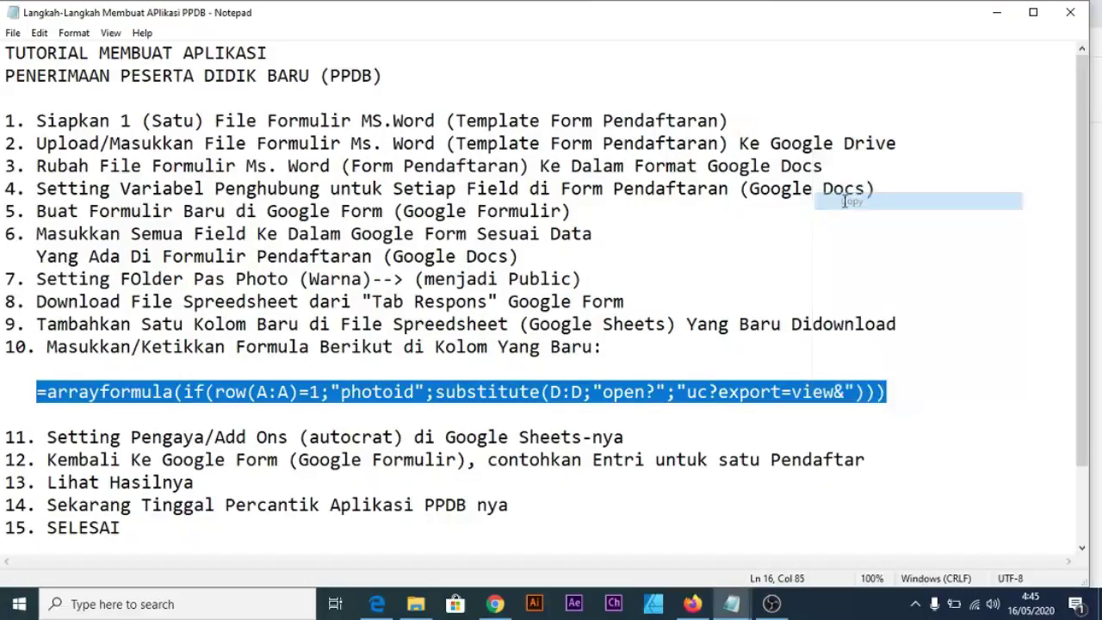
{"action": "left_click", "coordinate": [496, 604]}
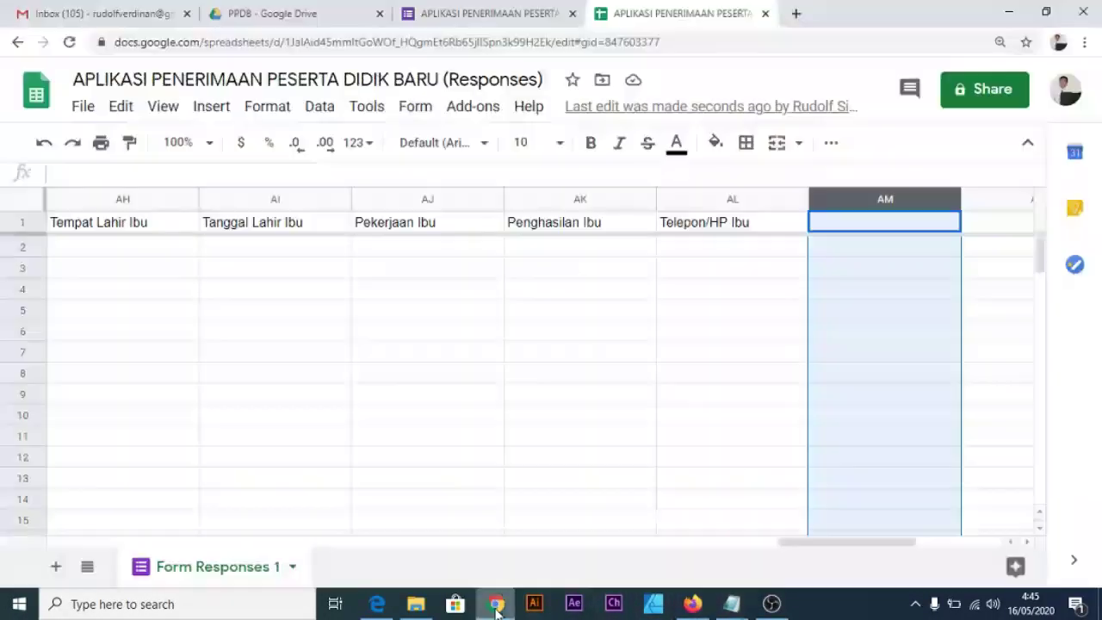
Paste the photoid arrayformula into cell AM1 and start editing its D:D range.
{"action": "left_click", "coordinate": [861, 226]}
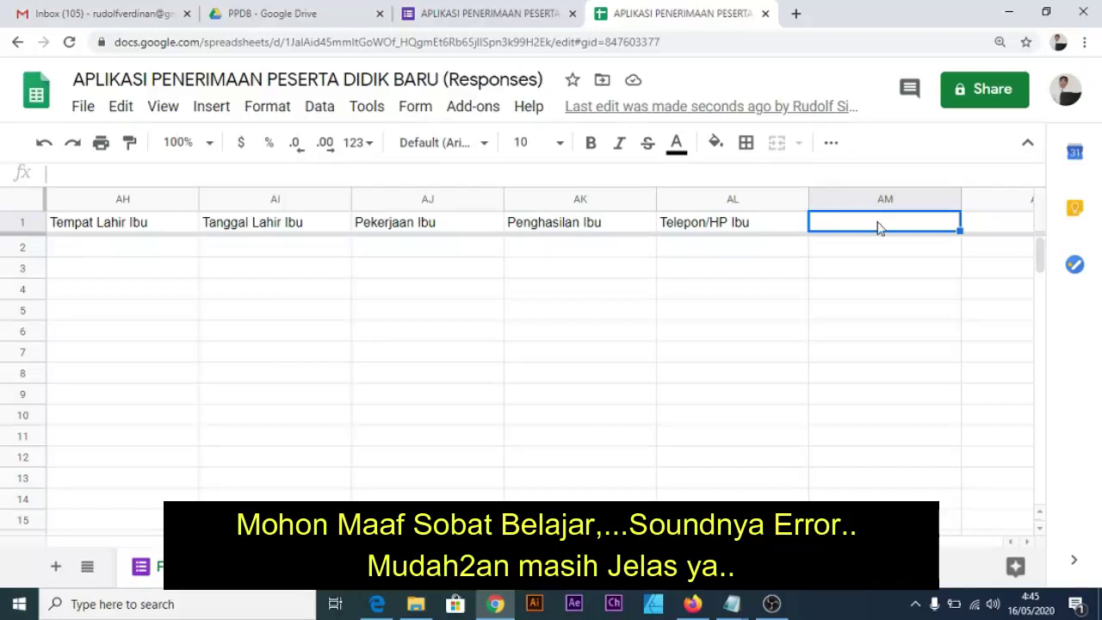
{"action": "type", "text": "=arrayformula(if(row(A:A)=1,\"photoid\",substitute(D:D,\"open?\",\"uc?export=view&\")))"}
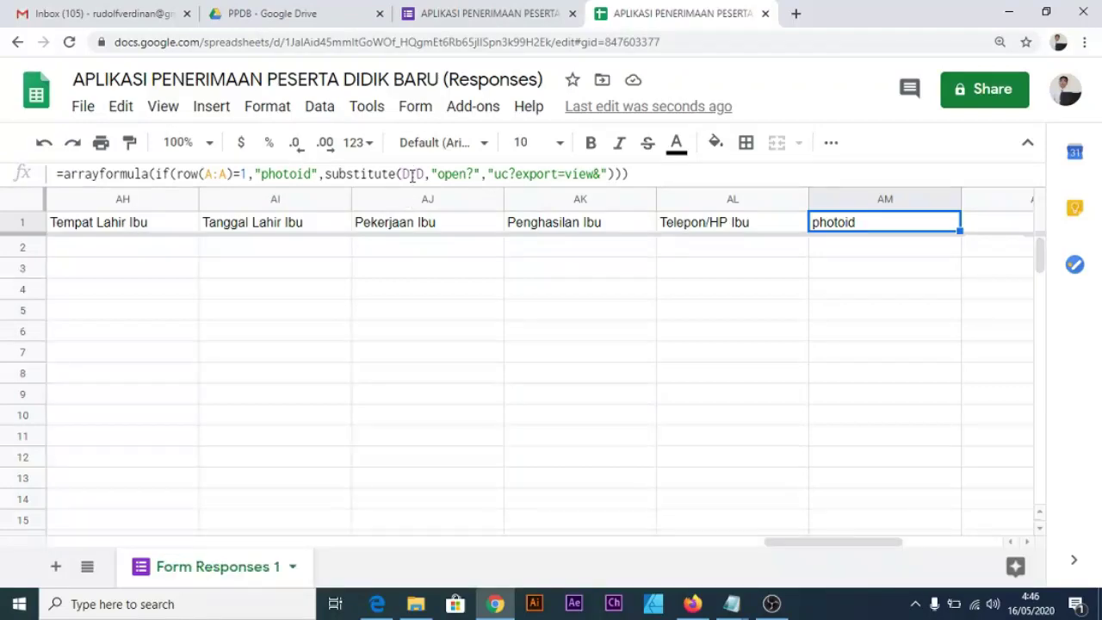
{"action": "key", "text": "ctrl+plus"}
{"action": "key", "text": "ctrl+plus"}
{"action": "key", "text": "ctrl+plus"}
{"action": "key", "text": "ctrl+plus"}
{"action": "key", "text": "ctrl+plus"}
{"action": "key", "text": "ctrl+plus"}
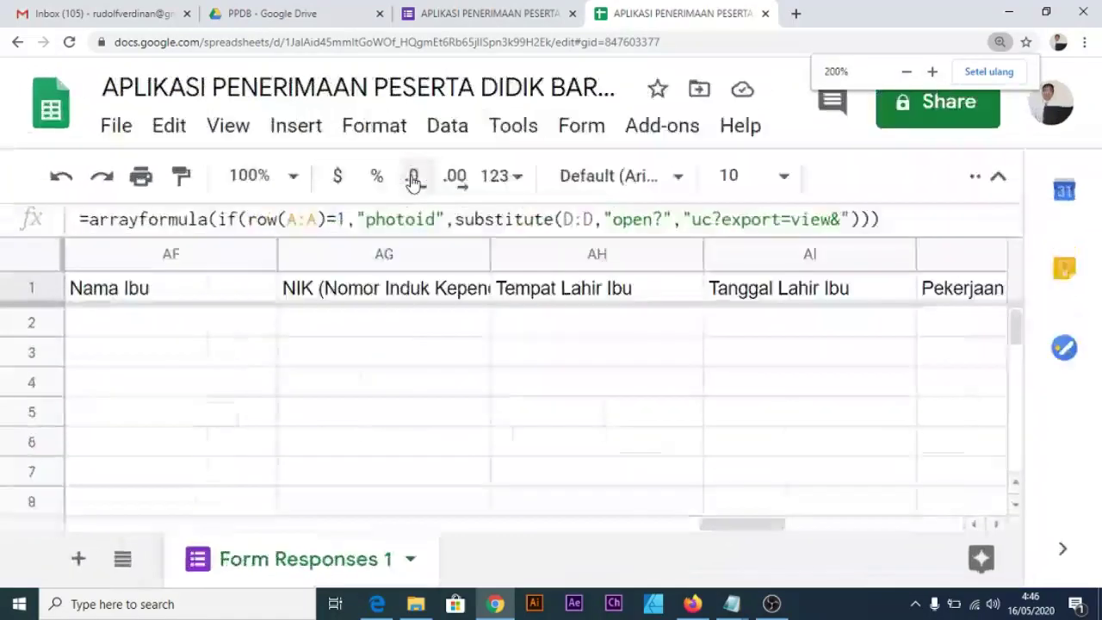
{"action": "key", "text": "ctrl+minus"}
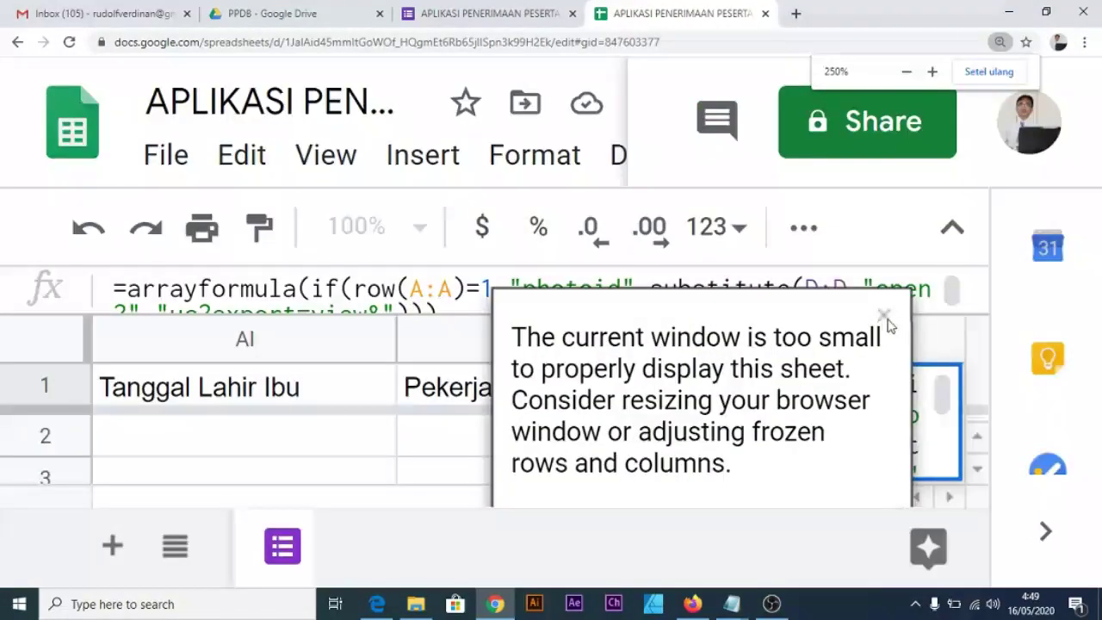
{"action": "left_click", "coordinate": [888, 317]}
{"action": "left_click", "coordinate": [816, 289]}
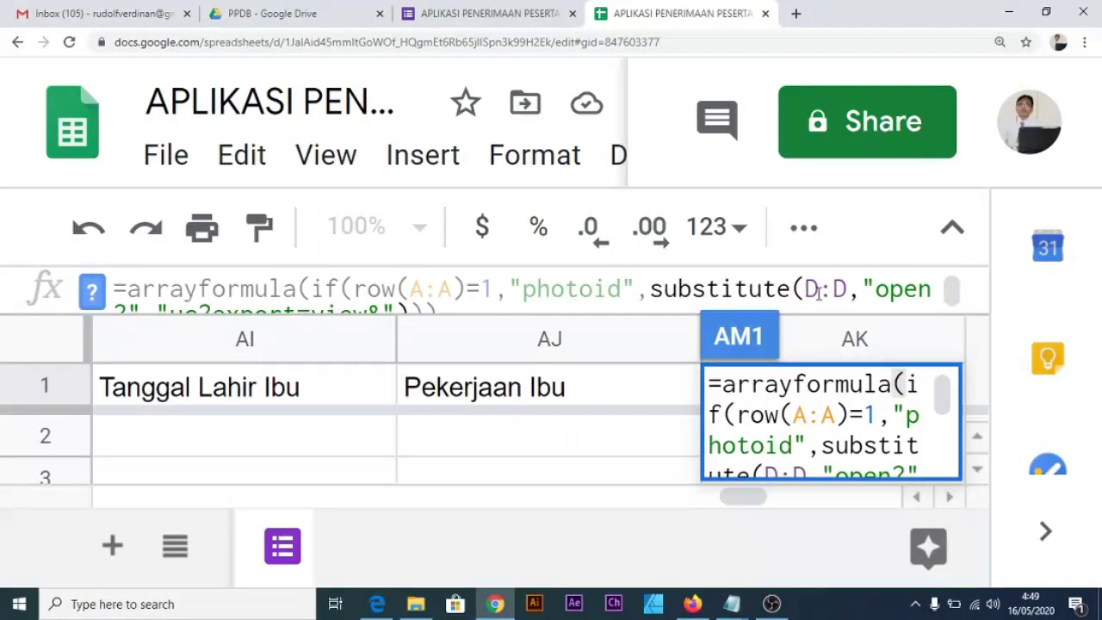
{"action": "key", "text": "ctrl+minus"}
{"action": "key", "text": "ctrl+minus"}
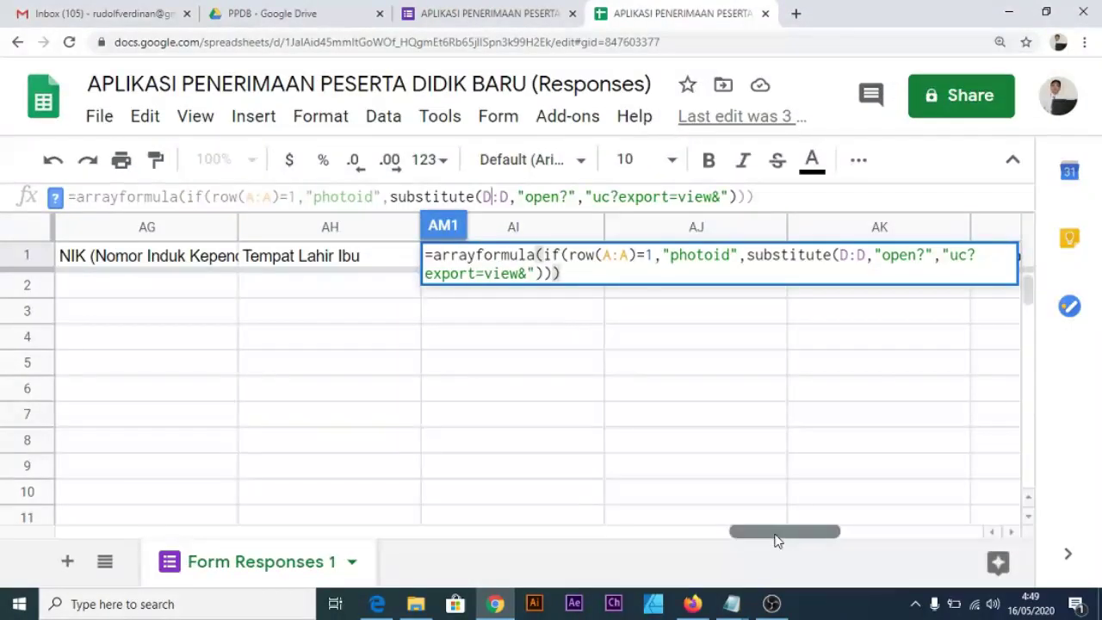
Change the AM1 formula's substitute() range from D:D to B:B and commit it.
{"action": "left_click_drag", "start_coordinate": [777, 541], "coordinate": [122, 525]}
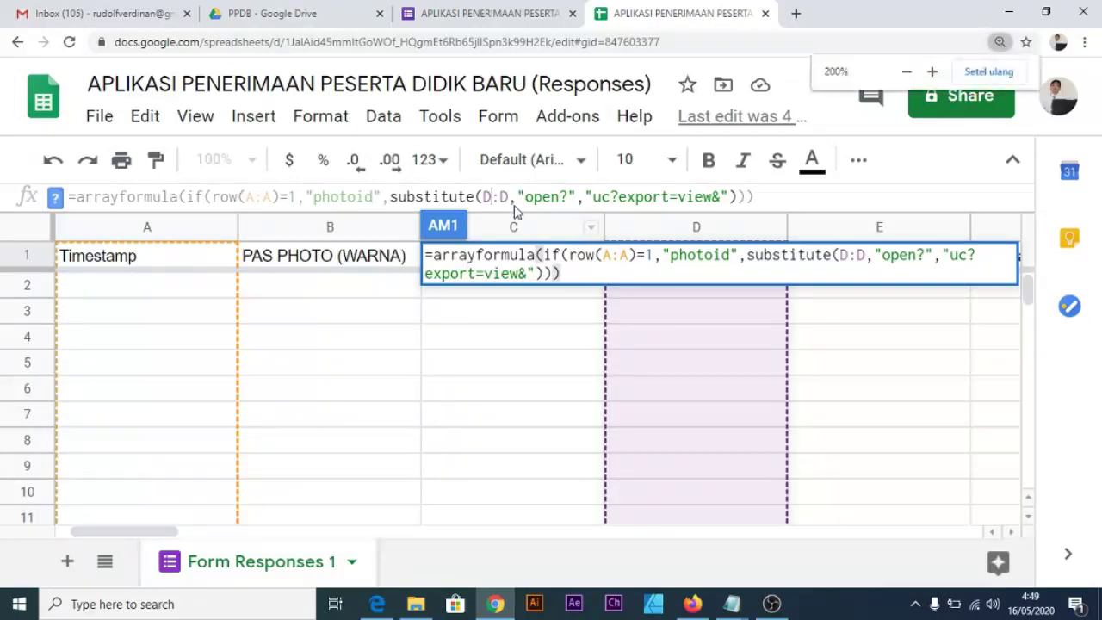
{"action": "key", "text": "ctrl+plus"}
{"action": "left_click", "coordinate": [656, 243]}
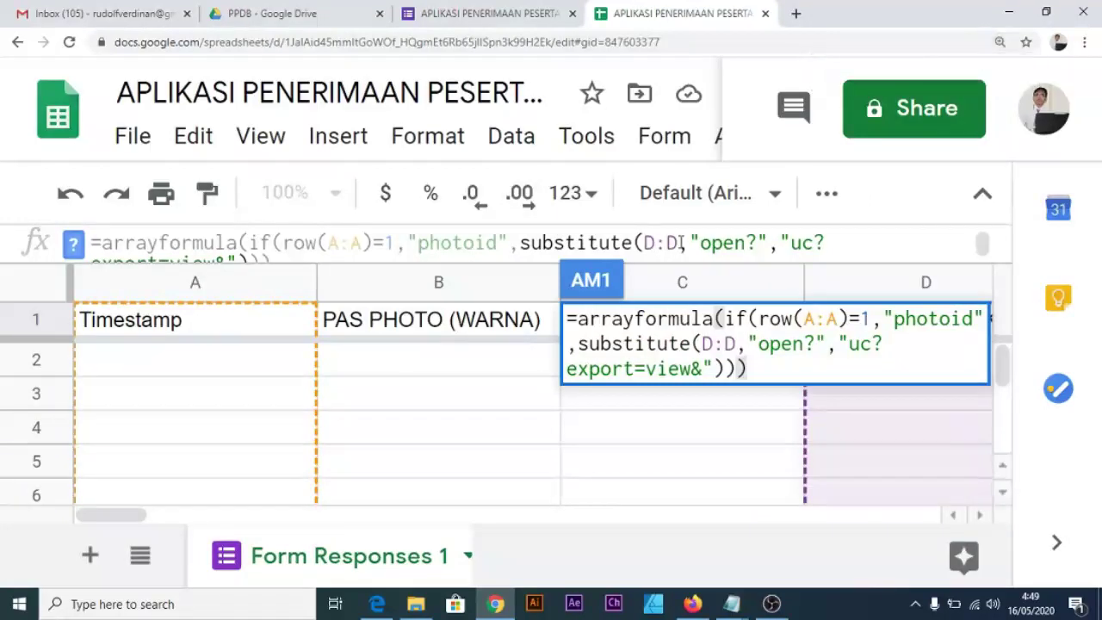
{"action": "key", "text": "BackSpace"}
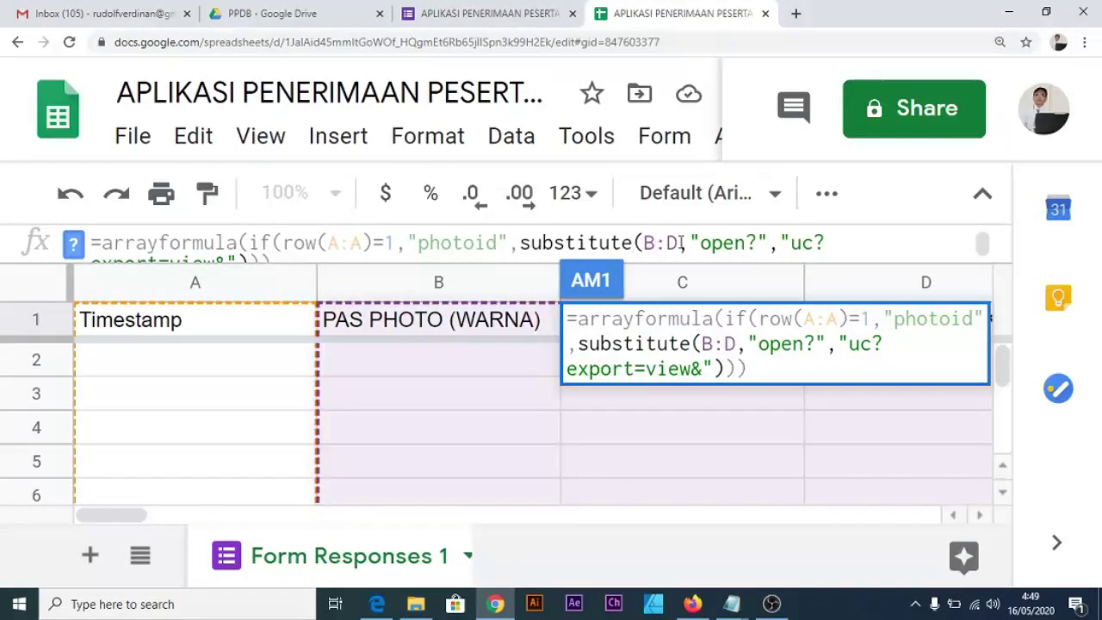
{"action": "key", "text": "BackSpace"}
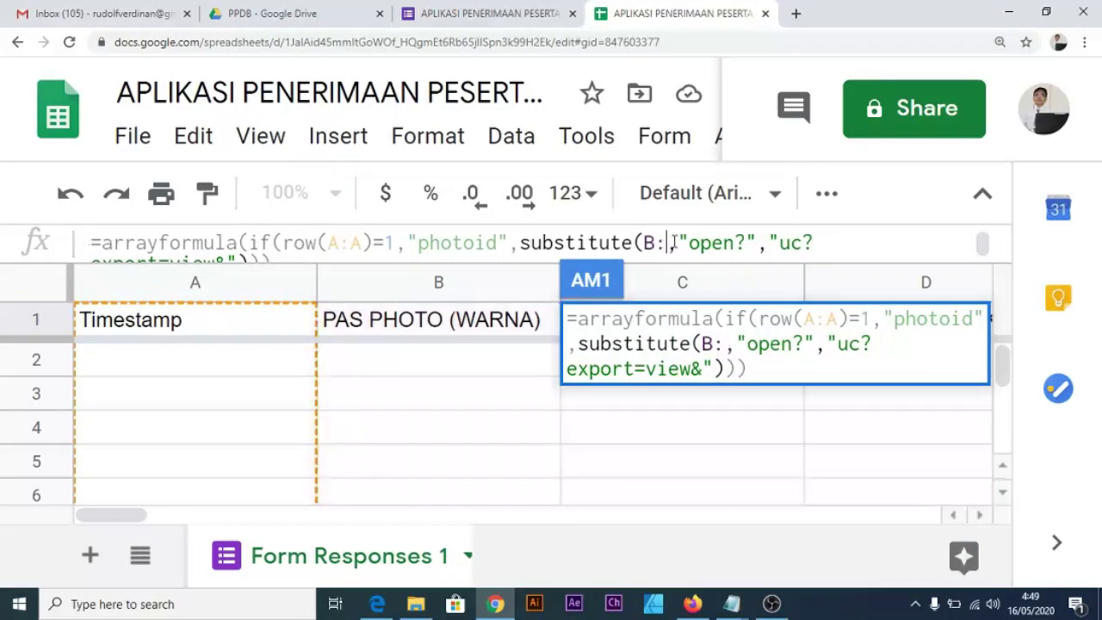
{"action": "type", "text": "B"}
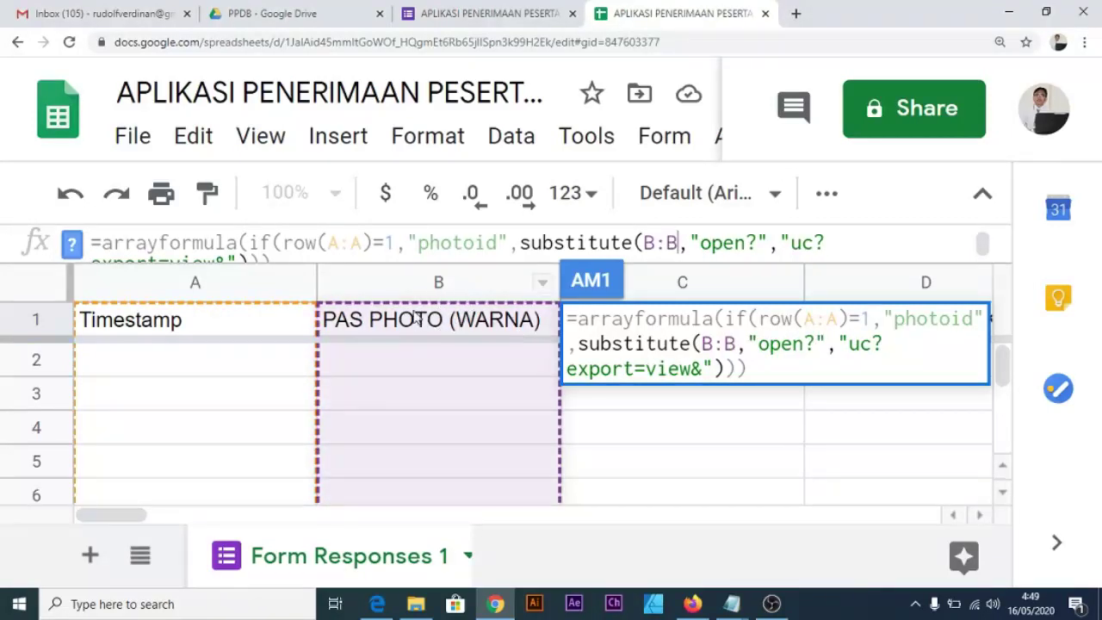
{"action": "scroll", "coordinate": [439, 343], "scroll_direction": "down", "scroll_amount": 1}
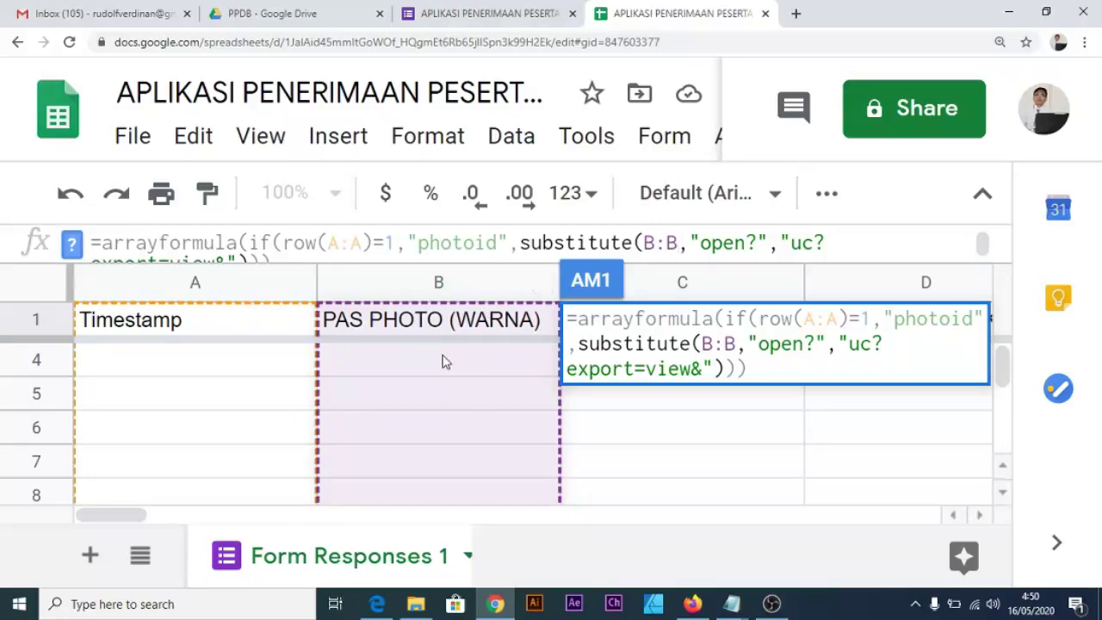
{"action": "key", "text": "Return"}
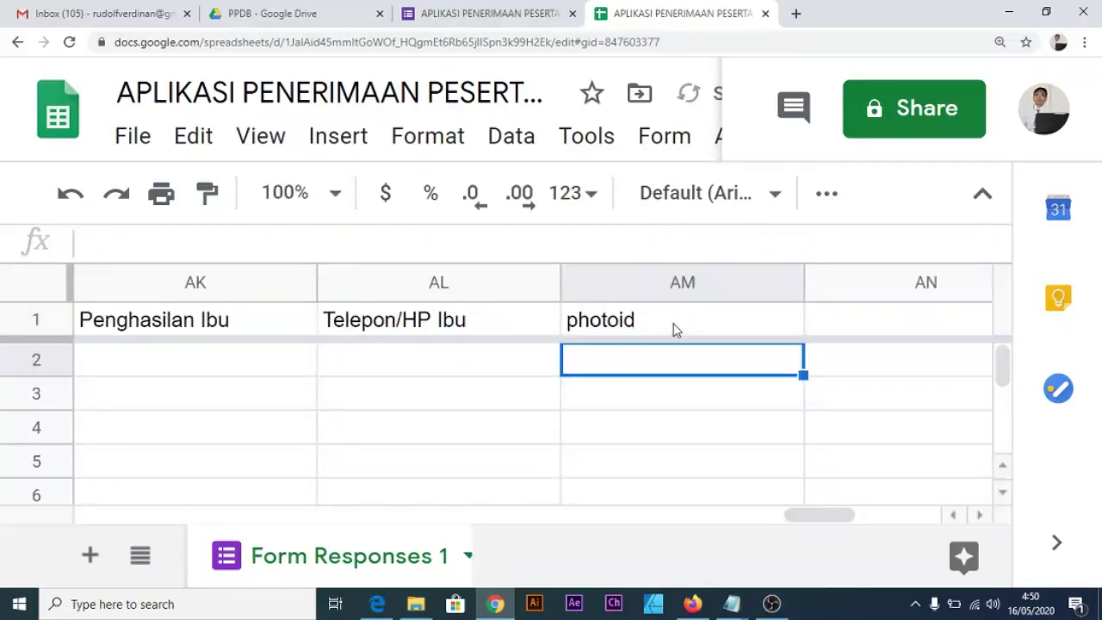
Inspect the committed photoid formula in AM1, confirm AM2 is empty, and reset zoom.
{"action": "scroll", "coordinate": [675, 326], "scroll_direction": "down", "scroll_amount": 2}
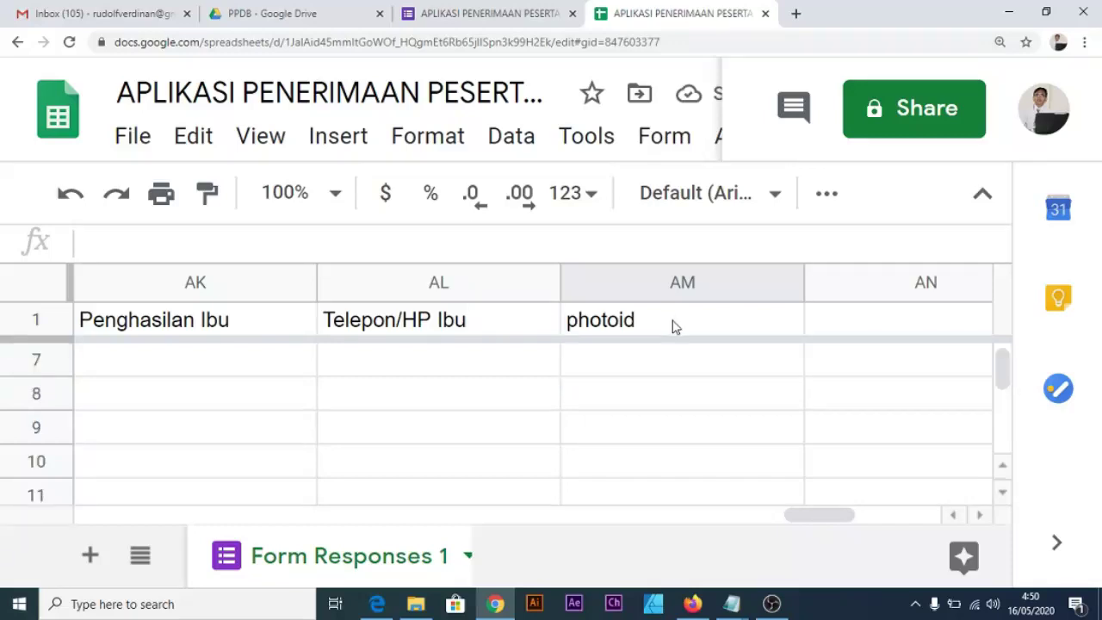
{"action": "left_click", "coordinate": [674, 326]}
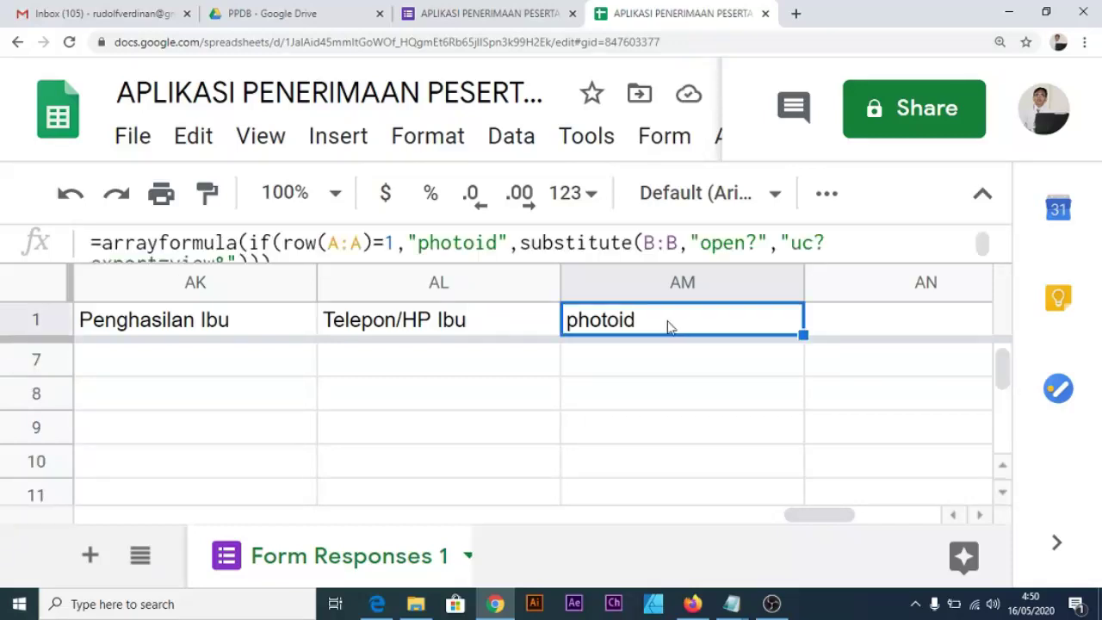
{"action": "scroll", "coordinate": [670, 328], "scroll_direction": "down", "scroll_amount": 1}
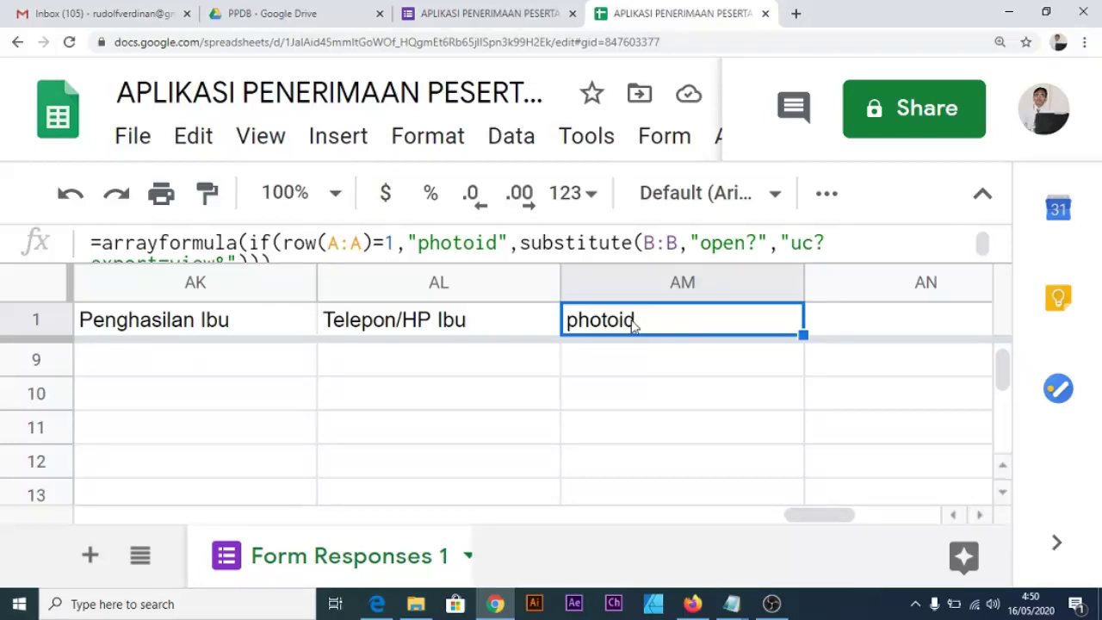
{"action": "left_click_drag", "start_coordinate": [500, 243], "coordinate": [421, 242]}
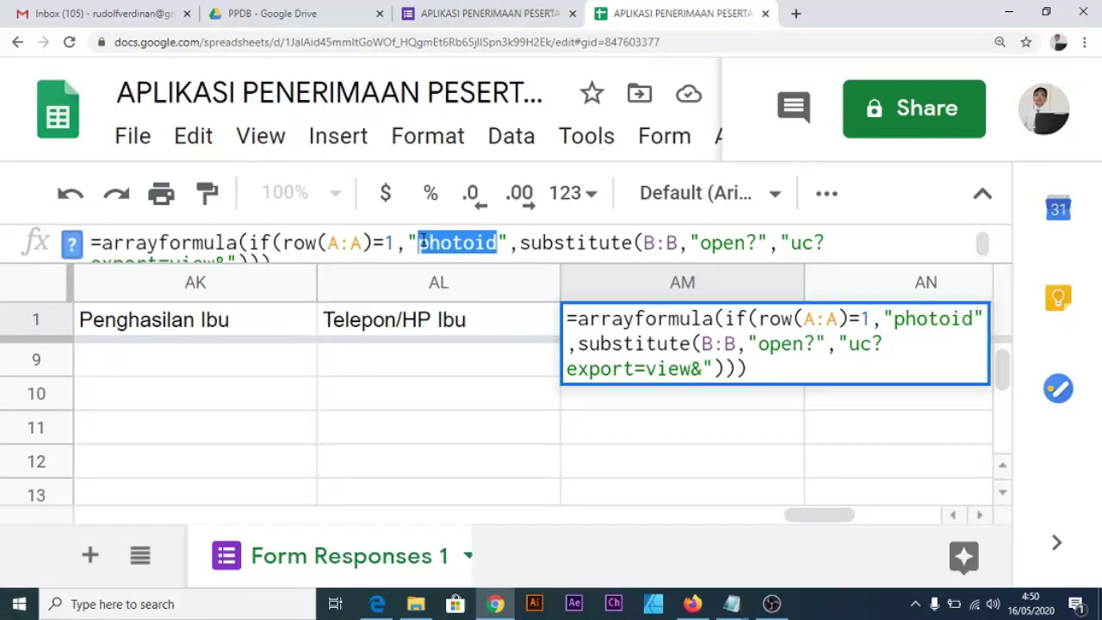
{"action": "key", "text": "Return"}
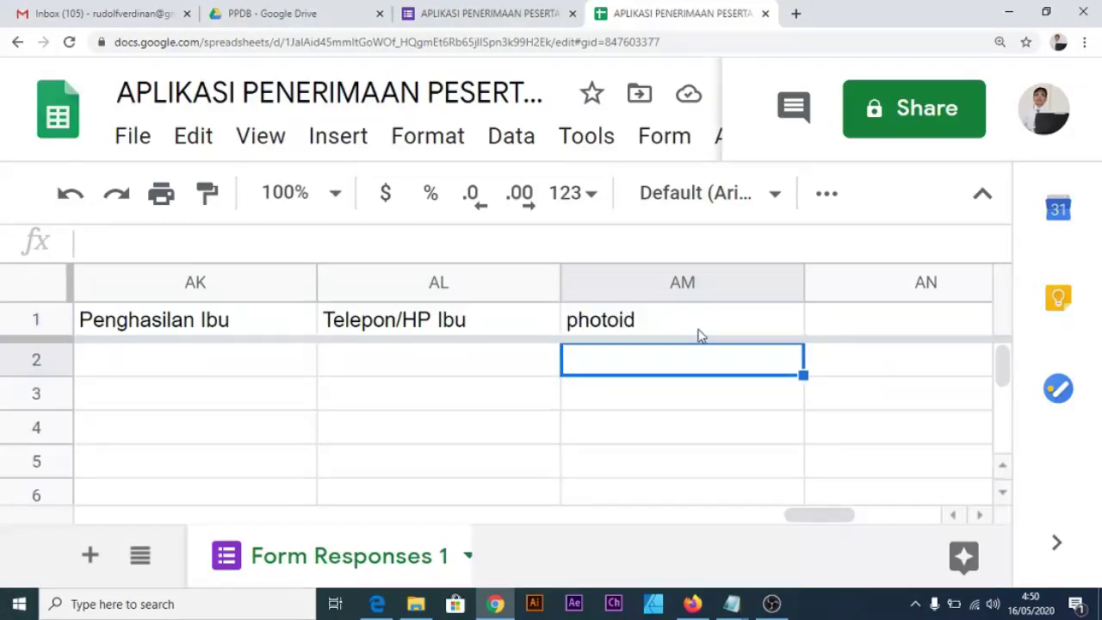
{"action": "left_click", "coordinate": [685, 330]}
{"action": "left_click", "coordinate": [679, 360]}
{"action": "scroll", "coordinate": [679, 360], "scroll_direction": "down", "scroll_amount": 4}
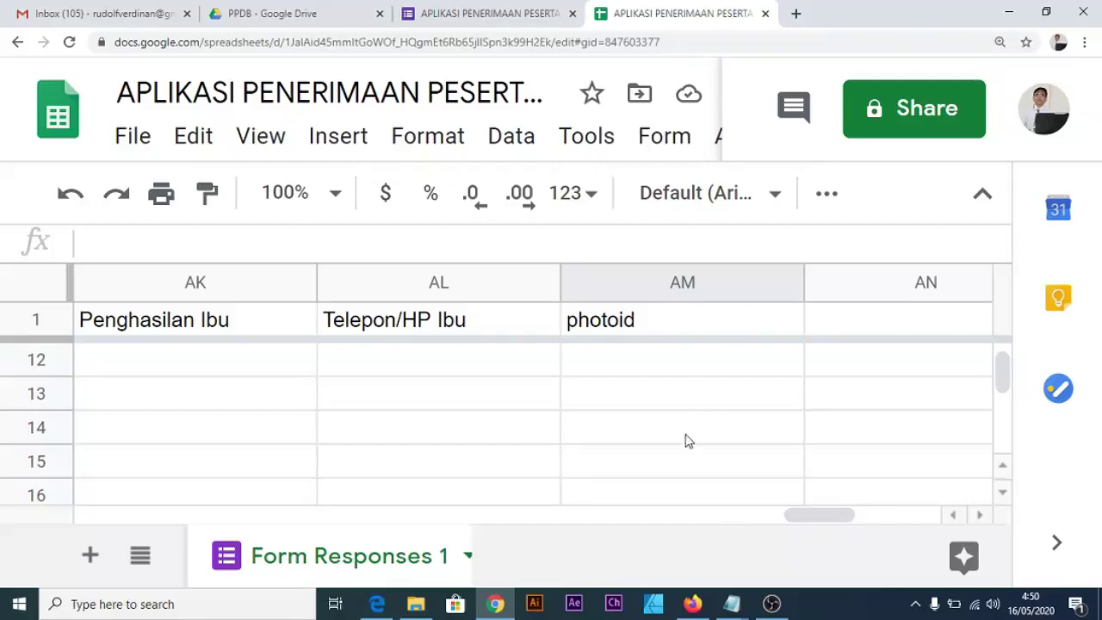
{"action": "key", "text": "ctrl+0"}
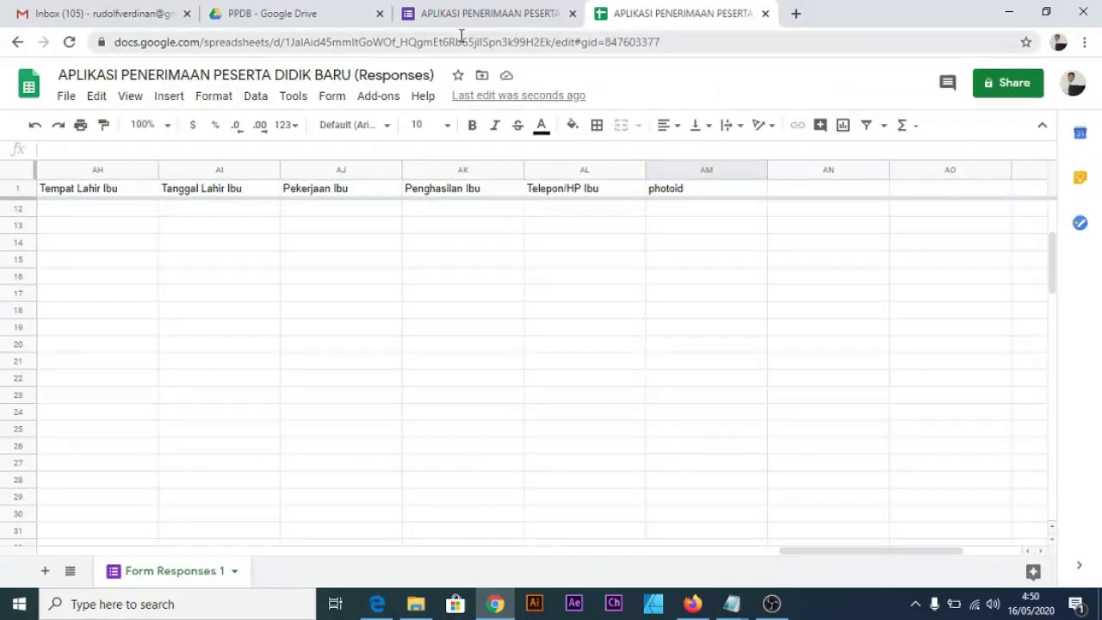
Check the form's questions and the responses sheet, then go to the PPDB Drive folder.
{"action": "left_click", "coordinate": [492, 16]}
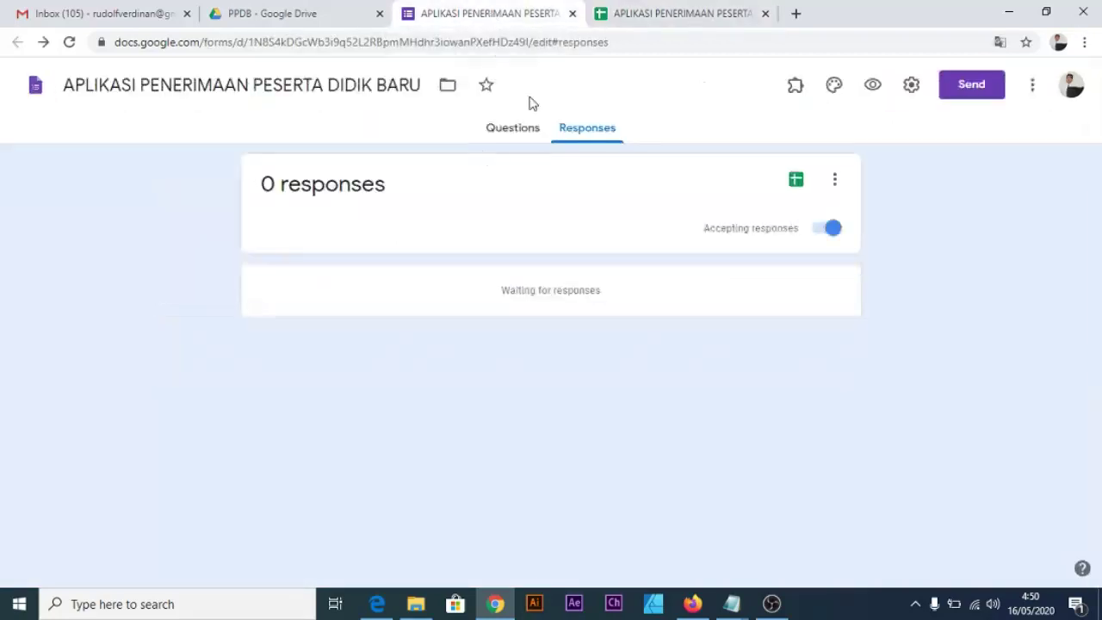
{"action": "left_click", "coordinate": [489, 131]}
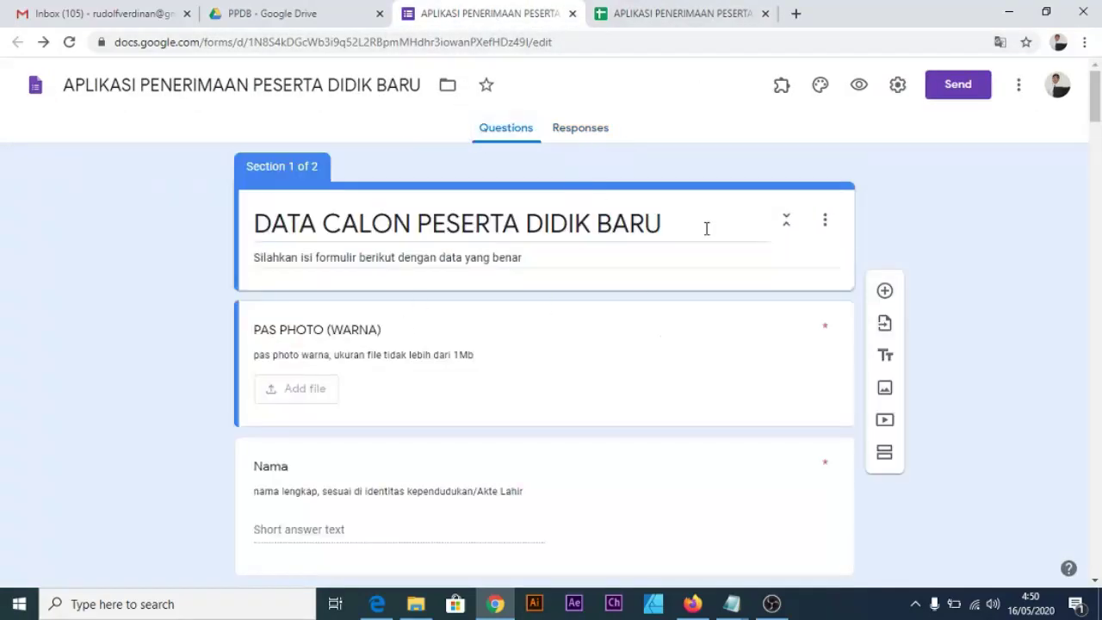
{"action": "left_click", "coordinate": [659, 21]}
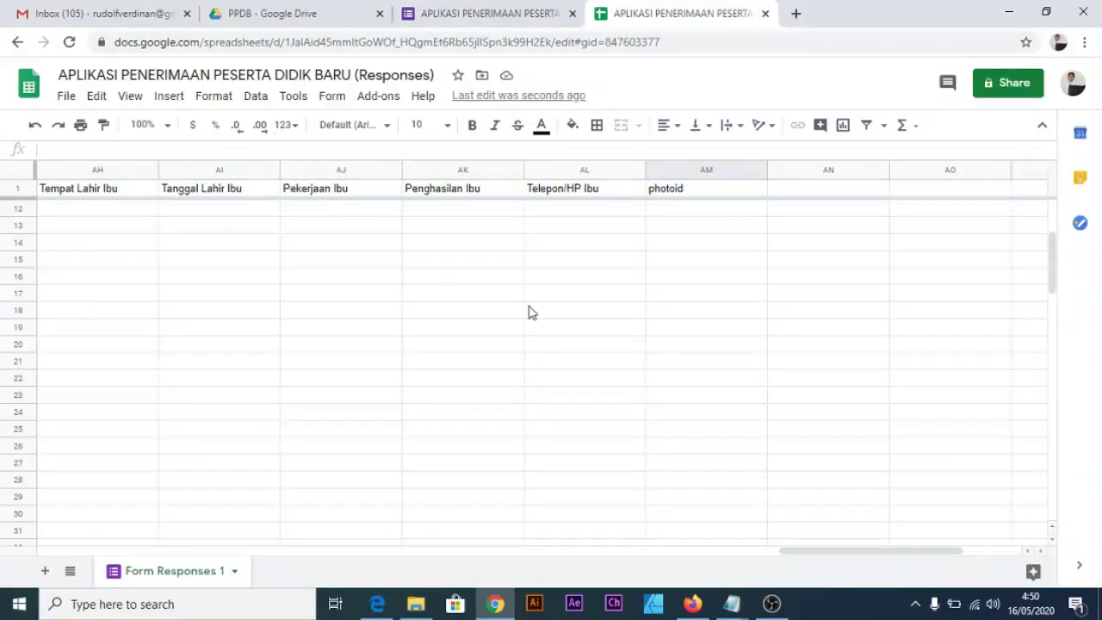
{"action": "left_click", "coordinate": [325, 18]}
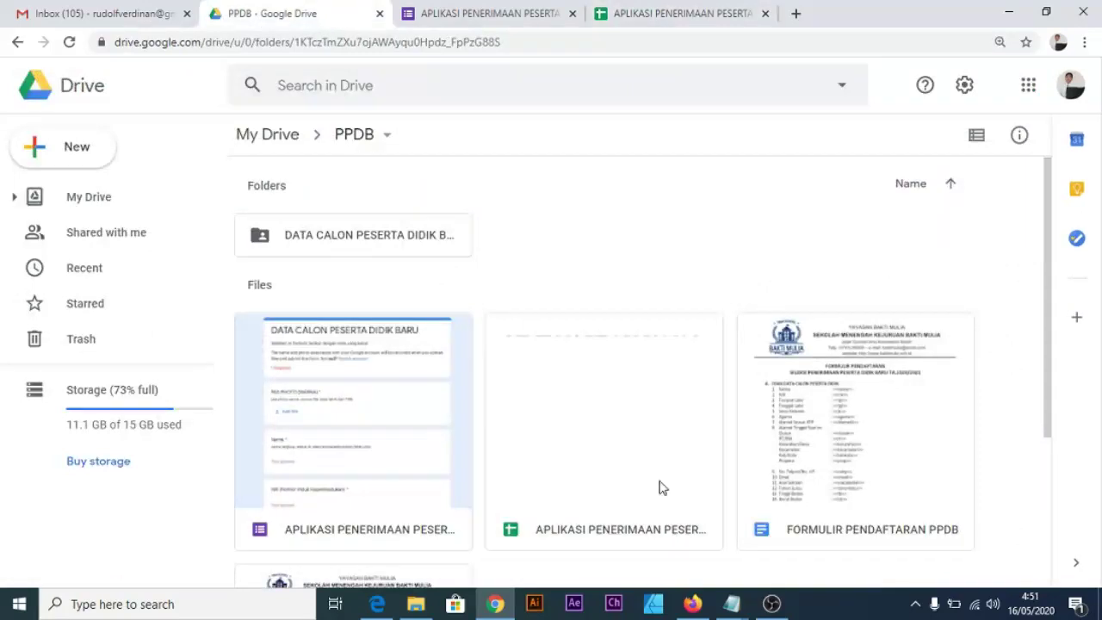
Open the FORMULIR PENDAFTARAN PPDB template and compare it with the registration form.
{"action": "scroll", "coordinate": [872, 380], "scroll_direction": "down", "scroll_amount": 1}
{"action": "double_click", "coordinate": [871, 372]}
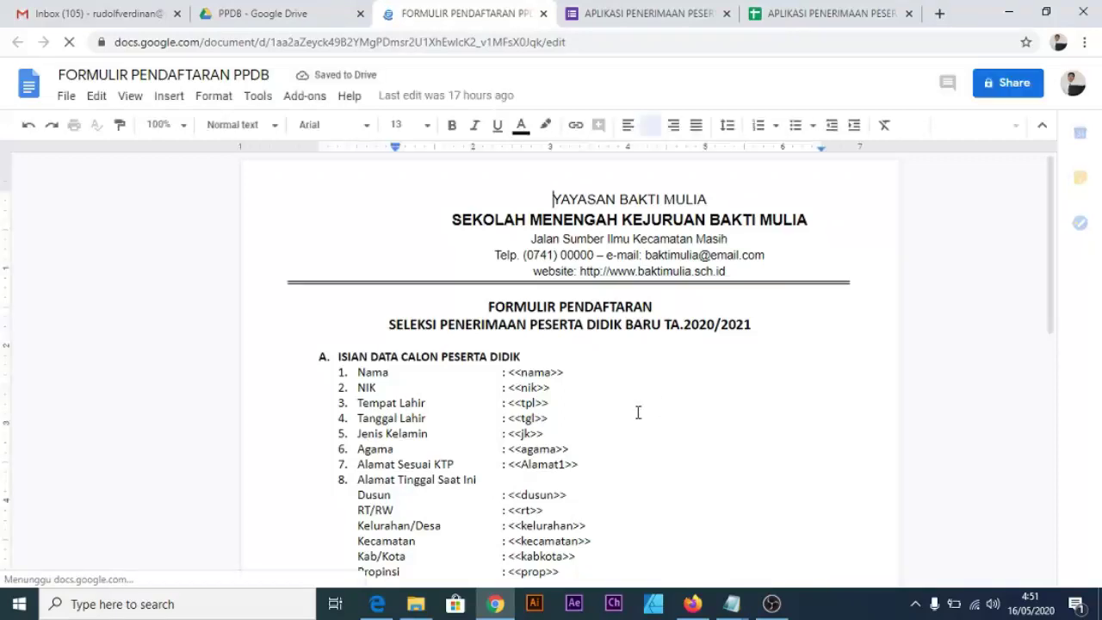
{"action": "scroll", "coordinate": [620, 358], "scroll_direction": "down", "scroll_amount": 2}
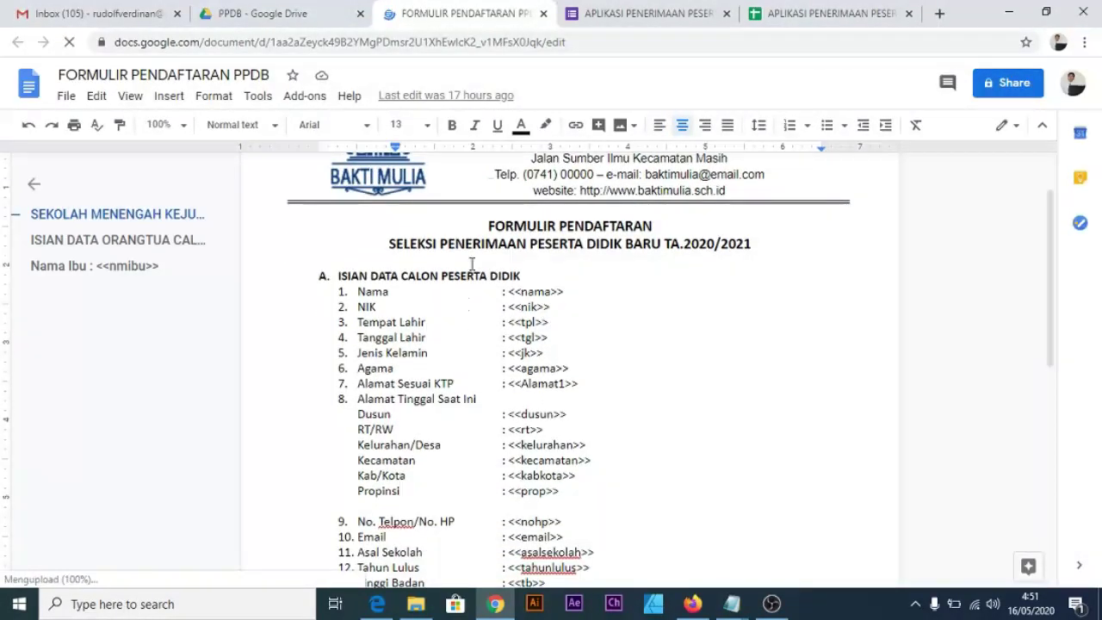
{"action": "left_click", "coordinate": [626, 21]}
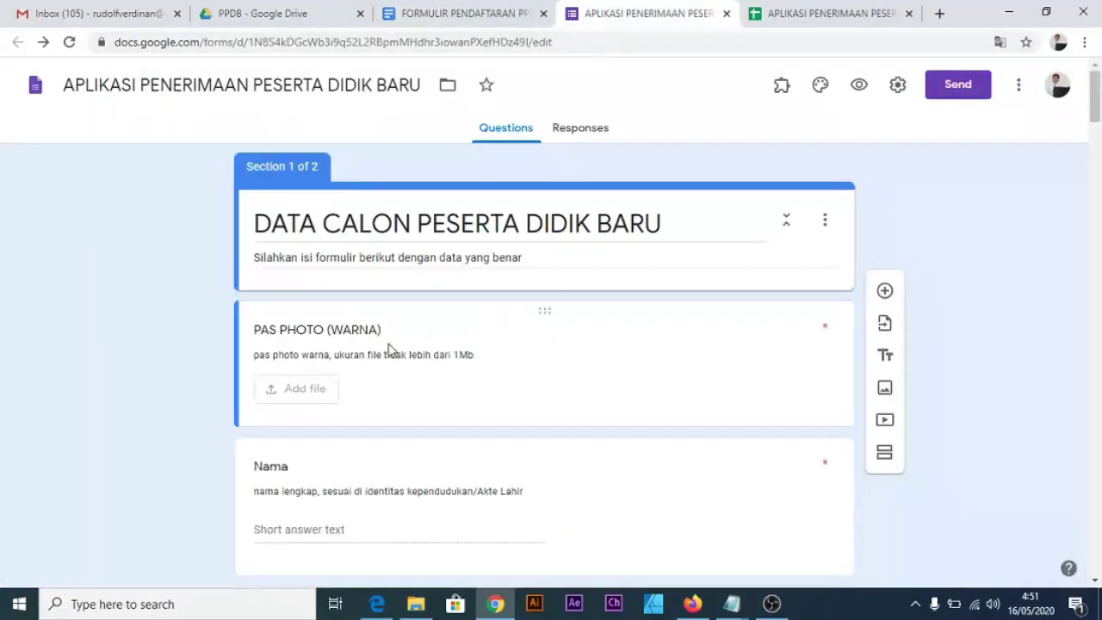
{"action": "scroll", "coordinate": [392, 352], "scroll_direction": "down", "scroll_amount": 2}
{"action": "scroll", "coordinate": [391, 356], "scroll_direction": "up", "scroll_amount": 2}
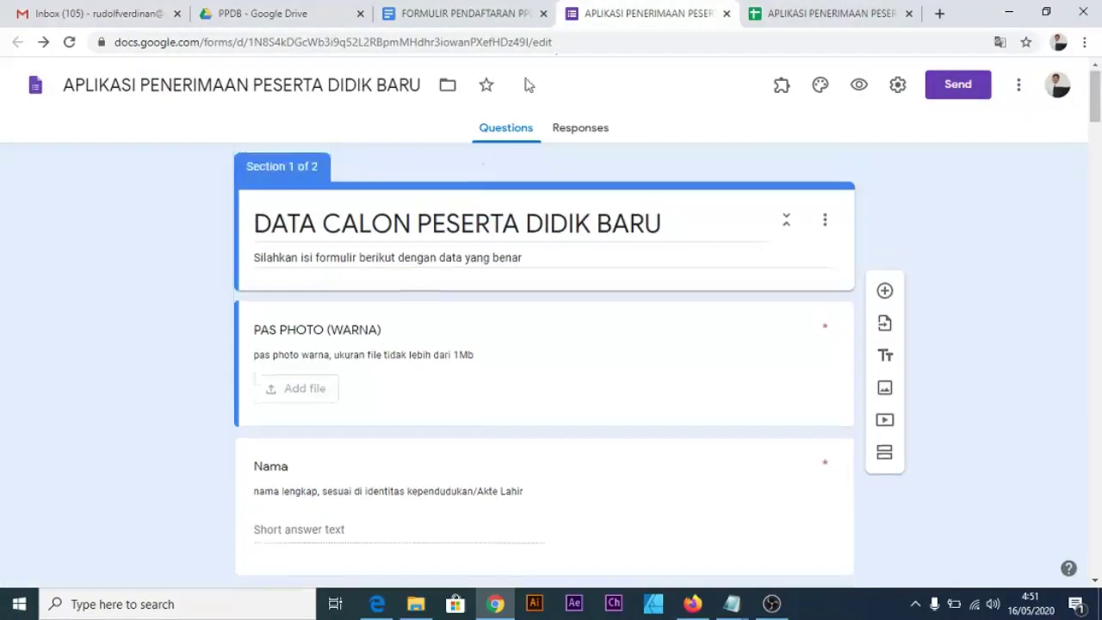
Compare the template's <<field>> placeholders against the responses spreadsheet columns.
{"action": "left_click", "coordinate": [782, 19]}
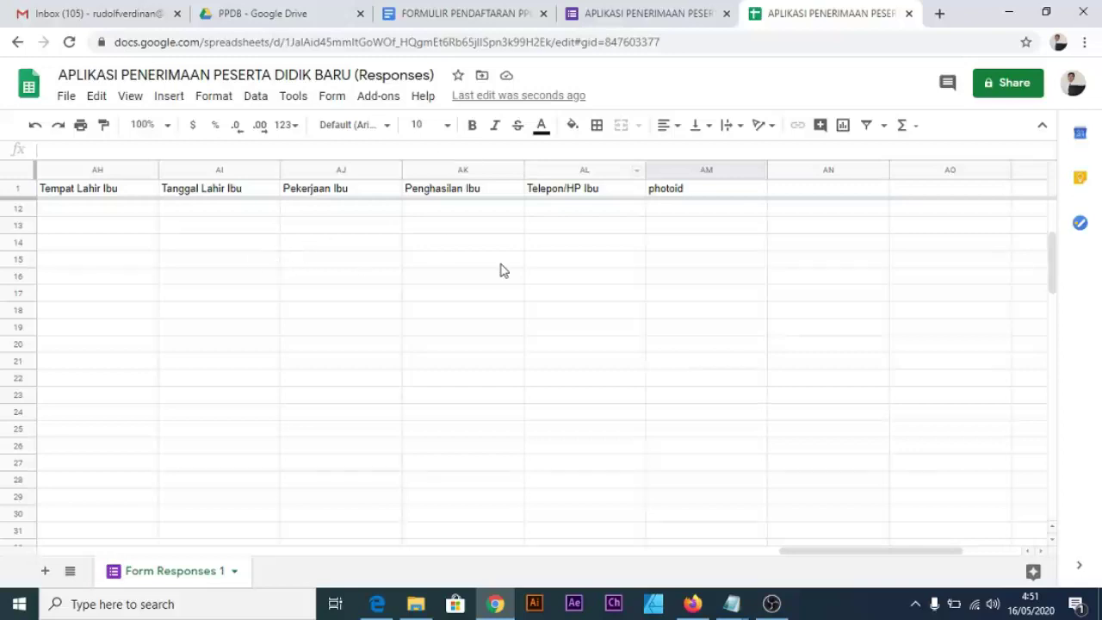
{"action": "left_click", "coordinate": [484, 21]}
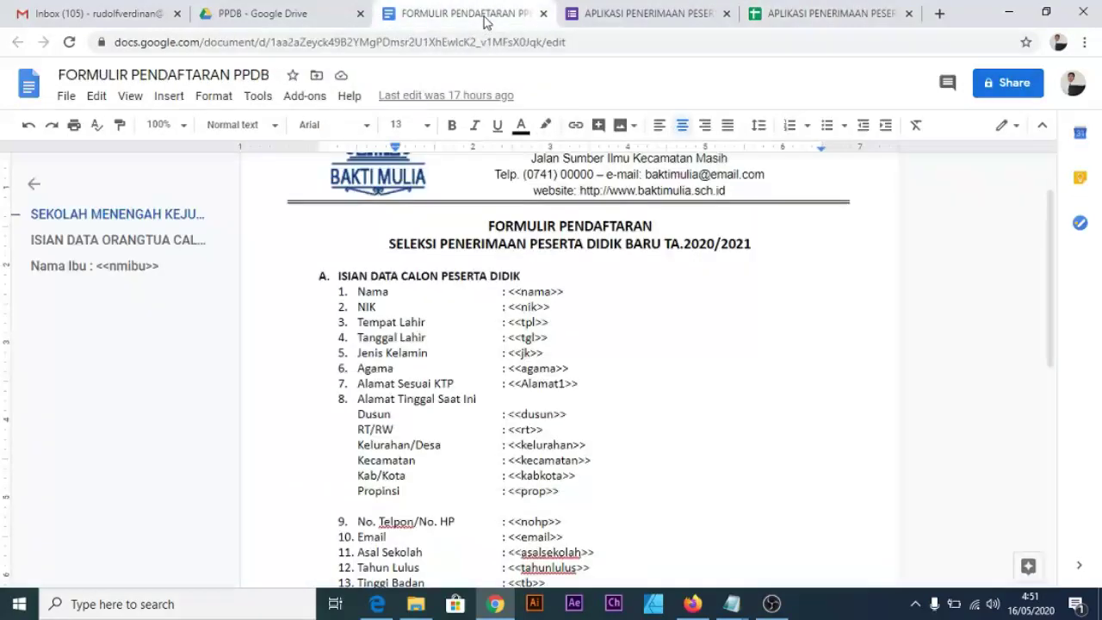
{"action": "scroll", "coordinate": [617, 263], "scroll_direction": "up", "scroll_amount": 1}
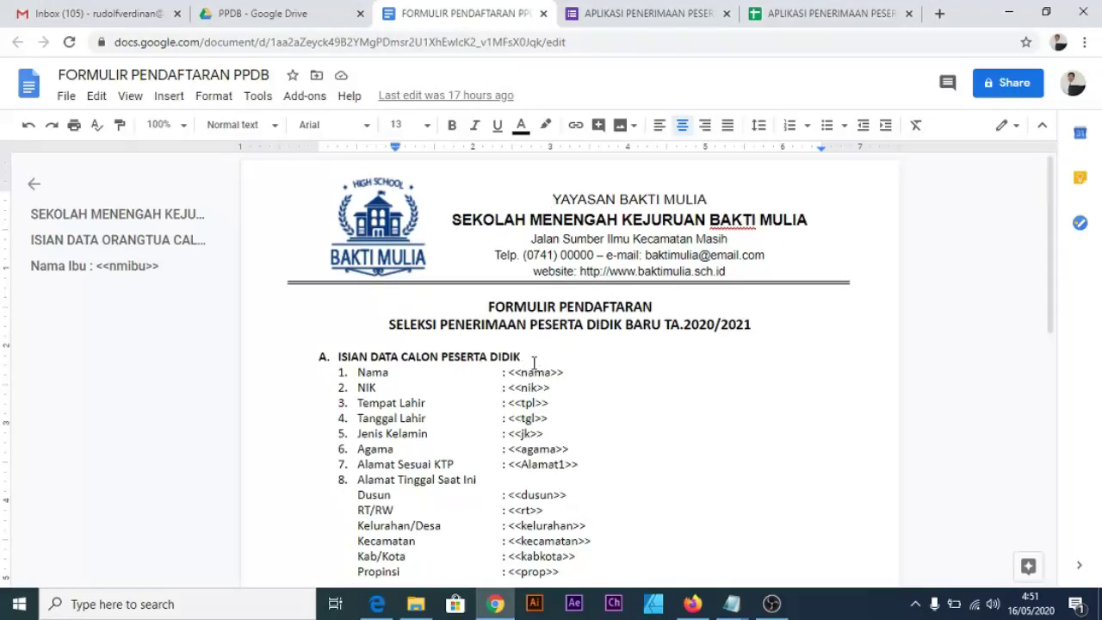
{"action": "scroll", "coordinate": [521, 418], "scroll_direction": "down", "scroll_amount": 8}
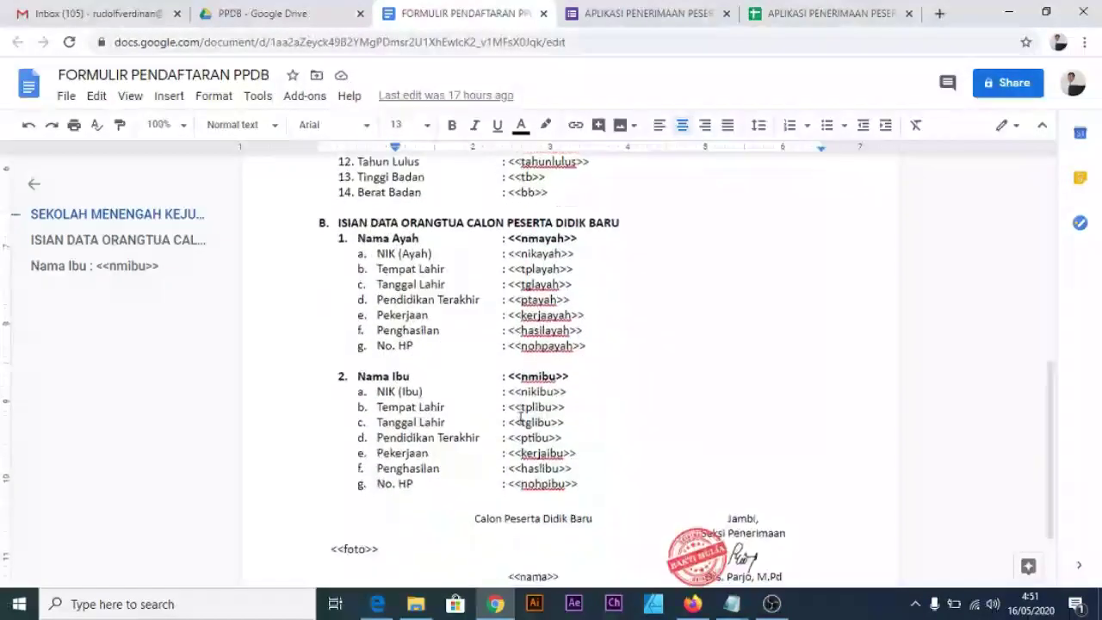
{"action": "scroll", "coordinate": [520, 419], "scroll_direction": "up", "scroll_amount": 8}
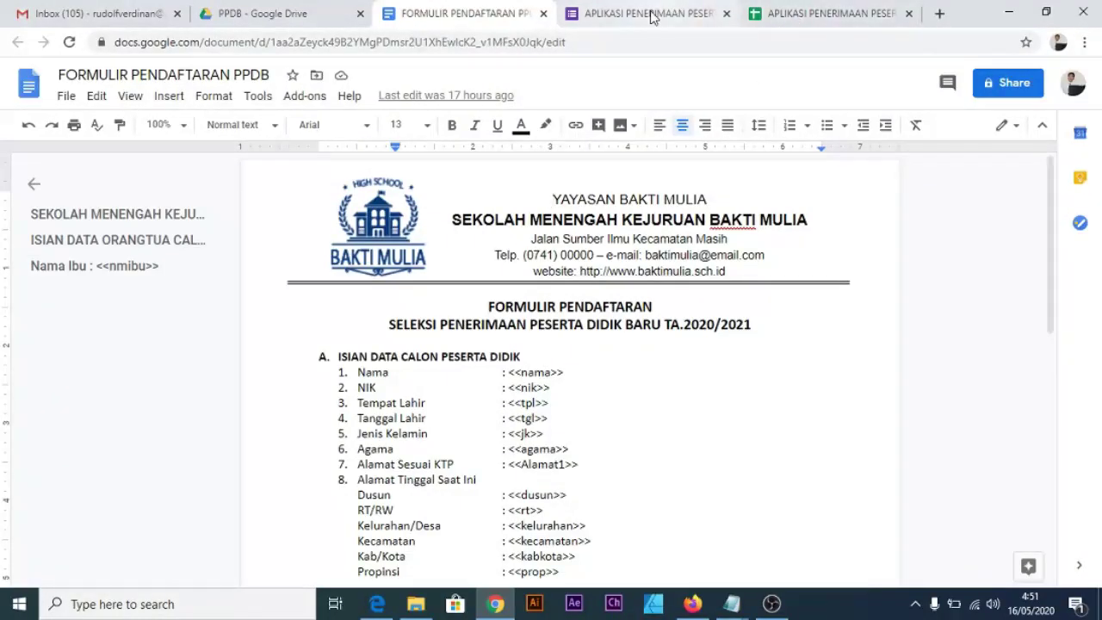
{"action": "left_click", "coordinate": [779, 14]}
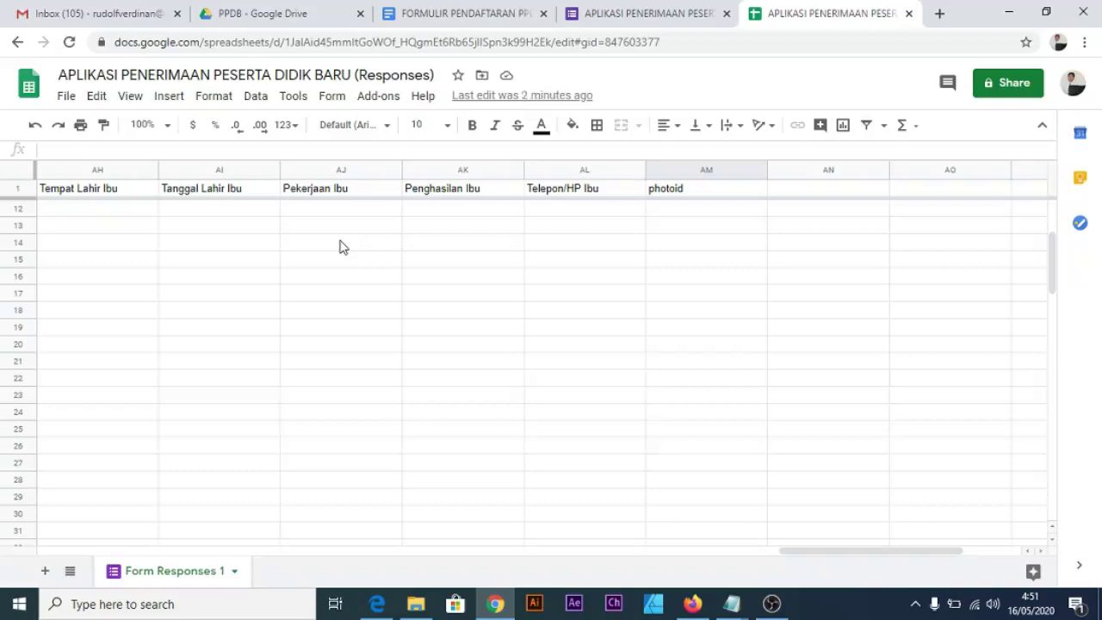
Zoom in and open the Autocrat add-on's page via Add-ons > Get add-ons.
{"action": "scroll", "coordinate": [392, 240], "scroll_direction": "up", "scroll_amount": 2}
{"action": "scroll", "coordinate": [394, 233], "scroll_direction": "up", "scroll_amount": 2}
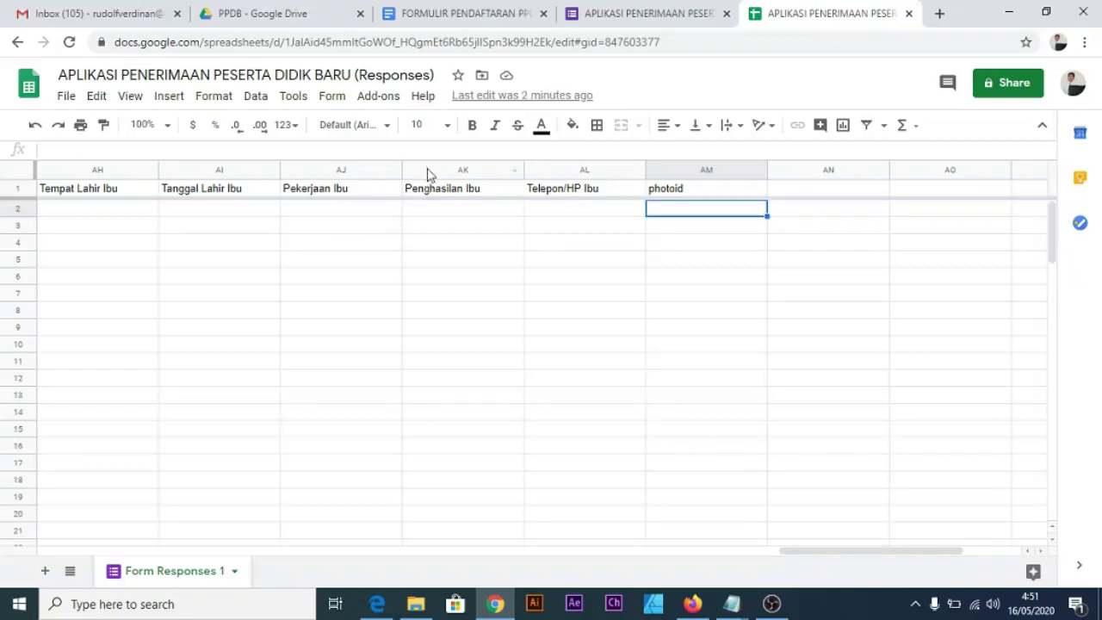
{"action": "key", "text": "ctrl+plus"}
{"action": "key", "text": "ctrl+plus"}
{"action": "key", "text": "ctrl+plus"}
{"action": "key", "text": "ctrl+plus"}
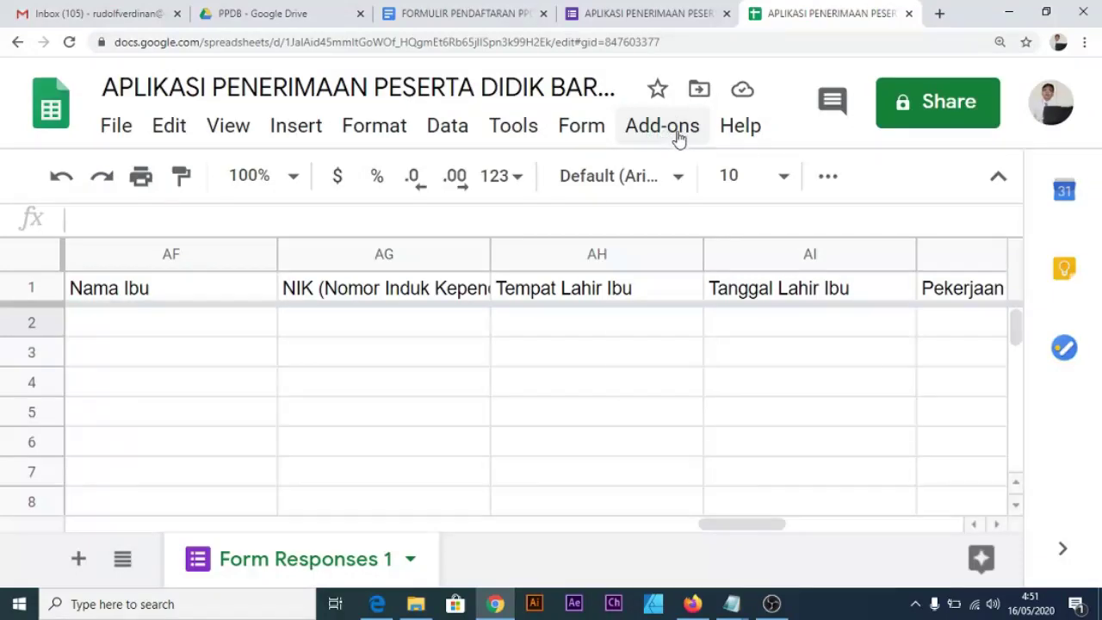
{"action": "left_click", "coordinate": [677, 133]}
{"action": "mouse_move", "coordinate": [735, 255]}
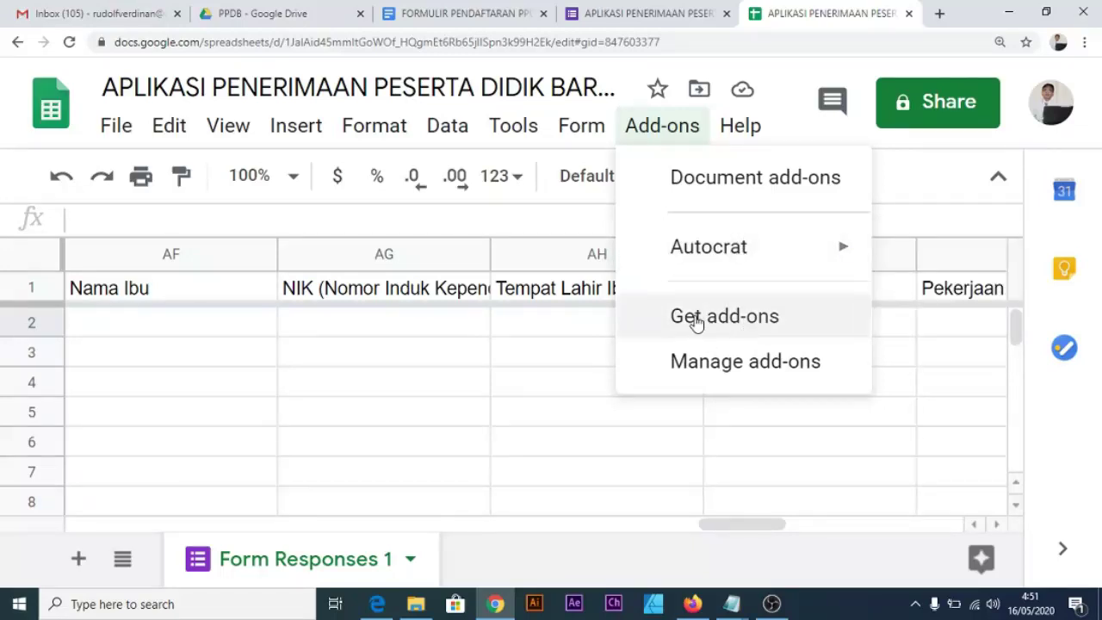
{"action": "left_click", "coordinate": [739, 331]}
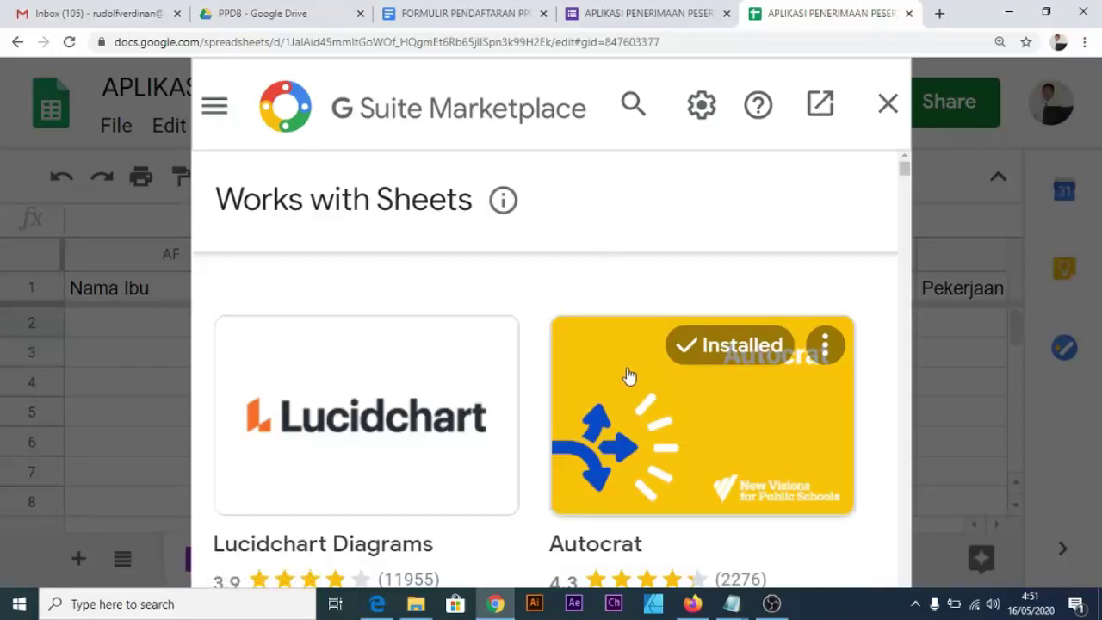
{"action": "scroll", "coordinate": [698, 413], "scroll_direction": "down", "scroll_amount": 1}
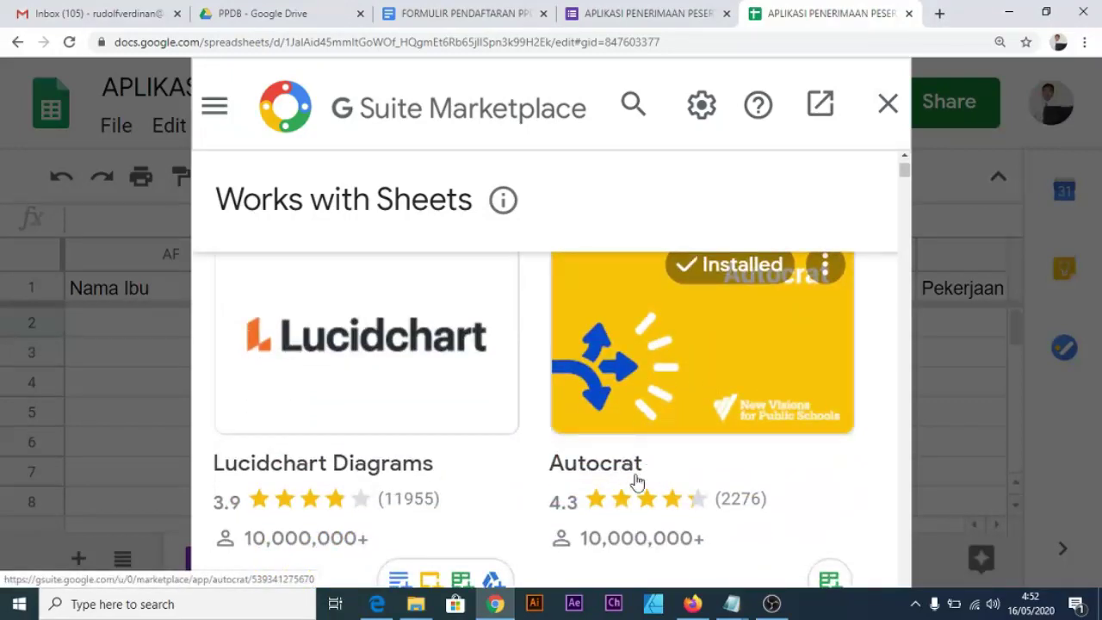
{"action": "scroll", "coordinate": [714, 422], "scroll_direction": "up", "scroll_amount": 1}
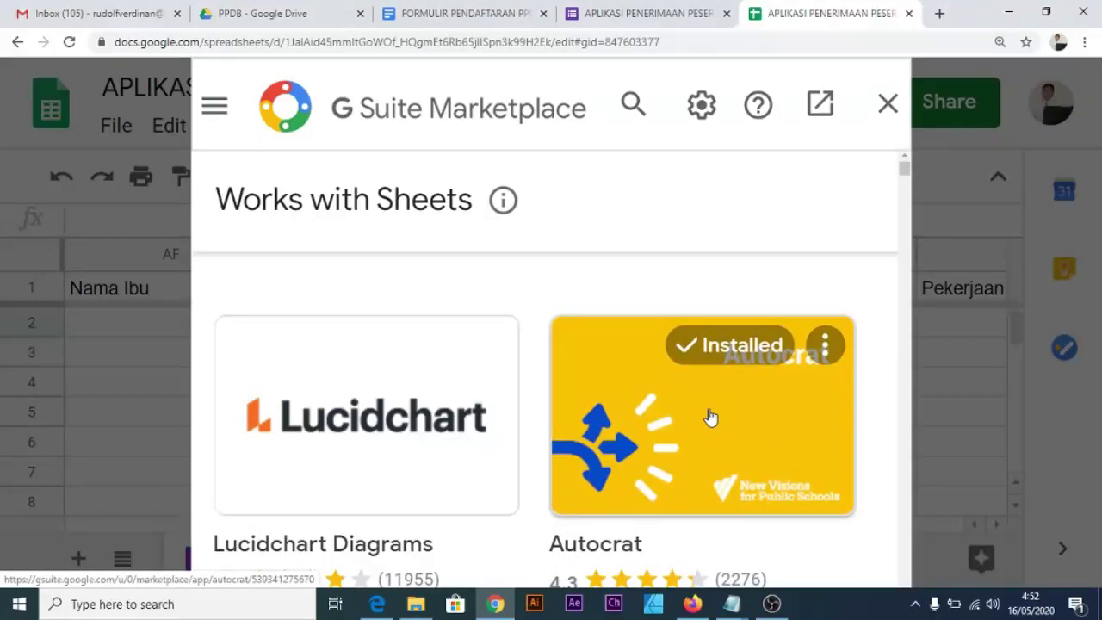
{"action": "left_click", "coordinate": [704, 435]}
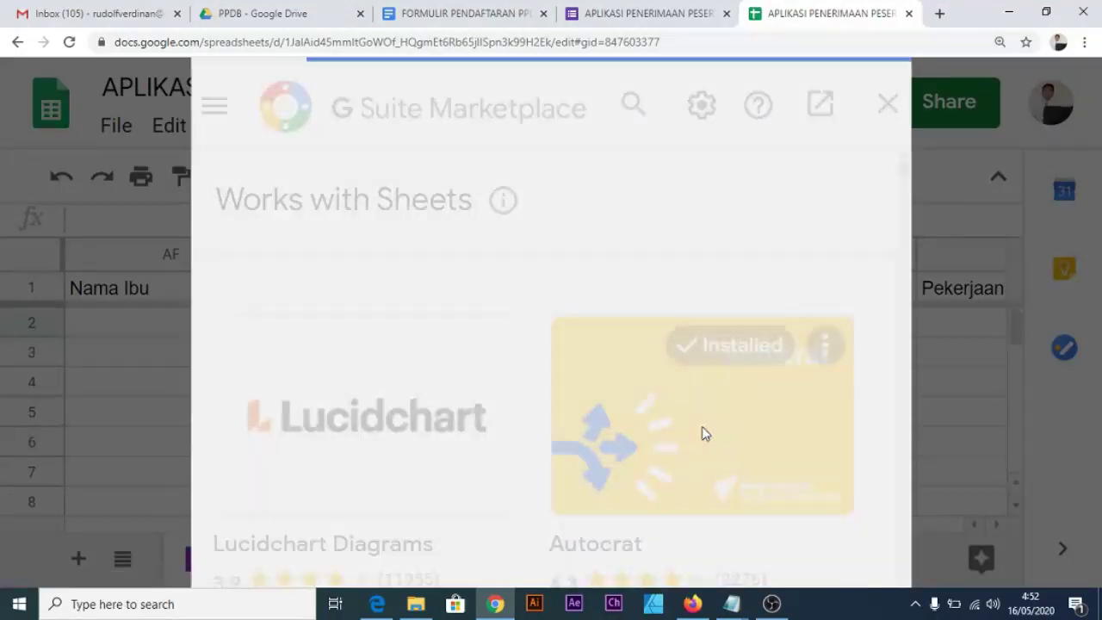
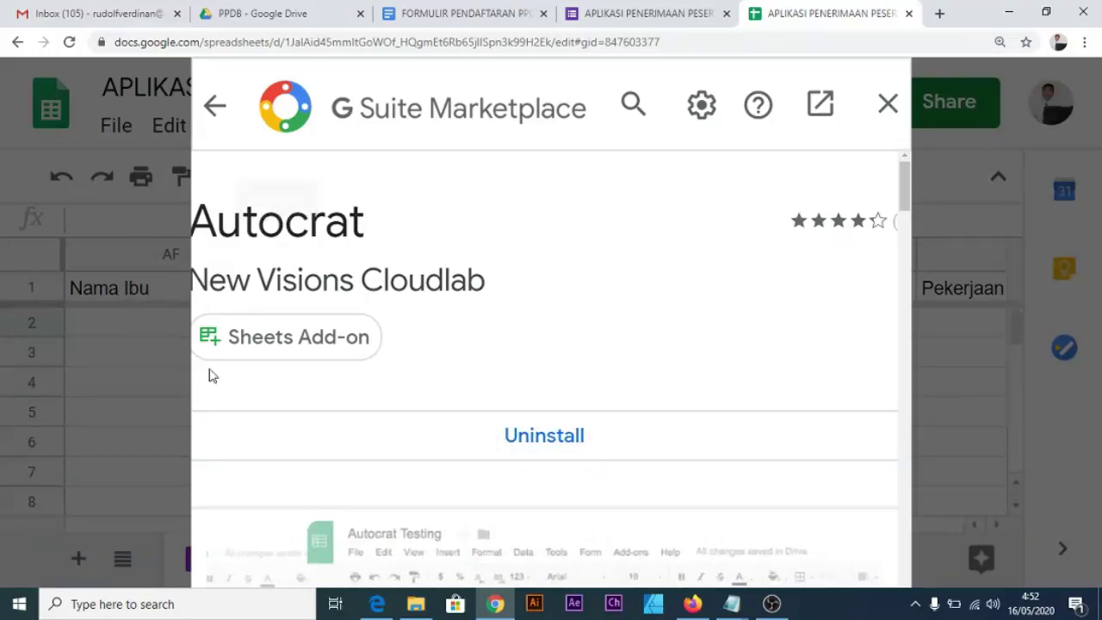
Close the Marketplace listing and launch the AutoCrat add-on from the Add-ons menu.
{"action": "left_click", "coordinate": [888, 107]}
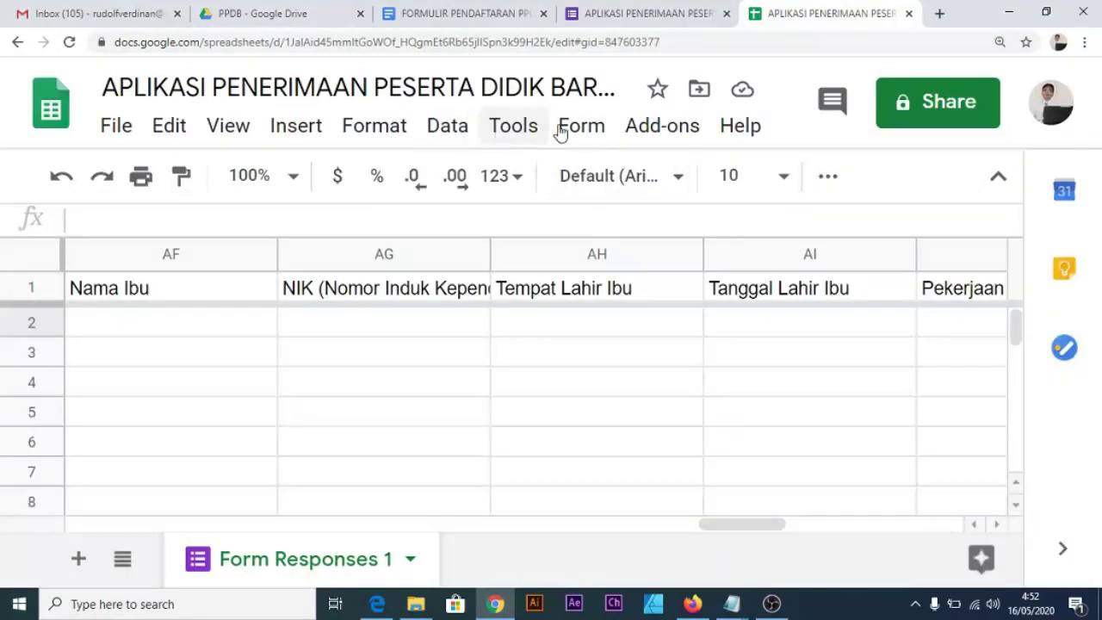
{"action": "left_click", "coordinate": [645, 129]}
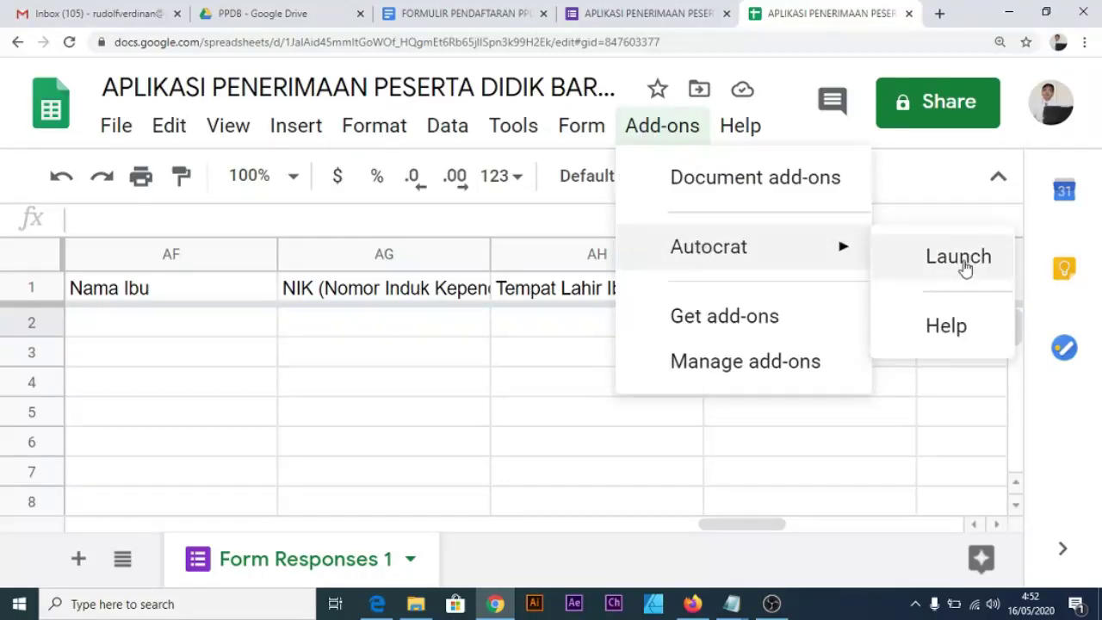
{"action": "left_click", "coordinate": [962, 267]}
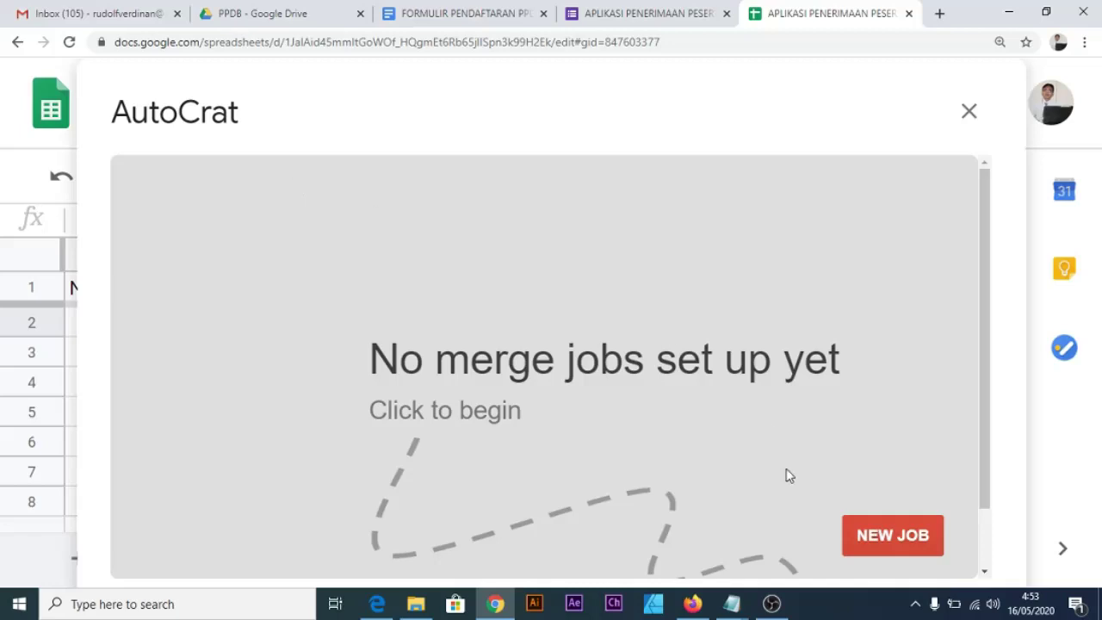
Create a new AutoCrat merge job named 'FORMULIR PENDAFTARAN PPDB' and proceed to template selection.
{"action": "left_click", "coordinate": [896, 537]}
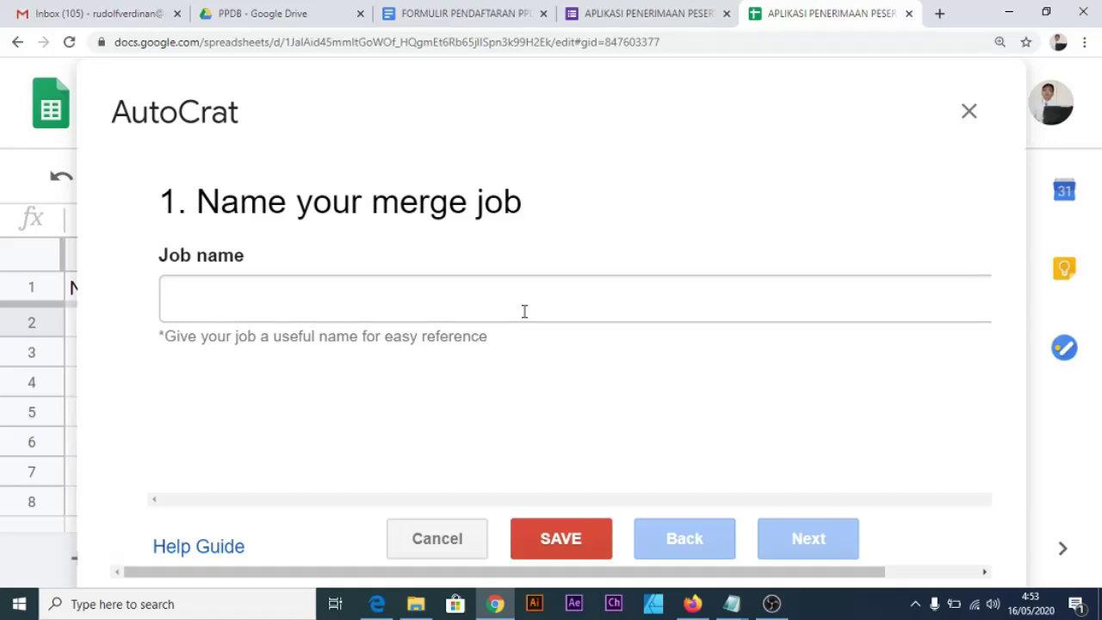
{"action": "left_click", "coordinate": [467, 296]}
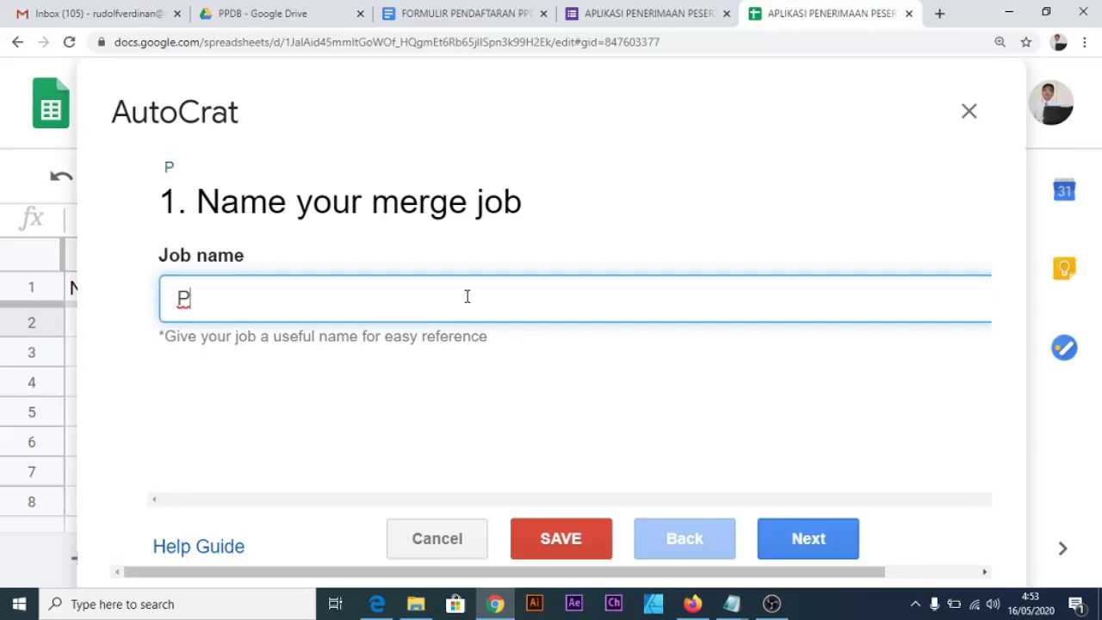
{"action": "type", "text": "P"}
{"action": "key", "text": "BackSpace"}
{"action": "type", "text": "F"}
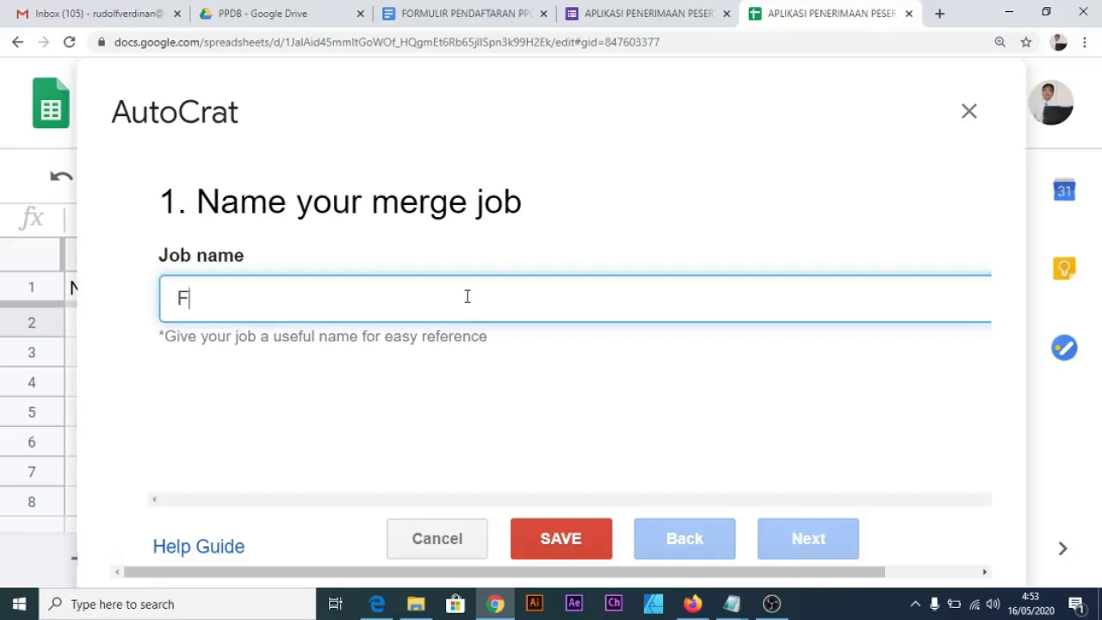
{"action": "type", "text": "ORMULIR PENDAF"}
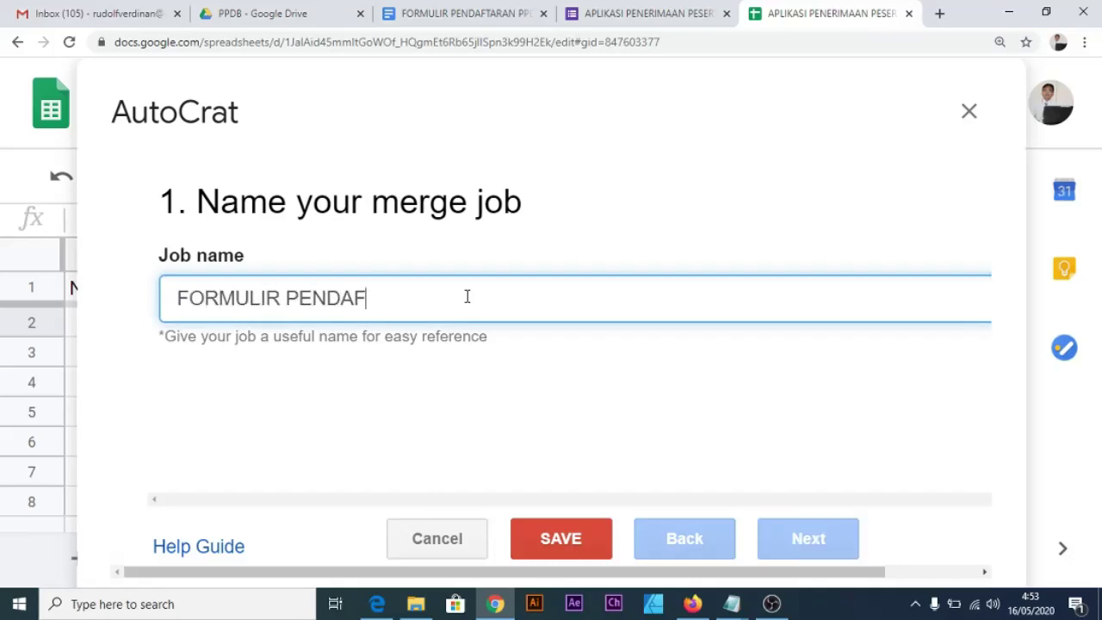
{"action": "type", "text": "TARAN PPDB"}
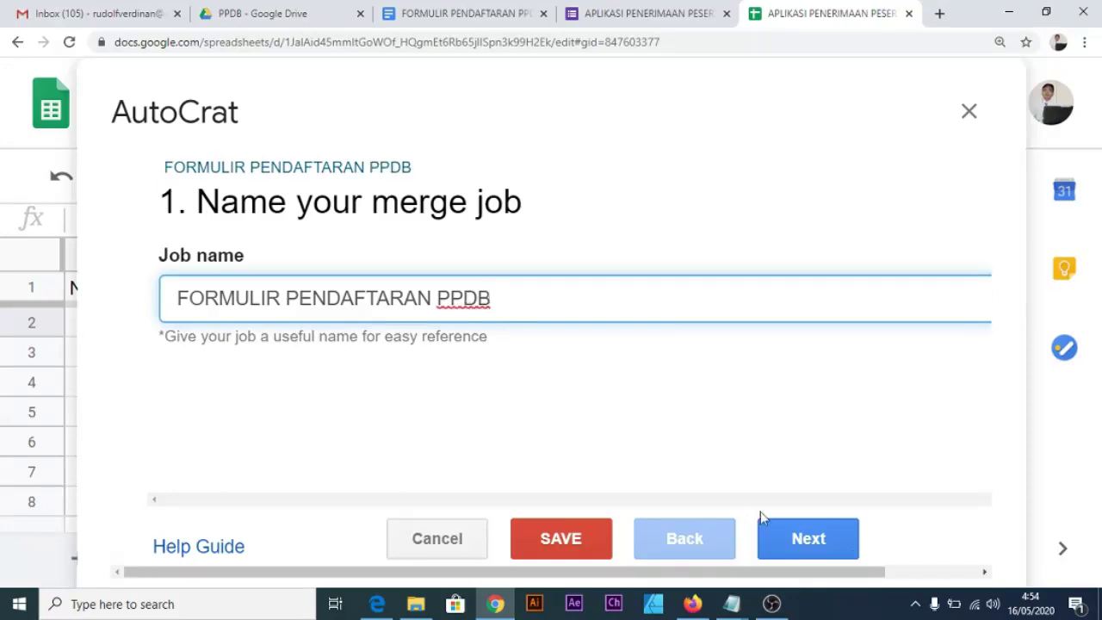
{"action": "left_click", "coordinate": [803, 536]}
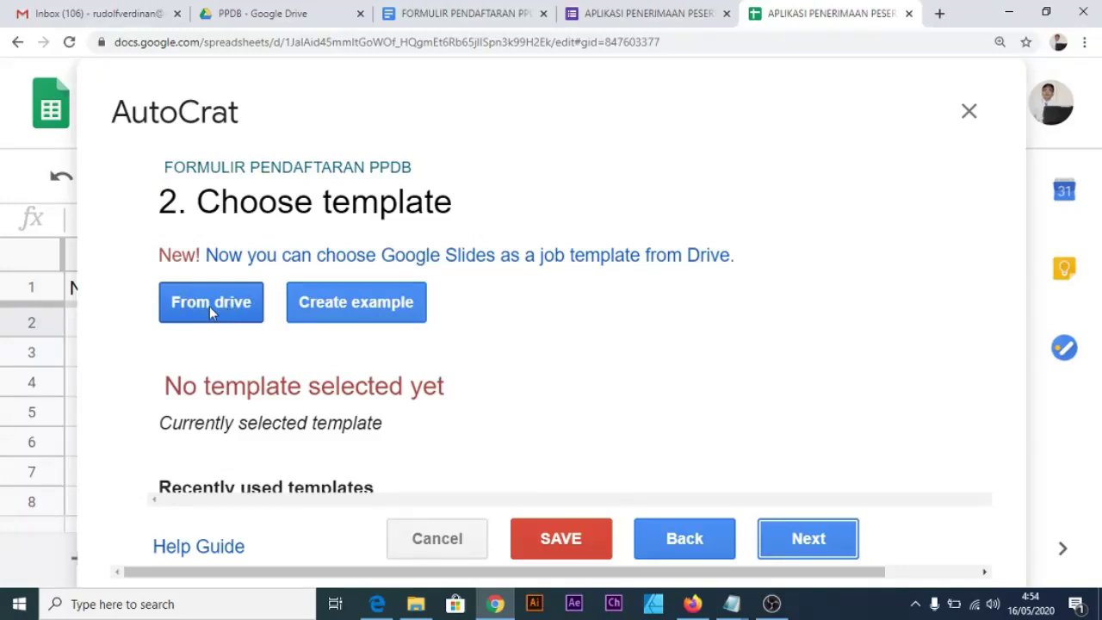
Choose the FORMULIR PENDAFTARAN PPDB document from Drive as the job's template and advance to tag mapping.
{"action": "left_click", "coordinate": [209, 306]}
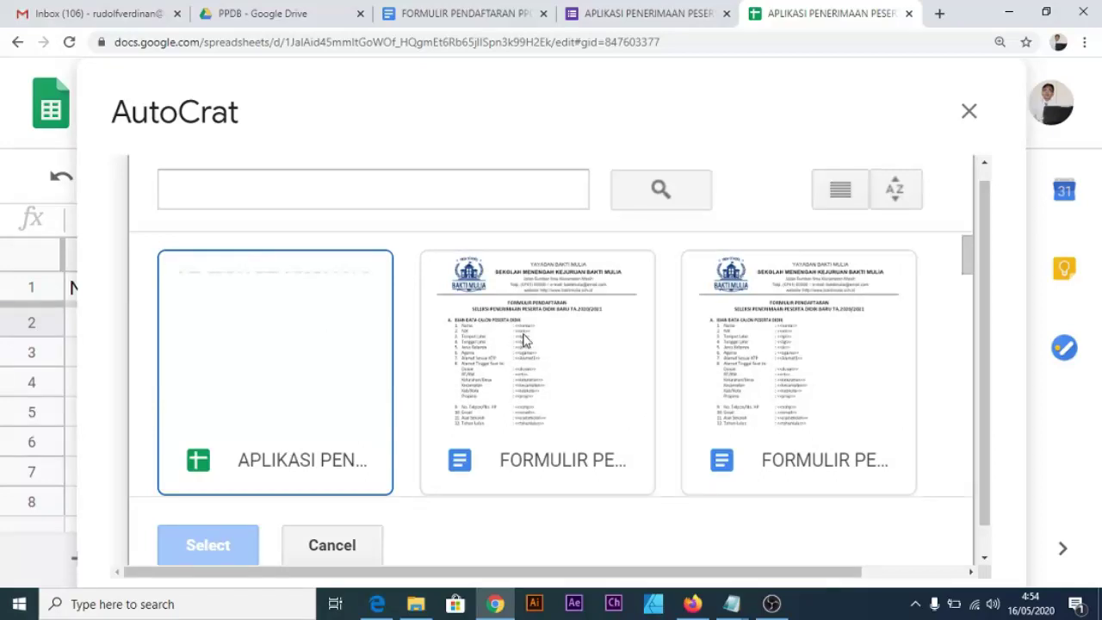
{"action": "left_click", "coordinate": [553, 366]}
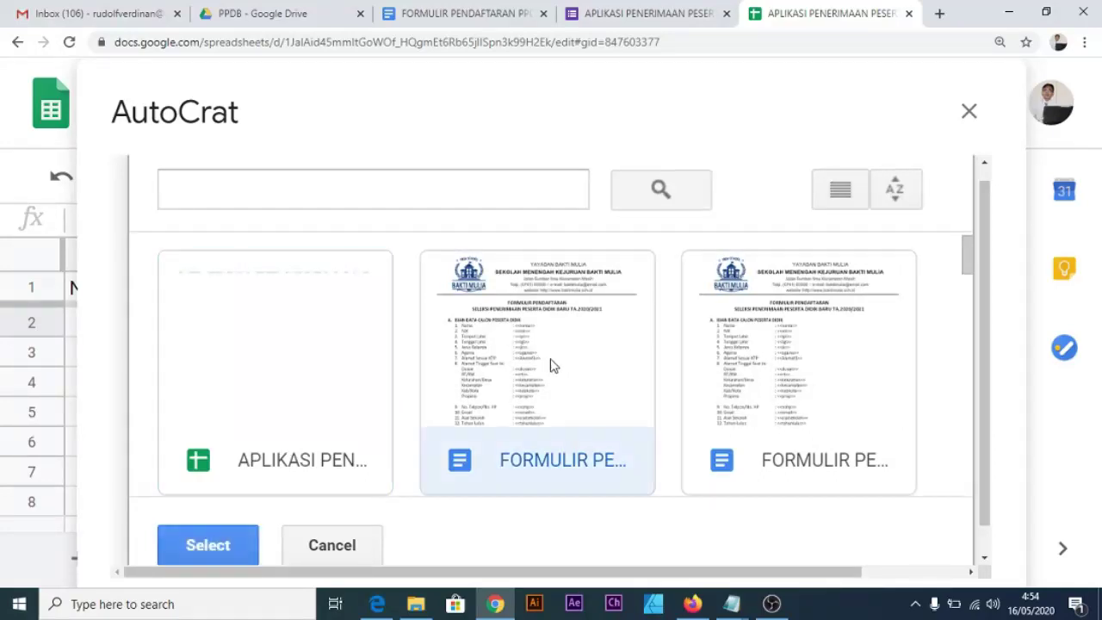
{"action": "scroll", "coordinate": [379, 426], "scroll_direction": "down", "scroll_amount": 1}
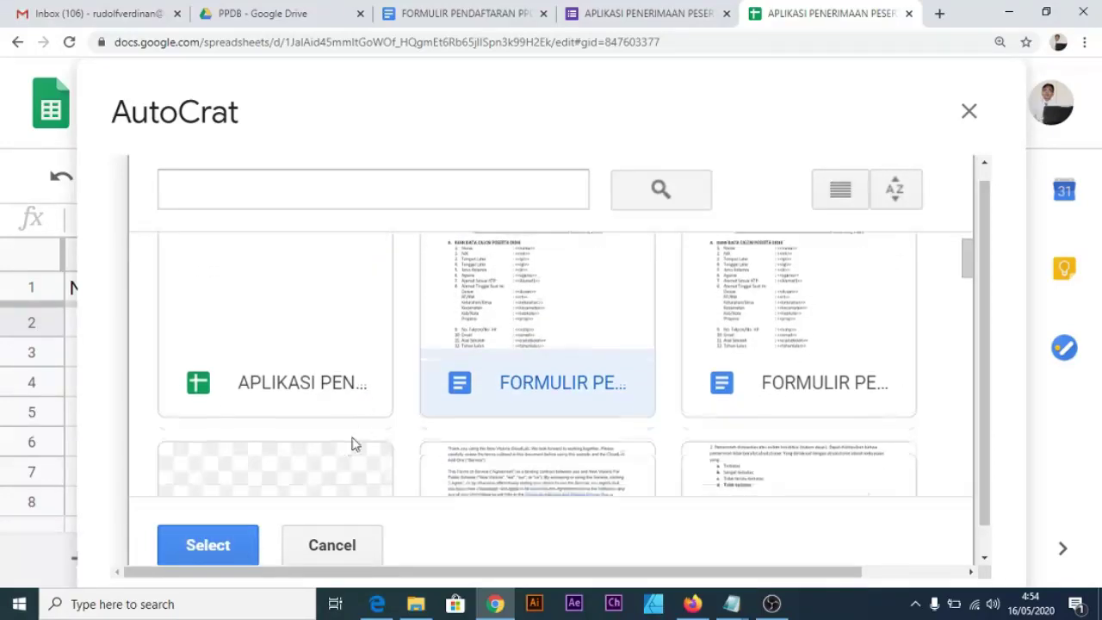
{"action": "left_click", "coordinate": [225, 556]}
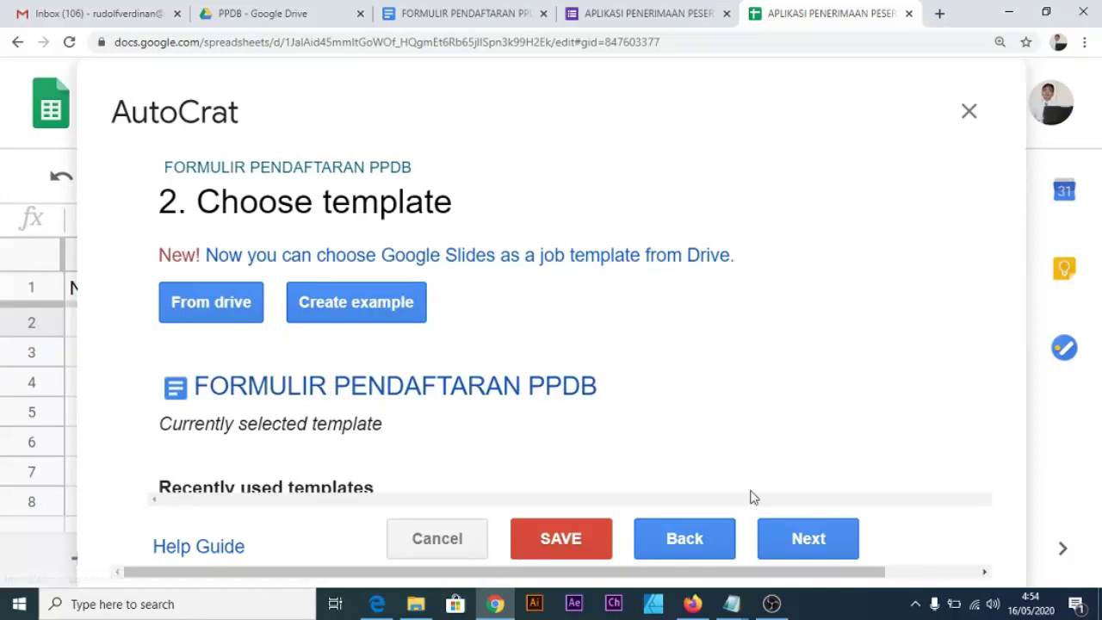
{"action": "left_click", "coordinate": [805, 548]}
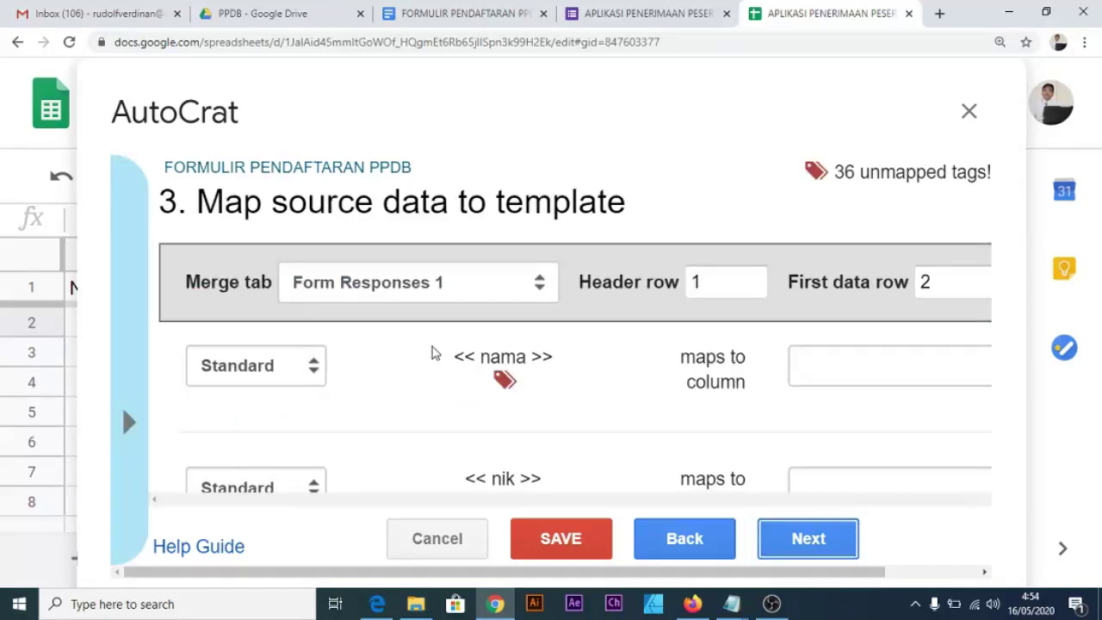
{"action": "key", "text": "ctrl+minus"}
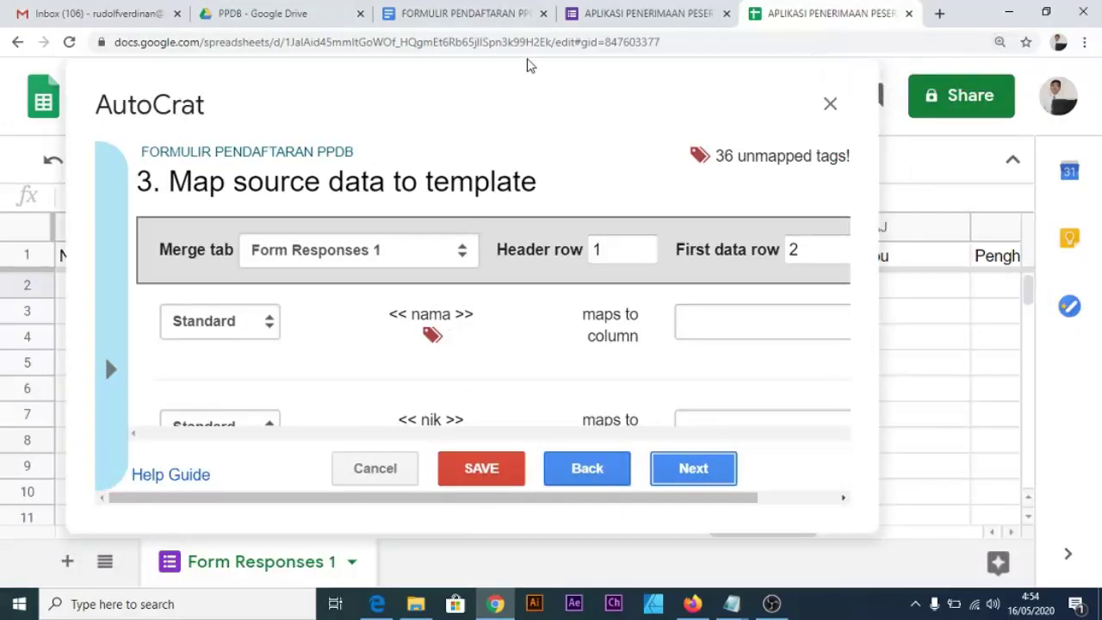
Inspect the template's placeholders like <<nama>> and <<nik>>, briefly checking the registration form editor.
{"action": "left_click", "coordinate": [521, 14]}
{"action": "key", "text": "ctrl+plus"}
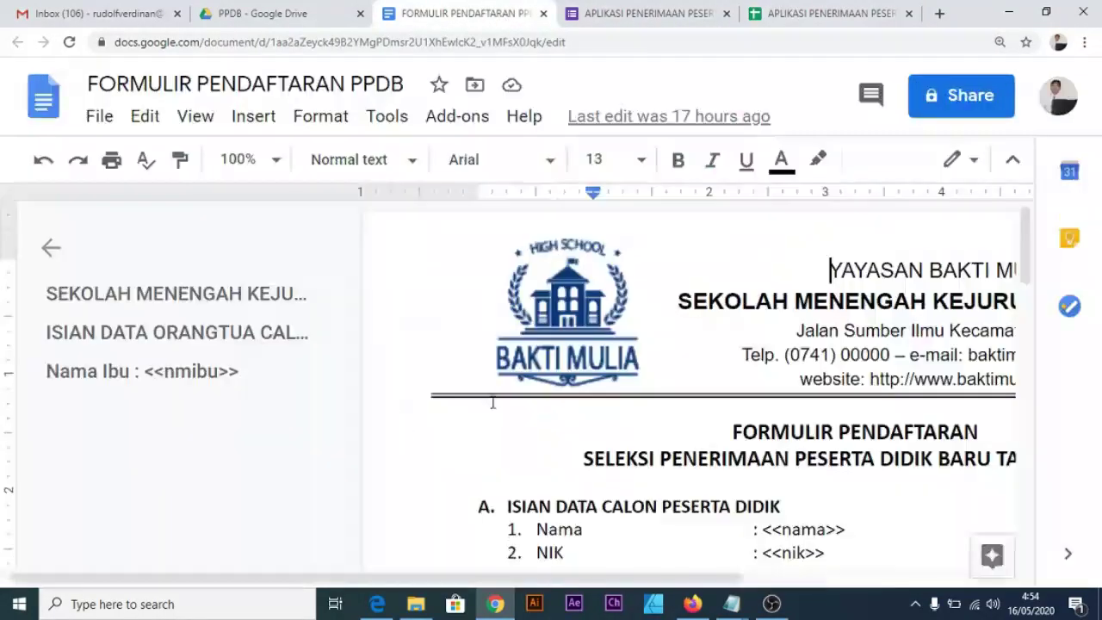
{"action": "scroll", "coordinate": [542, 391], "scroll_direction": "down", "scroll_amount": 2}
{"action": "left_click_drag", "start_coordinate": [582, 586], "coordinate": [711, 587]}
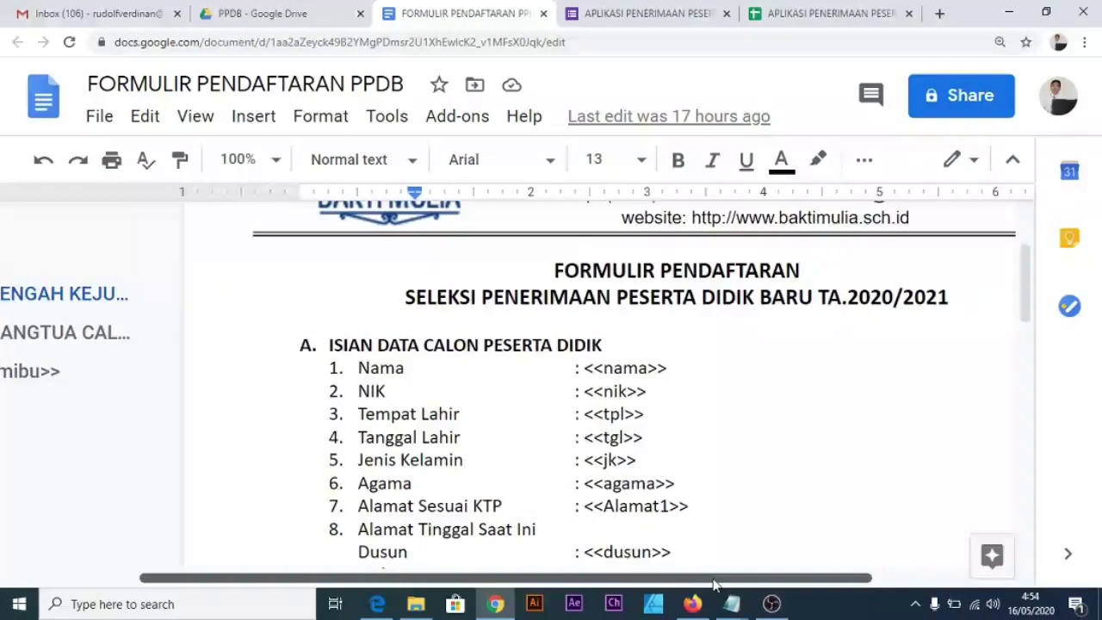
{"action": "scroll", "coordinate": [618, 408], "scroll_direction": "down", "scroll_amount": 1}
{"action": "left_click_drag", "start_coordinate": [585, 288], "coordinate": [667, 287]}
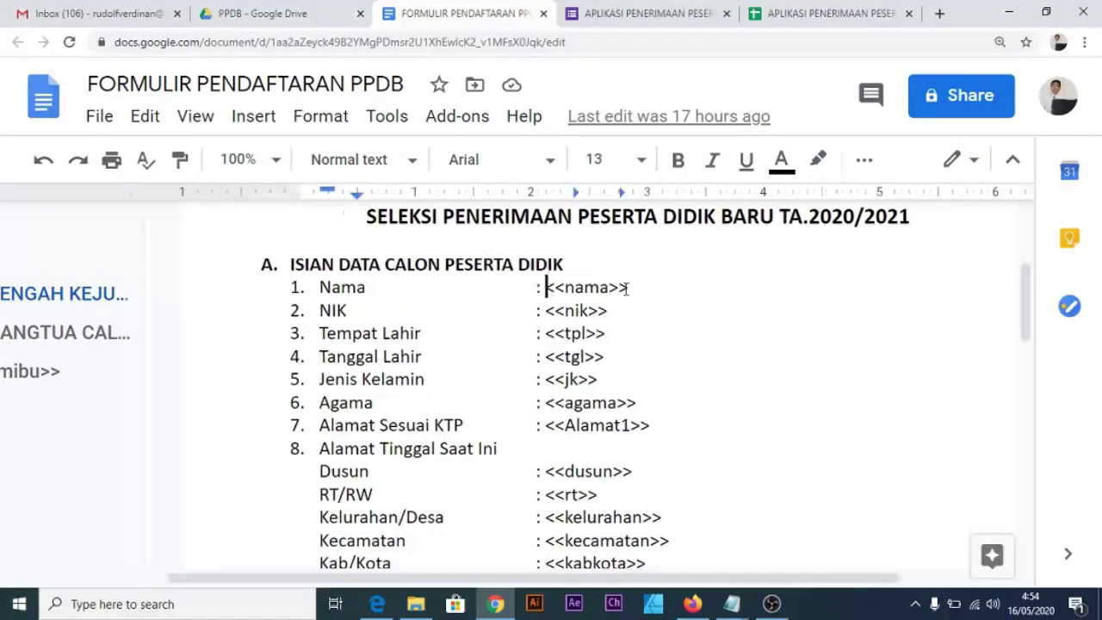
{"action": "left_click_drag", "start_coordinate": [478, 312], "coordinate": [513, 314]}
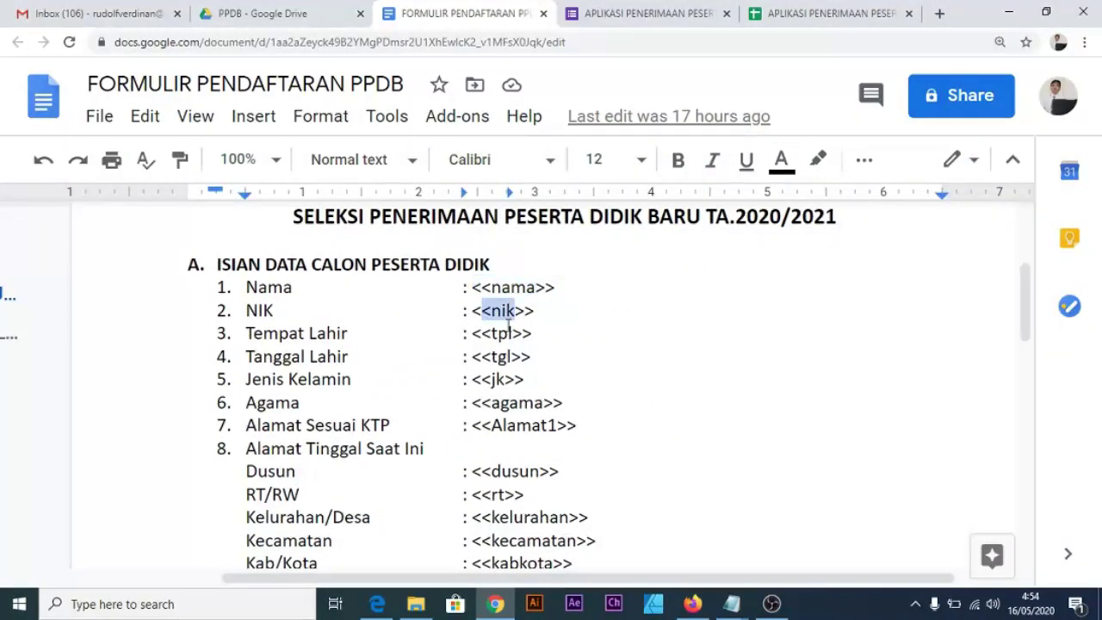
{"action": "left_click", "coordinate": [536, 340]}
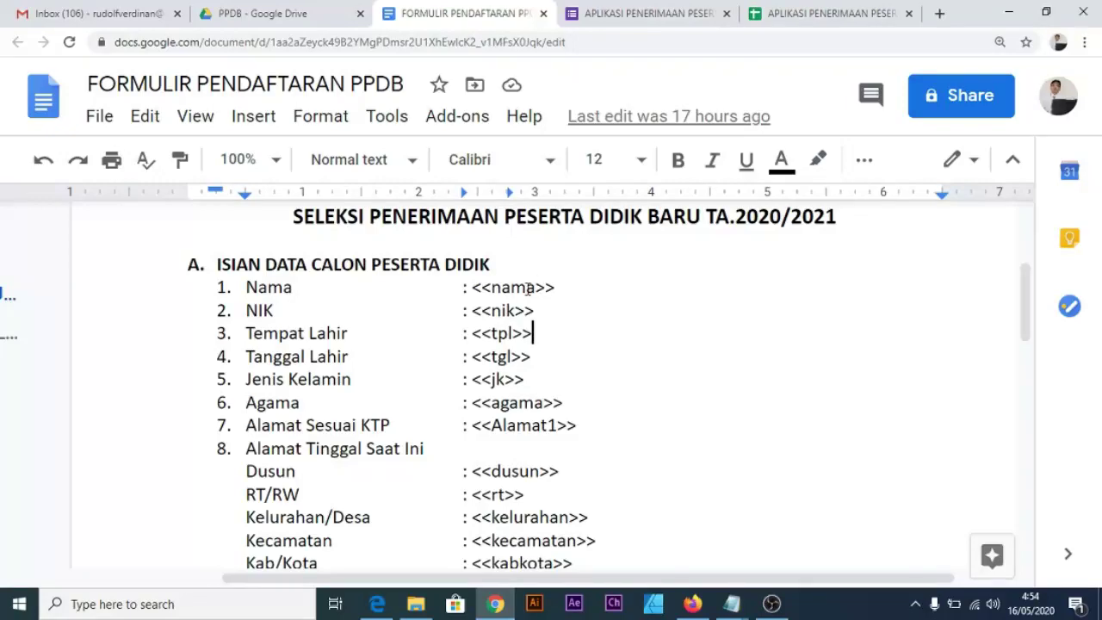
{"action": "left_click", "coordinate": [637, 15]}
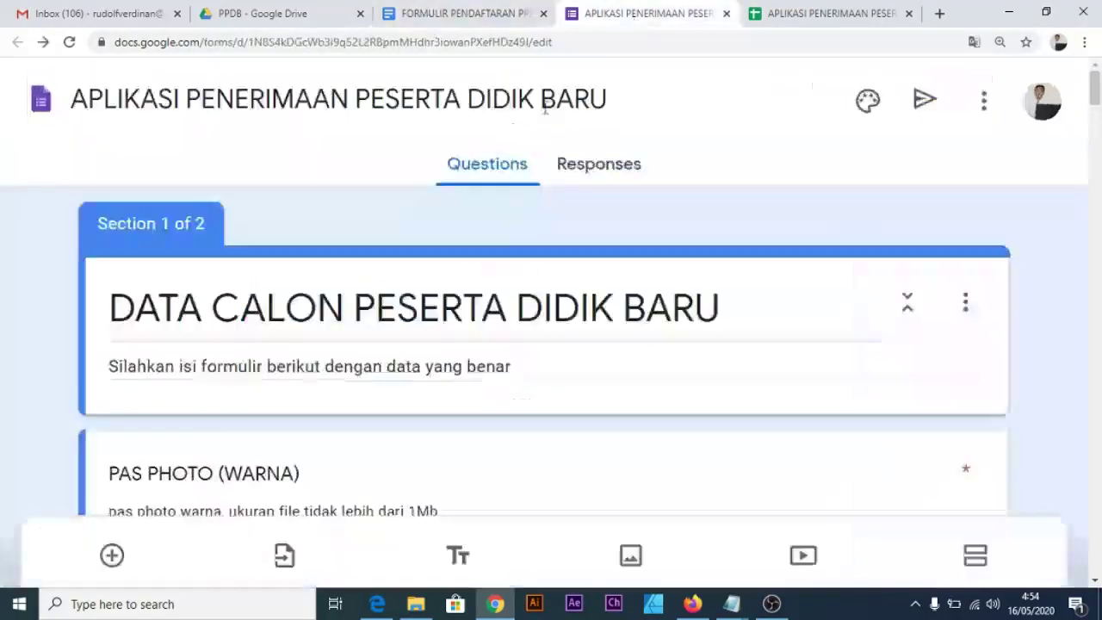
{"action": "scroll", "coordinate": [482, 456], "scroll_direction": "down", "scroll_amount": 5}
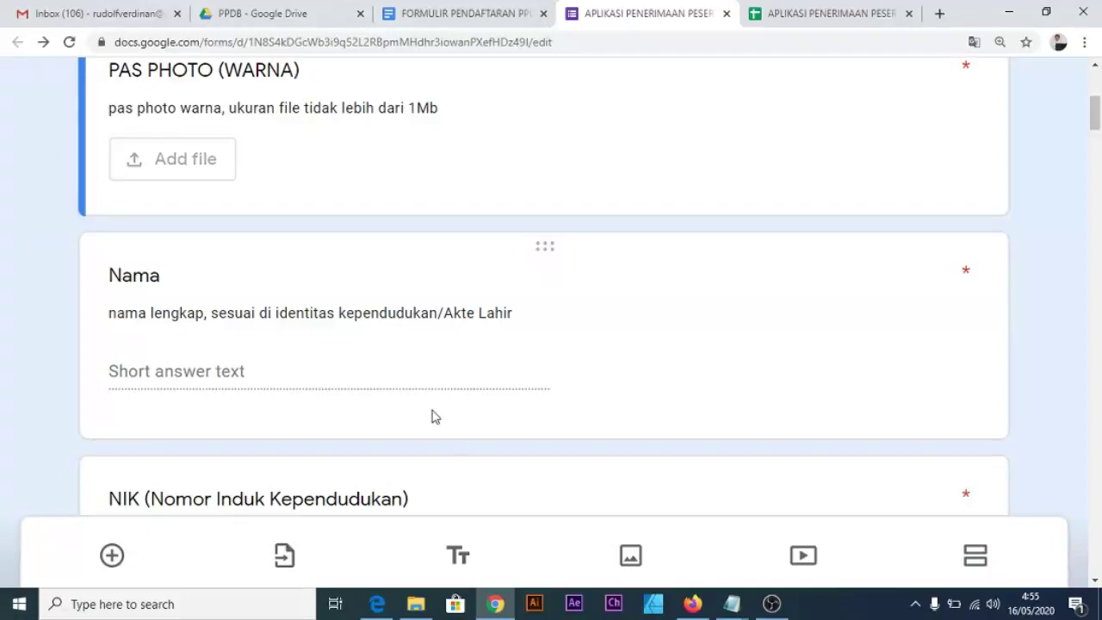
{"action": "left_click", "coordinate": [476, 13]}
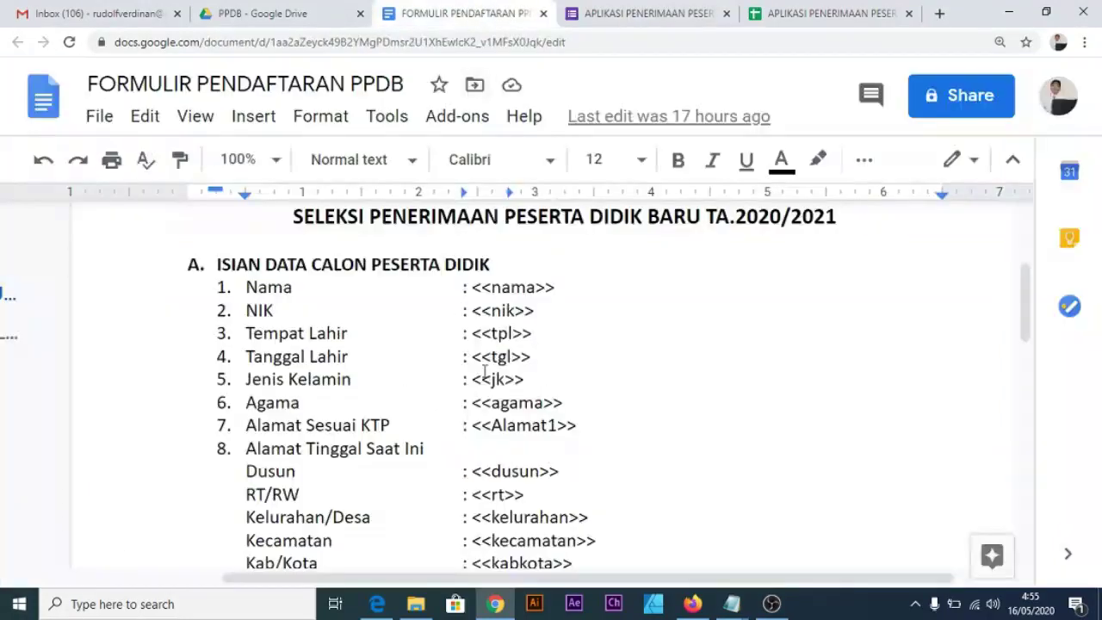
Compare the template's <<nama>> and <<jk>> placeholders against AutoCrat's mapping list tags.
{"action": "left_click_drag", "start_coordinate": [556, 286], "coordinate": [466, 288]}
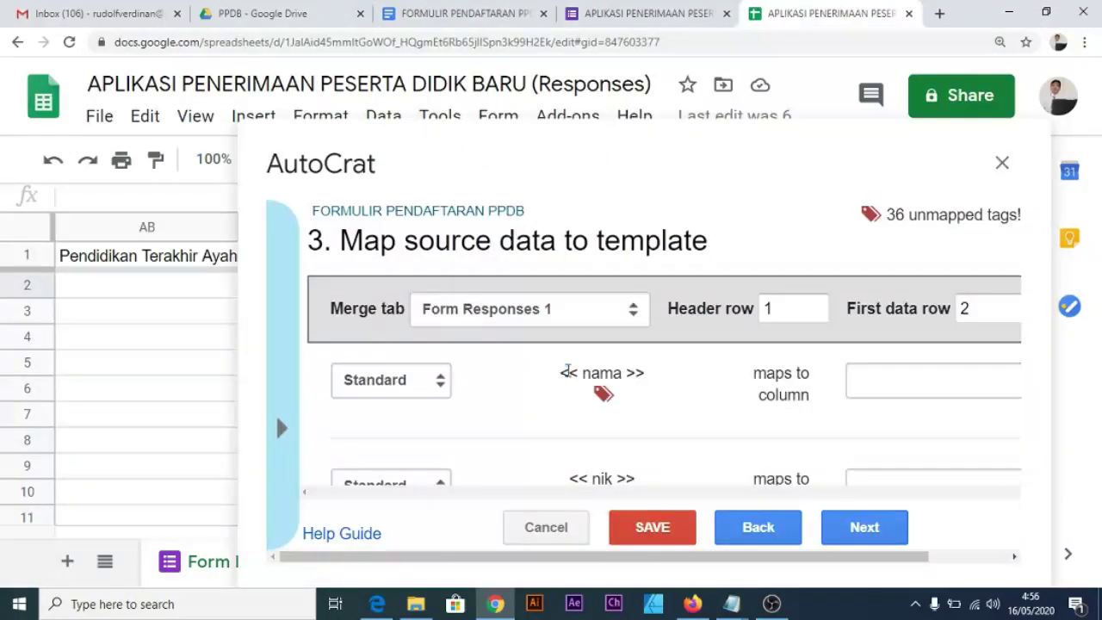
{"action": "left_click_drag", "start_coordinate": [562, 370], "coordinate": [633, 395]}
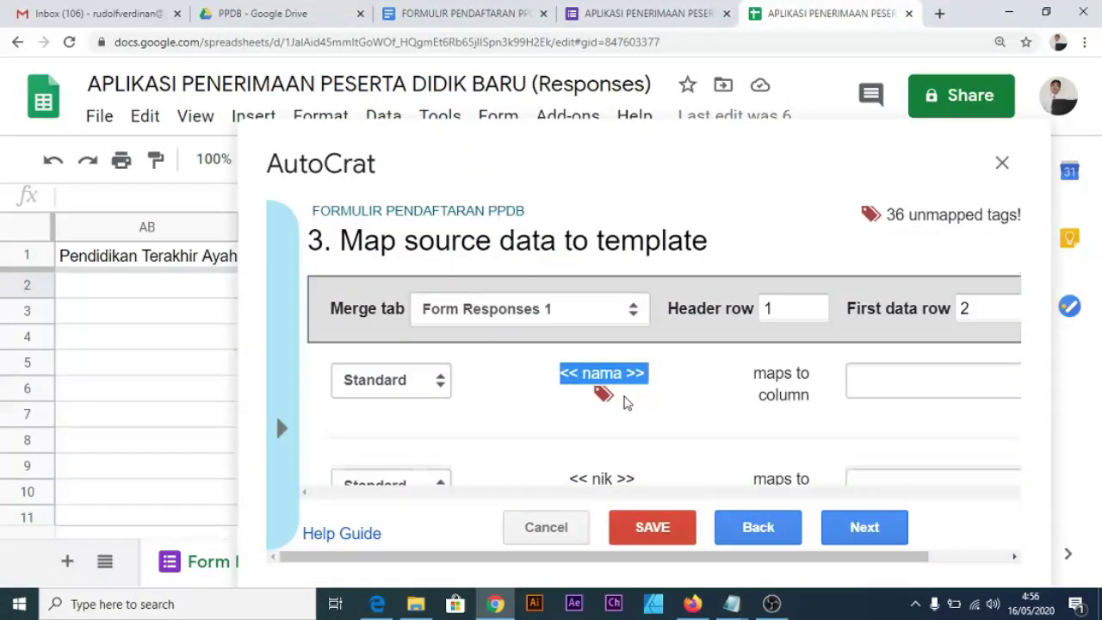
{"action": "scroll", "coordinate": [621, 405], "scroll_direction": "down", "scroll_amount": 7}
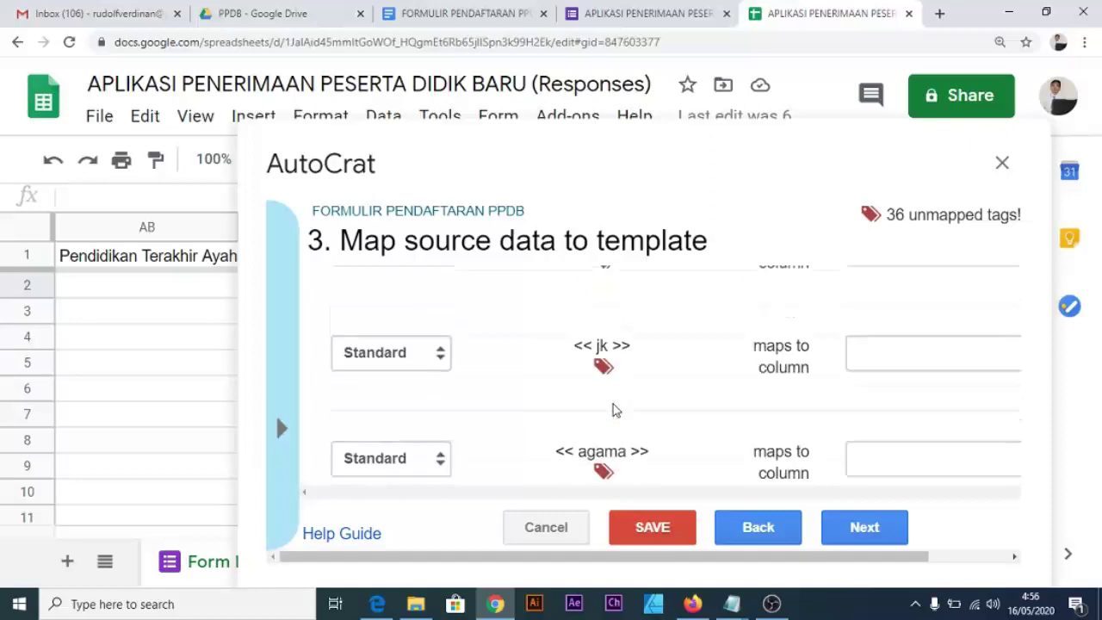
{"action": "scroll", "coordinate": [616, 411], "scroll_direction": "up", "scroll_amount": 7}
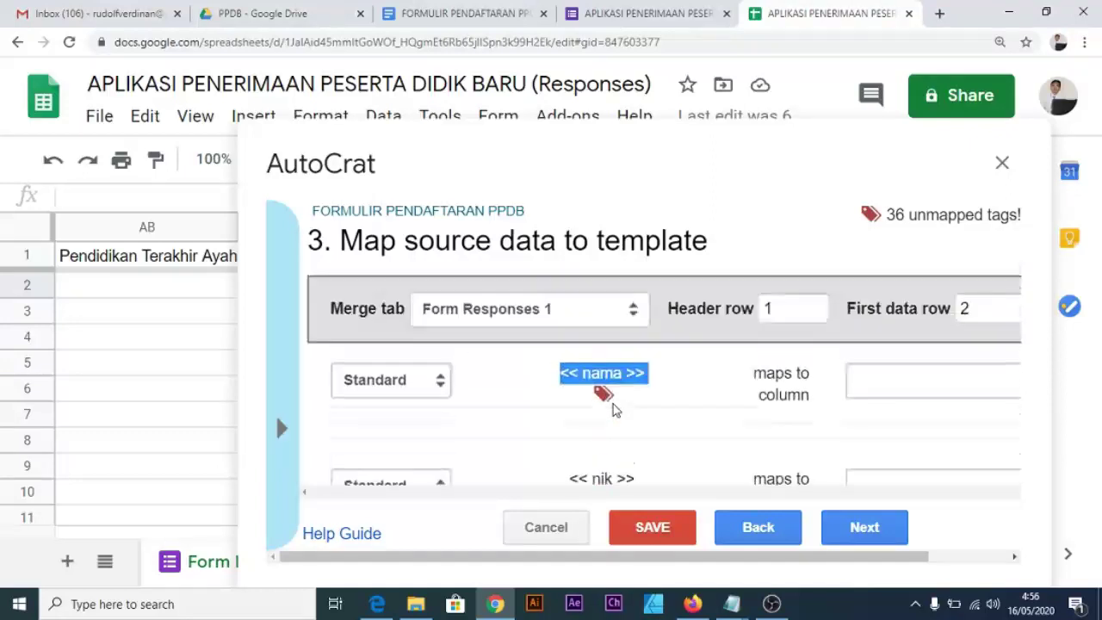
{"action": "left_click", "coordinate": [487, 19]}
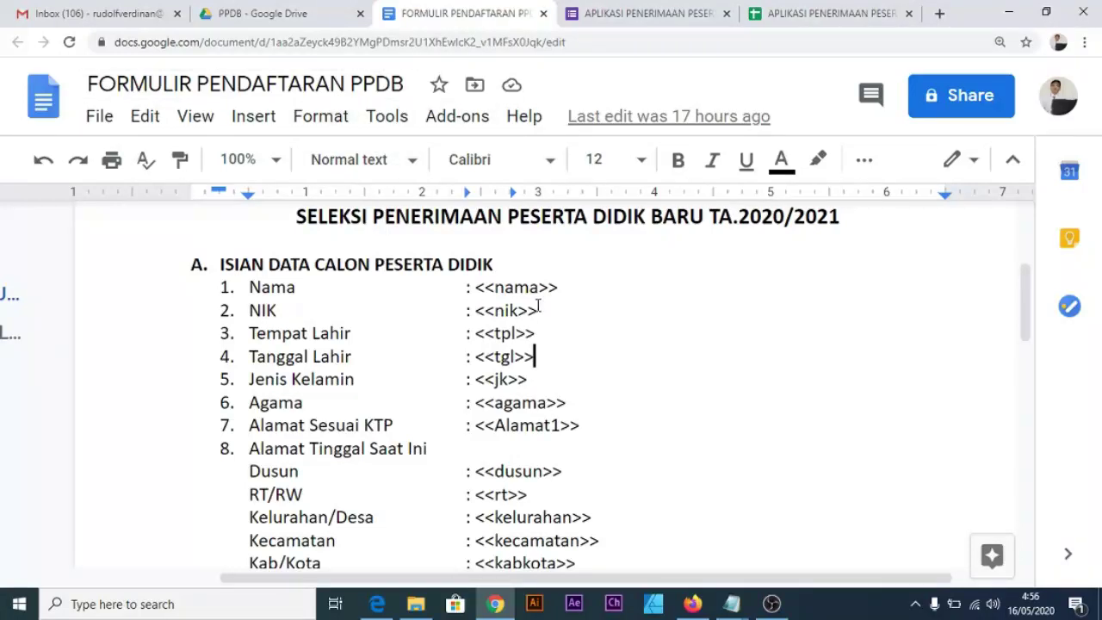
{"action": "scroll", "coordinate": [561, 310], "scroll_direction": "down", "scroll_amount": 2}
{"action": "left_click", "coordinate": [530, 218]}
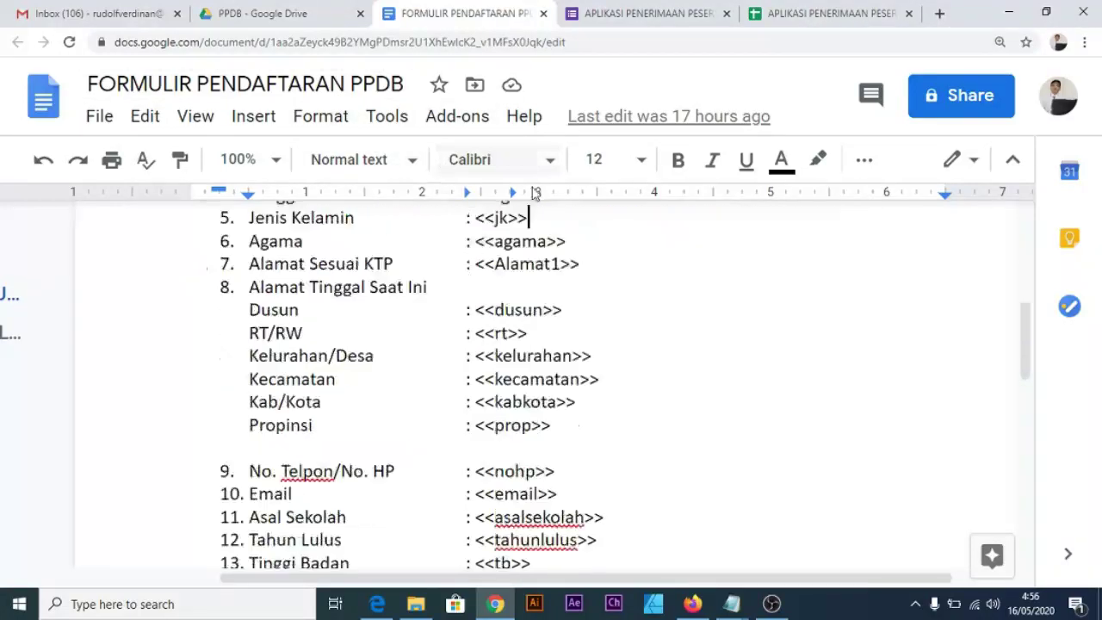
{"action": "left_click", "coordinate": [787, 13]}
{"action": "left_click", "coordinate": [799, 379]}
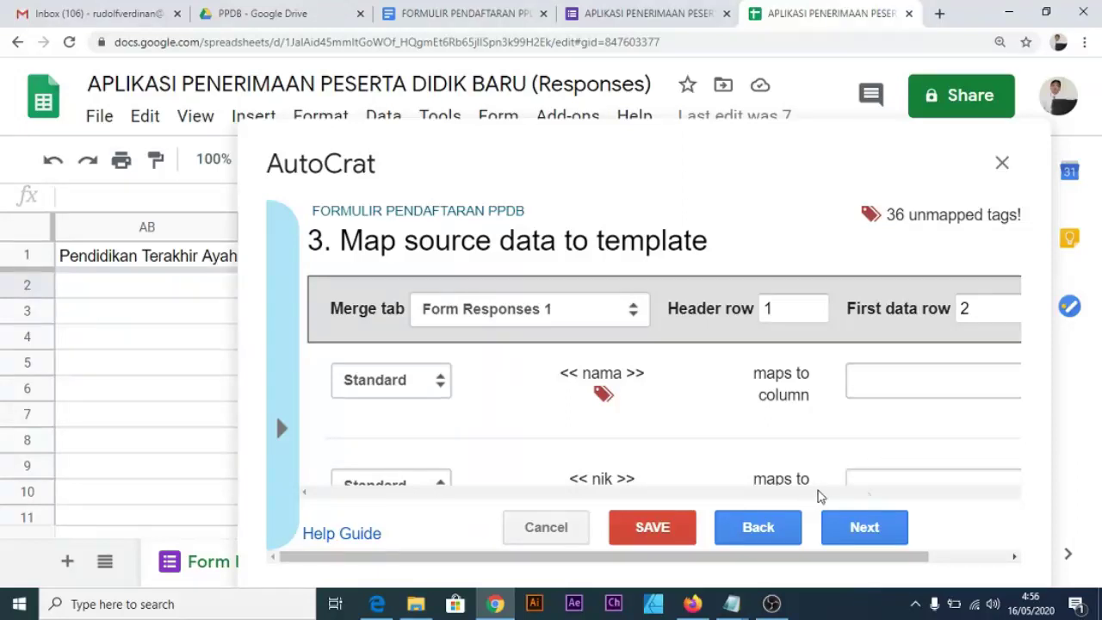
Map <<nama>> to the Nama column, <<nik>> to NIK and <<tpl>> to Tempat Lahir.
{"action": "left_click", "coordinate": [954, 387]}
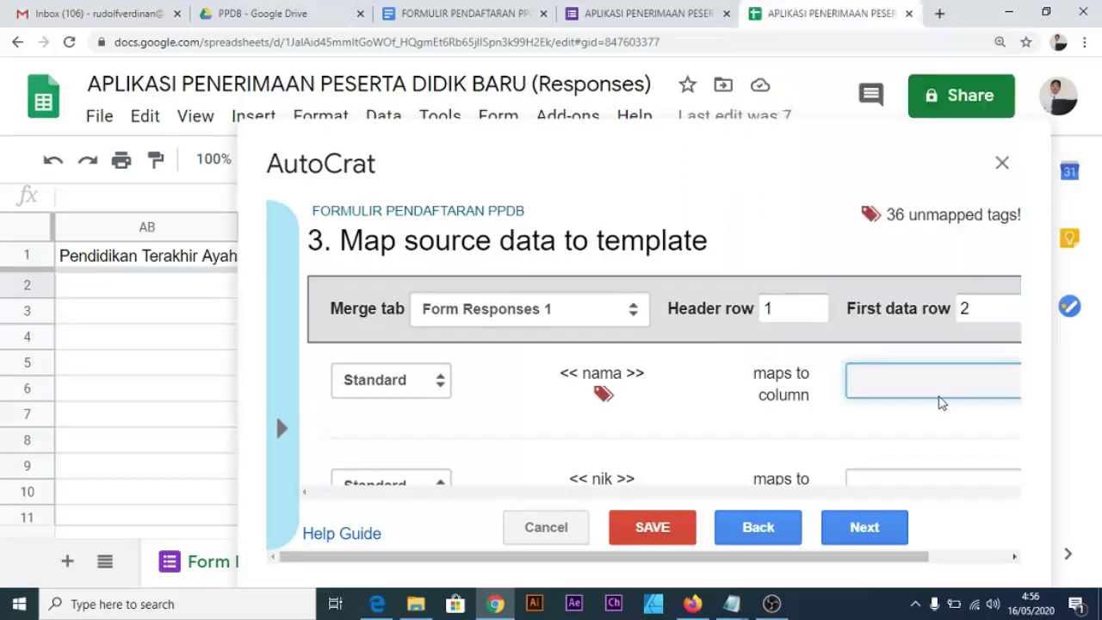
{"action": "scroll", "coordinate": [932, 454], "scroll_direction": "down", "scroll_amount": 5}
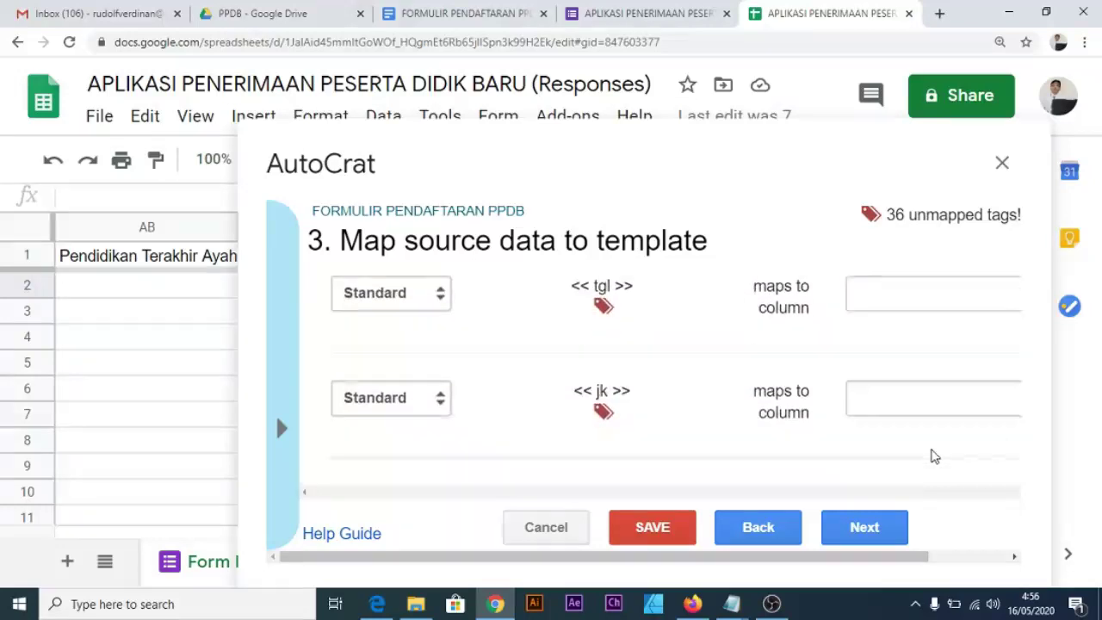
{"action": "scroll", "coordinate": [930, 455], "scroll_direction": "up", "scroll_amount": 5}
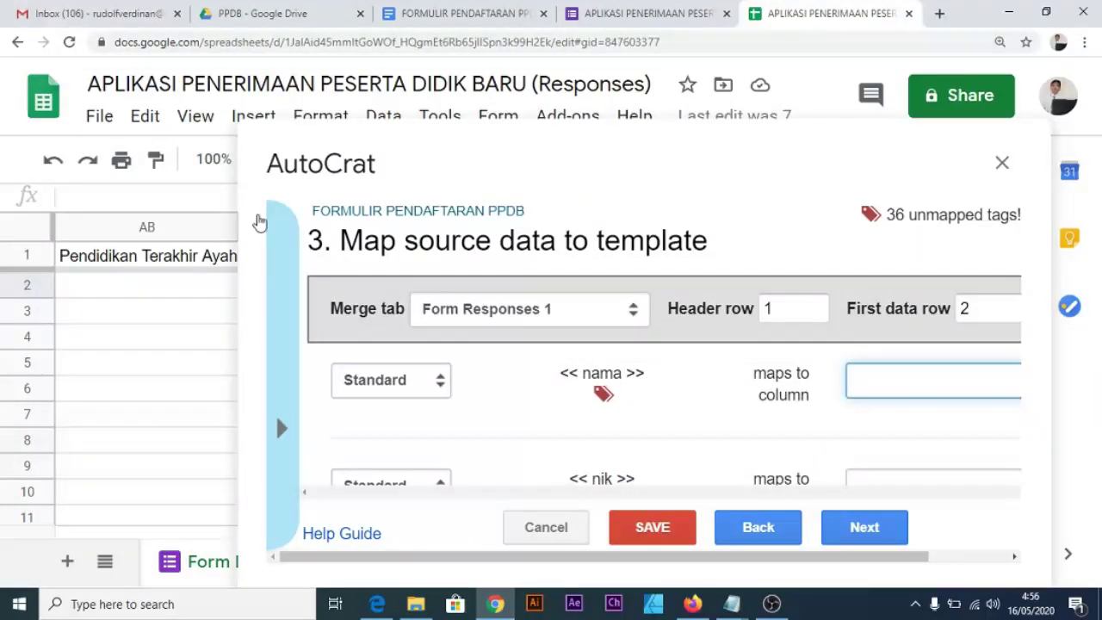
{"action": "left_click", "coordinate": [150, 262]}
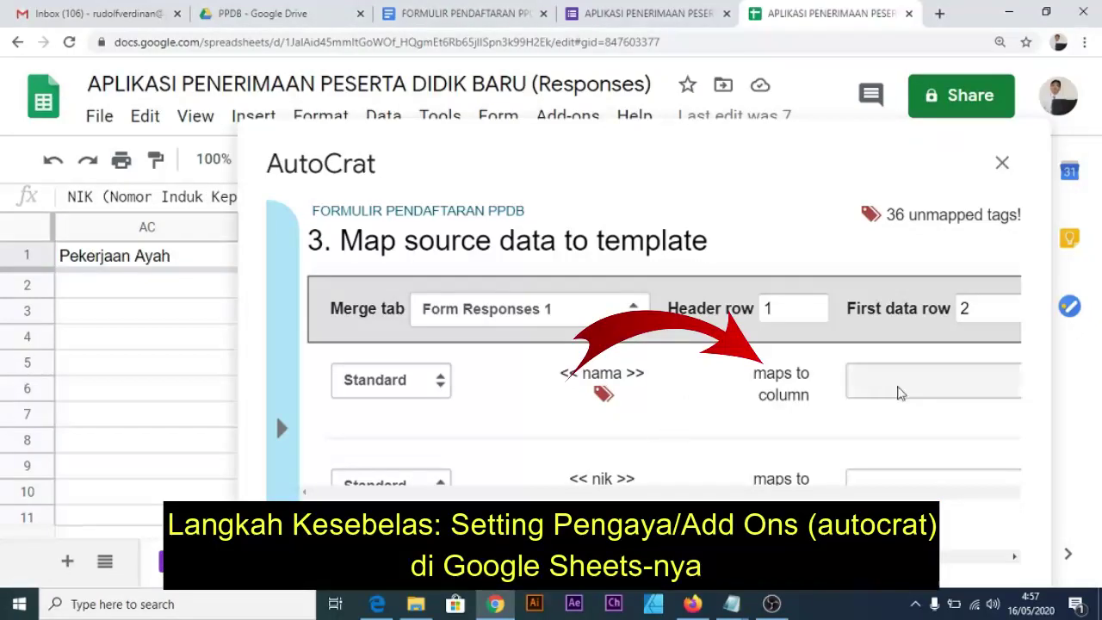
{"action": "left_click", "coordinate": [901, 385]}
{"action": "left_click", "coordinate": [792, 105]}
{"action": "left_click", "coordinate": [807, 442]}
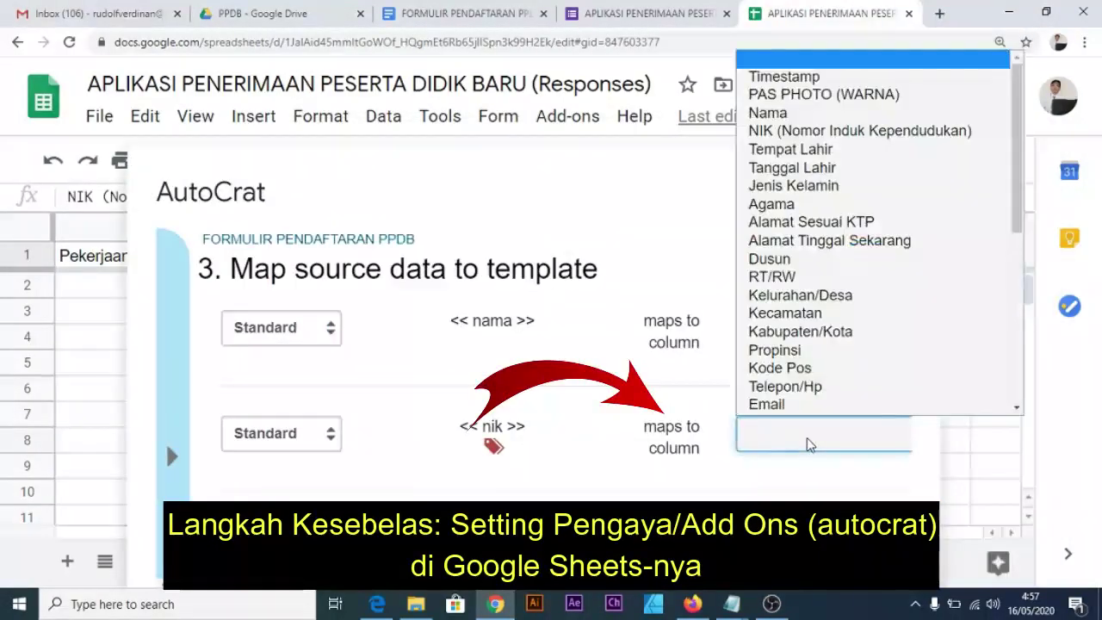
{"action": "left_click", "coordinate": [827, 111]}
{"action": "scroll", "coordinate": [825, 413], "scroll_direction": "down", "scroll_amount": 2}
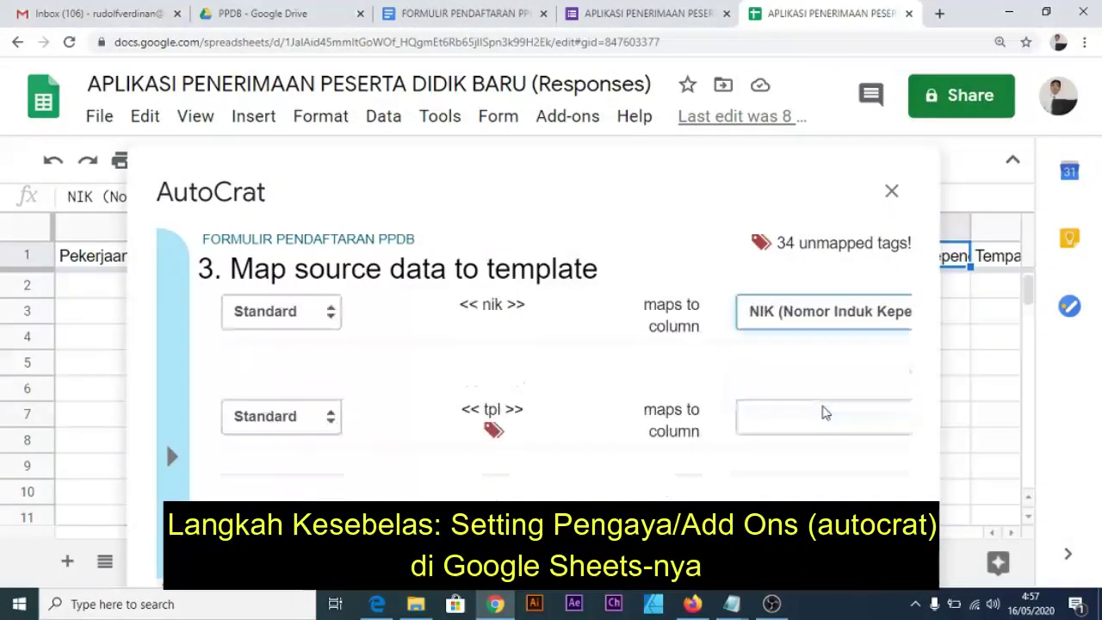
{"action": "left_click", "coordinate": [824, 383]}
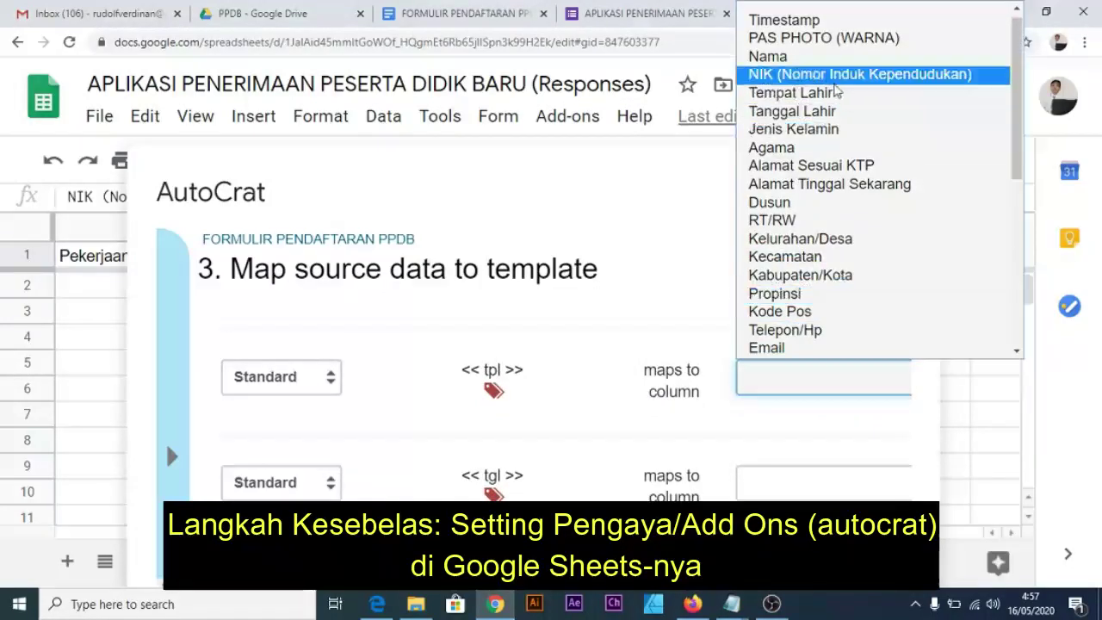
{"action": "left_click", "coordinate": [791, 92]}
Map <<tgl>> to Tanggal Lahir, <<jk>> to Jenis Kelamin and <<agama>> to Agama.
{"action": "scroll", "coordinate": [823, 387], "scroll_direction": "down", "scroll_amount": 1}
{"action": "left_click", "coordinate": [818, 412]}
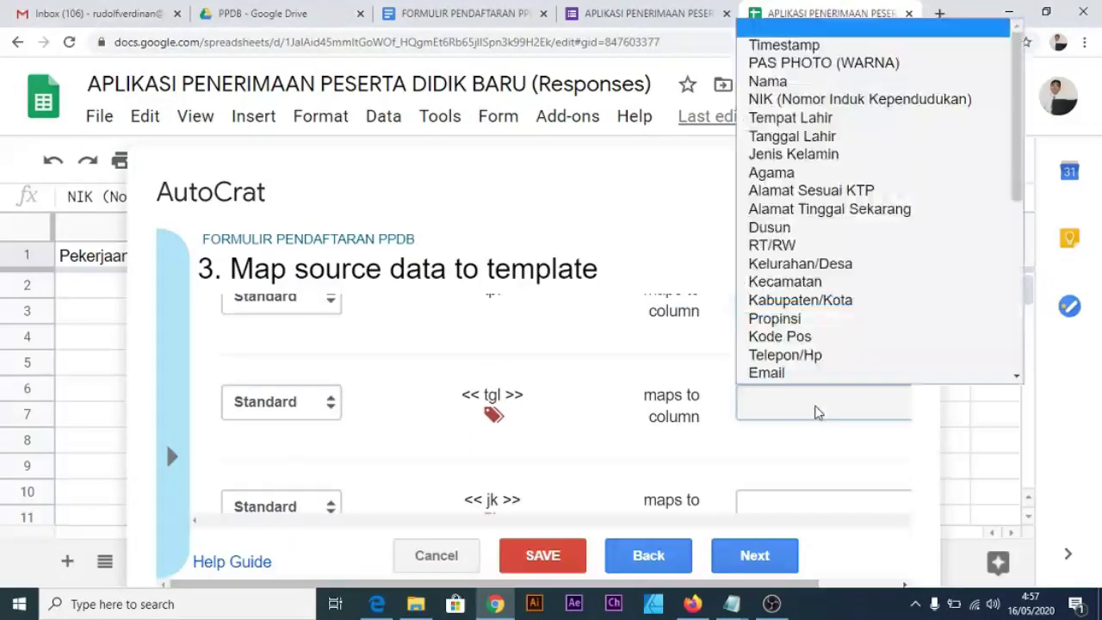
{"action": "left_click", "coordinate": [837, 136]}
{"action": "scroll", "coordinate": [810, 342], "scroll_direction": "down", "scroll_amount": 1}
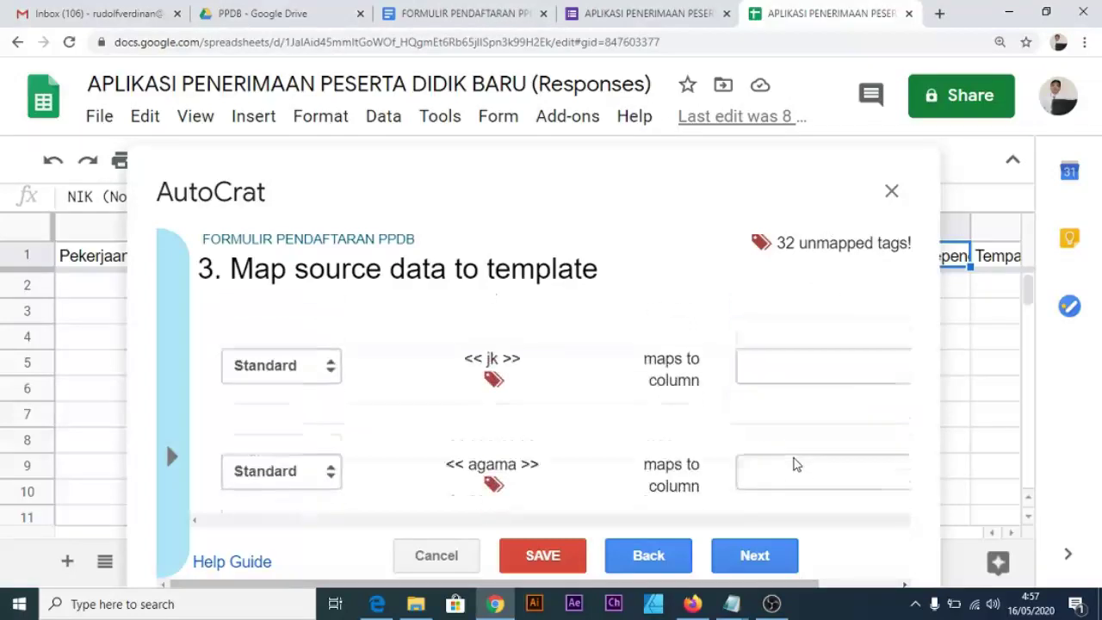
{"action": "left_click", "coordinate": [810, 348]}
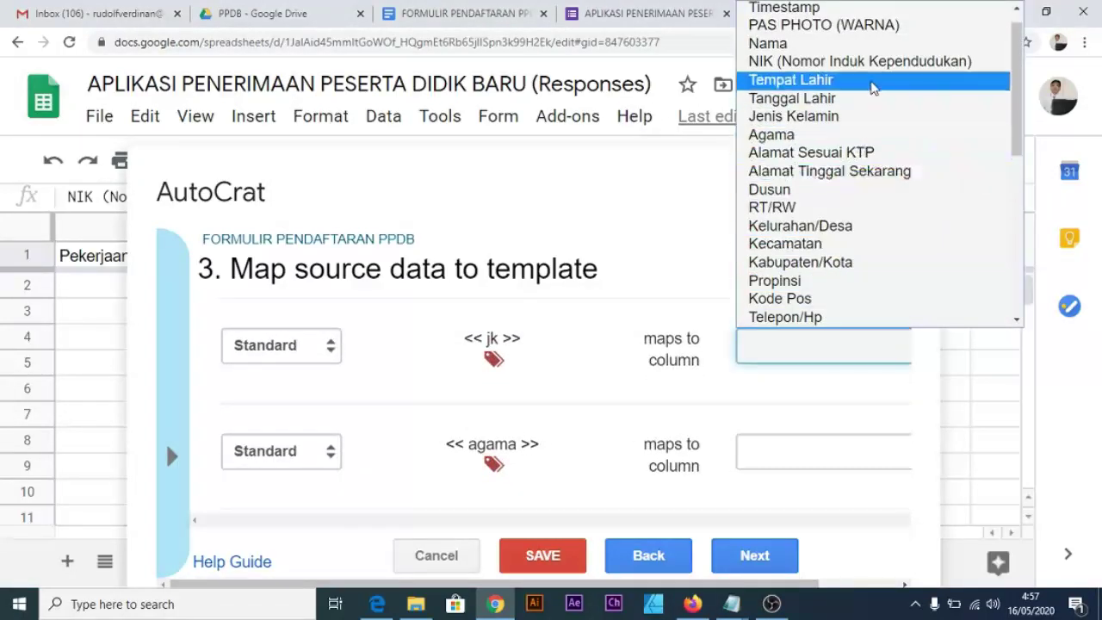
{"action": "left_click", "coordinate": [866, 115]}
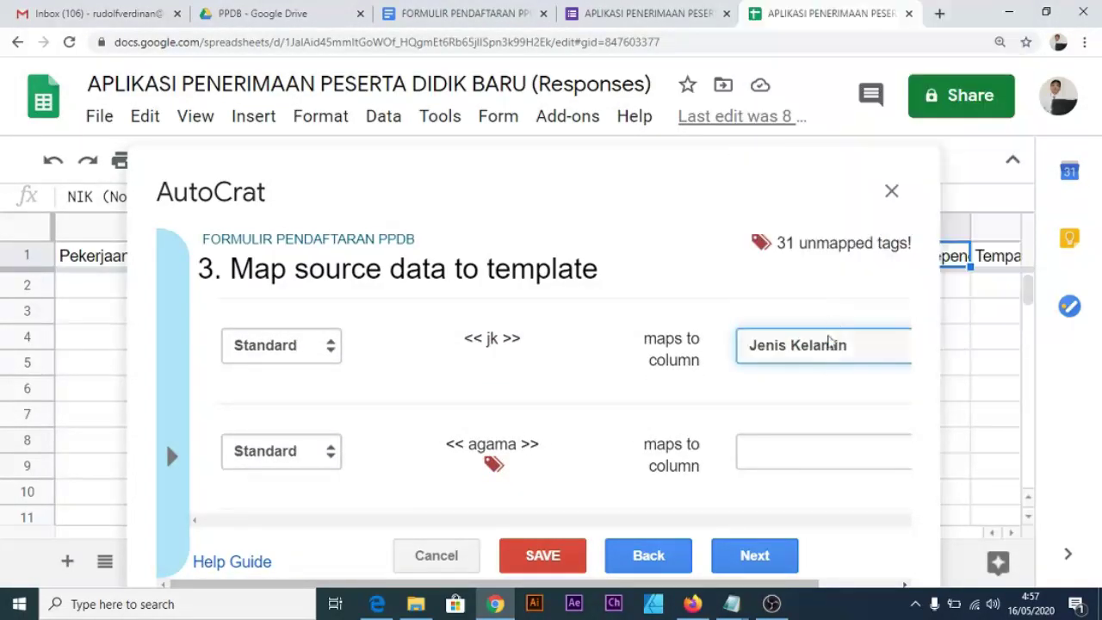
{"action": "scroll", "coordinate": [825, 361], "scroll_direction": "down", "scroll_amount": 2}
{"action": "scroll", "coordinate": [822, 370], "scroll_direction": "up", "scroll_amount": 2}
{"action": "left_click", "coordinate": [800, 447]}
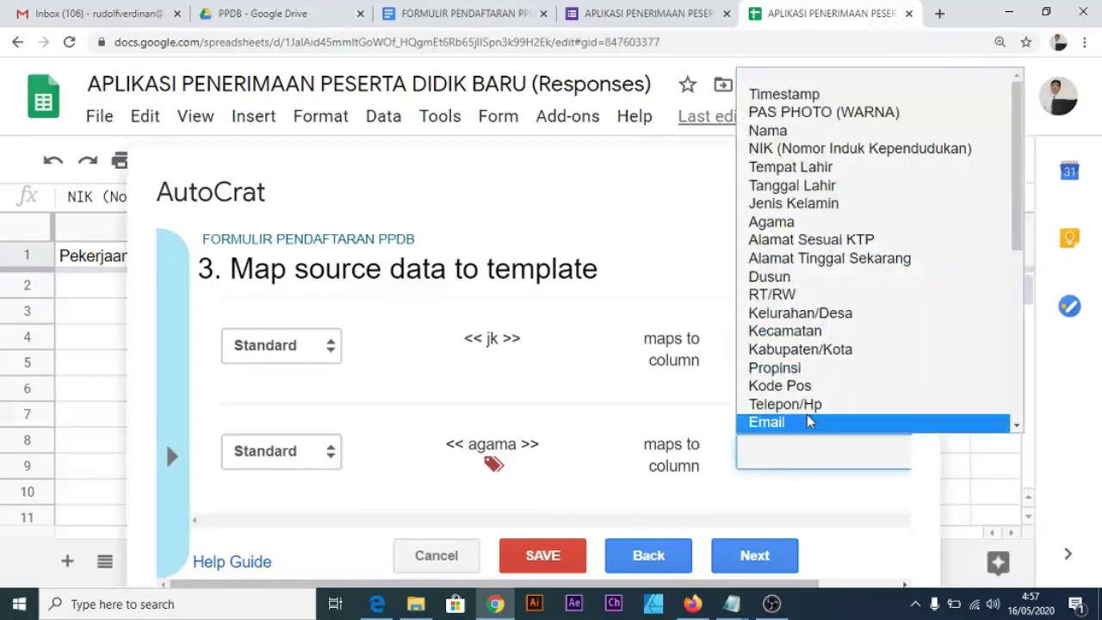
{"action": "left_click", "coordinate": [829, 223]}
Map the address tags, kelurahan (Kelurahan/Desa), phone and email tags to their matching columns.
{"action": "scroll", "coordinate": [724, 435], "scroll_direction": "down", "scroll_amount": 2}
{"action": "left_click", "coordinate": [770, 403]}
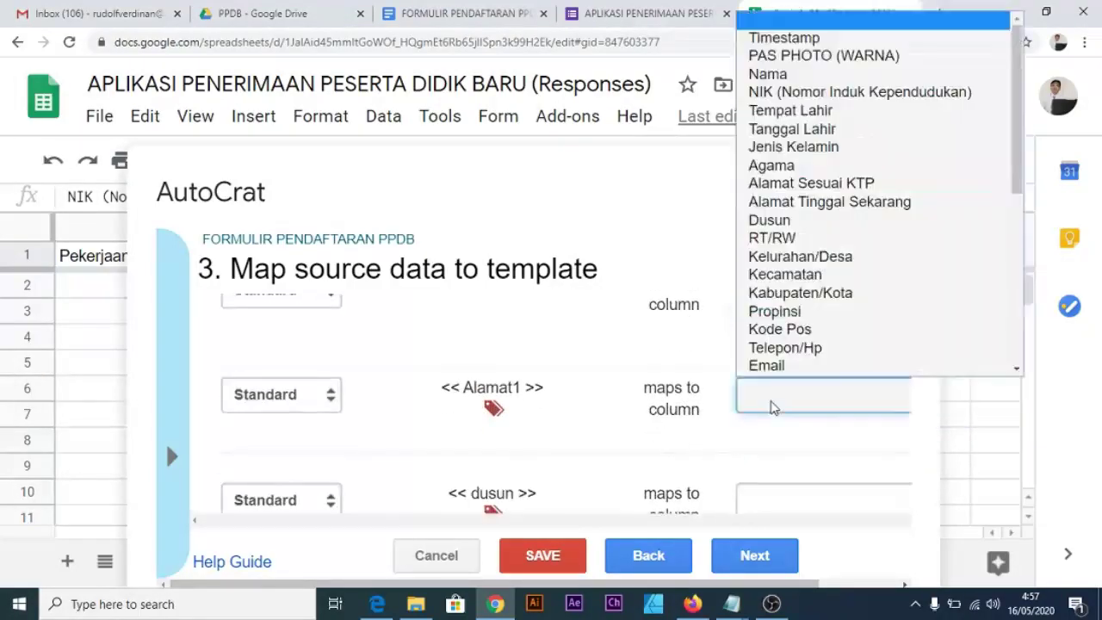
{"action": "scroll", "coordinate": [792, 396], "scroll_direction": "down", "scroll_amount": 2}
{"action": "left_click", "coordinate": [827, 389]}
{"action": "left_click", "coordinate": [800, 213]}
{"action": "scroll", "coordinate": [827, 387], "scroll_direction": "down", "scroll_amount": 2}
{"action": "left_click", "coordinate": [825, 436]}
{"action": "left_click", "coordinate": [801, 335]}
{"action": "left_click", "coordinate": [825, 322]}
{"action": "left_click", "coordinate": [839, 428]}
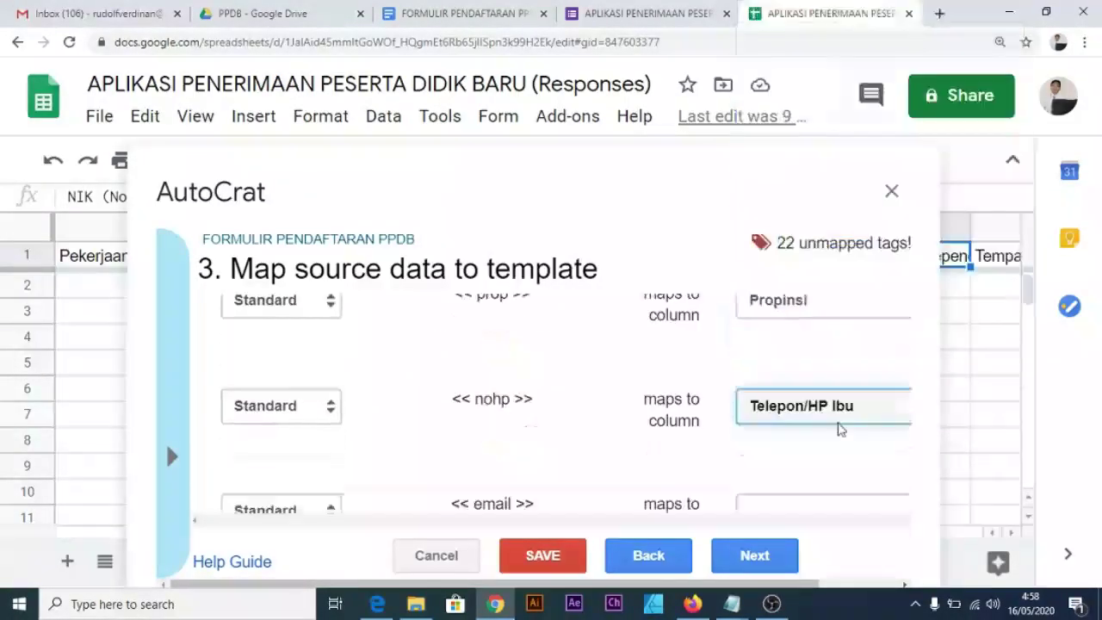
{"action": "scroll", "coordinate": [825, 387], "scroll_direction": "down", "scroll_amount": 2}
{"action": "left_click", "coordinate": [767, 323]}
Map the father's detail tags, including <<tglayah>> and <<kerjaayah>>, to their matching columns.
{"action": "scroll", "coordinate": [823, 387], "scroll_direction": "down", "scroll_amount": 2}
{"action": "left_click", "coordinate": [822, 315]}
{"action": "left_click", "coordinate": [801, 259]}
{"action": "left_click", "coordinate": [822, 422]}
{"action": "left_click", "coordinate": [801, 344]}
{"action": "scroll", "coordinate": [822, 388], "scroll_direction": "down", "scroll_amount": 2}
{"action": "left_click", "coordinate": [823, 423]}
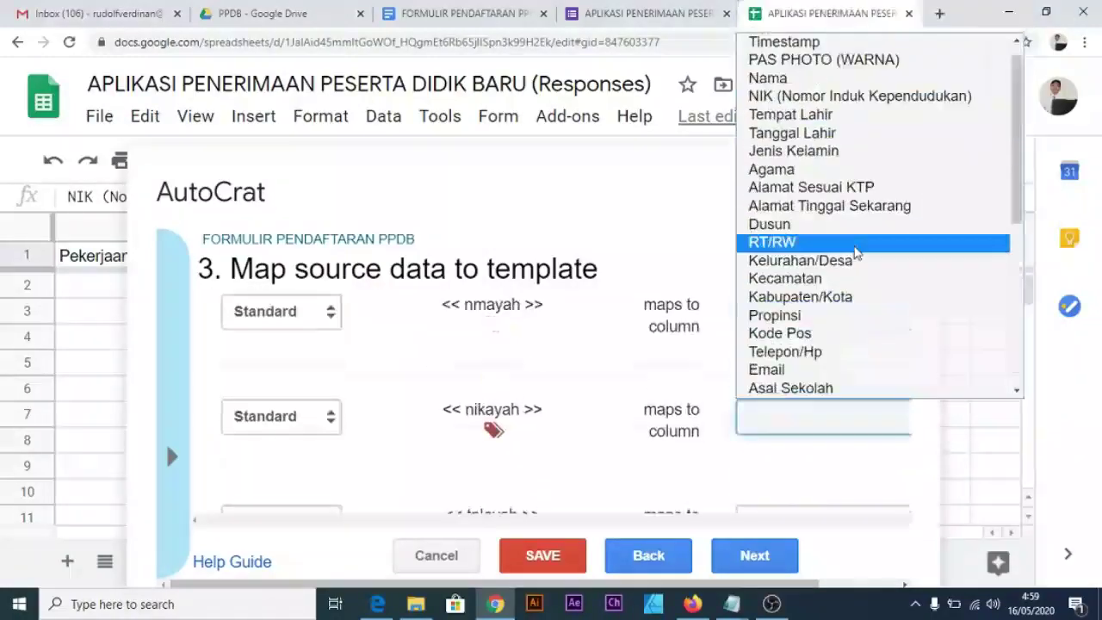
{"action": "left_click", "coordinate": [858, 465]}
{"action": "scroll", "coordinate": [827, 388], "scroll_direction": "down", "scroll_amount": 2}
{"action": "left_click", "coordinate": [827, 420]}
{"action": "left_click", "coordinate": [801, 258]}
Map the mother's tags, including <<nmibu>>, <<tglibu>> and <<nohpibu>> to Telepon/HP Ibu.
{"action": "left_click", "coordinate": [822, 352]}
{"action": "left_click", "coordinate": [868, 142]}
{"action": "left_click", "coordinate": [812, 353]}
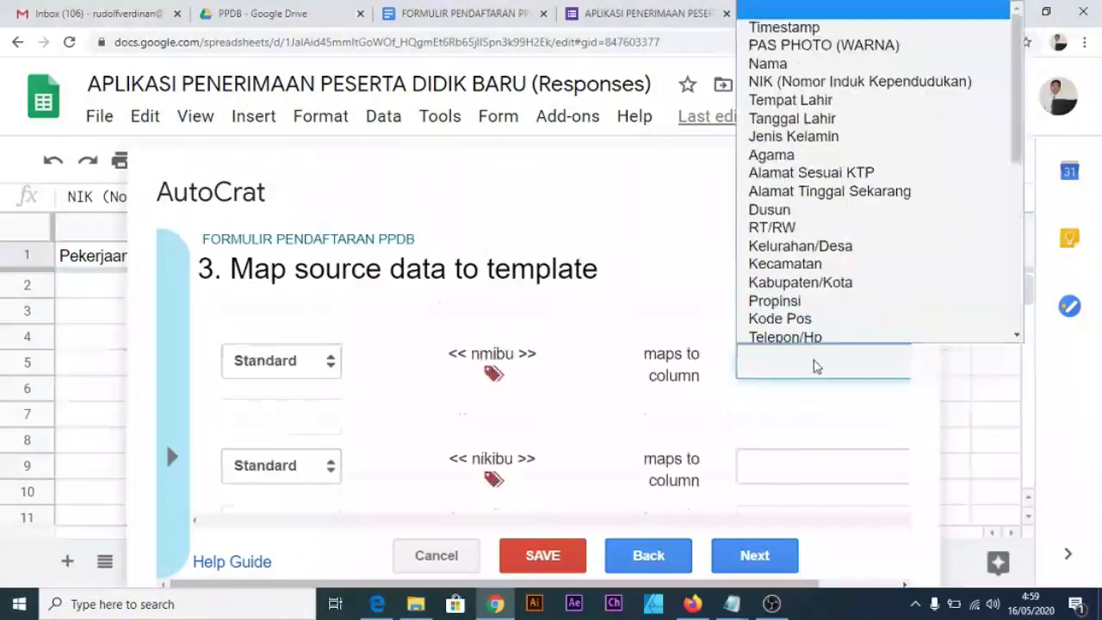
{"action": "left_click", "coordinate": [801, 196]}
{"action": "left_click", "coordinate": [822, 353]}
{"action": "left_click", "coordinate": [804, 251]}
{"action": "scroll", "coordinate": [827, 387], "scroll_direction": "down", "scroll_amount": 2}
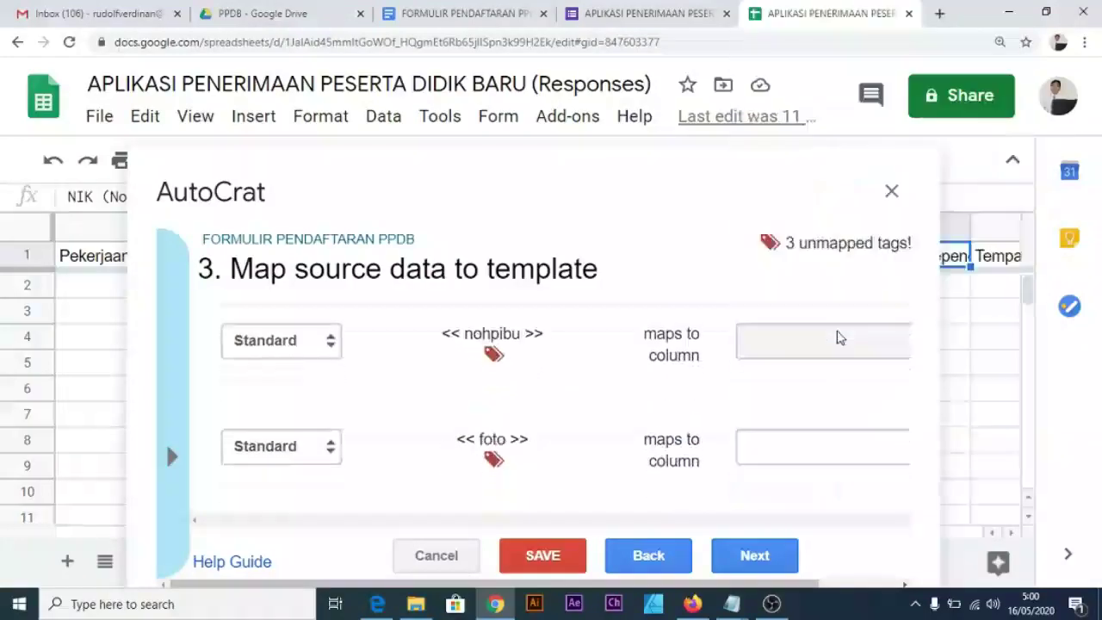
{"action": "left_click", "coordinate": [822, 340]}
{"action": "left_click", "coordinate": [801, 306]}
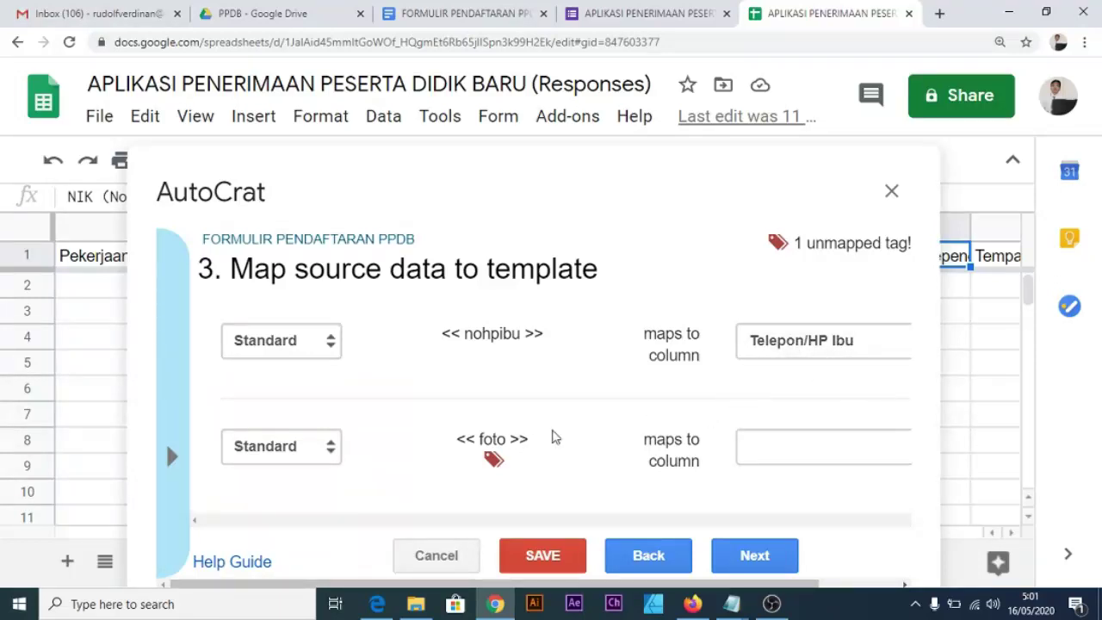
Map the <<foto>> tag to the photoid column.
{"action": "left_click", "coordinate": [772, 453]}
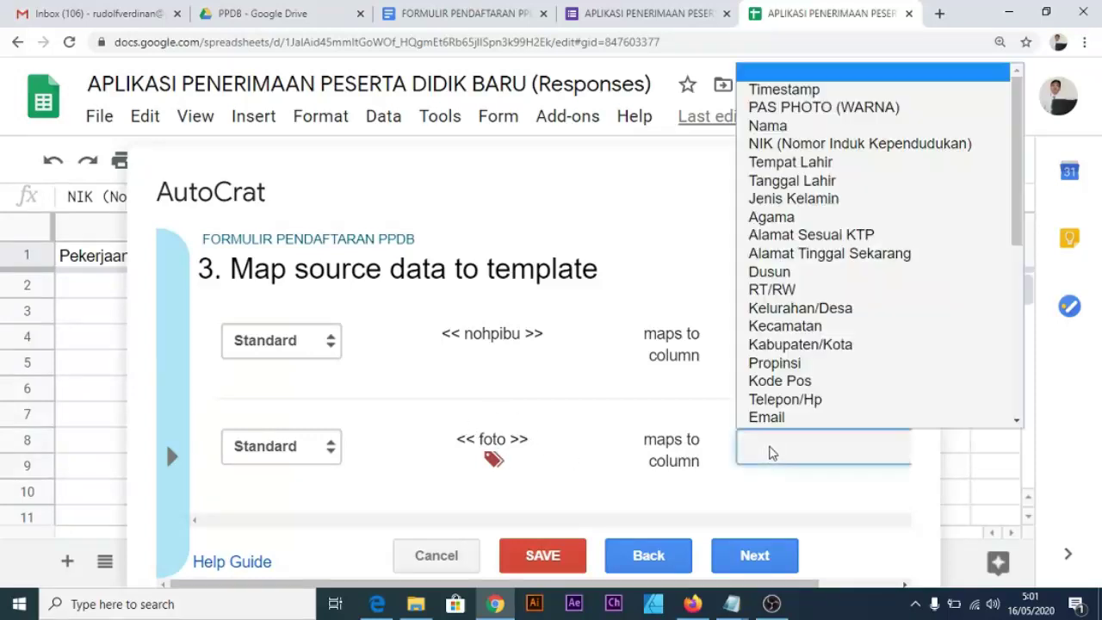
{"action": "scroll", "coordinate": [816, 405], "scroll_direction": "down", "scroll_amount": 1}
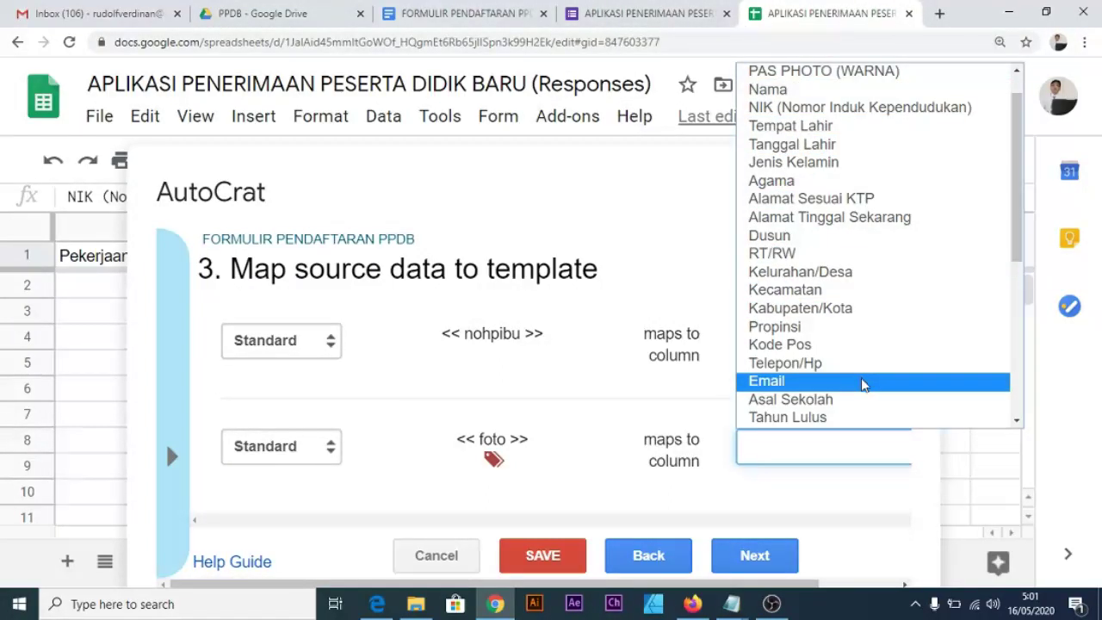
{"action": "scroll", "coordinate": [861, 380], "scroll_direction": "down", "scroll_amount": 5}
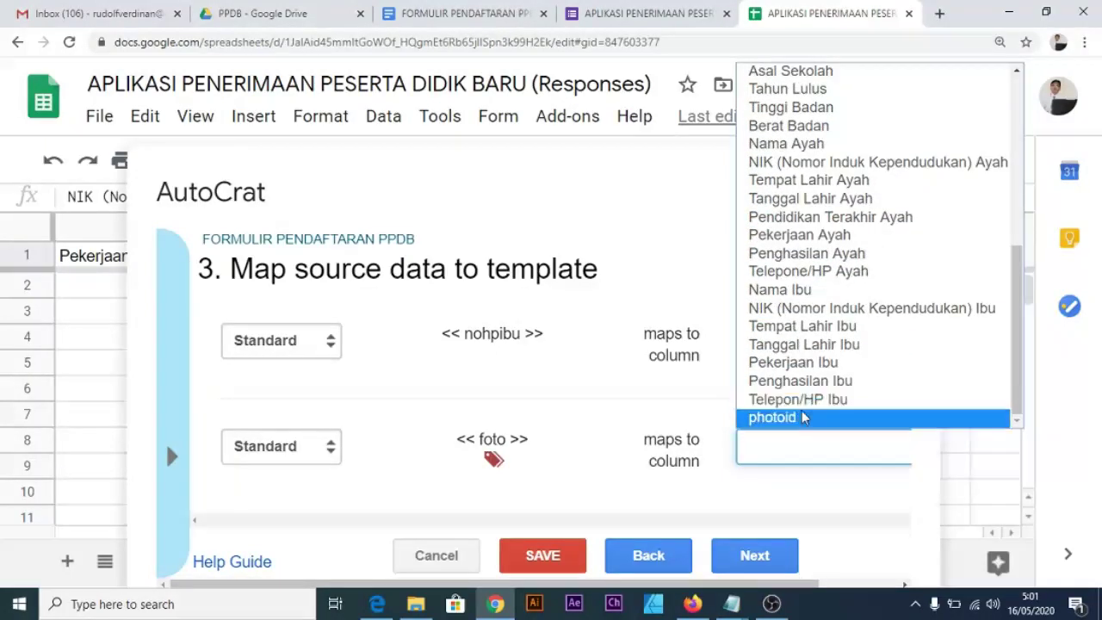
{"action": "left_click", "coordinate": [796, 420]}
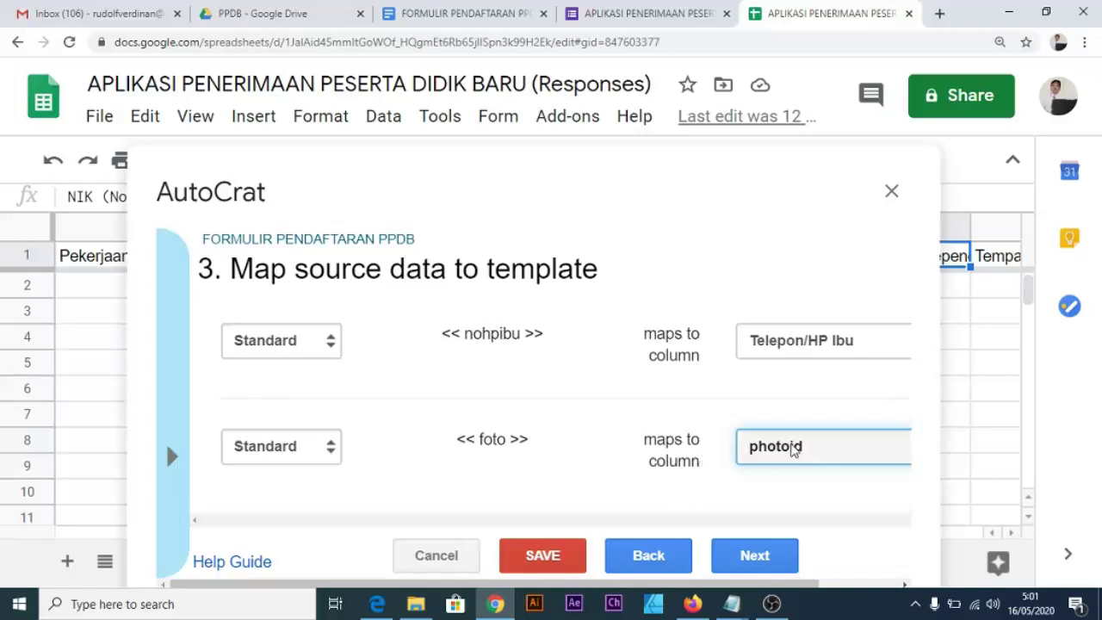
{"action": "left_click", "coordinate": [328, 447]}
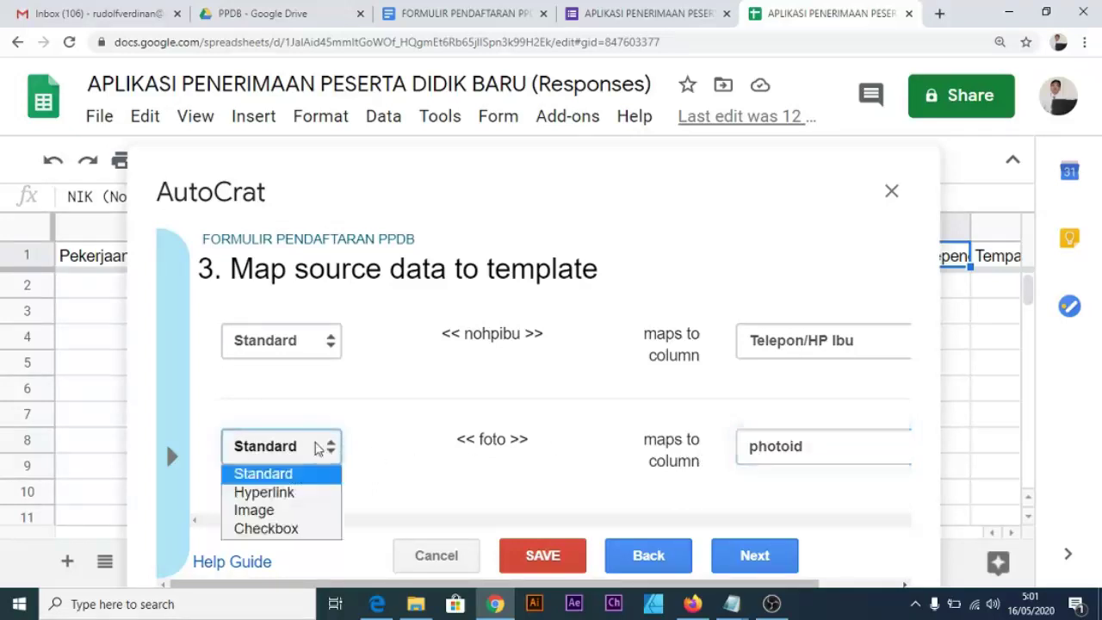
Make the foto tag merge as an image and look up the 2x3 photo pixel size in Notepad.
{"action": "left_click", "coordinate": [303, 511]}
{"action": "scroll", "coordinate": [715, 444], "scroll_direction": "down", "scroll_amount": 2}
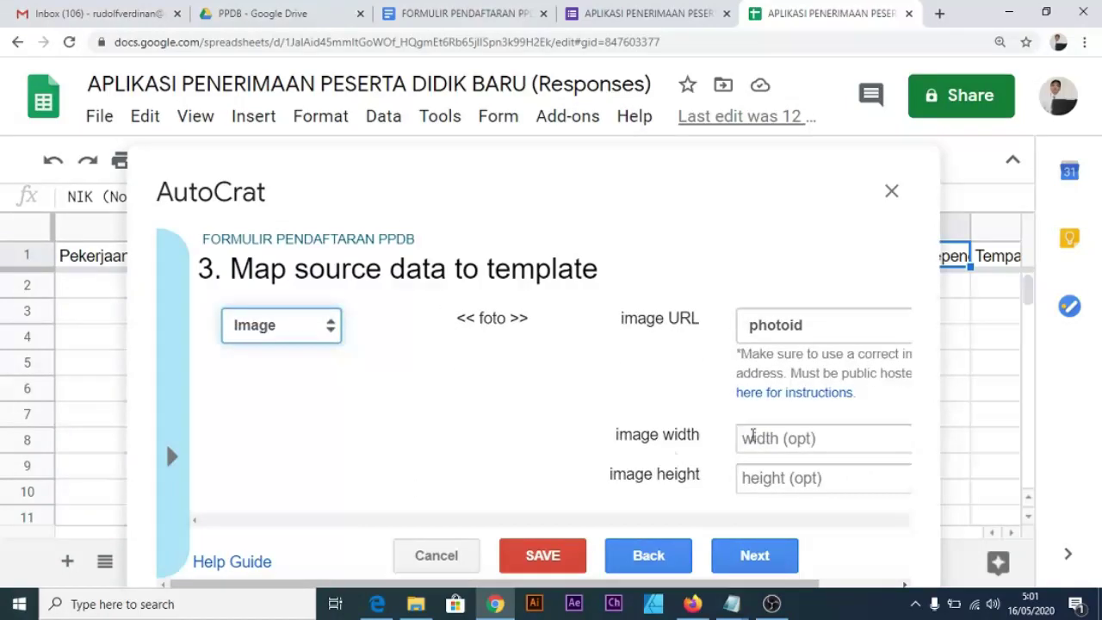
{"action": "left_click", "coordinate": [767, 441]}
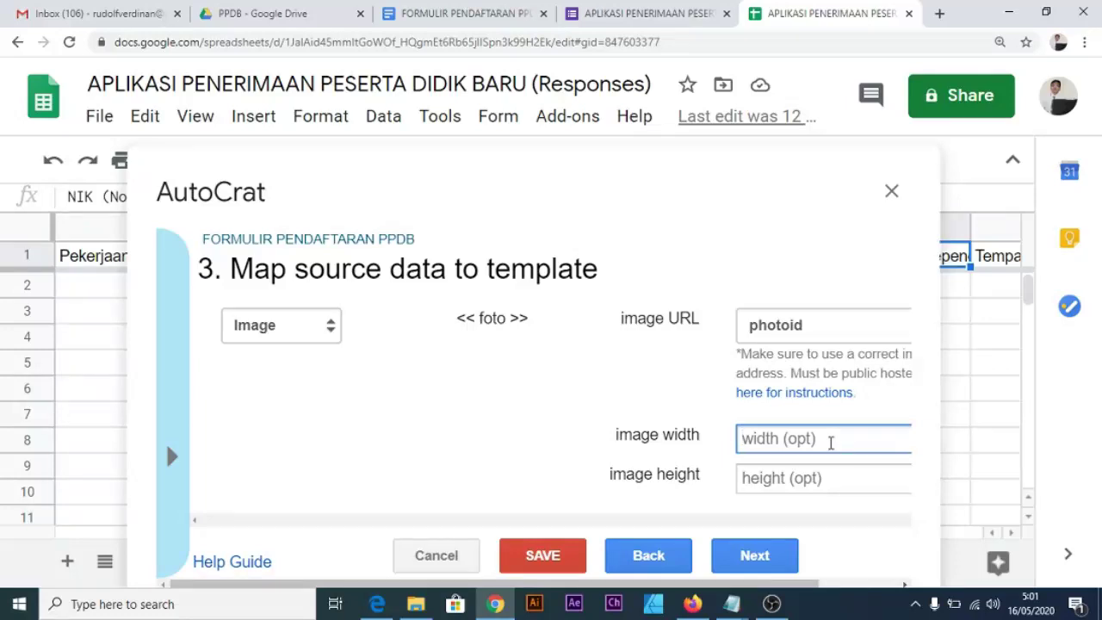
{"action": "left_click", "coordinate": [732, 604]}
{"action": "left_click", "coordinate": [696, 555]}
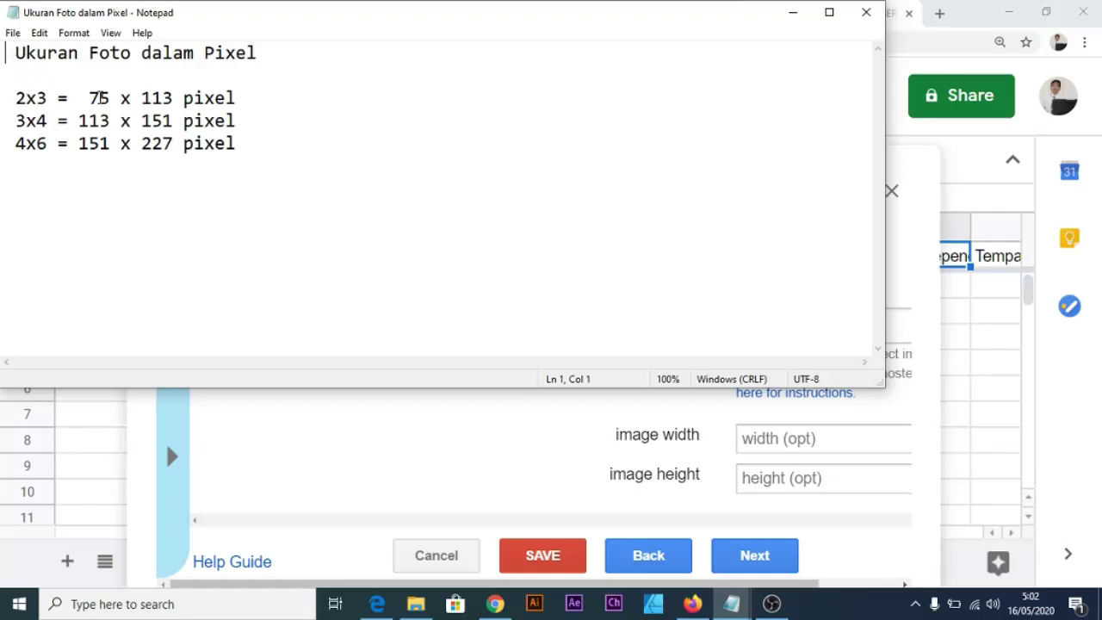
{"action": "left_click", "coordinate": [794, 17]}
Size the foto image to width 75 and height 113, then continue to file settings.
{"action": "left_click", "coordinate": [779, 446]}
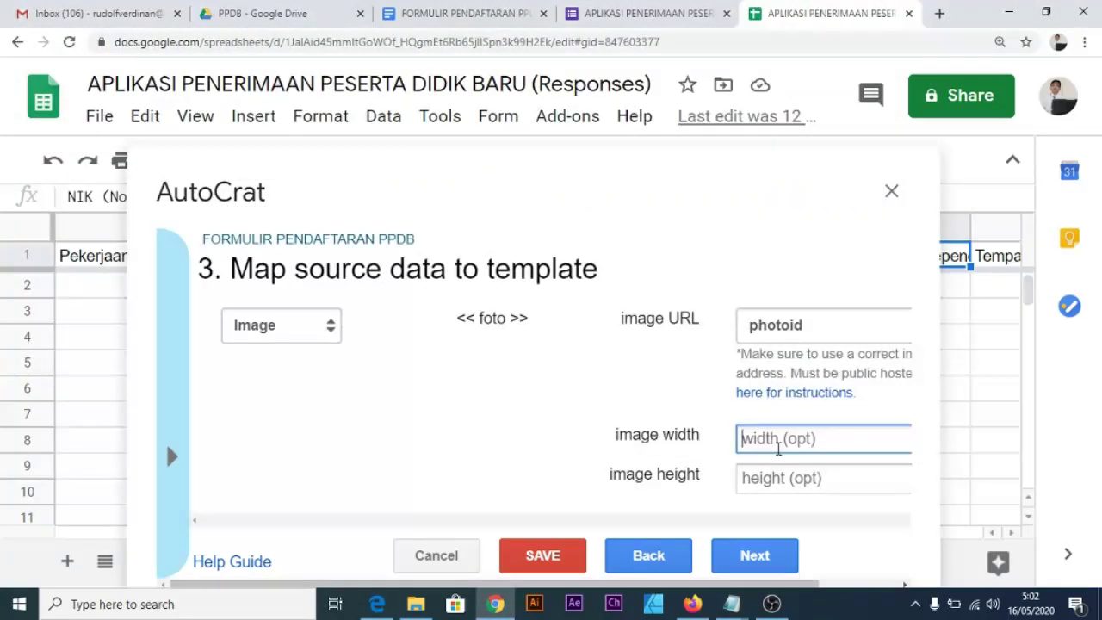
{"action": "type", "text": "75"}
{"action": "key", "text": "Tab"}
{"action": "type", "text": "11"}
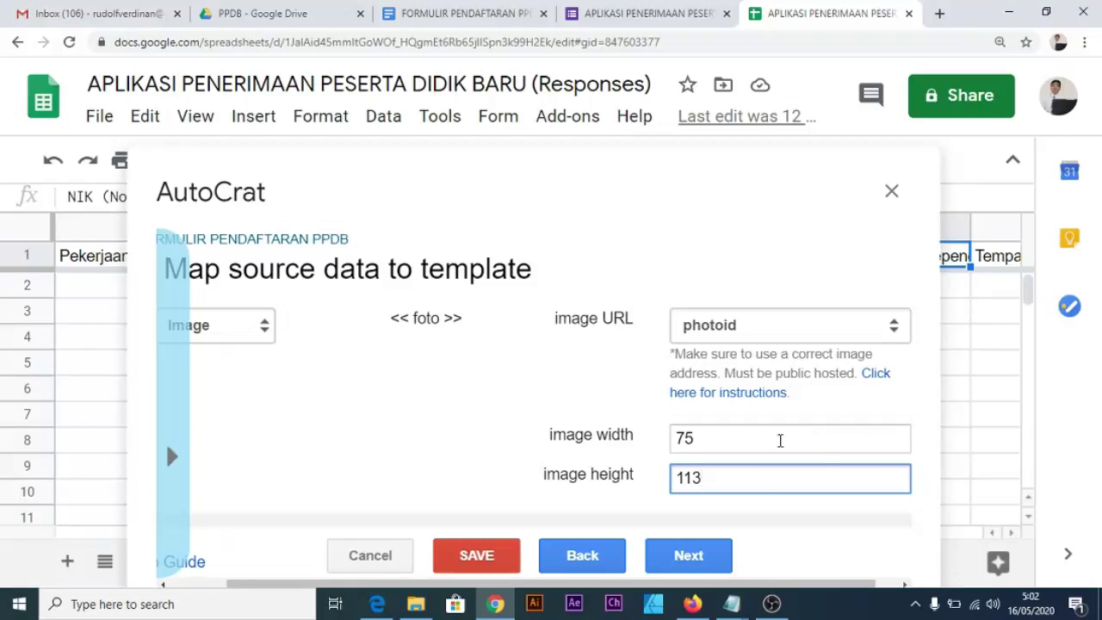
{"action": "type", "text": "3"}
{"action": "left_click", "coordinate": [457, 414]}
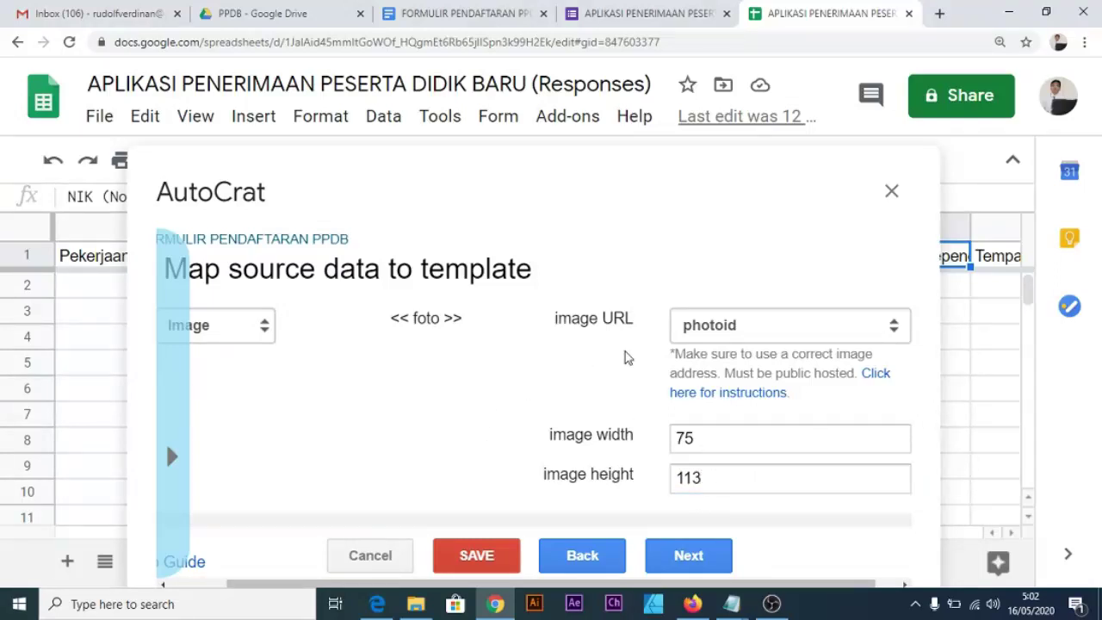
{"action": "scroll", "coordinate": [625, 353], "scroll_direction": "up", "scroll_amount": 10}
{"action": "scroll", "coordinate": [642, 409], "scroll_direction": "up", "scroll_amount": 10}
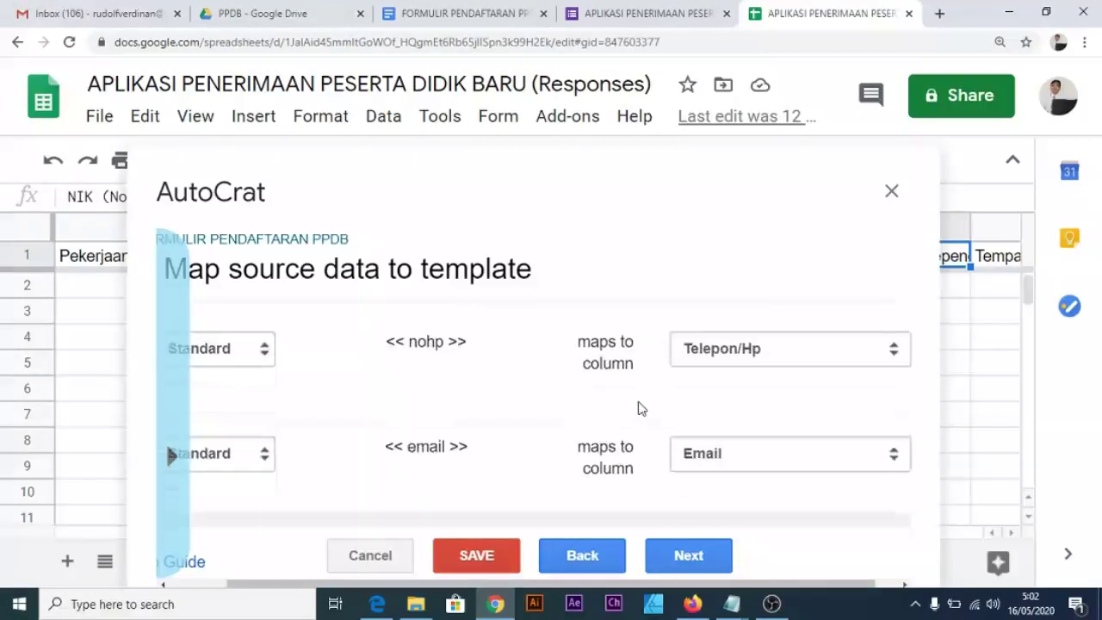
{"action": "scroll", "coordinate": [639, 410], "scroll_direction": "down", "scroll_amount": 10}
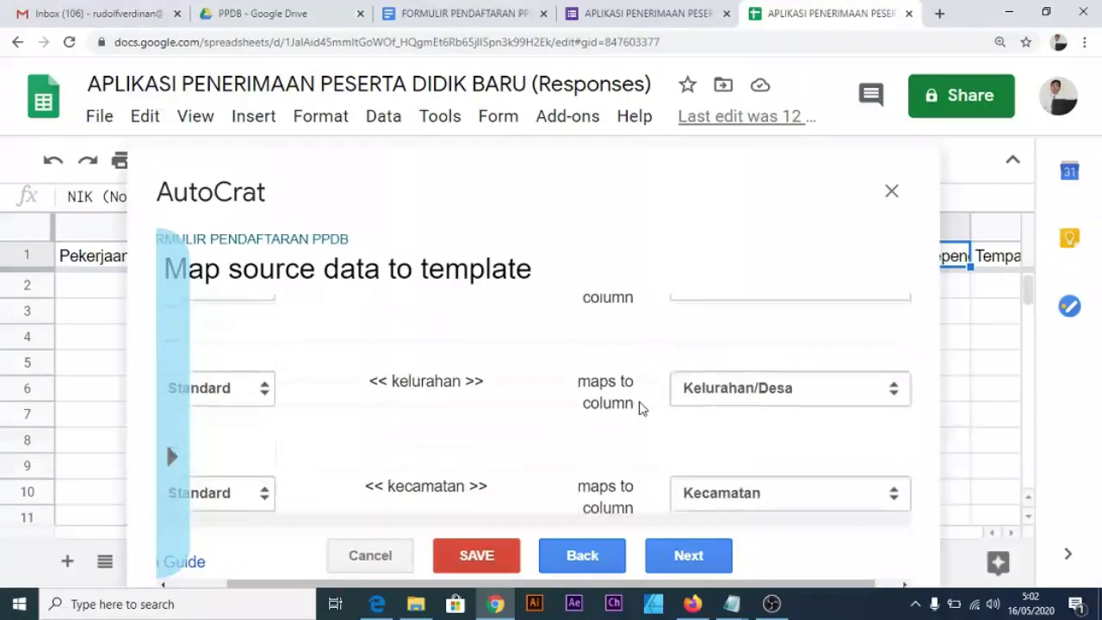
{"action": "scroll", "coordinate": [640, 424], "scroll_direction": "down", "scroll_amount": 2}
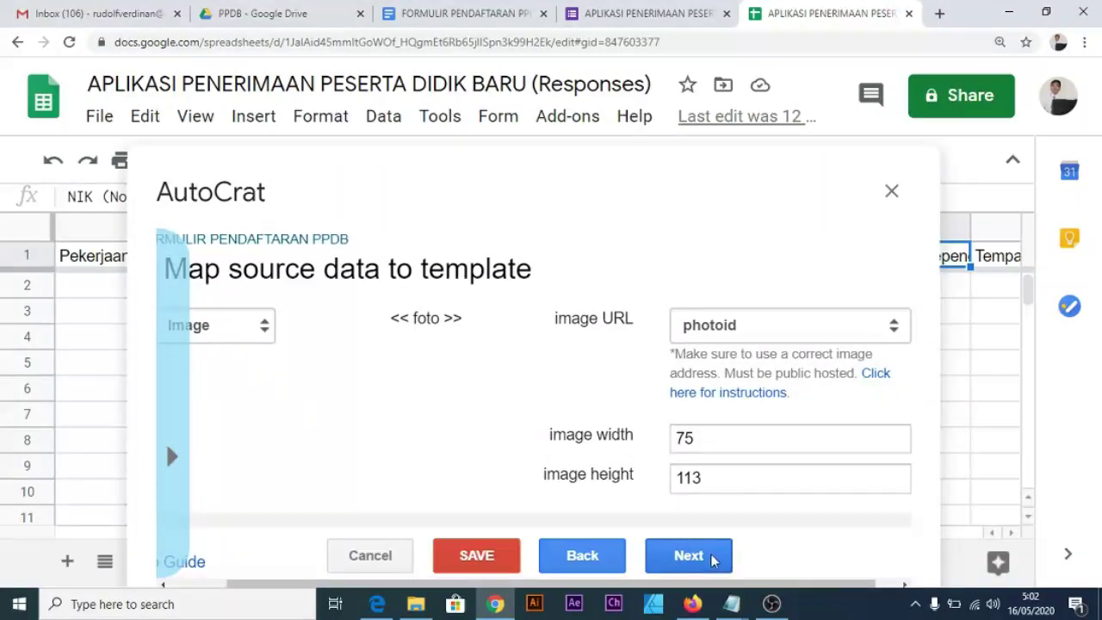
{"action": "left_click", "coordinate": [711, 558]}
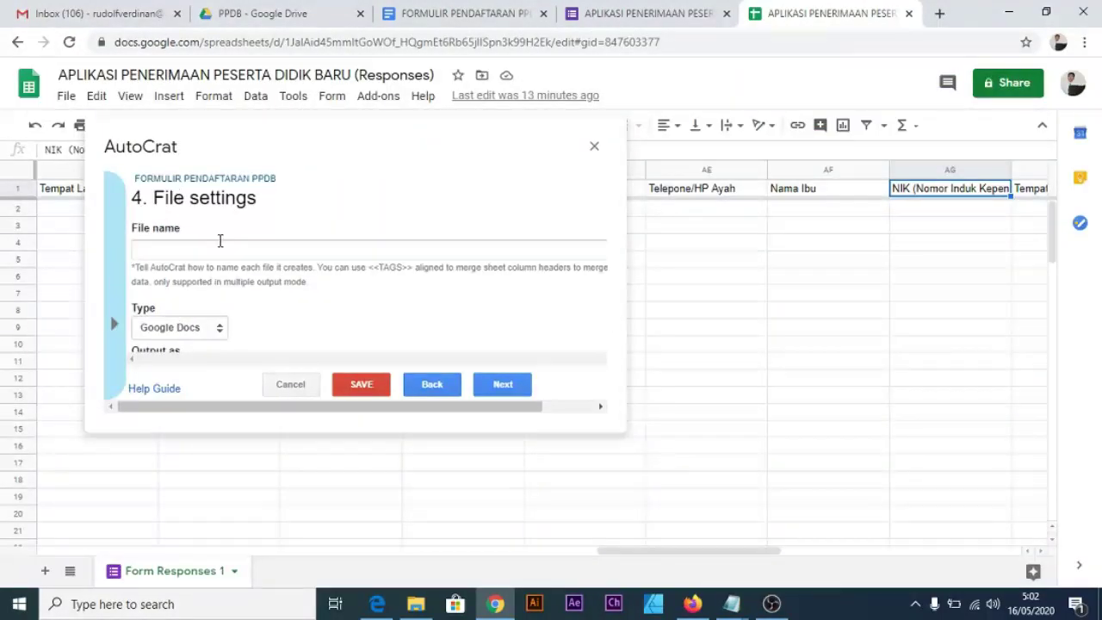
Name the merged files 'BUKTI PENDAFTARAN <<Nama>>' and set the output type to PDF.
{"action": "key", "text": "ctrl+plus"}
{"action": "key", "text": "ctrl+plus"}
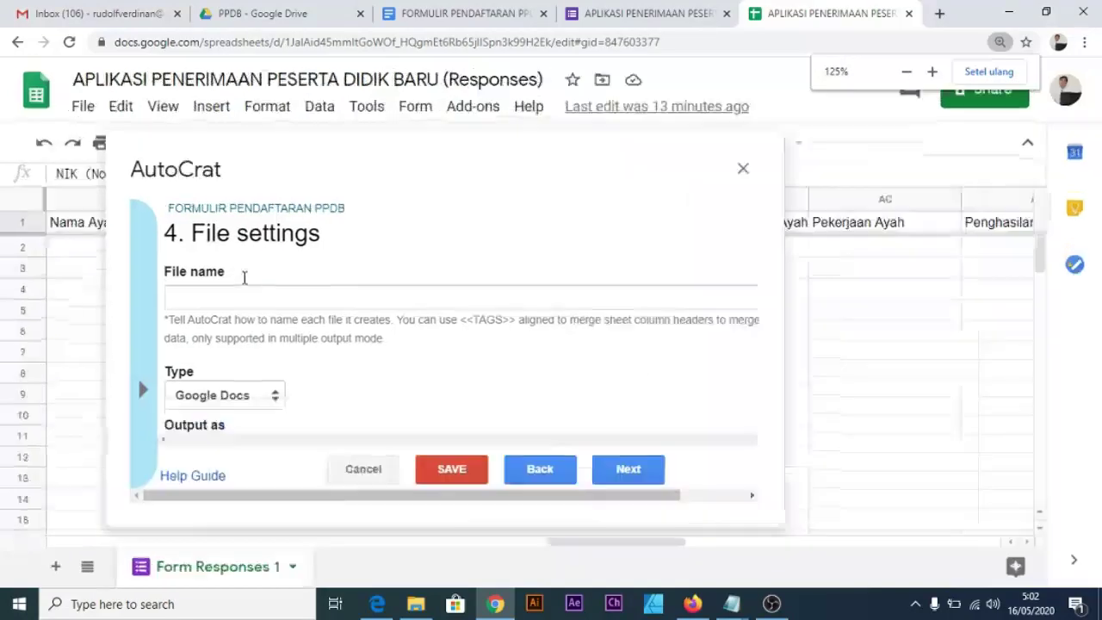
{"action": "left_click", "coordinate": [263, 285]}
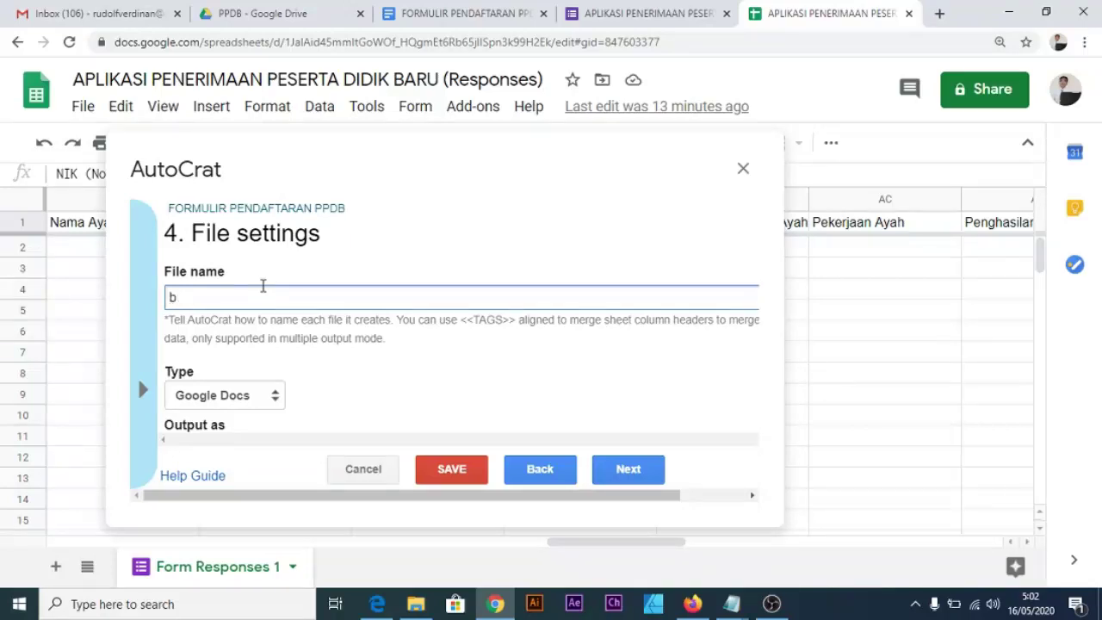
{"action": "type", "text": "BUKTI PENDAFTARAN <<"}
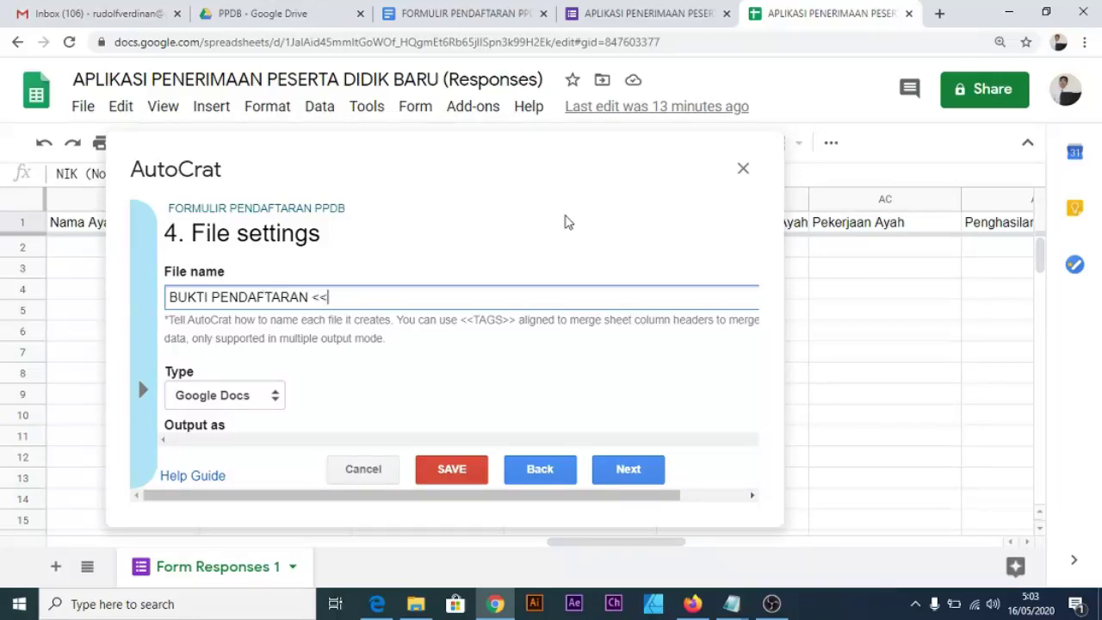
{"action": "left_click", "coordinate": [247, 191]}
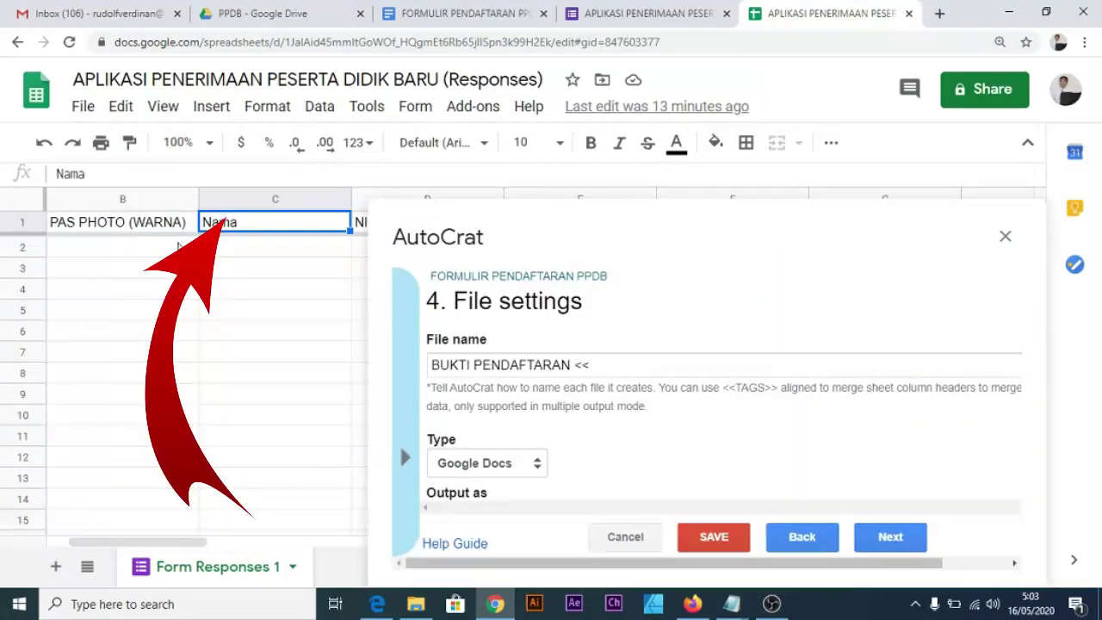
{"action": "left_click", "coordinate": [604, 365]}
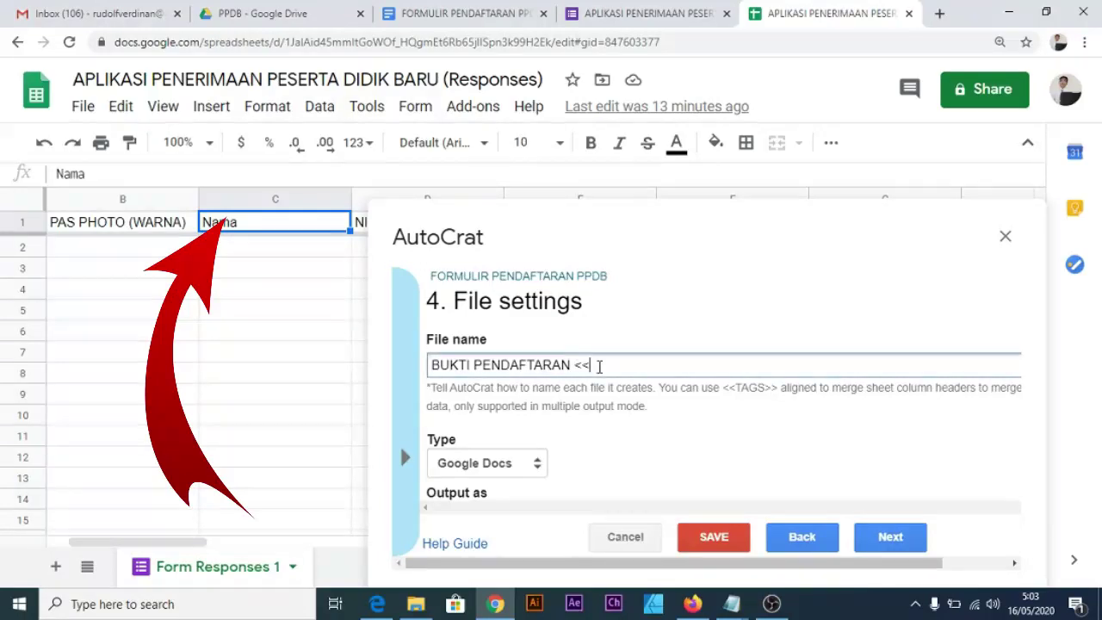
{"action": "type", "text": "n"}
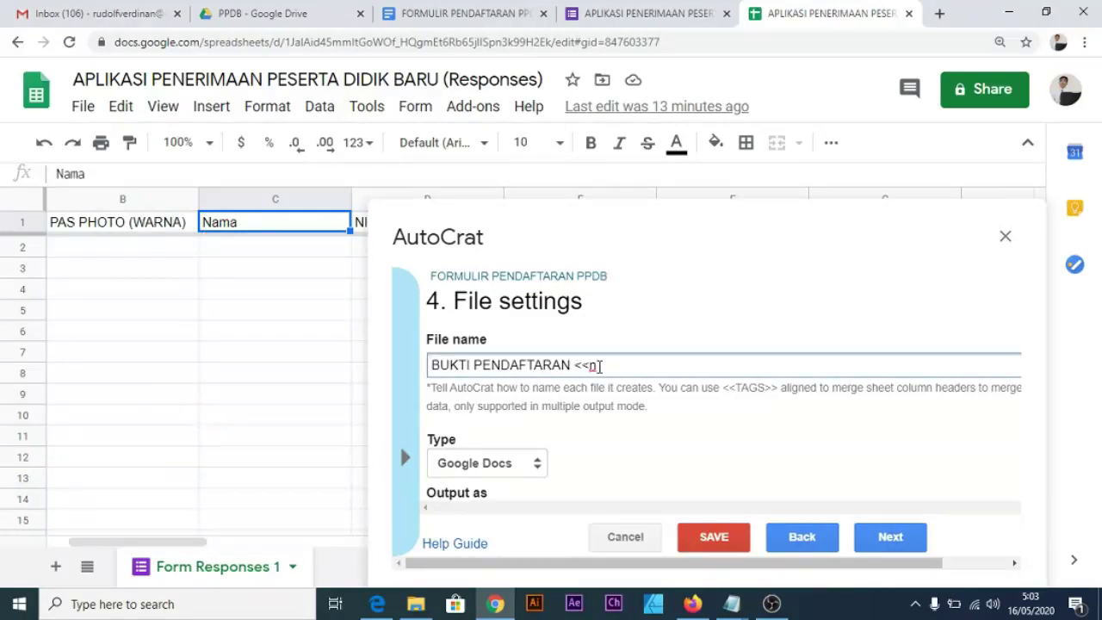
{"action": "type", "text": "nama"}
{"action": "key", "text": "BackSpace"}
{"action": "key", "text": "BackSpace"}
{"action": "type", "text": "Nama>>"}
{"action": "scroll", "coordinate": [608, 357], "scroll_direction": "down", "scroll_amount": 1}
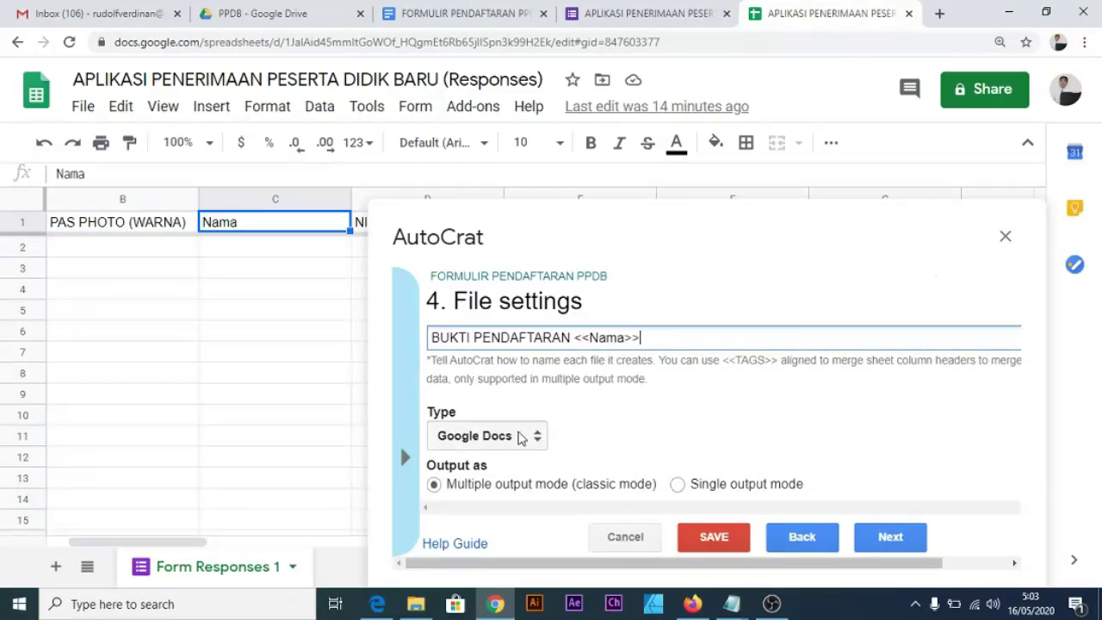
{"action": "left_click", "coordinate": [482, 435]}
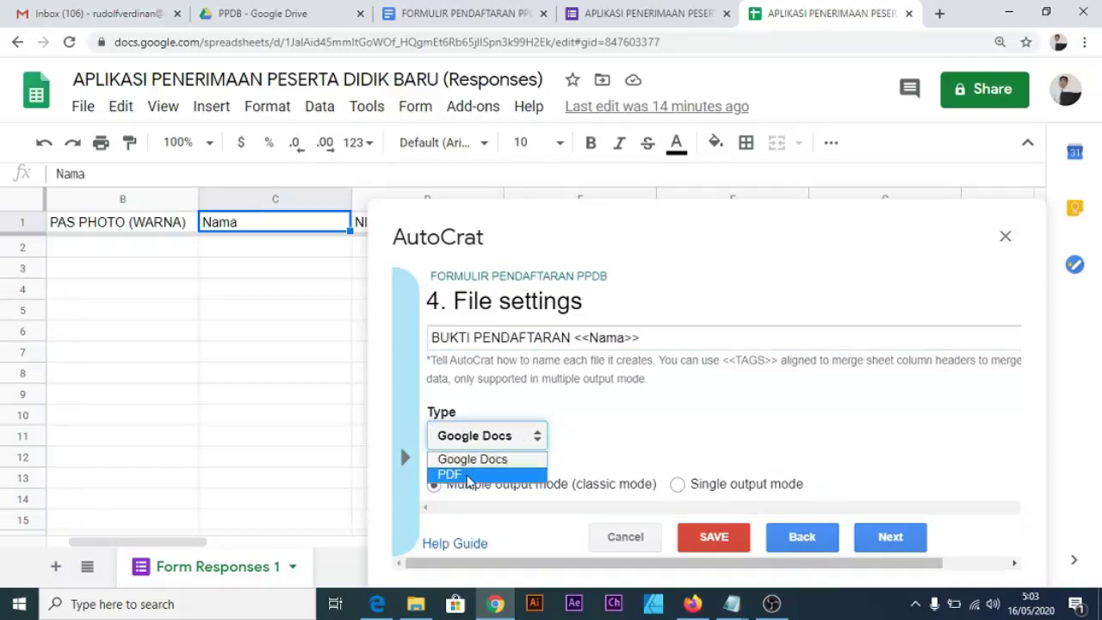
{"action": "left_click", "coordinate": [470, 474]}
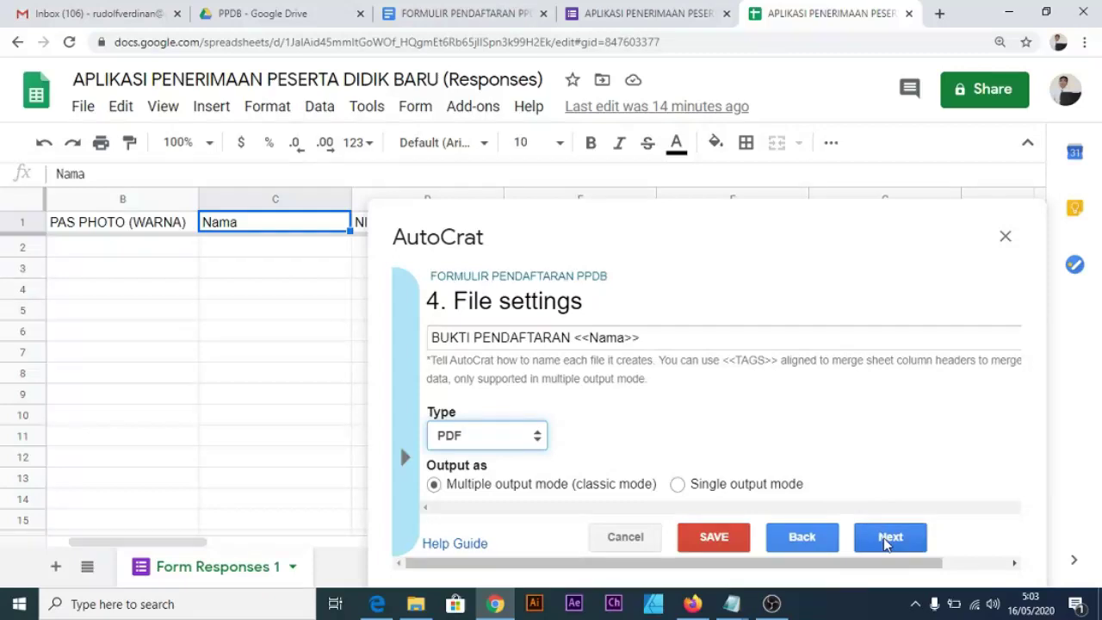
{"action": "left_click", "coordinate": [887, 541]}
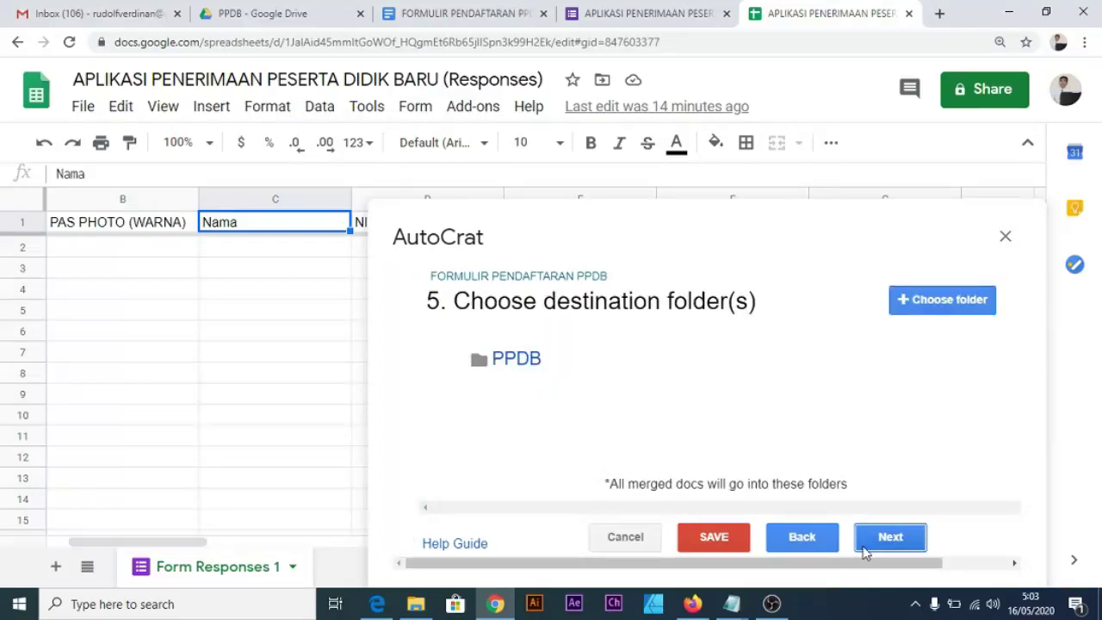
Keep PPDB as destination folder and skip the dynamic folder reference and merge condition steps.
{"action": "mouse_move", "coordinate": [529, 364]}
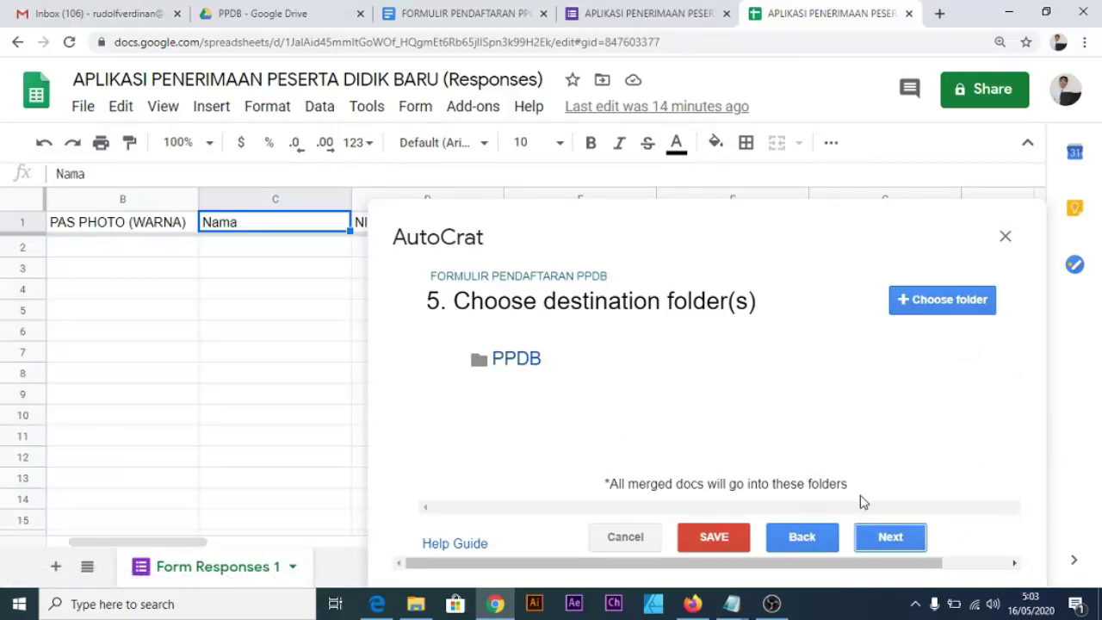
{"action": "left_click", "coordinate": [891, 542]}
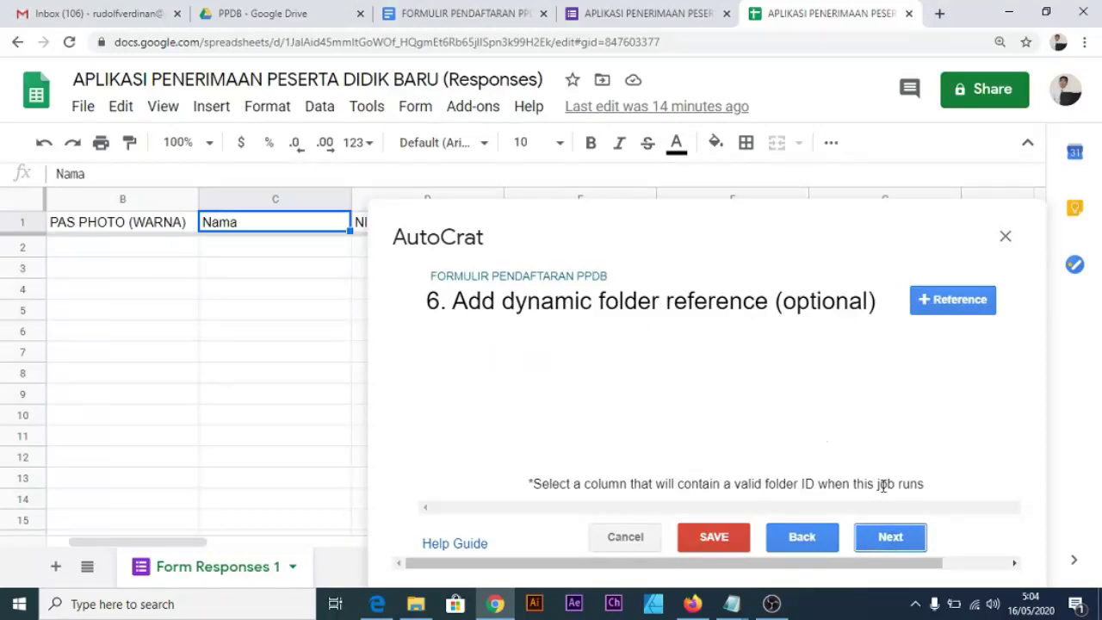
{"action": "left_click", "coordinate": [891, 537]}
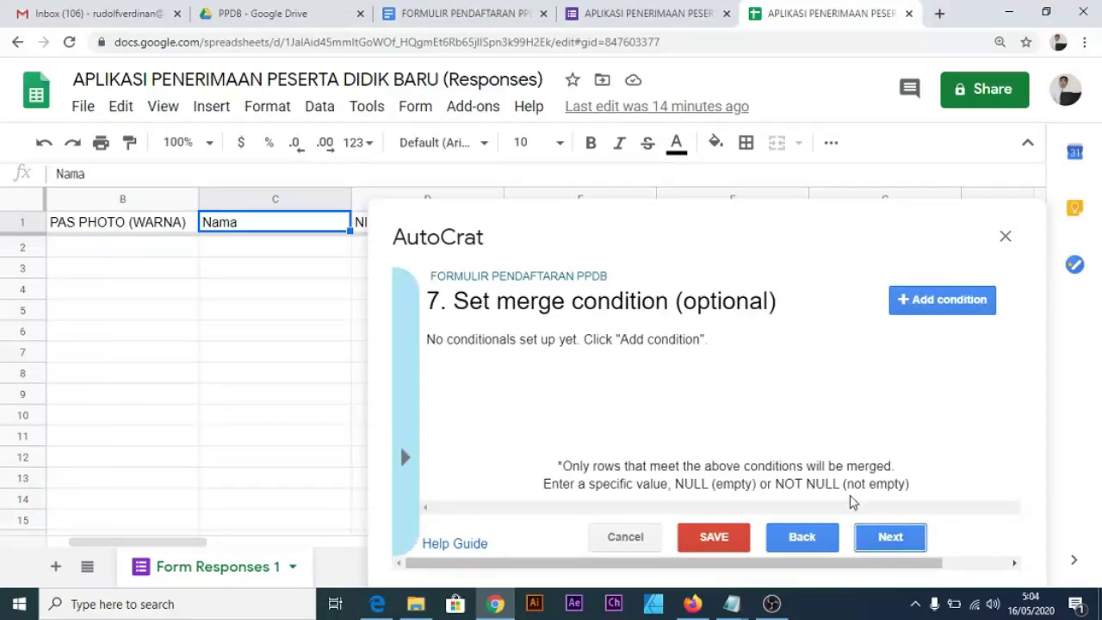
{"action": "left_click", "coordinate": [879, 537]}
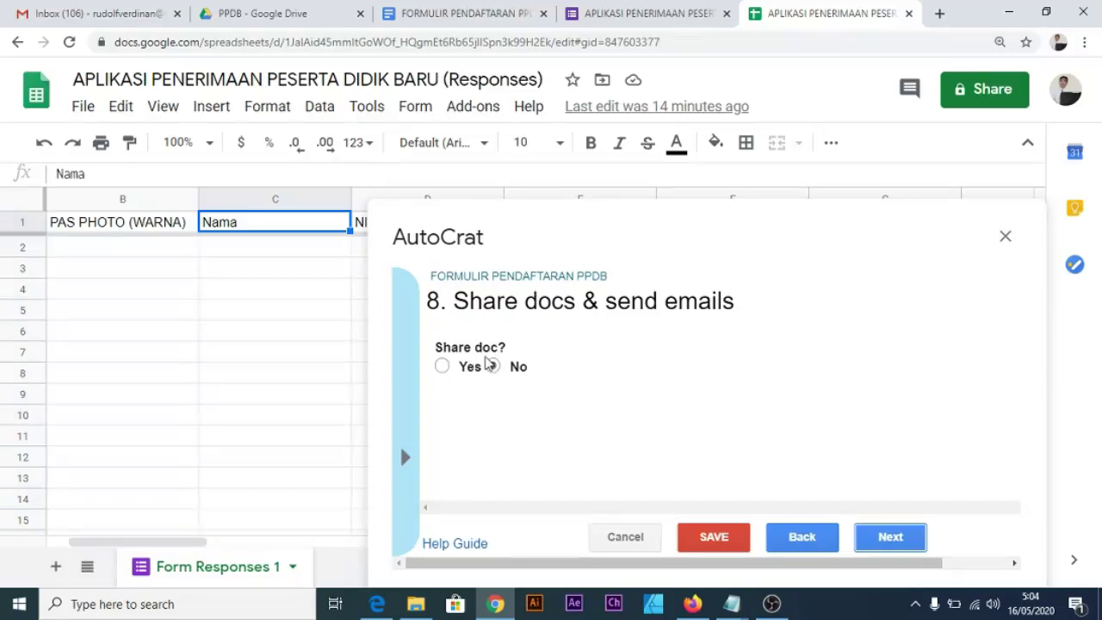
Turn on sharing of the AutoCrat-generated documents.
{"action": "left_click", "coordinate": [442, 367]}
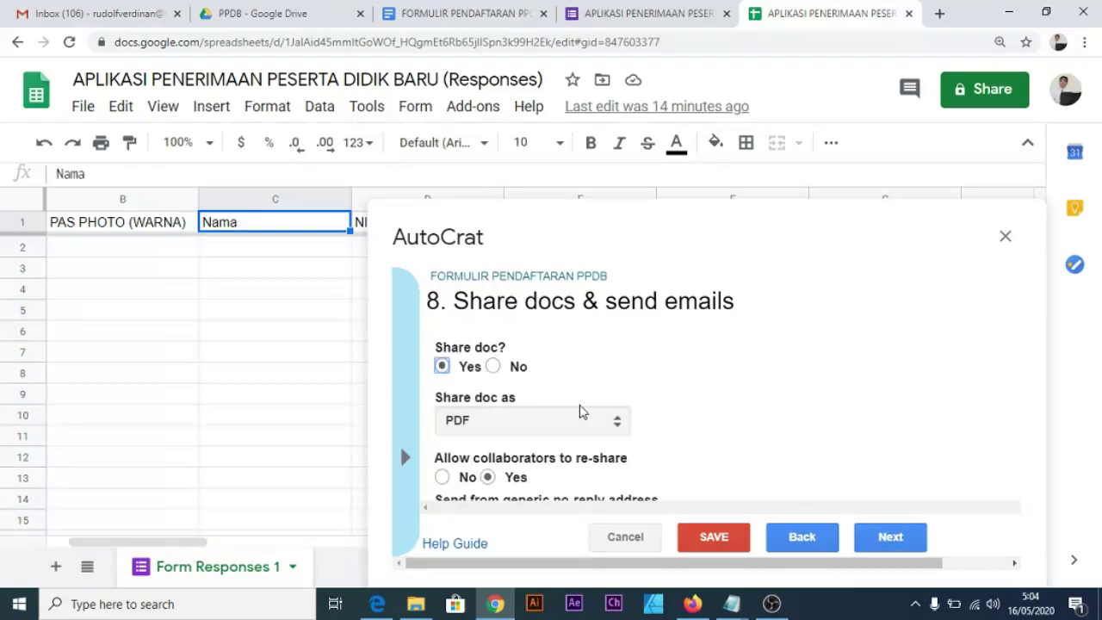
{"action": "scroll", "coordinate": [591, 400], "scroll_direction": "down", "scroll_amount": 2}
{"action": "scroll", "coordinate": [545, 407], "scroll_direction": "up", "scroll_amount": 2}
{"action": "scroll", "coordinate": [479, 426], "scroll_direction": "down", "scroll_amount": 5}
{"action": "scroll", "coordinate": [481, 428], "scroll_direction": "up", "scroll_amount": 2}
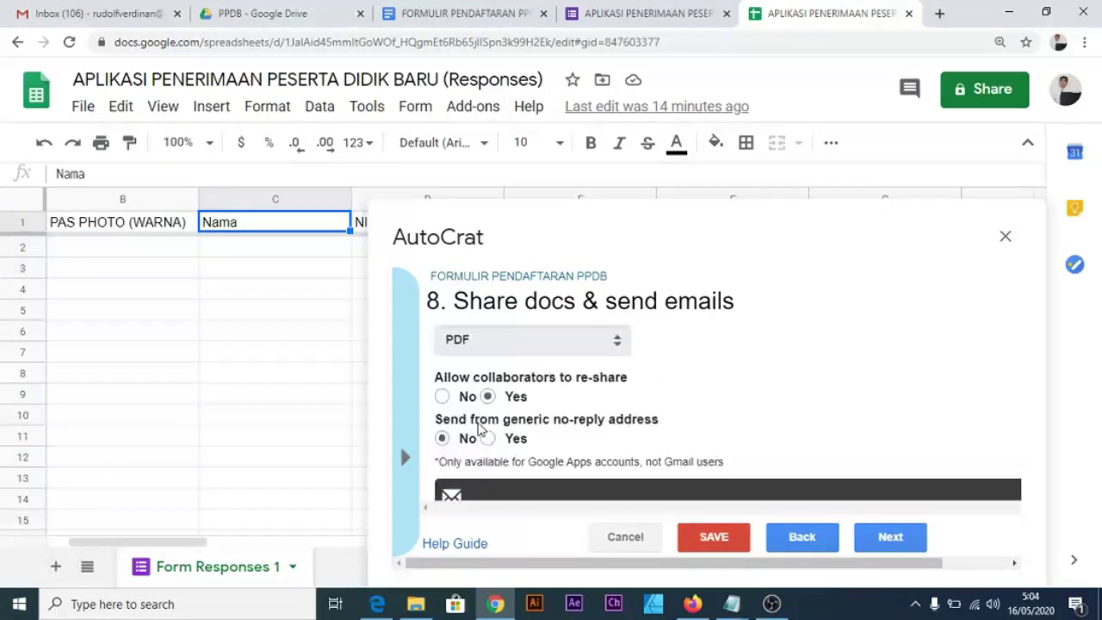
{"action": "scroll", "coordinate": [514, 385], "scroll_direction": "down", "scroll_amount": 2}
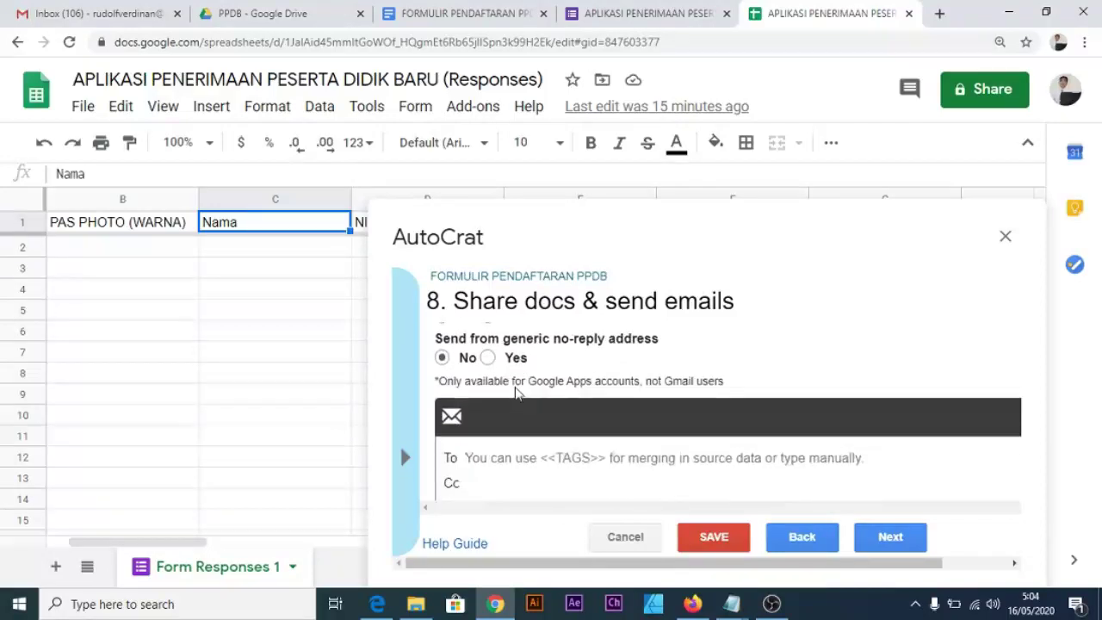
{"action": "scroll", "coordinate": [528, 368], "scroll_direction": "down", "scroll_amount": 2}
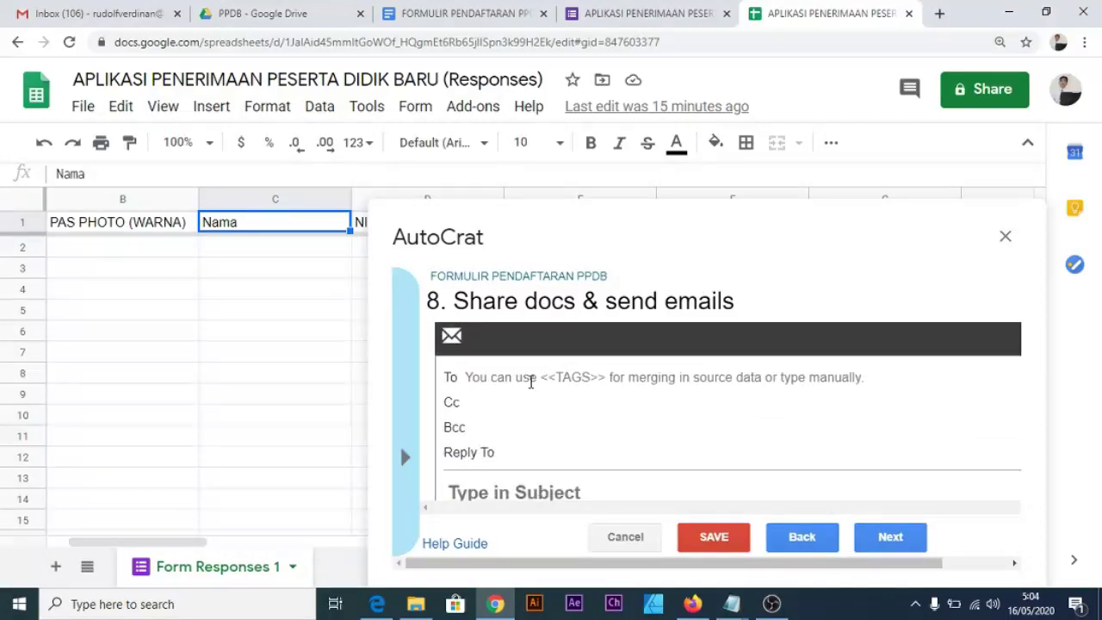
Address the email to <<Email>> with subject PPDB BAKTI MULIA.
{"action": "left_click", "coordinate": [531, 376]}
{"action": "key", "text": "ctrl+plus"}
{"action": "key", "text": "ctrl+plus"}
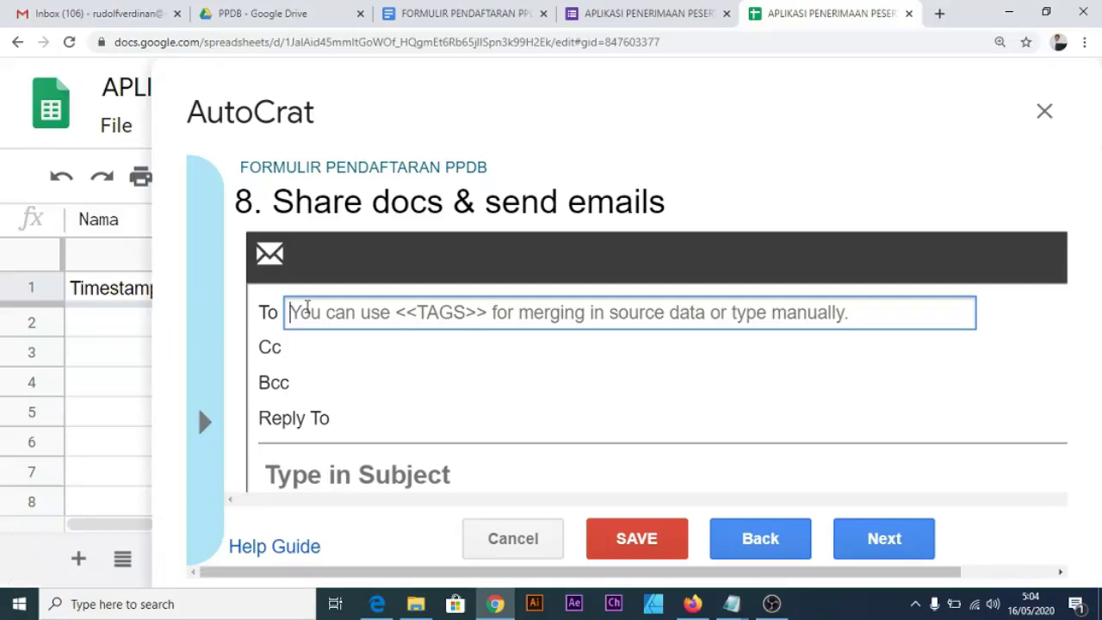
{"action": "type", "text": "<<"}
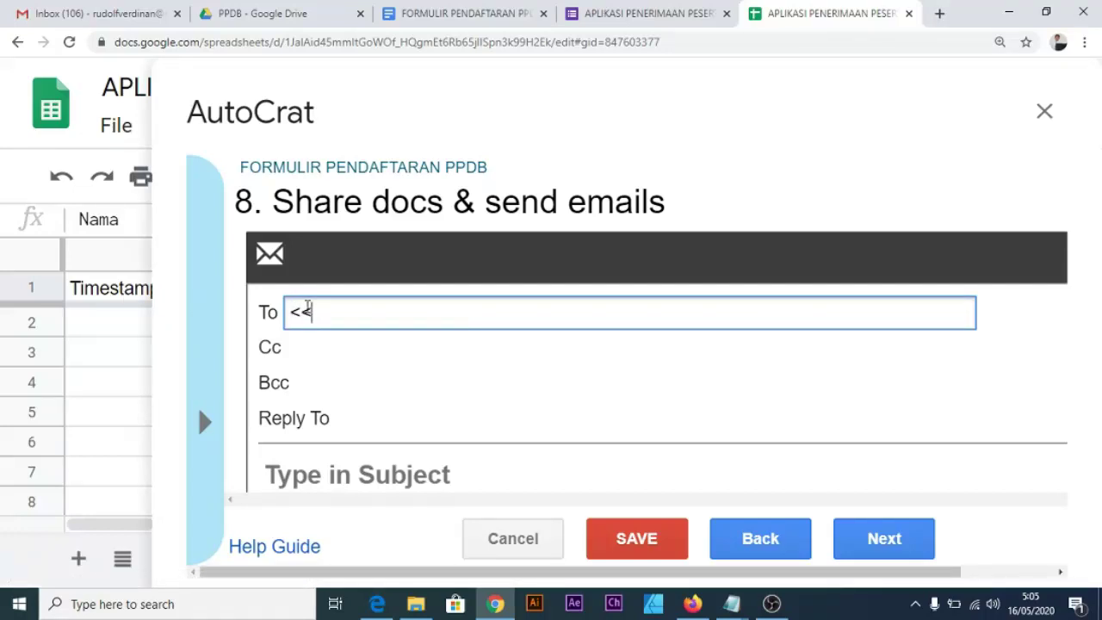
{"action": "type", "text": "Email>>"}
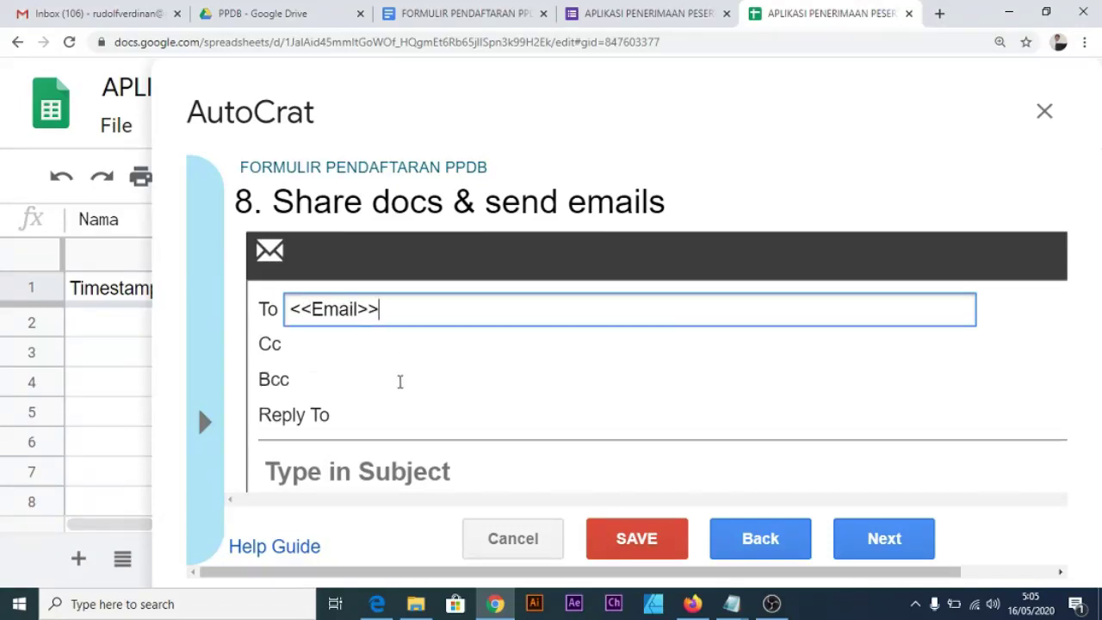
{"action": "scroll", "coordinate": [399, 381], "scroll_direction": "down", "scroll_amount": 1}
{"action": "left_click", "coordinate": [397, 393]}
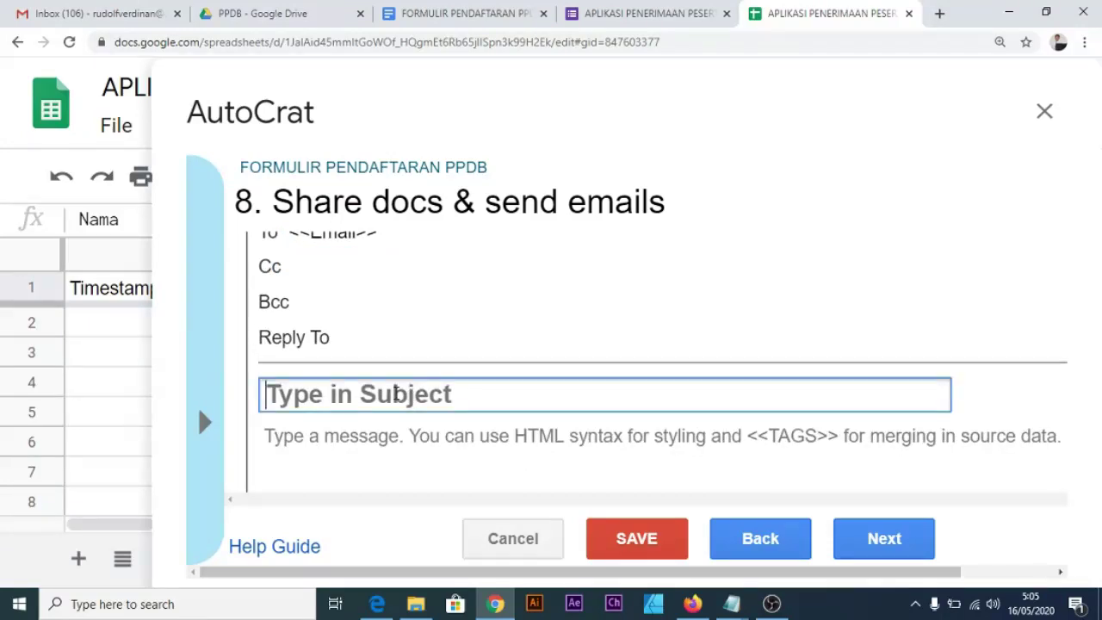
{"action": "type", "text": "PPDB "}
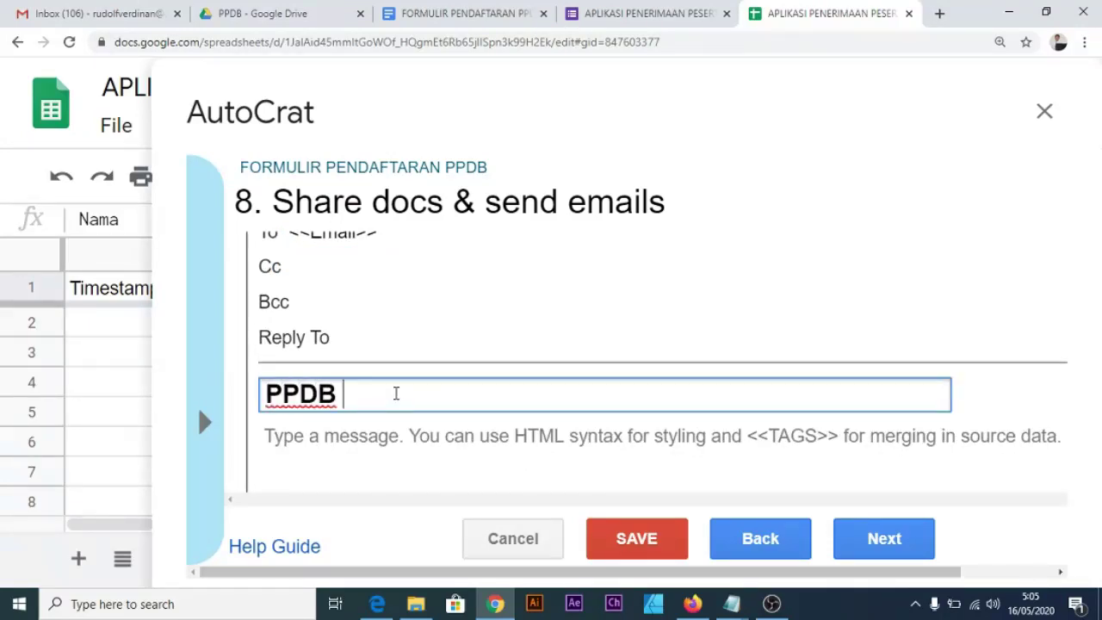
{"action": "type", "text": "BAKTI "}
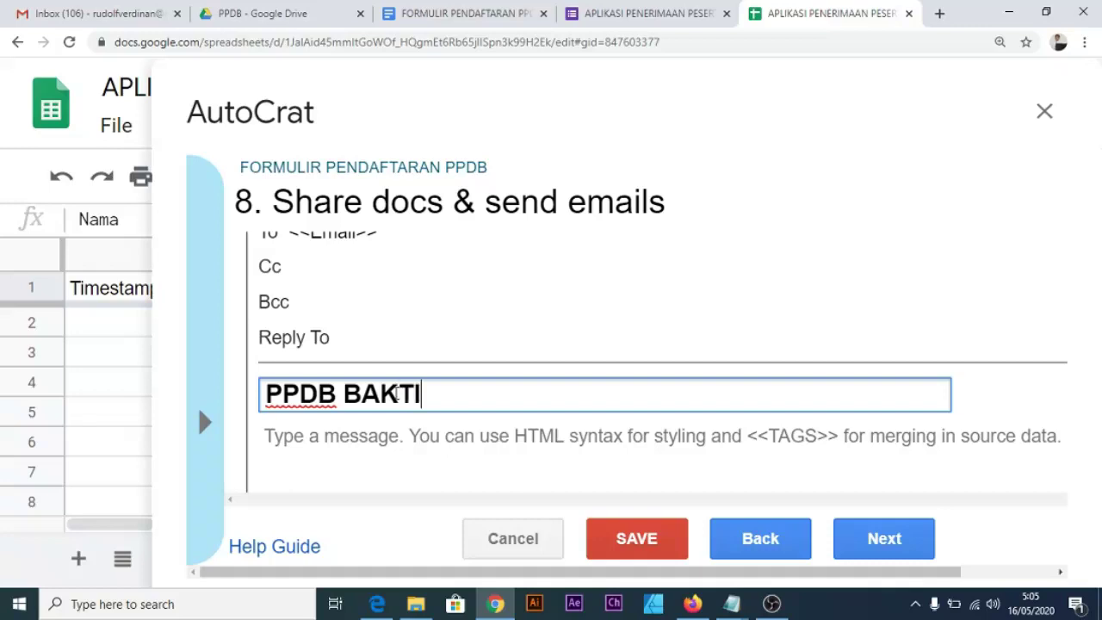
{"action": "type", "text": "MULIA"}
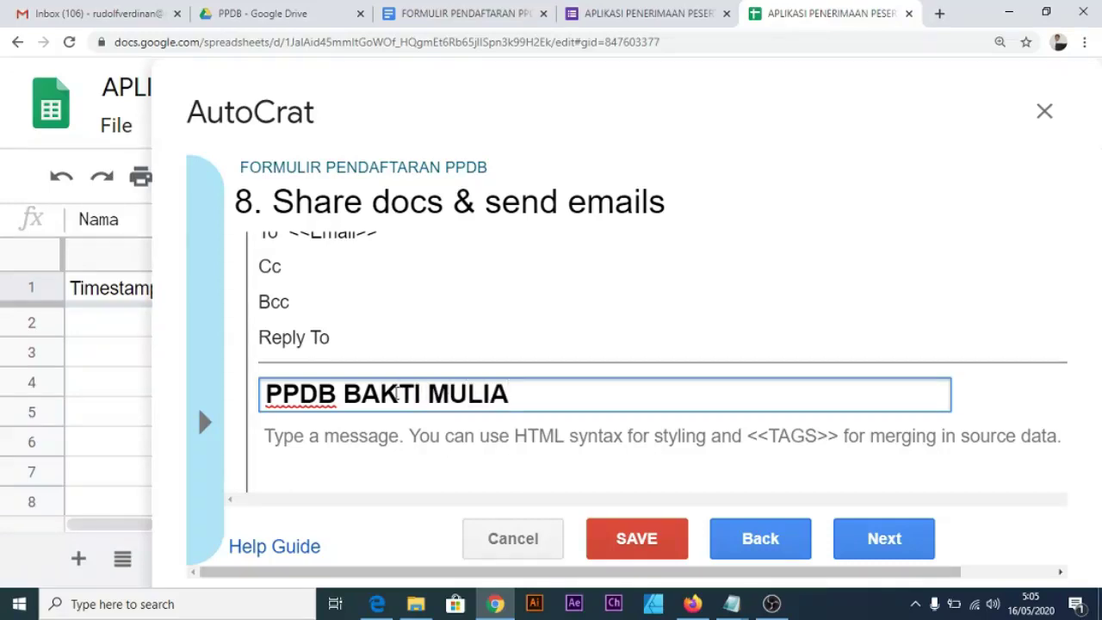
Write the body 'Simpan bukti pedaftaran ini, silahkan dibawa saat registrasi ulang. Terimakasih.'.
{"action": "left_click", "coordinate": [353, 447]}
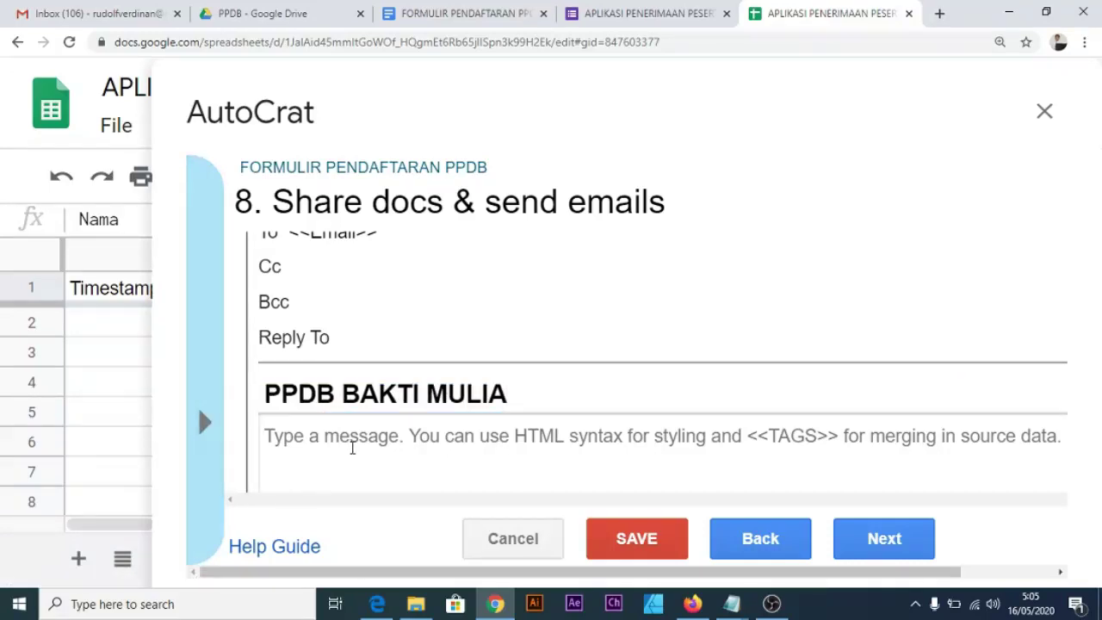
{"action": "type", "text": "Slimp"}
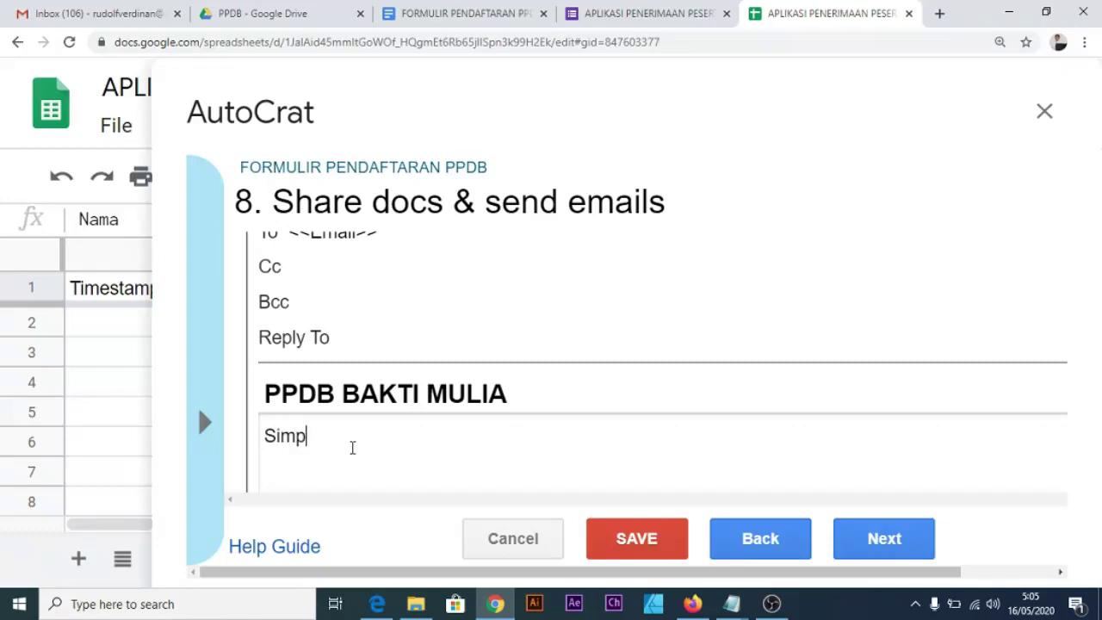
{"action": "type", "text": "an Bukti e"}
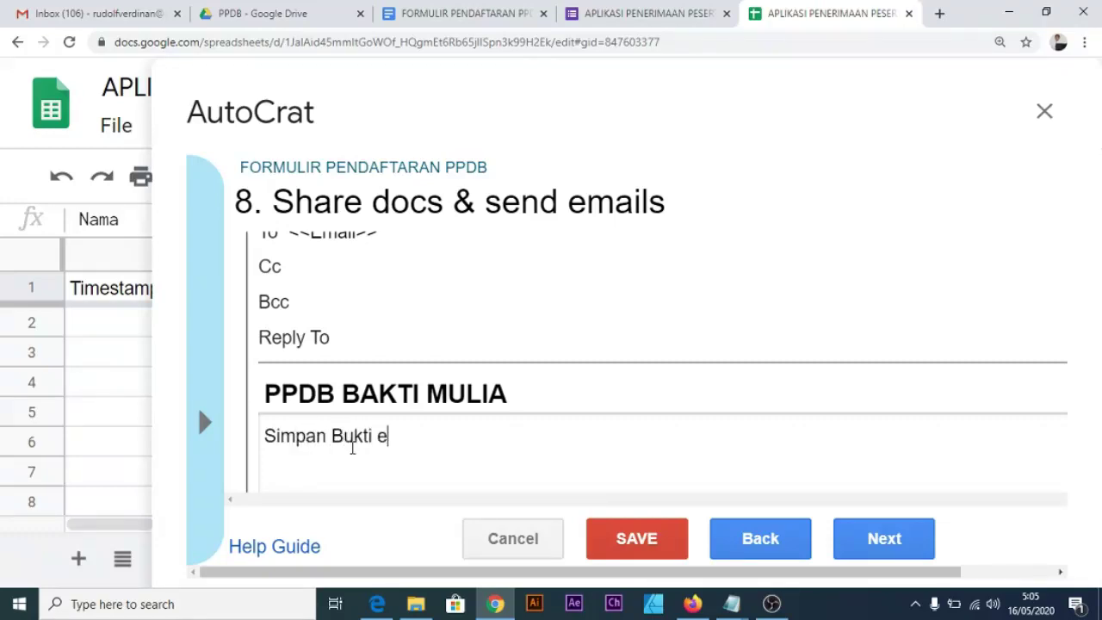
{"action": "key", "text": "BackSpace"}
{"action": "key", "text": "BackSpace"}
{"action": "key", "text": "BackSpace"}
{"action": "key", "text": "BackSpace"}
{"action": "key", "text": "BackSpace"}
{"action": "type", "text": "bukt"}
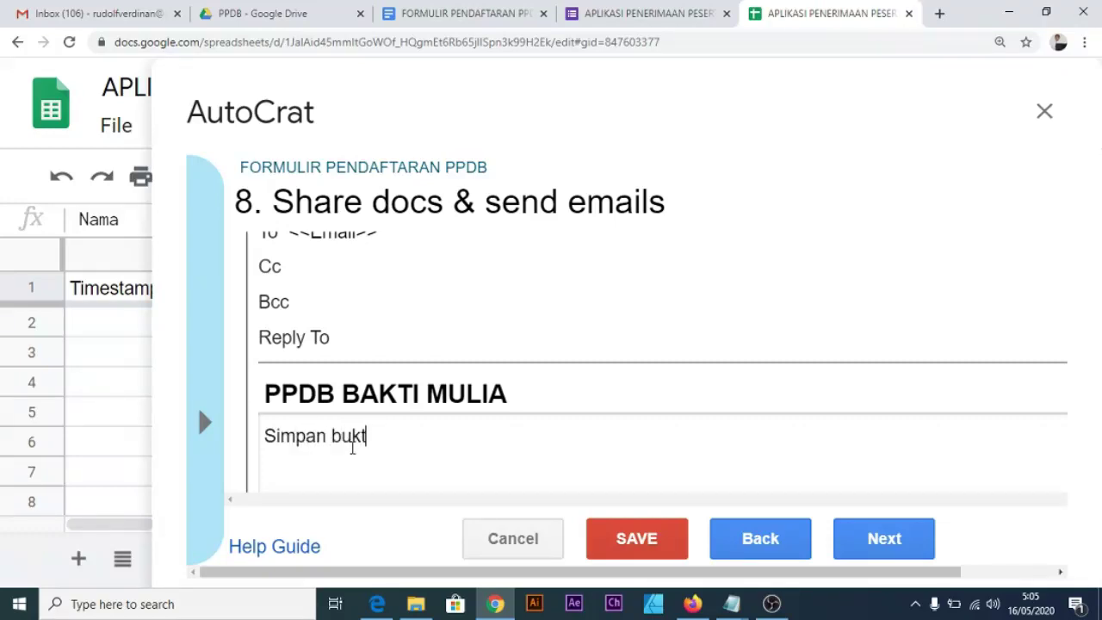
{"action": "type", "text": "i pedafta"}
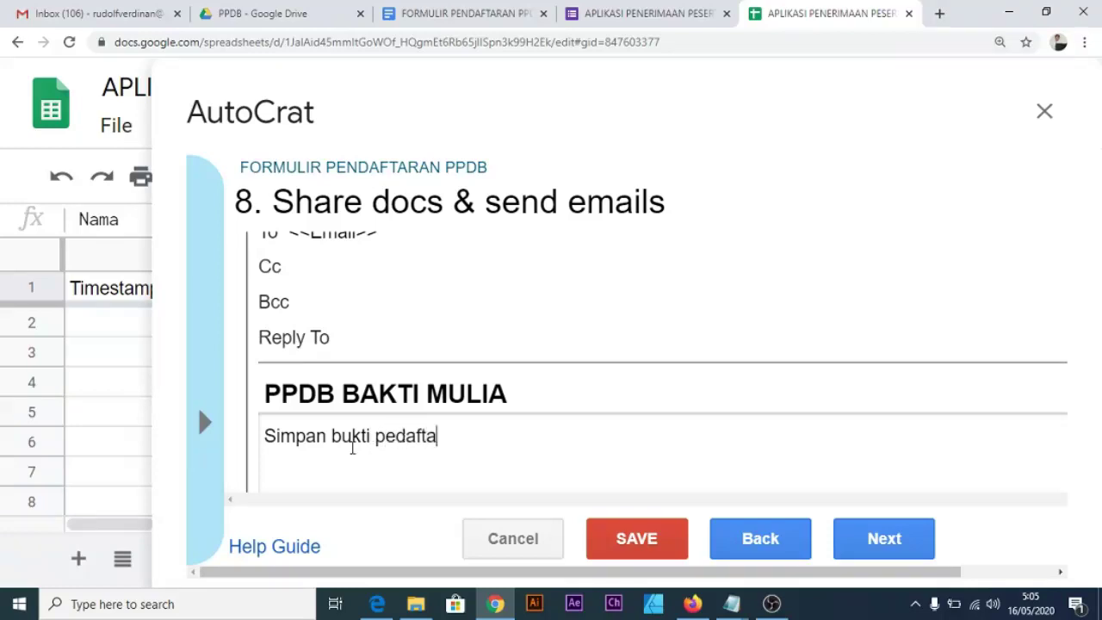
{"action": "type", "text": "ran i"}
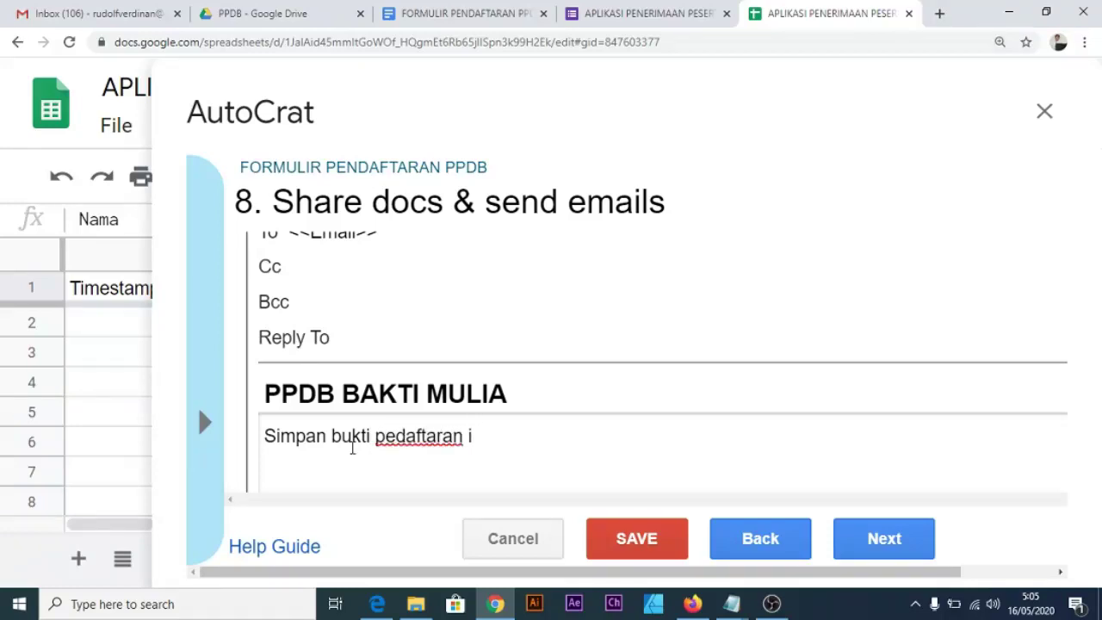
{"action": "type", "text": "i si sialha"}
{"action": "key", "text": "BackSpace"}
{"action": "type", "text": "lahkan dibawa"}
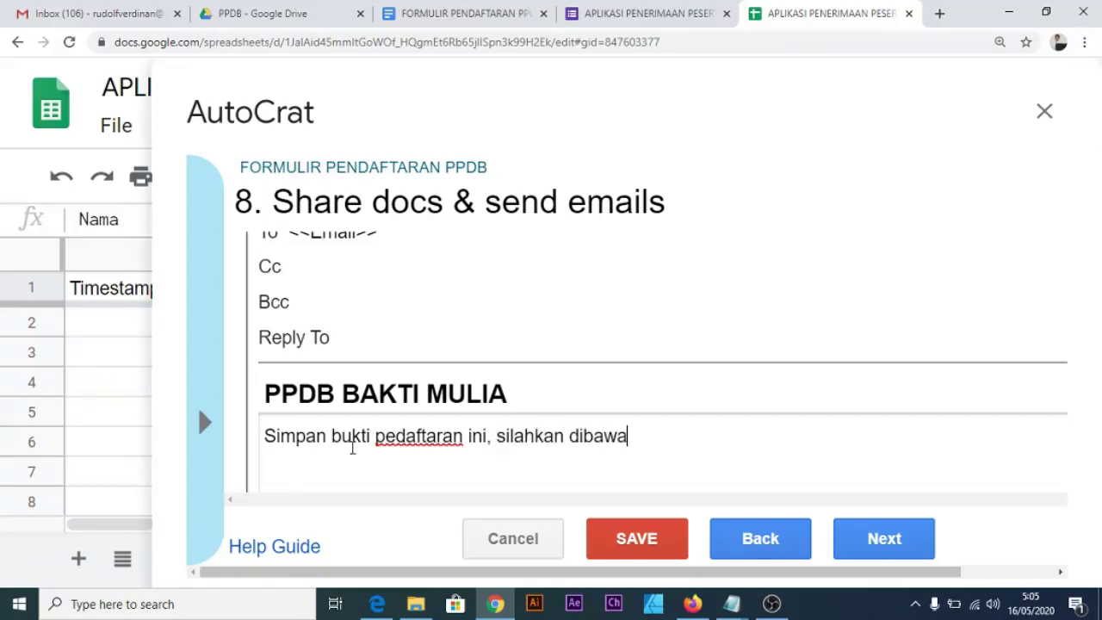
{"action": "type", "text": " saat registr"}
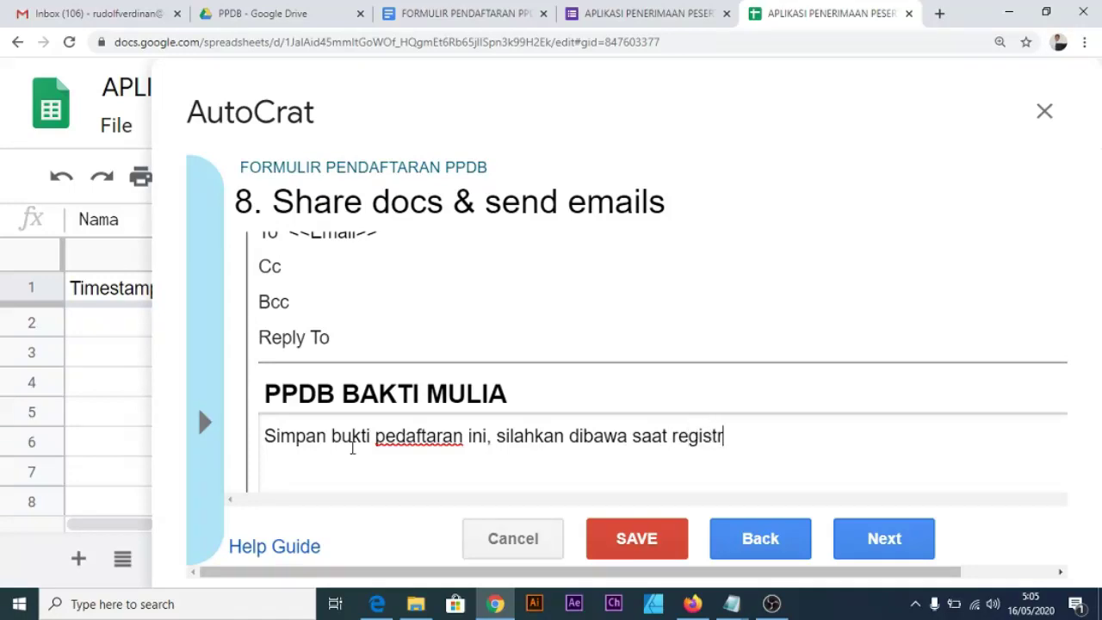
{"action": "type", "text": "asi ulang"}
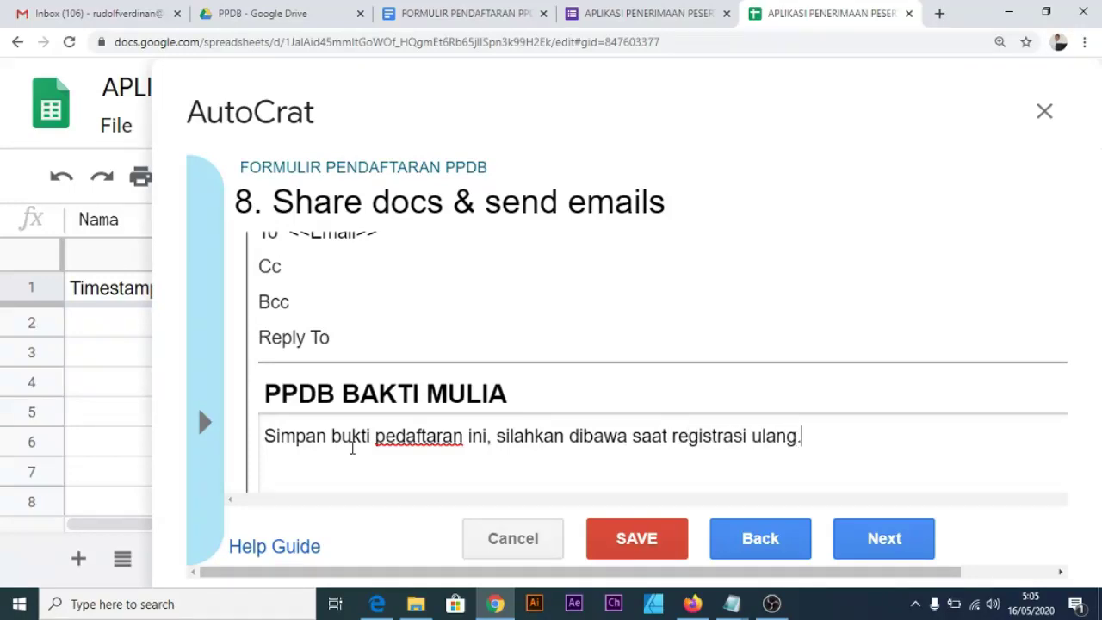
{"action": "type", "text": ". Terimakasih"}
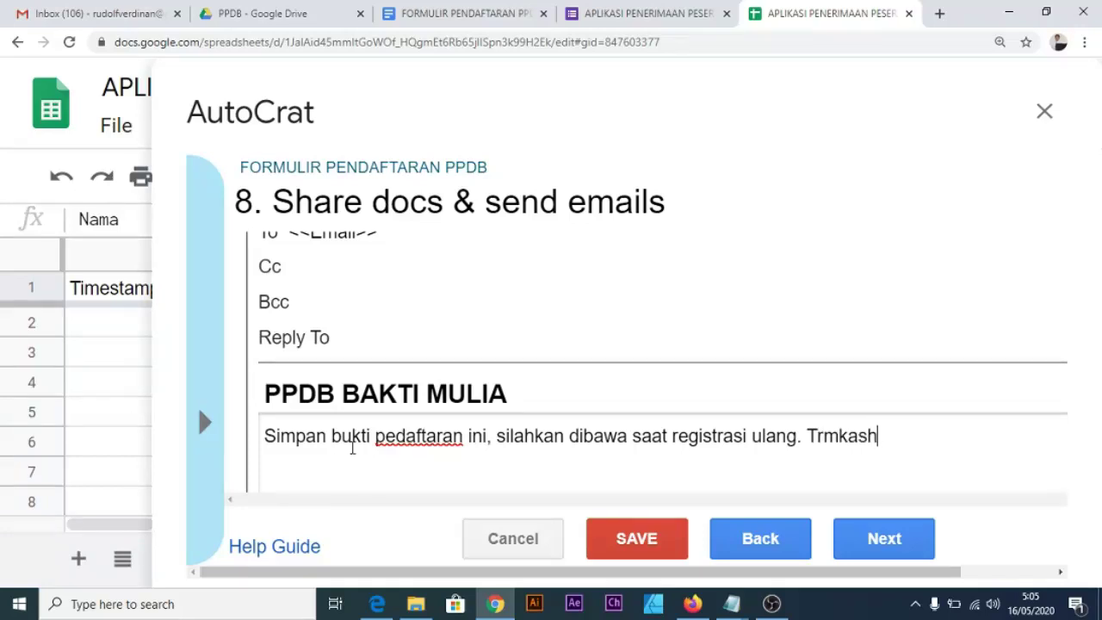
{"action": "type", "text": "."}
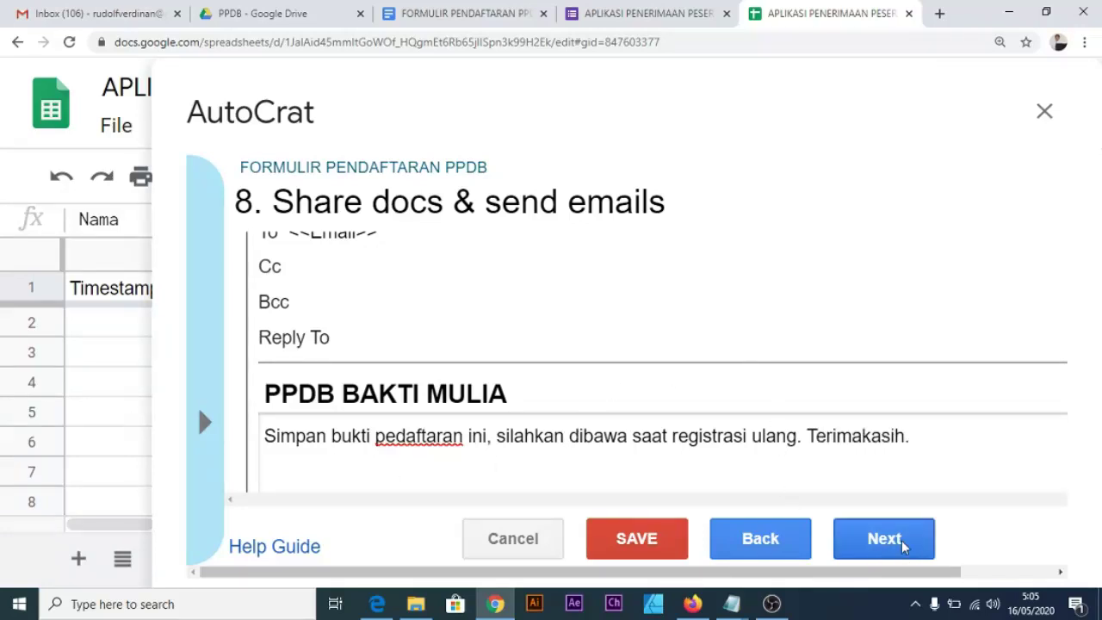
Set the job to run on form trigger, enable triggers, and save the AutoCrat job.
{"action": "left_click", "coordinate": [891, 542]}
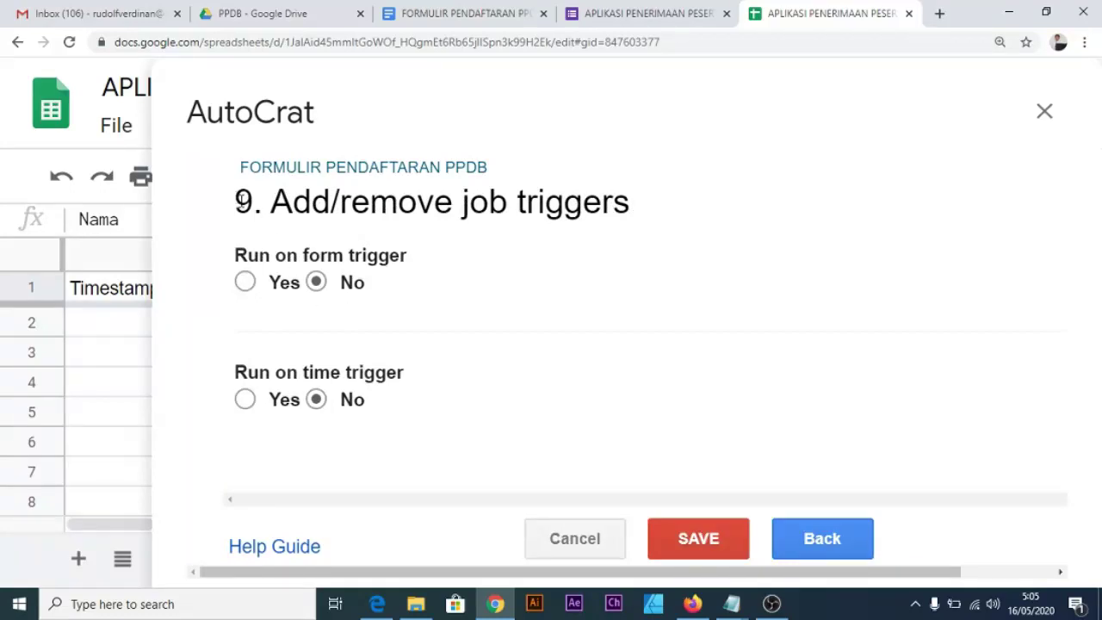
{"action": "left_click", "coordinate": [245, 281]}
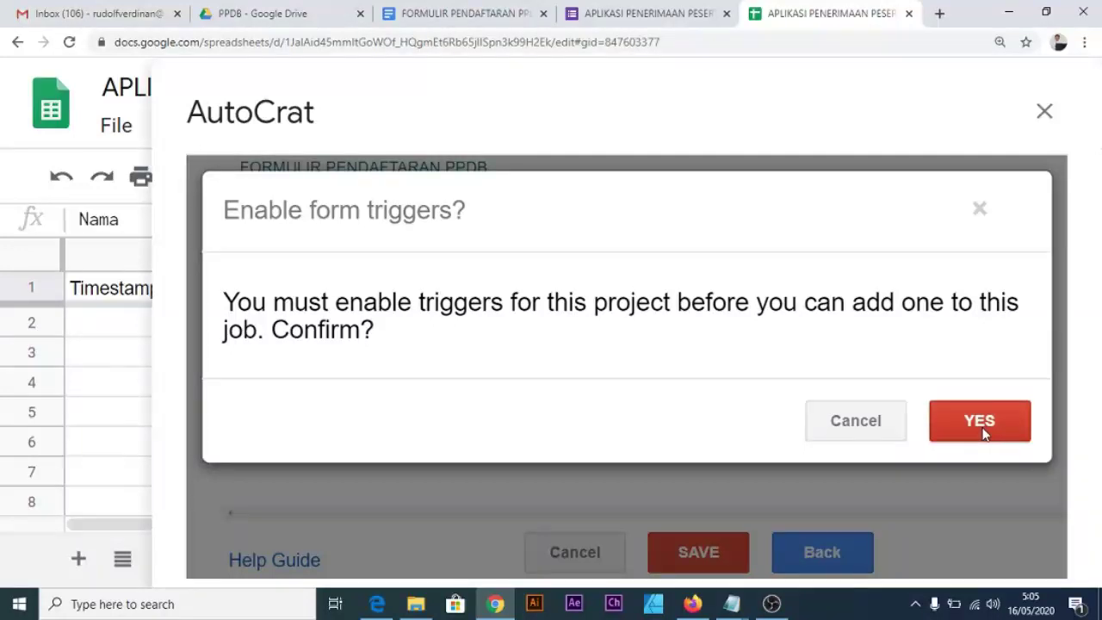
{"action": "left_click", "coordinate": [986, 422]}
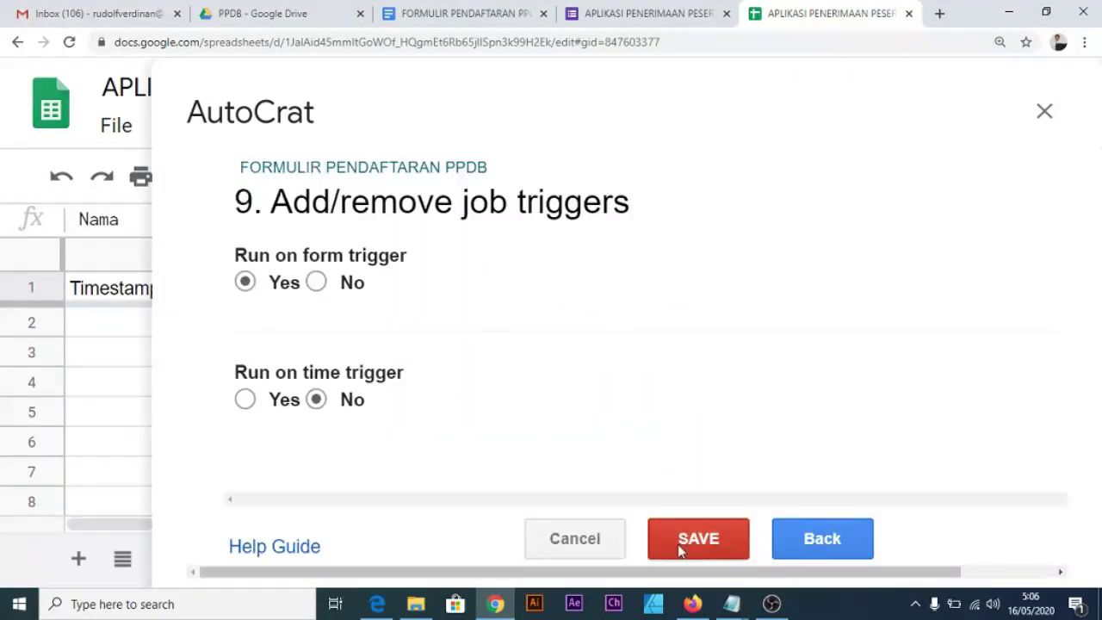
{"action": "left_click", "coordinate": [714, 537]}
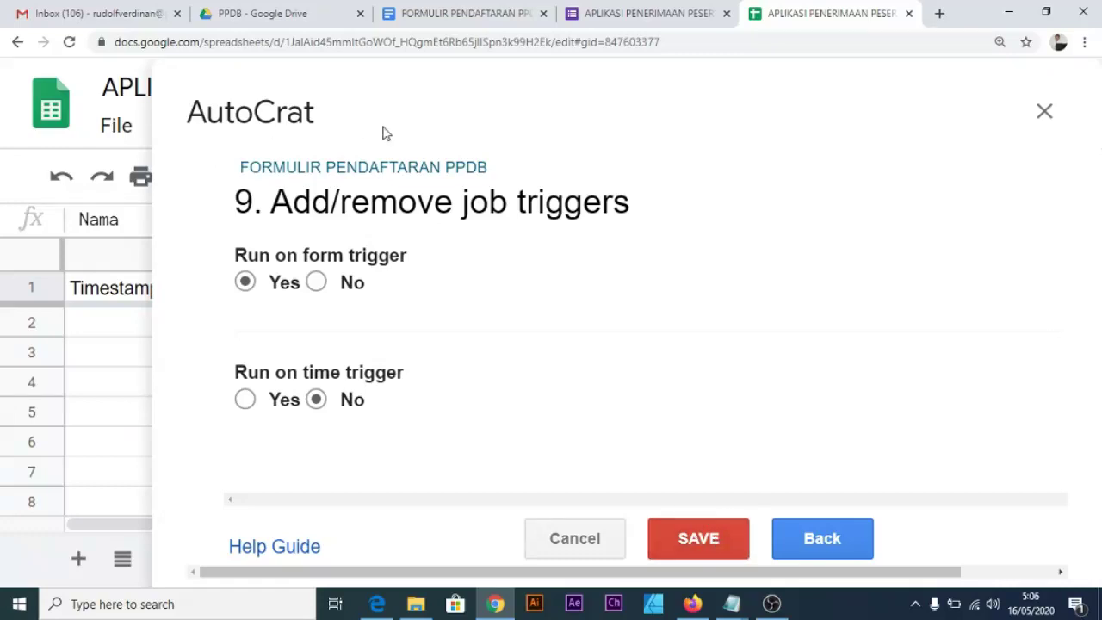
{"action": "left_click", "coordinate": [713, 538]}
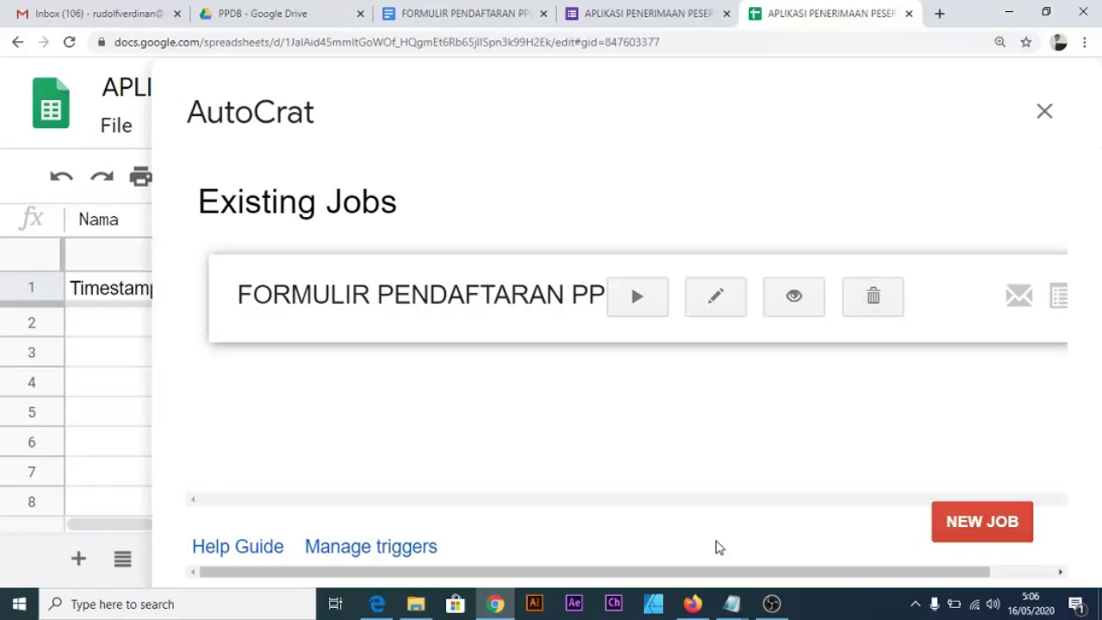
{"action": "key", "text": "ctrl+0"}
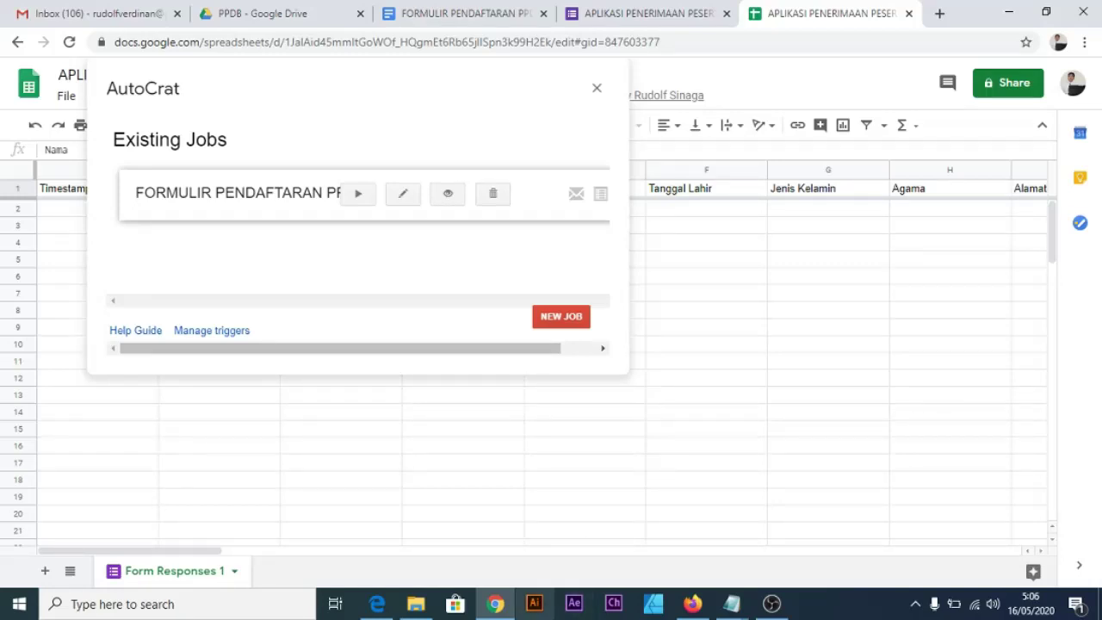
Show the registration form's Send link at 150% zoom and tick Shorten URL.
{"action": "left_click", "coordinate": [640, 17]}
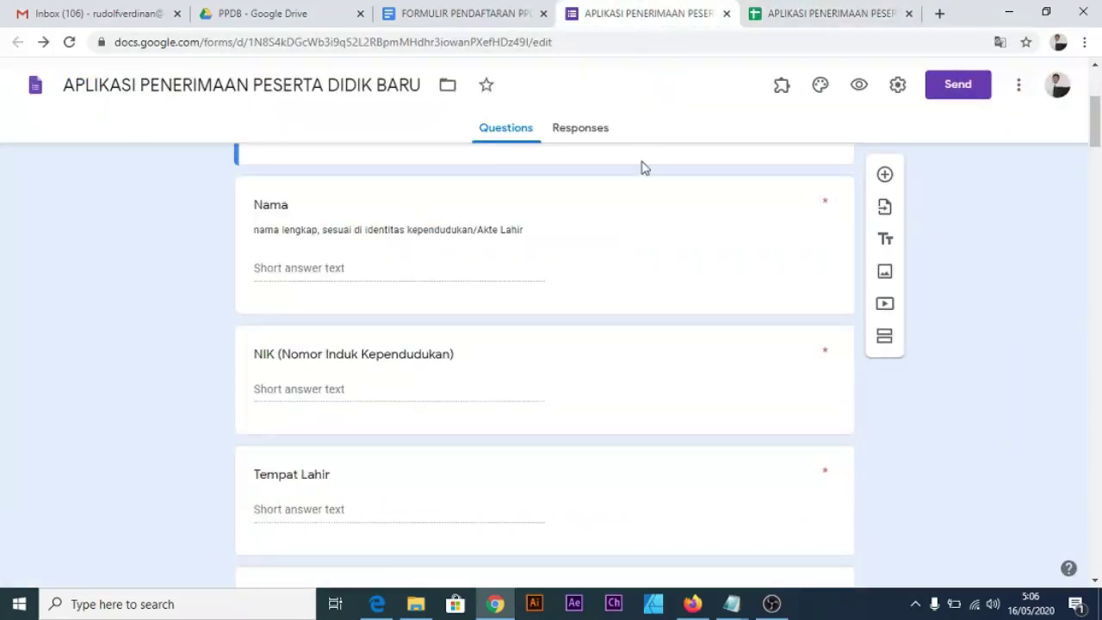
{"action": "scroll", "coordinate": [664, 267], "scroll_direction": "up", "scroll_amount": 3}
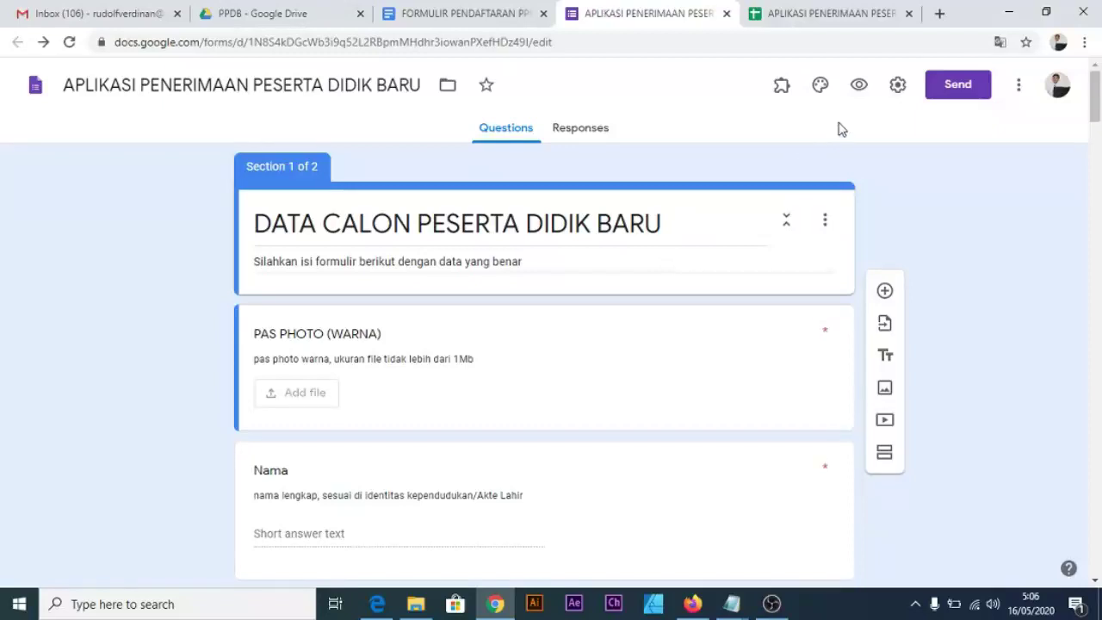
{"action": "left_click", "coordinate": [943, 93]}
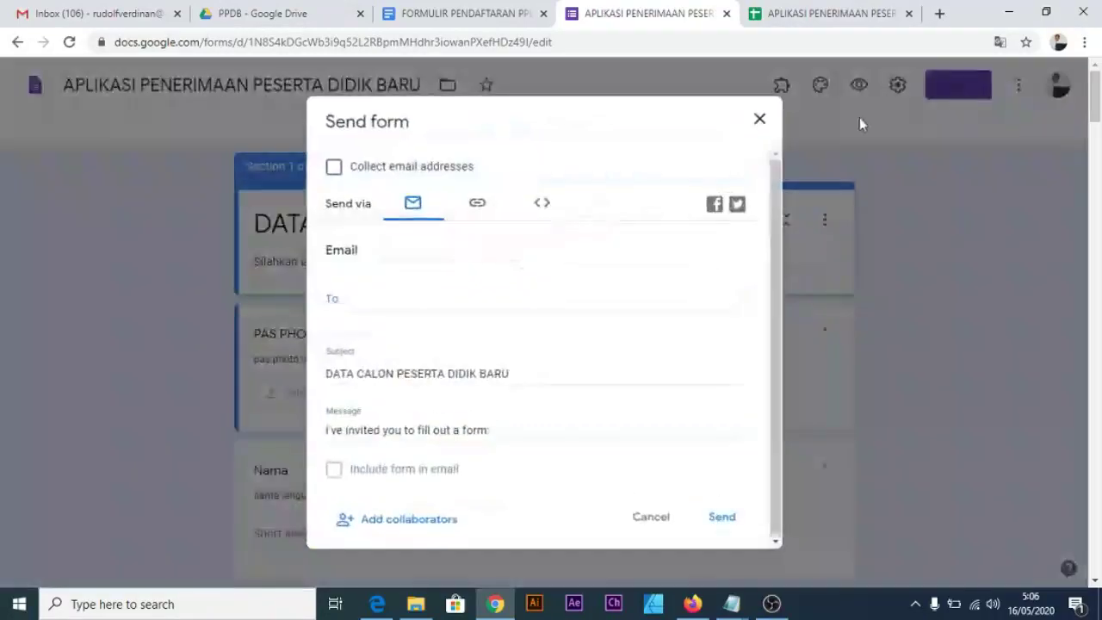
{"action": "left_click", "coordinate": [480, 211]}
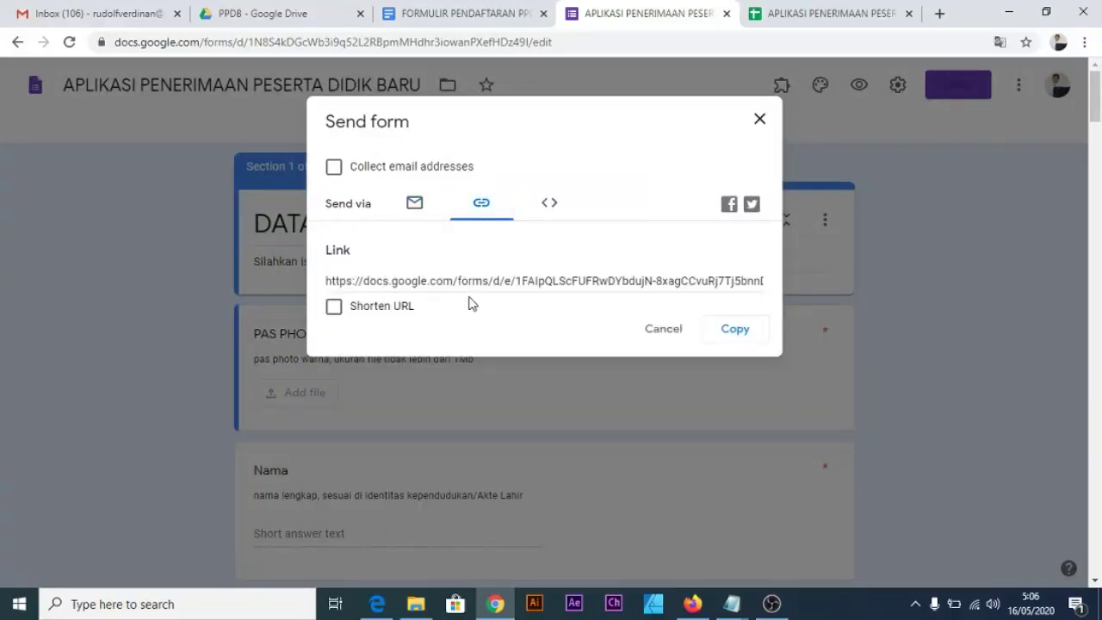
{"action": "key", "text": "ctrl+plus"}
{"action": "key", "text": "ctrl+plus"}
{"action": "key", "text": "ctrl+plus"}
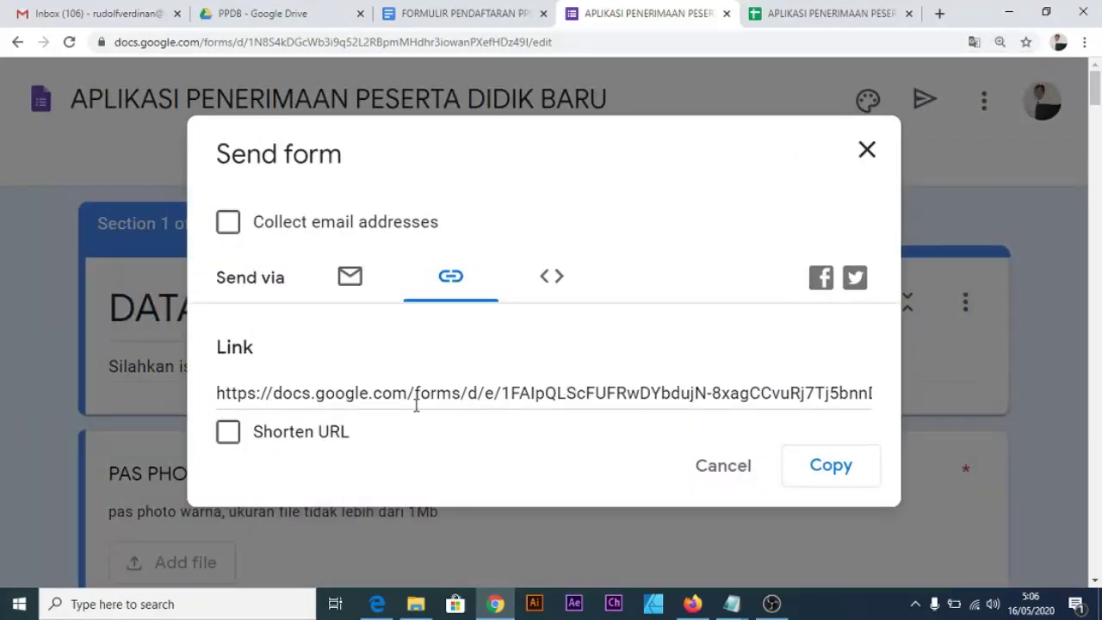
{"action": "left_click", "coordinate": [228, 440]}
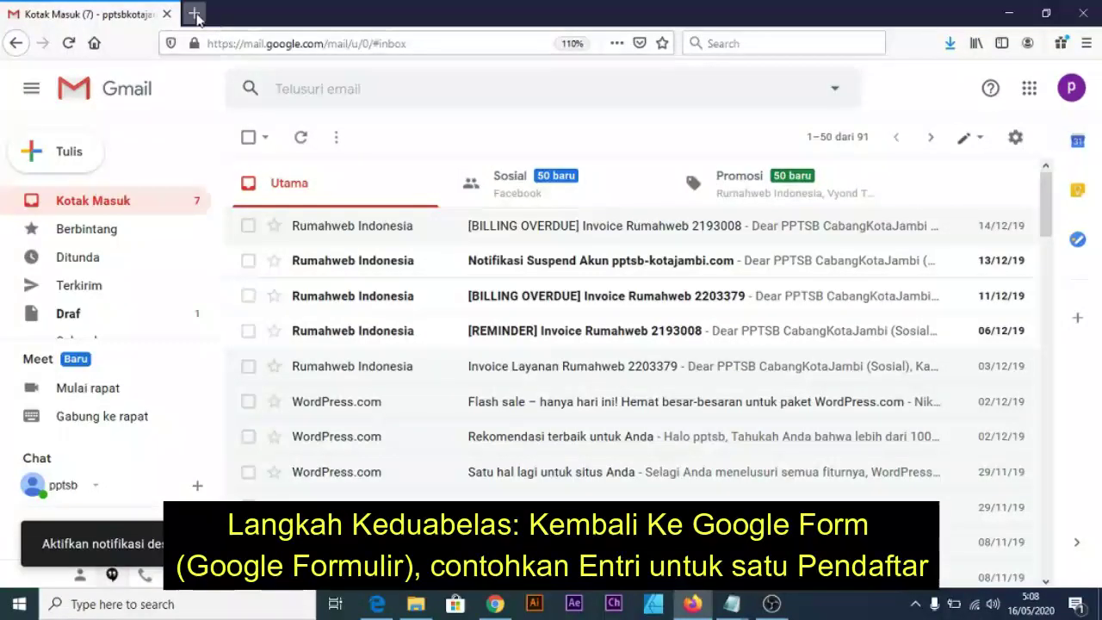
Paste and open the shortened form link in a new Firefox tab.
{"action": "left_click", "coordinate": [196, 15]}
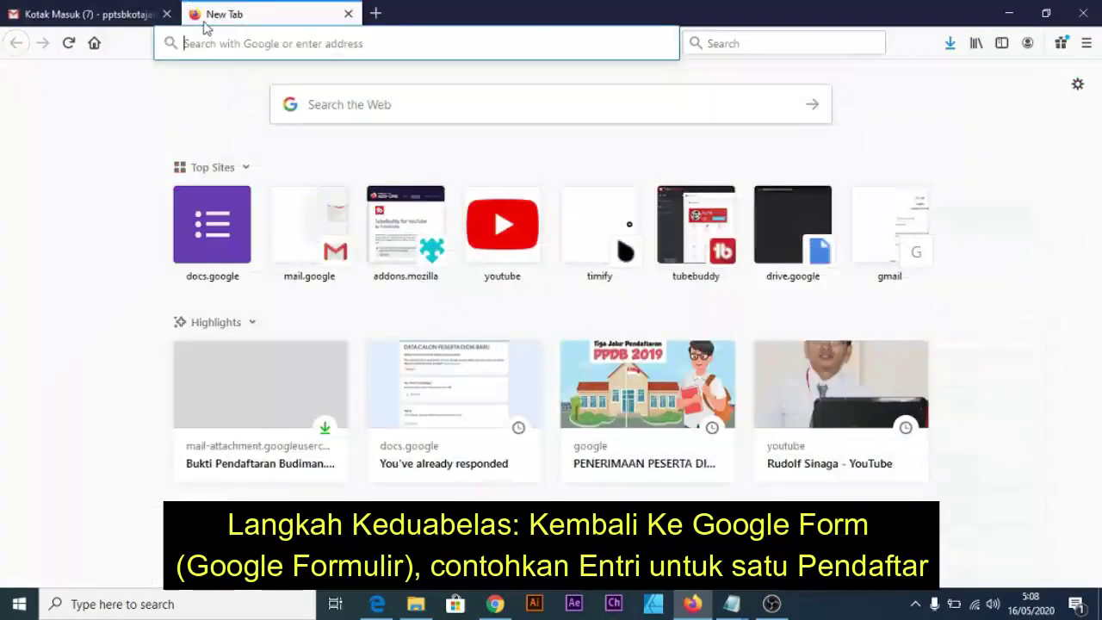
{"action": "right_click", "coordinate": [266, 45]}
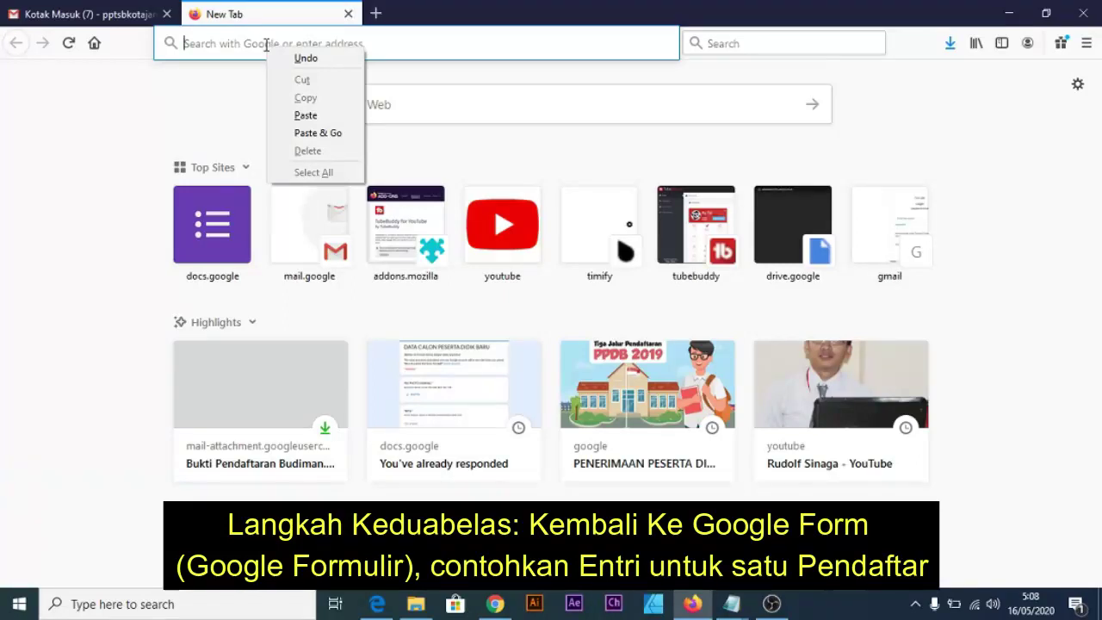
{"action": "left_click", "coordinate": [344, 141]}
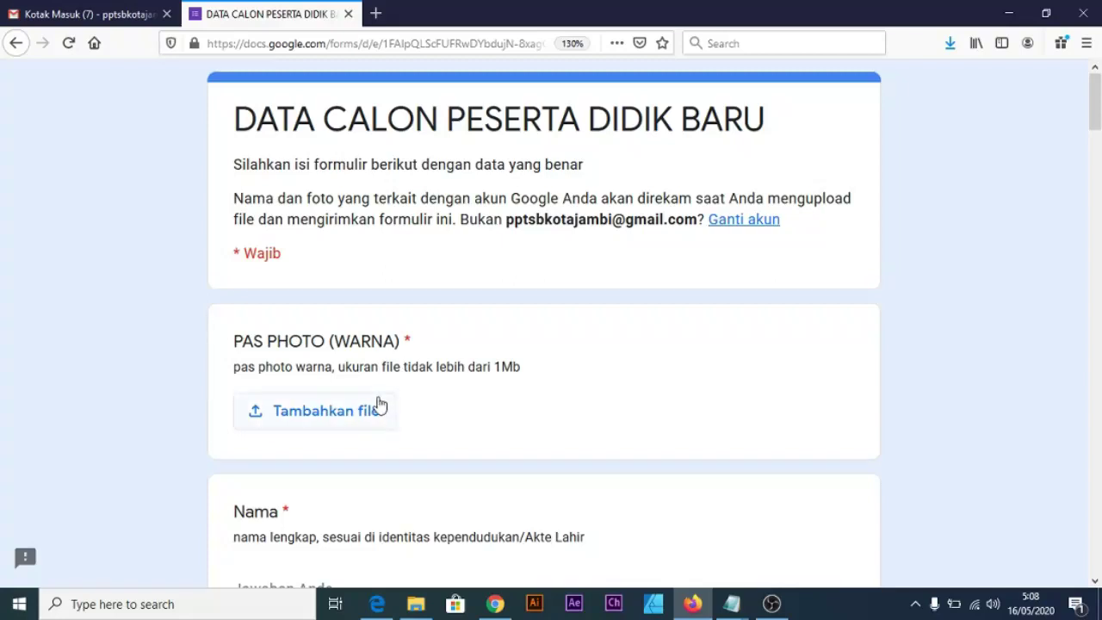
{"action": "scroll", "coordinate": [379, 406], "scroll_direction": "down", "scroll_amount": 2}
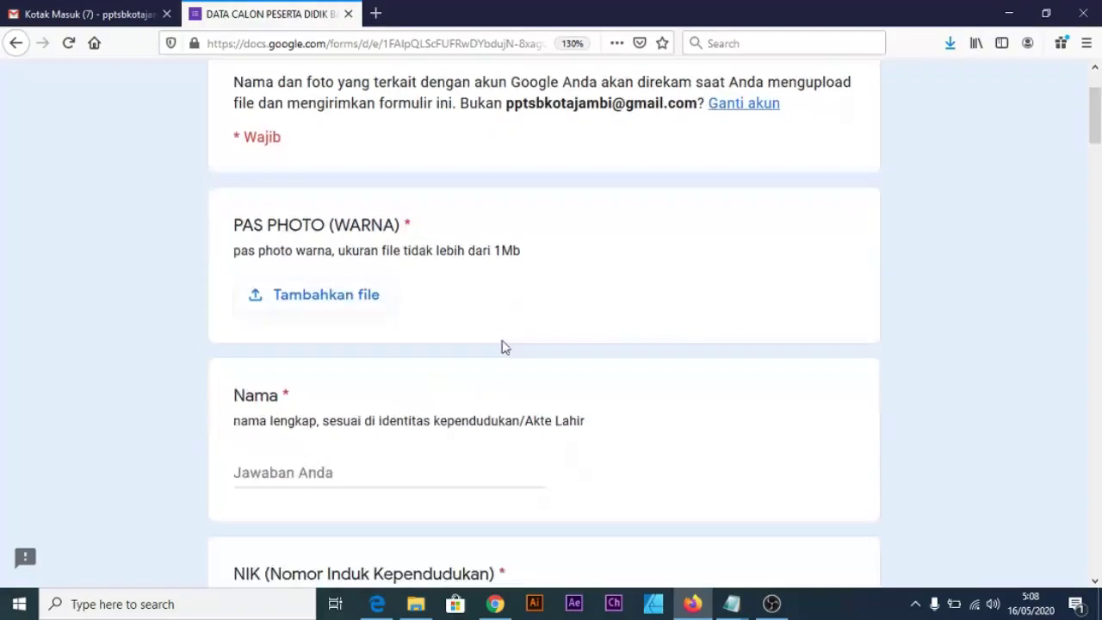
Attach the applicant's photo, choose Laki-Laki, and enter sample email, name and phone answers.
{"action": "left_click", "coordinate": [363, 309]}
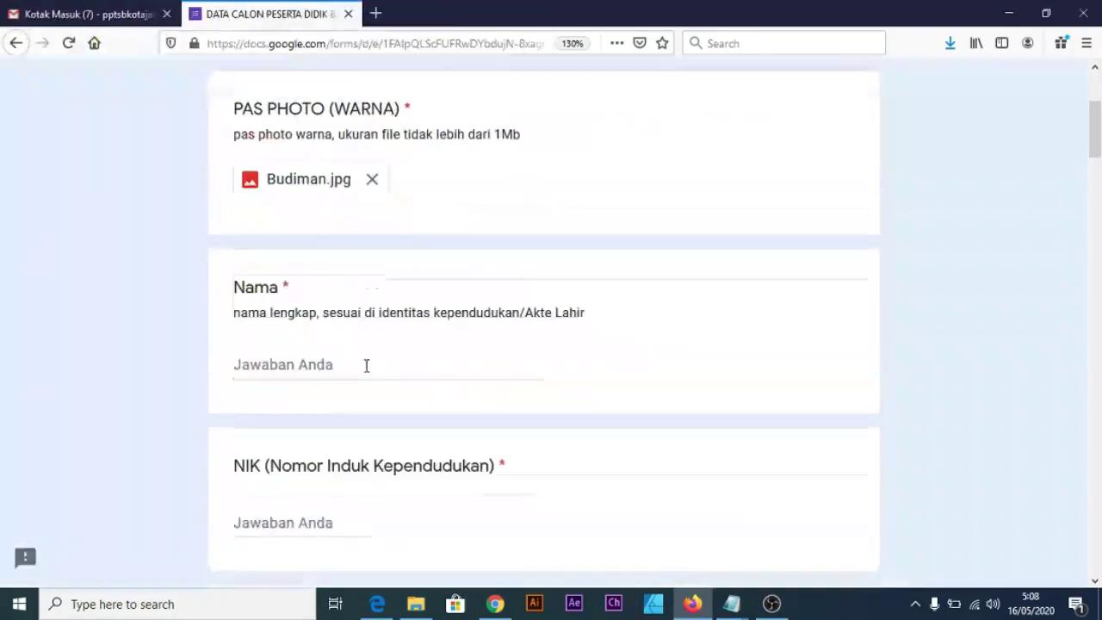
{"action": "left_click", "coordinate": [312, 233]}
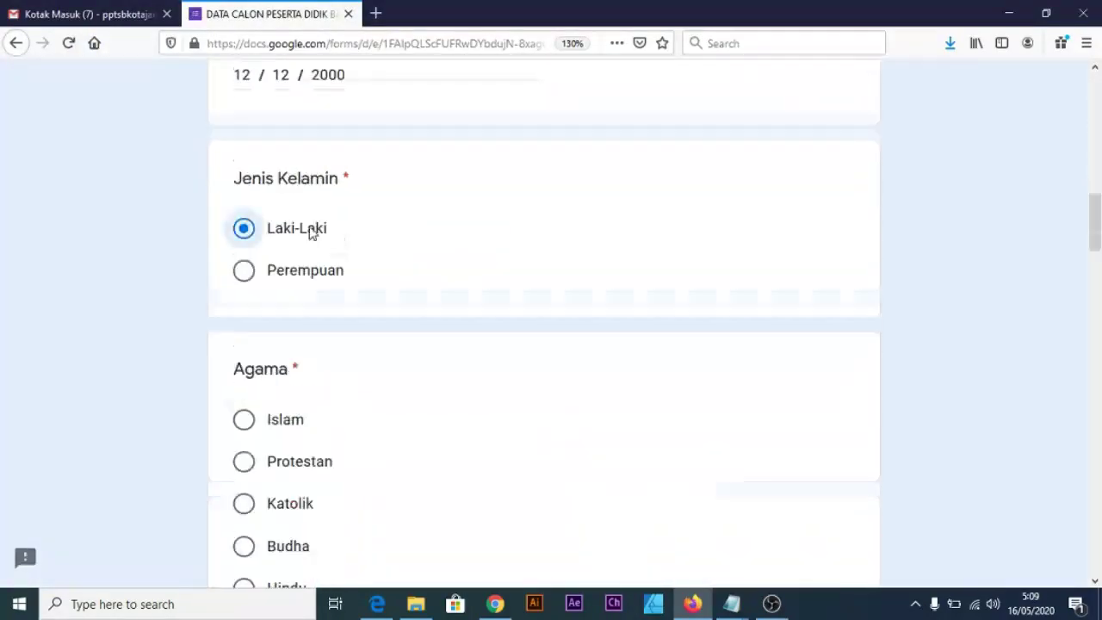
{"action": "scroll", "coordinate": [382, 337], "scroll_direction": "down", "scroll_amount": 15}
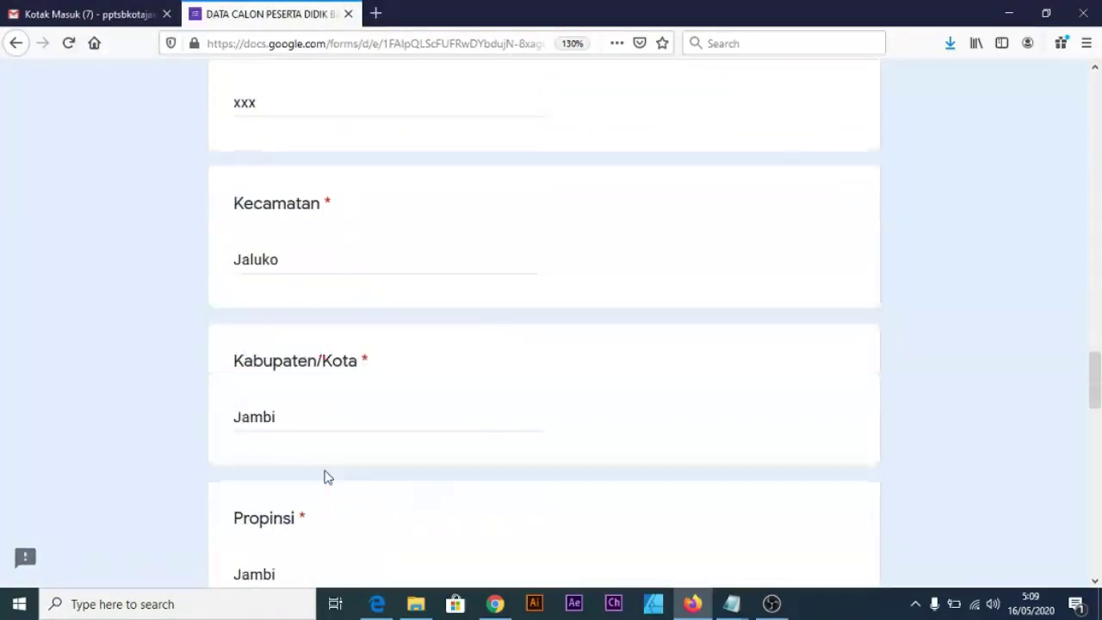
{"action": "key", "text": "Tab"}
{"action": "key", "text": "Tab"}
{"action": "key", "text": "Tab"}
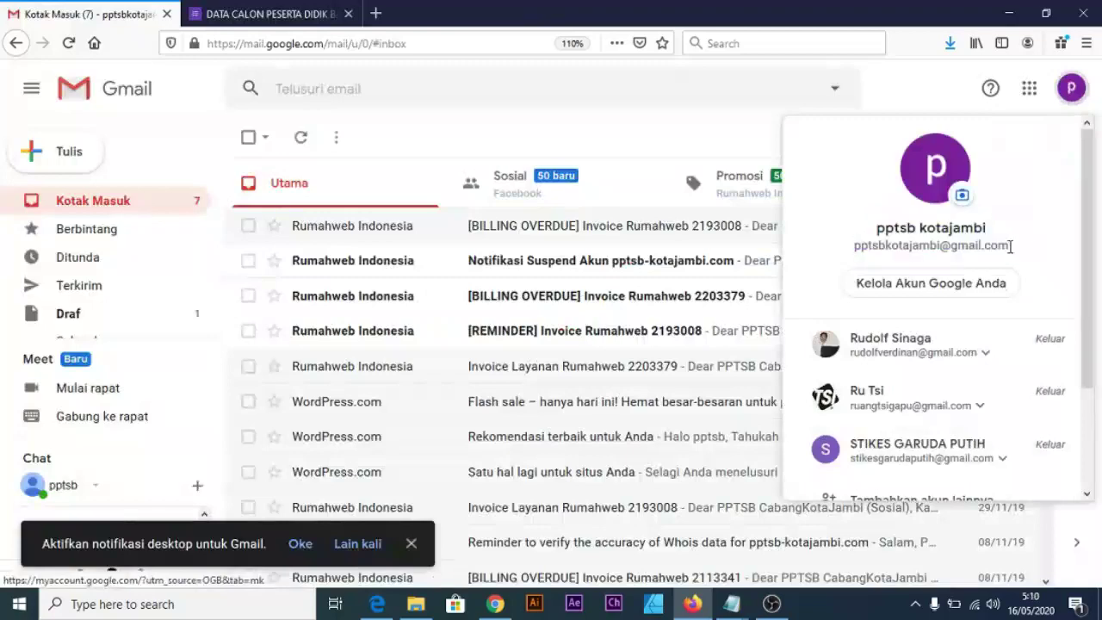
{"action": "left_click", "coordinate": [271, 13]}
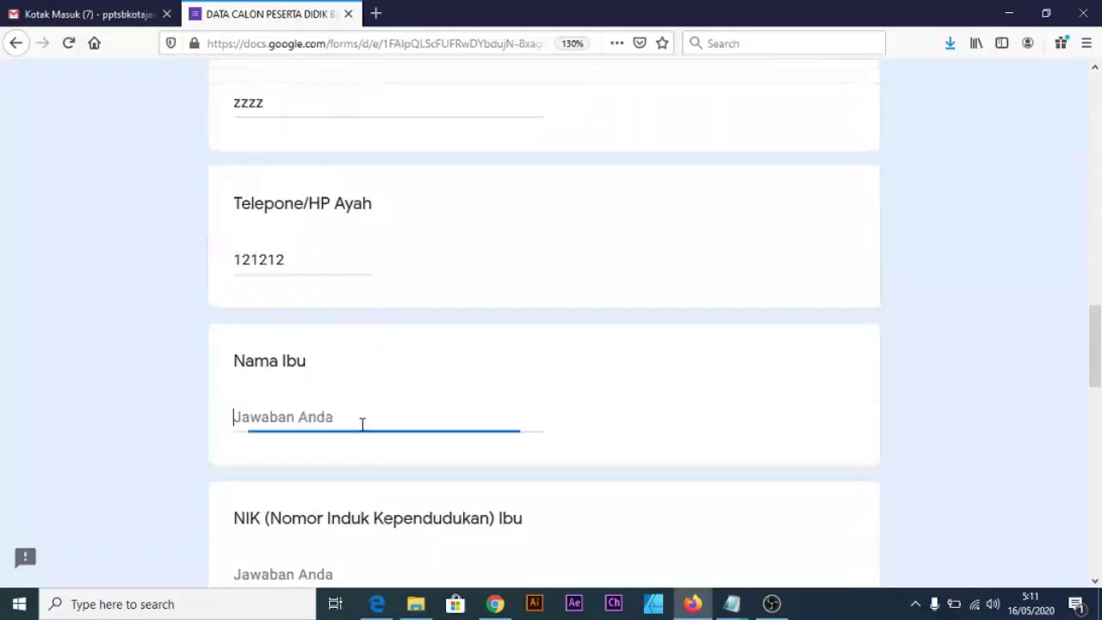
{"action": "type", "text": "Misina"}
{"action": "key", "text": "Tab"}
{"action": "type", "text": "1"}
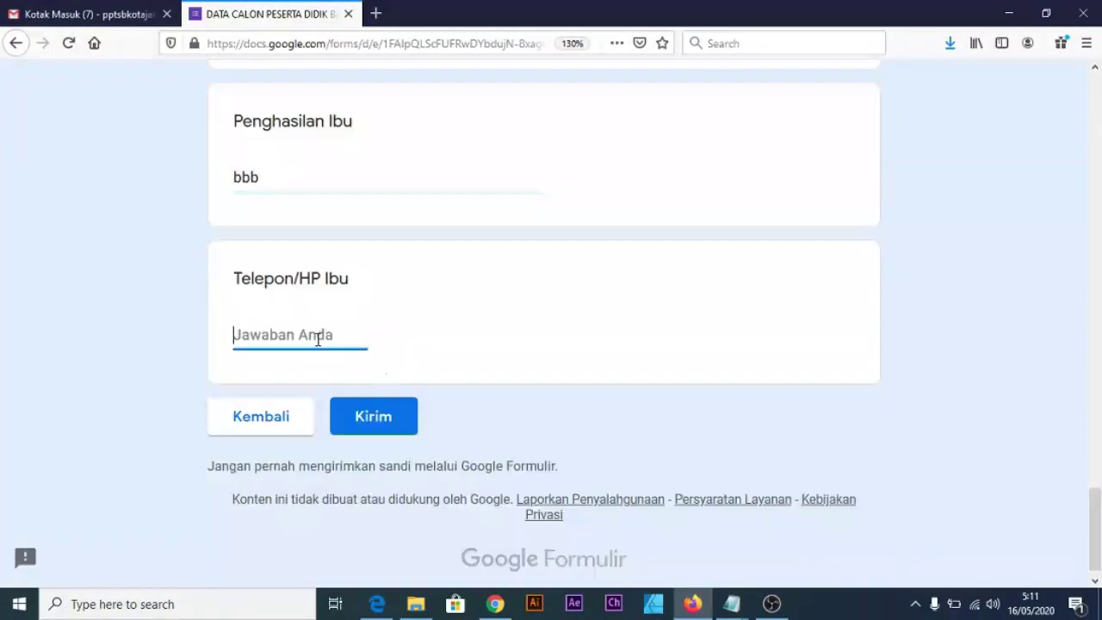
{"action": "type", "text": "0853"}
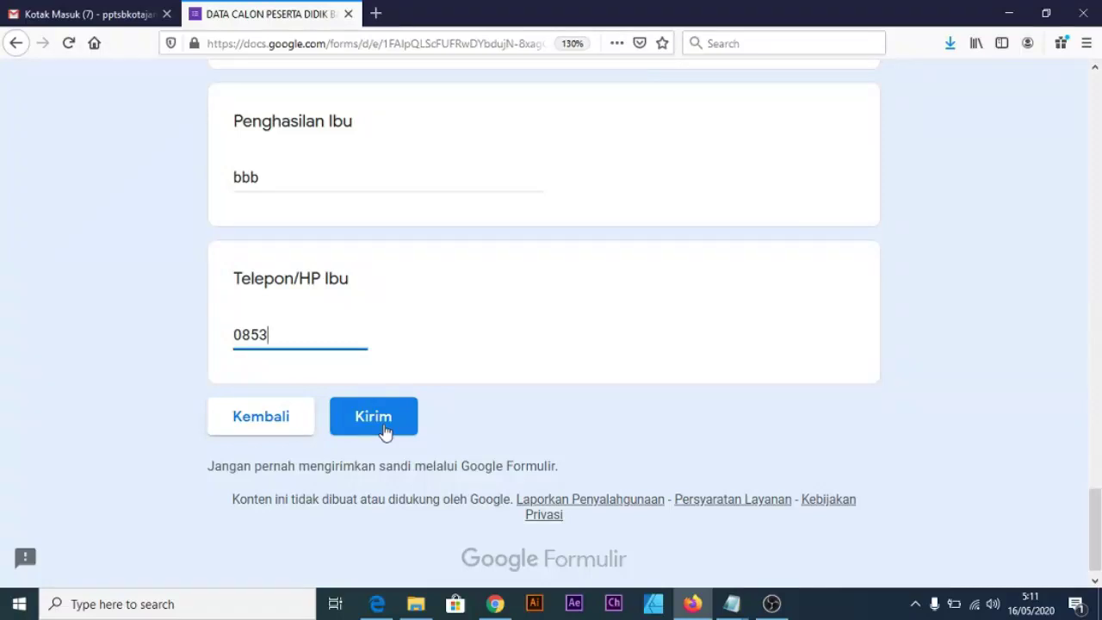
Submit the sample response and open the new PPDB BAKTI MULIA email's attachment in Gmail.
{"action": "left_click", "coordinate": [400, 421]}
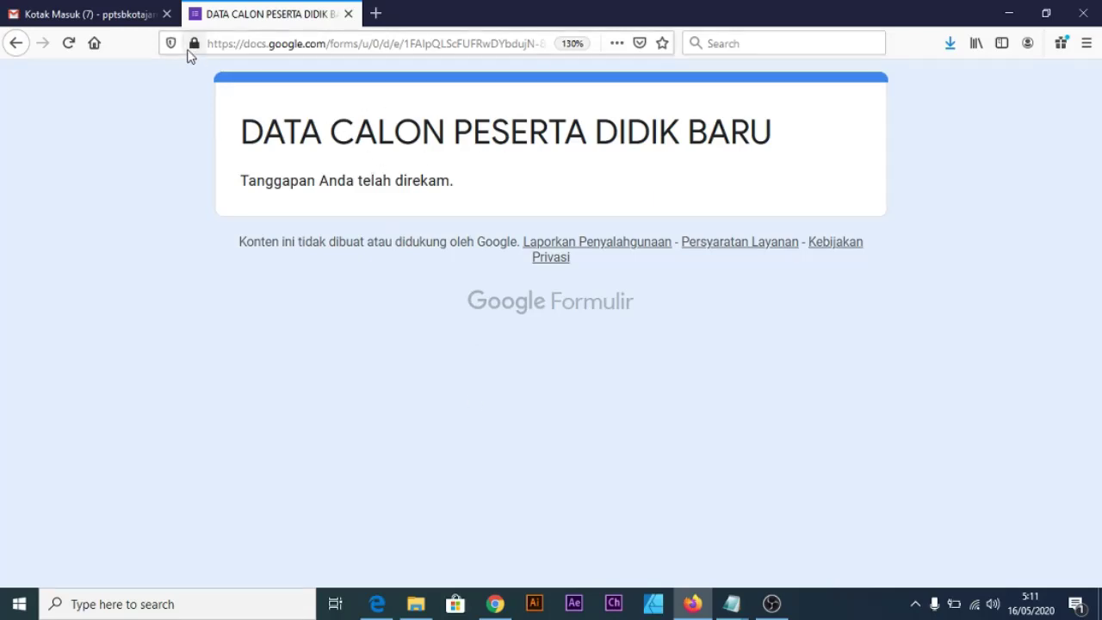
{"action": "left_click", "coordinate": [86, 14]}
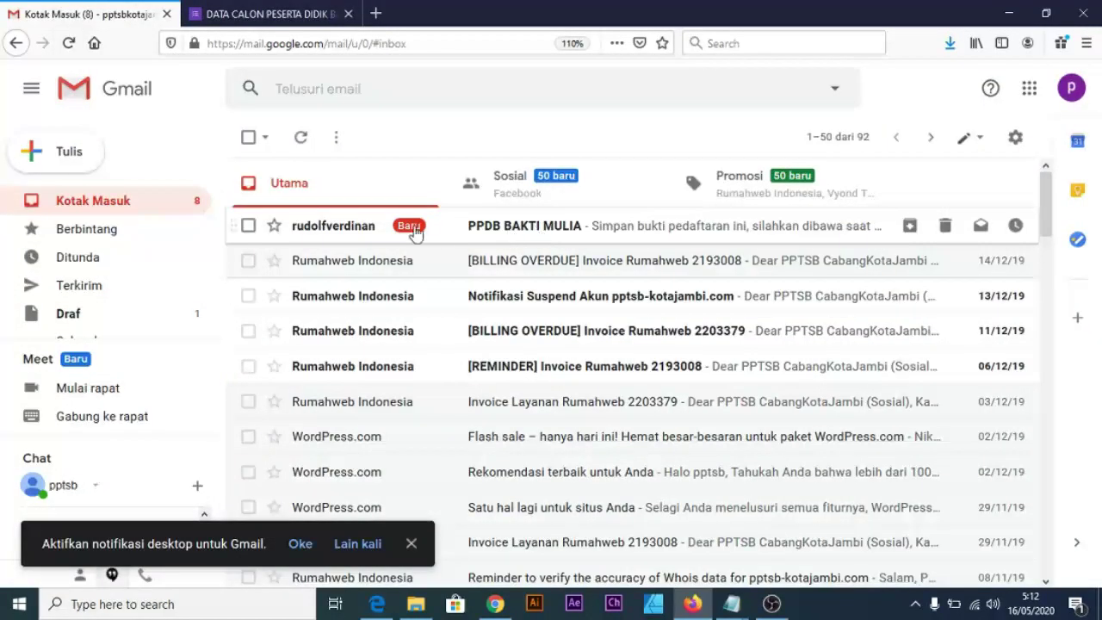
{"action": "left_click", "coordinate": [504, 228]}
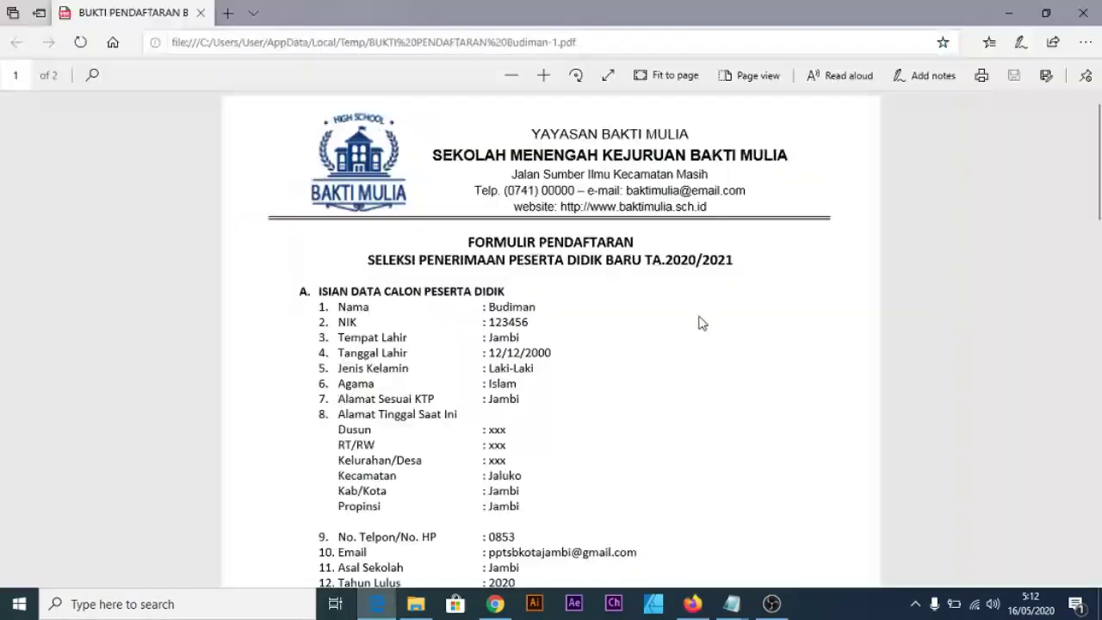
Scroll through both pages of the emailed registration-proof PDF in Edge.
{"action": "scroll", "coordinate": [516, 272], "scroll_direction": "down", "scroll_amount": 5}
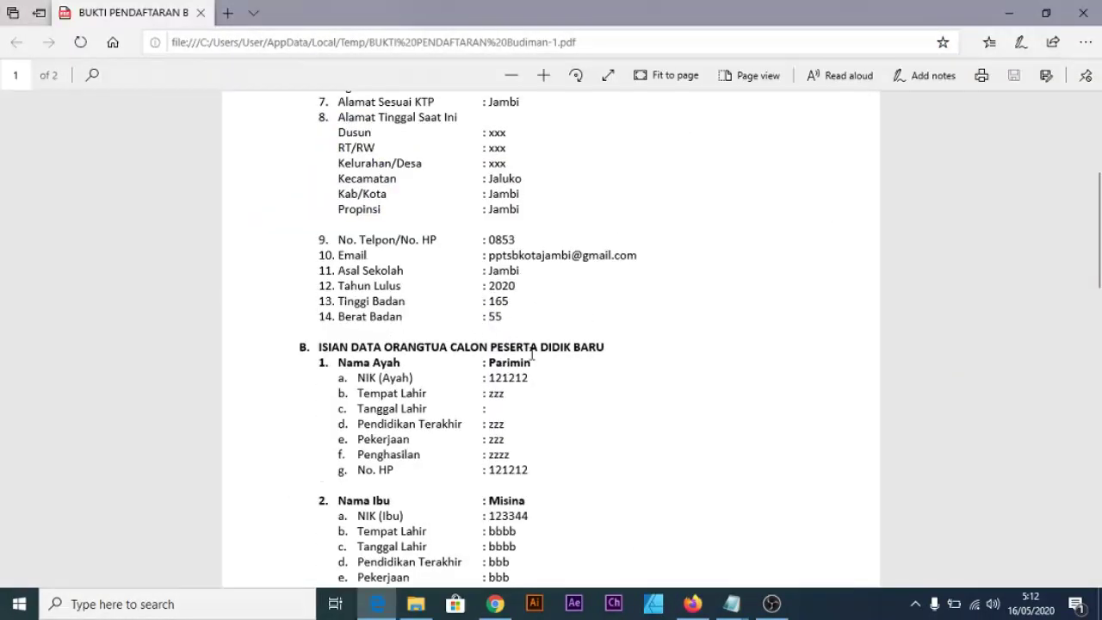
{"action": "scroll", "coordinate": [569, 411], "scroll_direction": "down", "scroll_amount": 3}
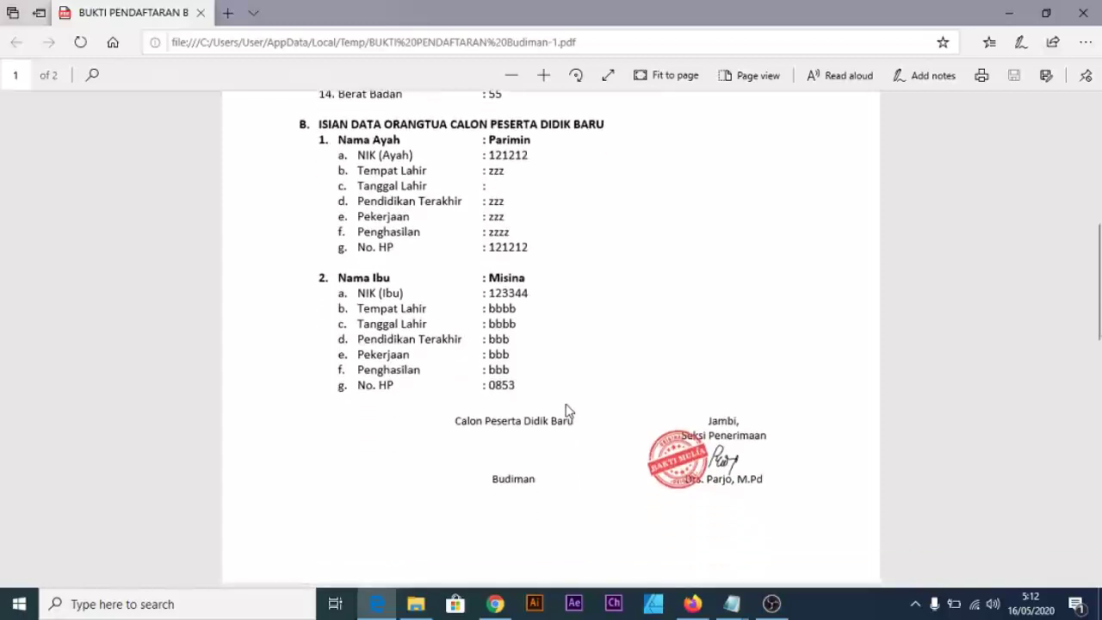
{"action": "scroll", "coordinate": [565, 410], "scroll_direction": "down", "scroll_amount": 2}
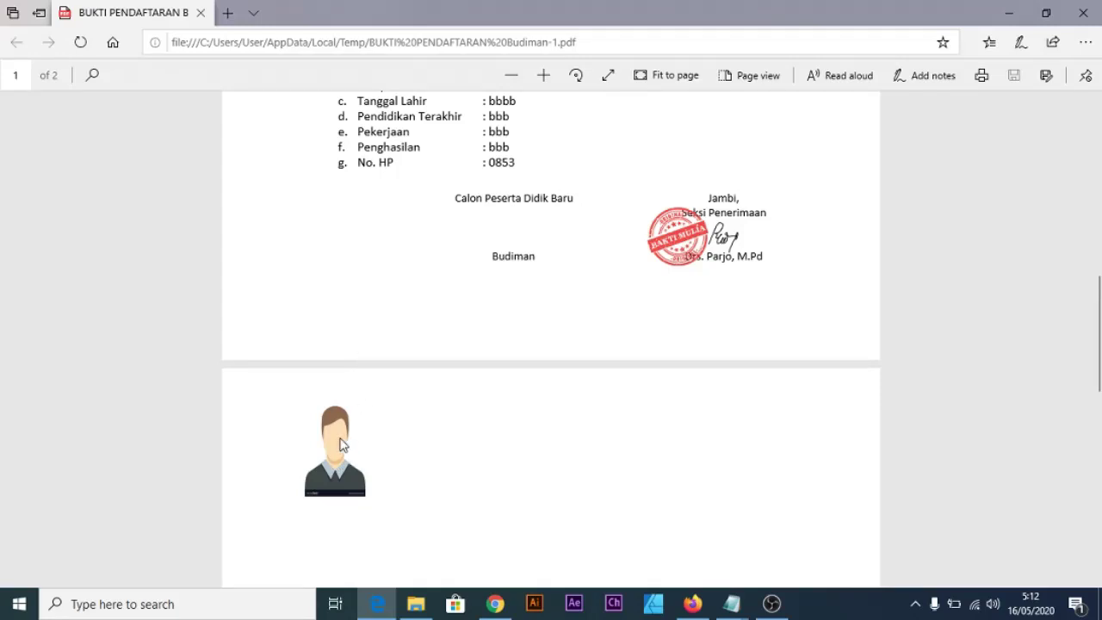
{"action": "scroll", "coordinate": [344, 405], "scroll_direction": "down", "scroll_amount": 2}
{"action": "scroll", "coordinate": [353, 362], "scroll_direction": "up", "scroll_amount": 1}
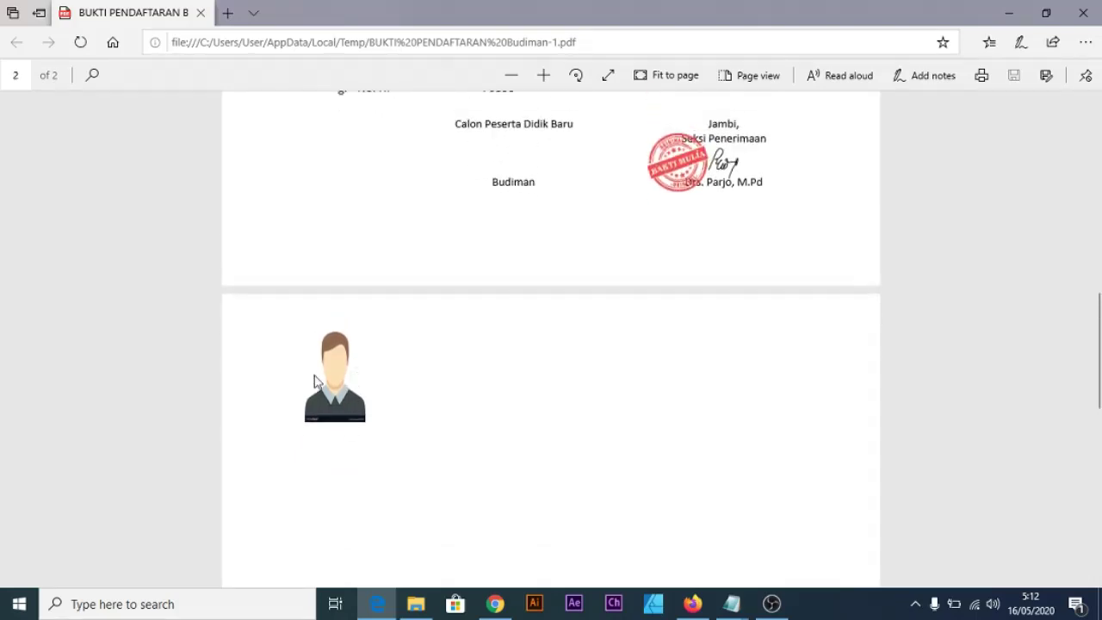
{"action": "scroll", "coordinate": [327, 409], "scroll_direction": "up", "scroll_amount": 1}
{"action": "scroll", "coordinate": [336, 469], "scroll_direction": "down", "scroll_amount": 1}
{"action": "scroll", "coordinate": [333, 422], "scroll_direction": "up", "scroll_amount": 1}
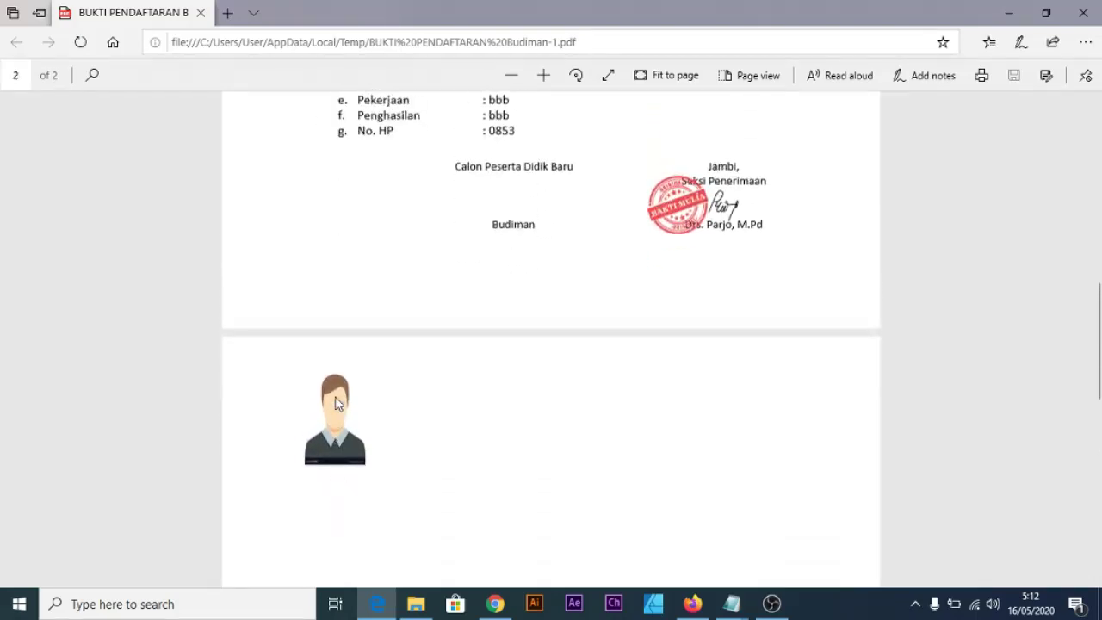
{"action": "left_click", "coordinate": [495, 604]}
Inspect the <<foto>> placeholder in the FORMULIR PENDAFTARAN PPDB template, selecting then deselecting it.
{"action": "left_click", "coordinate": [397, 17]}
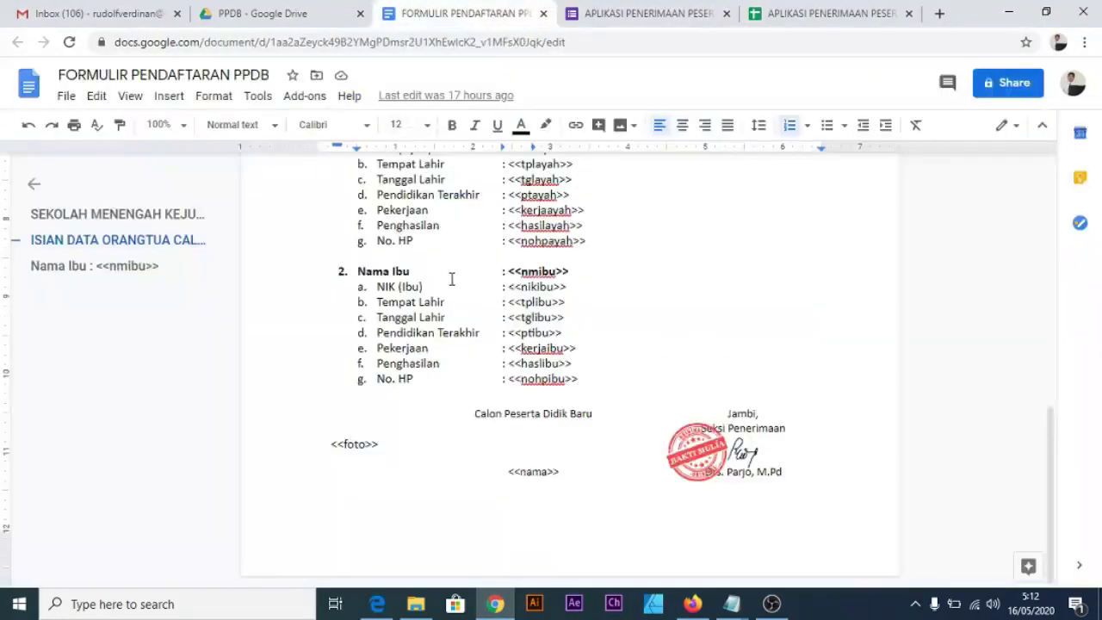
{"action": "left_click", "coordinate": [341, 450]}
{"action": "left_click", "coordinate": [409, 475]}
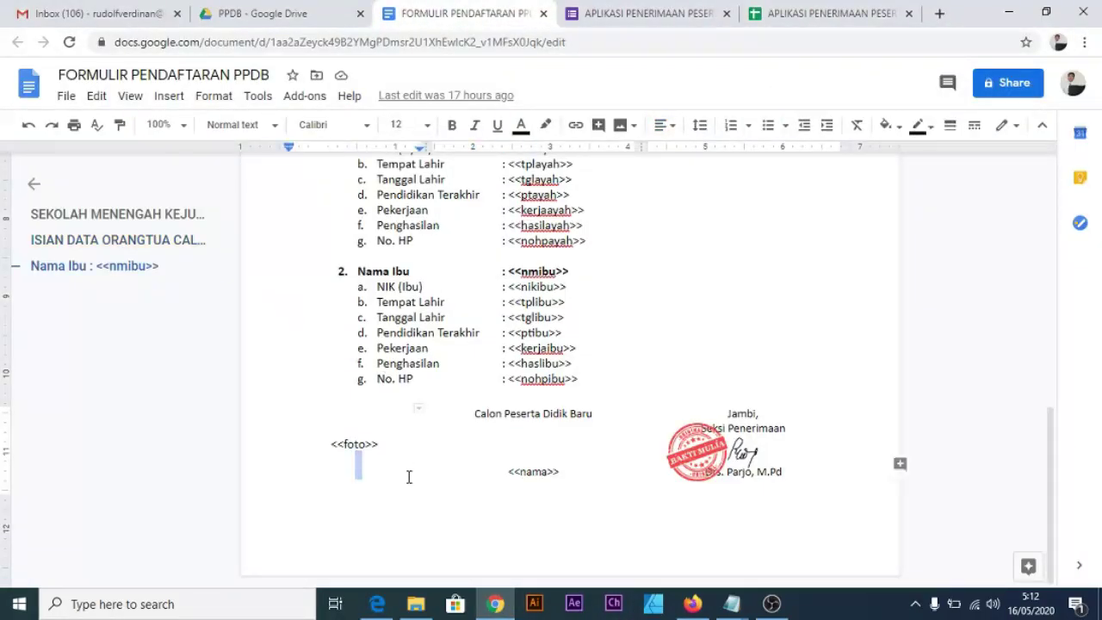
{"action": "left_click_drag", "start_coordinate": [330, 439], "coordinate": [315, 440]}
{"action": "left_click", "coordinate": [436, 494]}
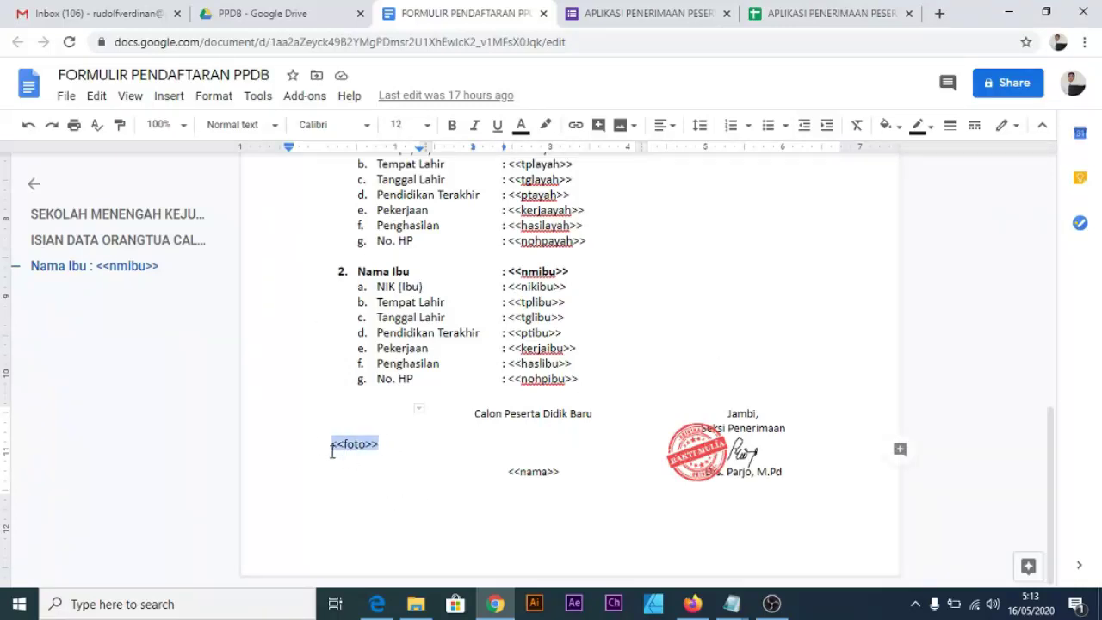
{"action": "left_click", "coordinate": [356, 460]}
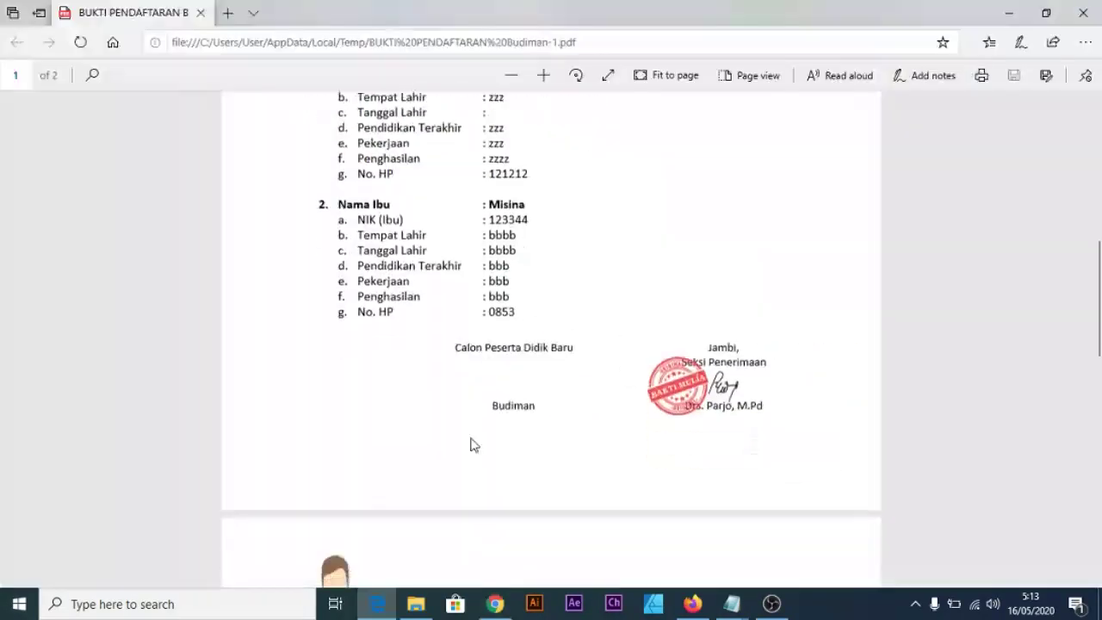
Compare the proof PDF with the Docs template, checking the applicant's name under the signature.
{"action": "scroll", "coordinate": [470, 446], "scroll_direction": "down", "scroll_amount": 2}
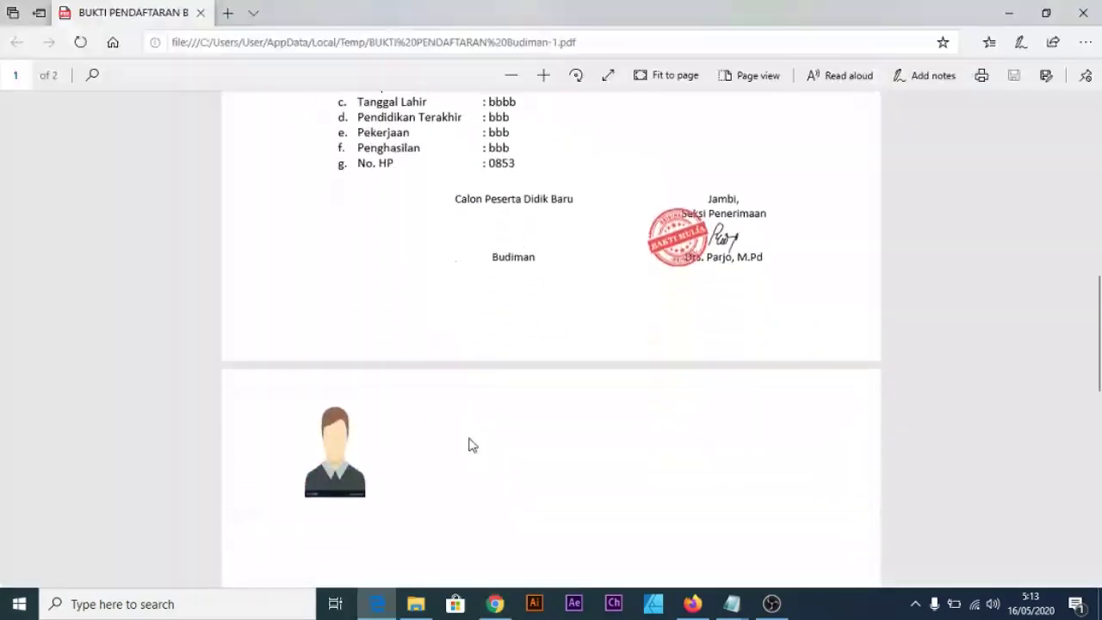
{"action": "left_click", "coordinate": [495, 604]}
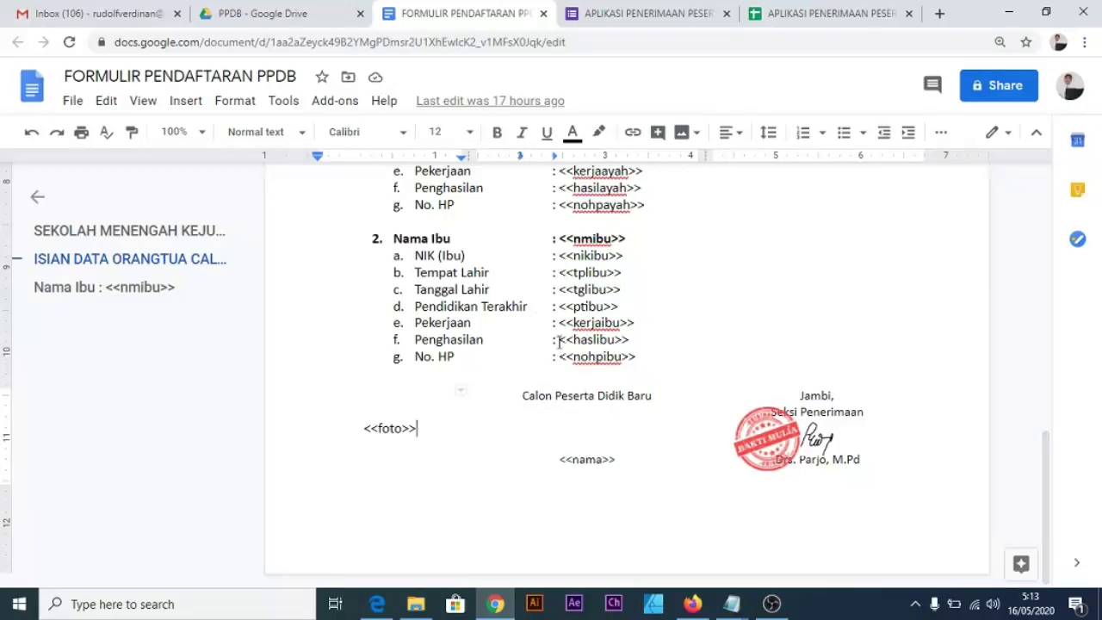
{"action": "left_click", "coordinate": [387, 600]}
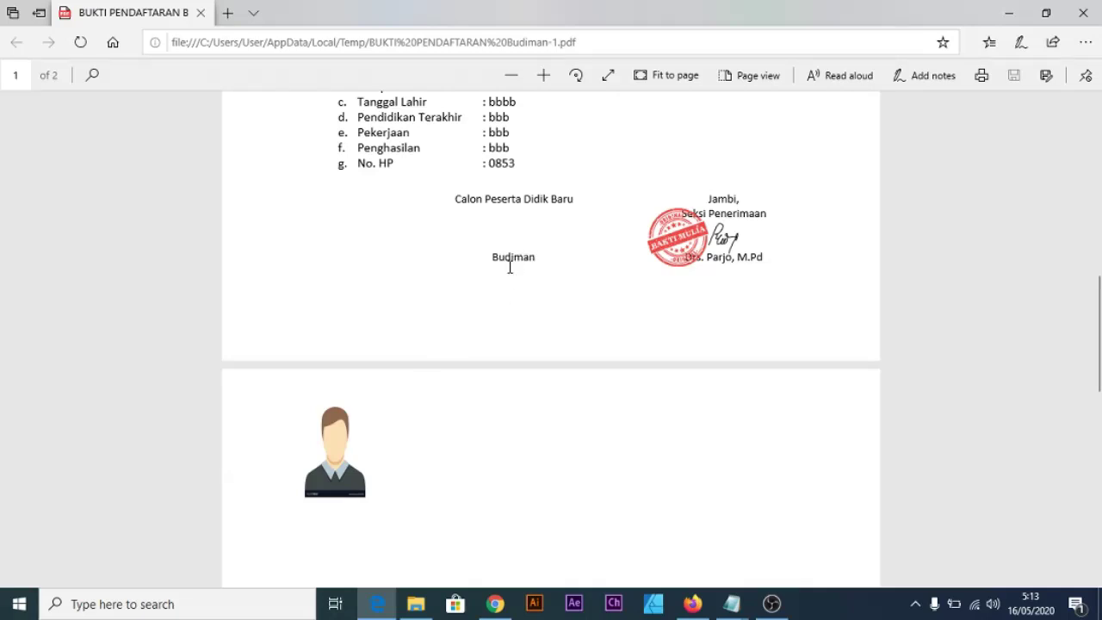
{"action": "scroll", "coordinate": [510, 267], "scroll_direction": "up", "scroll_amount": 2}
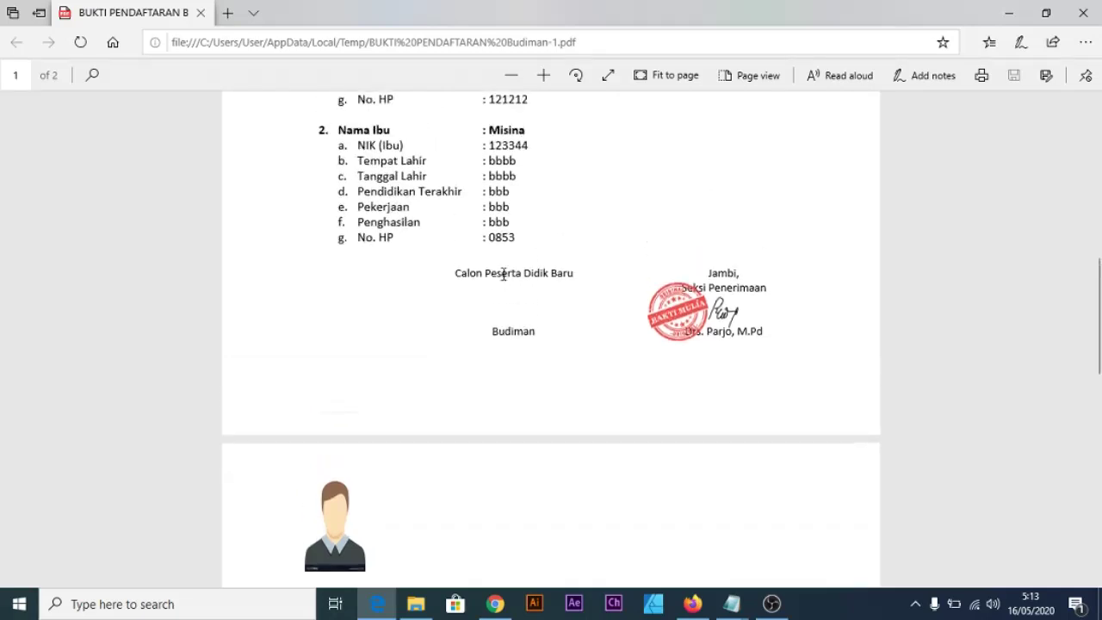
{"action": "double_click", "coordinate": [500, 336]}
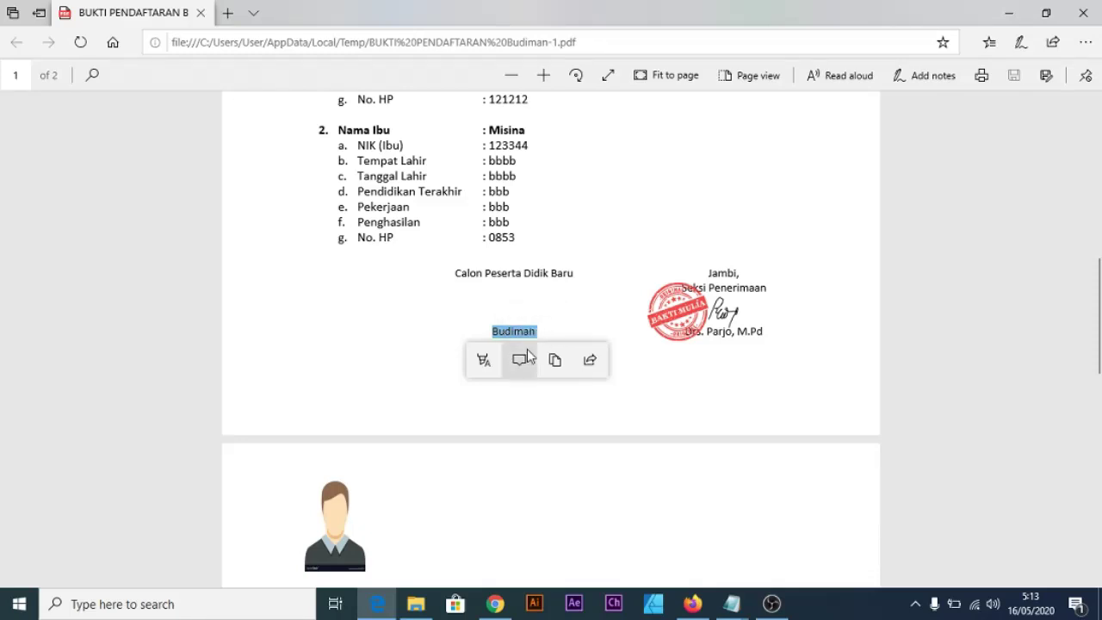
{"action": "left_click", "coordinate": [563, 309]}
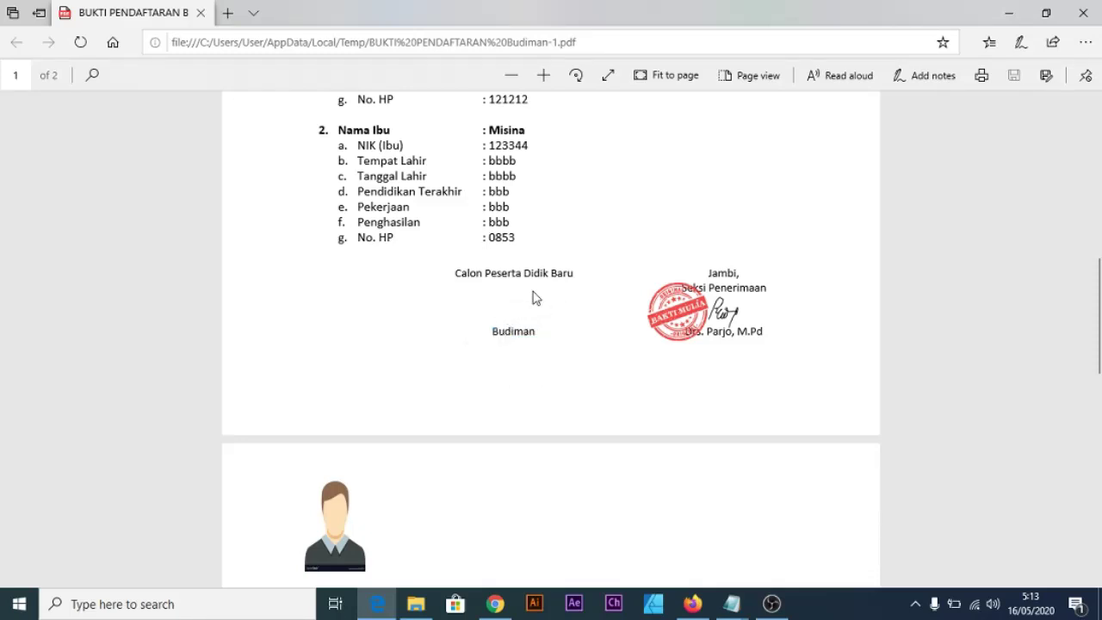
{"action": "scroll", "coordinate": [491, 336], "scroll_direction": "up", "scroll_amount": 2}
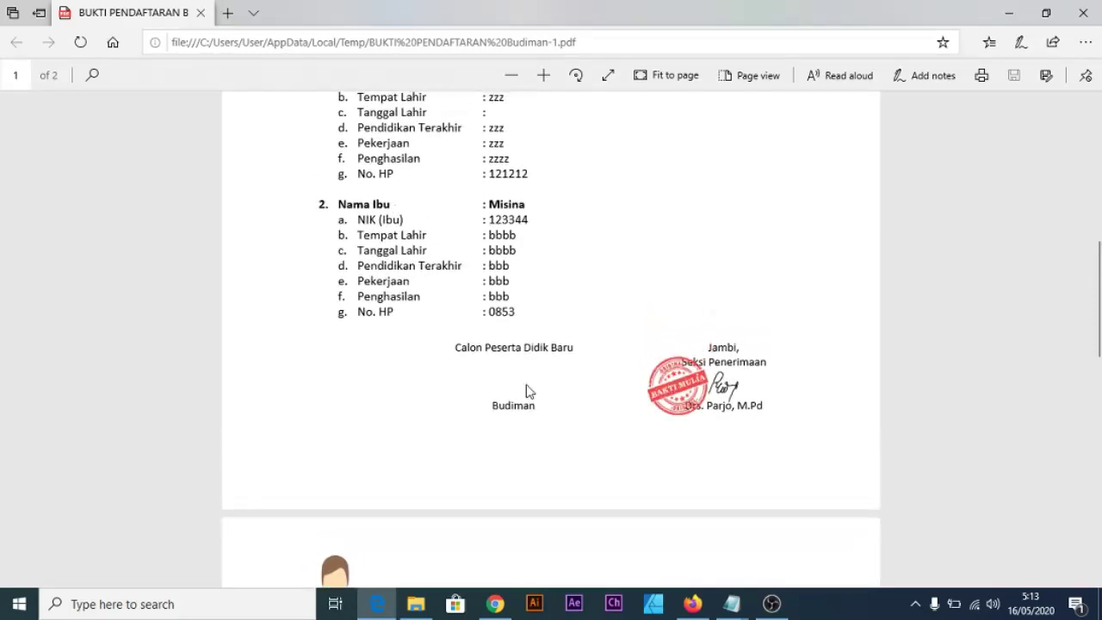
{"action": "scroll", "coordinate": [503, 392], "scroll_direction": "up", "scroll_amount": 15}
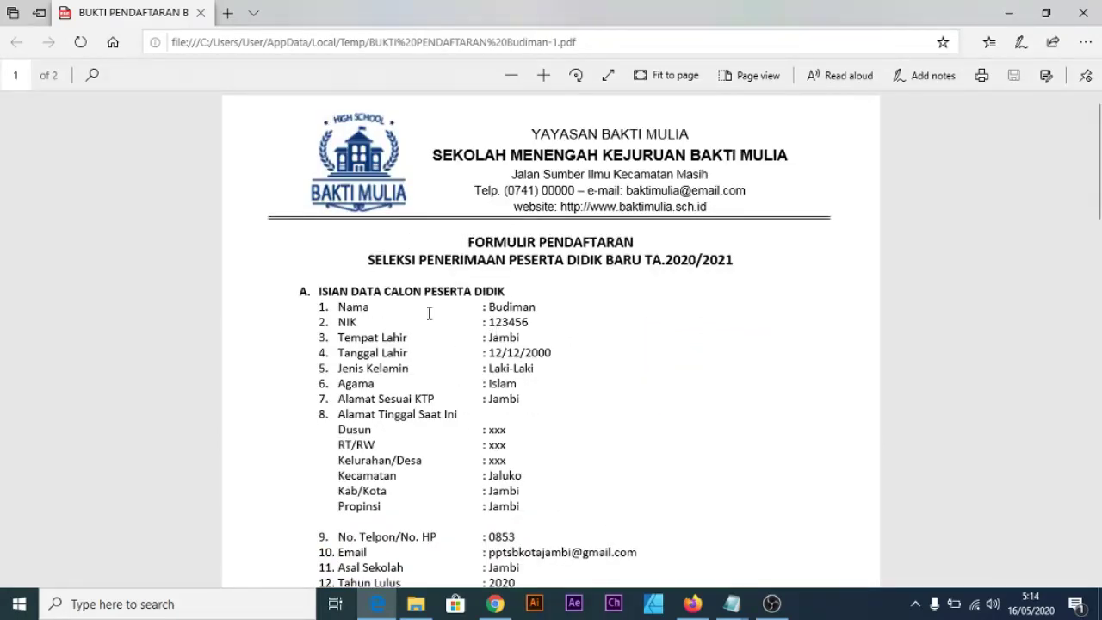
{"action": "scroll", "coordinate": [468, 348], "scroll_direction": "down", "scroll_amount": 5}
{"action": "scroll", "coordinate": [467, 350], "scroll_direction": "up", "scroll_amount": 5}
{"action": "left_click", "coordinate": [495, 603]}
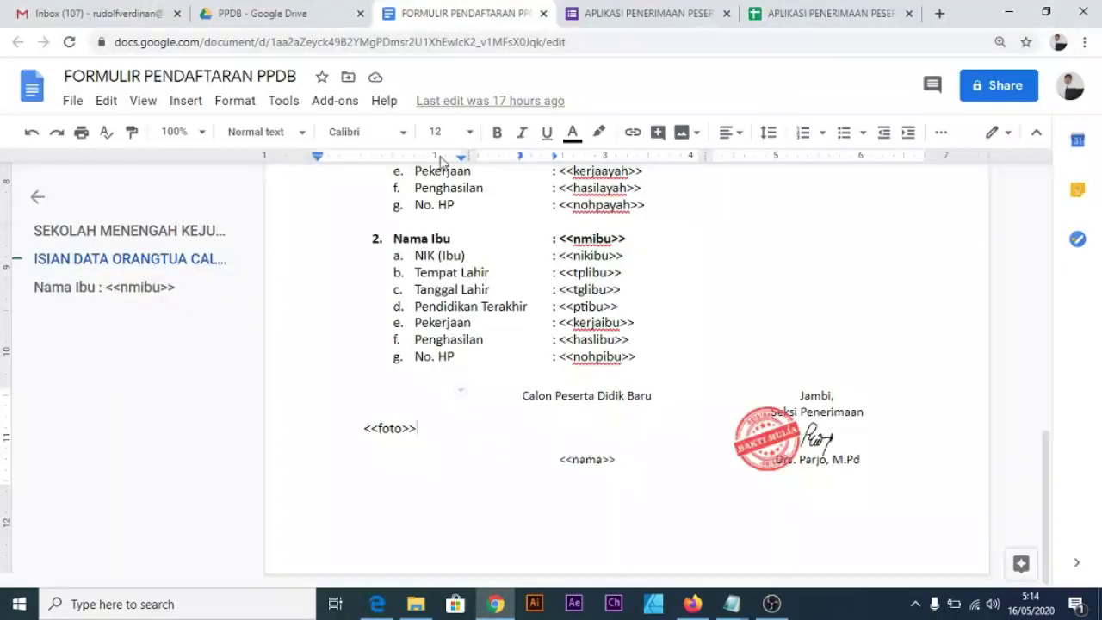
Select the registration-proof PDF in the PPDB Drive folder and zoom the page to 150%.
{"action": "left_click", "coordinate": [286, 12]}
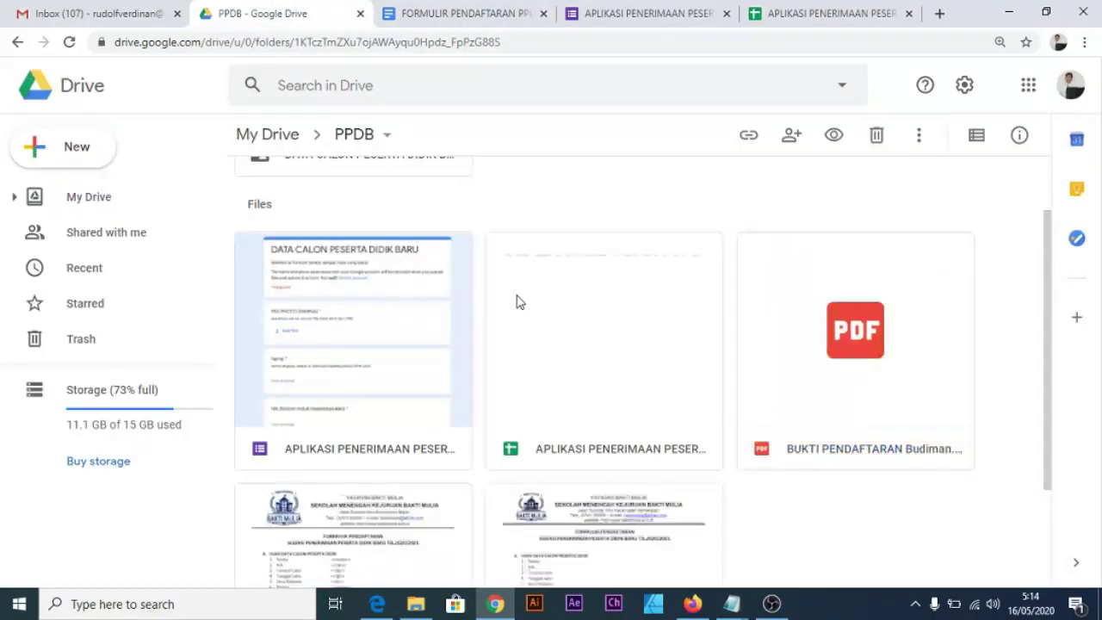
{"action": "scroll", "coordinate": [575, 329], "scroll_direction": "down", "scroll_amount": 3}
{"action": "scroll", "coordinate": [790, 398], "scroll_direction": "up", "scroll_amount": 2}
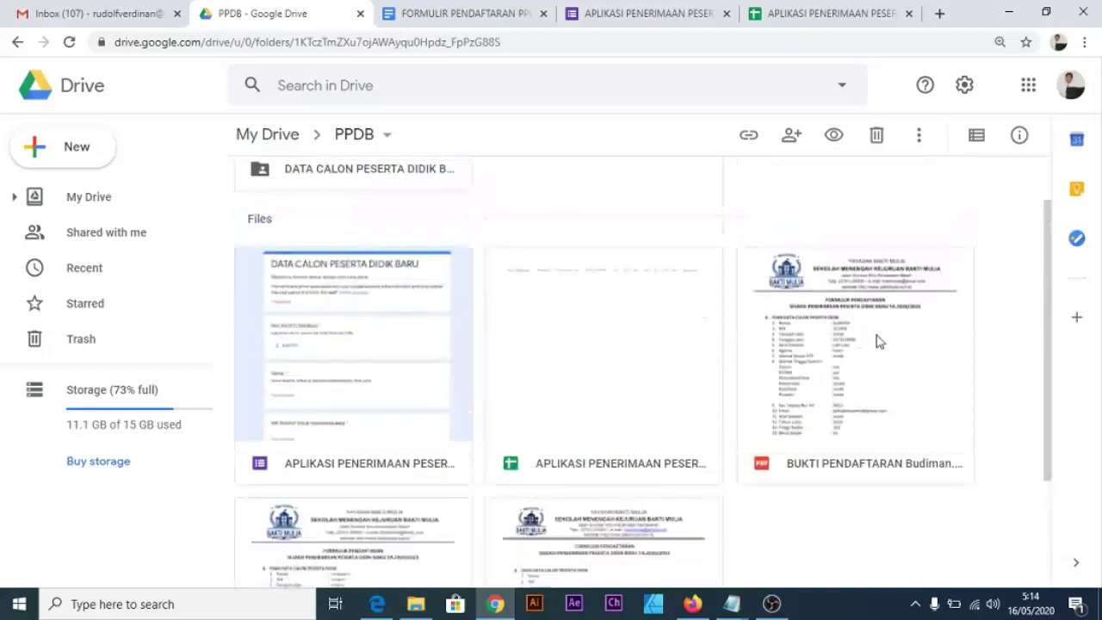
{"action": "left_click", "coordinate": [893, 469]}
{"action": "key", "text": "ctrl+plus"}
{"action": "key", "text": "ctrl+plus"}
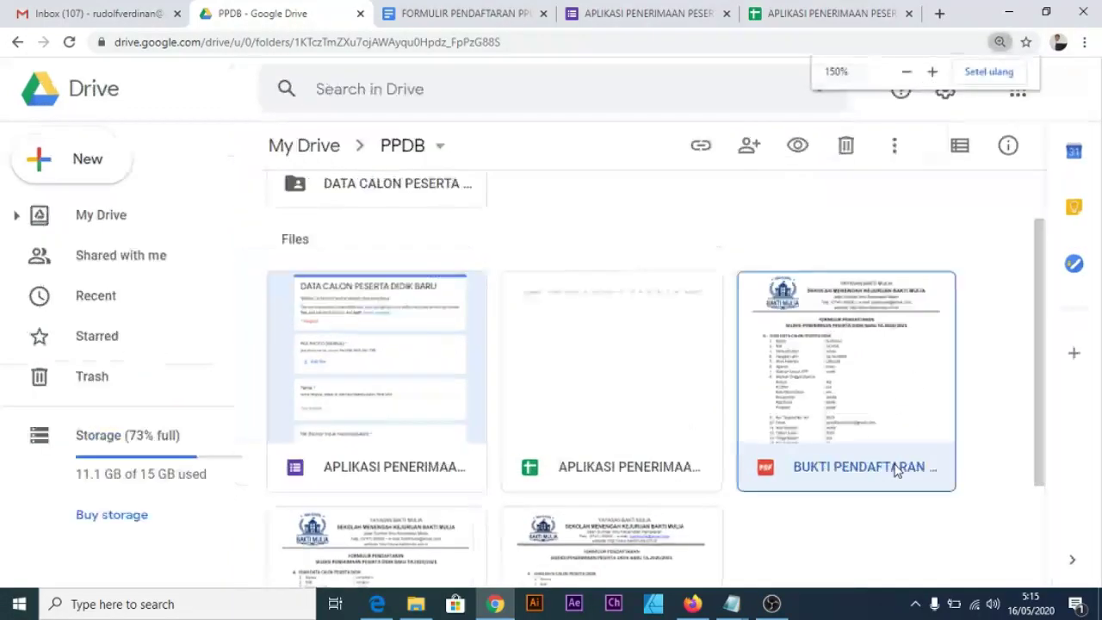
{"action": "scroll", "coordinate": [647, 411], "scroll_direction": "down", "scroll_amount": 5}
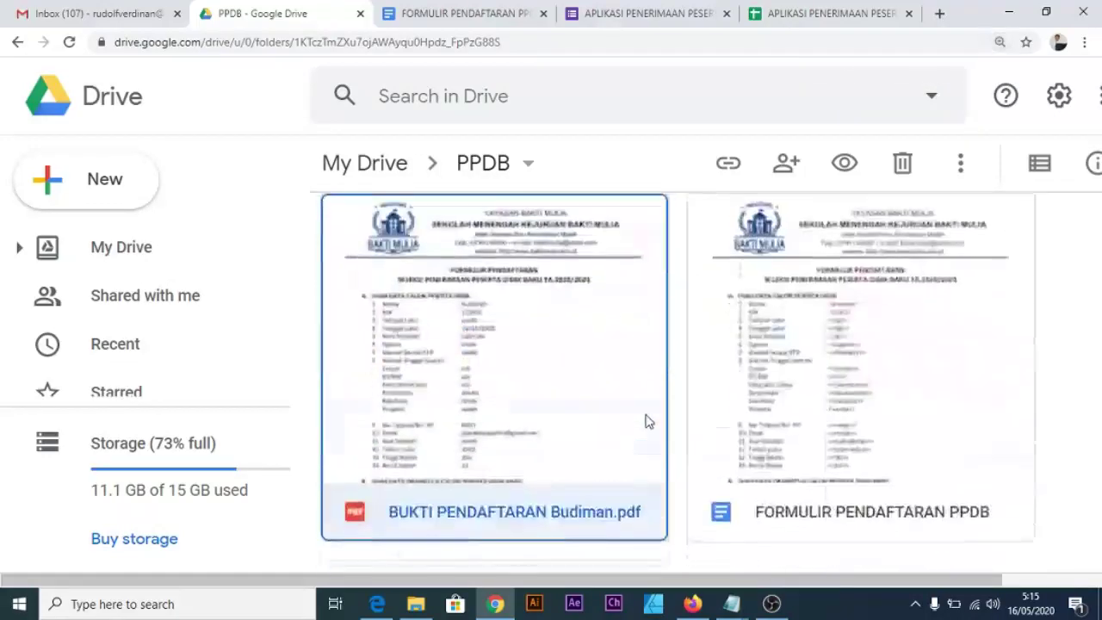
{"action": "scroll", "coordinate": [514, 392], "scroll_direction": "up", "scroll_amount": 2}
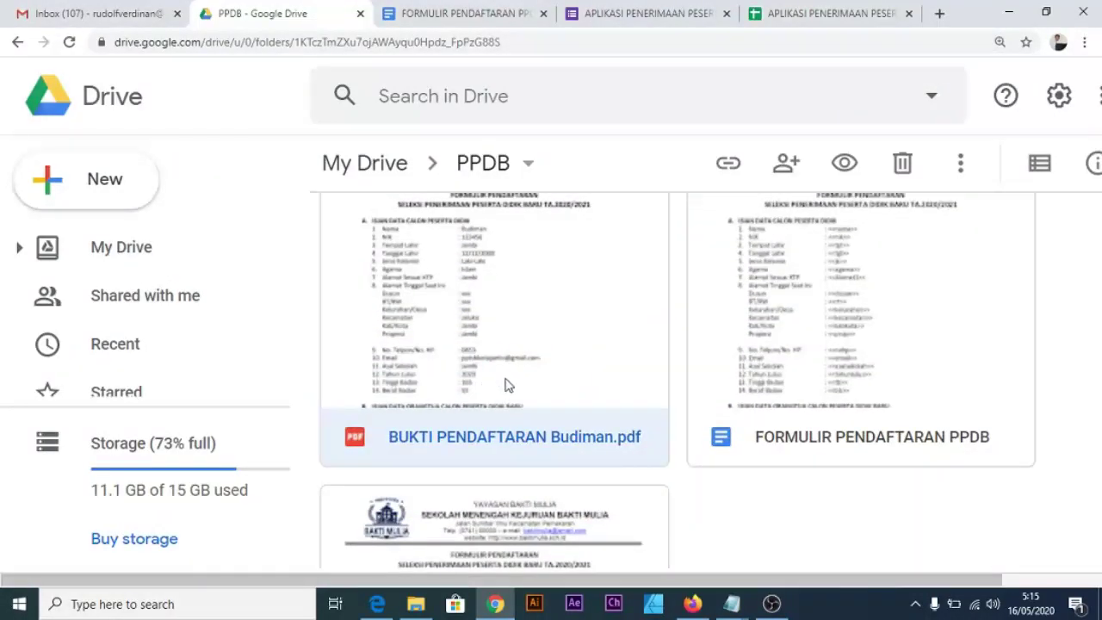
{"action": "scroll", "coordinate": [499, 379], "scroll_direction": "up", "scroll_amount": 1}
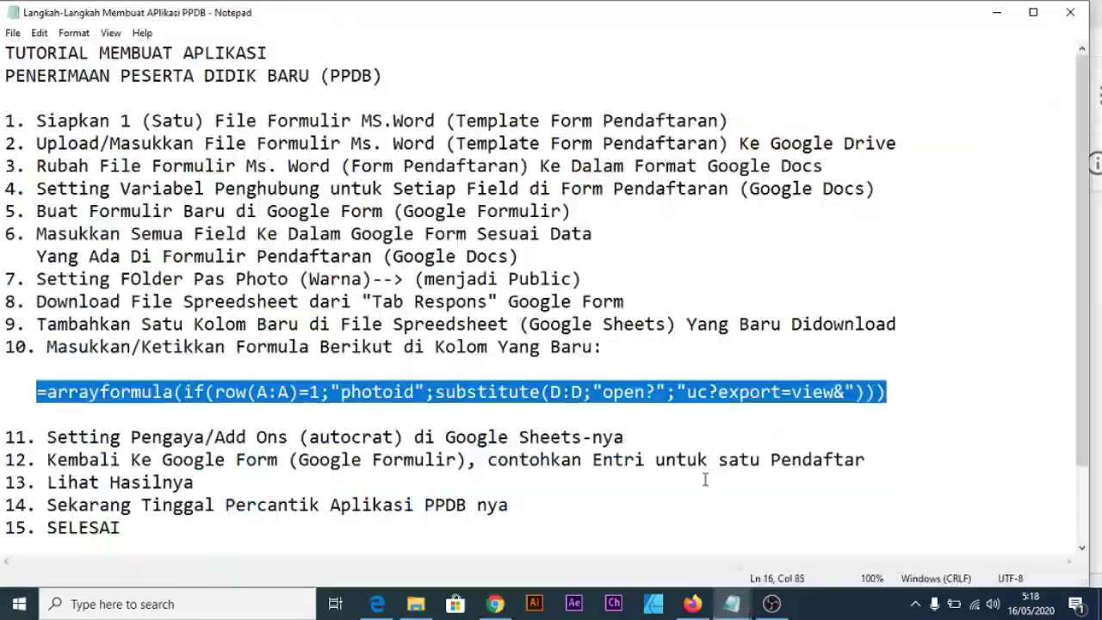
{"action": "left_click", "coordinate": [192, 419]}
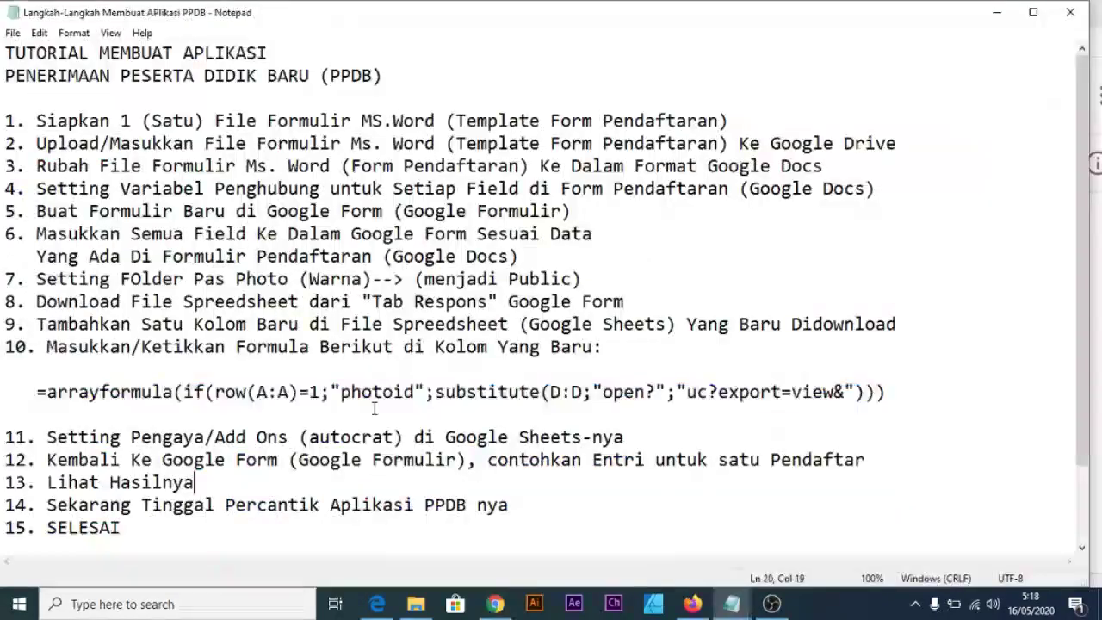
{"action": "scroll", "coordinate": [240, 342], "scroll_direction": "down", "scroll_amount": 1}
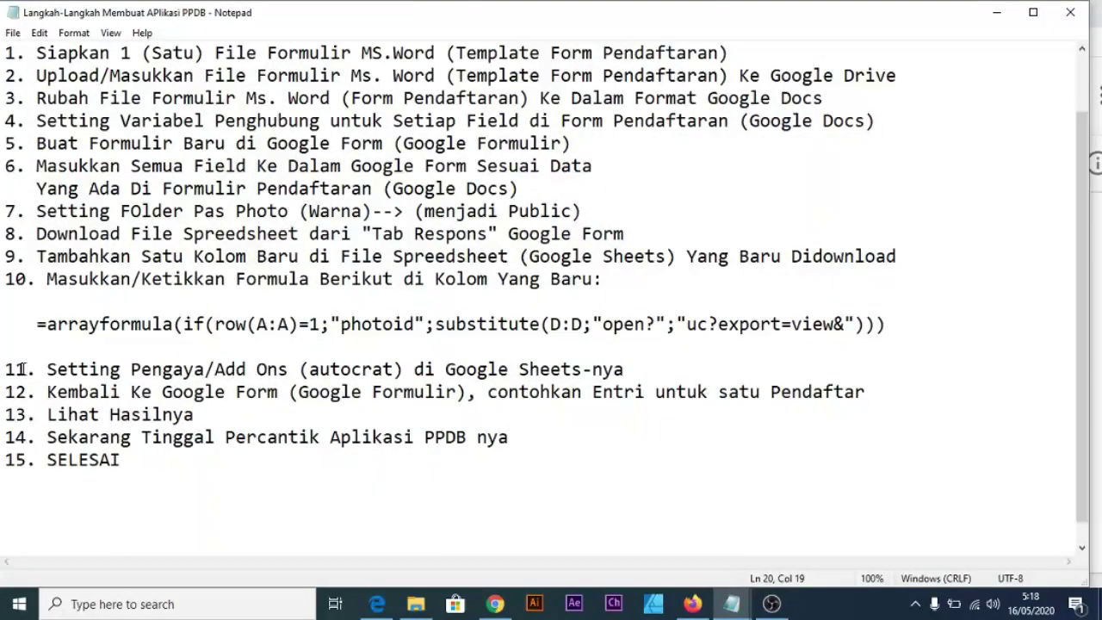
{"action": "left_click_drag", "start_coordinate": [36, 369], "coordinate": [641, 370]}
{"action": "left_click", "coordinate": [641, 367]}
{"action": "left_click_drag", "start_coordinate": [42, 392], "coordinate": [468, 402]}
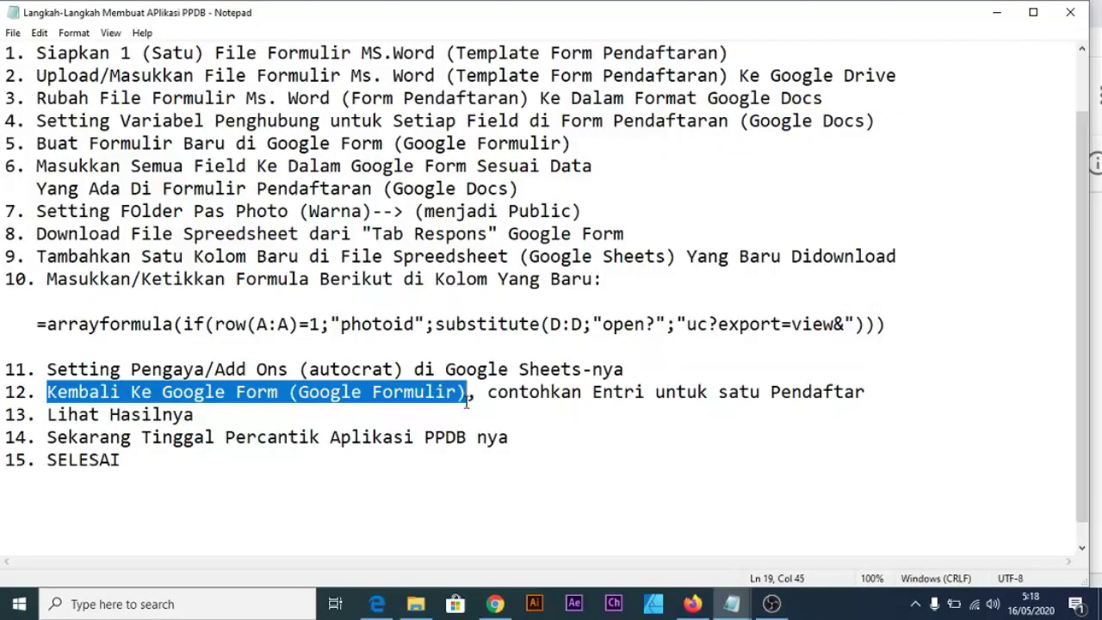
{"action": "left_click", "coordinate": [528, 422]}
{"action": "left_click_drag", "start_coordinate": [47, 392], "coordinate": [882, 396]}
{"action": "left_click_drag", "start_coordinate": [195, 414], "coordinate": [4, 370]}
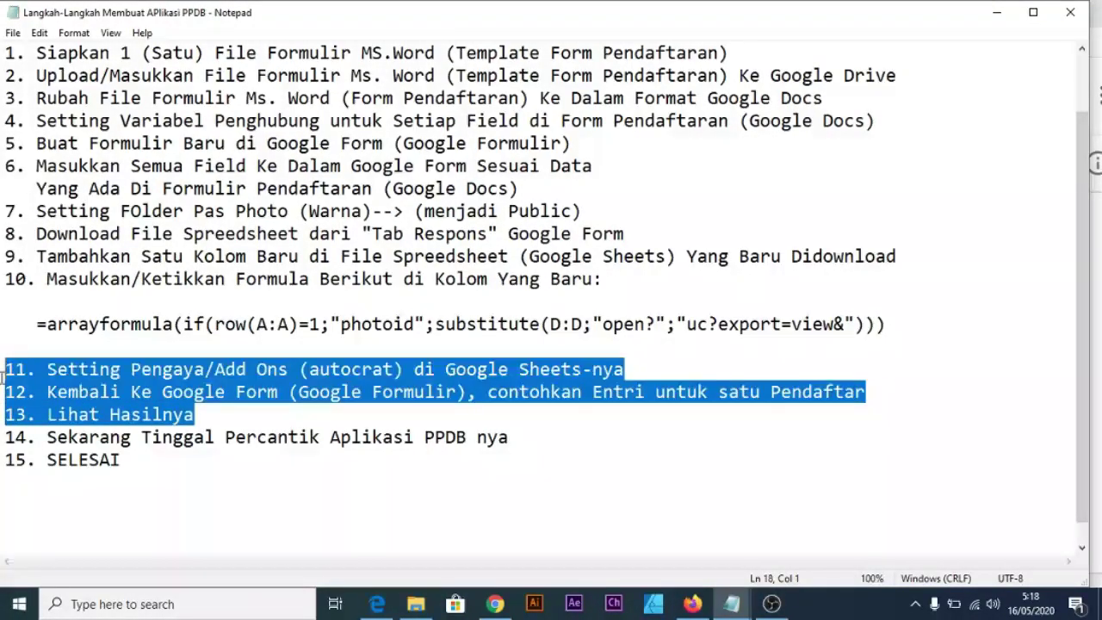
{"action": "left_click", "coordinate": [195, 416]}
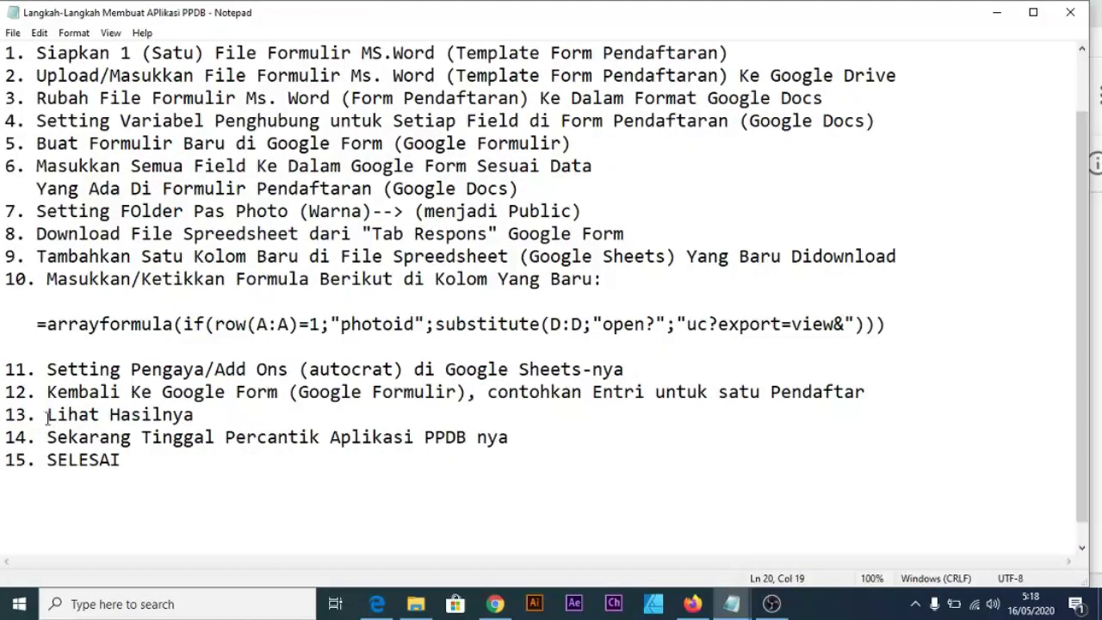
{"action": "left_click_drag", "start_coordinate": [7, 416], "coordinate": [4, 75]}
{"action": "left_click", "coordinate": [189, 490]}
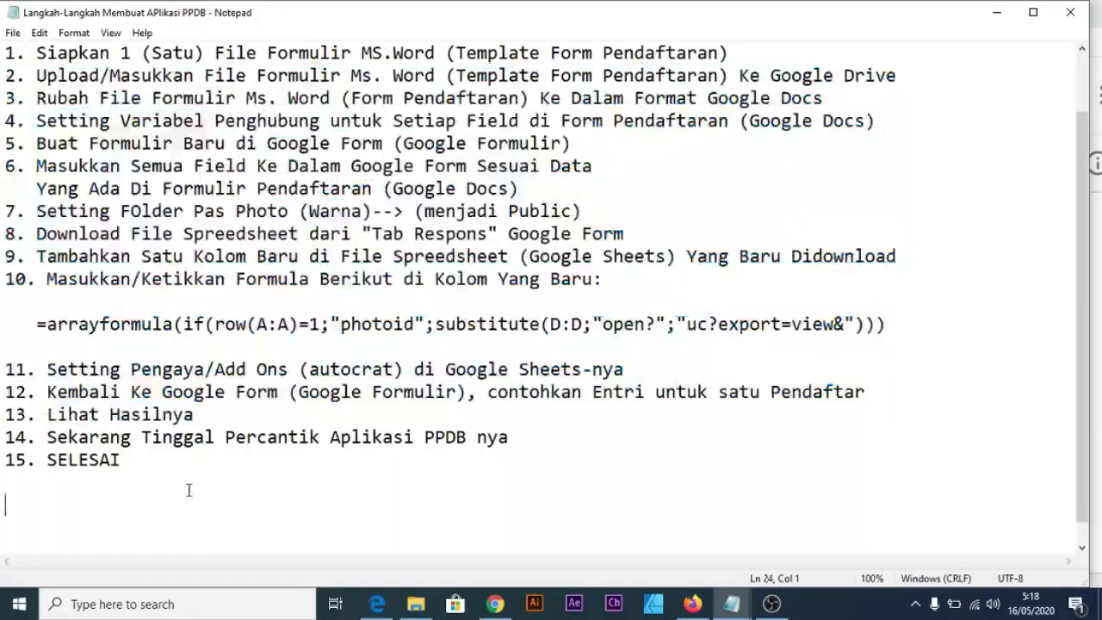
{"action": "left_click", "coordinate": [5, 437]}
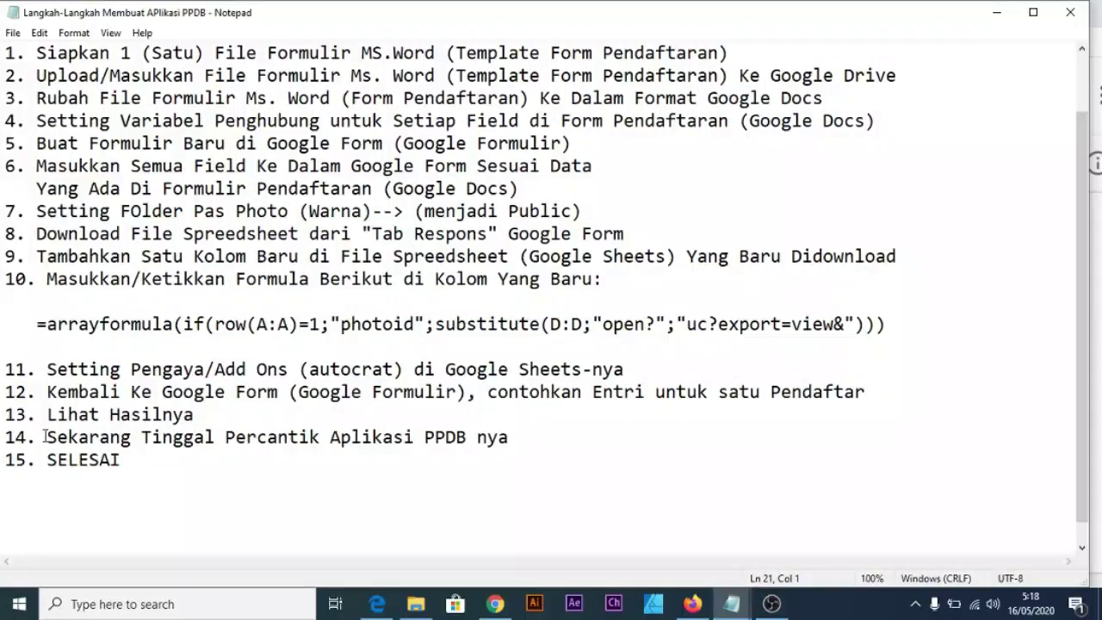
{"action": "left_click_drag", "start_coordinate": [44, 437], "coordinate": [514, 439]}
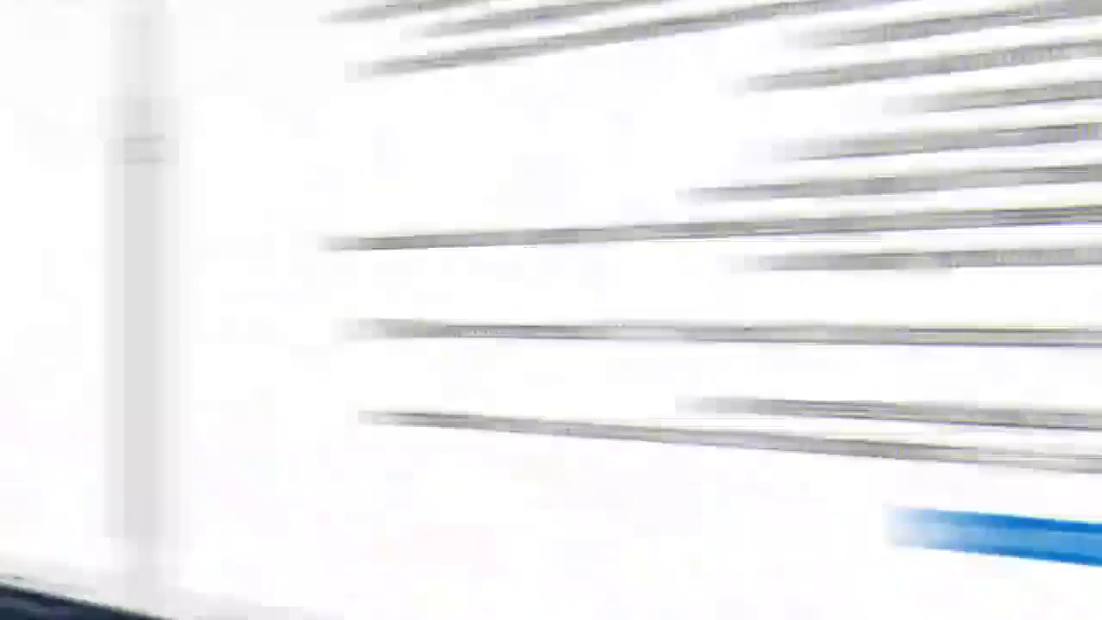
View the PPDB BAKTI MULIA message in Gmail, then return to the Drive PPDB folder.
{"action": "left_click", "coordinate": [694, 604]}
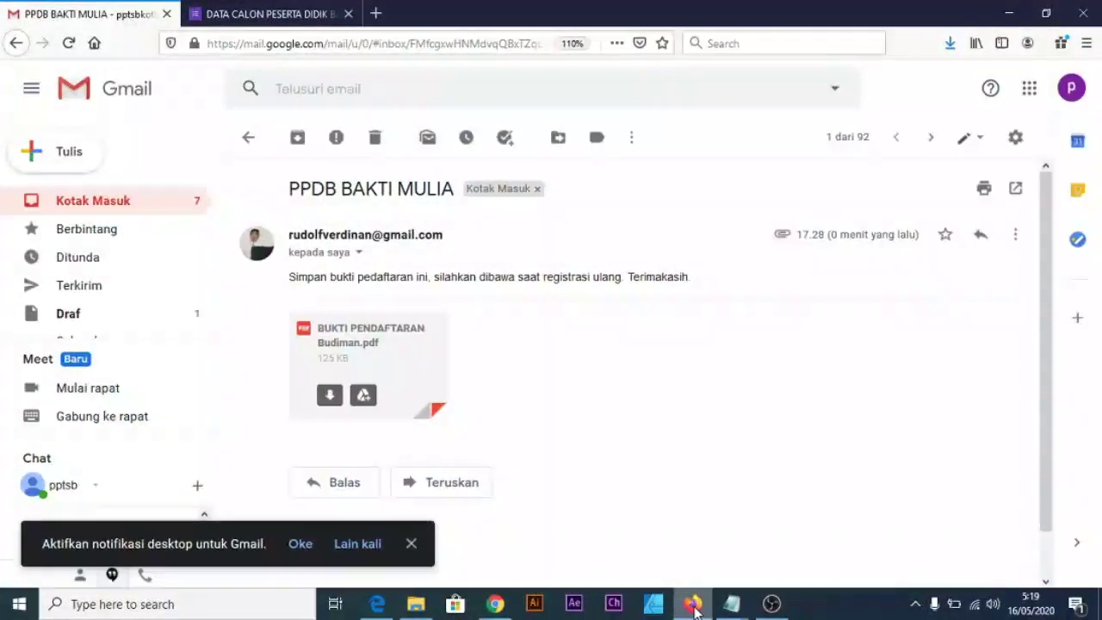
{"action": "left_click", "coordinate": [504, 607]}
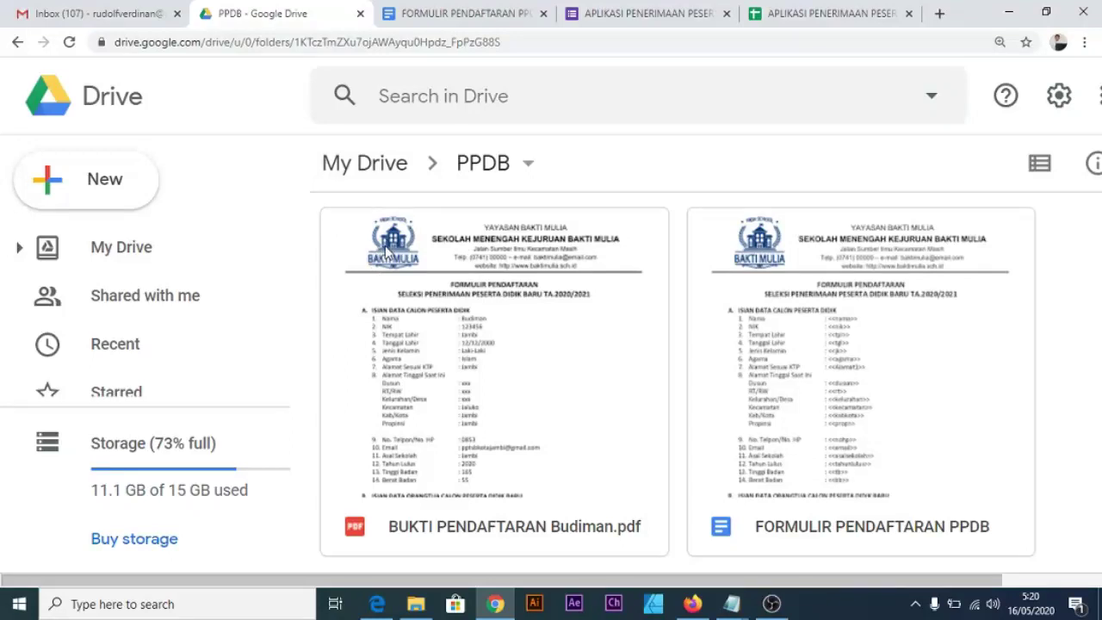
Switch to the APLIKASI PENERIMAAN PESERTA DIDIK BARU form in the browser.
{"action": "left_click", "coordinate": [599, 14]}
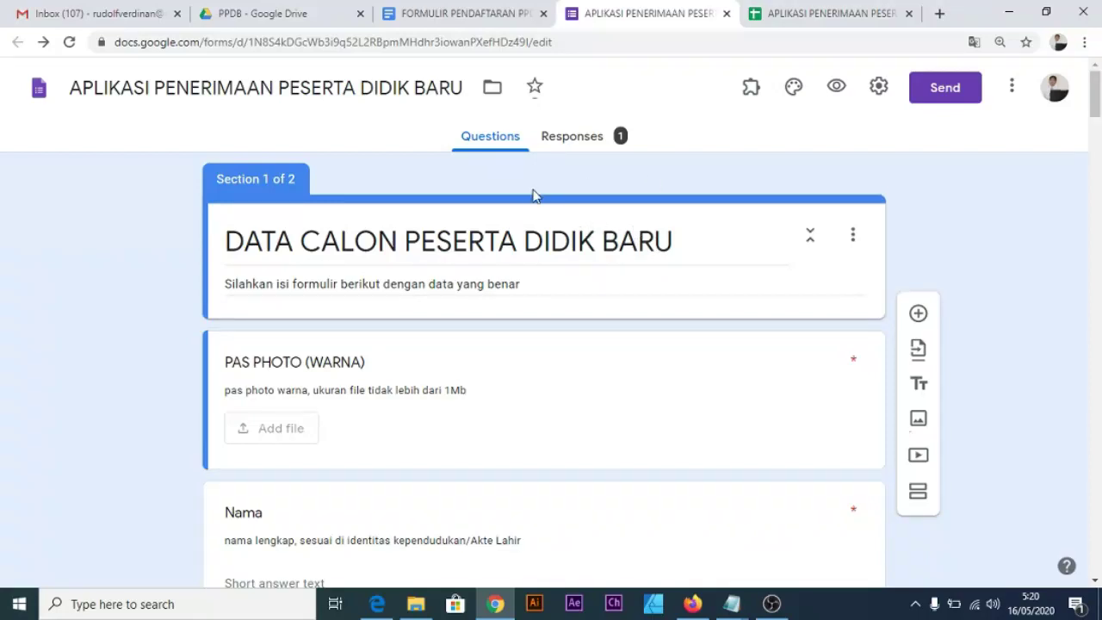
Zoom the form to 150% and set the grayscale open-book-and-feather Work and School photo as its header.
{"action": "left_click", "coordinate": [798, 85]}
{"action": "key", "text": "ctrl+plus"}
{"action": "key", "text": "ctrl+plus"}
{"action": "key", "text": "ctrl+plus"}
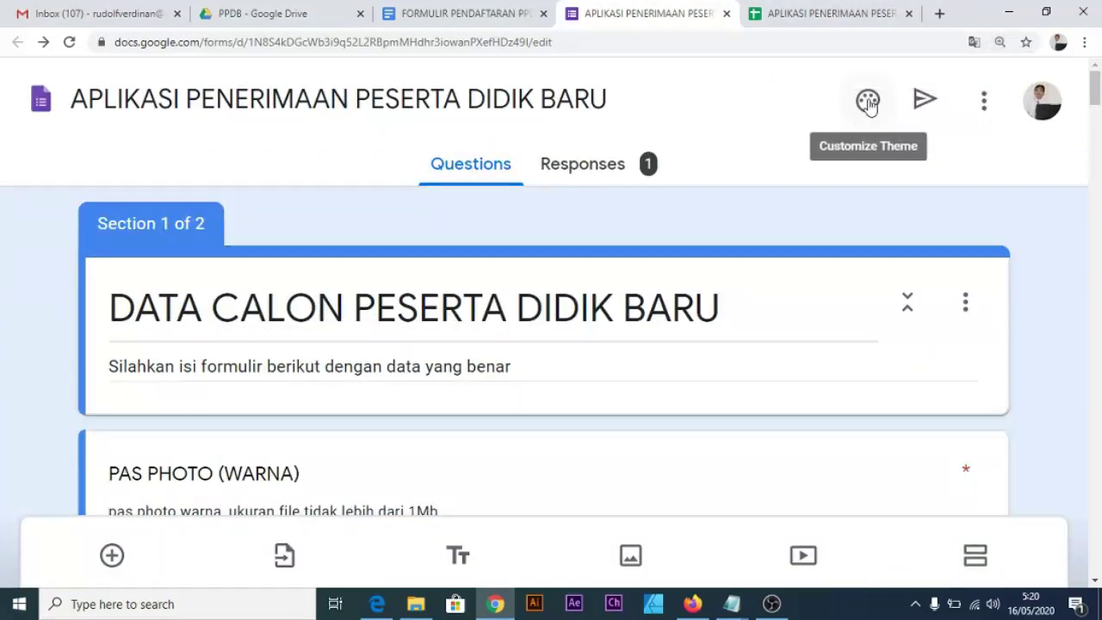
{"action": "left_click", "coordinate": [867, 102]}
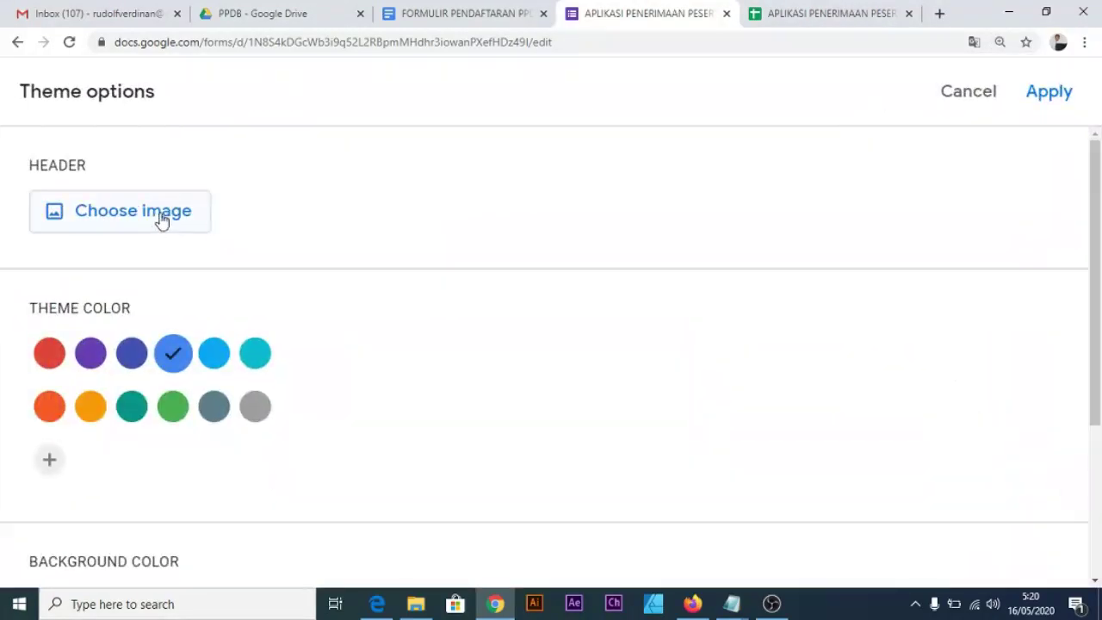
{"action": "left_click", "coordinate": [151, 216]}
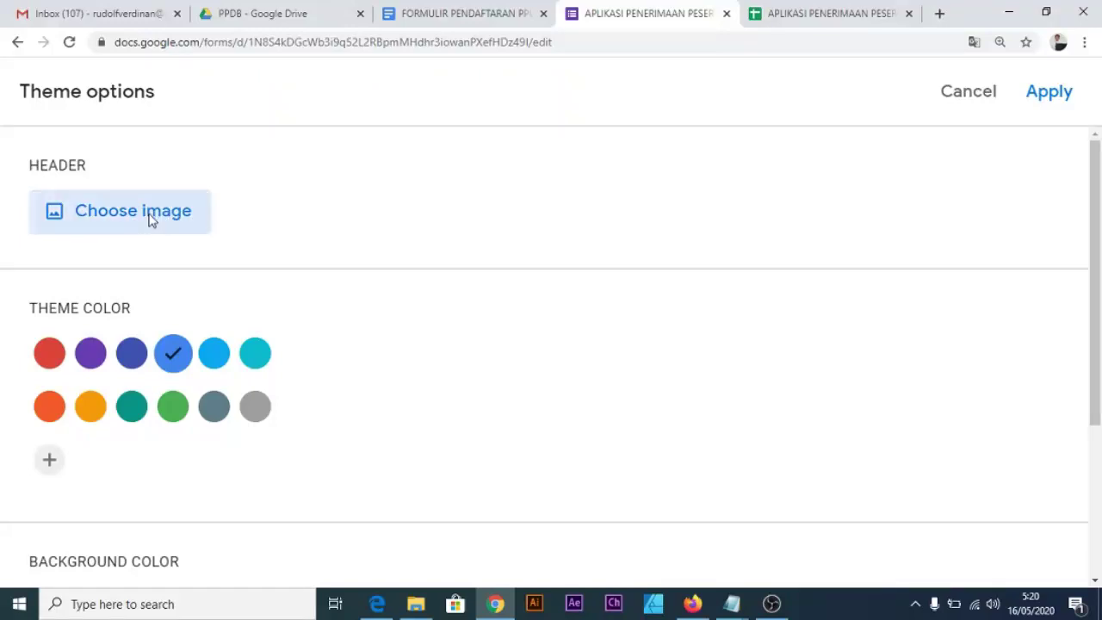
{"action": "scroll", "coordinate": [406, 280], "scroll_direction": "down", "scroll_amount": 1}
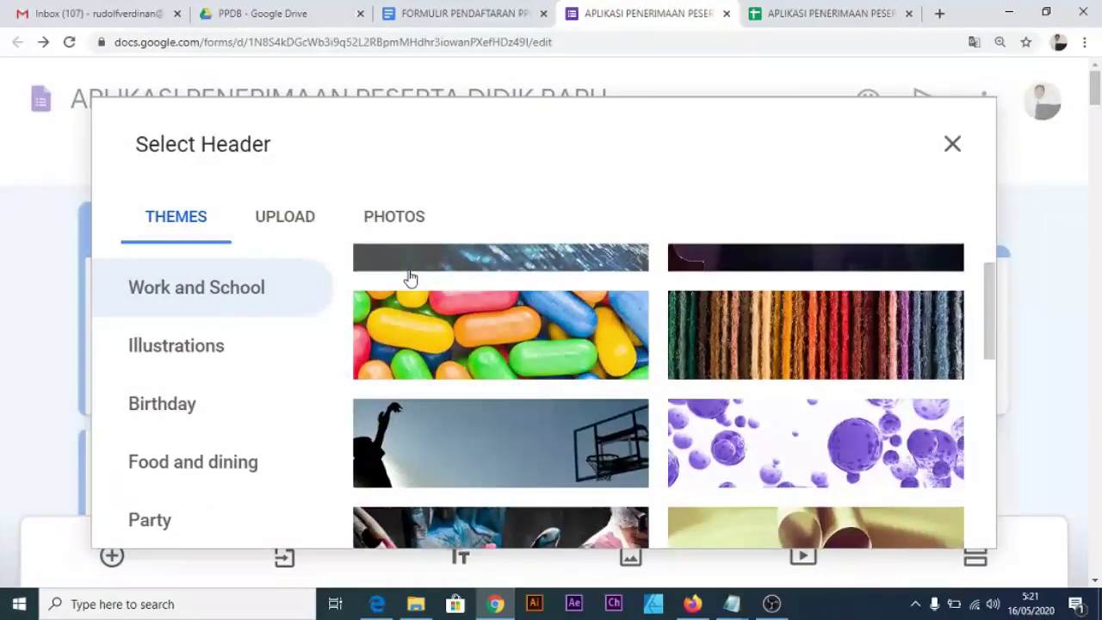
{"action": "scroll", "coordinate": [508, 335], "scroll_direction": "down", "scroll_amount": 3}
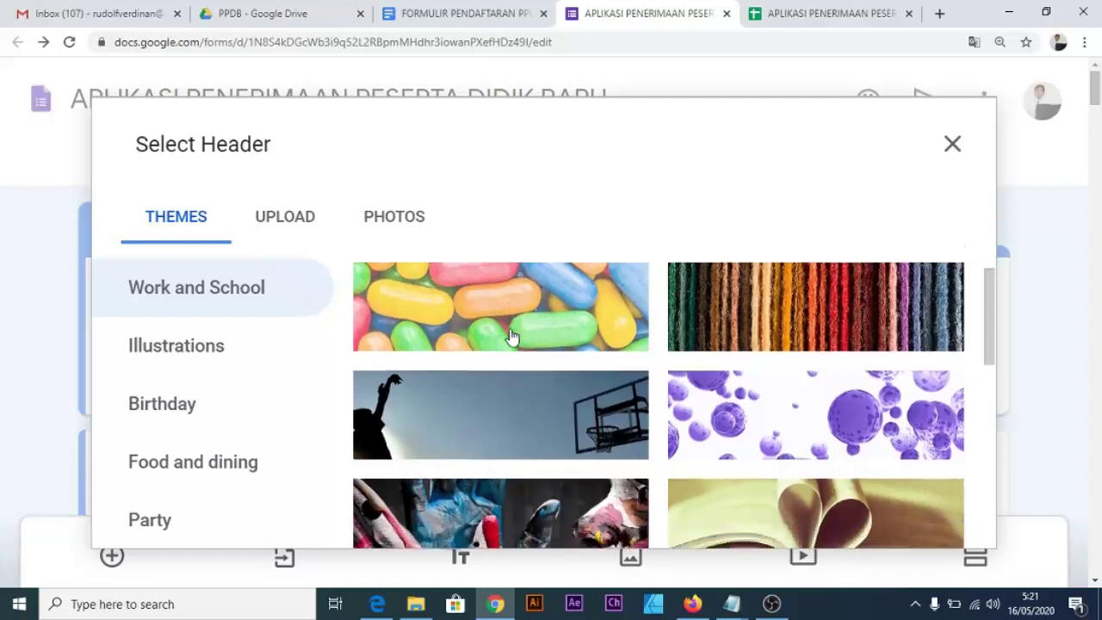
{"action": "scroll", "coordinate": [511, 338], "scroll_direction": "down", "scroll_amount": 7}
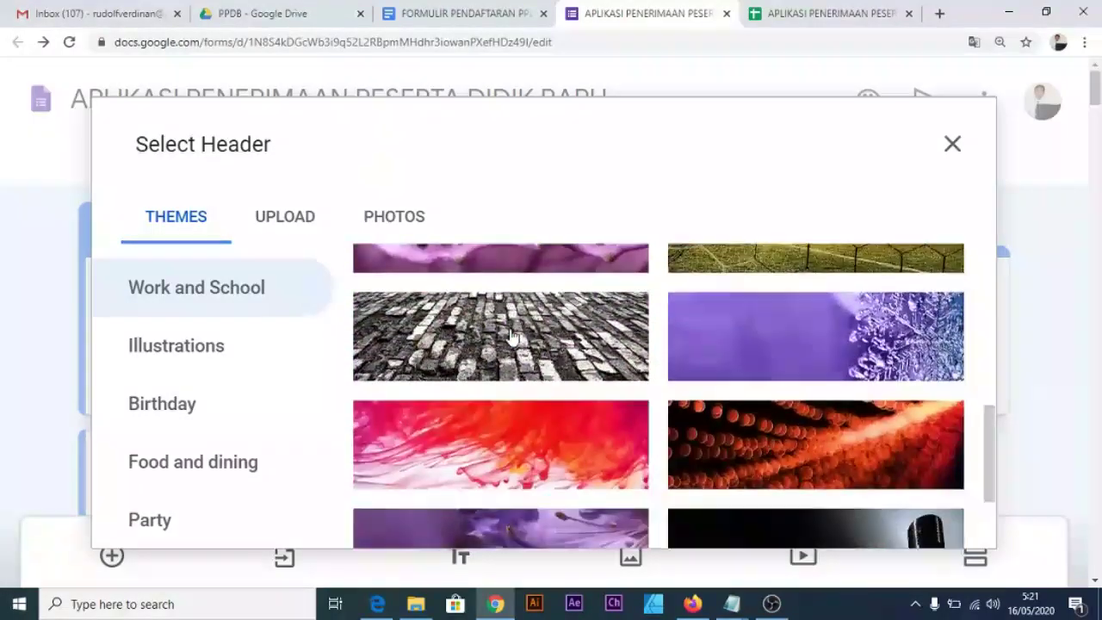
{"action": "scroll", "coordinate": [511, 338], "scroll_direction": "down", "scroll_amount": 5}
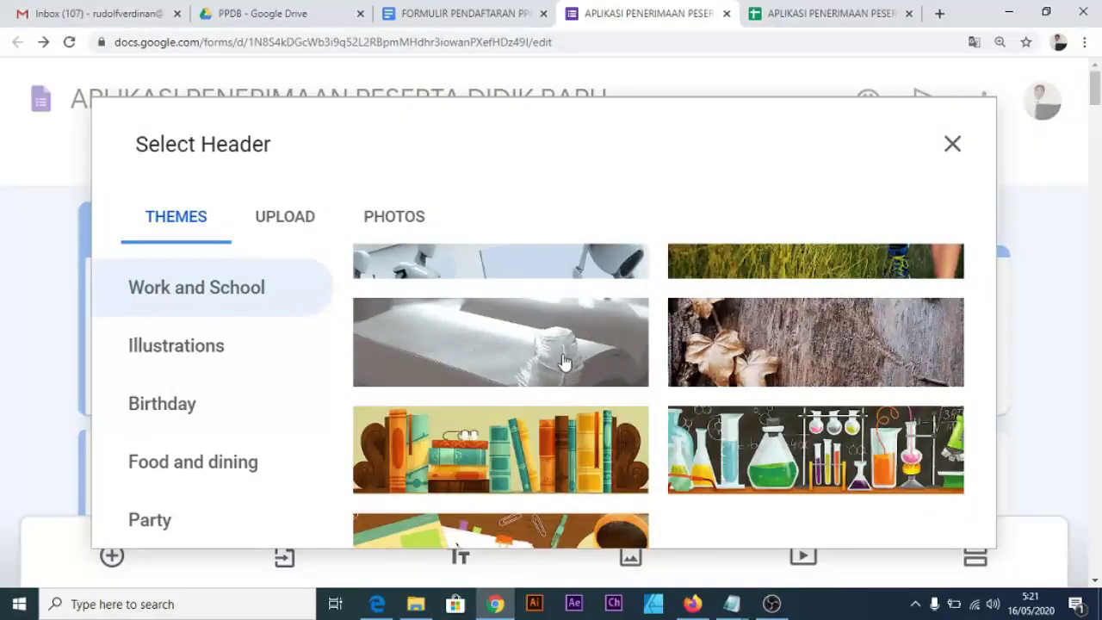
{"action": "left_click", "coordinate": [564, 362]}
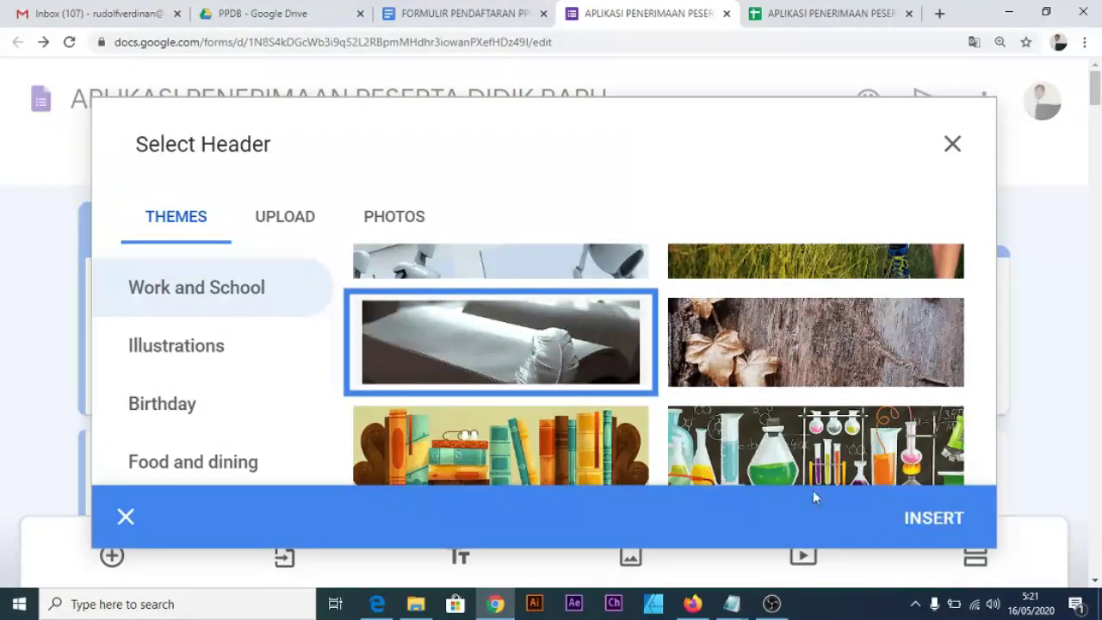
{"action": "left_click", "coordinate": [940, 521]}
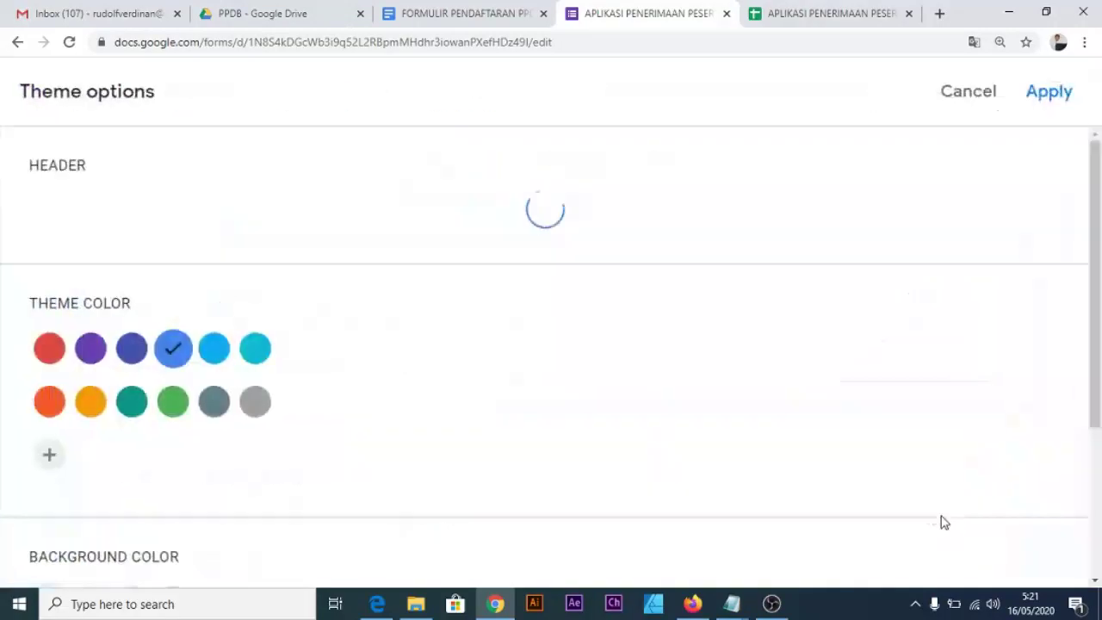
{"action": "left_click", "coordinate": [1058, 96]}
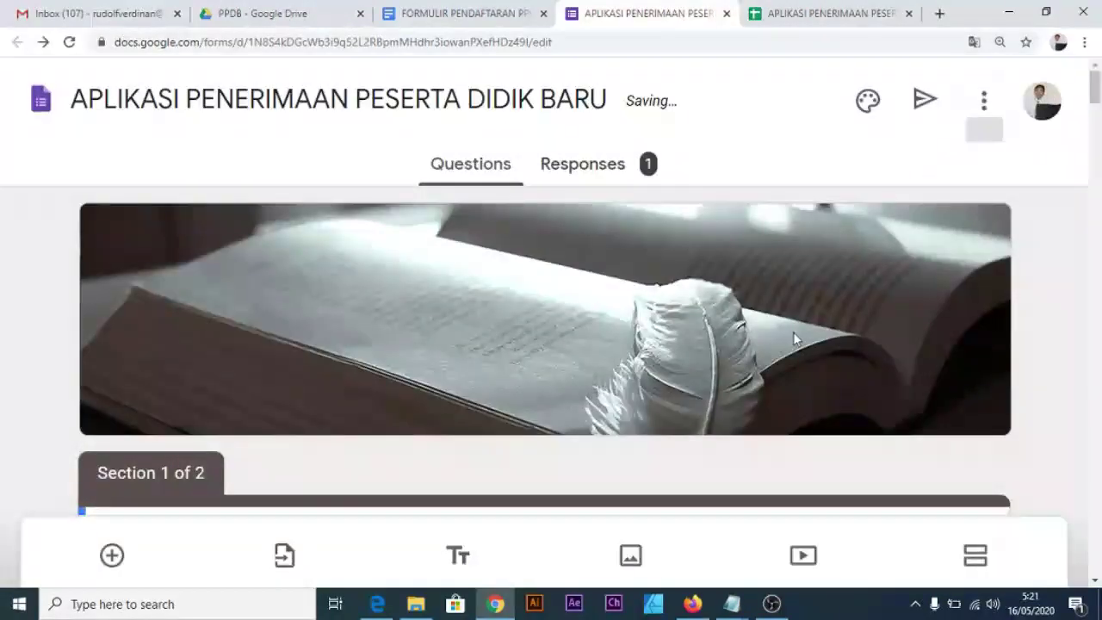
{"action": "scroll", "coordinate": [661, 365], "scroll_direction": "down", "scroll_amount": 4}
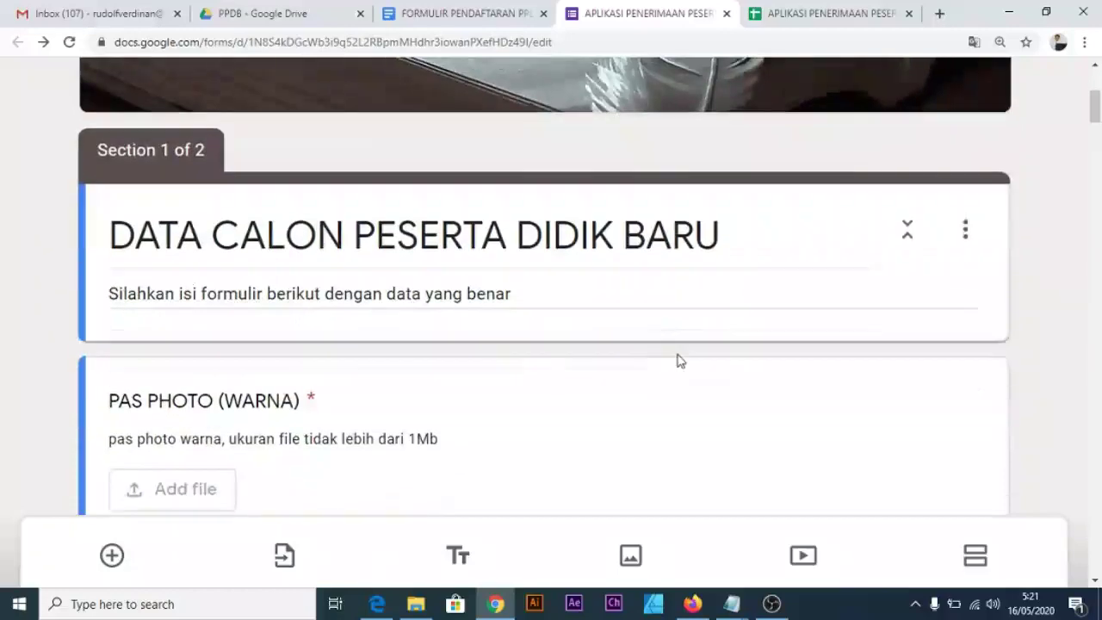
Reset the zoom, reopen theme settings at 150%, and open the header image gallery.
{"action": "key", "text": "ctrl+0"}
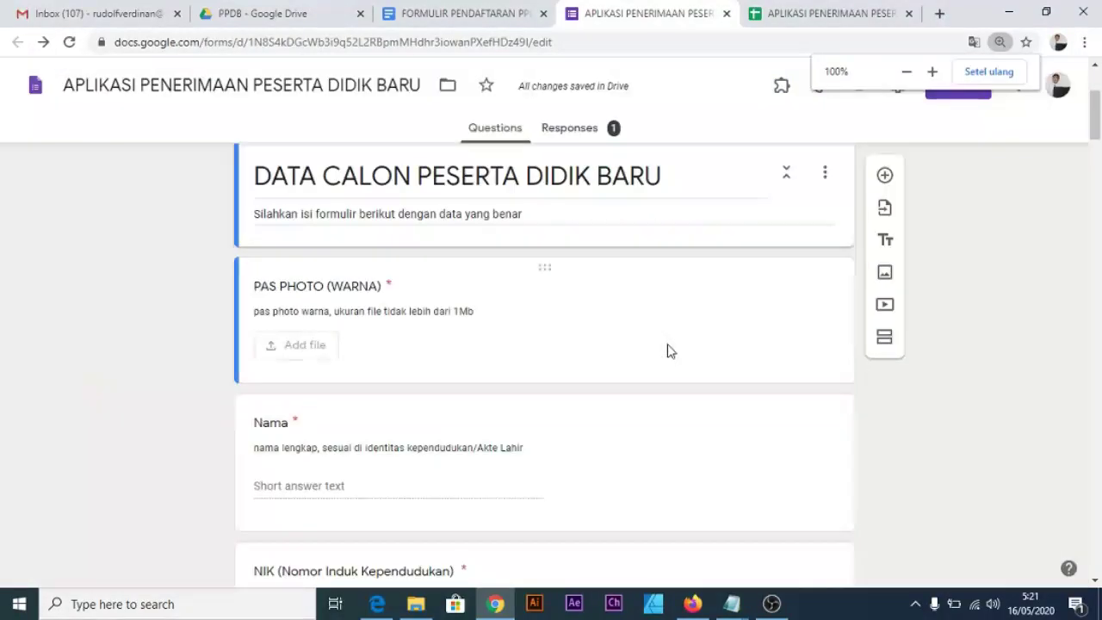
{"action": "scroll", "coordinate": [667, 350], "scroll_direction": "up", "scroll_amount": 2}
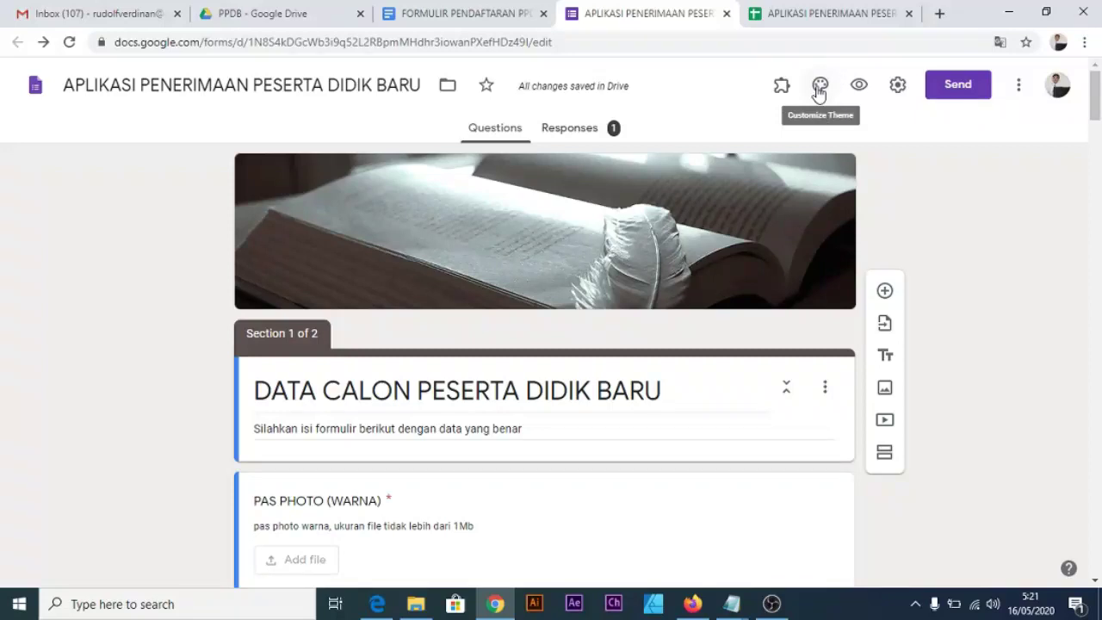
{"action": "left_click", "coordinate": [822, 89]}
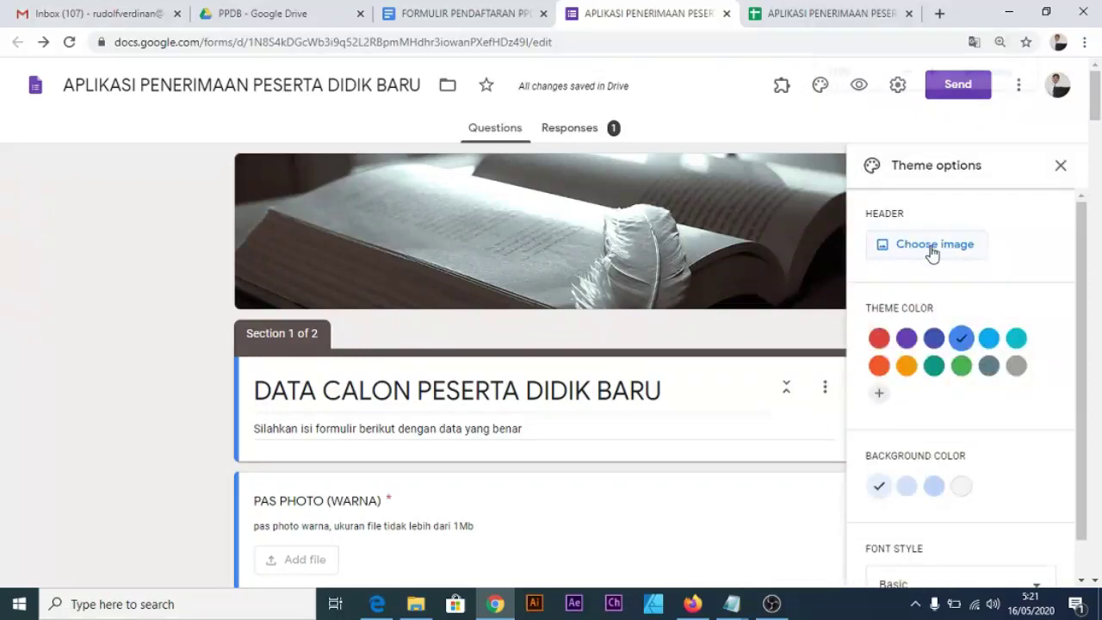
{"action": "key", "text": "ctrl+plus"}
{"action": "key", "text": "ctrl+plus"}
{"action": "key", "text": "ctrl+plus"}
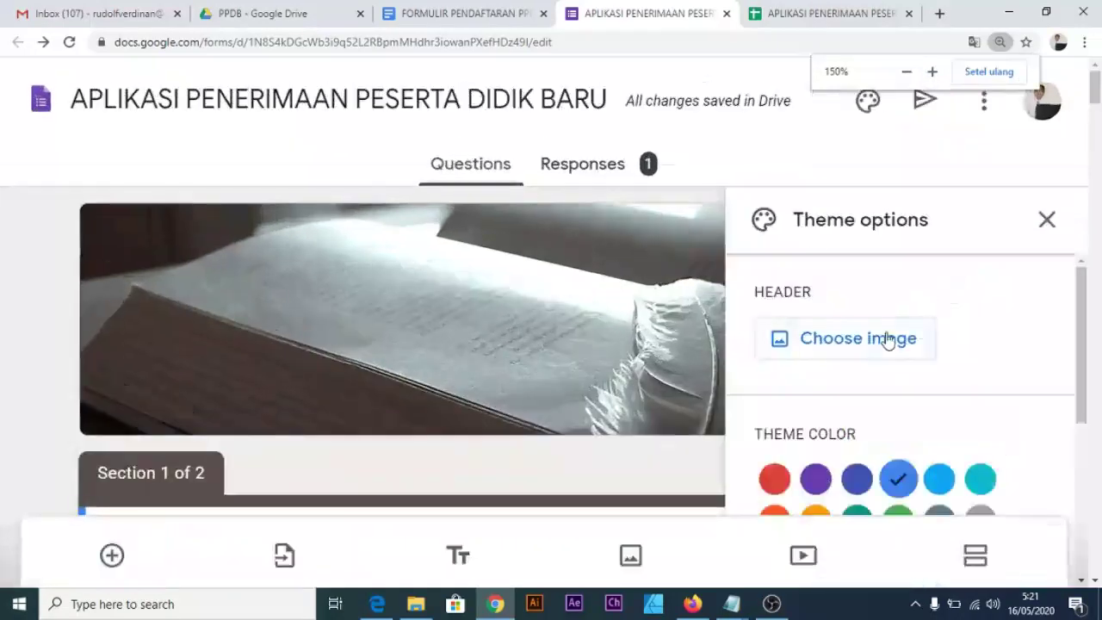
{"action": "left_click", "coordinate": [887, 339]}
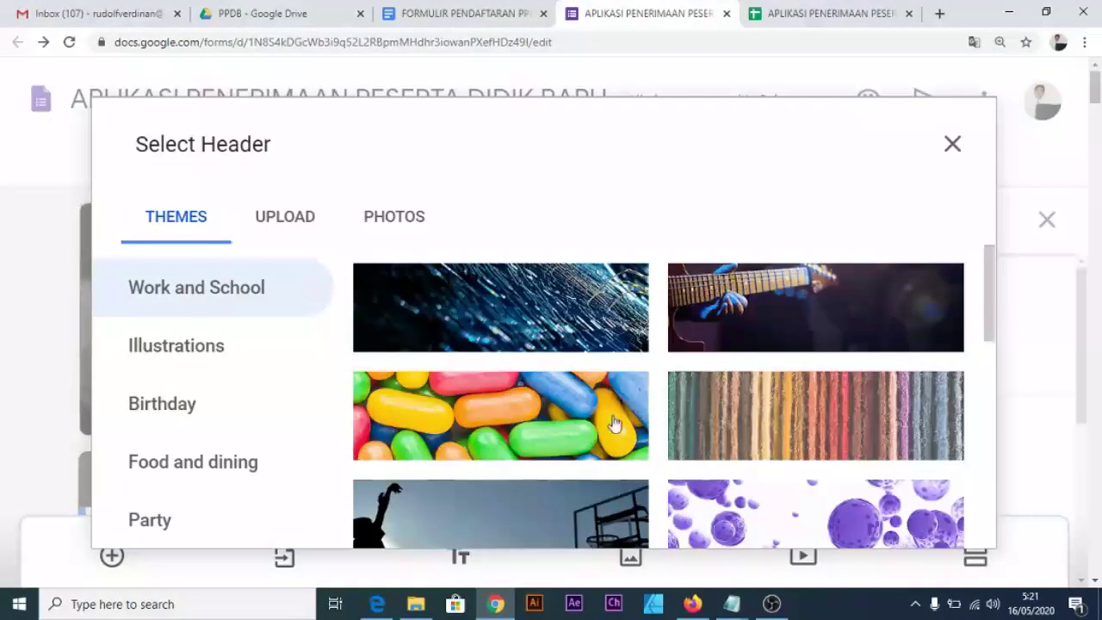
Upload clipart-gedung-sekolah-2 from the Tools folder as the form's header image.
{"action": "left_click", "coordinate": [285, 218]}
{"action": "scroll", "coordinate": [560, 406], "scroll_direction": "down", "scroll_amount": 1}
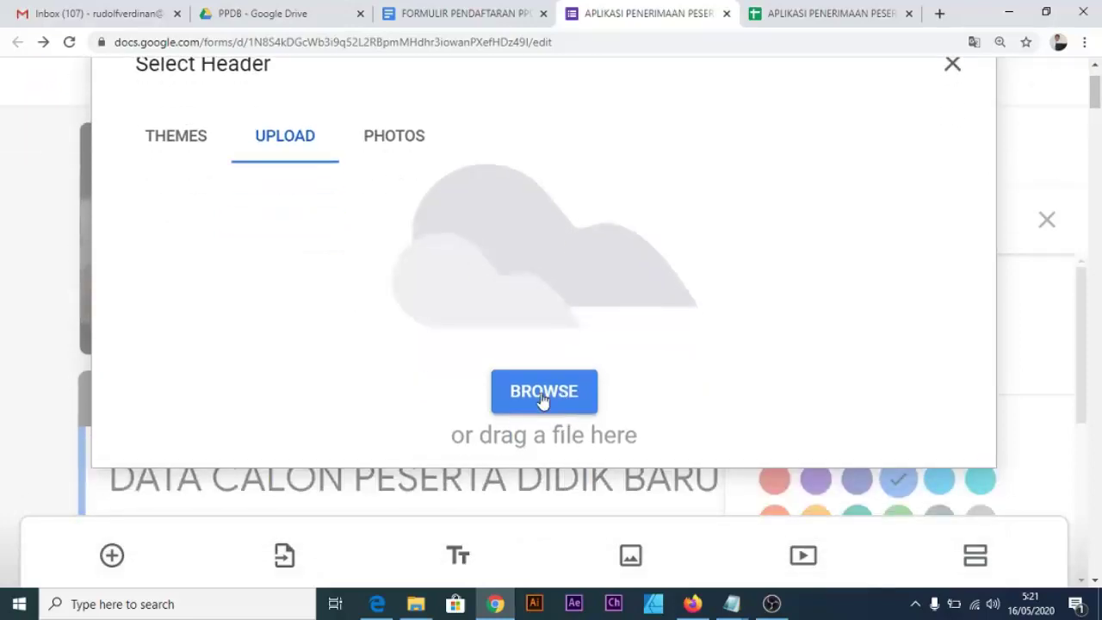
{"action": "left_click", "coordinate": [541, 398]}
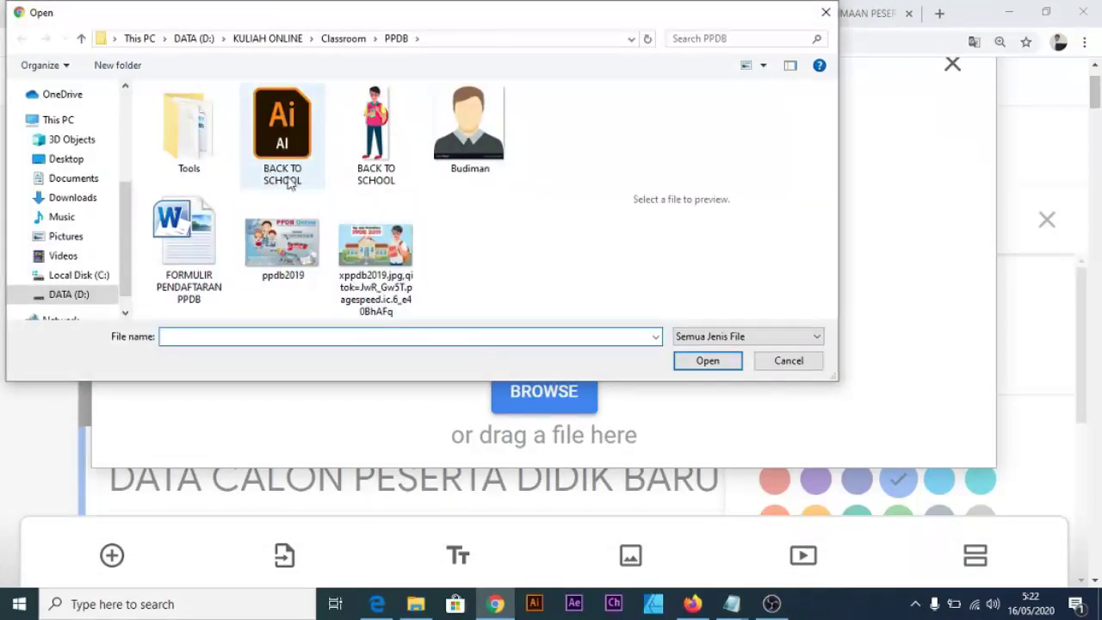
{"action": "double_click", "coordinate": [207, 154]}
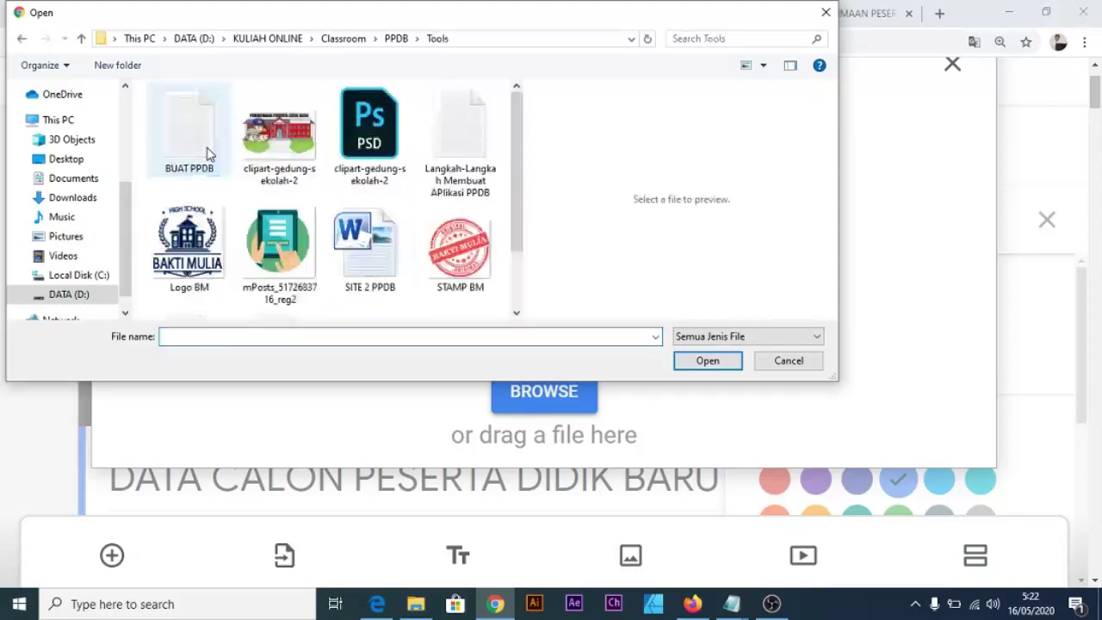
{"action": "left_click", "coordinate": [293, 142]}
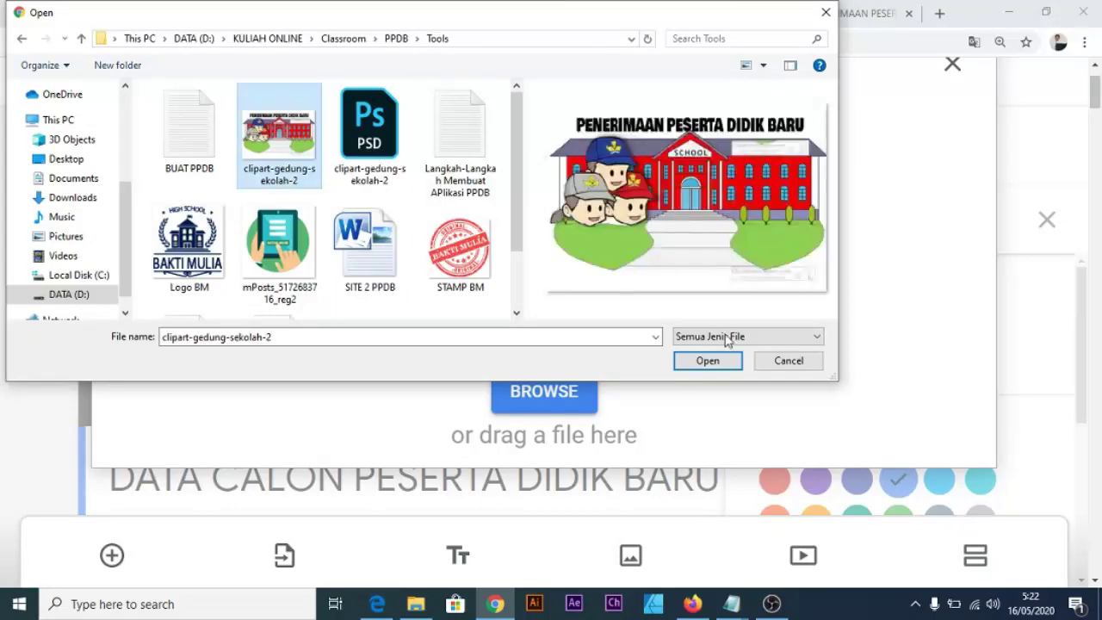
{"action": "left_click", "coordinate": [708, 361]}
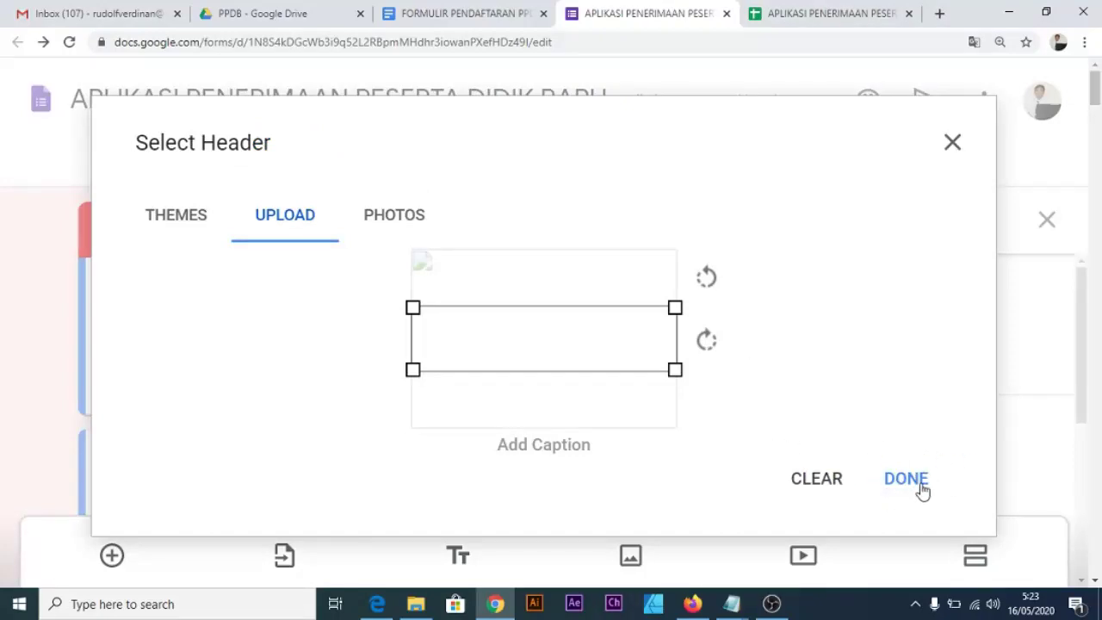
{"action": "left_click", "coordinate": [891, 485]}
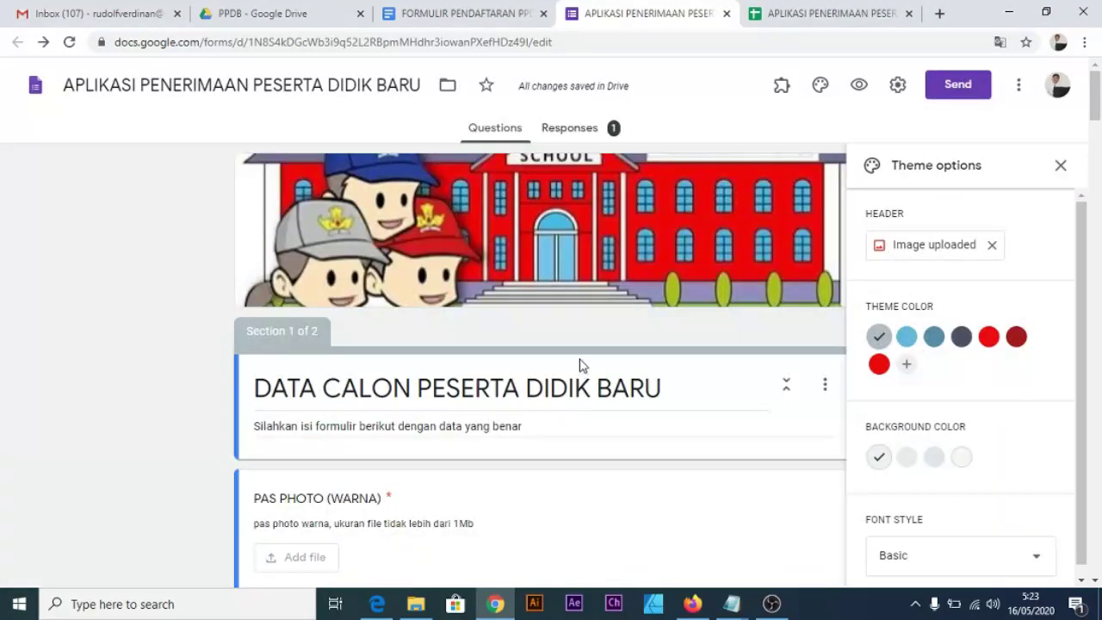
Change the form's theme colour to red and scroll through the form to check it.
{"action": "scroll", "coordinate": [490, 302], "scroll_direction": "down", "scroll_amount": 1}
{"action": "scroll", "coordinate": [516, 283], "scroll_direction": "up", "scroll_amount": 1}
{"action": "left_click", "coordinate": [988, 337]}
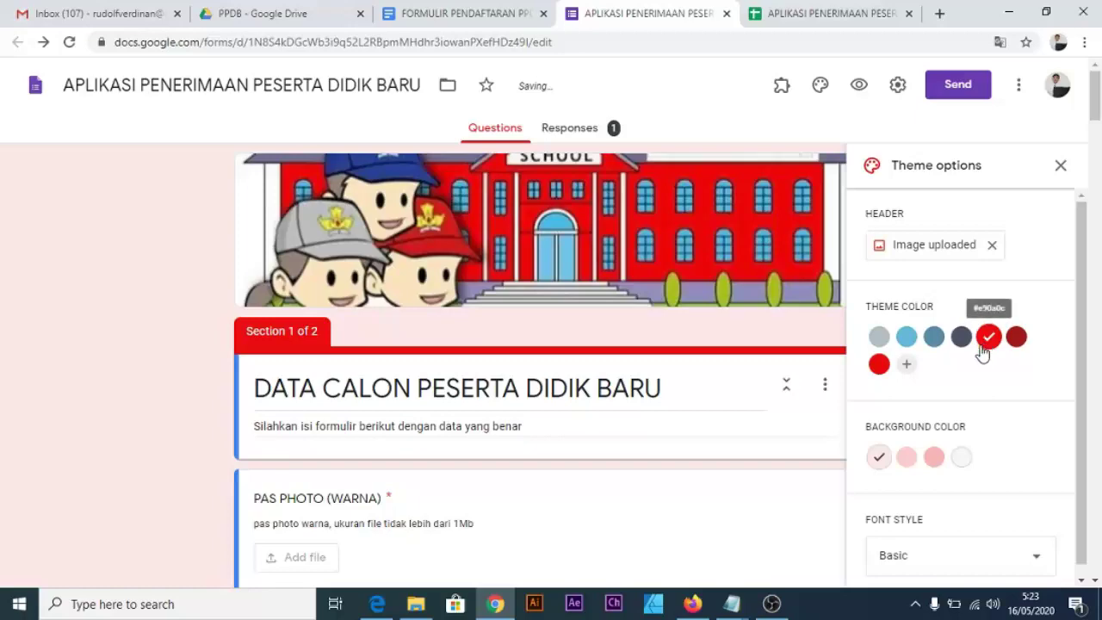
{"action": "right_click", "coordinate": [1027, 370]}
{"action": "left_click", "coordinate": [971, 272]}
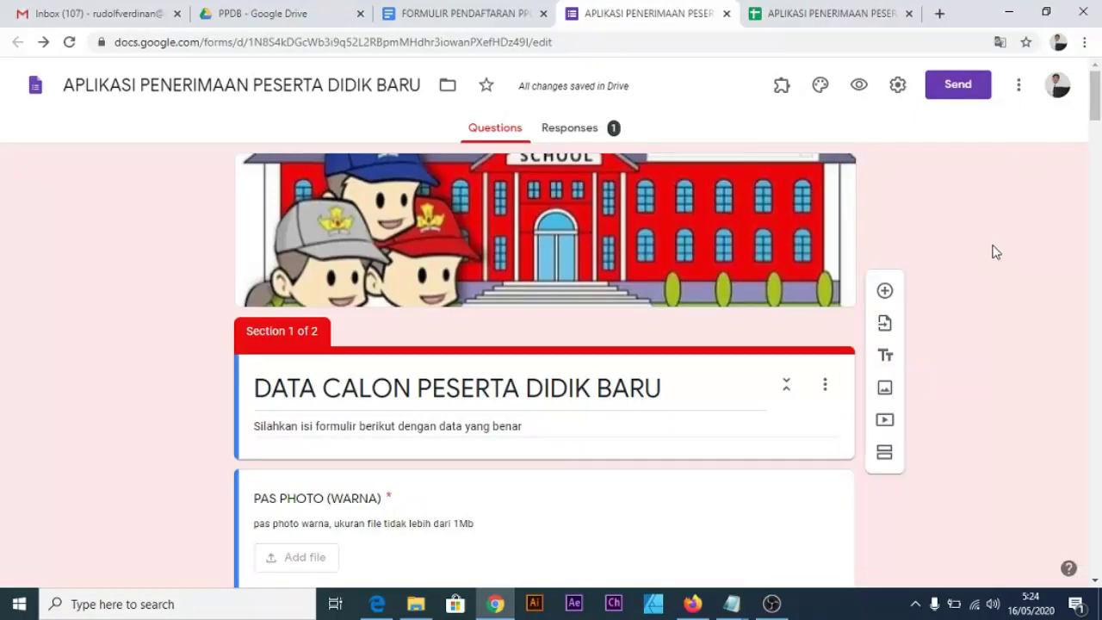
{"action": "scroll", "coordinate": [556, 446], "scroll_direction": "down", "scroll_amount": 3}
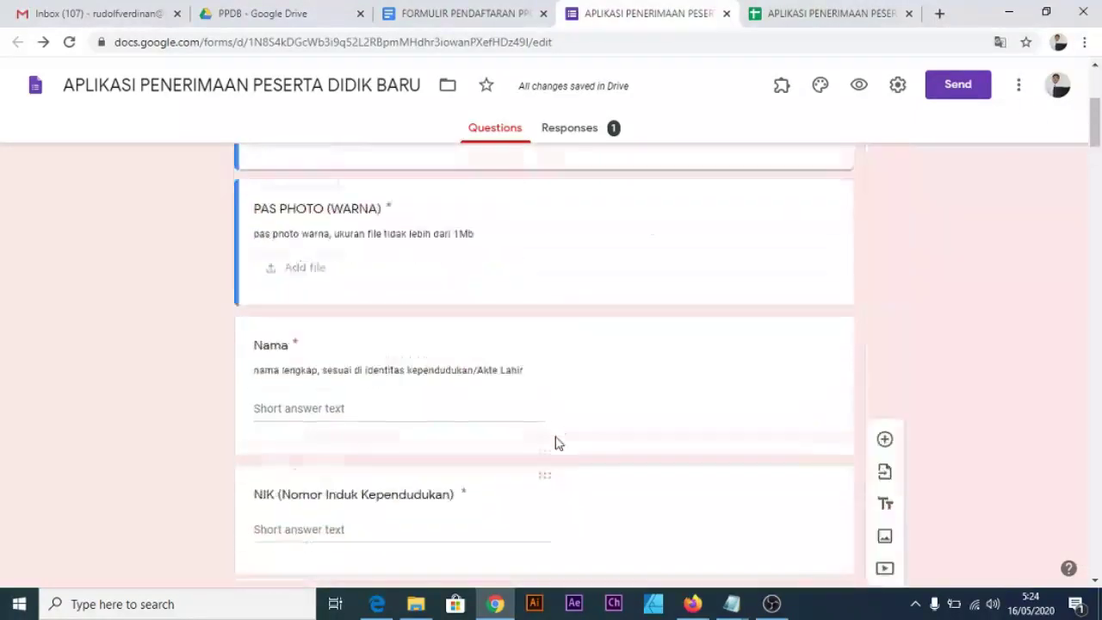
{"action": "scroll", "coordinate": [556, 442], "scroll_direction": "up", "scroll_amount": 3}
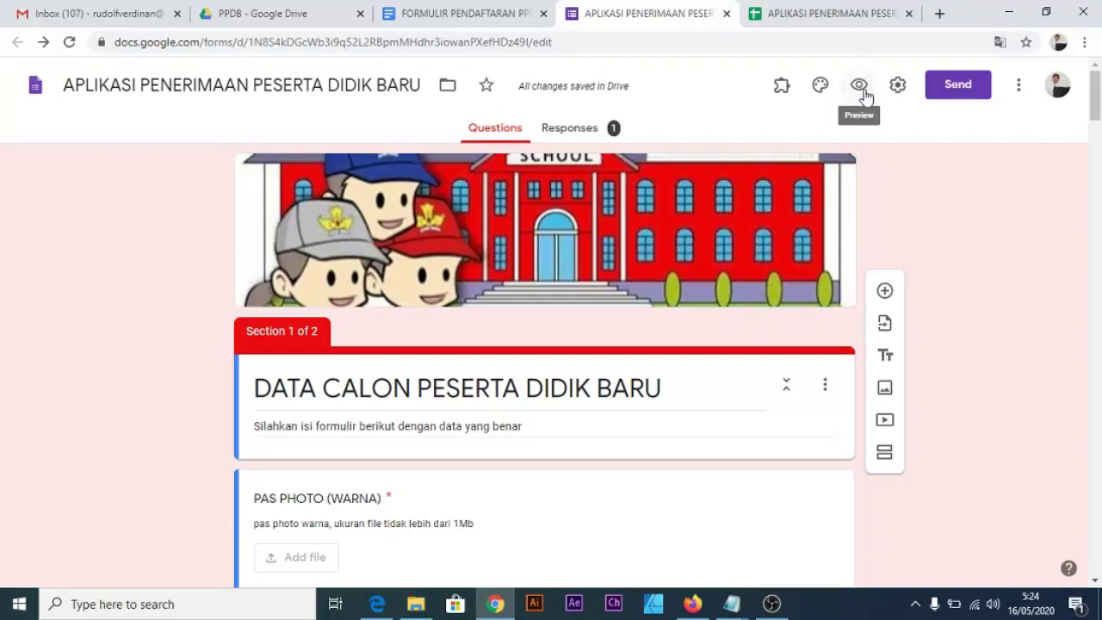
Get the form's shortened forms.gle share link at 150% zoom and start a new browser tab.
{"action": "left_click", "coordinate": [938, 93]}
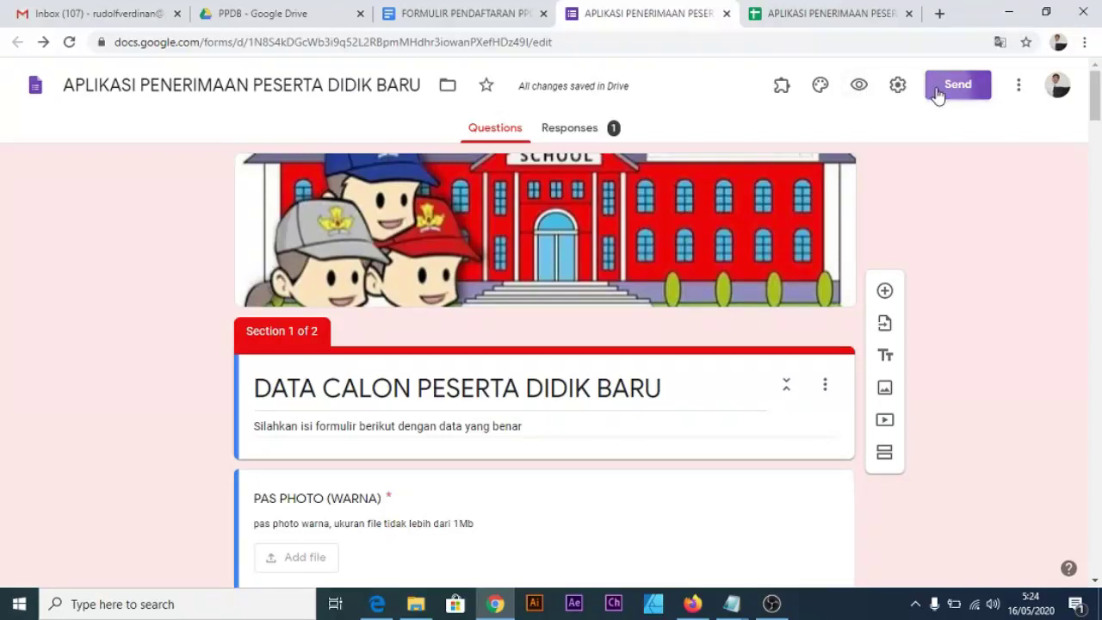
{"action": "left_click", "coordinate": [479, 209]}
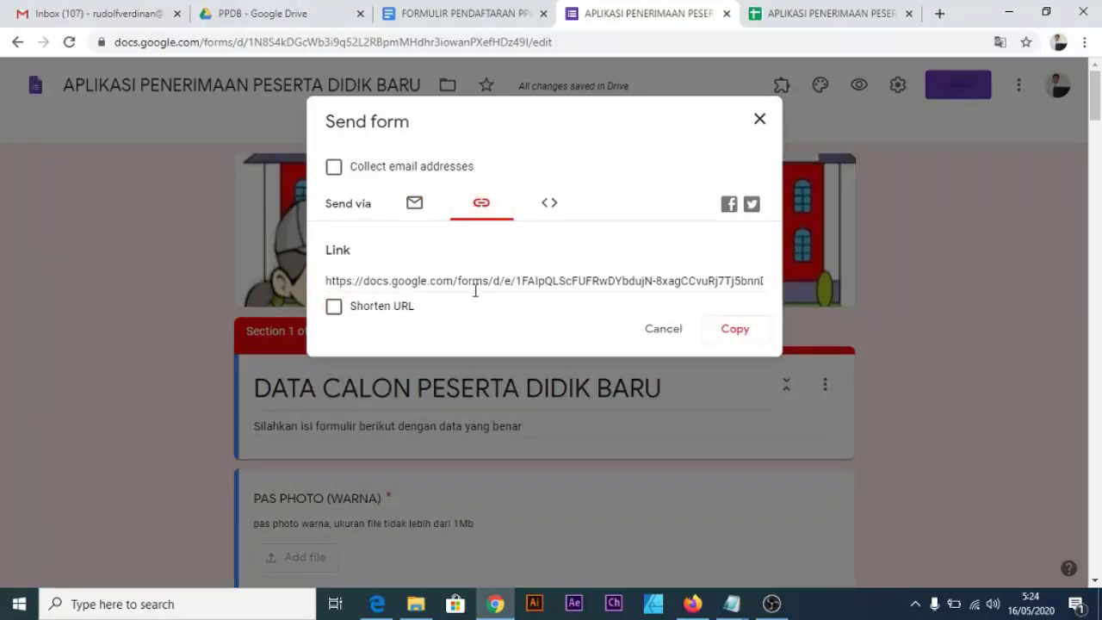
{"action": "key", "text": "ctrl+plus"}
{"action": "key", "text": "ctrl+plus"}
{"action": "key", "text": "ctrl+plus"}
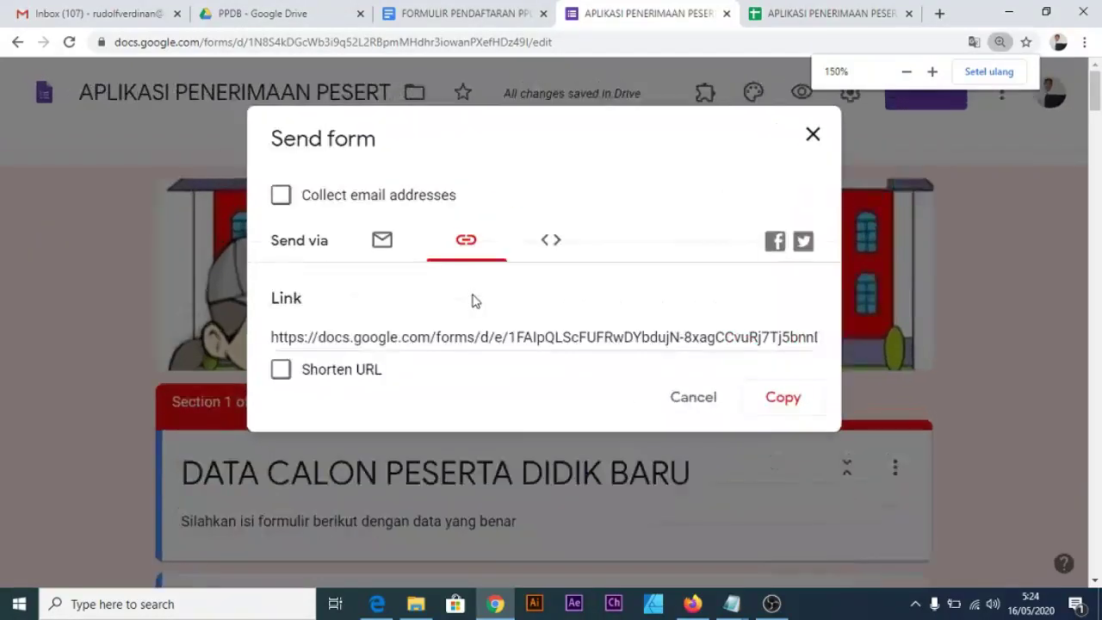
{"action": "left_click", "coordinate": [227, 432]}
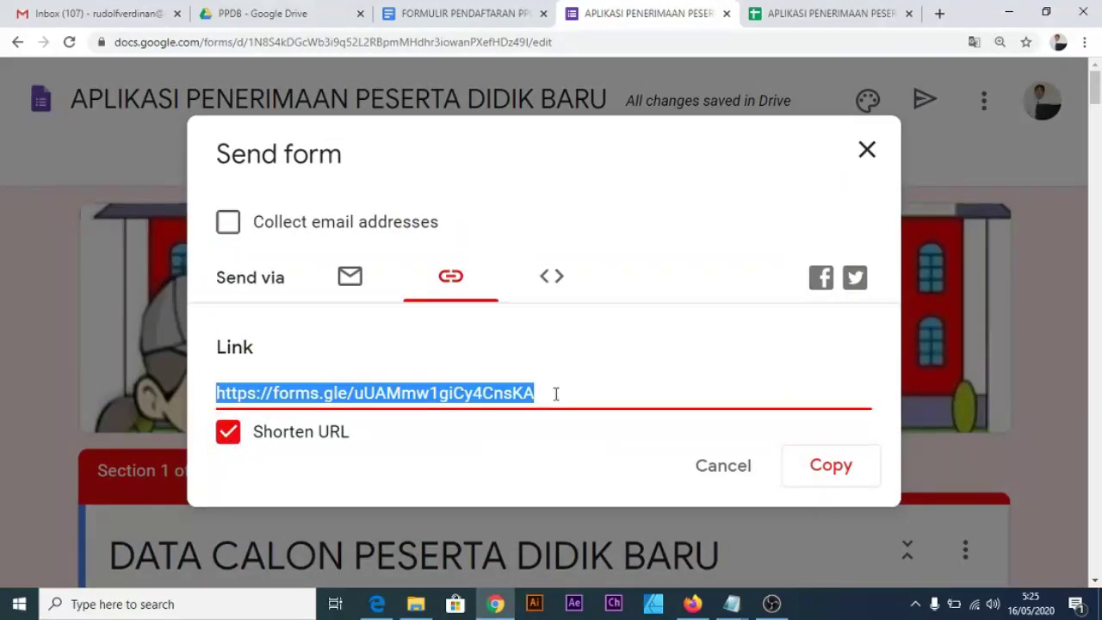
{"action": "left_click", "coordinate": [939, 14]}
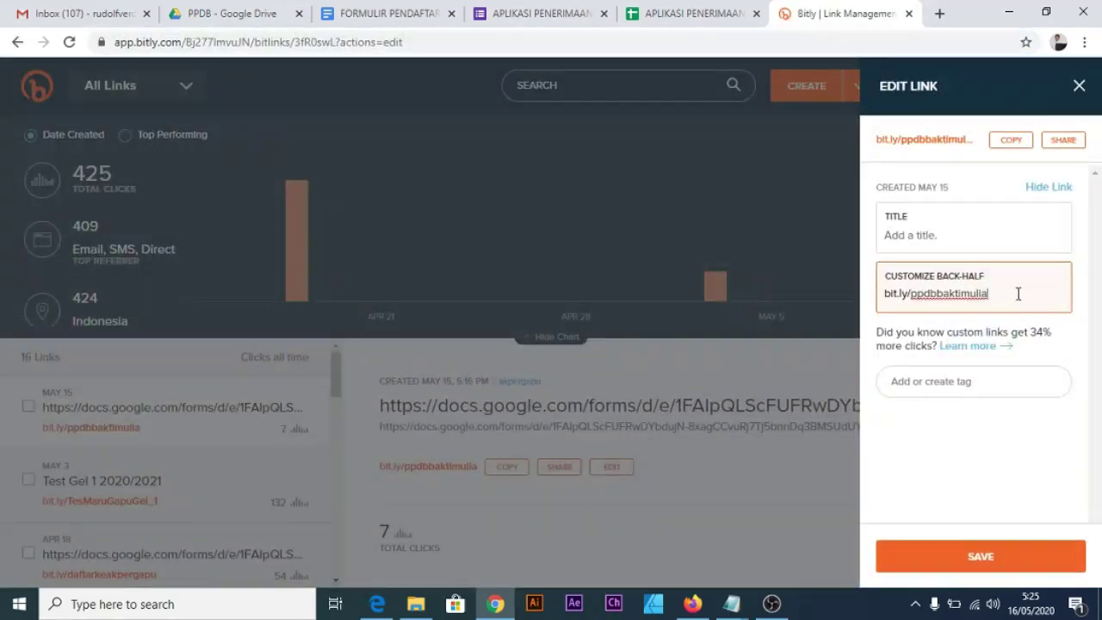
Select Bitly's ppdbbaktimulia back-half after switching the form's Send link back to full length.
{"action": "left_click_drag", "start_coordinate": [1018, 294], "coordinate": [887, 293]}
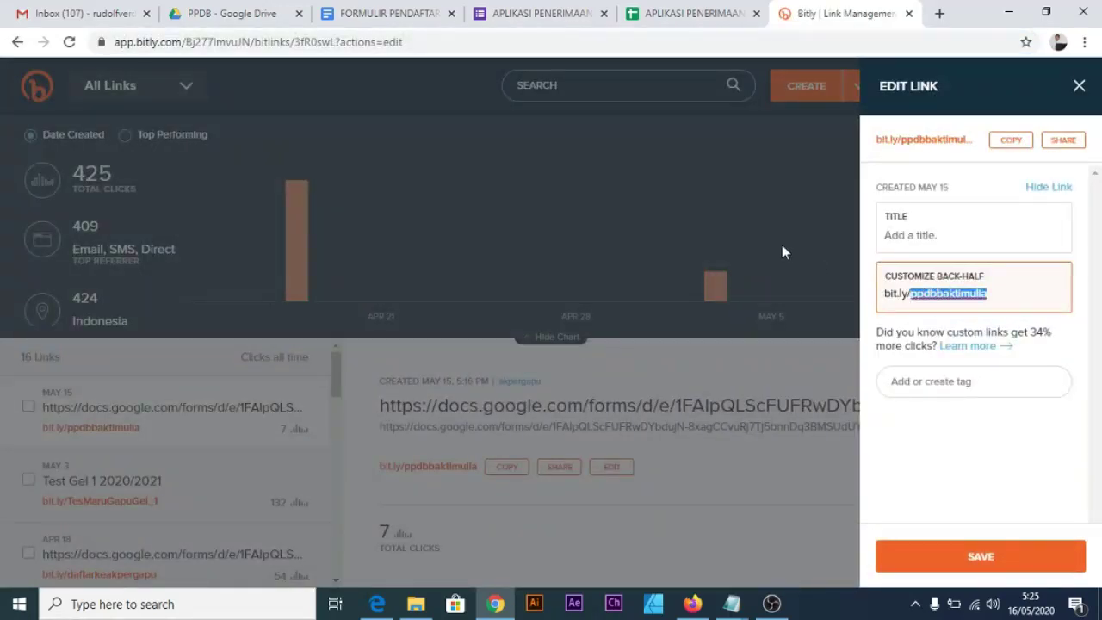
{"action": "left_click", "coordinate": [517, 19]}
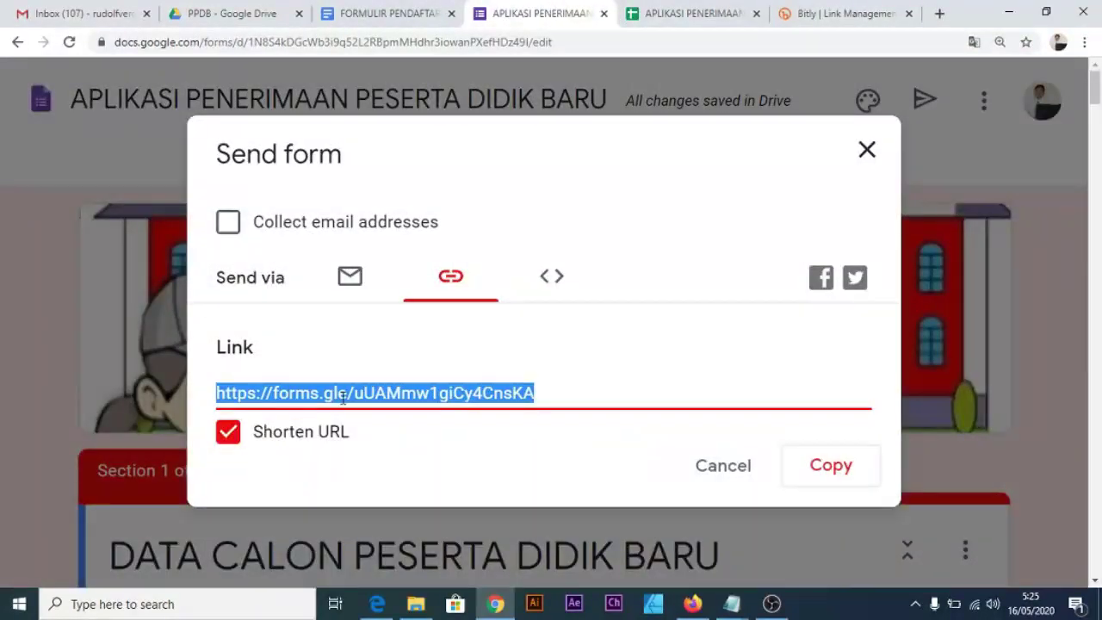
{"action": "left_click", "coordinate": [387, 392]}
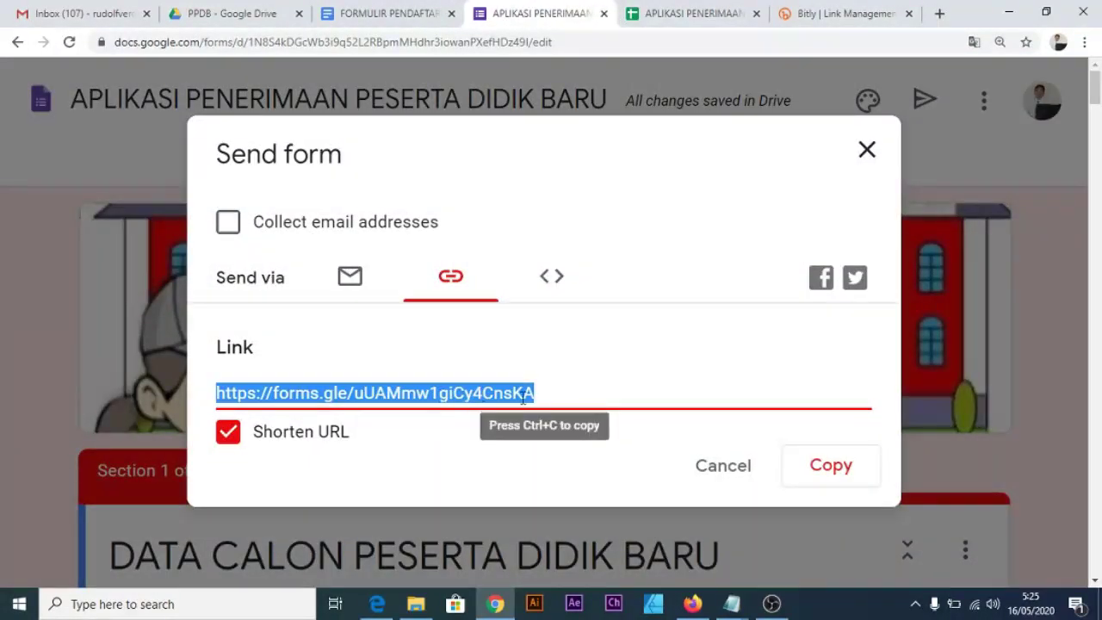
{"action": "left_click", "coordinate": [228, 431]}
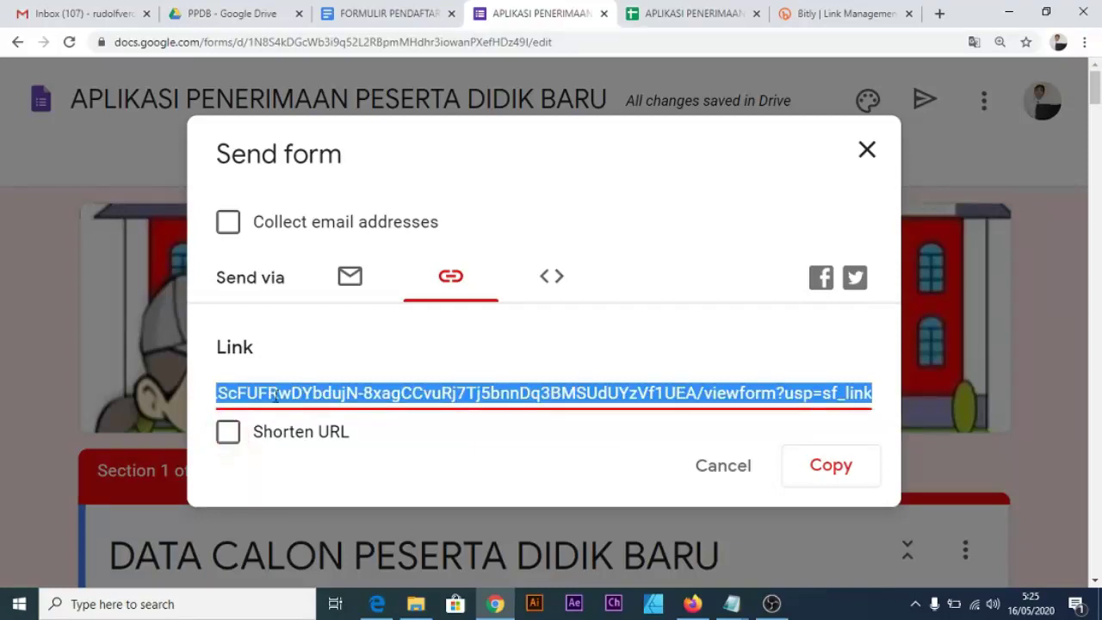
{"action": "left_click", "coordinate": [805, 14]}
{"action": "left_click_drag", "start_coordinate": [1019, 298], "coordinate": [886, 297]}
{"action": "key", "text": "ctrl+c"}
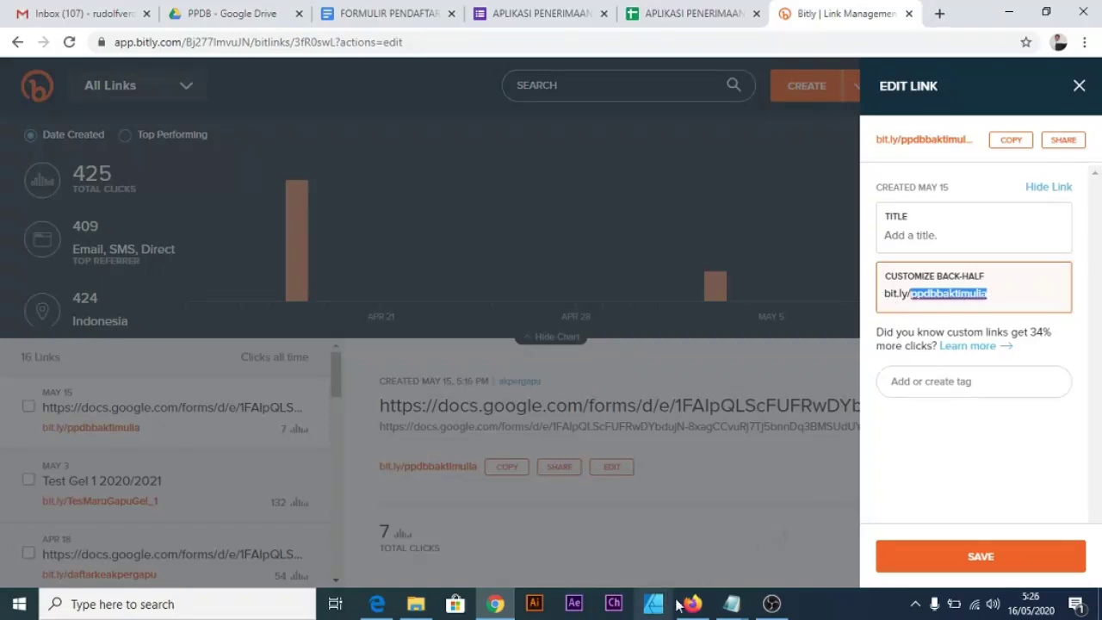
{"action": "left_click", "coordinate": [732, 604]}
Add a bit.ly/ppdbbaktimulia line to the end of the Notepad photo-size note.
{"action": "left_click", "coordinate": [663, 531]}
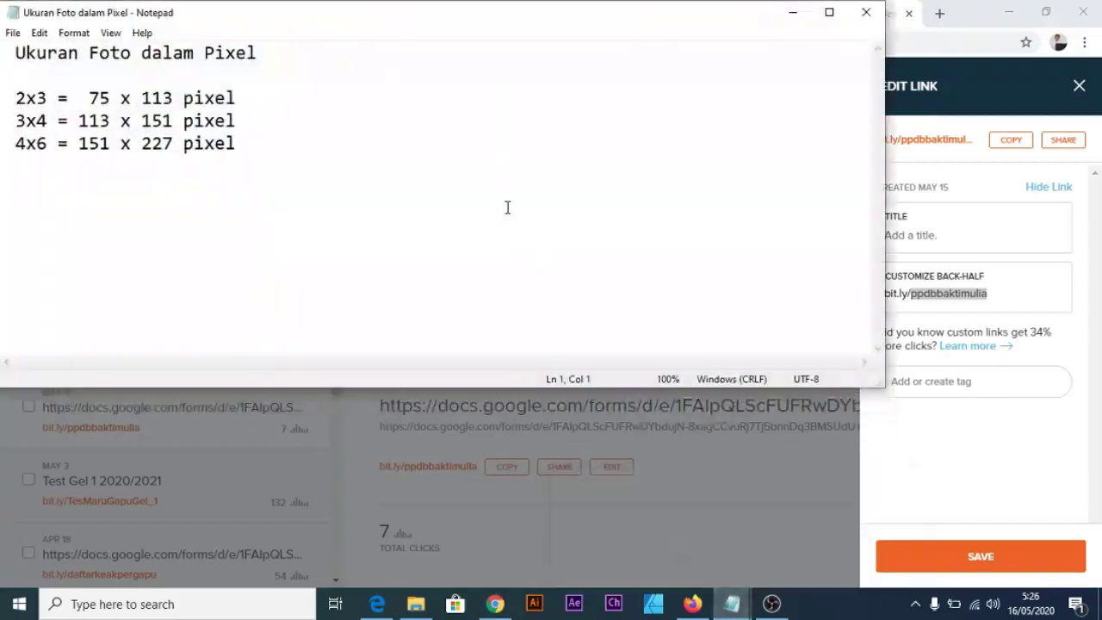
{"action": "left_click", "coordinate": [480, 194]}
{"action": "key", "text": "Return"}
{"action": "key", "text": "Return"}
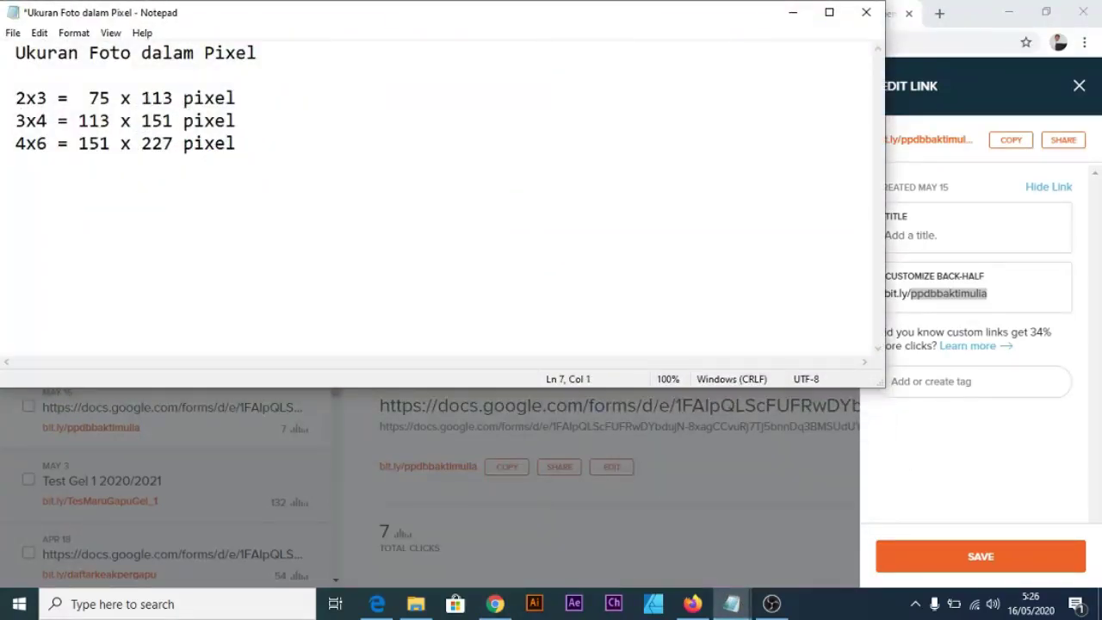
{"action": "key", "text": "ctrl+v"}
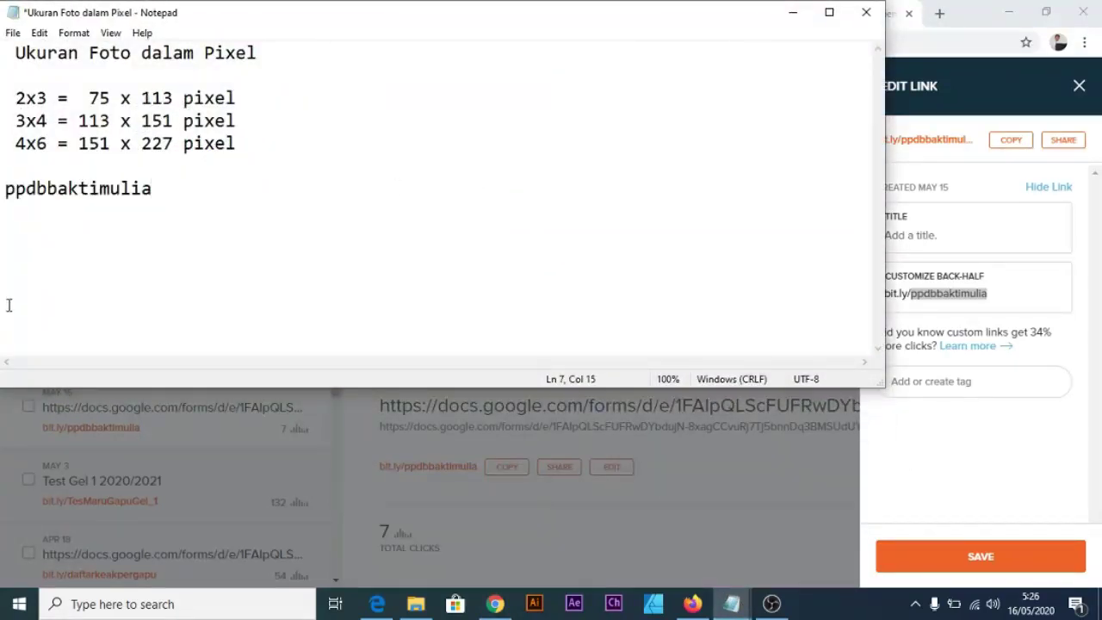
{"action": "type", "text": "bit.ly"}
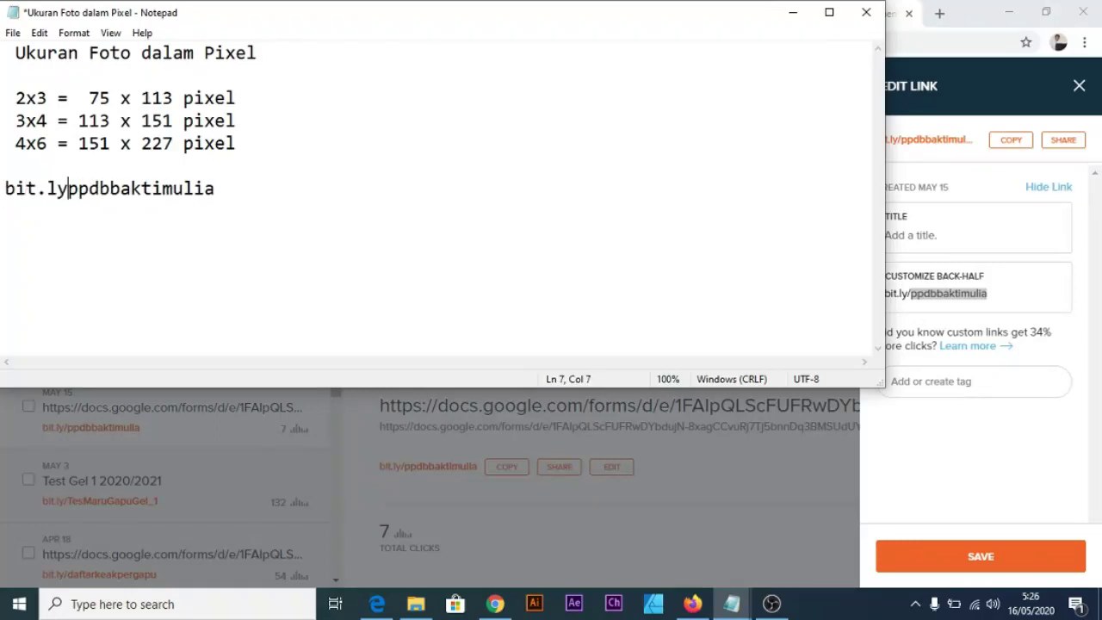
{"action": "type", "text": "/"}
{"action": "key", "text": "End"}
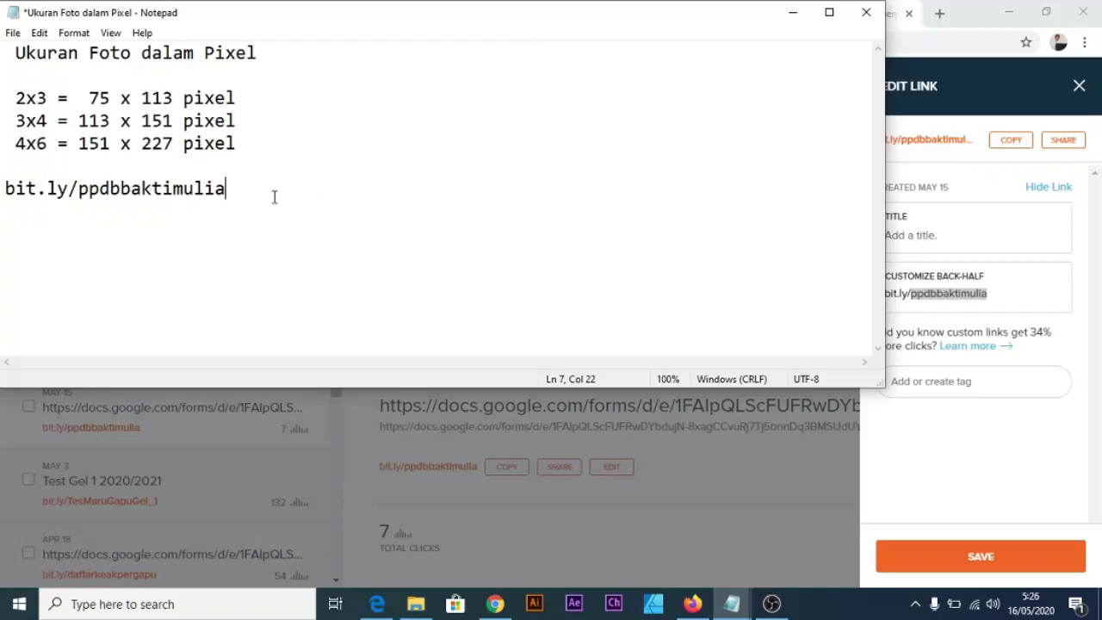
{"action": "left_click_drag", "start_coordinate": [274, 198], "coordinate": [3, 187]}
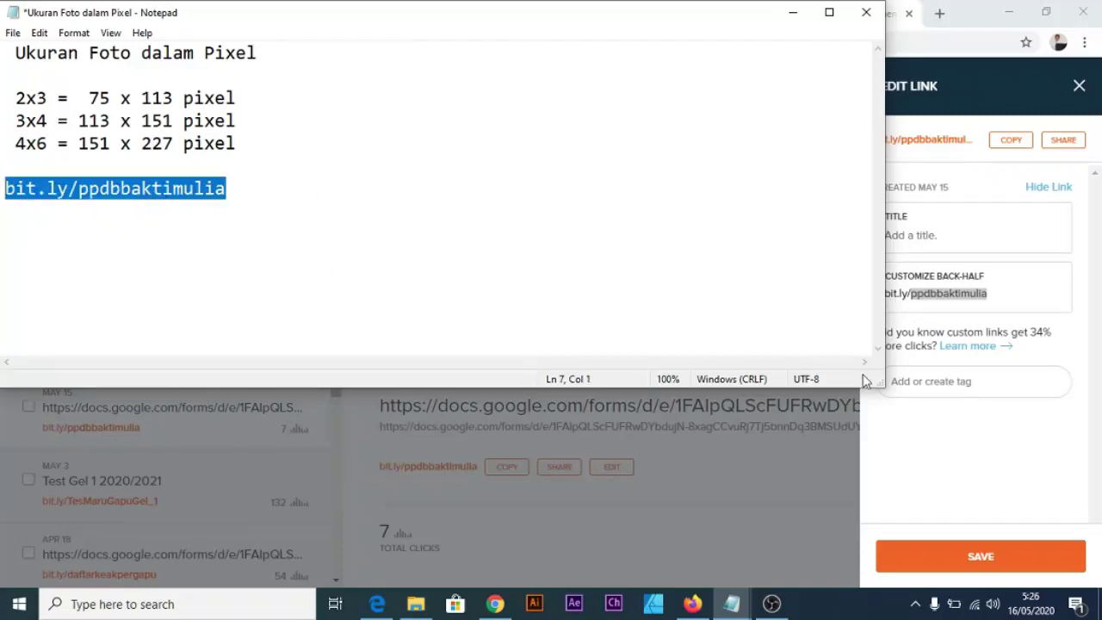
Make the Notepad window narrower, move it toward the screen centre, and deselect the line.
{"action": "left_click_drag", "start_coordinate": [888, 381], "coordinate": [549, 275]}
{"action": "left_click_drag", "start_coordinate": [362, 23], "coordinate": [480, 149]}
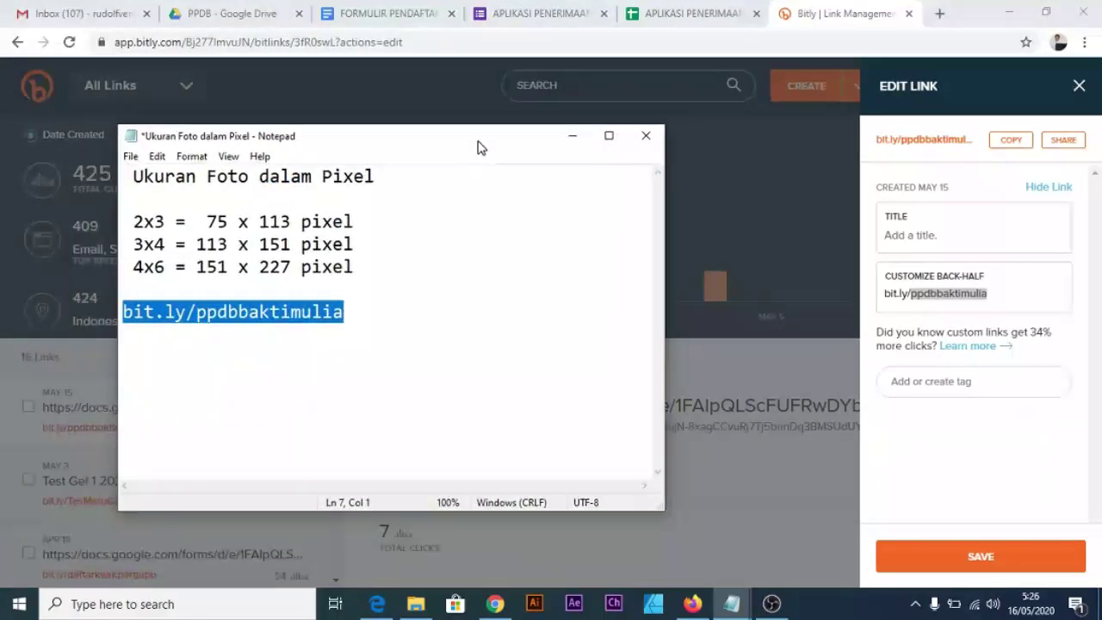
{"action": "left_click", "coordinate": [408, 311]}
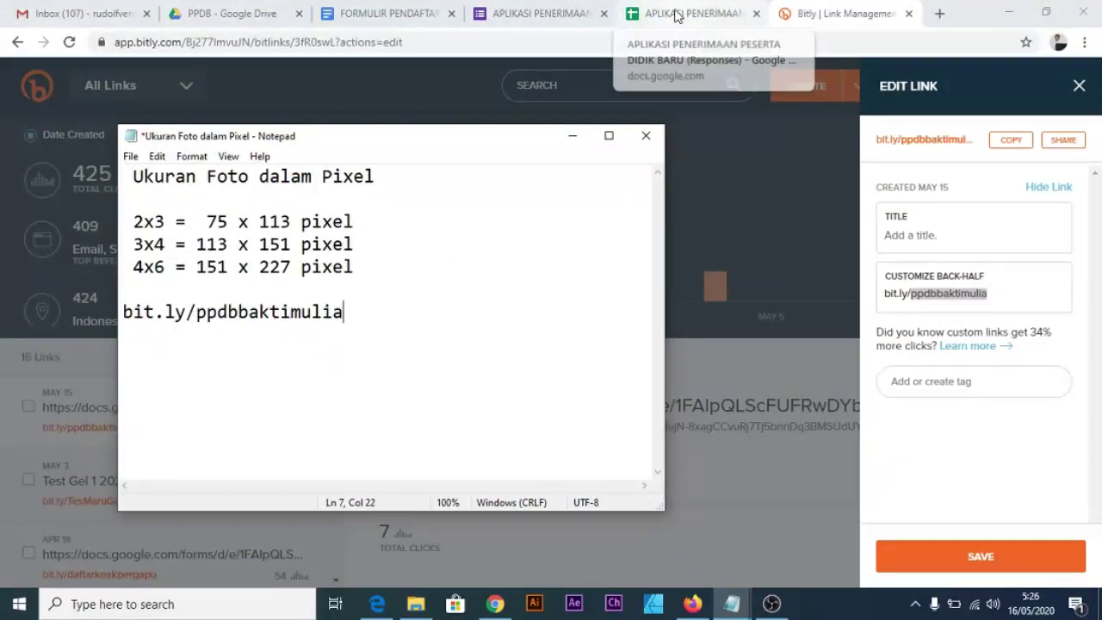
{"action": "left_click", "coordinate": [551, 14]}
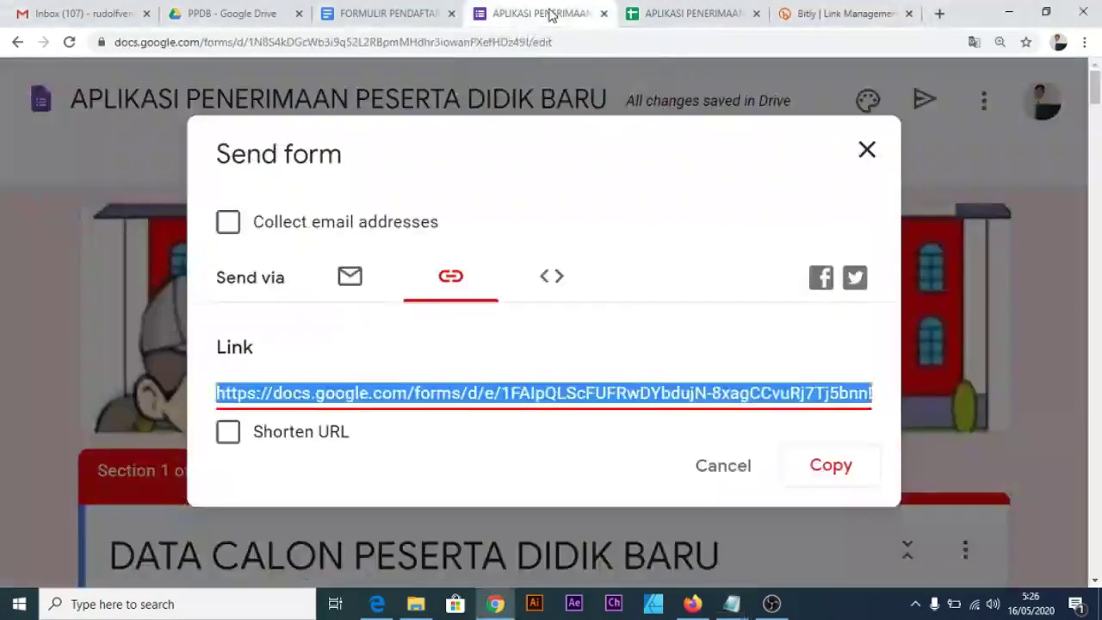
Close the send dialog, the old form, responses sheet and PPDB document tabs, and Bitly's link editor.
{"action": "left_click", "coordinate": [865, 152]}
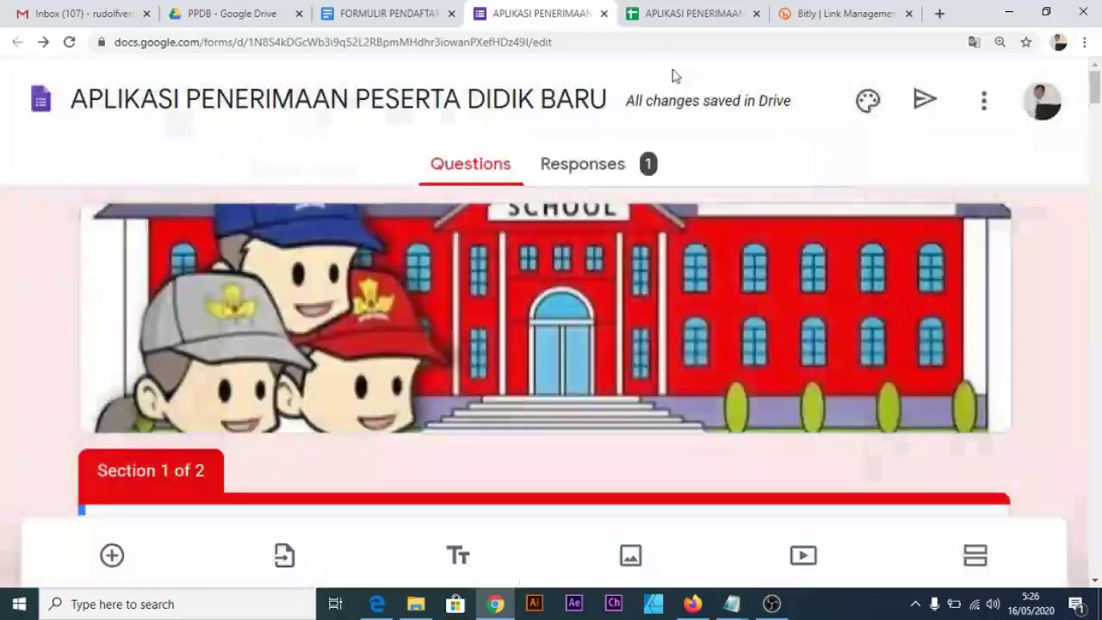
{"action": "left_click", "coordinate": [604, 15]}
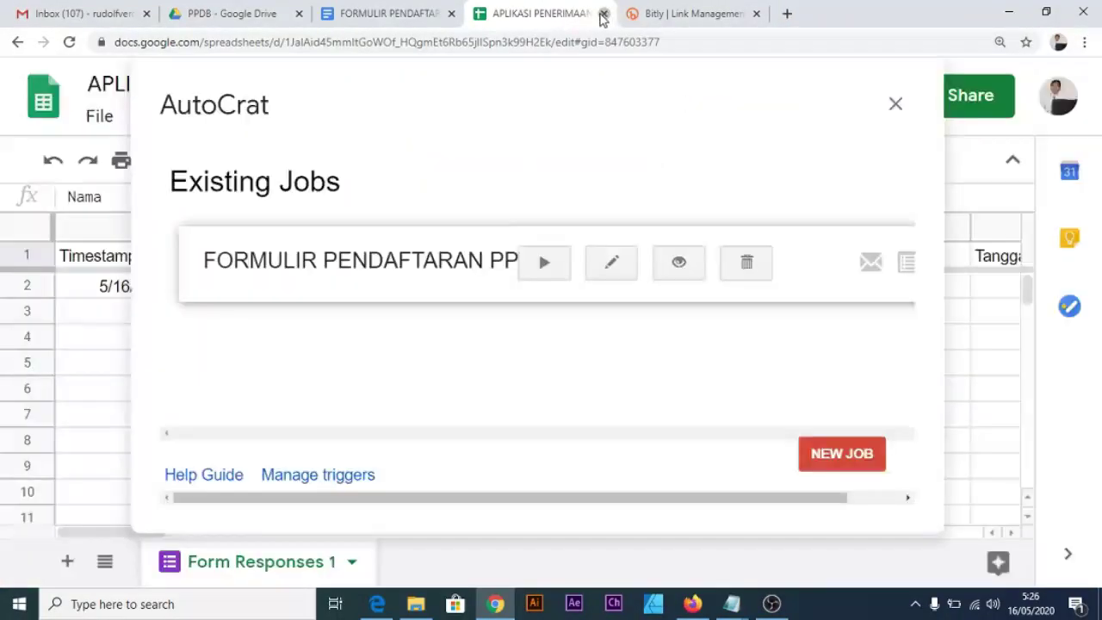
{"action": "left_click", "coordinate": [604, 14]}
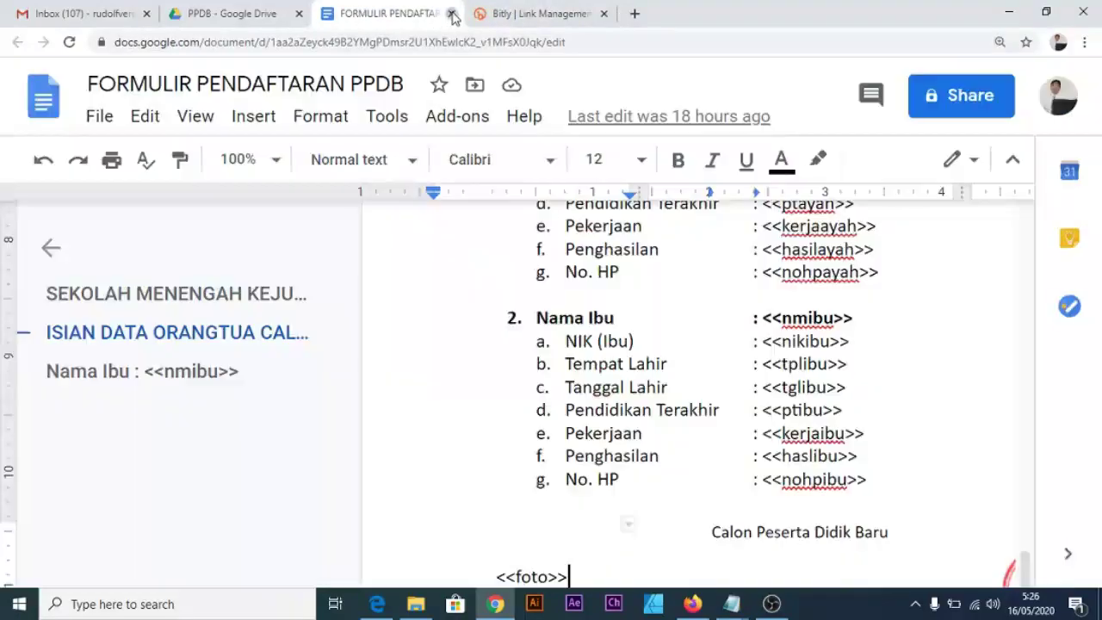
{"action": "left_click", "coordinate": [451, 14]}
{"action": "left_click", "coordinate": [259, 19]}
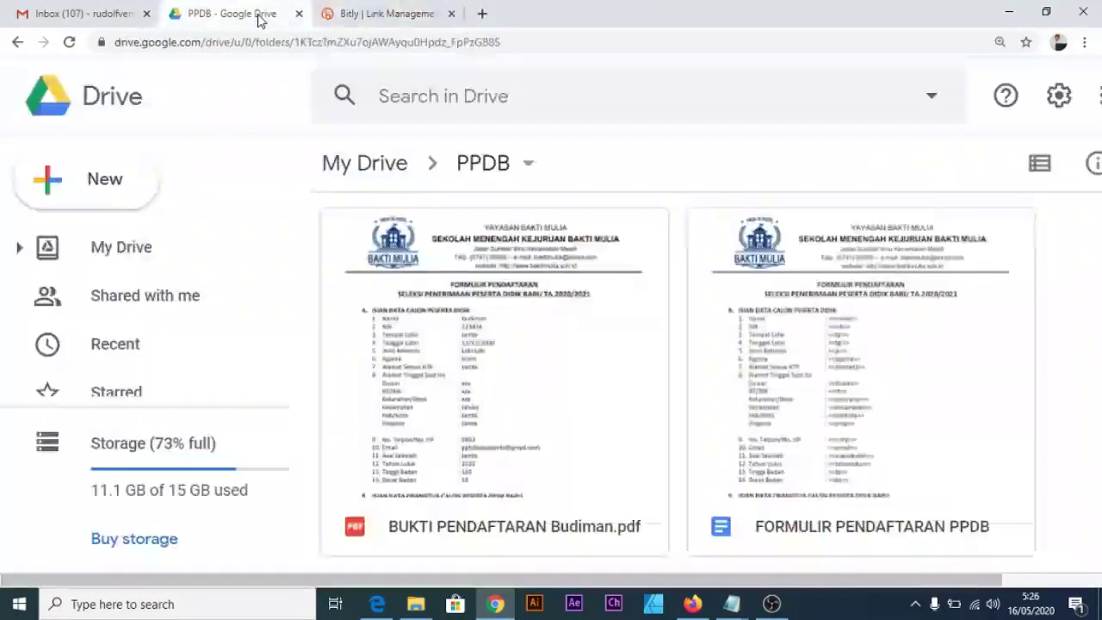
{"action": "left_click", "coordinate": [336, 20]}
{"action": "left_click", "coordinate": [1081, 88]}
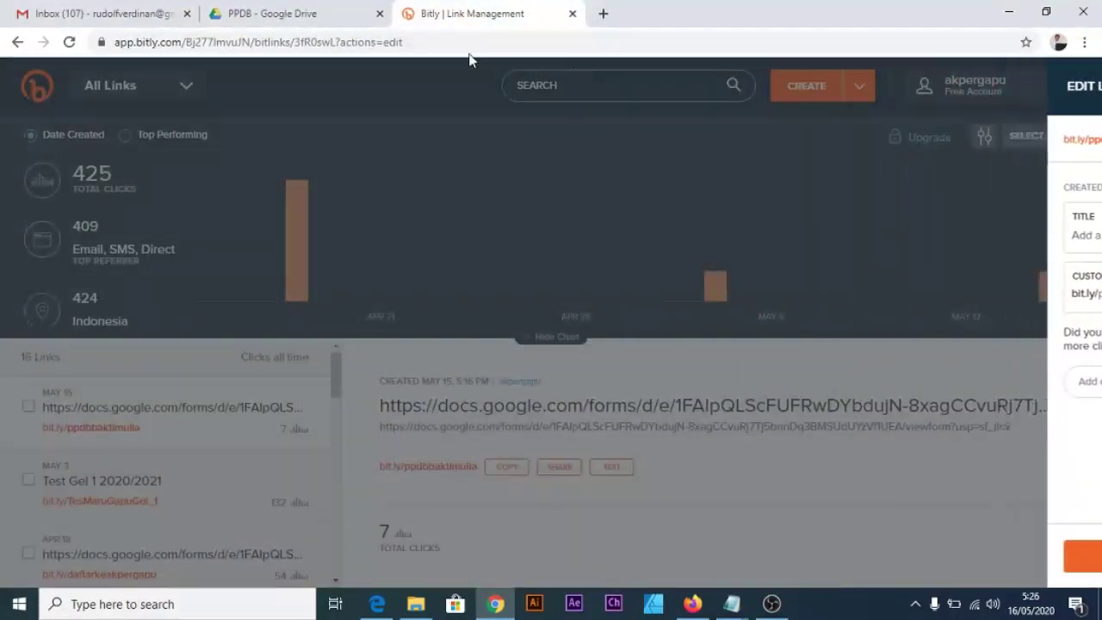
{"action": "left_click", "coordinate": [327, 19]}
Create a new blank Google Form inside the PPDB Drive folder.
{"action": "scroll", "coordinate": [729, 308], "scroll_direction": "down", "scroll_amount": 2}
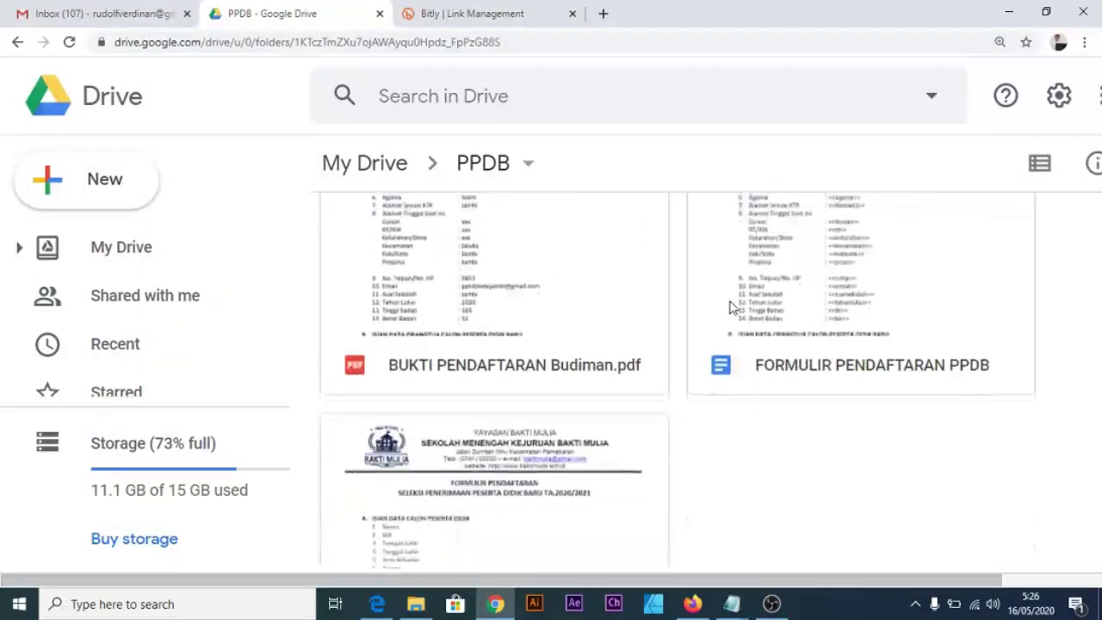
{"action": "right_click", "coordinate": [834, 484]}
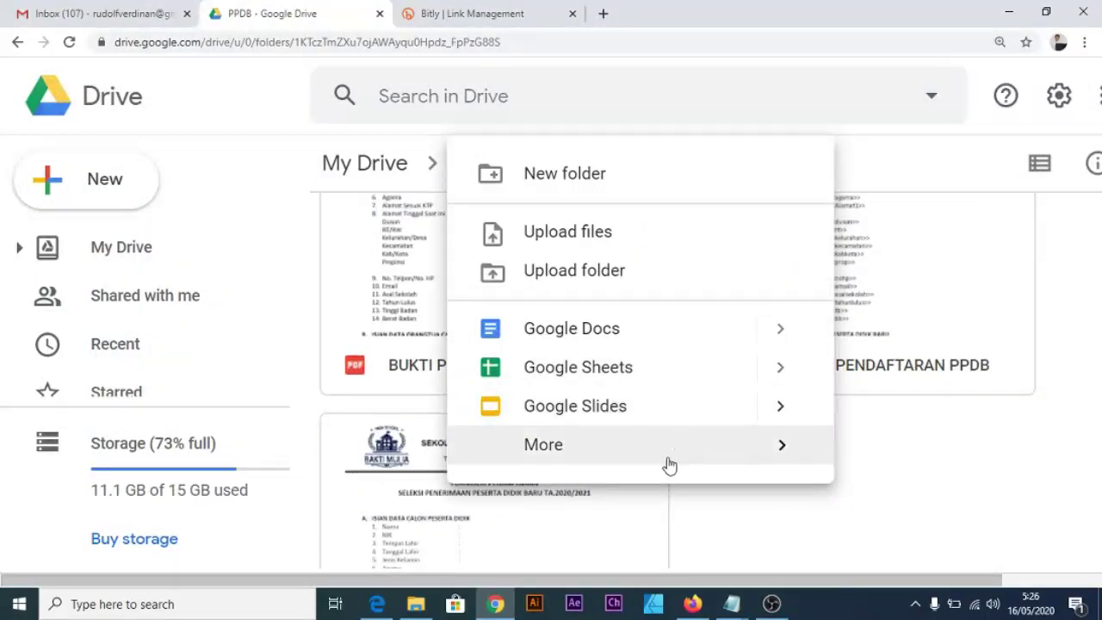
{"action": "mouse_move", "coordinate": [733, 455]}
{"action": "left_click", "coordinate": [303, 474]}
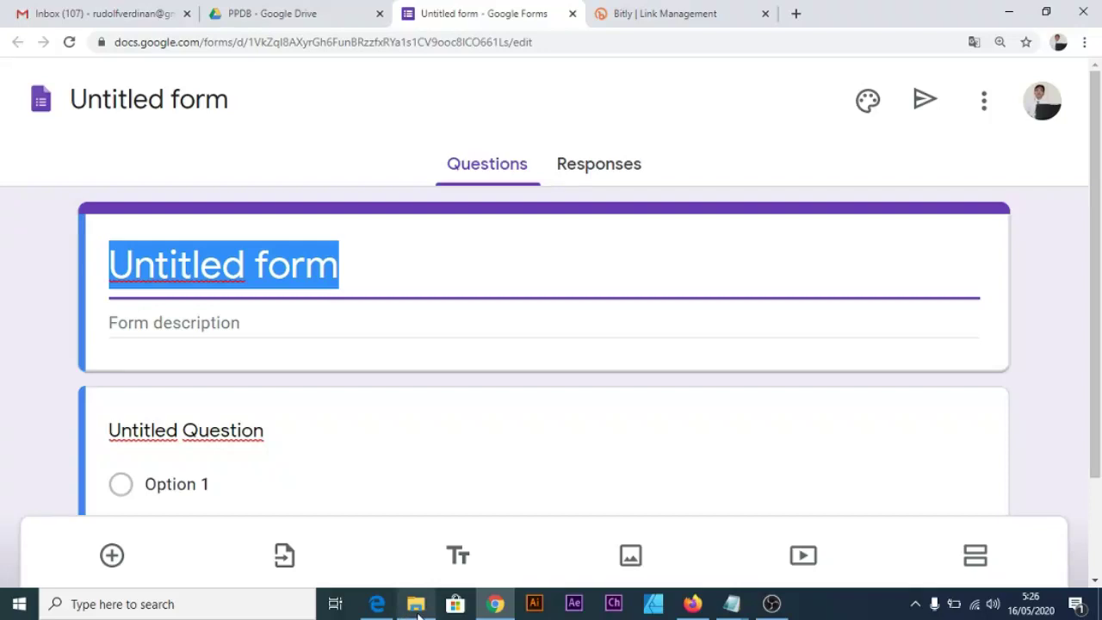
Open the SITE 2 PPDB document from the Tools folder and select its PENDAFTARAN PESERTA DIDIK BARU heading.
{"action": "left_click", "coordinate": [417, 605]}
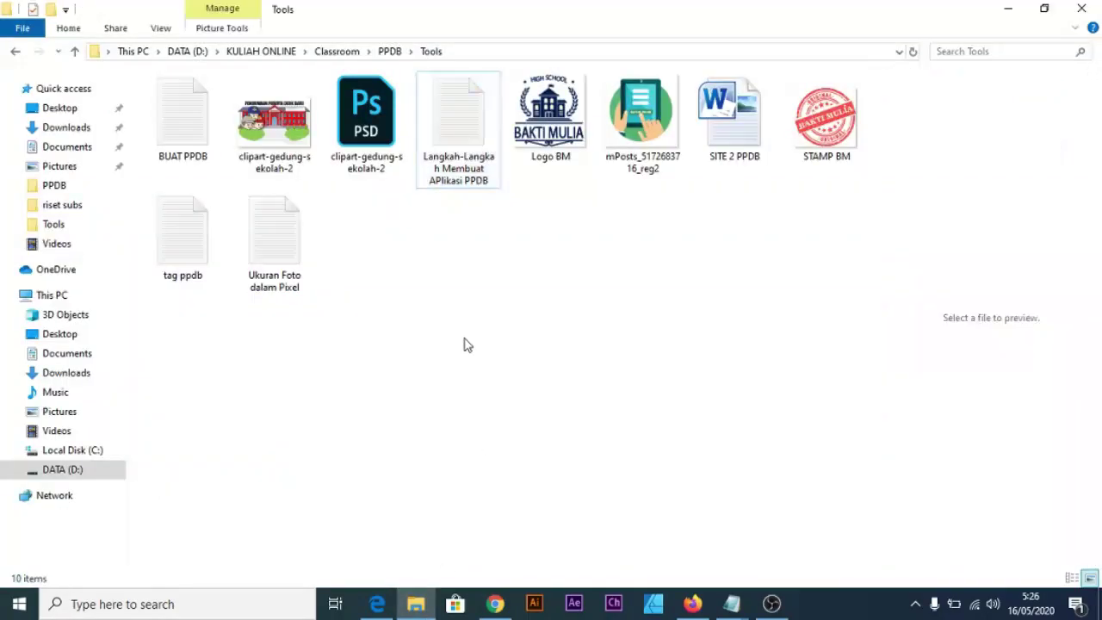
{"action": "left_click", "coordinate": [738, 151]}
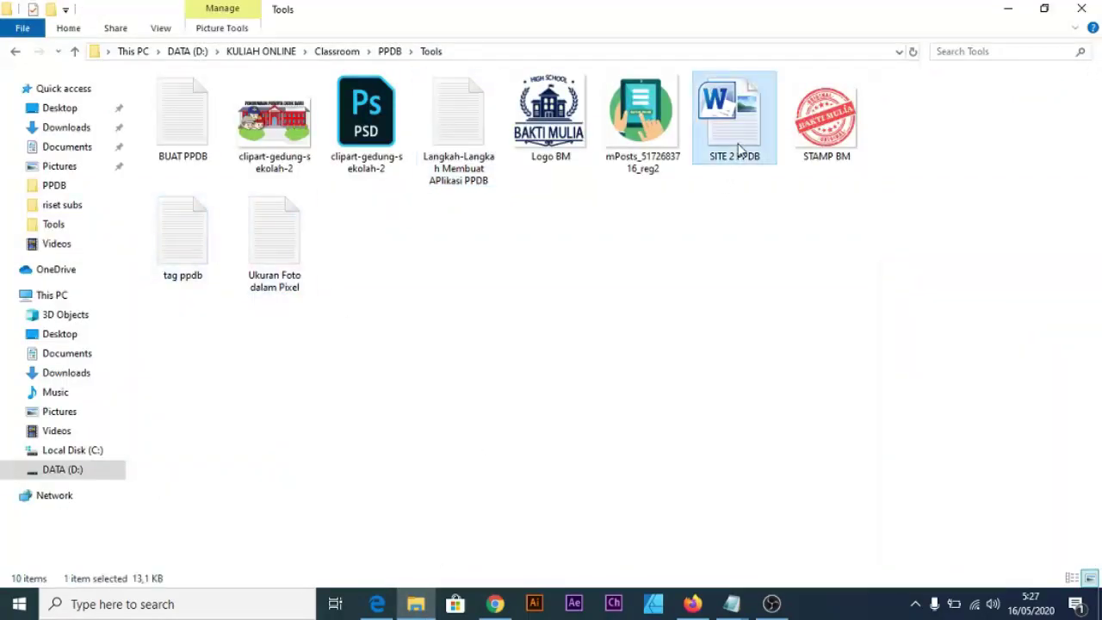
{"action": "double_click", "coordinate": [738, 151]}
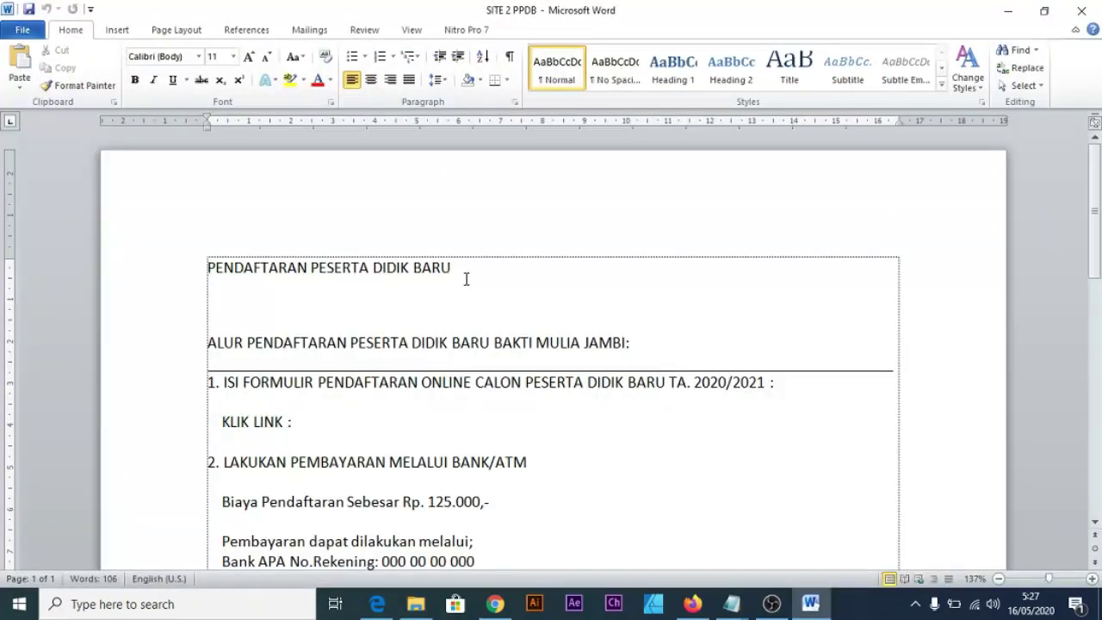
{"action": "left_click_drag", "start_coordinate": [466, 278], "coordinate": [248, 258]}
{"action": "key", "text": "ctrl+c"}
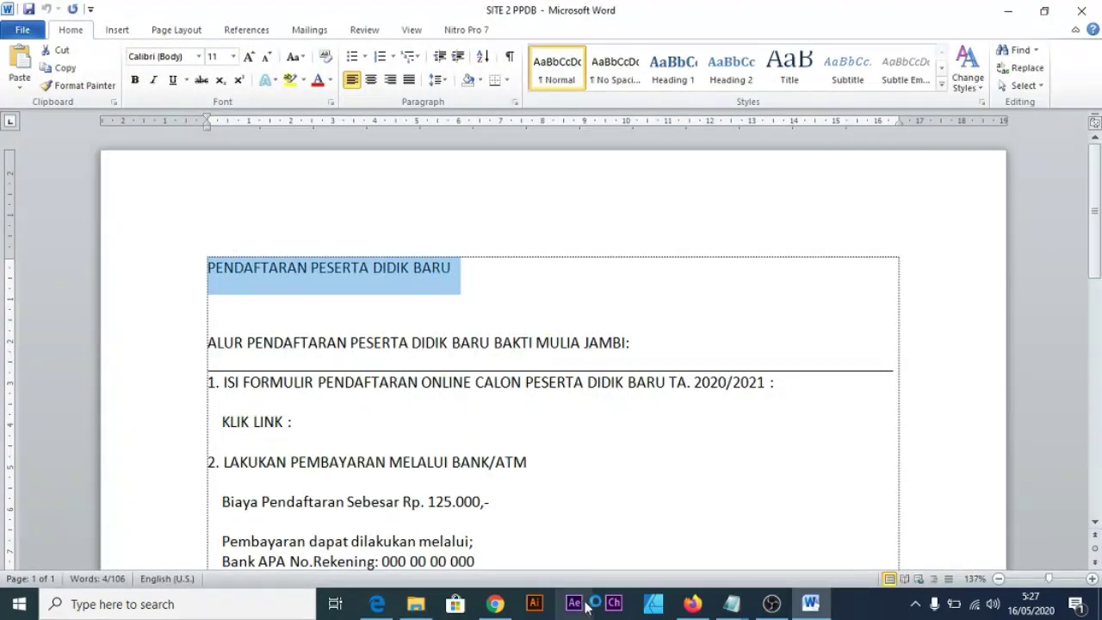
Check the registration e-mail in Gmail, then return to the new untitled form.
{"action": "mouse_move", "coordinate": [693, 607]}
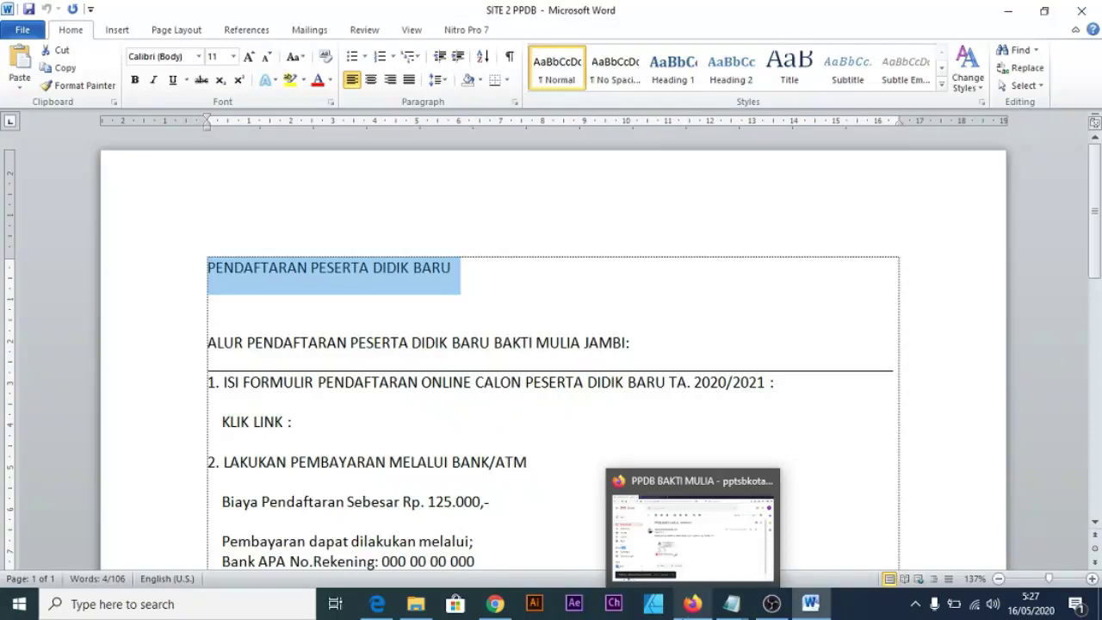
{"action": "left_click", "coordinate": [694, 608]}
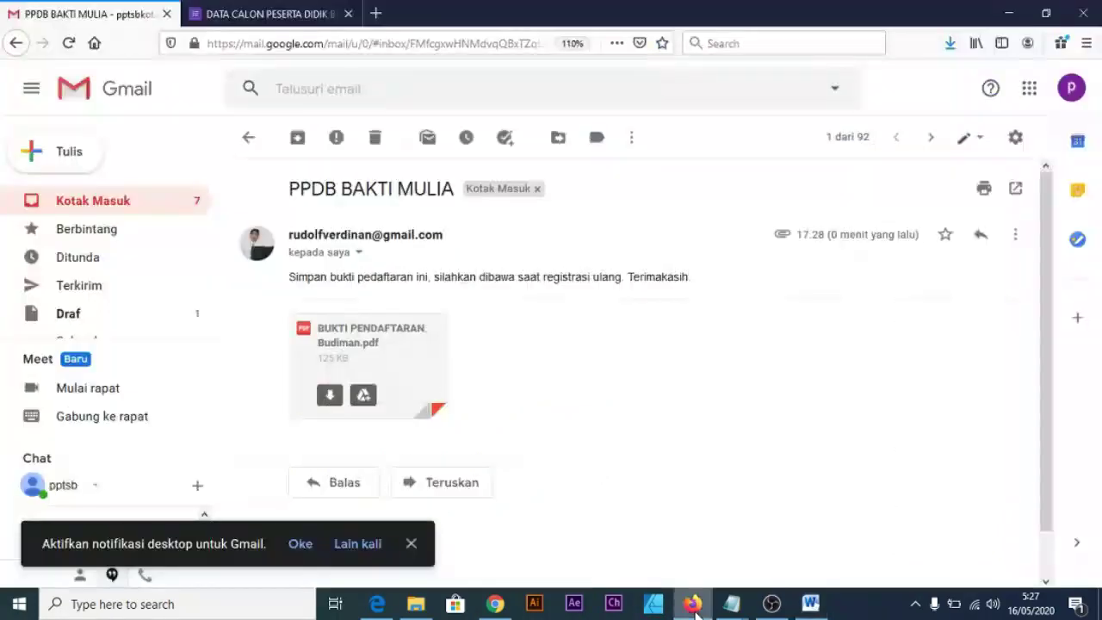
{"action": "left_click", "coordinate": [694, 606]}
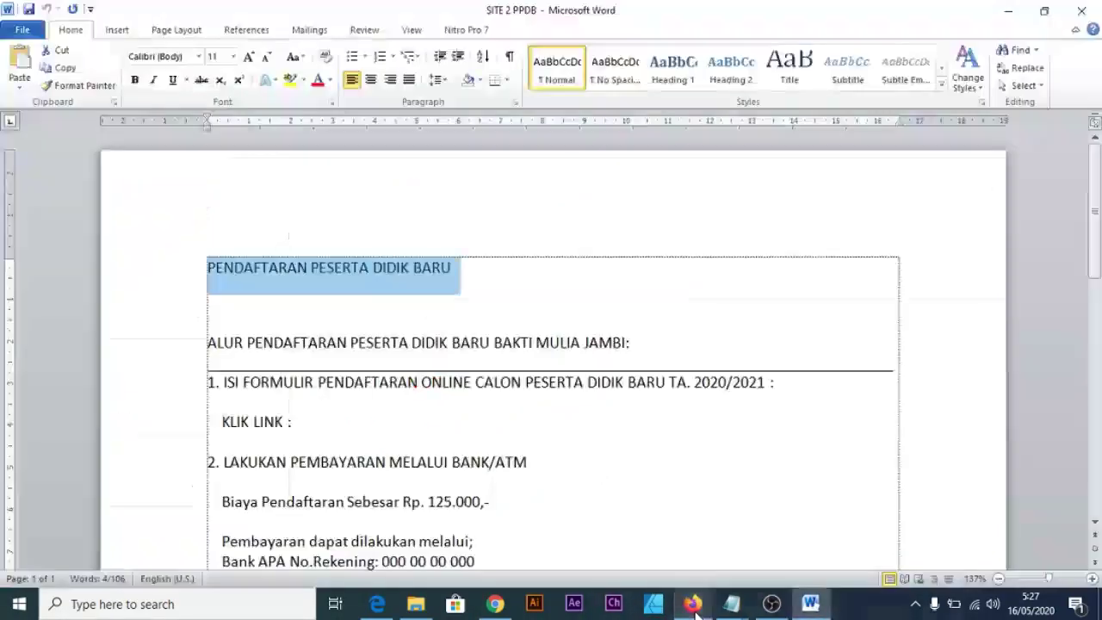
{"action": "left_click", "coordinate": [694, 606]}
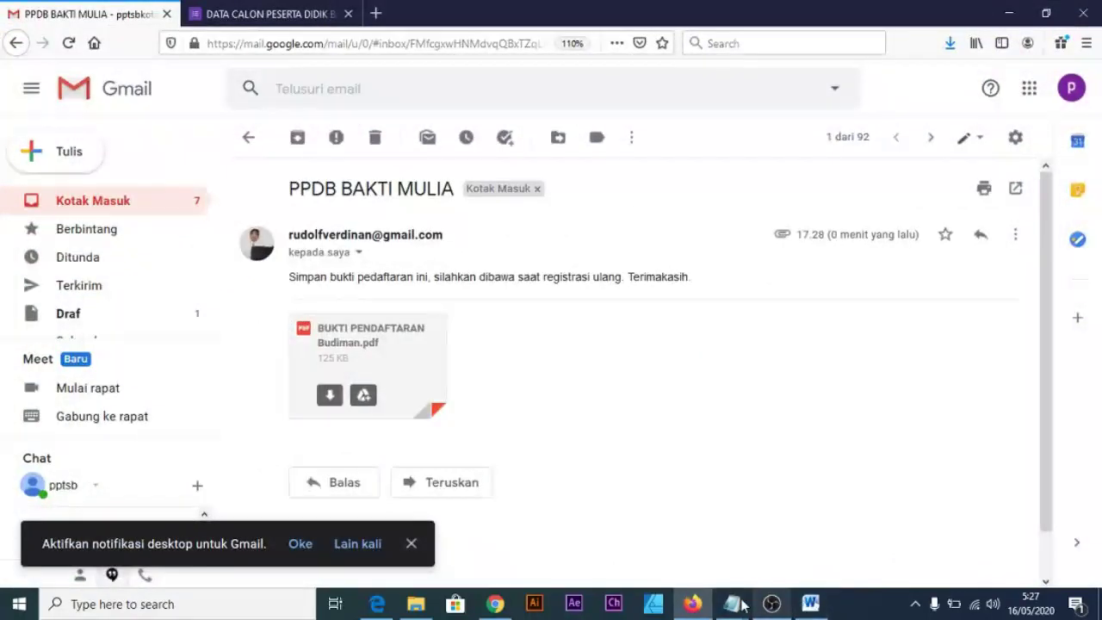
{"action": "left_click", "coordinate": [495, 604]}
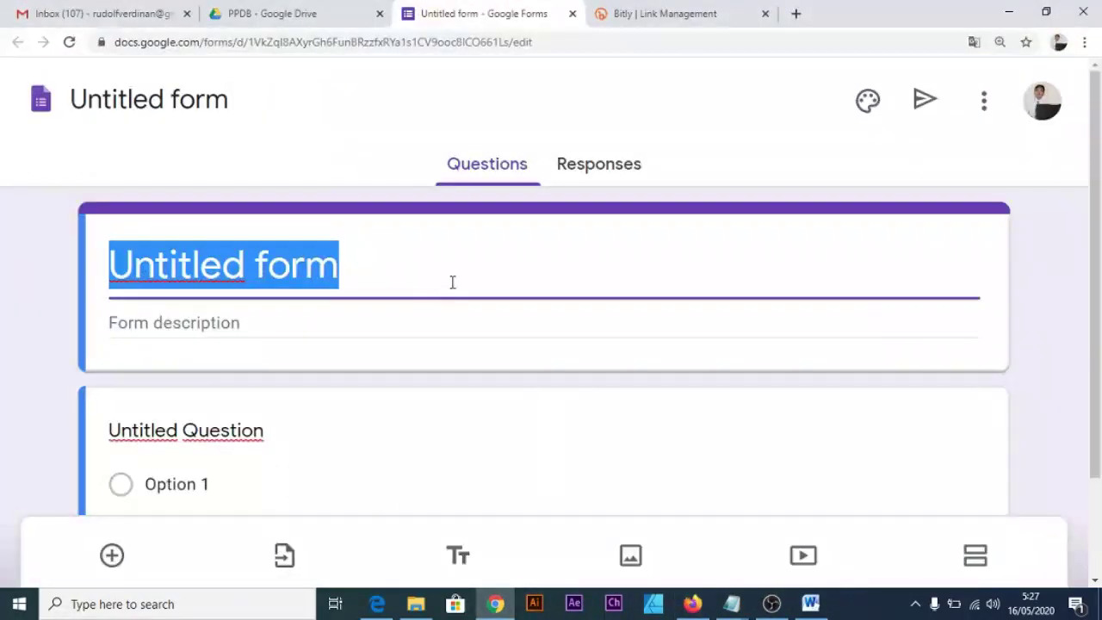
Title the form PENDAFTARAN PESERTA DIDIK BARU and paste the registration steps into its description.
{"action": "key", "text": "ctrl+v"}
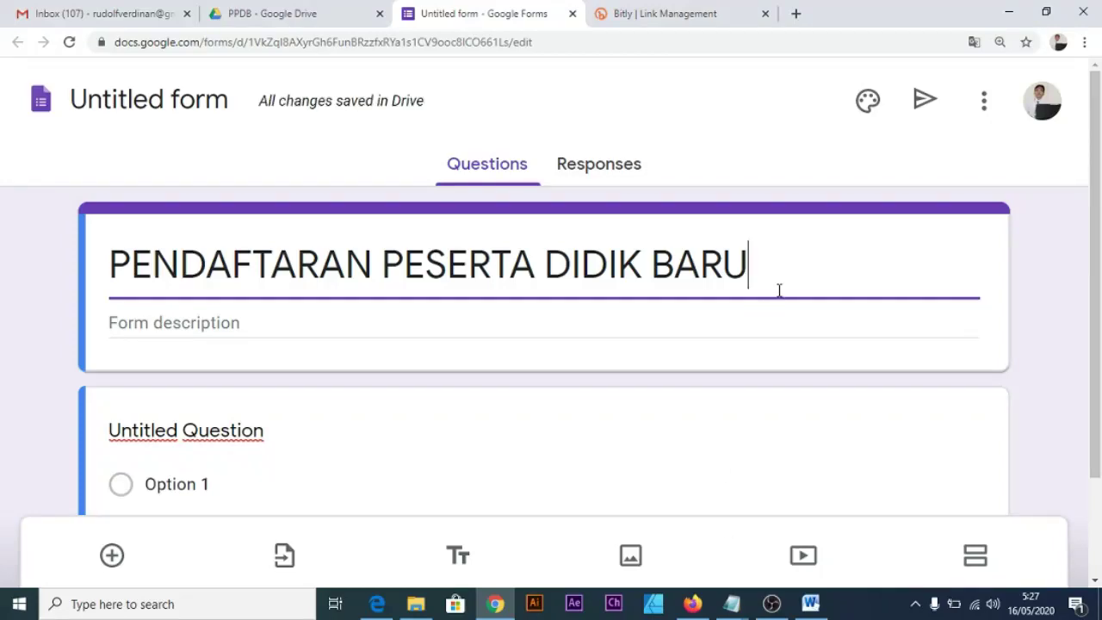
{"action": "scroll", "coordinate": [439, 345], "scroll_direction": "down", "scroll_amount": 1}
{"action": "scroll", "coordinate": [439, 344], "scroll_direction": "down", "scroll_amount": 1}
{"action": "left_click", "coordinate": [463, 251]}
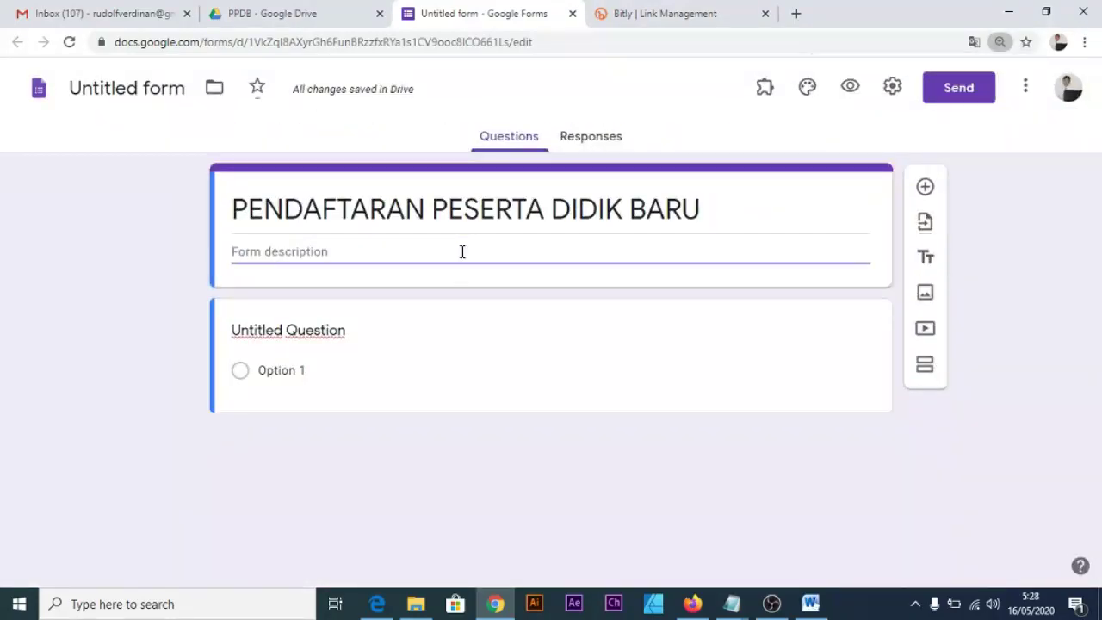
{"action": "key", "text": "ctrl+v"}
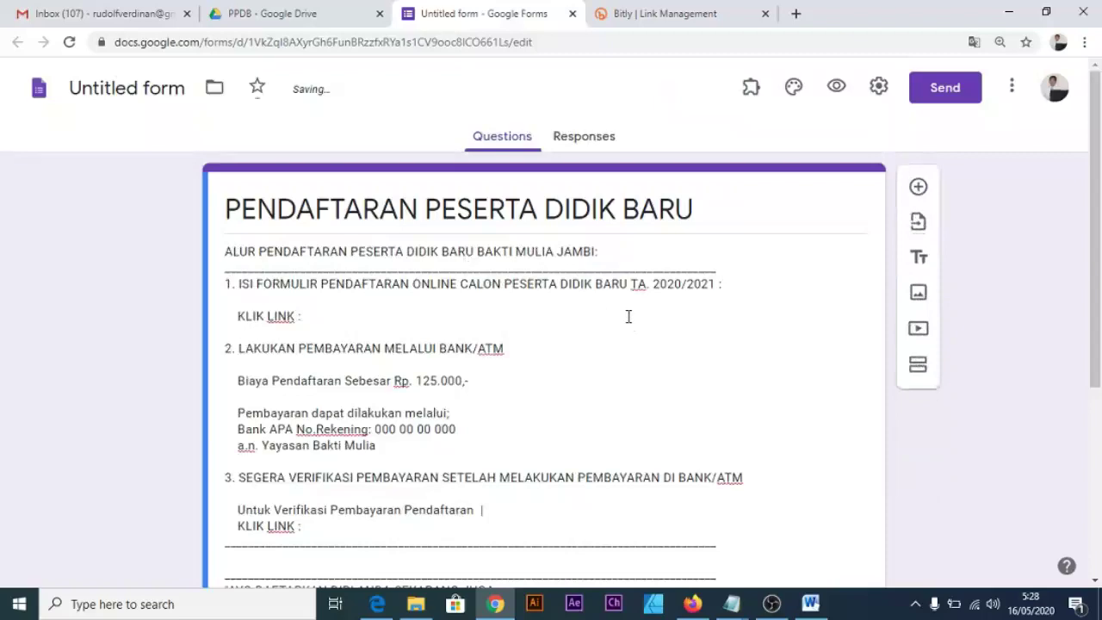
Delete the empty Untitled Question from the form.
{"action": "scroll", "coordinate": [491, 353], "scroll_direction": "down", "scroll_amount": 4}
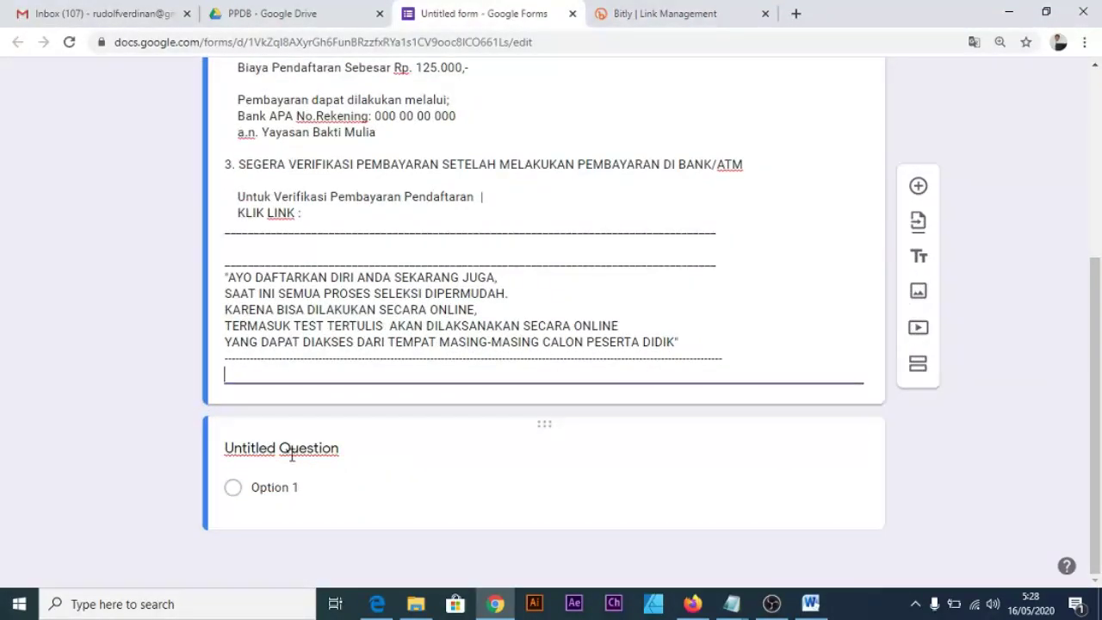
{"action": "left_click", "coordinate": [715, 442]}
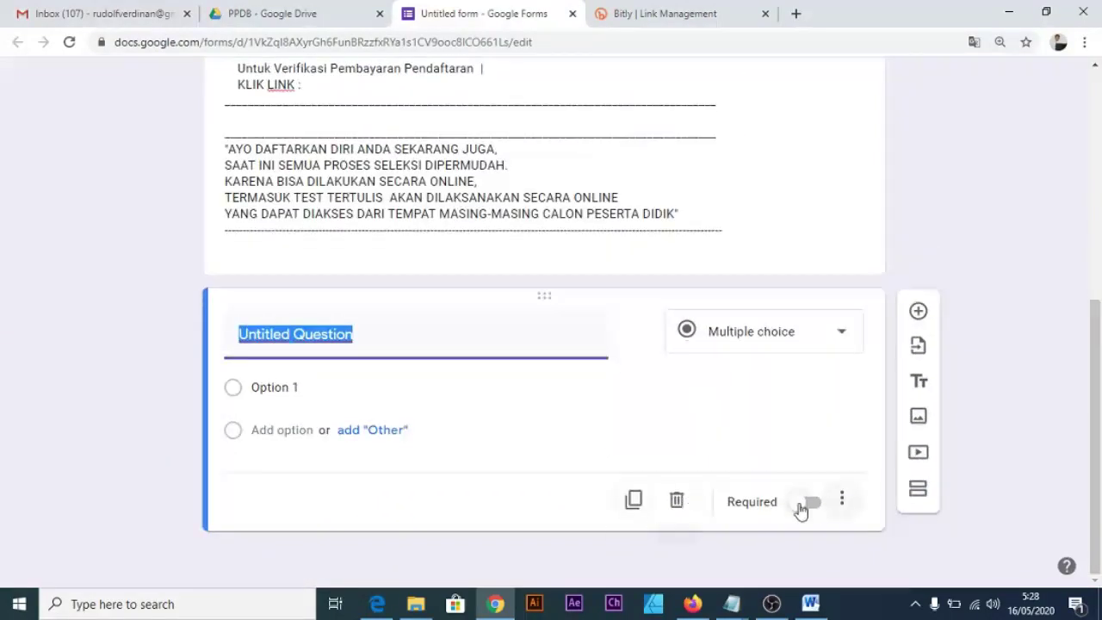
{"action": "left_click", "coordinate": [677, 501]}
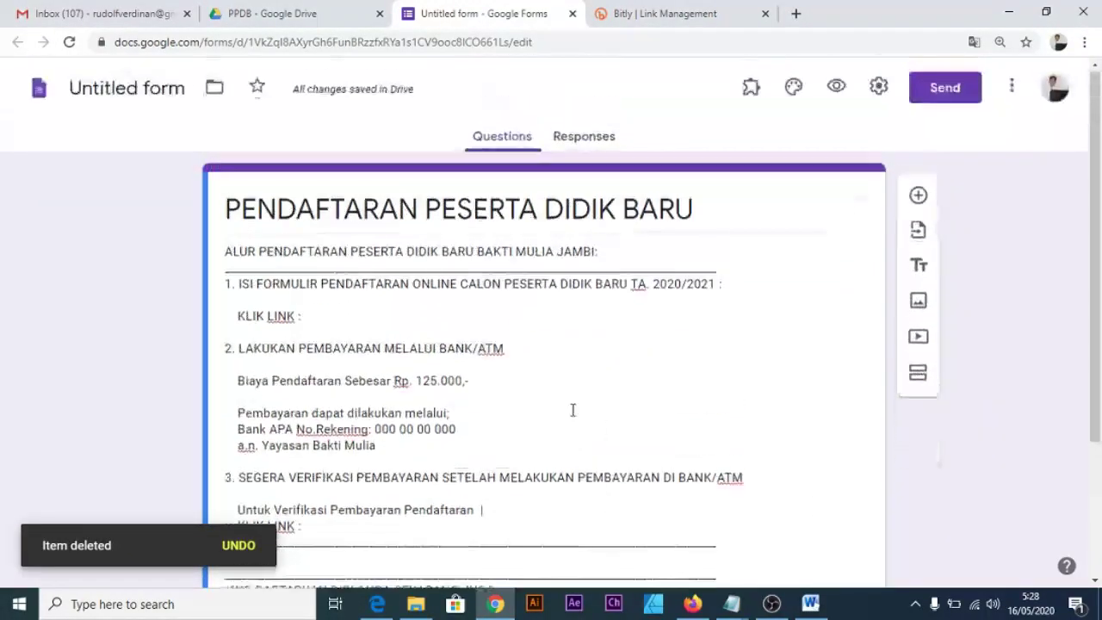
Deselect the registration-steps description and zoom the form page to 125%.
{"action": "key", "text": "ctrl+a"}
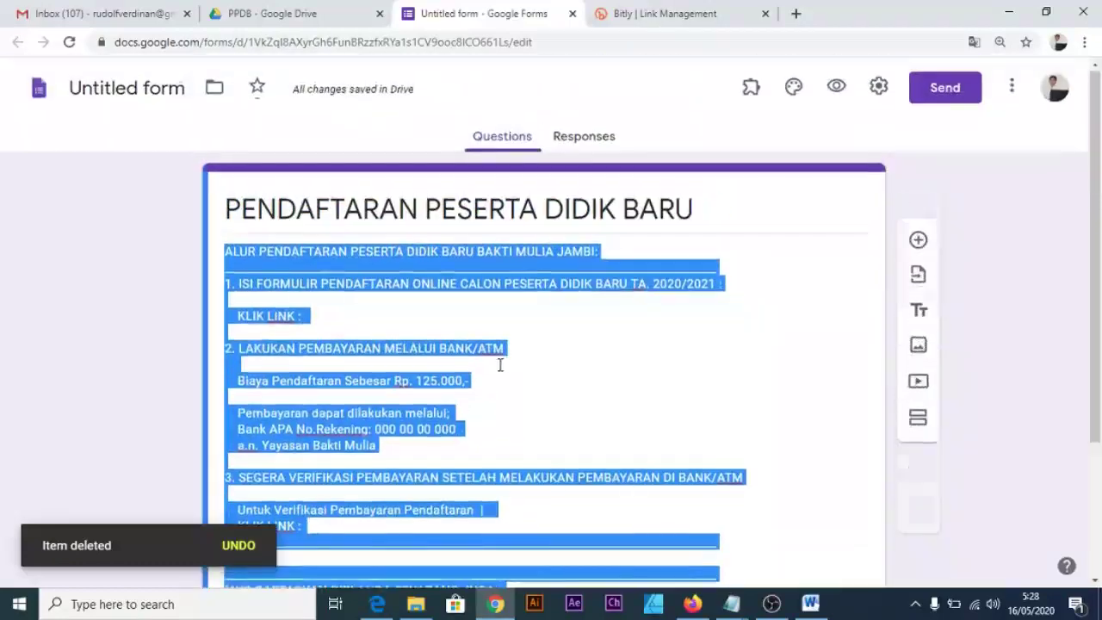
{"action": "left_click", "coordinate": [499, 362]}
{"action": "key", "text": "ctrl+plus"}
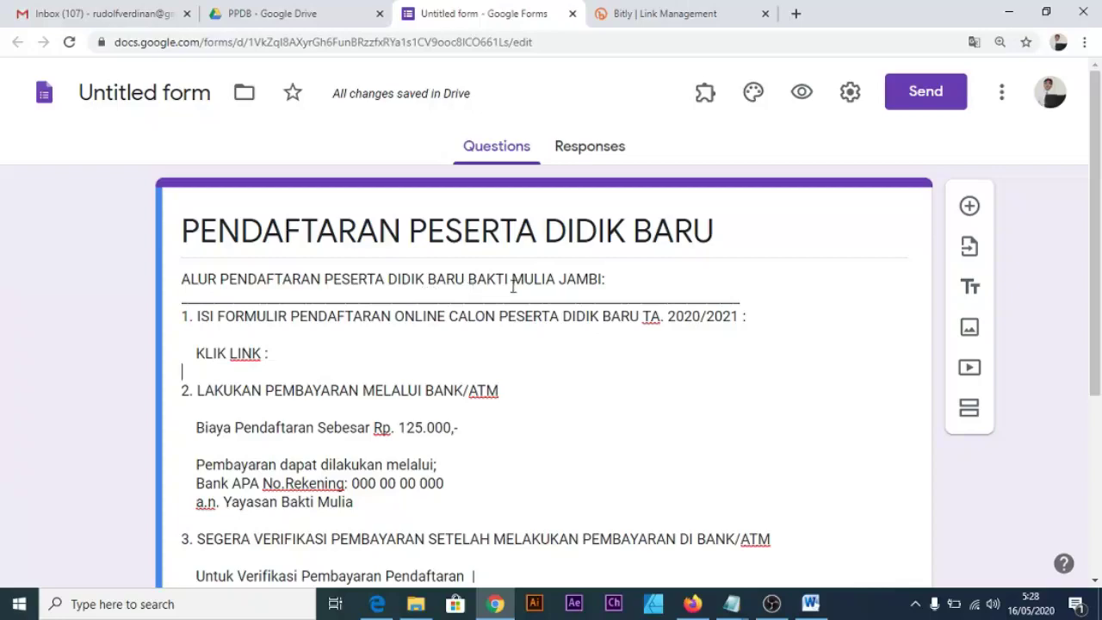
{"action": "scroll", "coordinate": [419, 394], "scroll_direction": "down", "scroll_amount": 3}
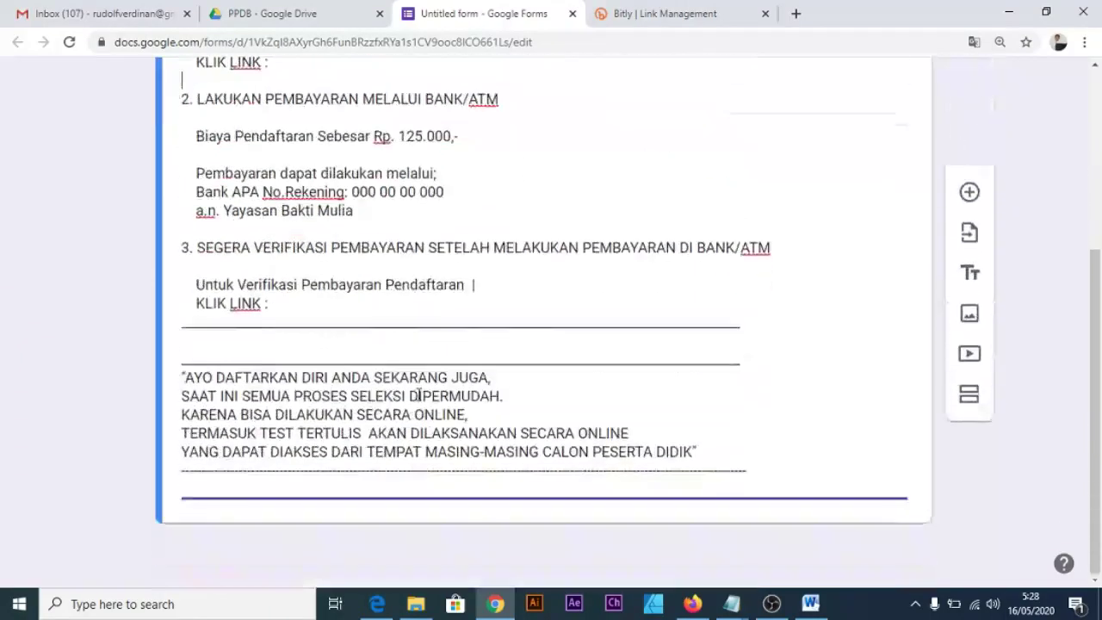
{"action": "scroll", "coordinate": [419, 393], "scroll_direction": "up", "scroll_amount": 3}
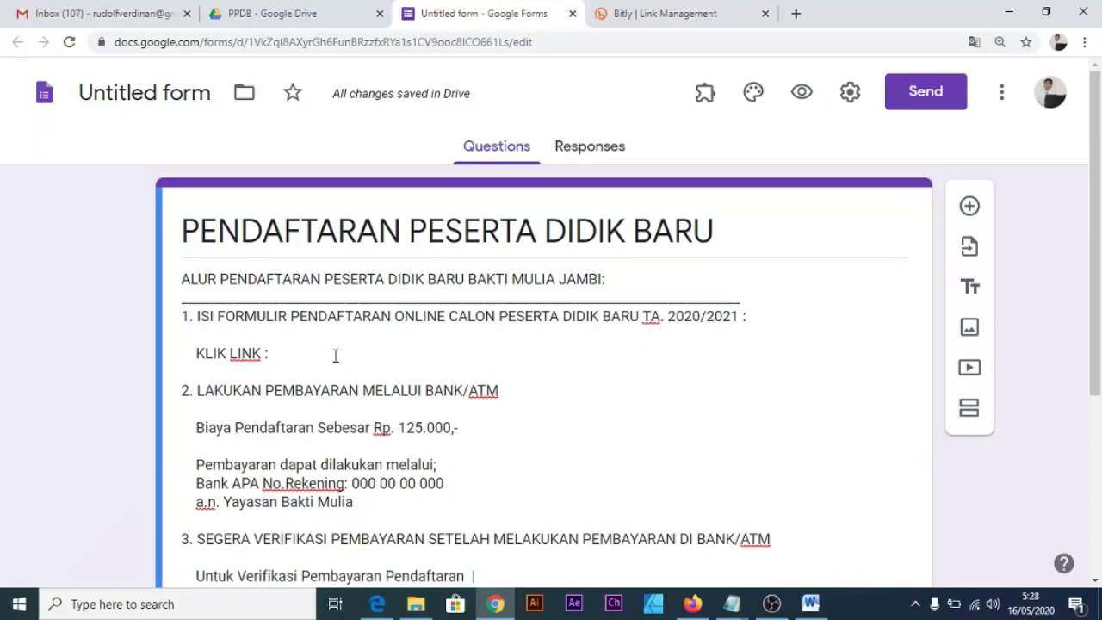
Copy the bit.ly/ppdbbaktimulia short link from Bitly and go back to the form editor.
{"action": "left_click", "coordinate": [660, 15]}
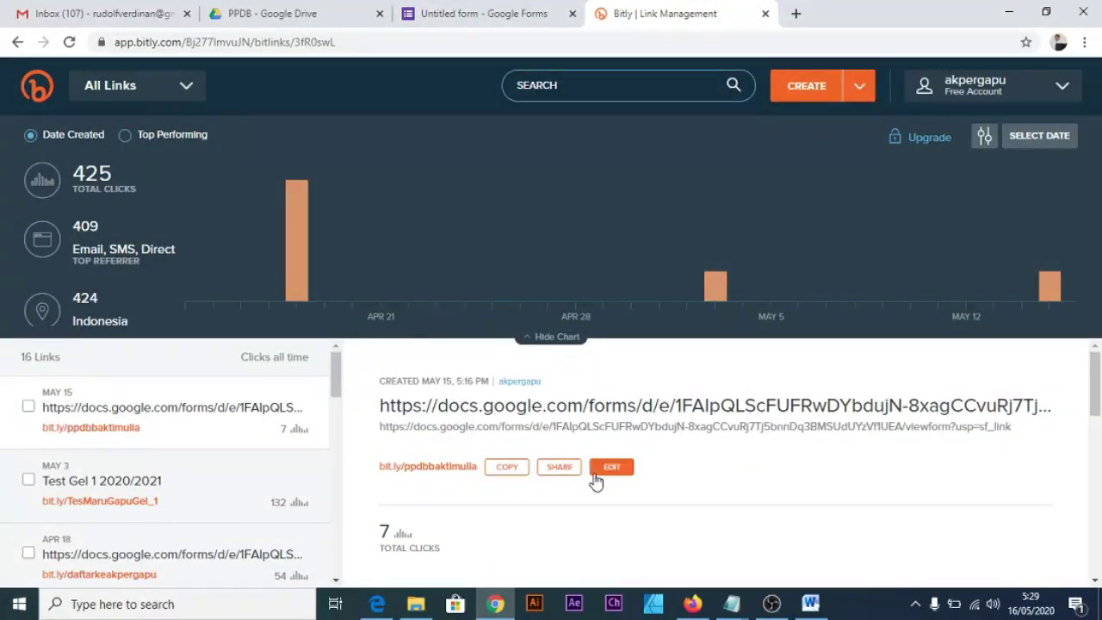
{"action": "left_click", "coordinate": [506, 466]}
{"action": "key", "text": "ctrl+plus"}
{"action": "key", "text": "ctrl+plus"}
{"action": "key", "text": "ctrl+plus"}
{"action": "key", "text": "ctrl+plus"}
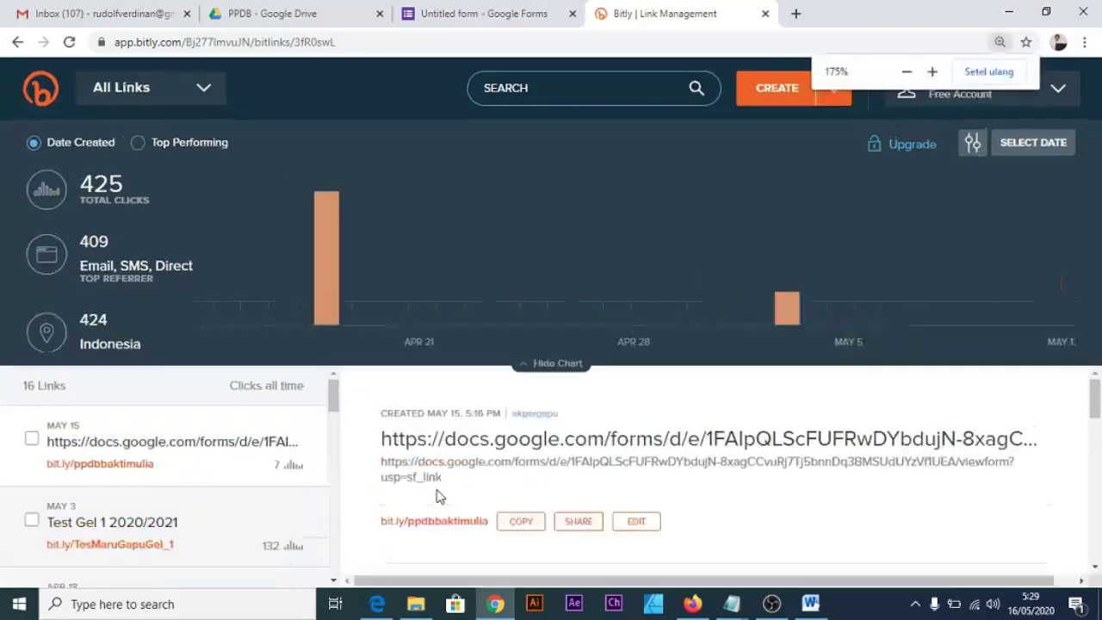
{"action": "key", "text": "ctrl+minus"}
{"action": "key", "text": "ctrl+minus"}
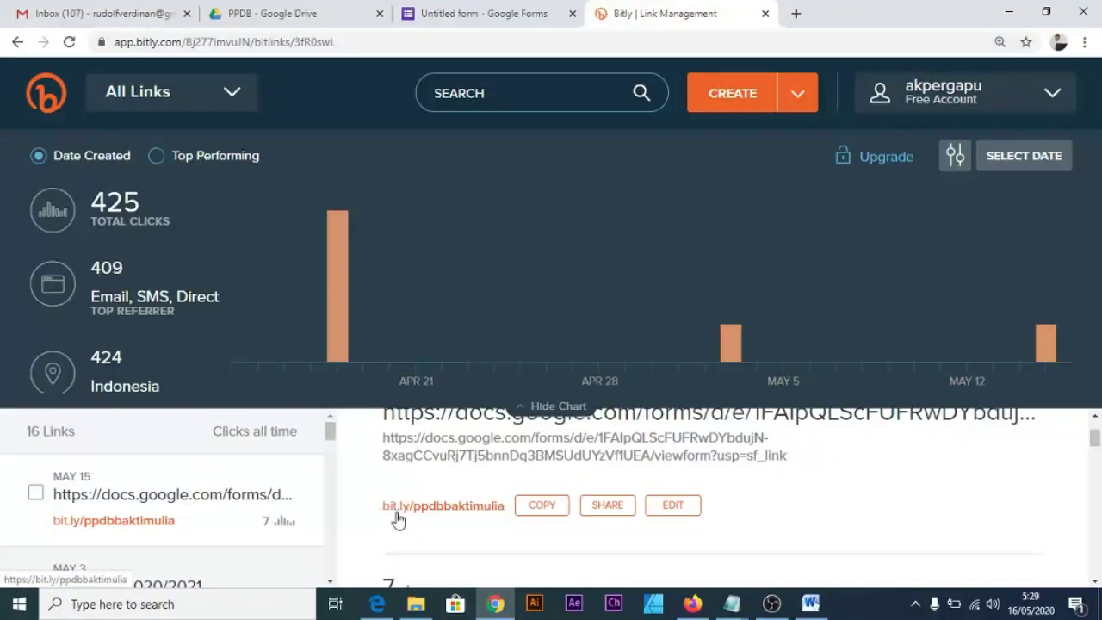
{"action": "left_click", "coordinate": [541, 509]}
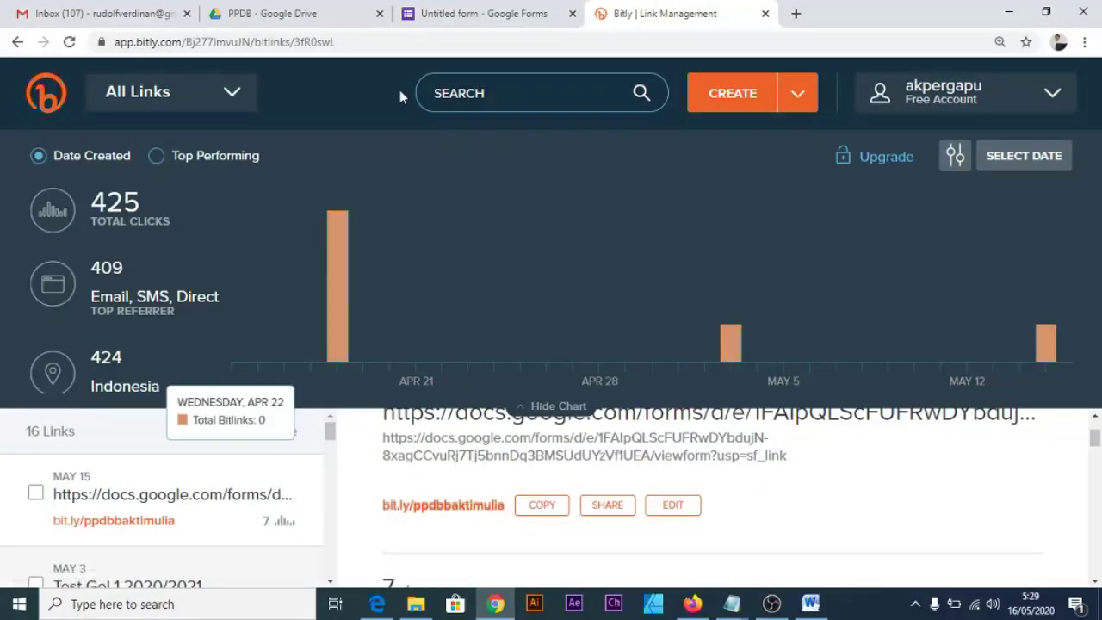
{"action": "left_click", "coordinate": [454, 18]}
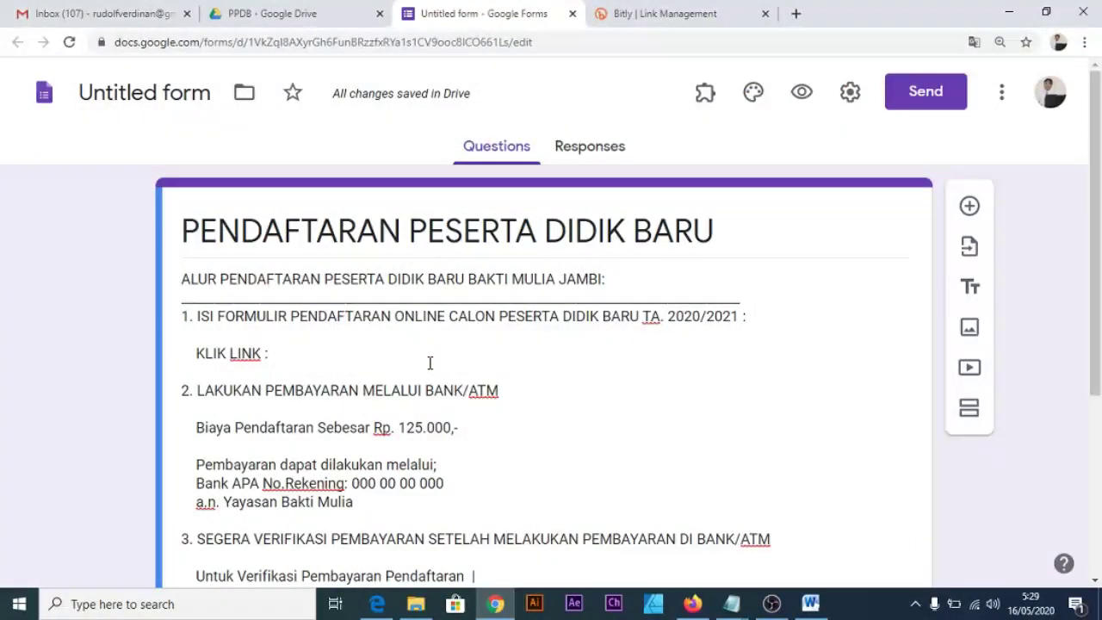
{"action": "key", "text": "ctrl+v"}
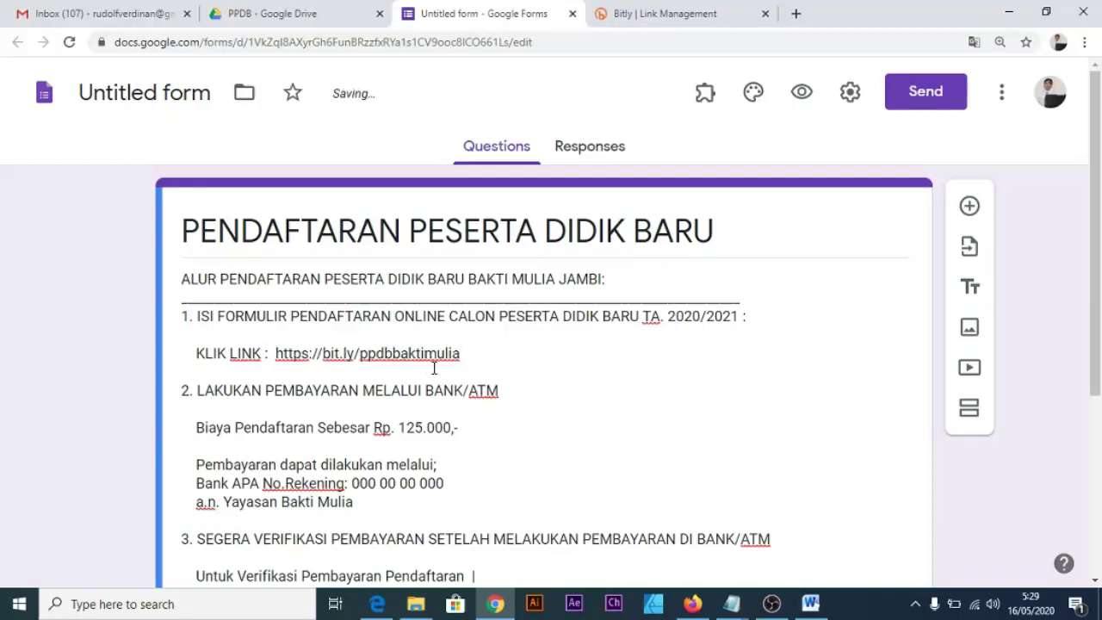
{"action": "left_click", "coordinate": [533, 414]}
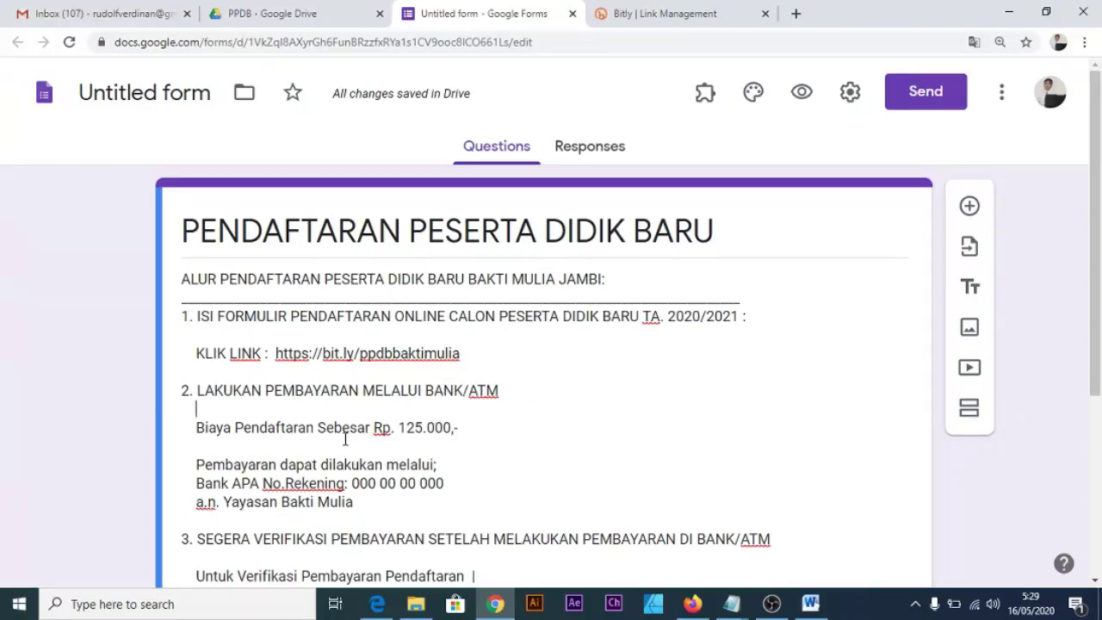
{"action": "scroll", "coordinate": [345, 439], "scroll_direction": "down", "scroll_amount": 1}
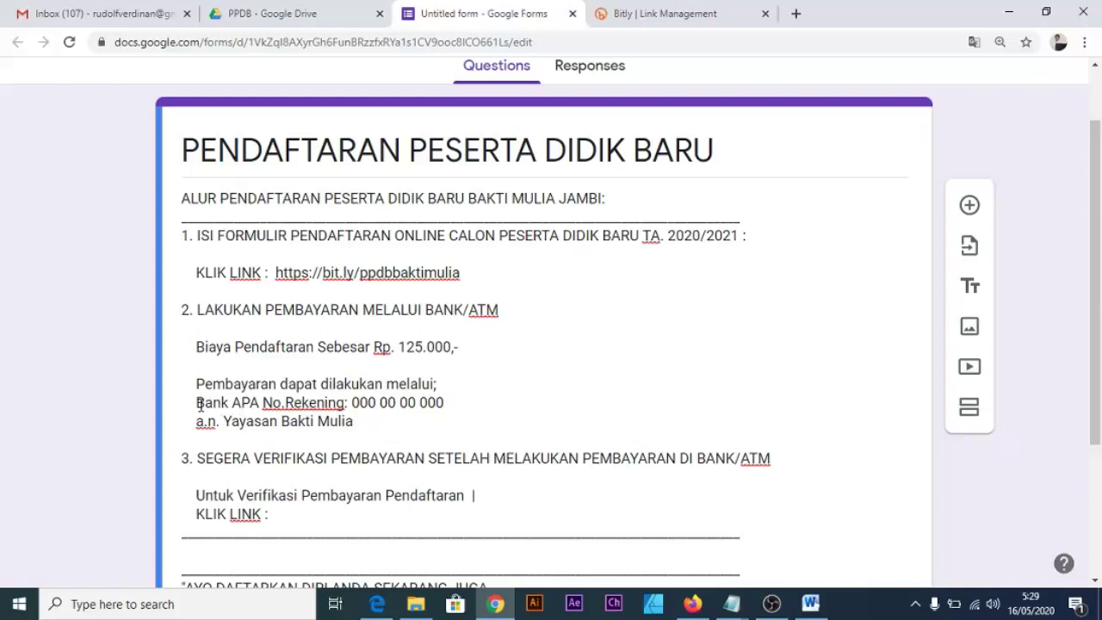
{"action": "left_click_drag", "start_coordinate": [198, 403], "coordinate": [399, 433]}
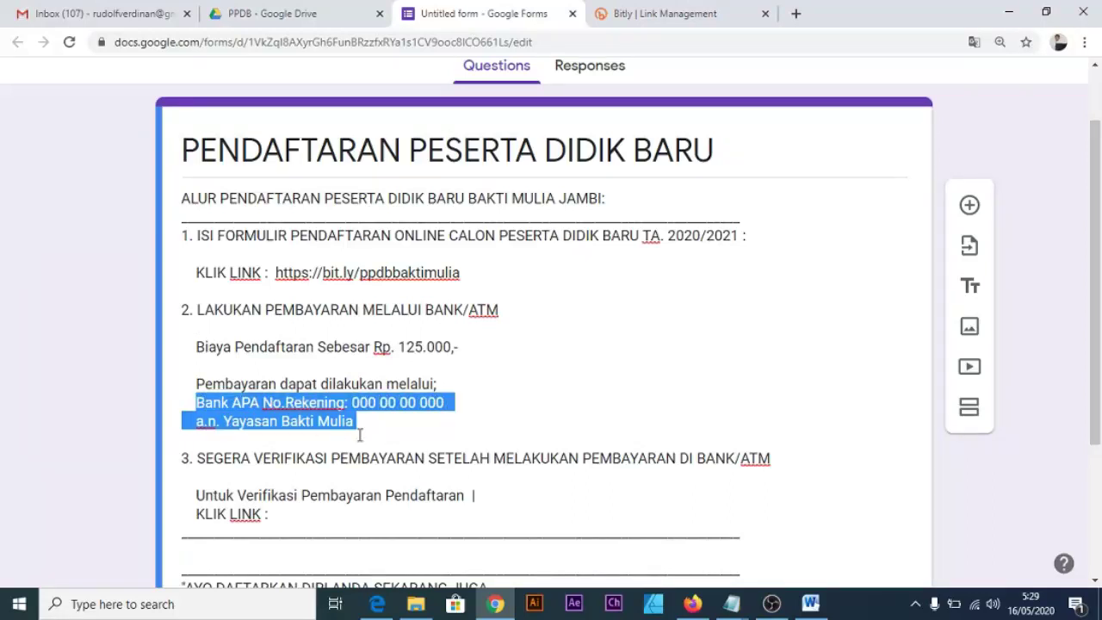
{"action": "left_click", "coordinate": [379, 433]}
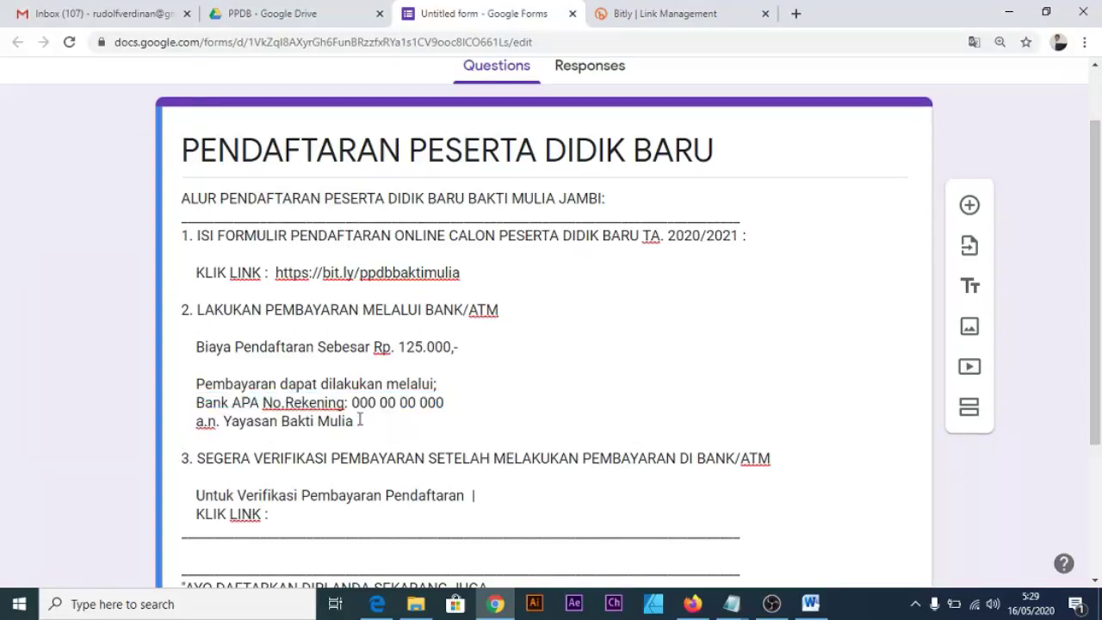
{"action": "scroll", "coordinate": [360, 419], "scroll_direction": "down", "scroll_amount": 1}
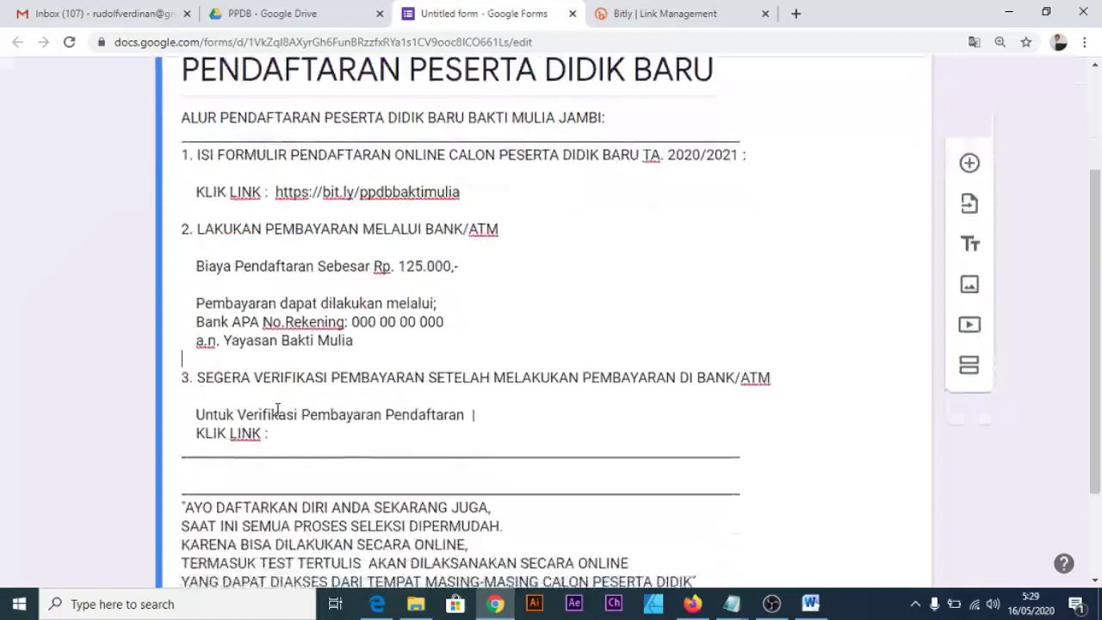
{"action": "left_click", "coordinate": [184, 376]}
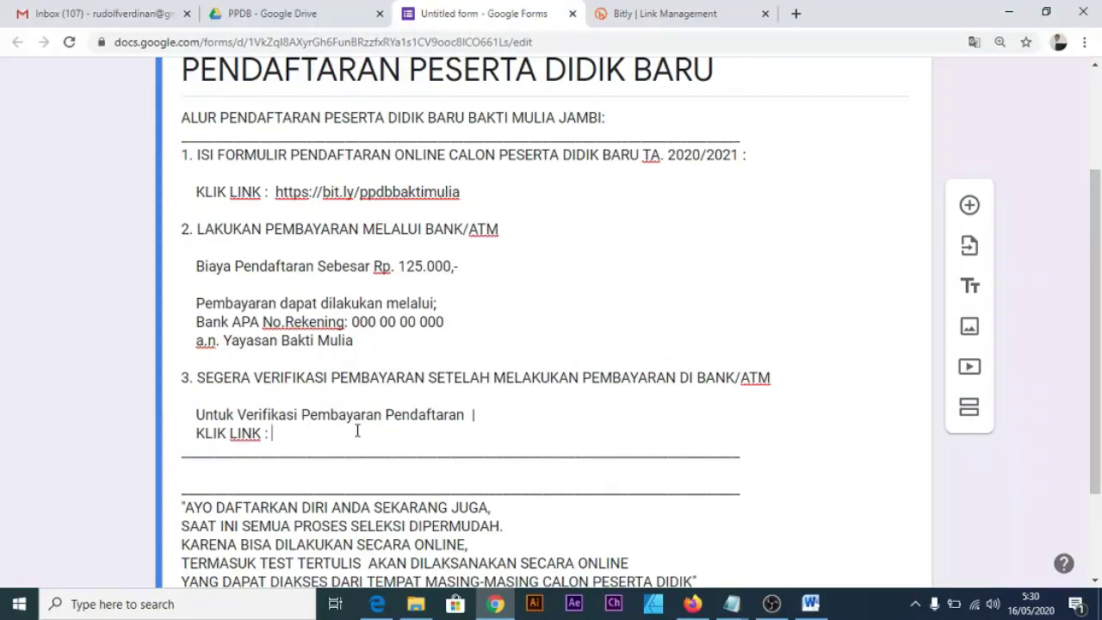
{"action": "scroll", "coordinate": [358, 431], "scroll_direction": "up", "scroll_amount": 1}
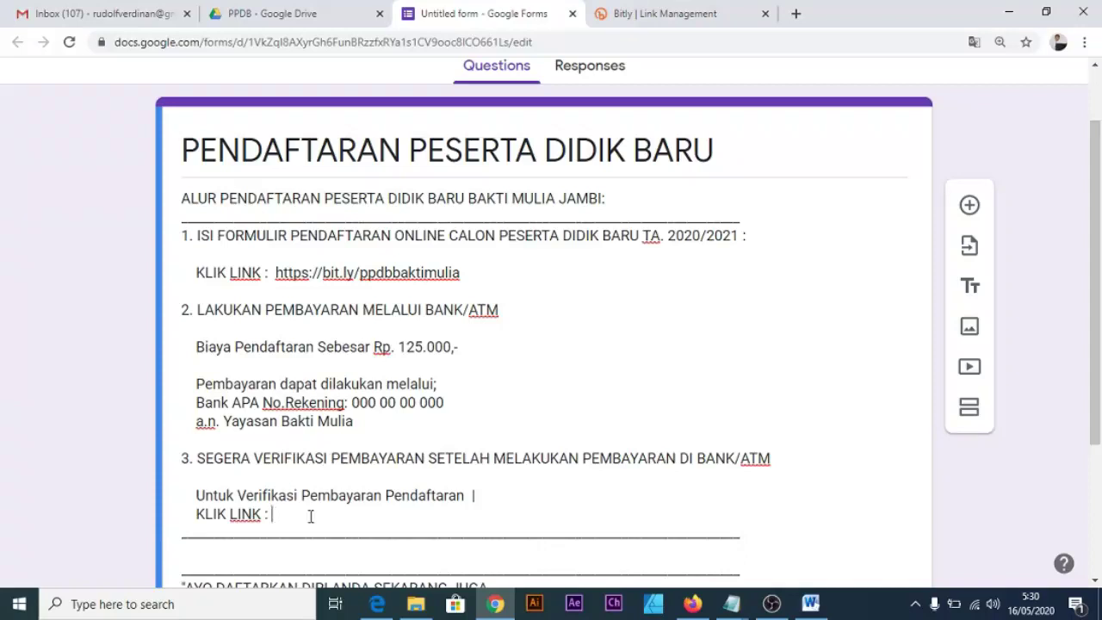
{"action": "scroll", "coordinate": [311, 516], "scroll_direction": "down", "scroll_amount": 1}
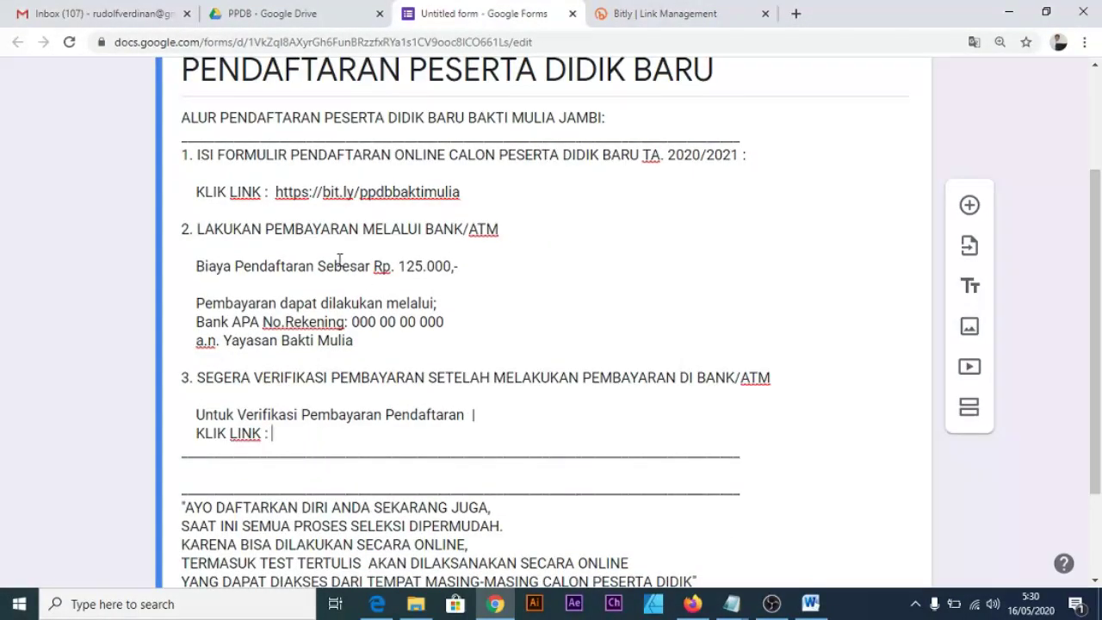
{"action": "scroll", "coordinate": [325, 293], "scroll_direction": "up", "scroll_amount": 1}
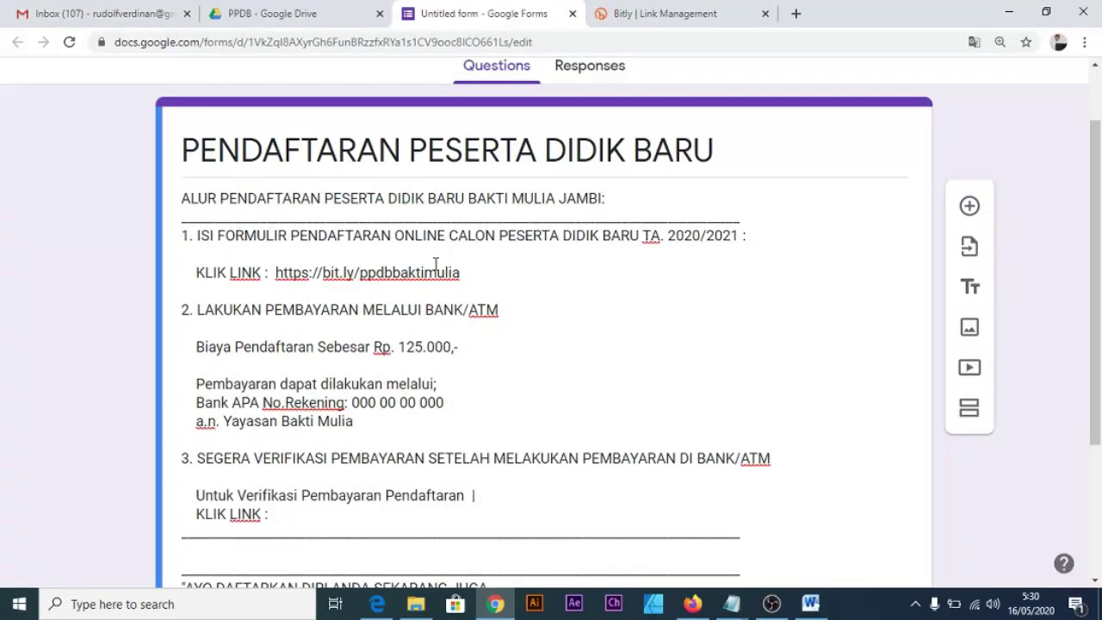
{"action": "scroll", "coordinate": [424, 357], "scroll_direction": "down", "scroll_amount": 2}
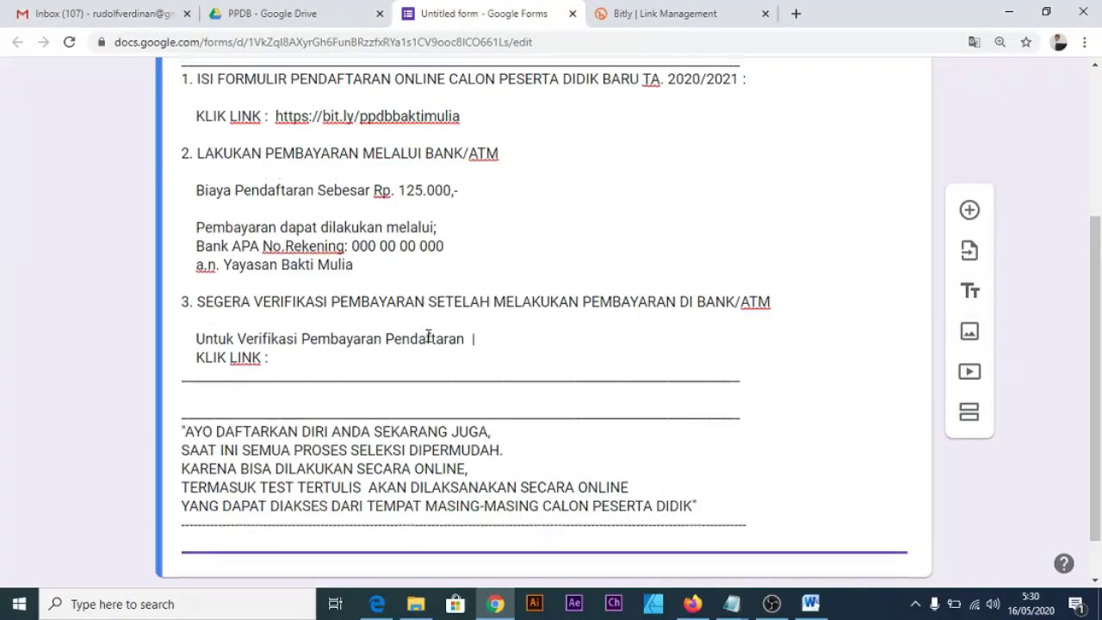
{"action": "scroll", "coordinate": [428, 335], "scroll_direction": "up", "scroll_amount": 2}
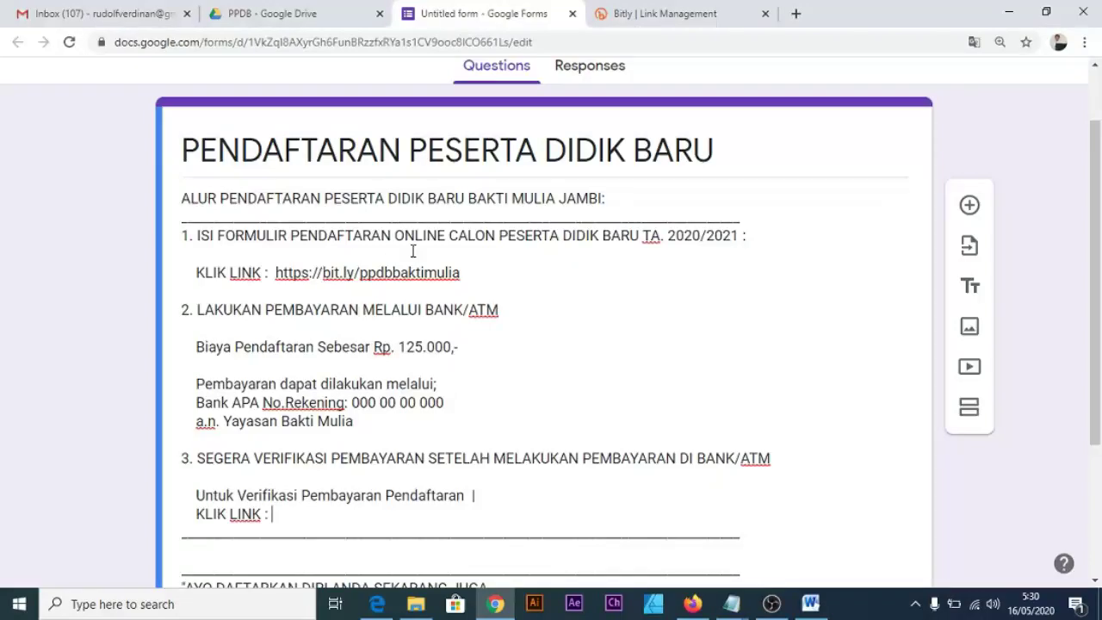
{"action": "scroll", "coordinate": [303, 366], "scroll_direction": "down", "scroll_amount": 3}
{"action": "scroll", "coordinate": [302, 366], "scroll_direction": "up", "scroll_amount": 2}
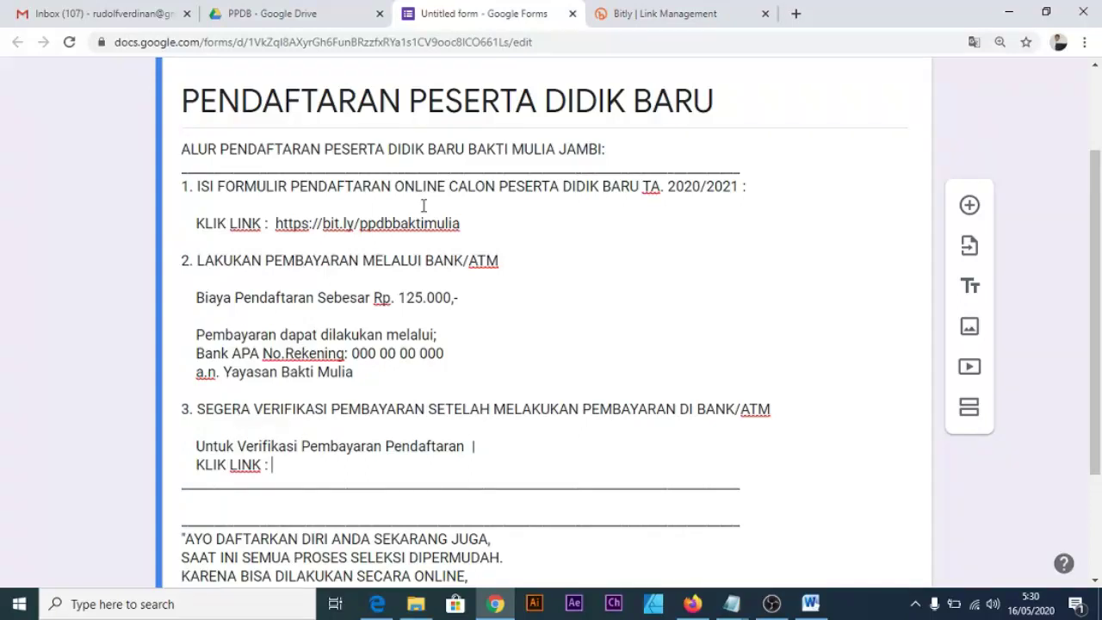
{"action": "scroll", "coordinate": [433, 223], "scroll_direction": "down", "scroll_amount": 2}
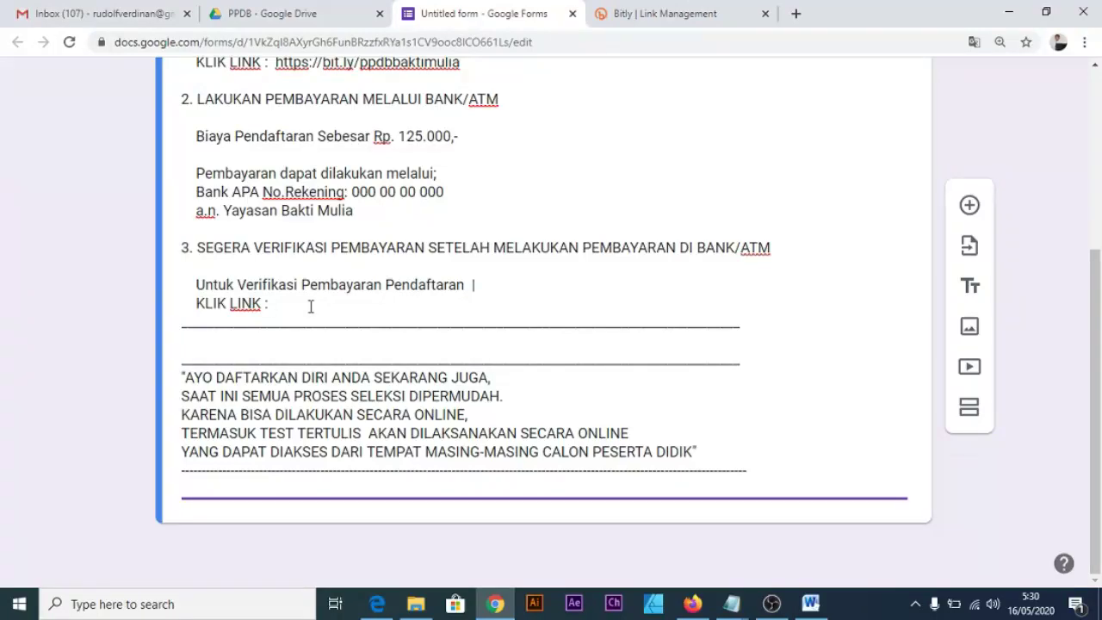
{"action": "scroll", "coordinate": [351, 248], "scroll_direction": "up", "scroll_amount": 2}
{"action": "scroll", "coordinate": [379, 258], "scroll_direction": "down", "scroll_amount": 1}
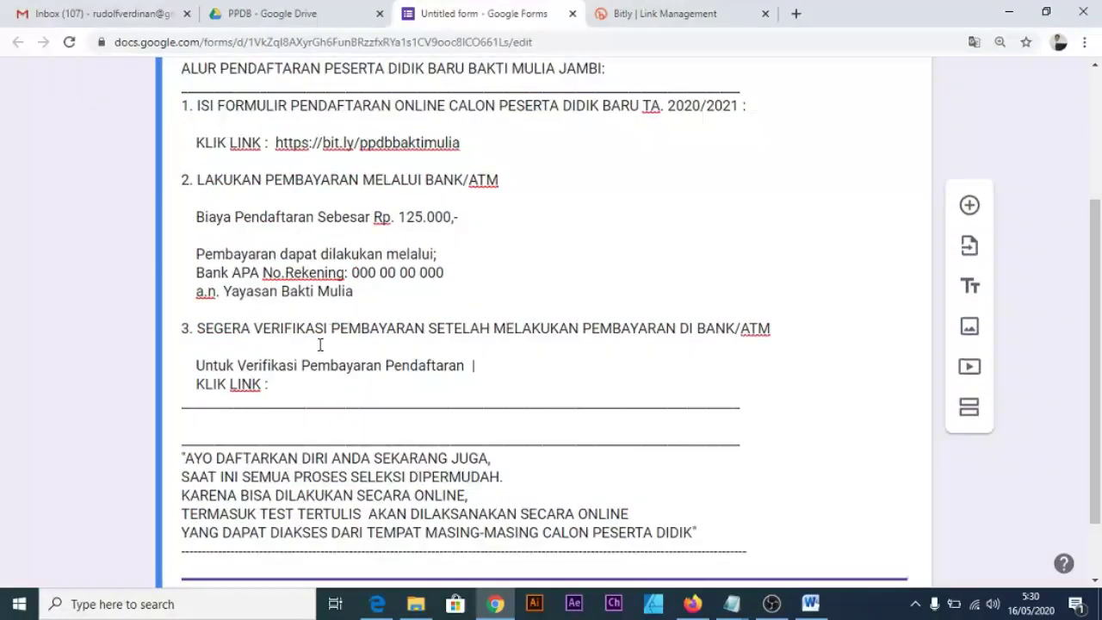
{"action": "scroll", "coordinate": [331, 376], "scroll_direction": "down", "scroll_amount": 1}
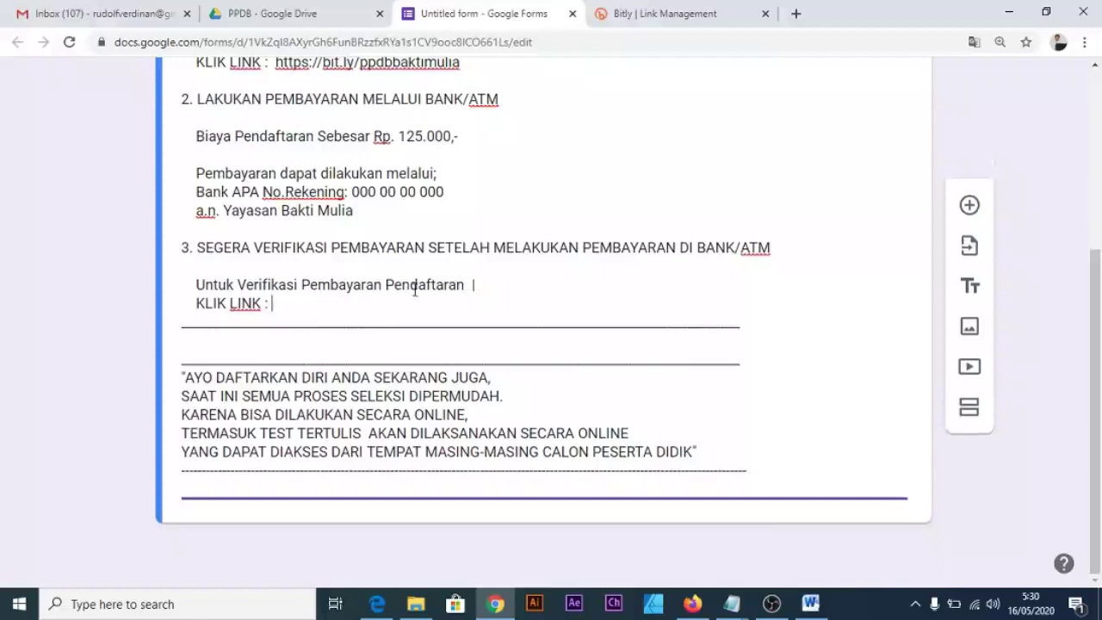
{"action": "left_click", "coordinate": [344, 306]}
{"action": "scroll", "coordinate": [576, 410], "scroll_direction": "up", "scroll_amount": 1}
{"action": "scroll", "coordinate": [595, 398], "scroll_direction": "down", "scroll_amount": 1}
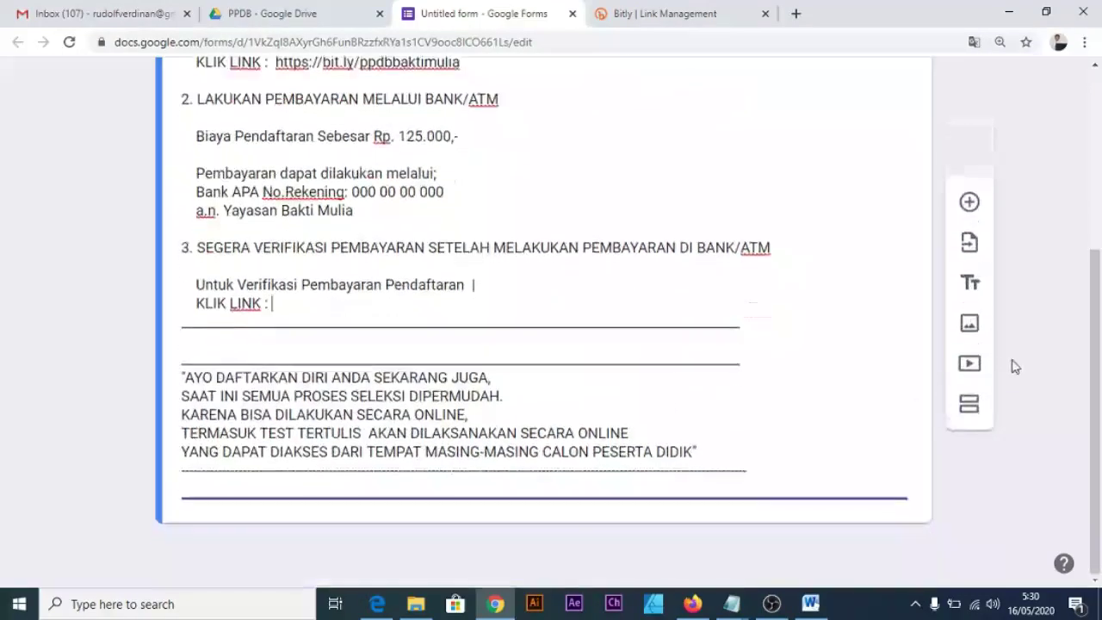
Add a new title-and-description block and select its Untitled Title placeholder.
{"action": "left_click", "coordinate": [964, 293]}
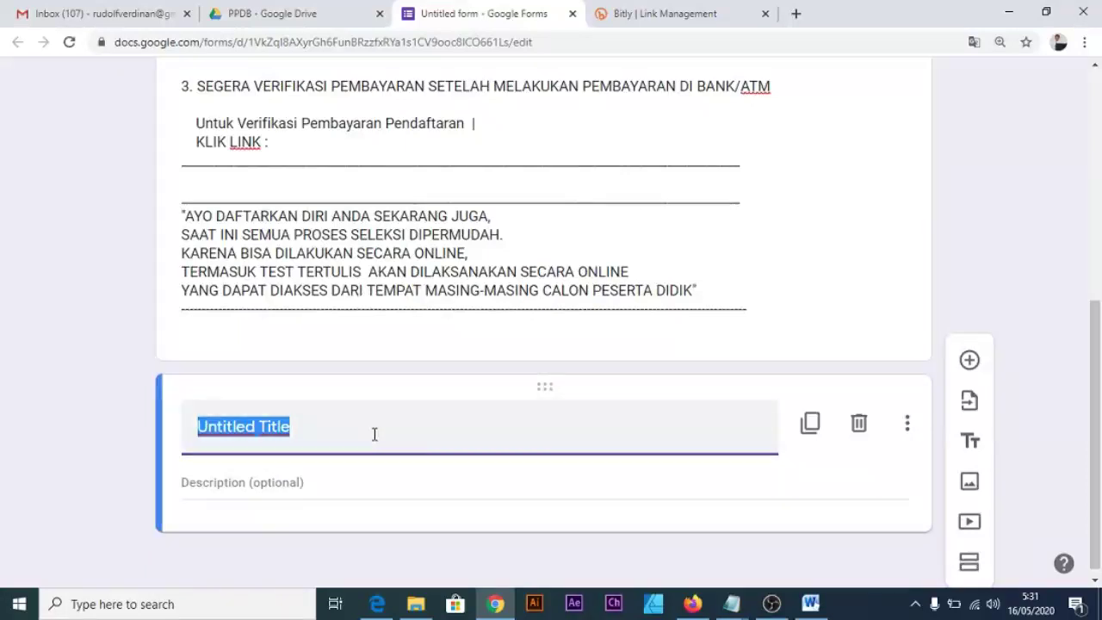
{"action": "left_click", "coordinate": [372, 434]}
{"action": "left_click_drag", "start_coordinate": [372, 434], "coordinate": [182, 433]}
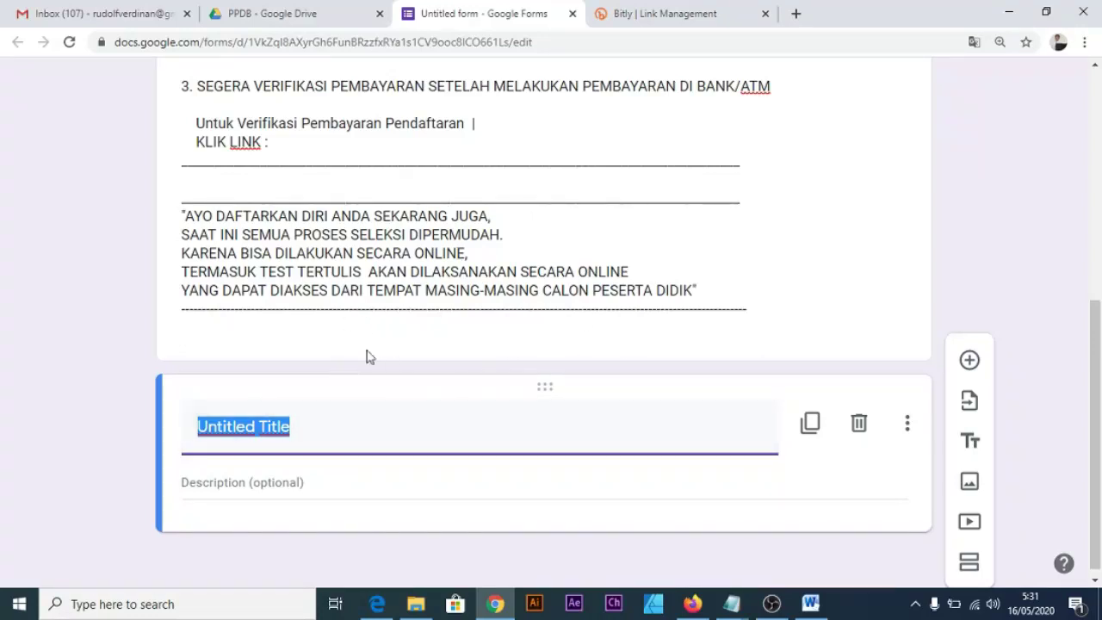
Title the new section 'Info lain tentang Bakti Mulia Silahkan Buka Link Dibawah ini'.
{"action": "left_click", "coordinate": [402, 430]}
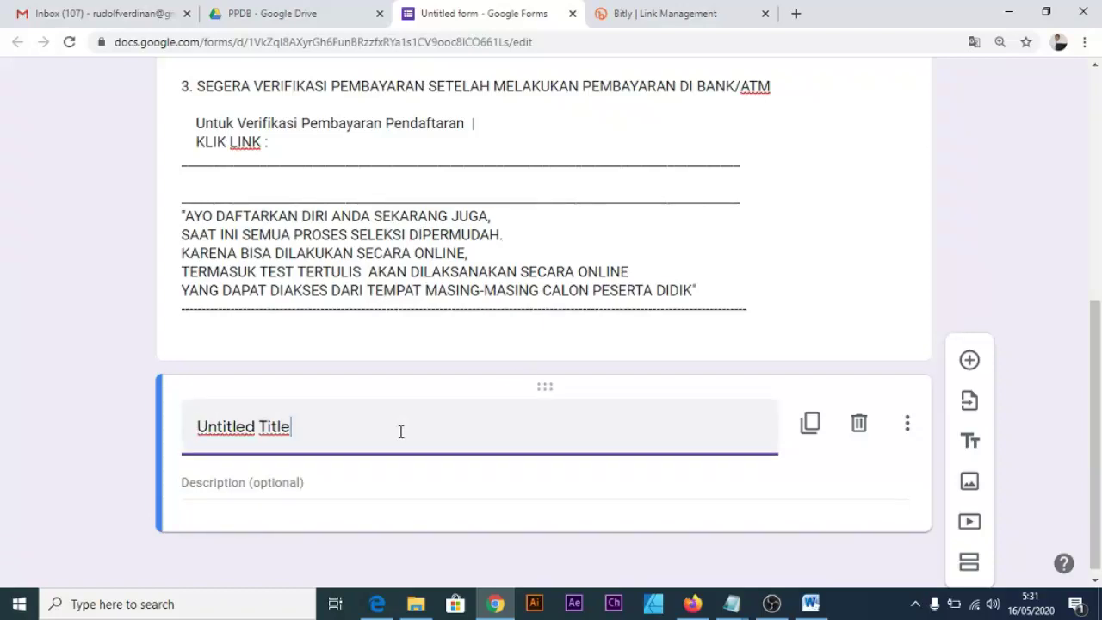
{"action": "key", "text": "ctrl+a"}
{"action": "type", "text": "Info lain tentang Bakti Mulia Silahkan Buka"}
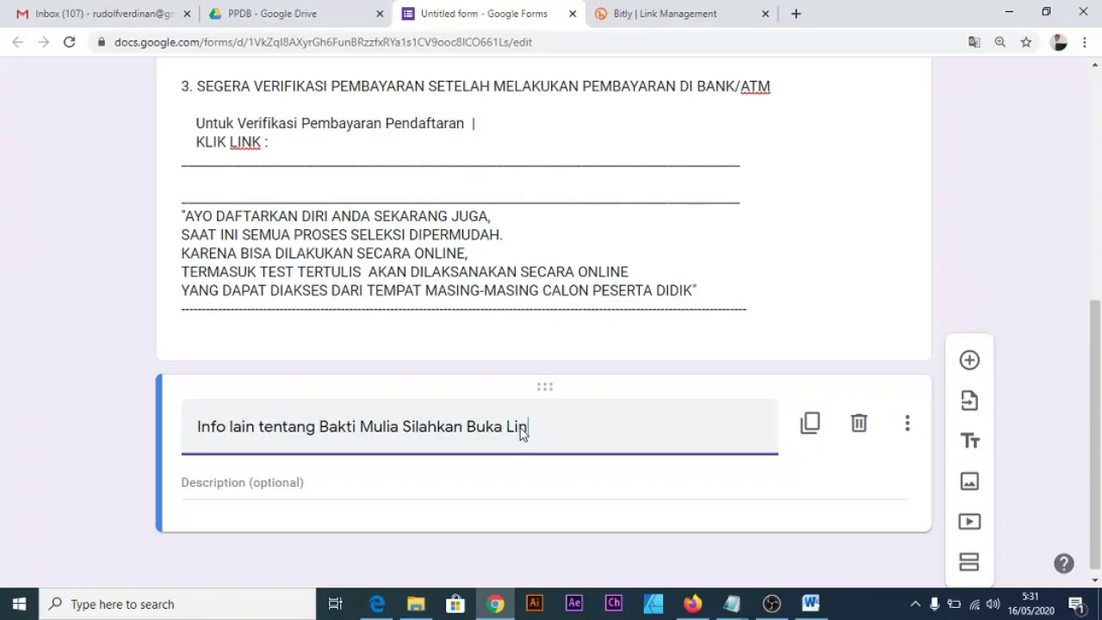
{"action": "type", "text": "Link Dibawah ini"}
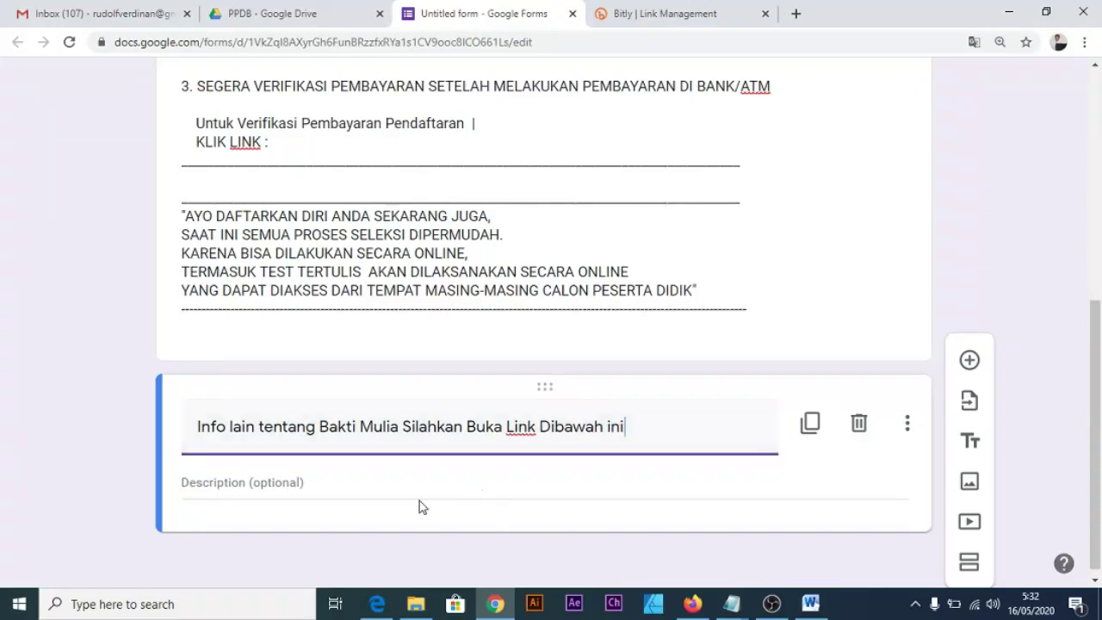
Add 'LINK:' as the section's description.
{"action": "left_click", "coordinate": [354, 485]}
{"action": "type", "text": "L"}
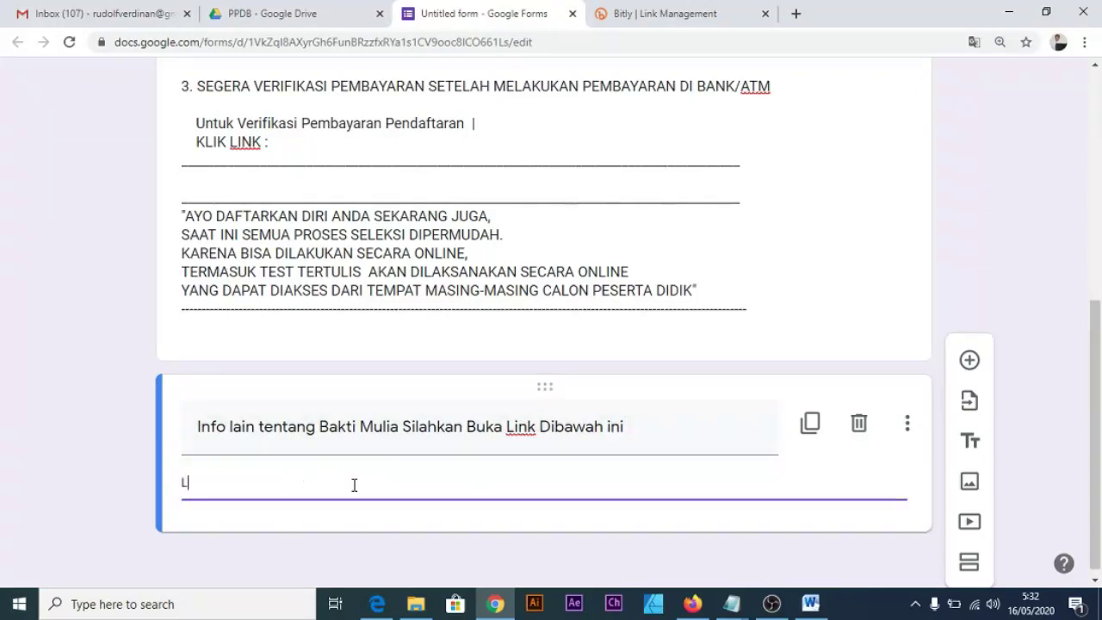
{"action": "type", "text": "INK:"}
{"action": "left_click", "coordinate": [680, 342]}
{"action": "key", "text": "ctrl+a"}
{"action": "left_click", "coordinate": [405, 491]}
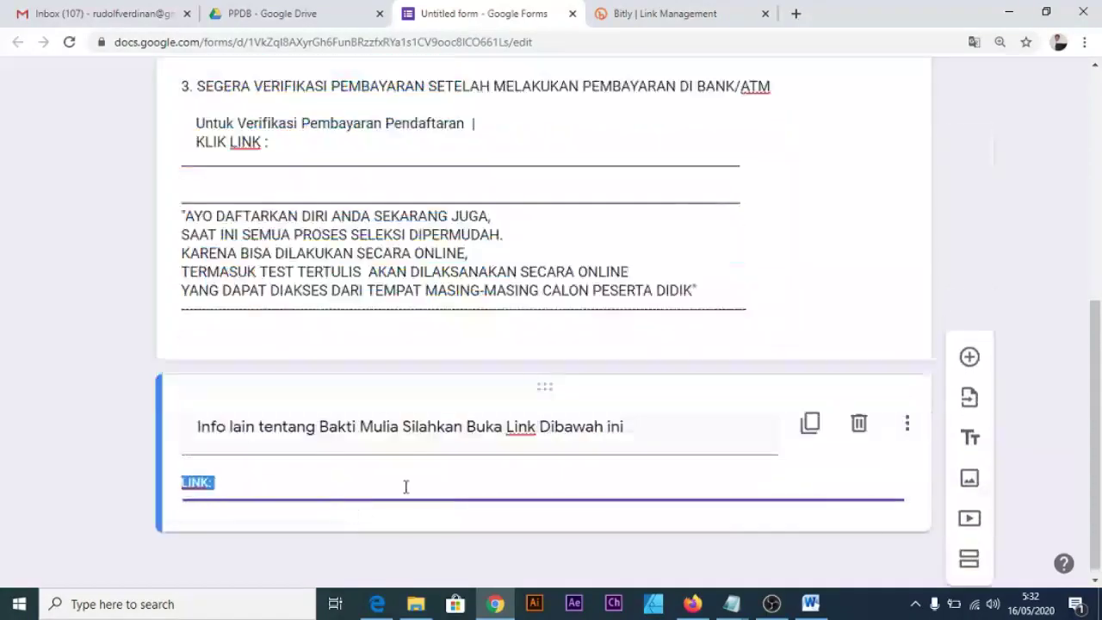
{"action": "left_click", "coordinate": [405, 483]}
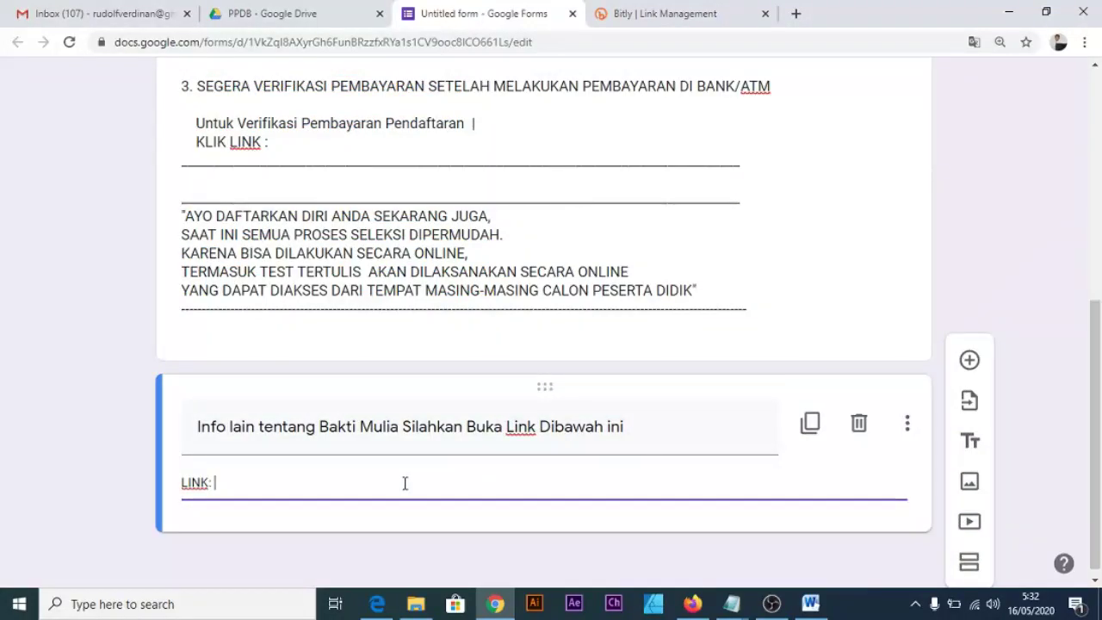
{"action": "scroll", "coordinate": [387, 491], "scroll_direction": "up", "scroll_amount": 3}
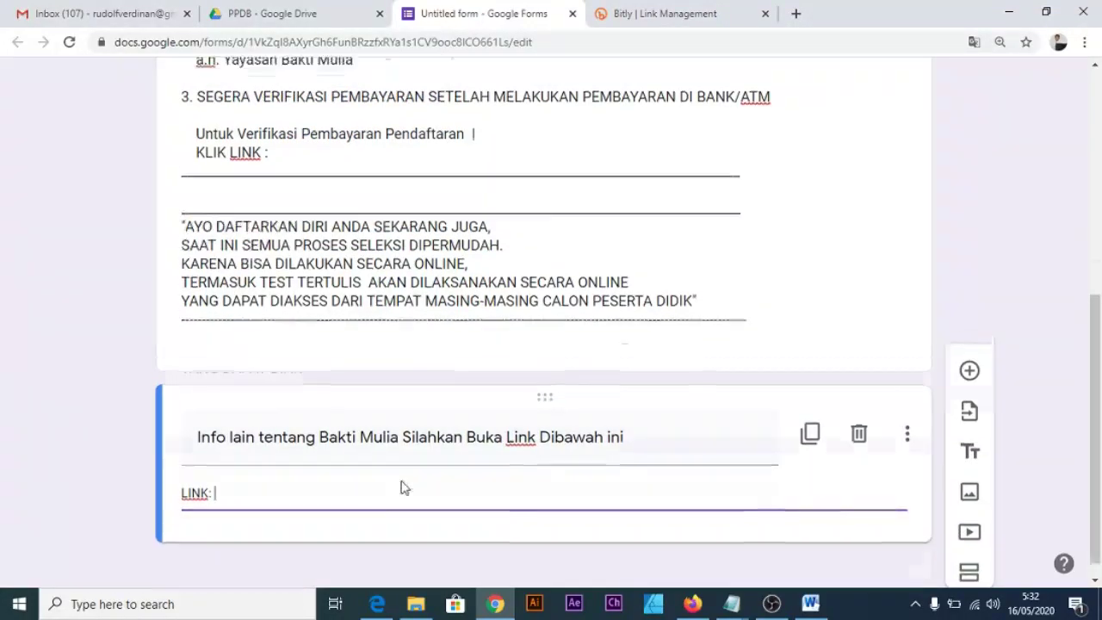
{"action": "scroll", "coordinate": [403, 486], "scroll_direction": "up", "scroll_amount": 2}
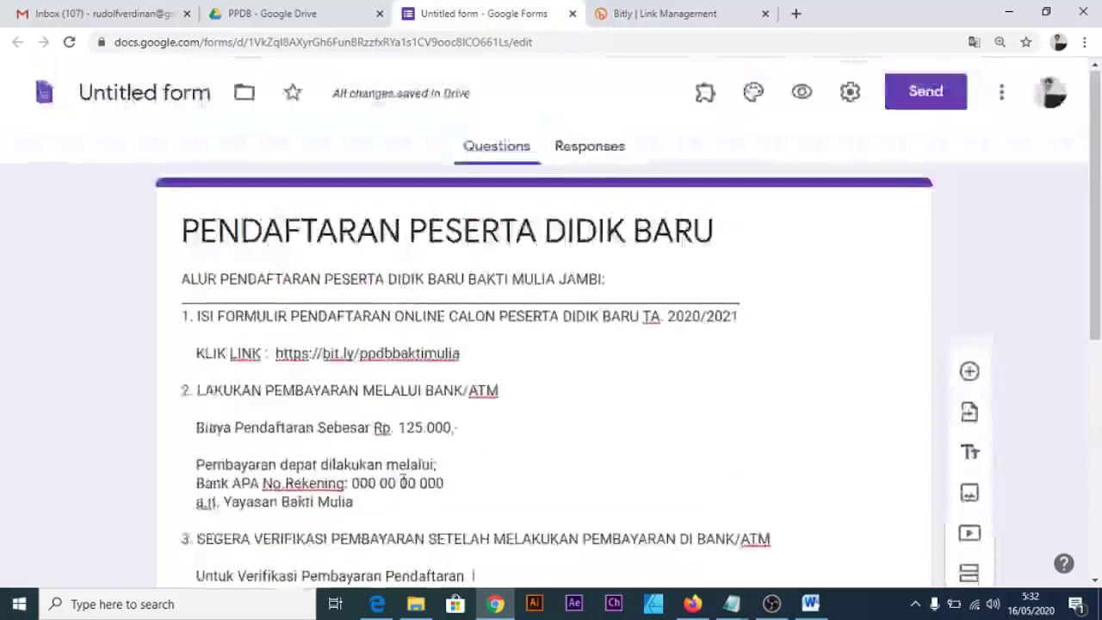
{"action": "scroll", "coordinate": [450, 462], "scroll_direction": "down", "scroll_amount": 5}
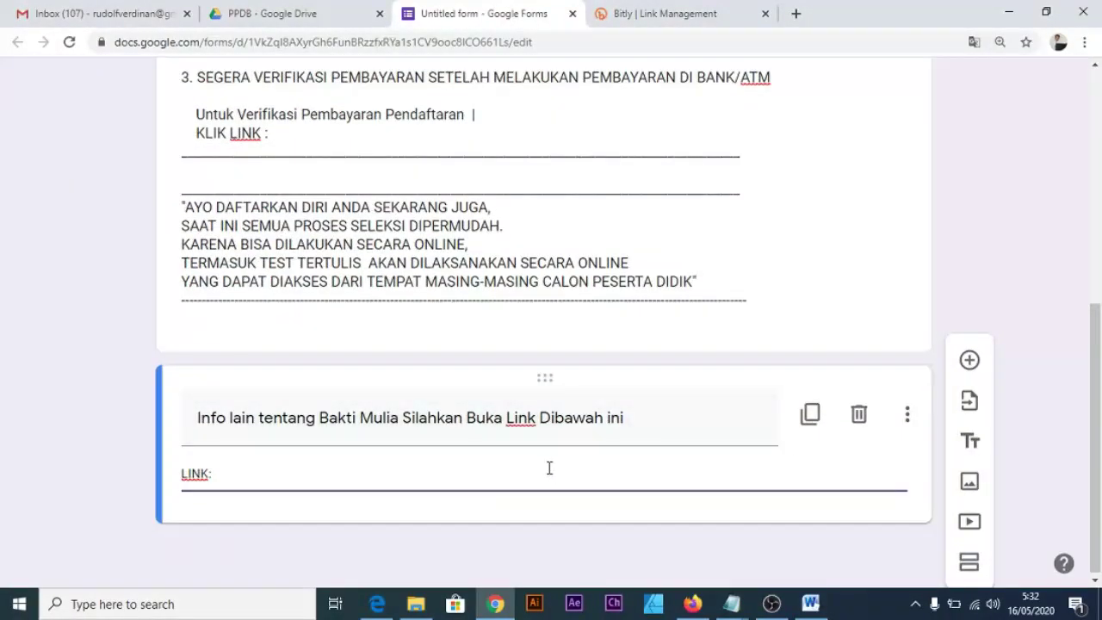
Insert the DAFTAR ONLINE tablet illustration from the mPosts file below the LINK section.
{"action": "left_click", "coordinate": [982, 486]}
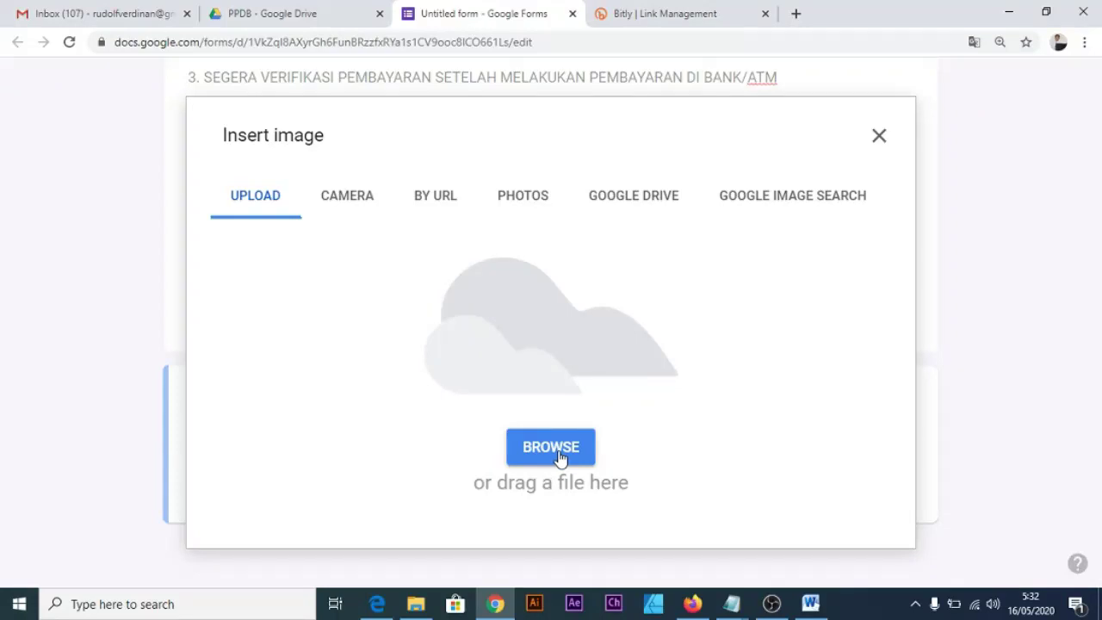
{"action": "left_click", "coordinate": [559, 458]}
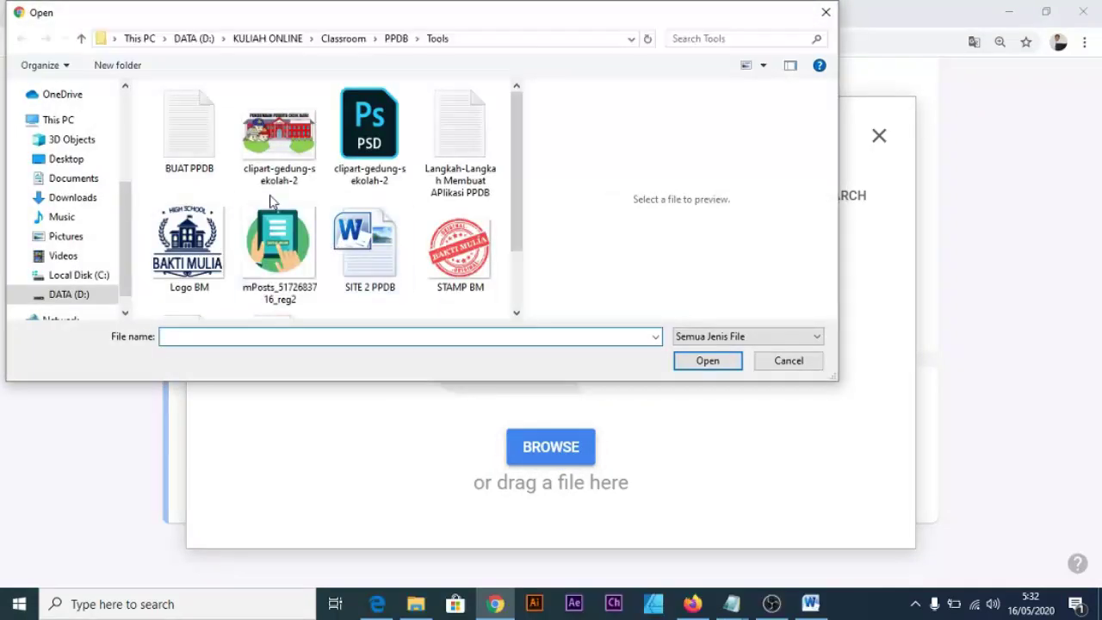
{"action": "double_click", "coordinate": [286, 228]}
{"action": "scroll", "coordinate": [586, 400], "scroll_direction": "down", "scroll_amount": 2}
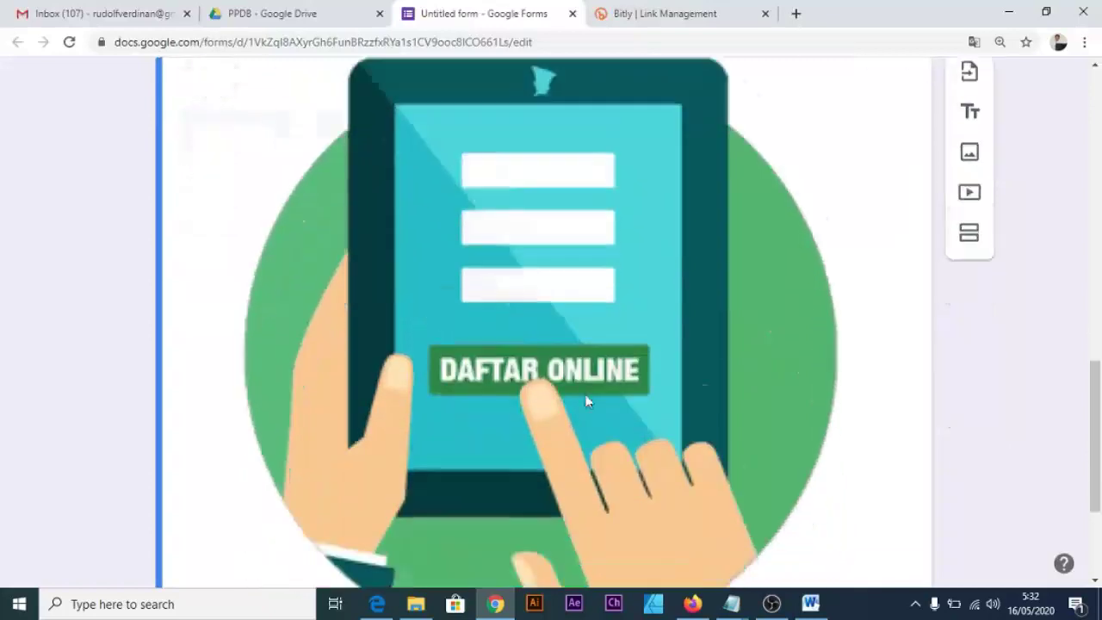
{"action": "scroll", "coordinate": [585, 400], "scroll_direction": "down", "scroll_amount": 3}
{"action": "scroll", "coordinate": [571, 404], "scroll_direction": "up", "scroll_amount": 8}
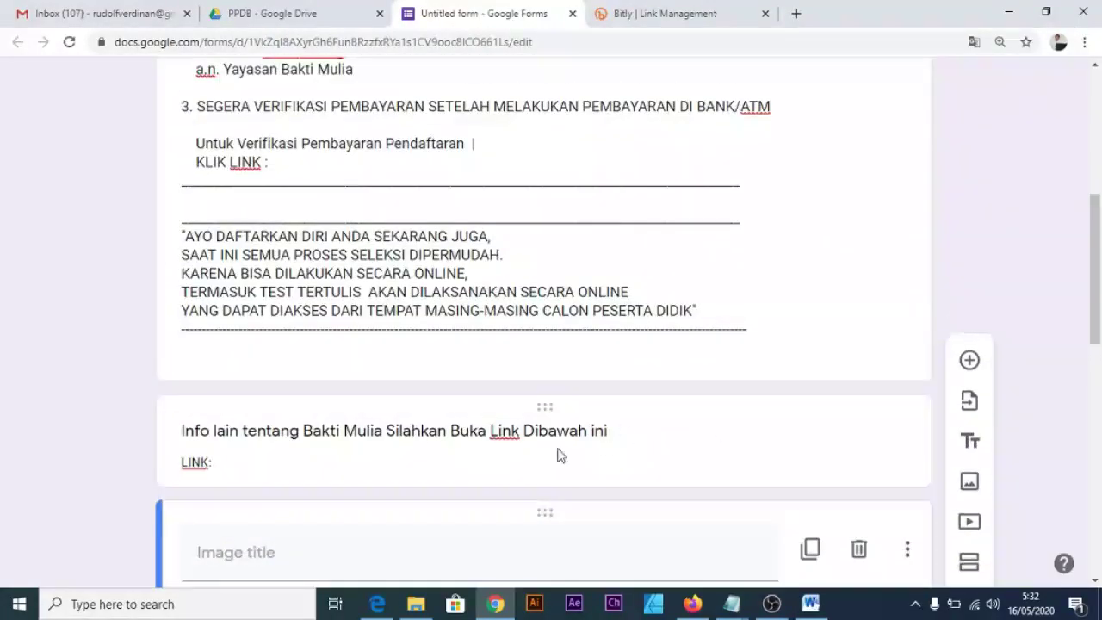
{"action": "left_click", "coordinate": [551, 464]}
{"action": "scroll", "coordinate": [573, 404], "scroll_direction": "up", "scroll_amount": 5}
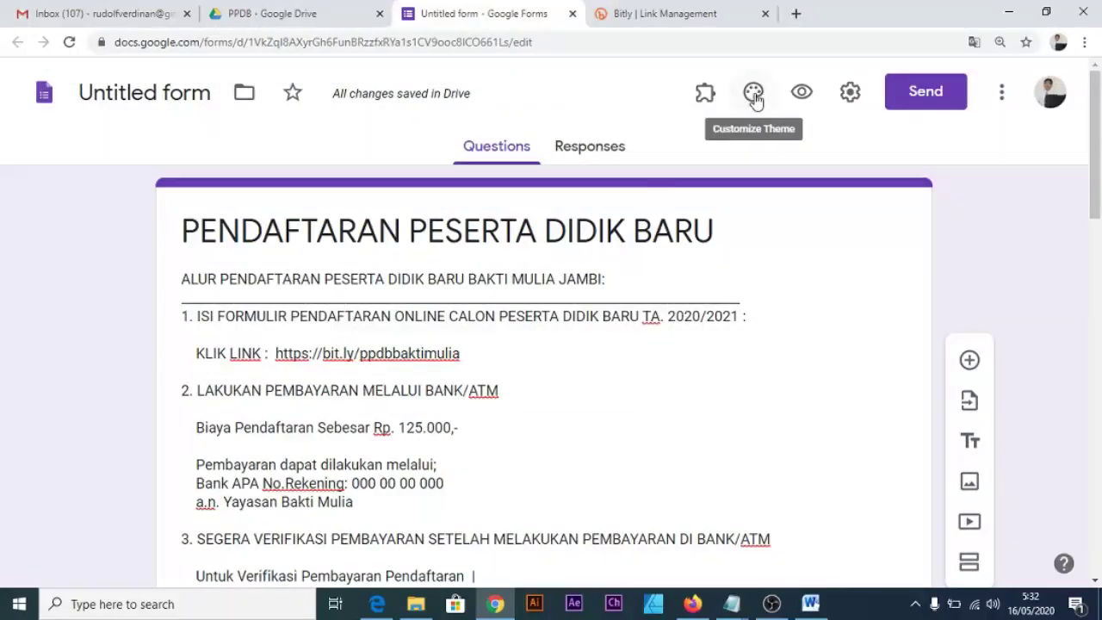
Set a red school building image as the form's header in the theme settings.
{"action": "left_click", "coordinate": [754, 93]}
{"action": "left_click", "coordinate": [863, 289]}
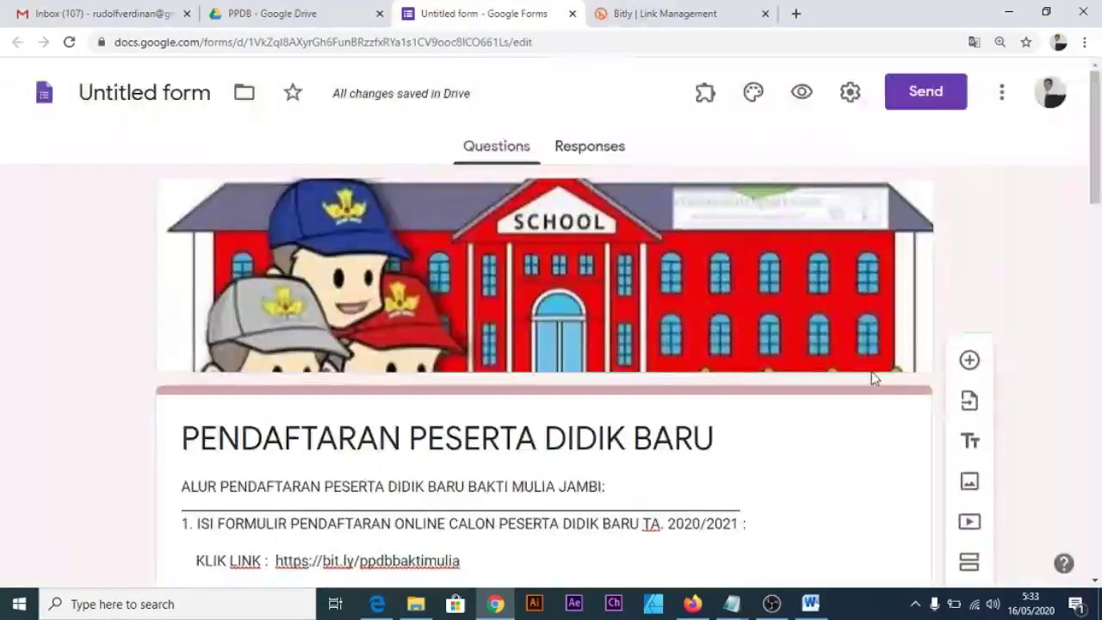
{"action": "scroll", "coordinate": [870, 377], "scroll_direction": "down", "scroll_amount": 4}
{"action": "scroll", "coordinate": [763, 387], "scroll_direction": "up", "scroll_amount": 3}
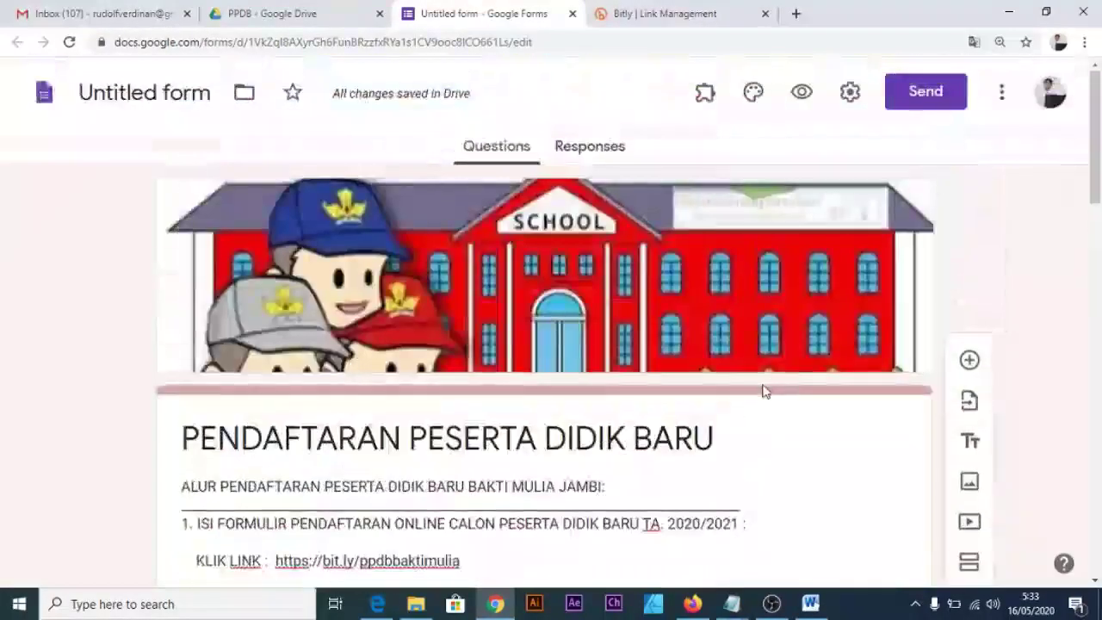
{"action": "scroll", "coordinate": [763, 388], "scroll_direction": "down", "scroll_amount": 10}
{"action": "scroll", "coordinate": [764, 386], "scroll_direction": "up", "scroll_amount": 5}
{"action": "scroll", "coordinate": [764, 386], "scroll_direction": "up", "scroll_amount": 10}
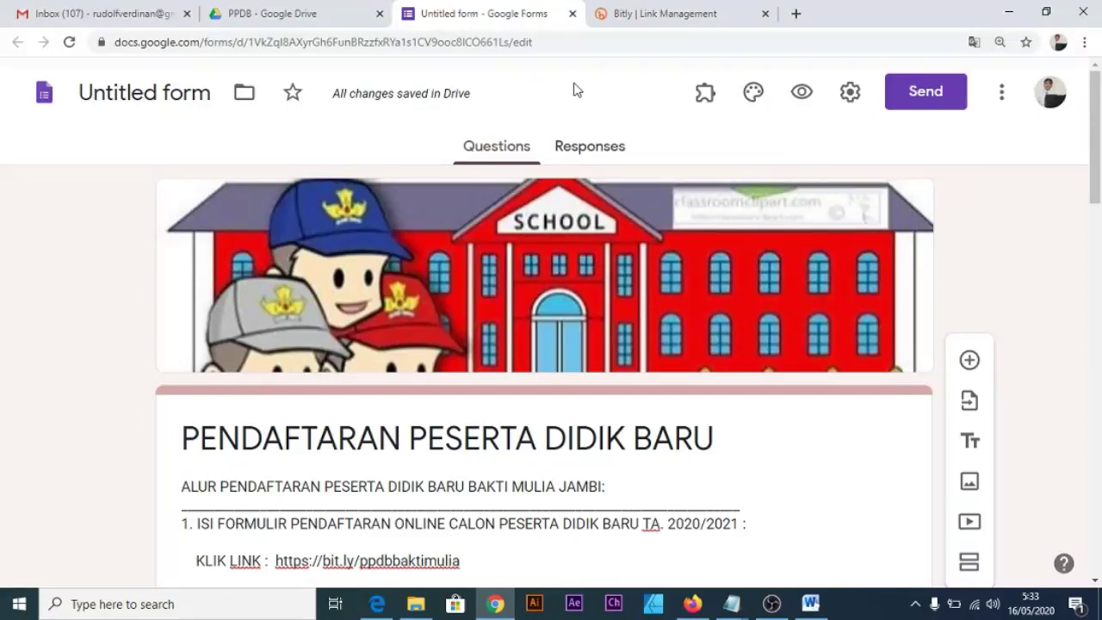
Open the APLIKASI PENERIMAAN PESERTA form from the PPDB Drive folder in a new tab.
{"action": "left_click", "coordinate": [340, 14]}
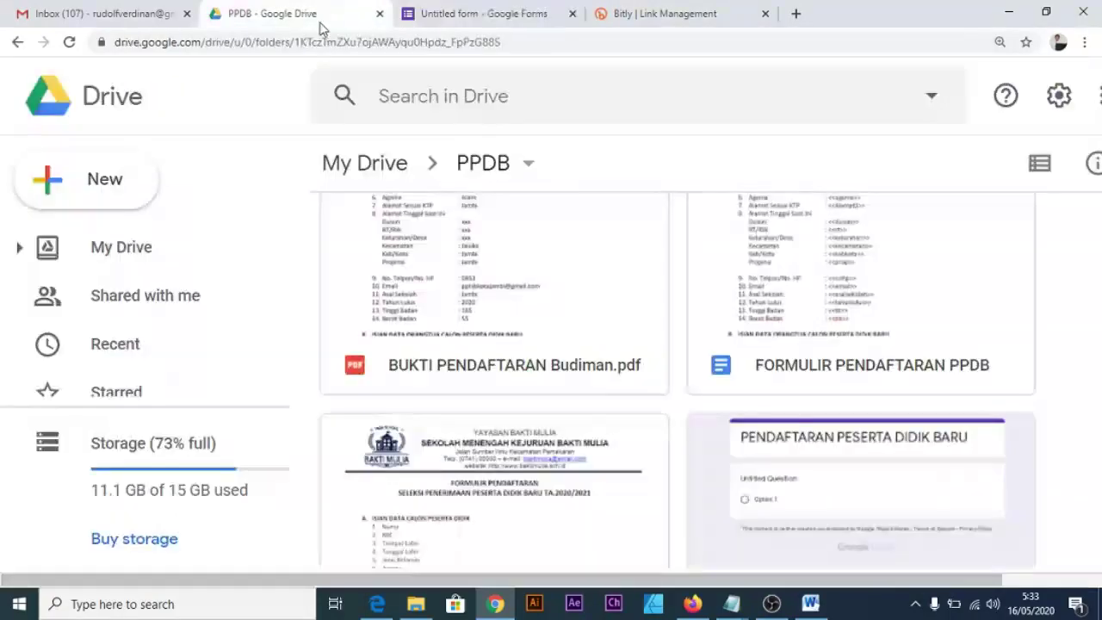
{"action": "scroll", "coordinate": [634, 372], "scroll_direction": "down", "scroll_amount": 4}
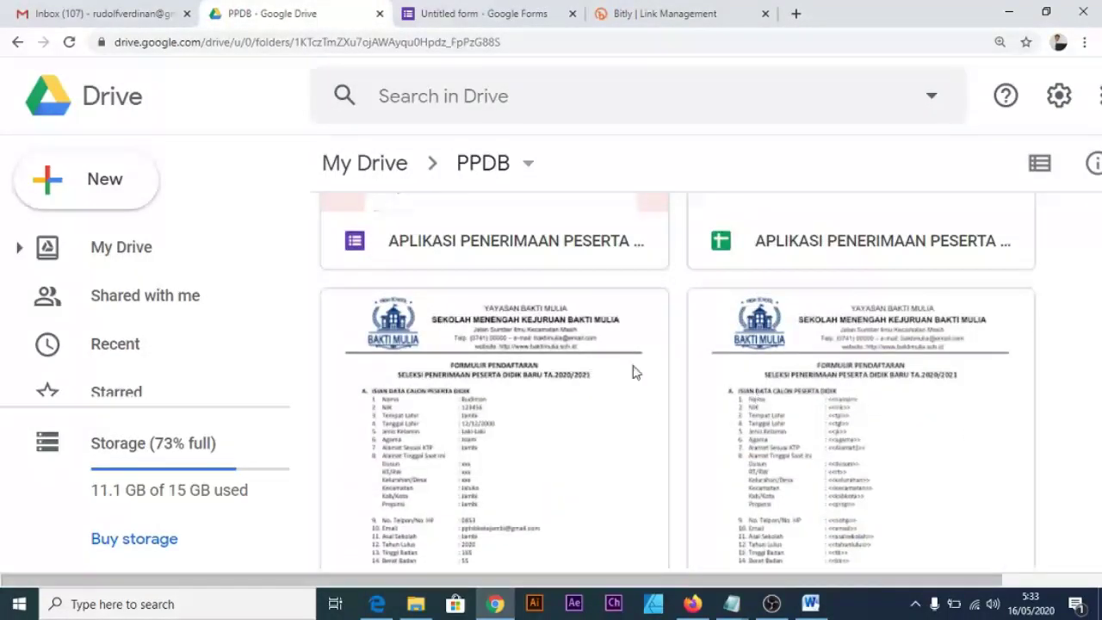
{"action": "scroll", "coordinate": [637, 372], "scroll_direction": "up", "scroll_amount": 5}
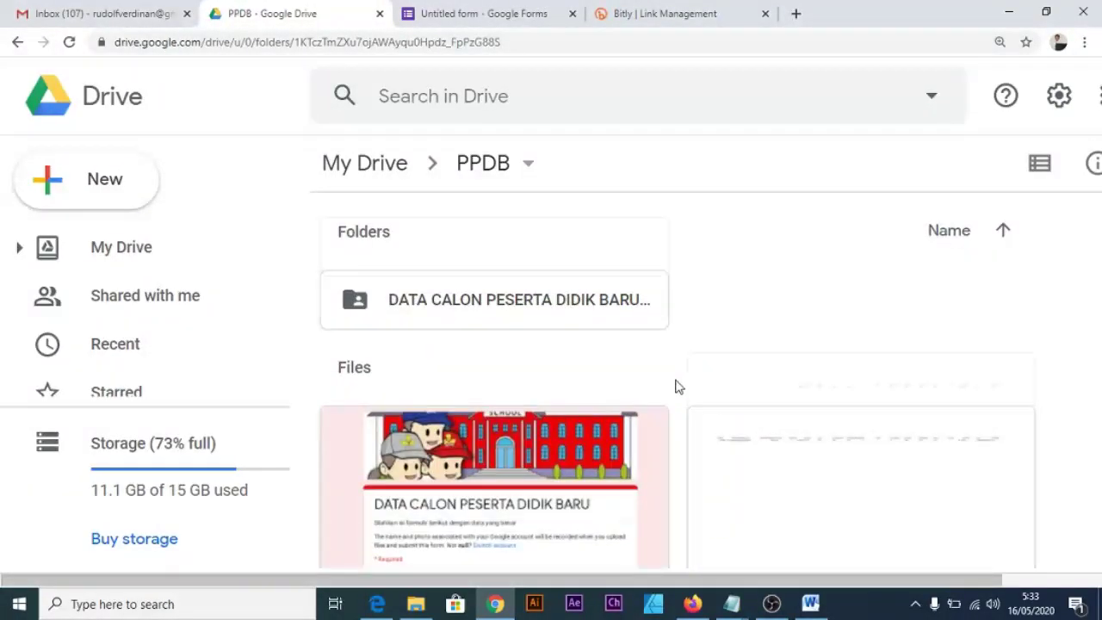
{"action": "scroll", "coordinate": [676, 387], "scroll_direction": "down", "scroll_amount": 5}
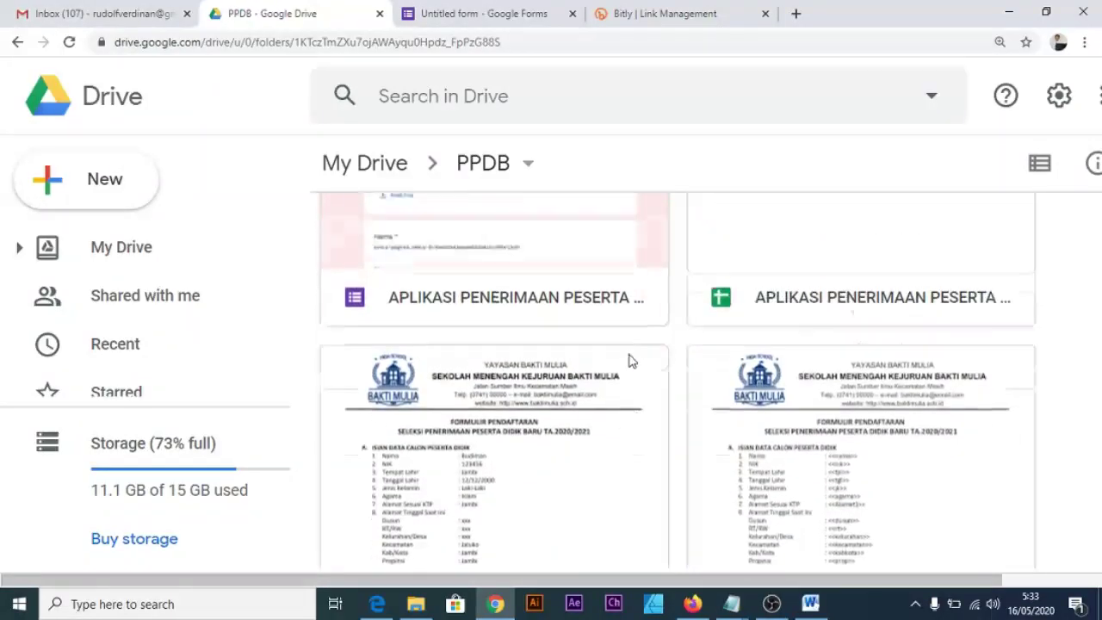
{"action": "scroll", "coordinate": [603, 371], "scroll_direction": "up", "scroll_amount": 4}
{"action": "double_click", "coordinate": [586, 371]}
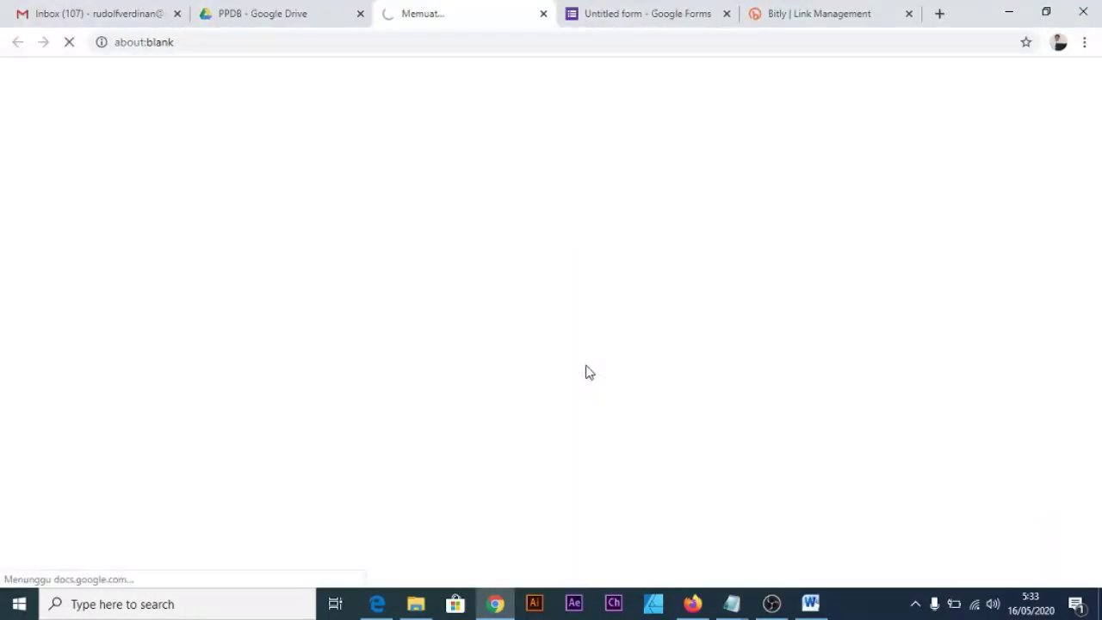
{"action": "scroll", "coordinate": [520, 374], "scroll_direction": "down", "scroll_amount": 6}
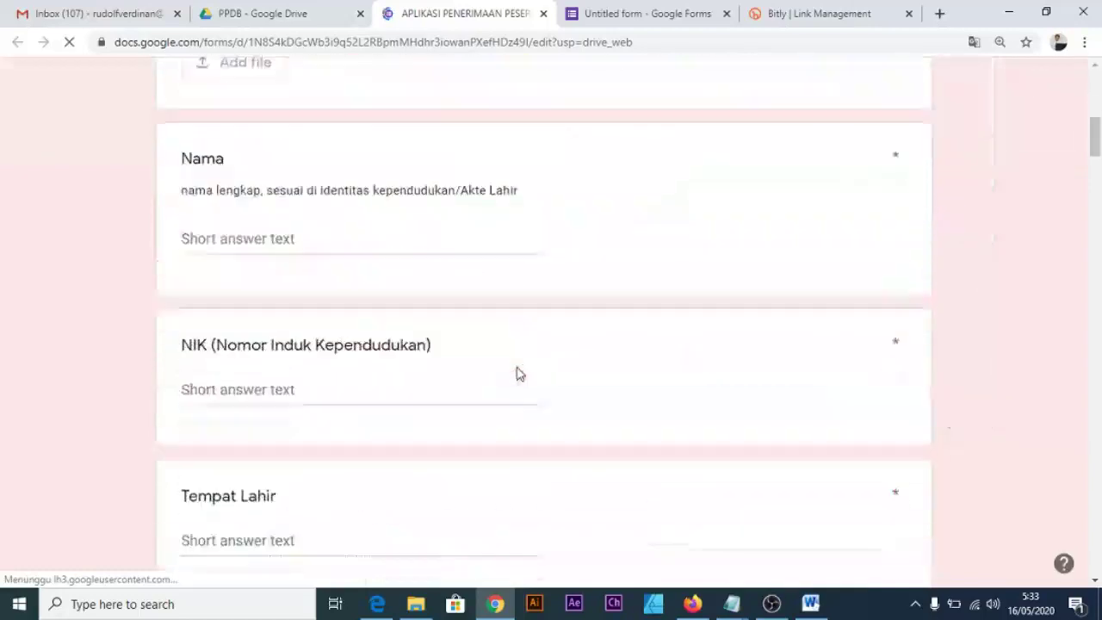
{"action": "scroll", "coordinate": [517, 374], "scroll_direction": "down", "scroll_amount": 5}
{"action": "scroll", "coordinate": [517, 374], "scroll_direction": "up", "scroll_amount": 15}
Rename the untitled form to 'Aplikasi PPDB BM'.
{"action": "left_click", "coordinate": [652, 17]}
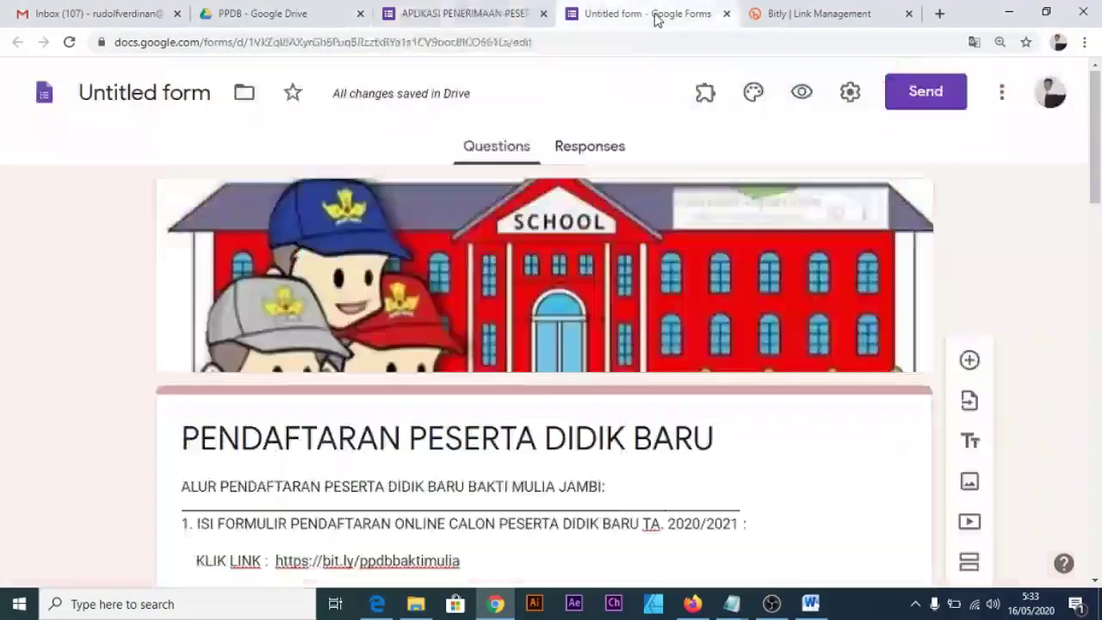
{"action": "left_click", "coordinate": [203, 97]}
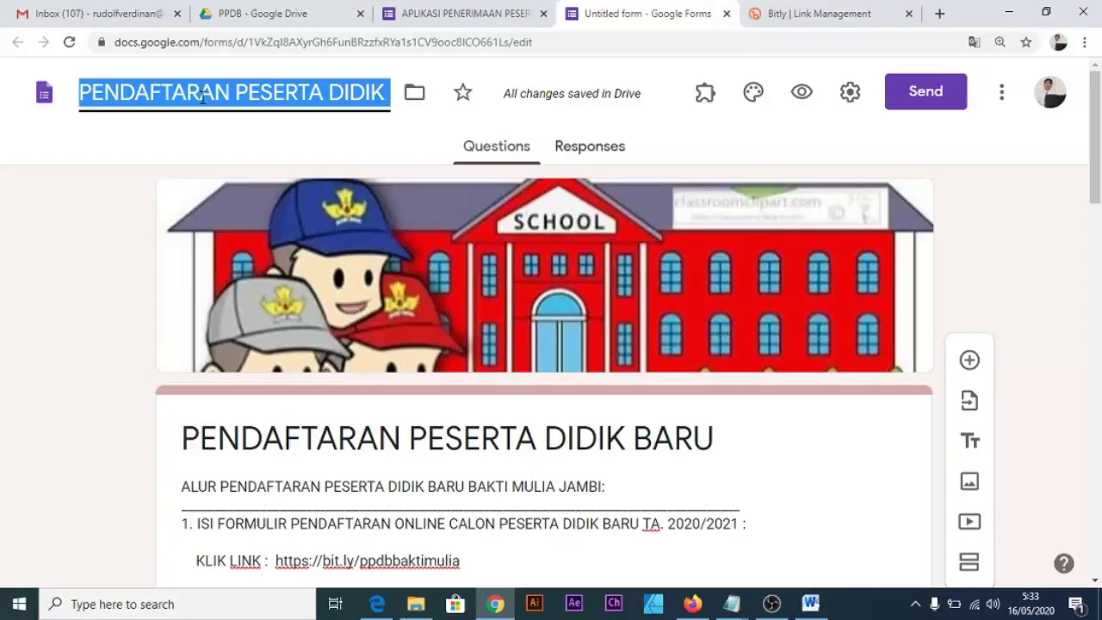
{"action": "type", "text": "A"}
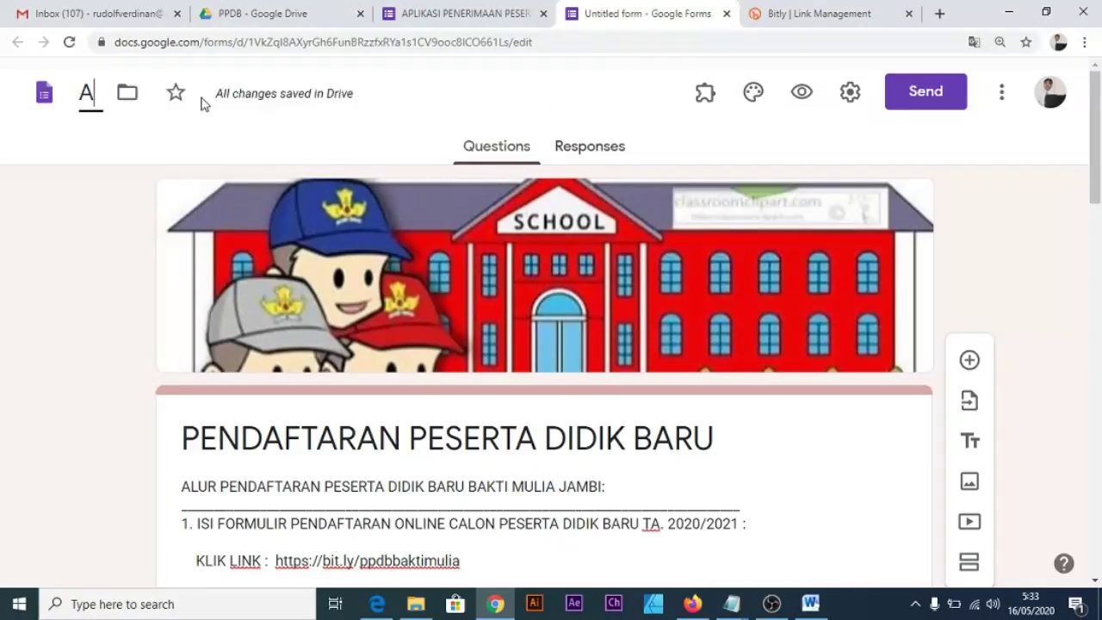
{"action": "type", "text": "p"}
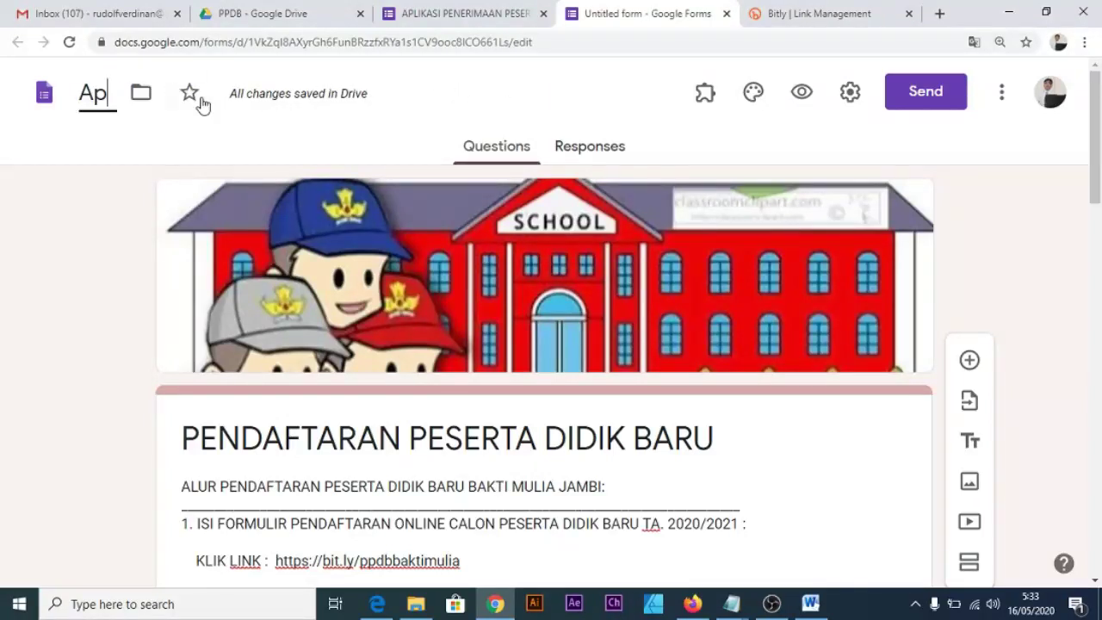
{"action": "type", "text": "likasi PPD"}
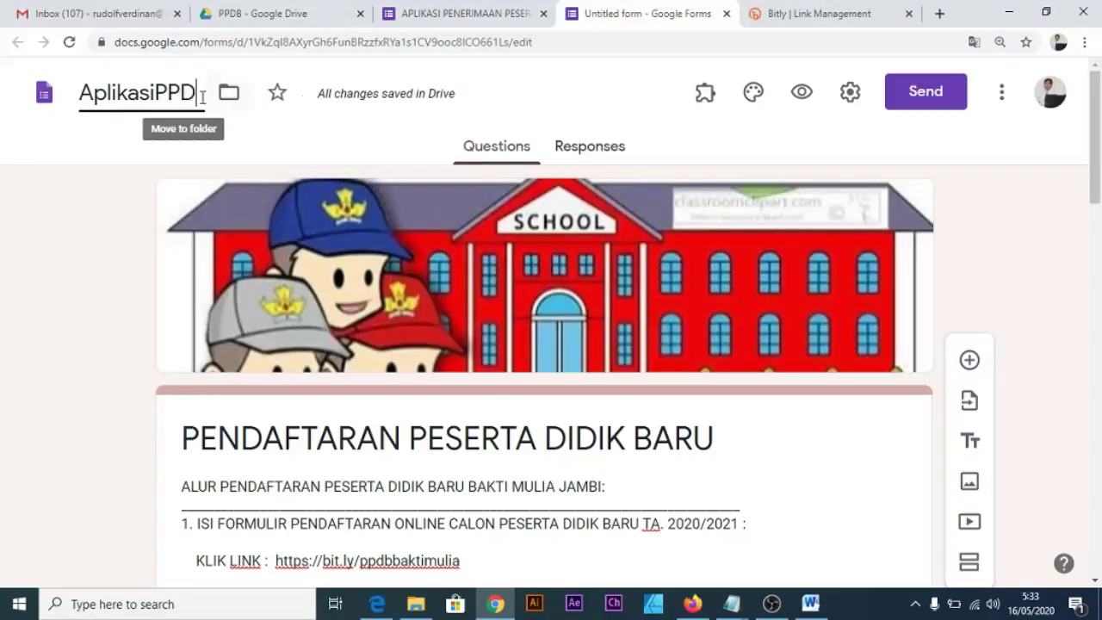
{"action": "key", "text": "BackSpace"}
{"action": "key", "text": "BackSpace"}
{"action": "key", "text": "BackSpace"}
{"action": "type", "text": "PPDB Bakti"}
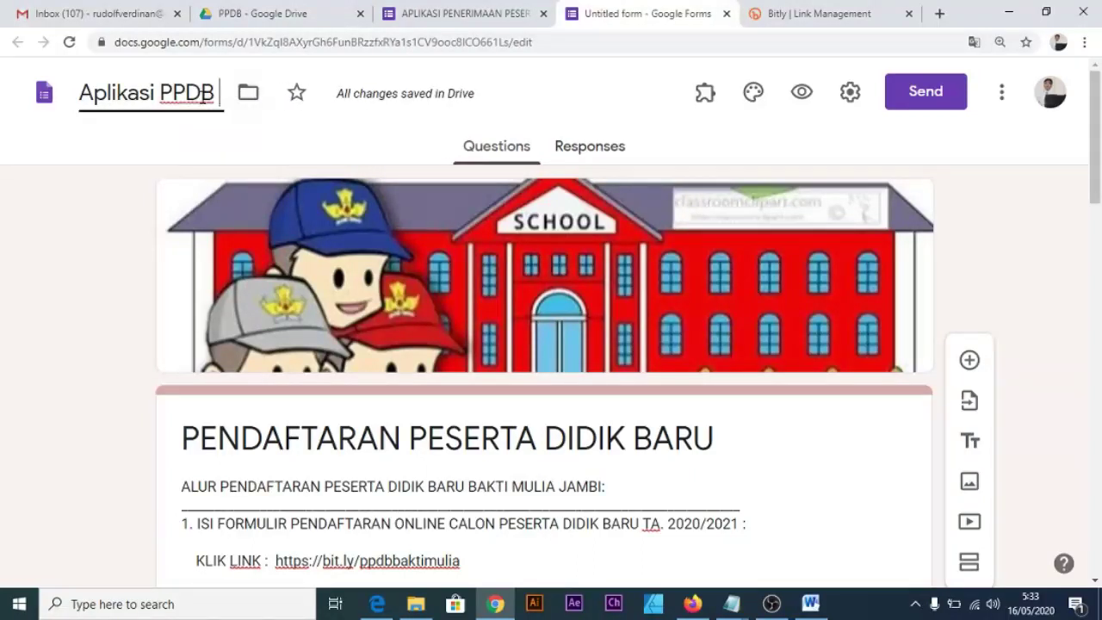
{"action": "key", "text": "BackSpace"}
{"action": "key", "text": "BackSpace"}
{"action": "key", "text": "BackSpace"}
{"action": "key", "text": "BackSpace"}
{"action": "type", "text": "M"}
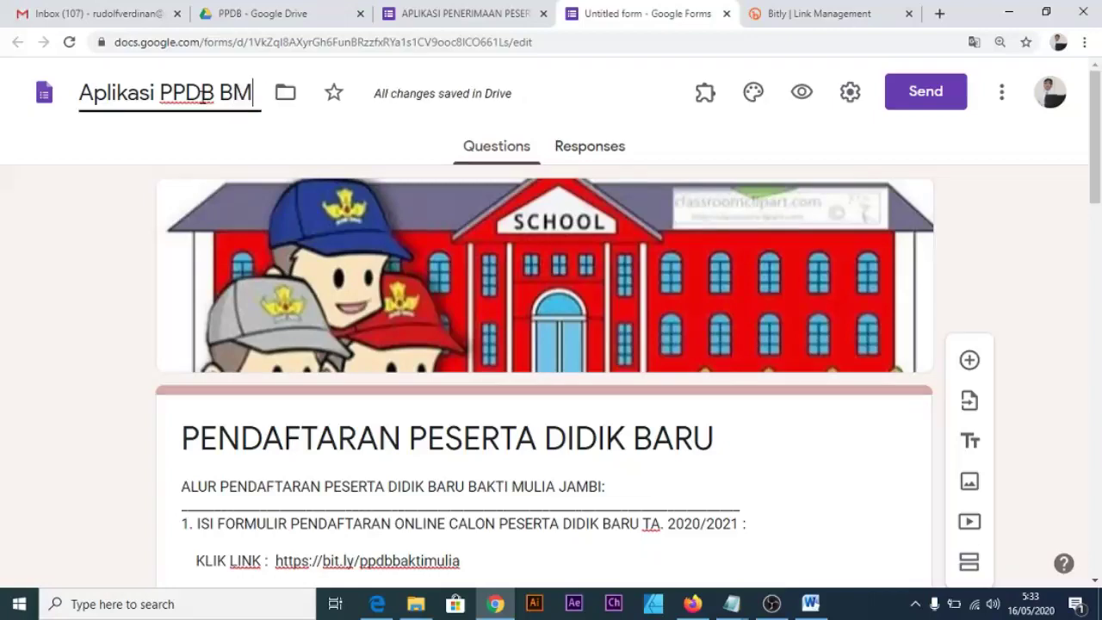
{"action": "left_click", "coordinate": [1011, 207]}
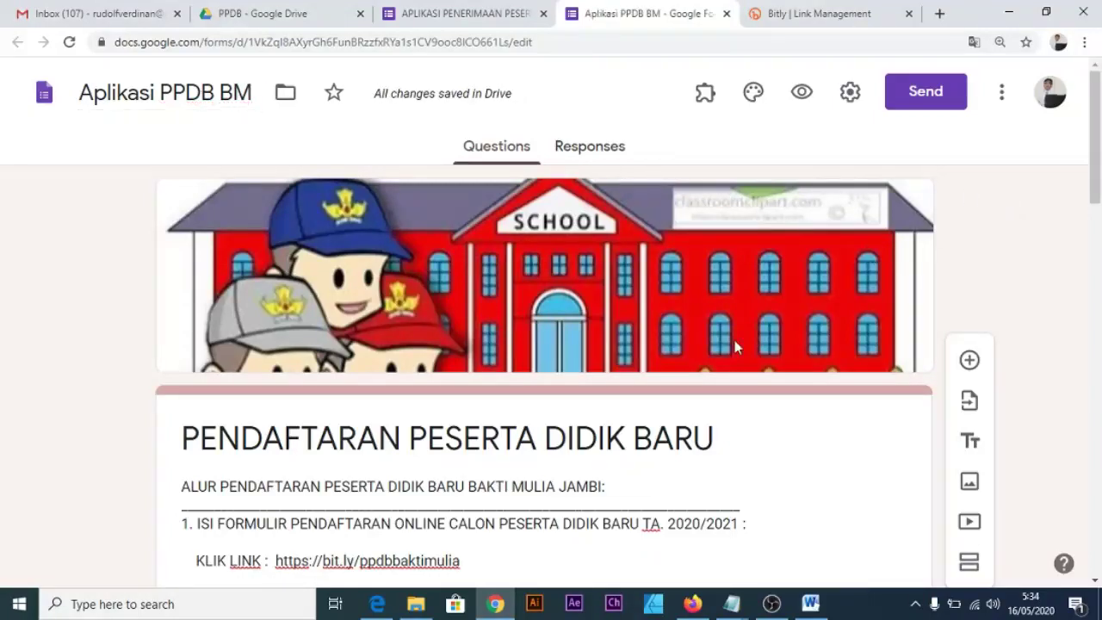
{"action": "scroll", "coordinate": [560, 441], "scroll_direction": "down", "scroll_amount": 4}
{"action": "scroll", "coordinate": [560, 441], "scroll_direction": "down", "scroll_amount": 9}
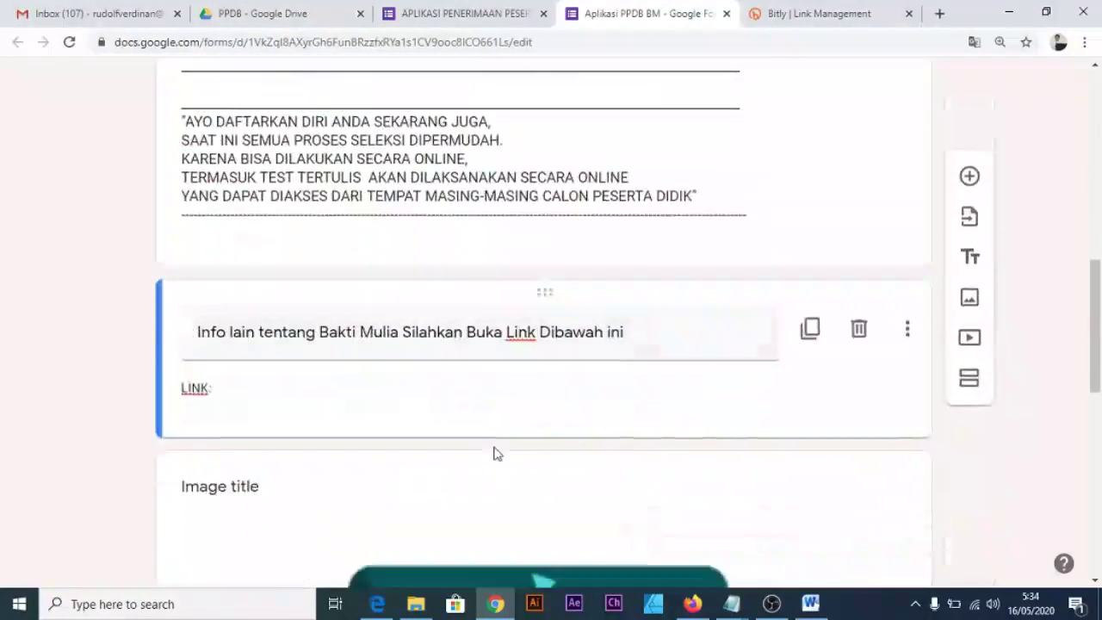
{"action": "scroll", "coordinate": [473, 458], "scroll_direction": "down", "scroll_amount": 3}
{"action": "scroll", "coordinate": [532, 423], "scroll_direction": "up", "scroll_amount": 15}
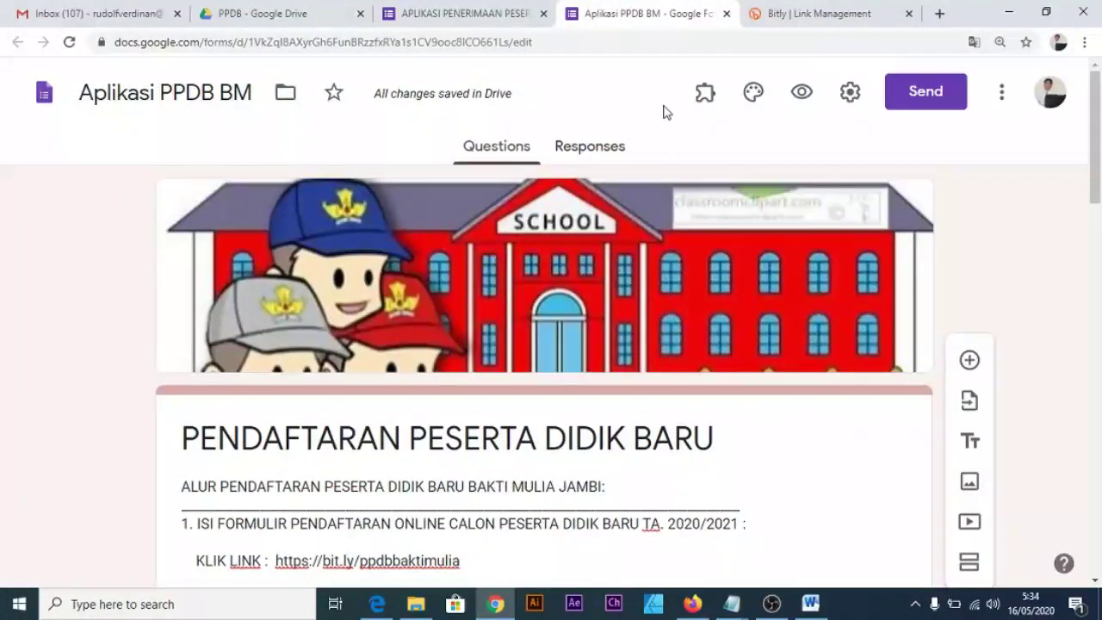
Check the other registration form's share link in its Send dialog.
{"action": "left_click", "coordinate": [476, 14]}
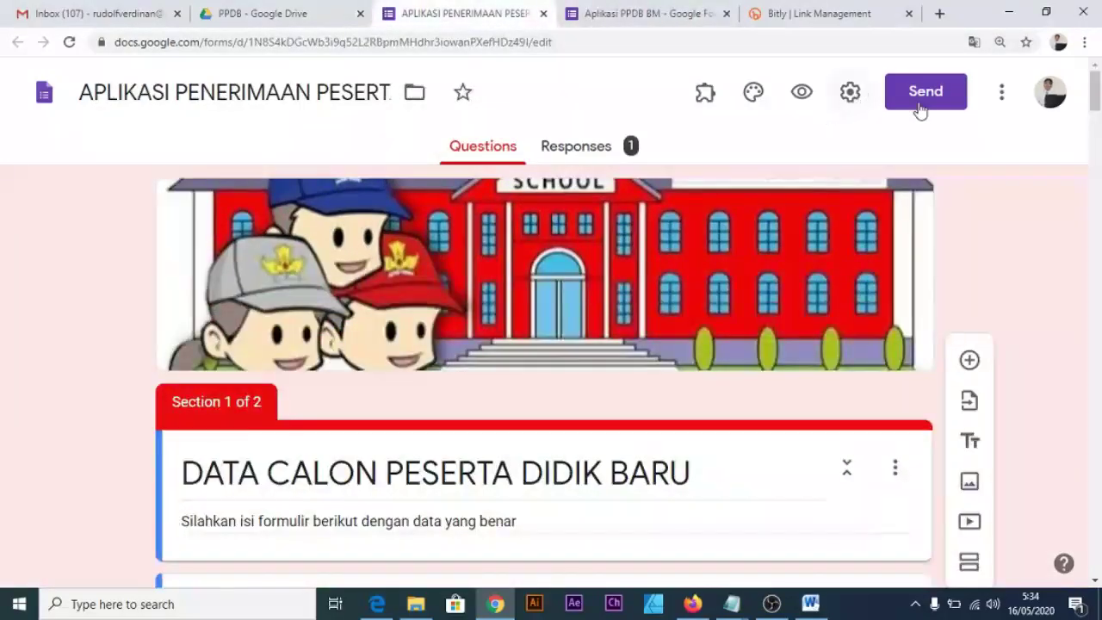
{"action": "left_click", "coordinate": [921, 105]}
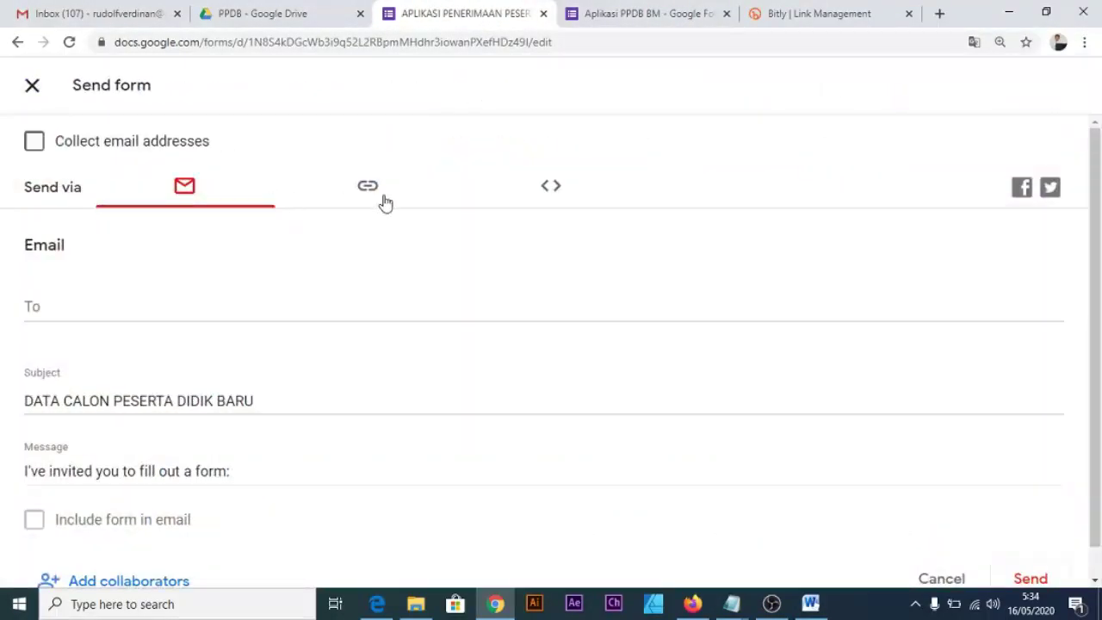
{"action": "left_click", "coordinate": [379, 199]}
{"action": "left_click", "coordinate": [88, 318]}
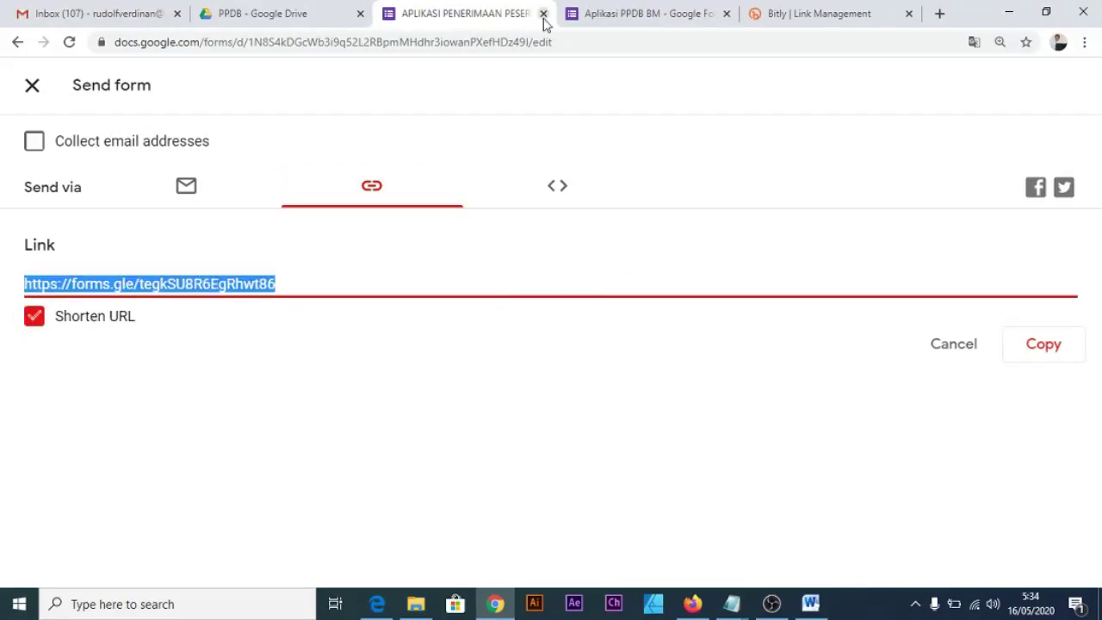
Copy the full-length share link of the Aplikasi PPDB BM form.
{"action": "left_click", "coordinate": [622, 16]}
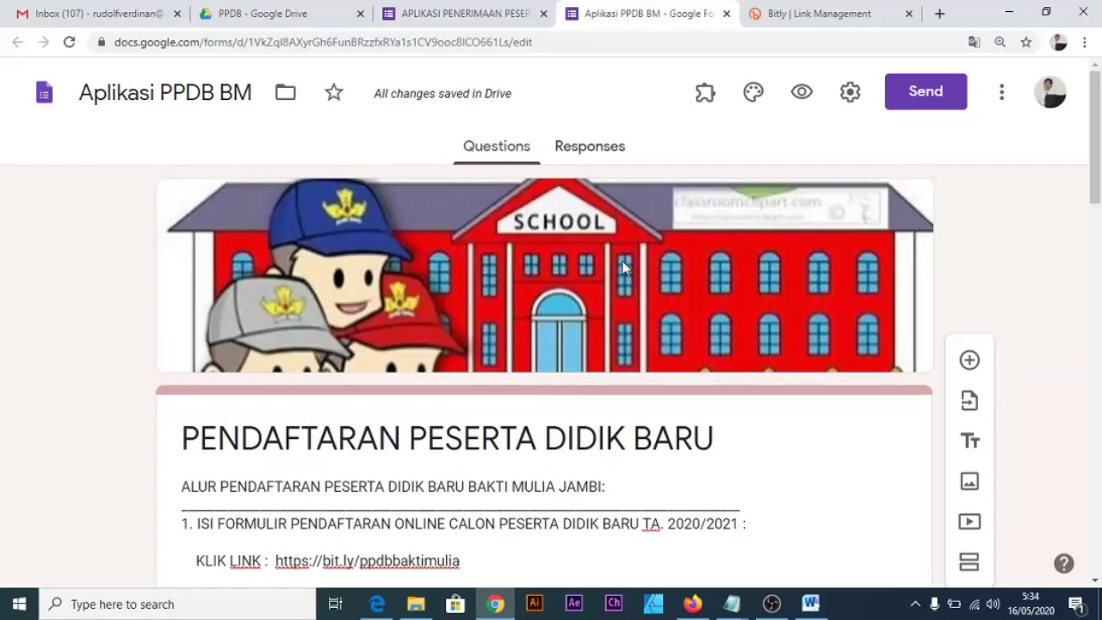
{"action": "left_click", "coordinate": [917, 105]}
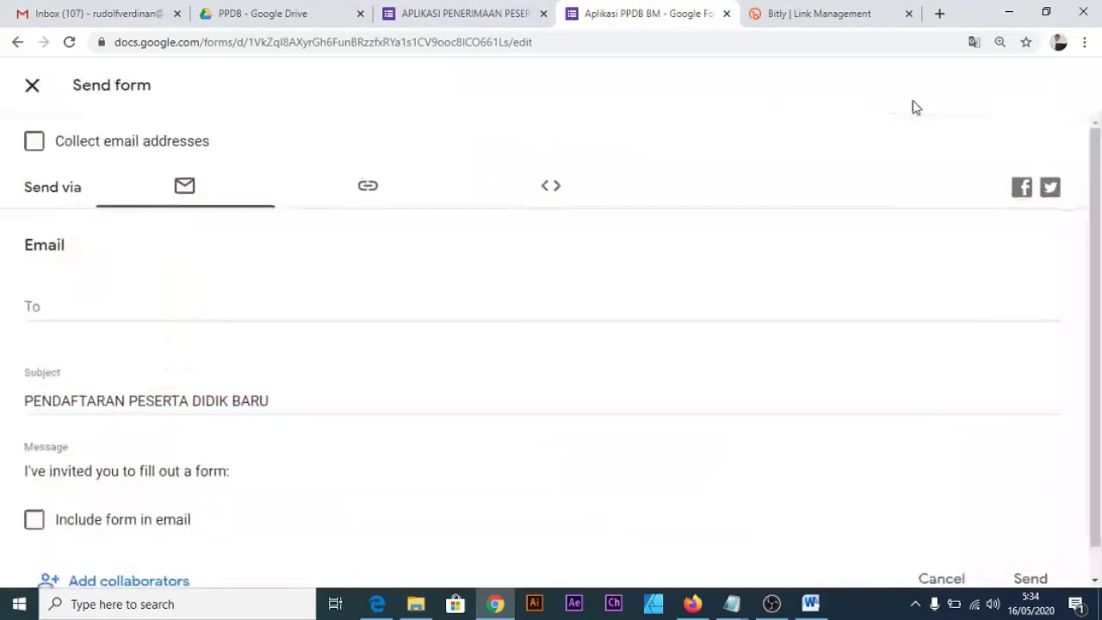
{"action": "left_click", "coordinate": [370, 187]}
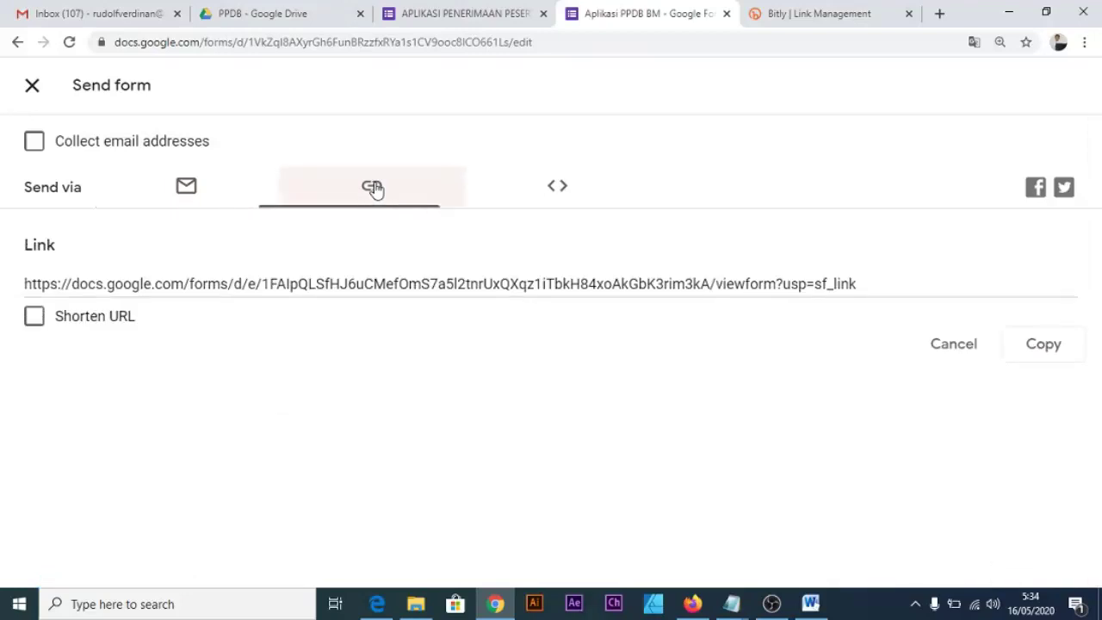
{"action": "left_click", "coordinate": [911, 291]}
{"action": "right_click", "coordinate": [781, 294]}
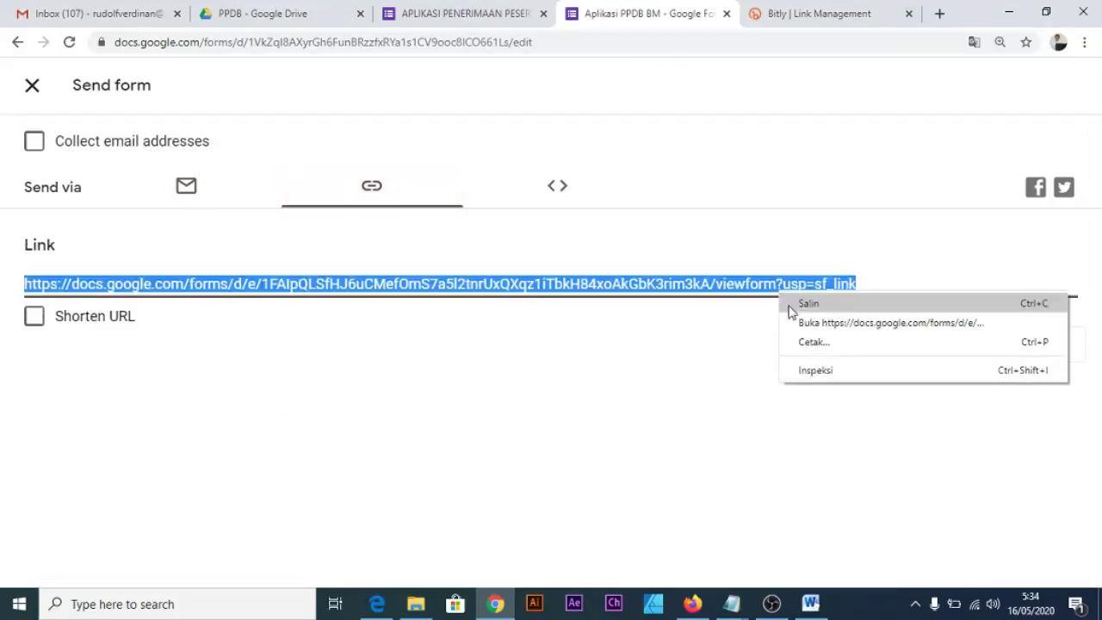
{"action": "left_click", "coordinate": [790, 306]}
Create a new Bitly short link from the pasted form URL.
{"action": "left_click", "coordinate": [825, 15]}
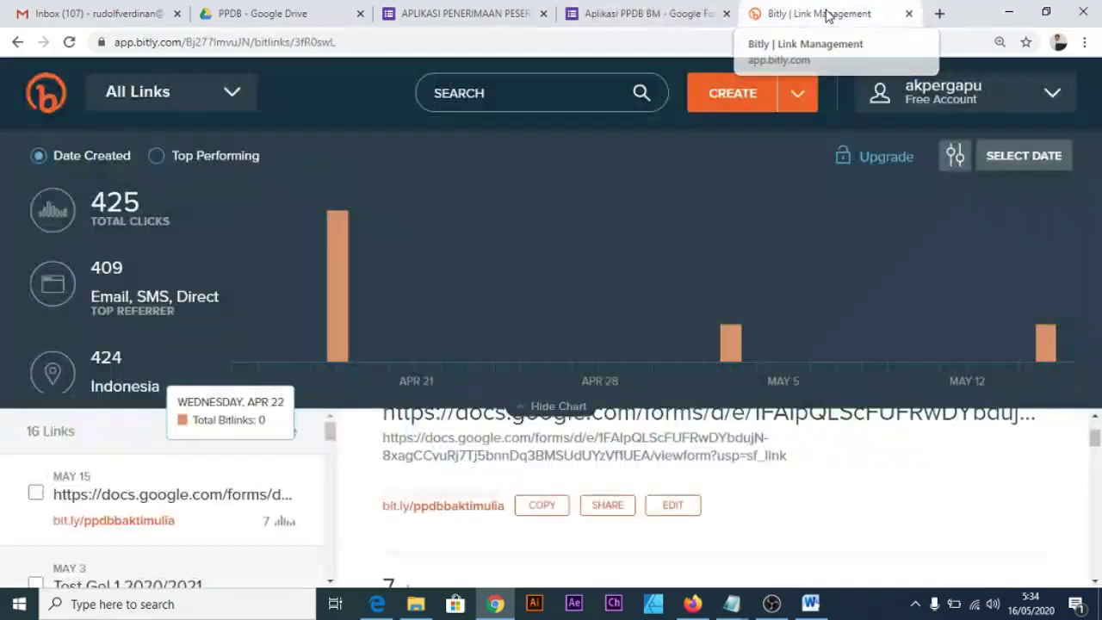
{"action": "left_click", "coordinate": [722, 94]}
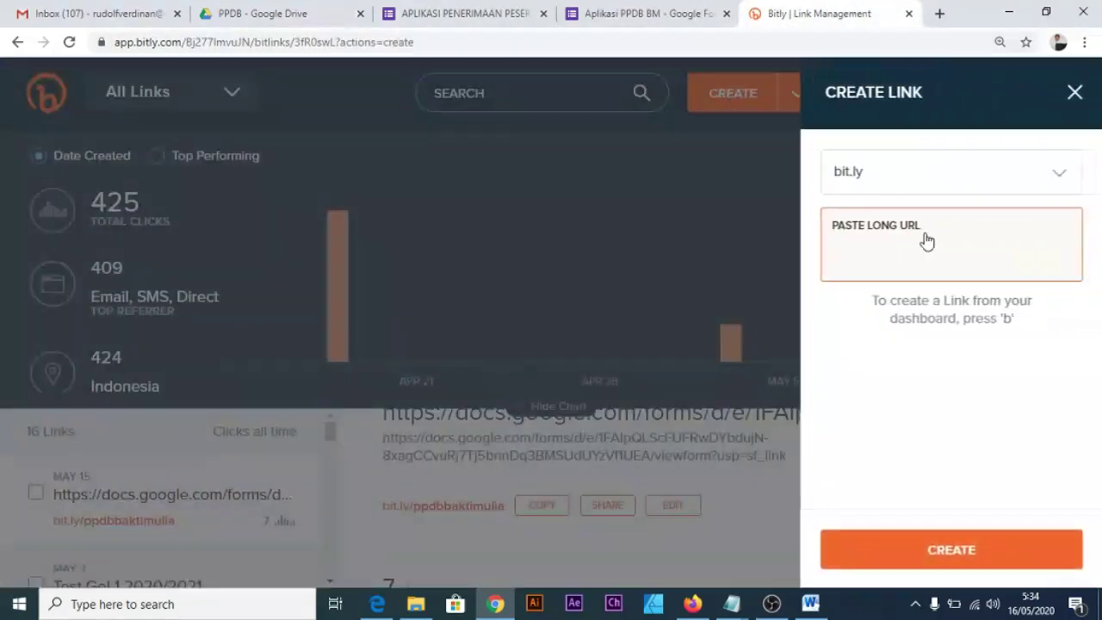
{"action": "key", "text": "ctrl+v"}
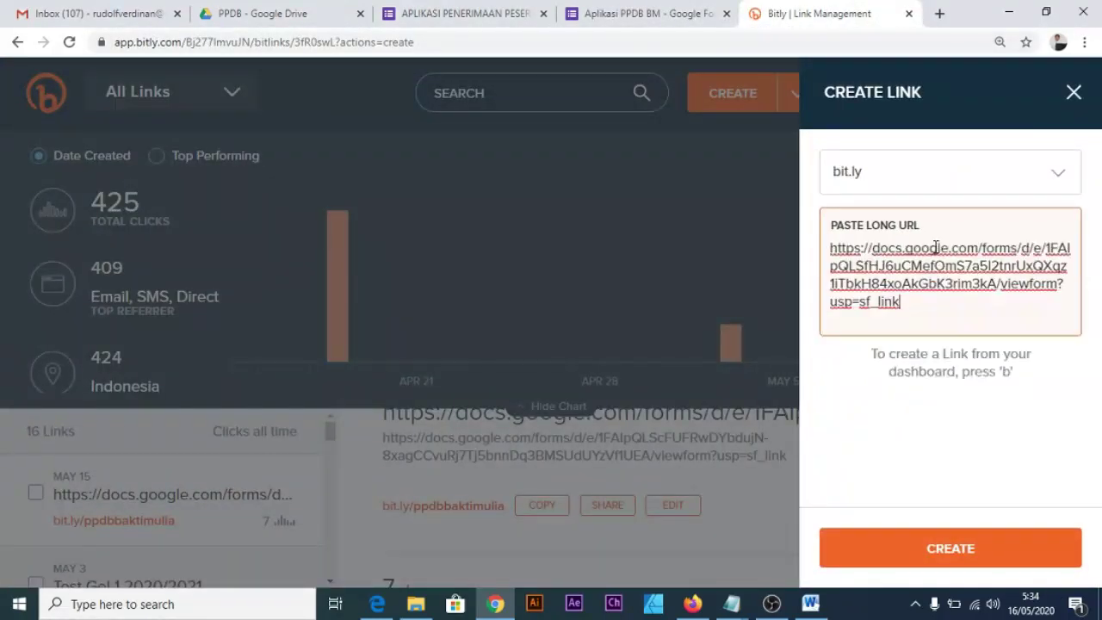
{"action": "key", "text": "Return"}
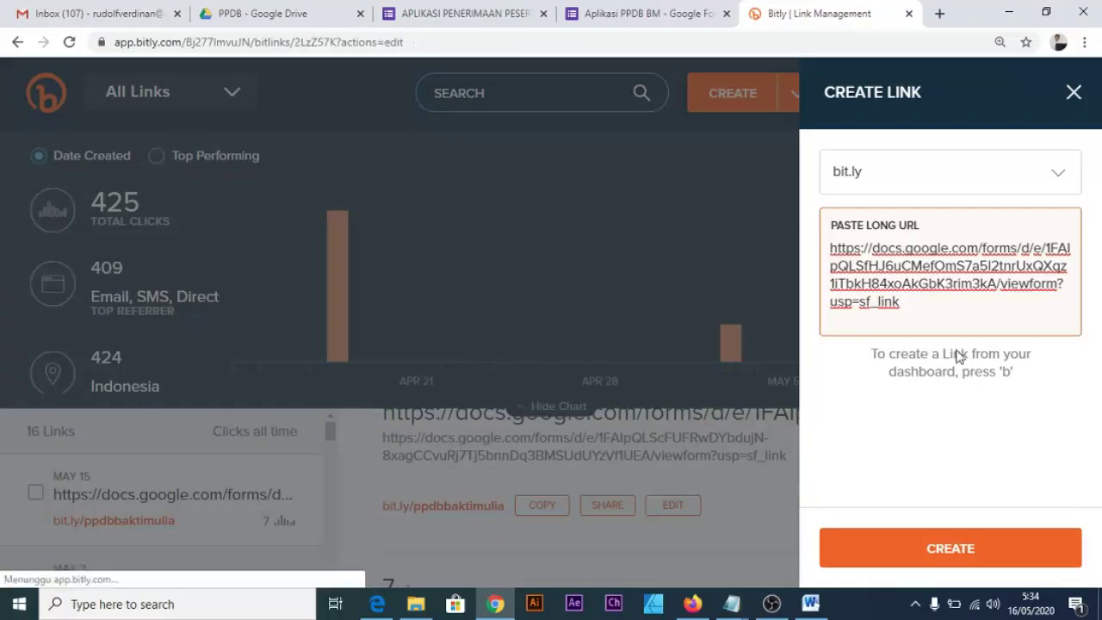
Change the short link's back-half to PPDBBAKTIMULIA2020 and save it.
{"action": "left_click_drag", "start_coordinate": [958, 355], "coordinate": [831, 354]}
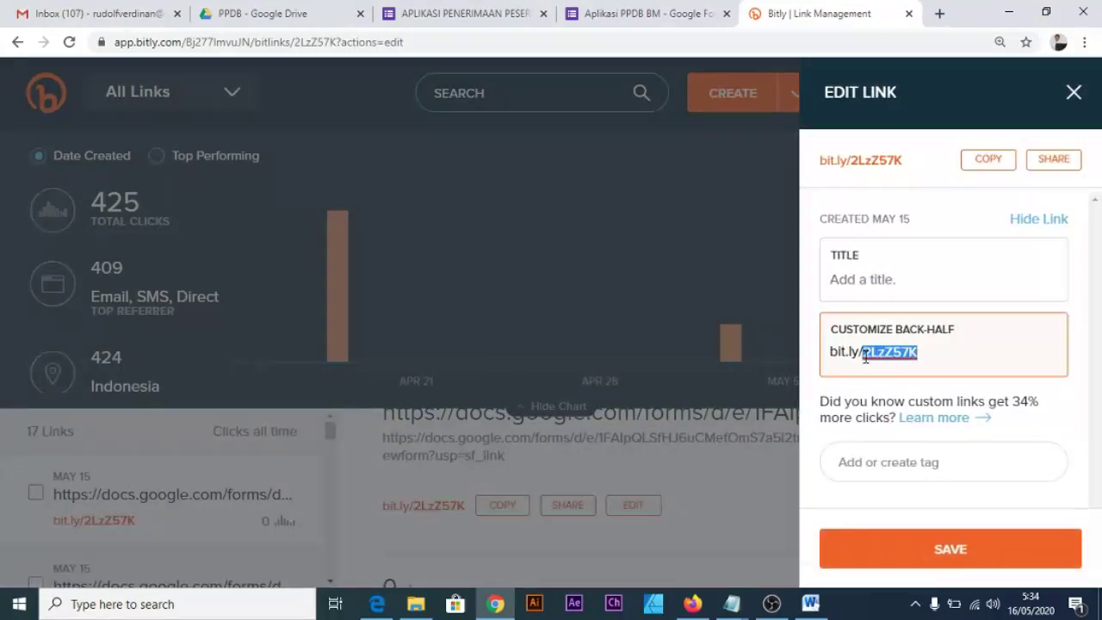
{"action": "type", "text": "PPDB"}
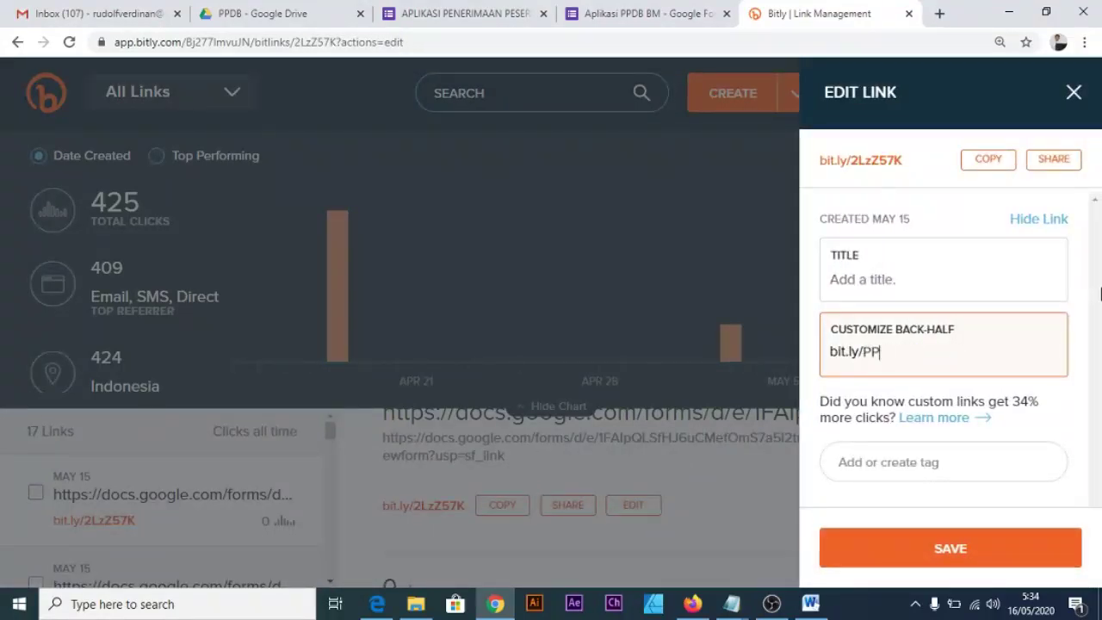
{"action": "type", "text": "B"}
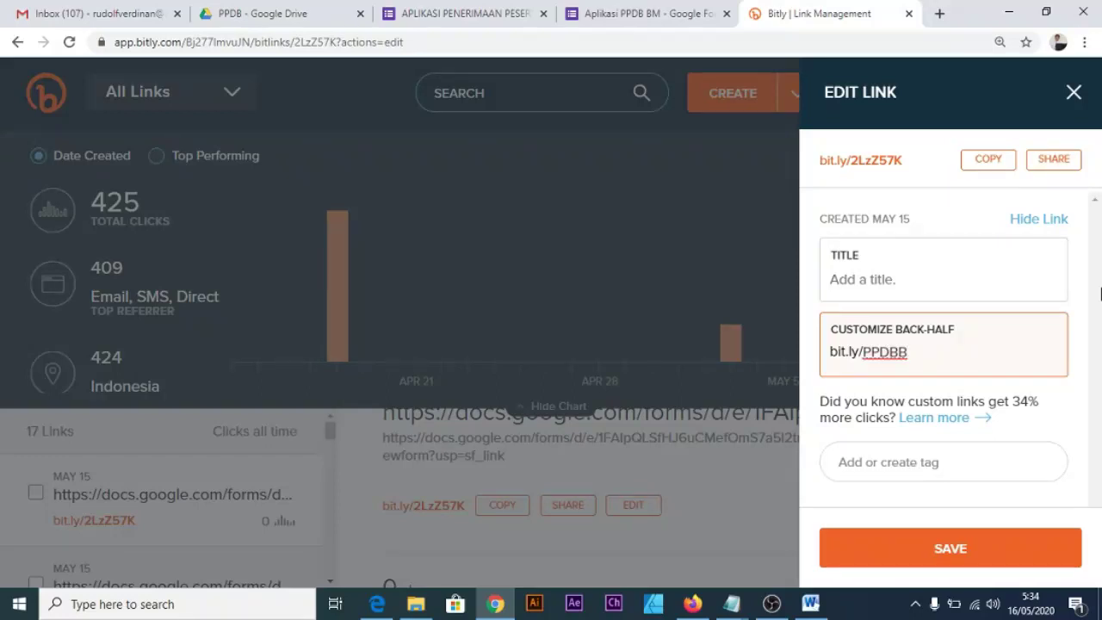
{"action": "type", "text": "ppdb"}
{"action": "key", "text": "BackSpace"}
{"action": "key", "text": "BackSpace"}
{"action": "key", "text": "BackSpace"}
{"action": "key", "text": "BackSpace"}
{"action": "type", "text": "PP"}
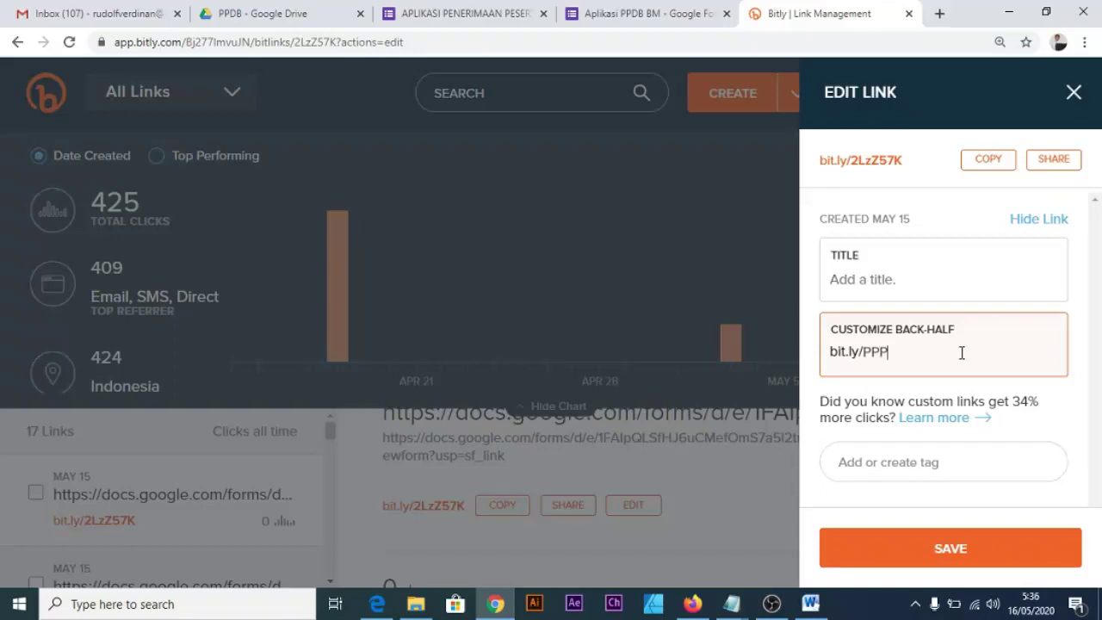
{"action": "key", "text": "BackSpace"}
{"action": "type", "text": "DBBAKTIMULIA"}
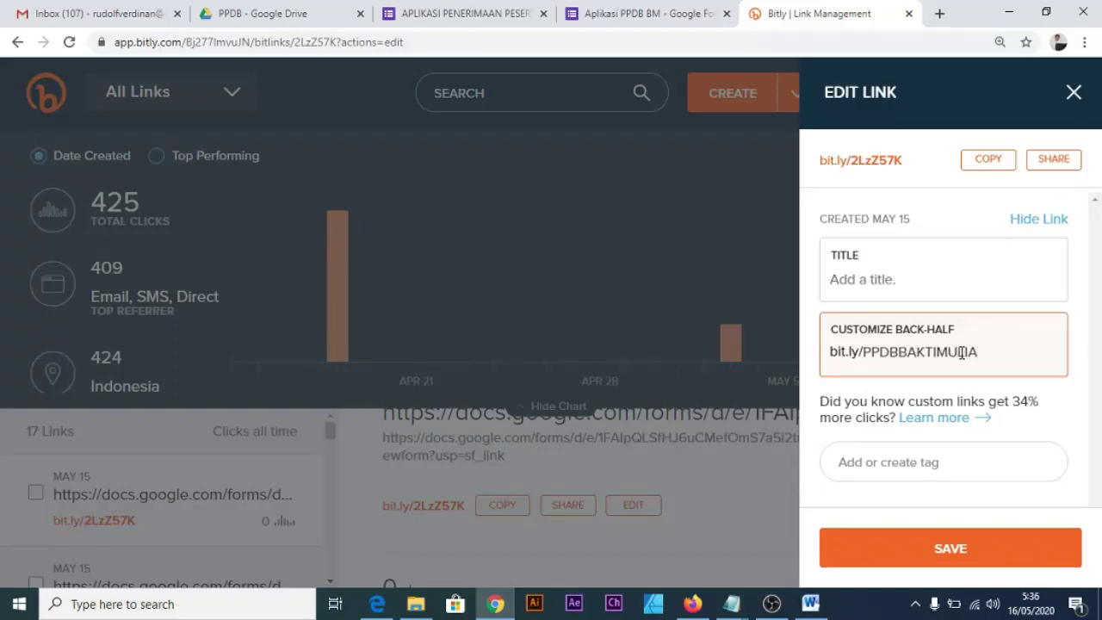
{"action": "type", "text": "2020"}
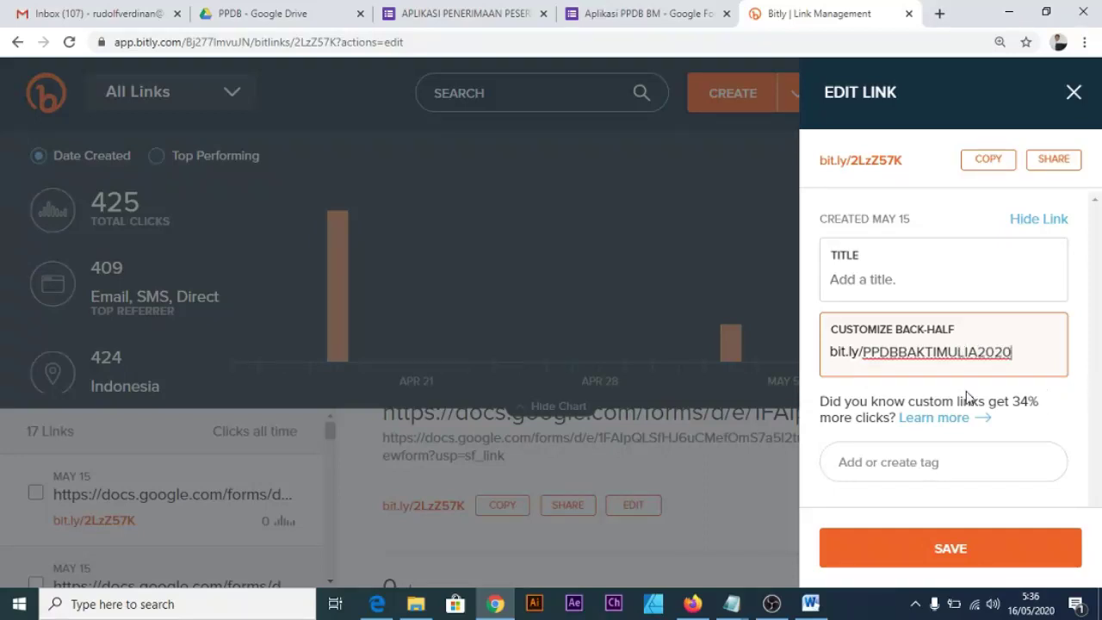
{"action": "left_click", "coordinate": [981, 546]}
Copy the new back-half and close the Google Forms send-link tab.
{"action": "left_click_drag", "start_coordinate": [1024, 352], "coordinate": [836, 364]}
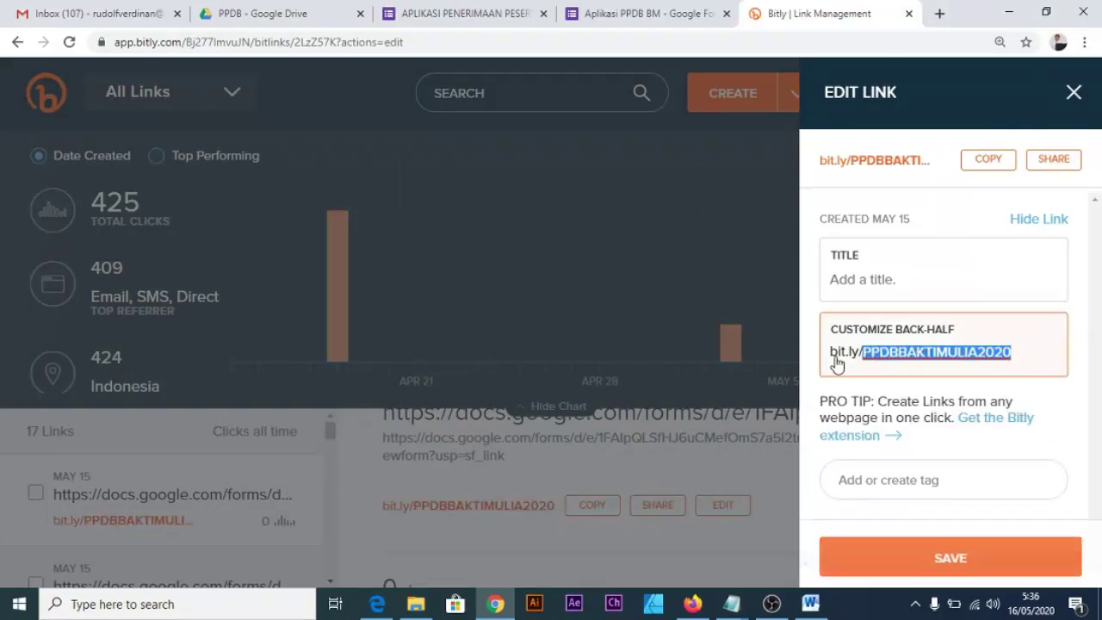
{"action": "right_click", "coordinate": [929, 353]}
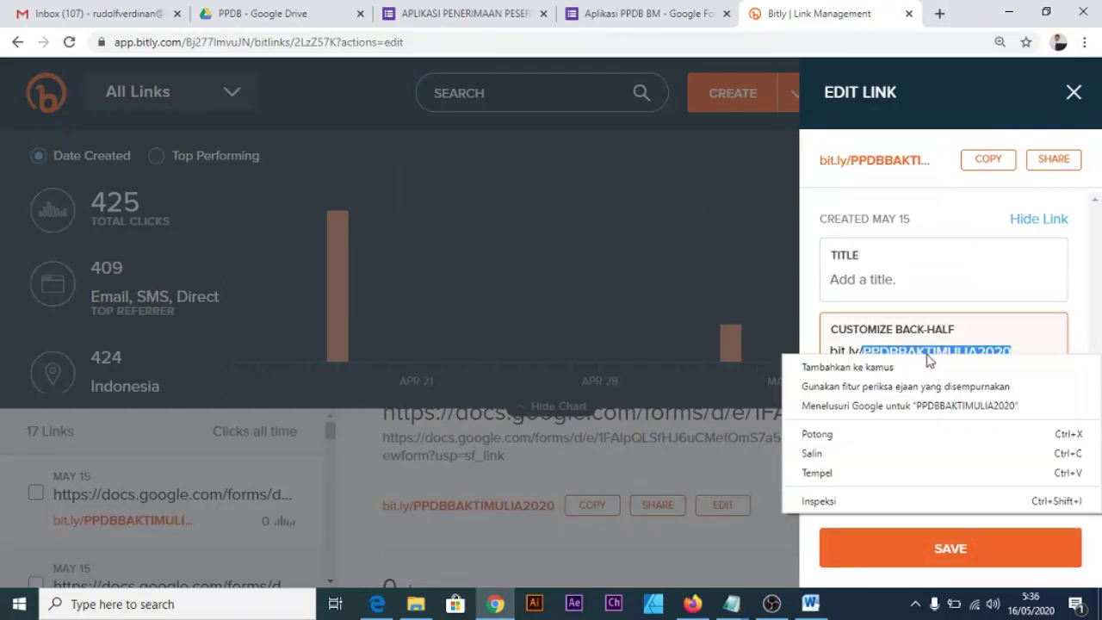
{"action": "left_click", "coordinate": [861, 455]}
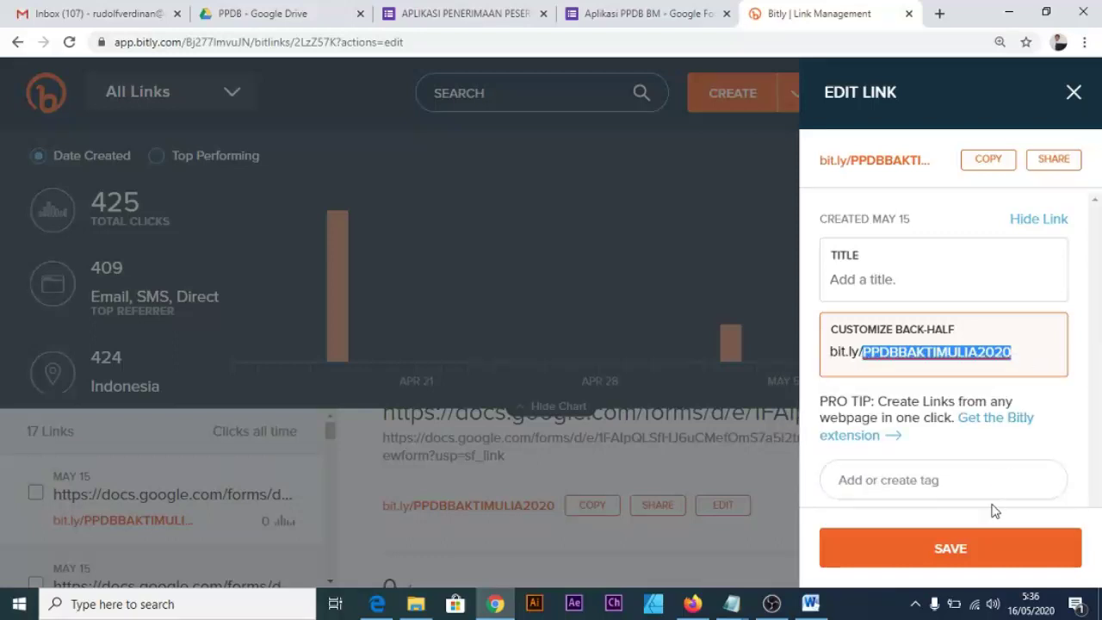
{"action": "left_click", "coordinate": [1074, 94]}
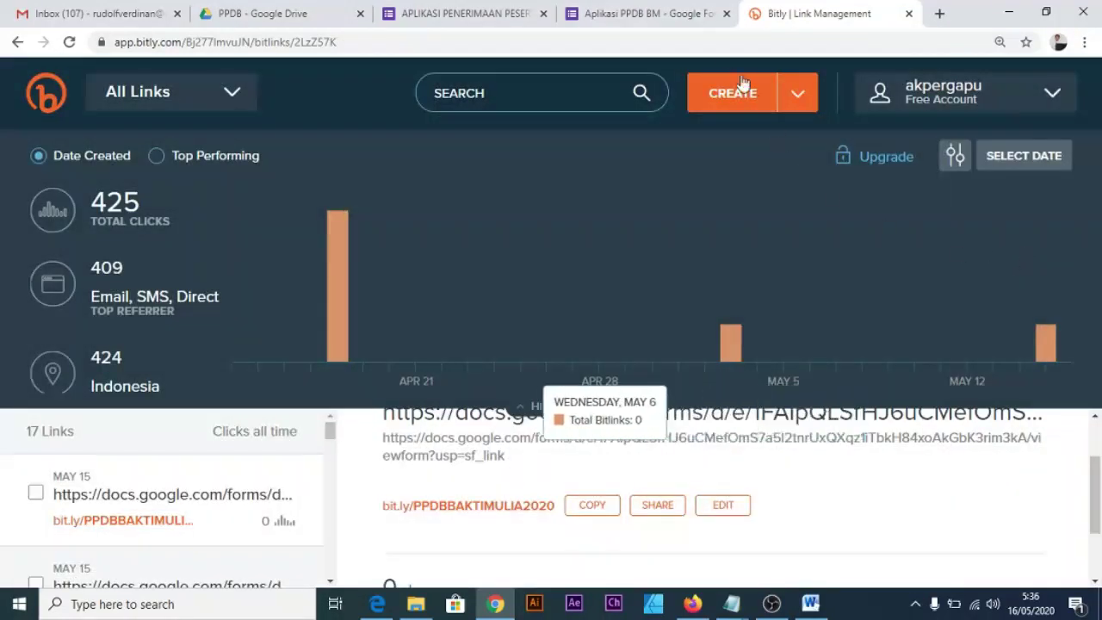
{"action": "left_click", "coordinate": [664, 20]}
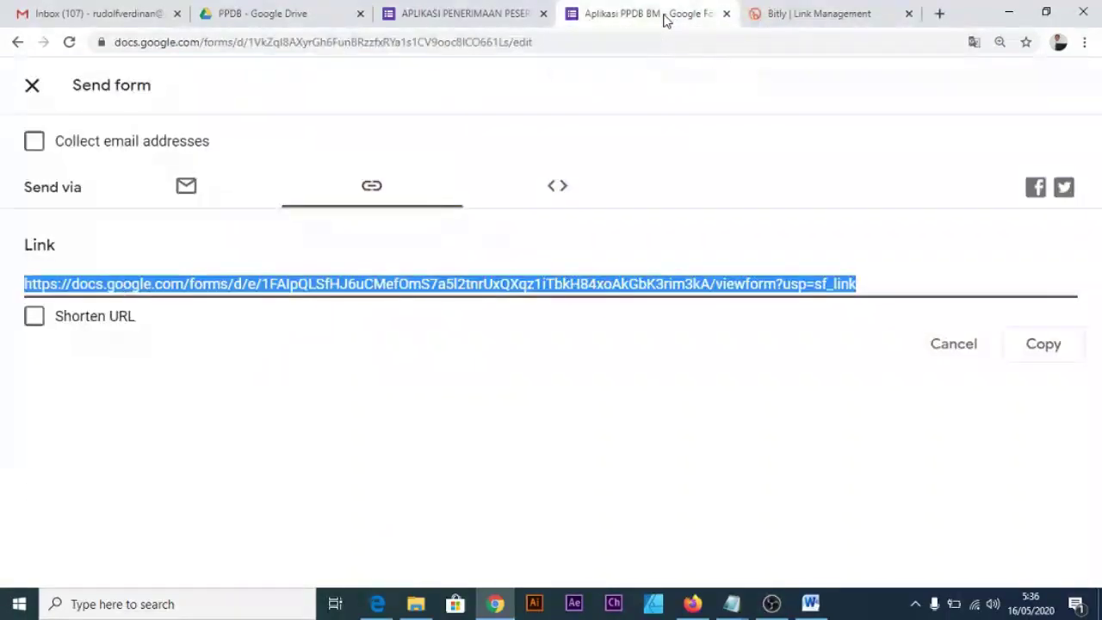
{"action": "key", "text": "ctrl+w"}
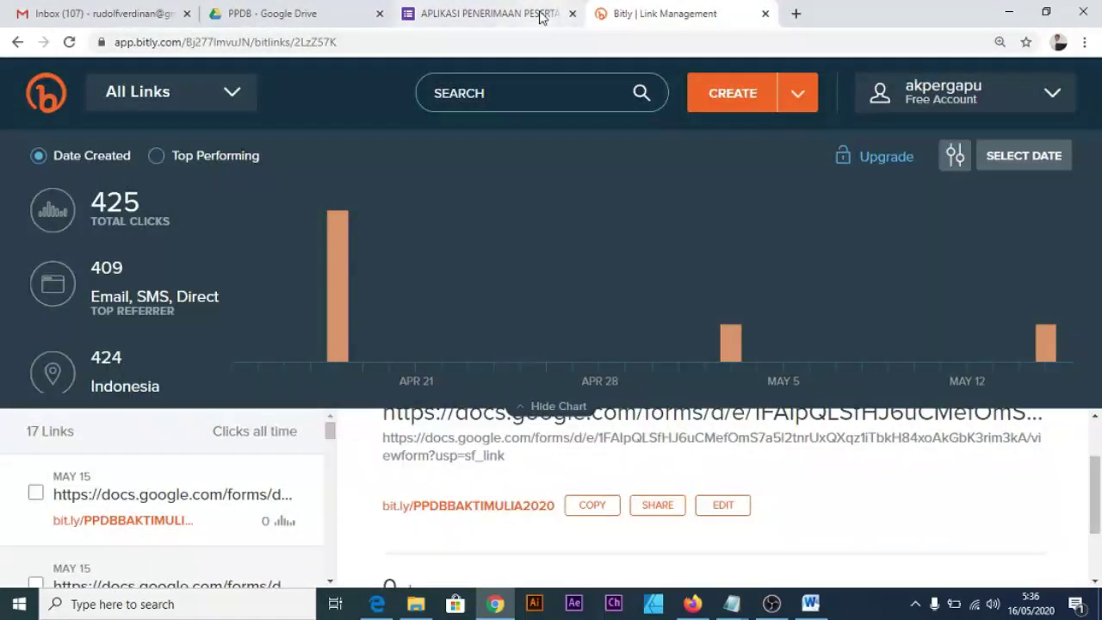
{"action": "left_click", "coordinate": [544, 14]}
{"action": "left_click", "coordinate": [573, 14]}
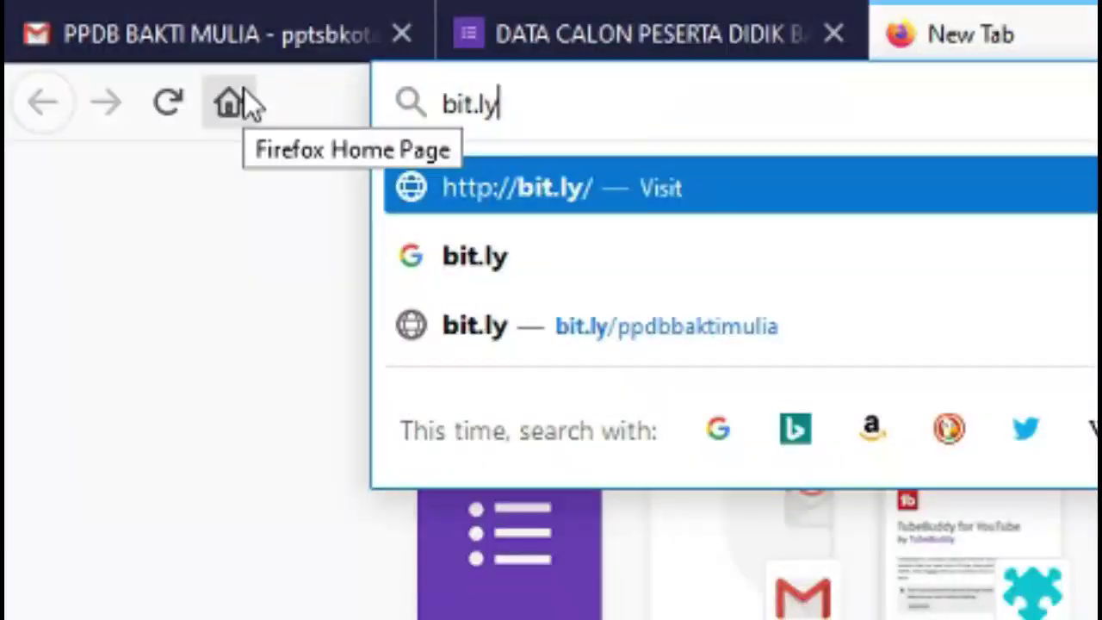
Open bit.ly/PPDBBAKTIMULIA2020 in Firefox to load the PENDAFTARAN PESERTA DIDIK BARU form.
{"action": "type", "text": "/"}
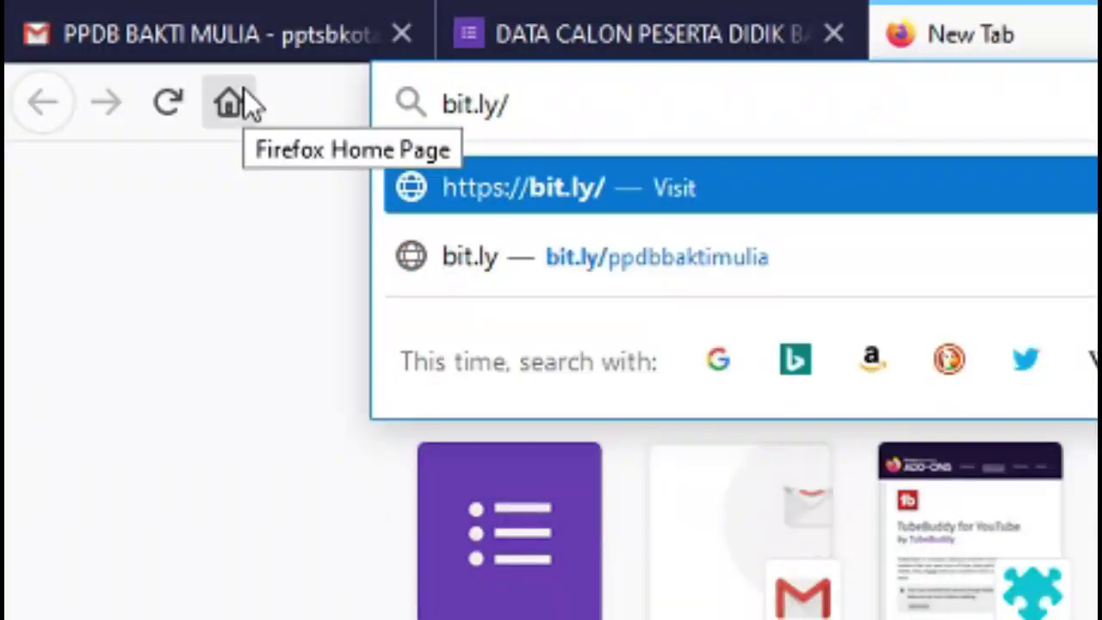
{"action": "type", "text": "PPDB"}
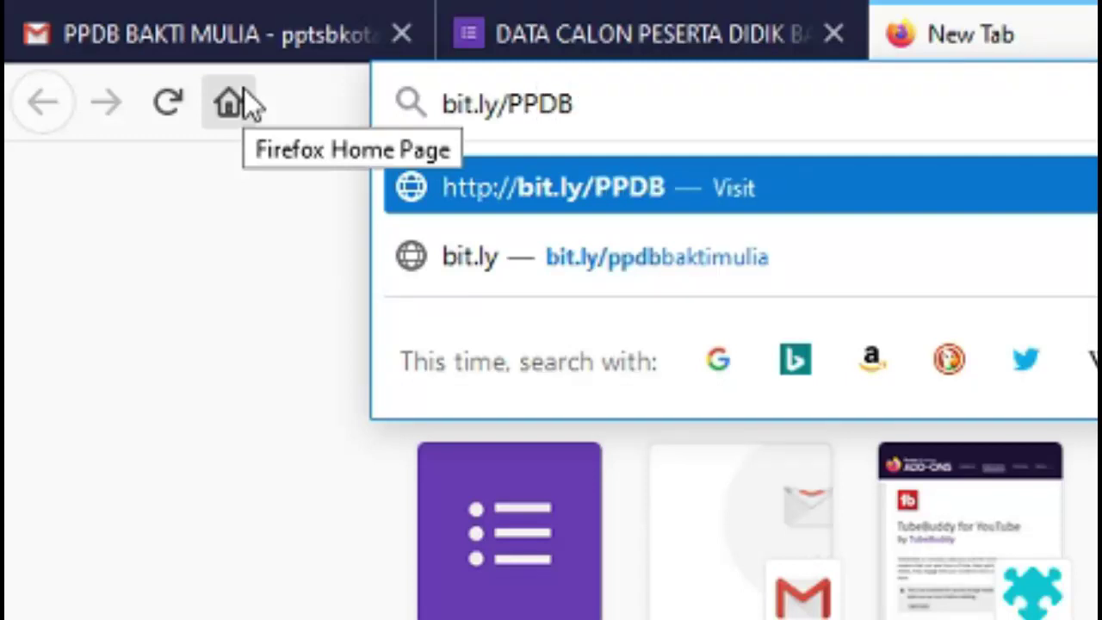
{"action": "type", "text": "BAKTIMULIA"}
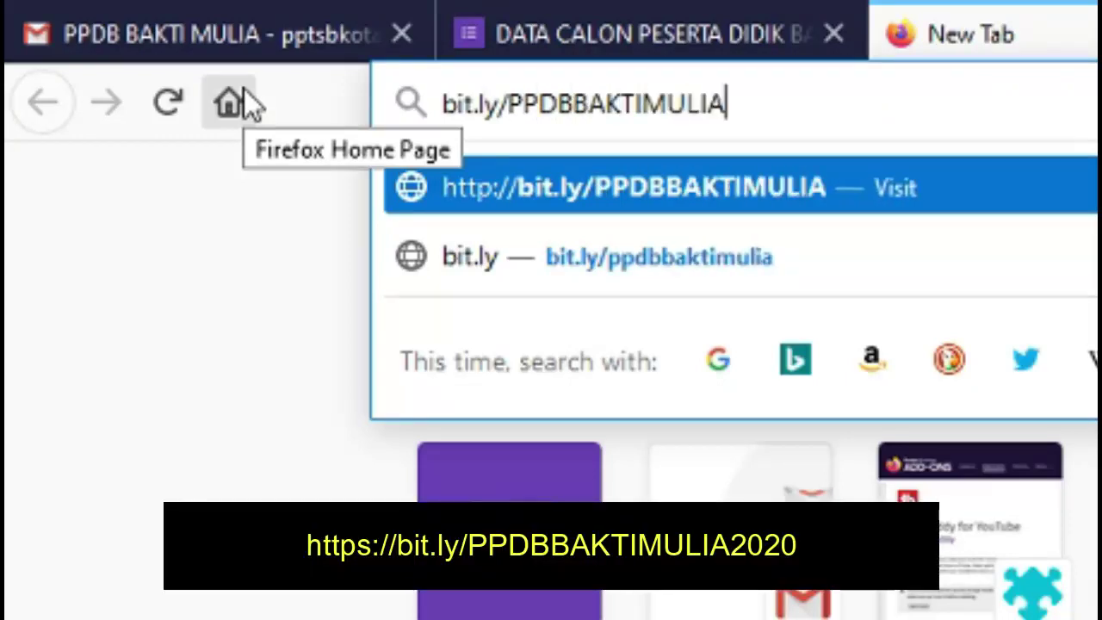
{"action": "type", "text": "2020"}
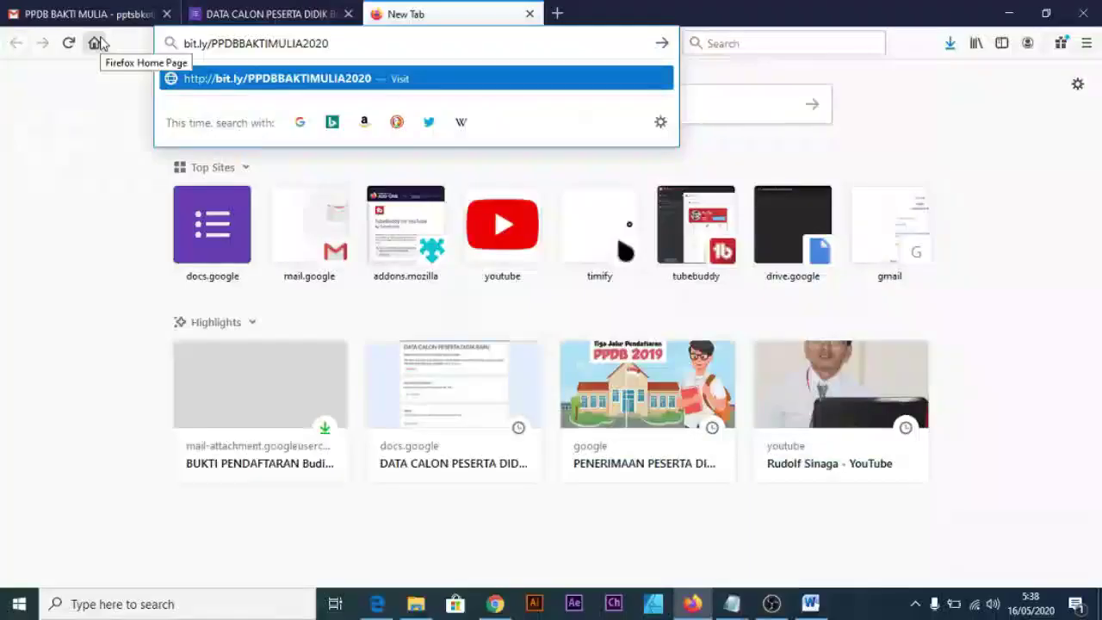
{"action": "key", "text": "Return"}
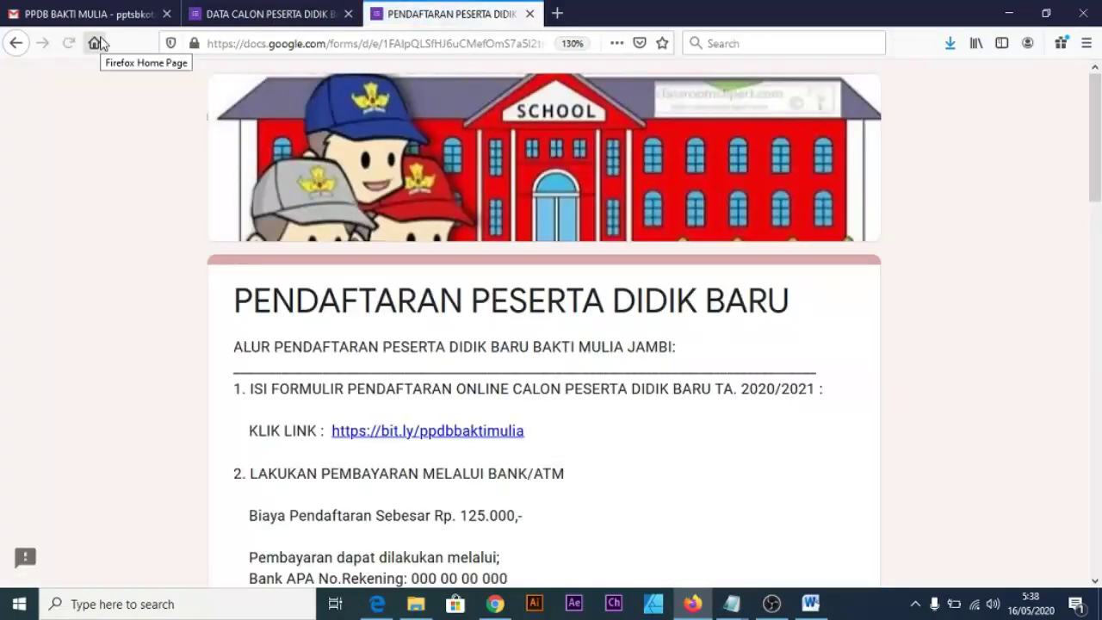
{"action": "key", "text": "ctrl+minus"}
{"action": "key", "text": "ctrl+minus"}
{"action": "key", "text": "ctrl+minus"}
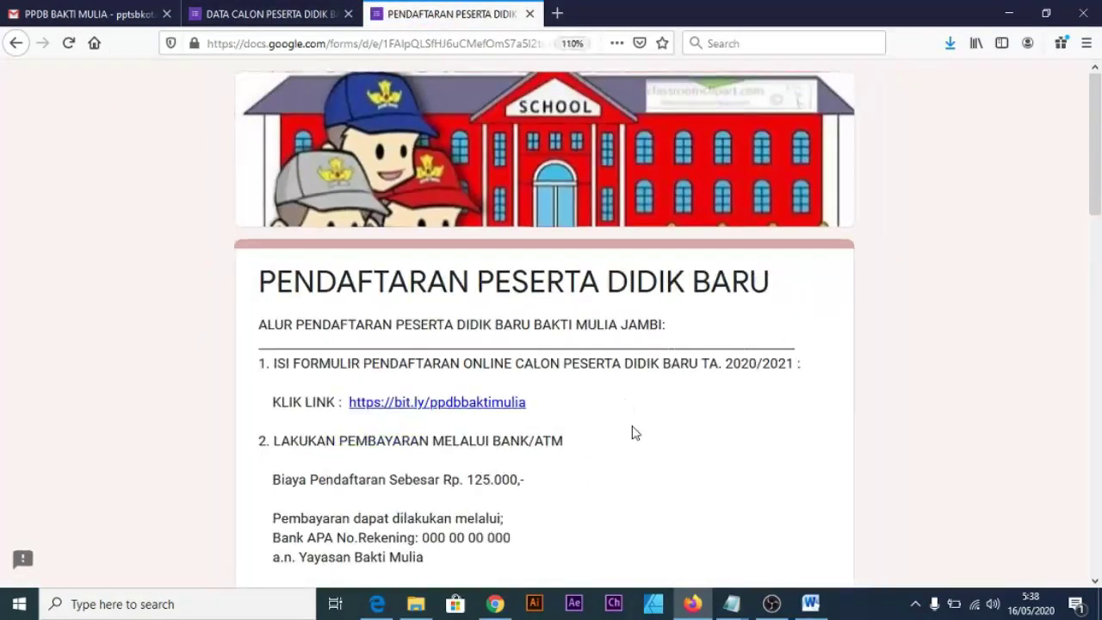
{"action": "key", "text": "ctrl+minus"}
{"action": "key", "text": "ctrl+minus"}
{"action": "key", "text": "ctrl+minus"}
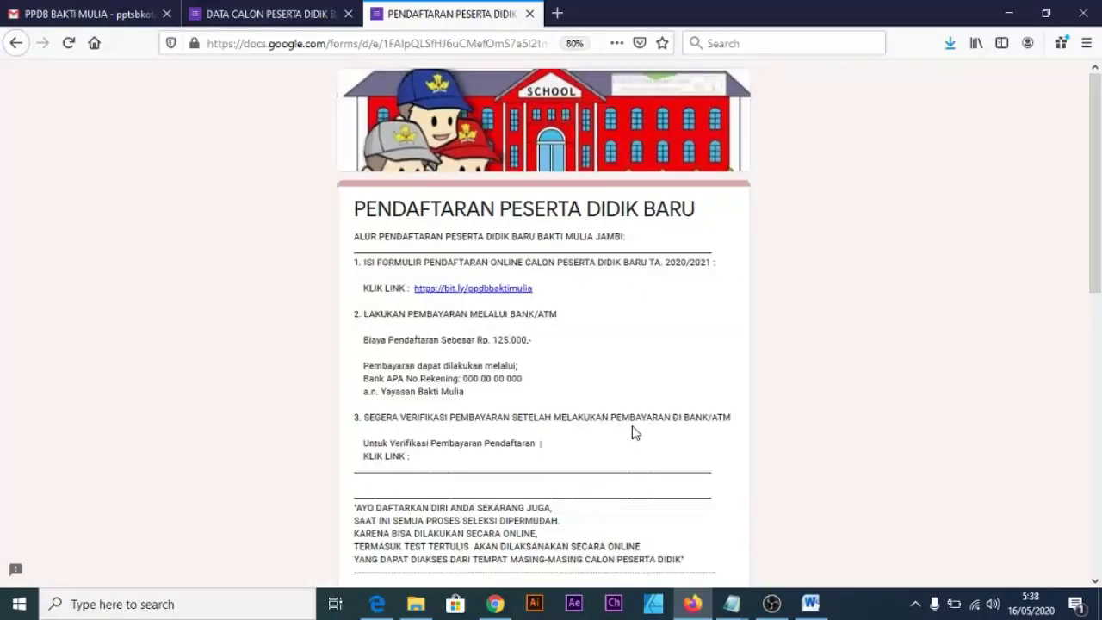
{"action": "scroll", "coordinate": [633, 433], "scroll_direction": "down", "scroll_amount": 6}
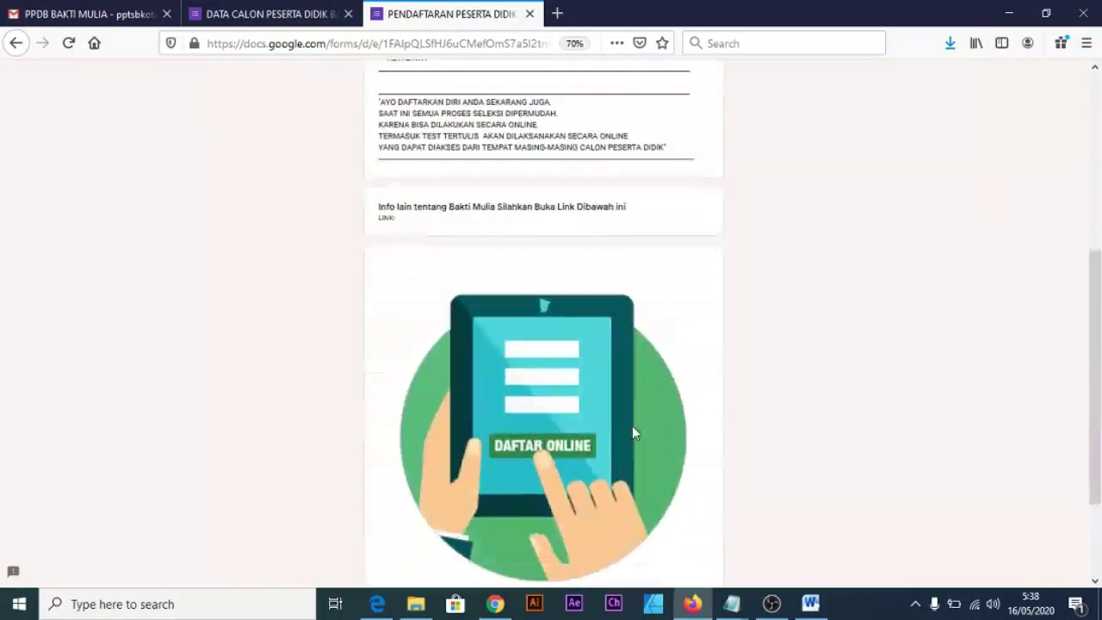
{"action": "scroll", "coordinate": [632, 433], "scroll_direction": "up", "scroll_amount": 6}
{"action": "key", "text": "ctrl+plus"}
{"action": "key", "text": "ctrl+plus"}
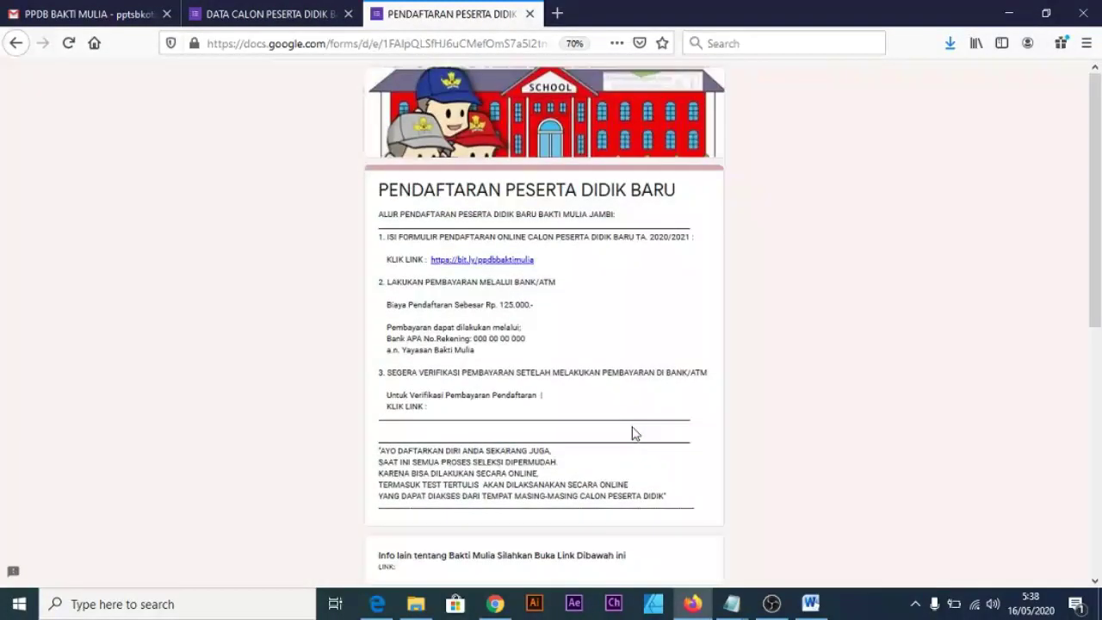
{"action": "key", "text": "ctrl+plus"}
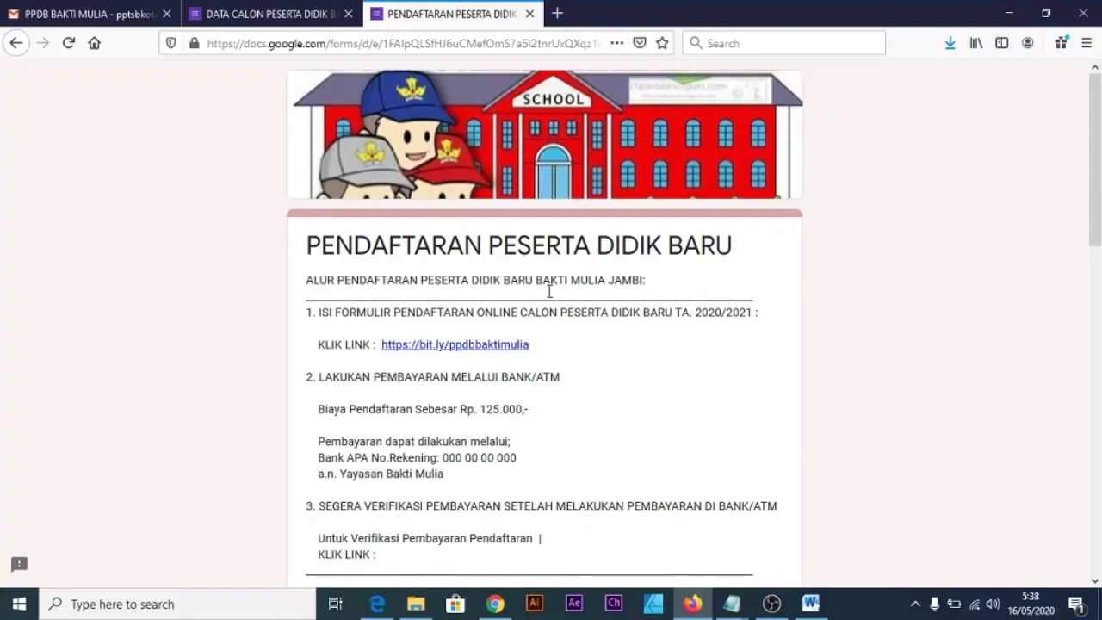
{"action": "scroll", "coordinate": [405, 327], "scroll_direction": "down", "scroll_amount": 2}
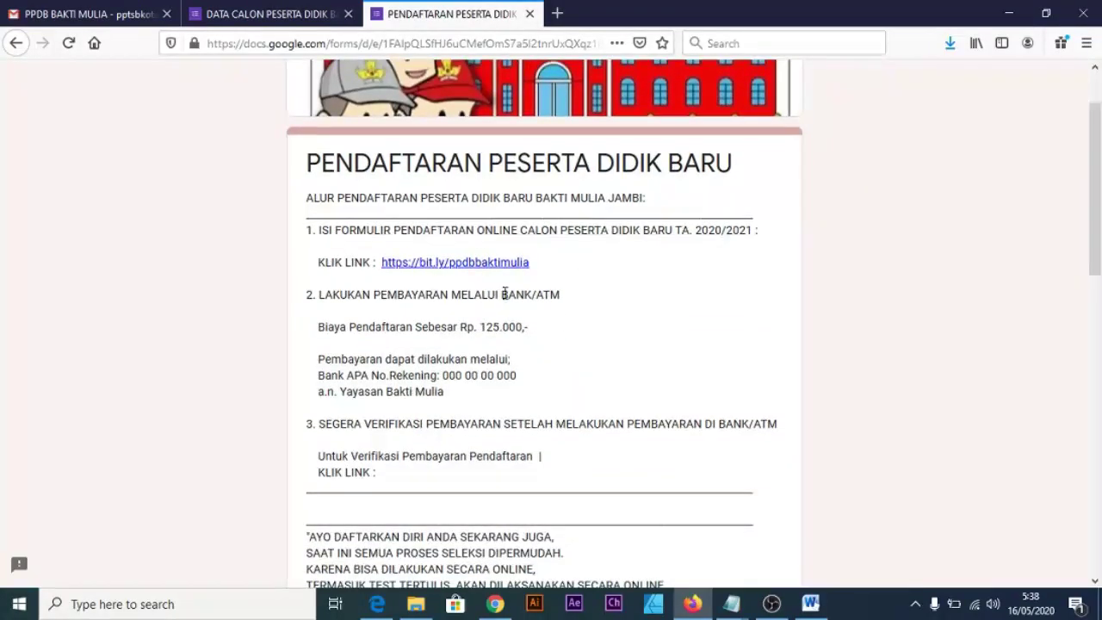
{"action": "scroll", "coordinate": [354, 265], "scroll_direction": "up", "scroll_amount": 2}
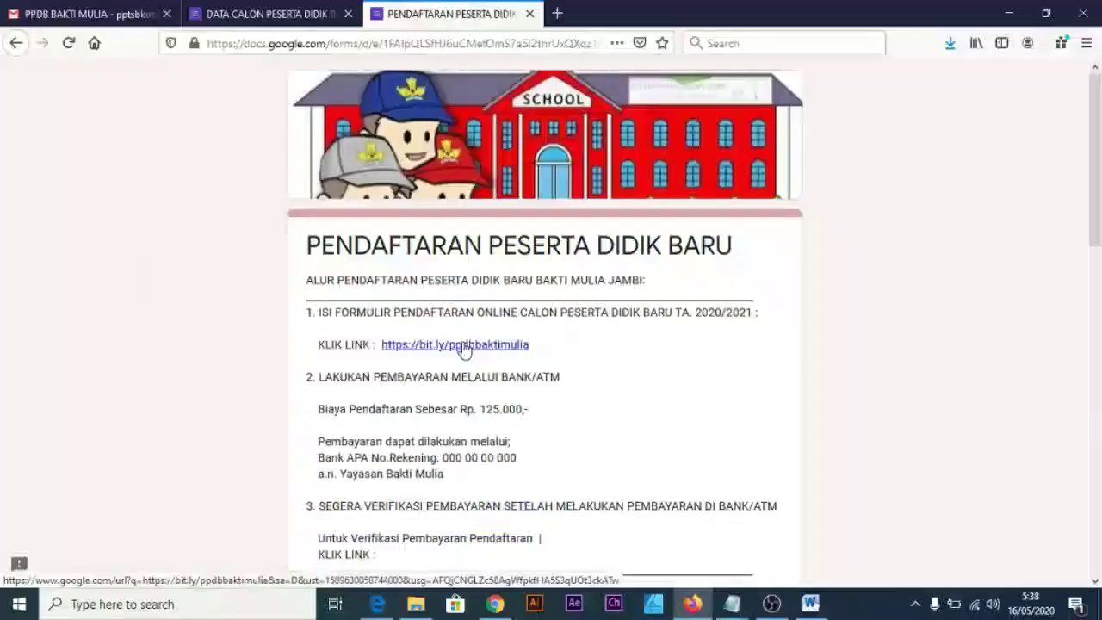
Test that bit.ly/ppdbbaktimulia opens the DATA CALON PESERTA DIDIK BARU form, then close it.
{"action": "left_click", "coordinate": [463, 347]}
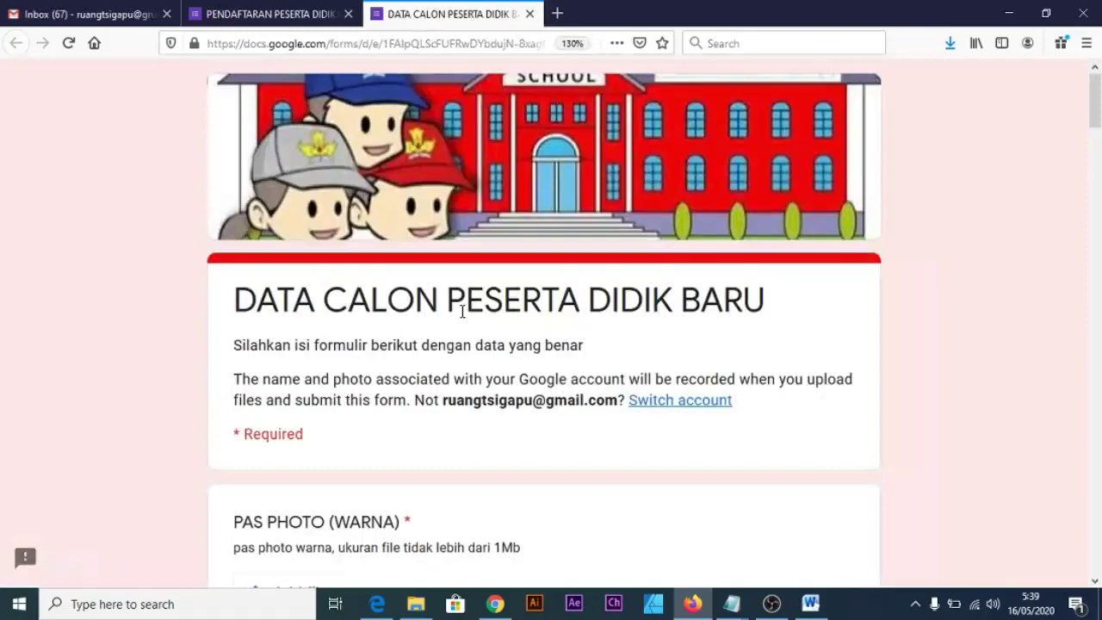
{"action": "scroll", "coordinate": [463, 312], "scroll_direction": "down", "scroll_amount": 5}
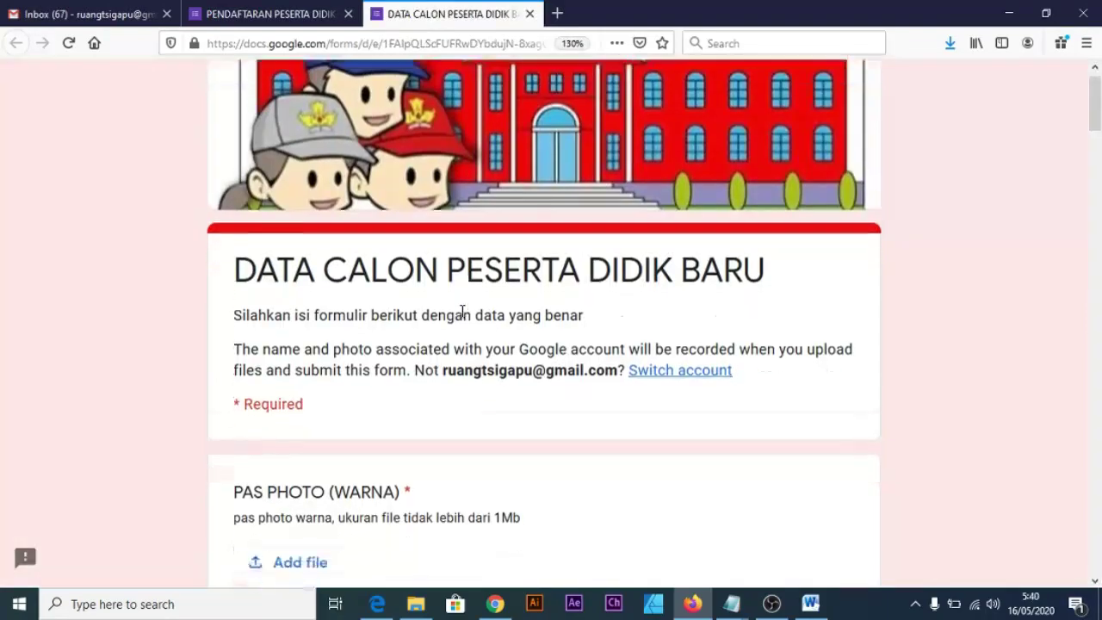
{"action": "scroll", "coordinate": [463, 312], "scroll_direction": "up", "scroll_amount": 5}
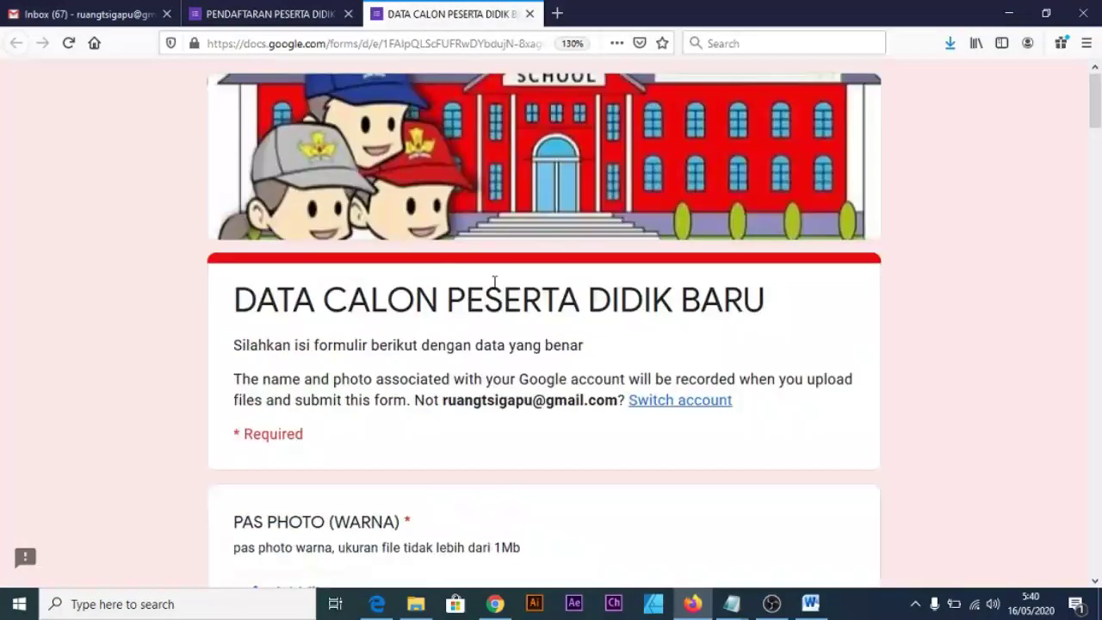
{"action": "scroll", "coordinate": [515, 330], "scroll_direction": "down", "scroll_amount": 15}
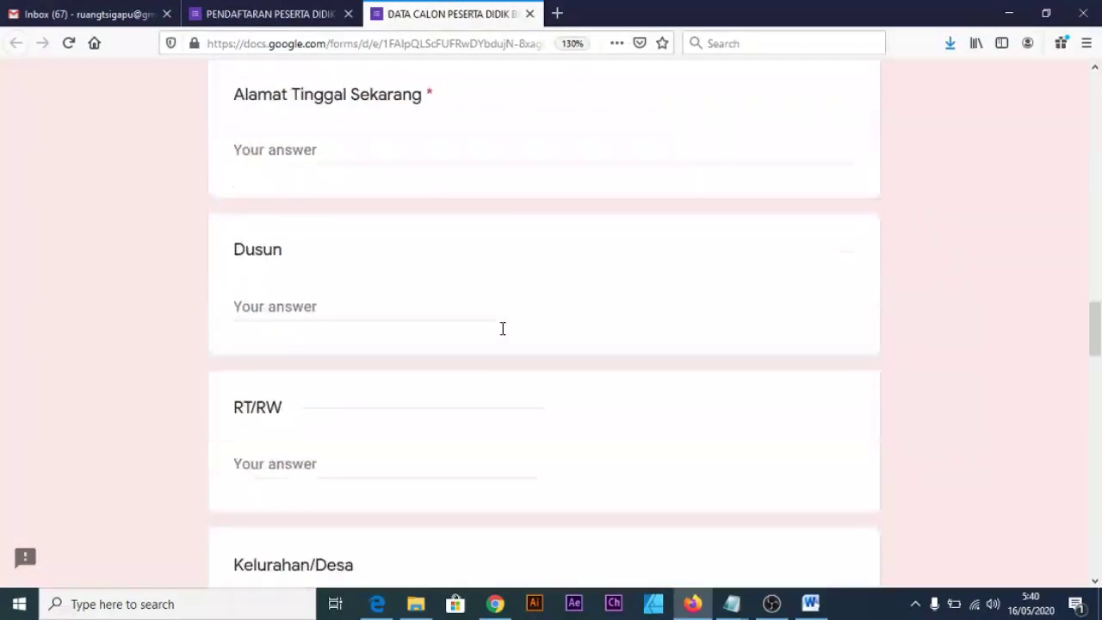
{"action": "scroll", "coordinate": [503, 328], "scroll_direction": "down", "scroll_amount": 18}
{"action": "scroll", "coordinate": [487, 194], "scroll_direction": "up", "scroll_amount": 8}
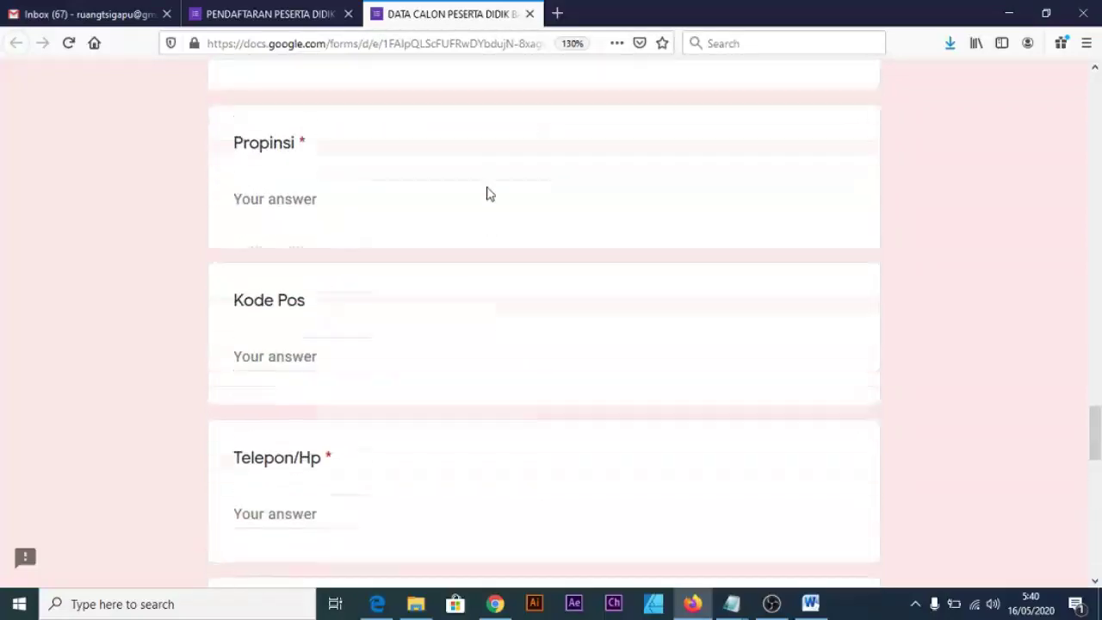
{"action": "scroll", "coordinate": [487, 194], "scroll_direction": "up", "scroll_amount": 5}
{"action": "left_click", "coordinate": [530, 14]}
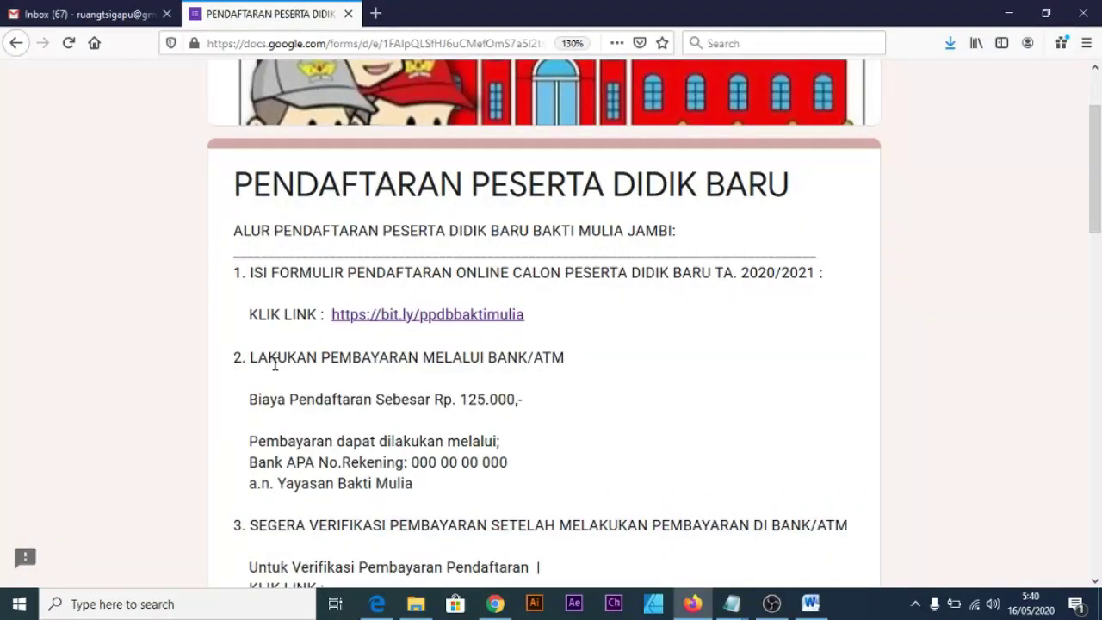
Scroll the live form down to the 'AYO DAFTARKAN DIRI' message and Info lain section.
{"action": "scroll", "coordinate": [248, 363], "scroll_direction": "down", "scroll_amount": 3}
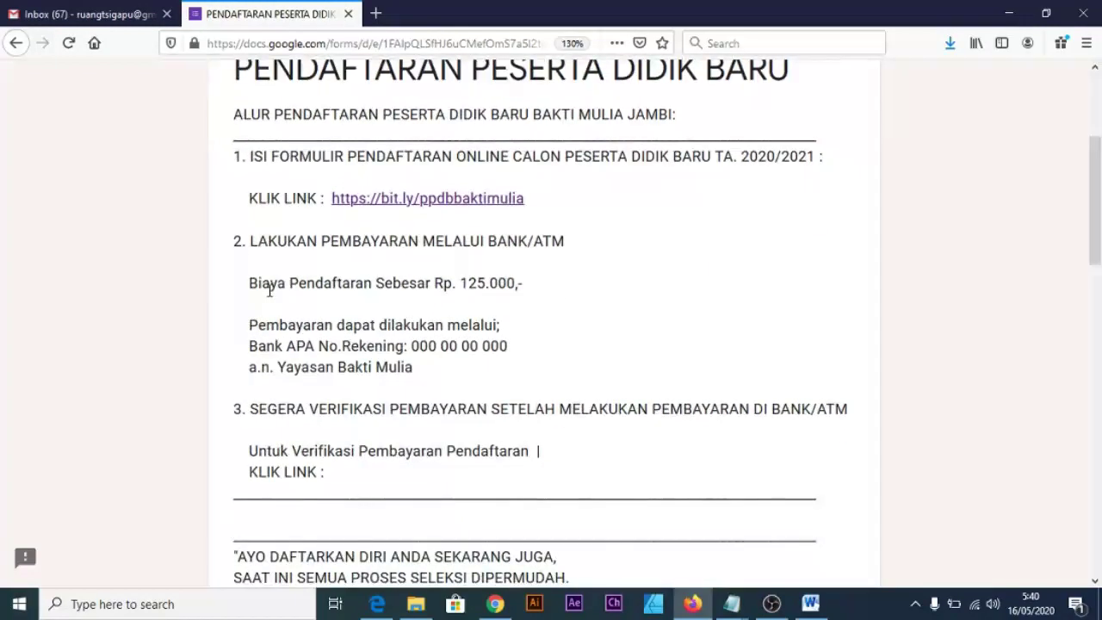
{"action": "left_click_drag", "start_coordinate": [255, 325], "coordinate": [398, 349]}
{"action": "left_click", "coordinate": [534, 347]}
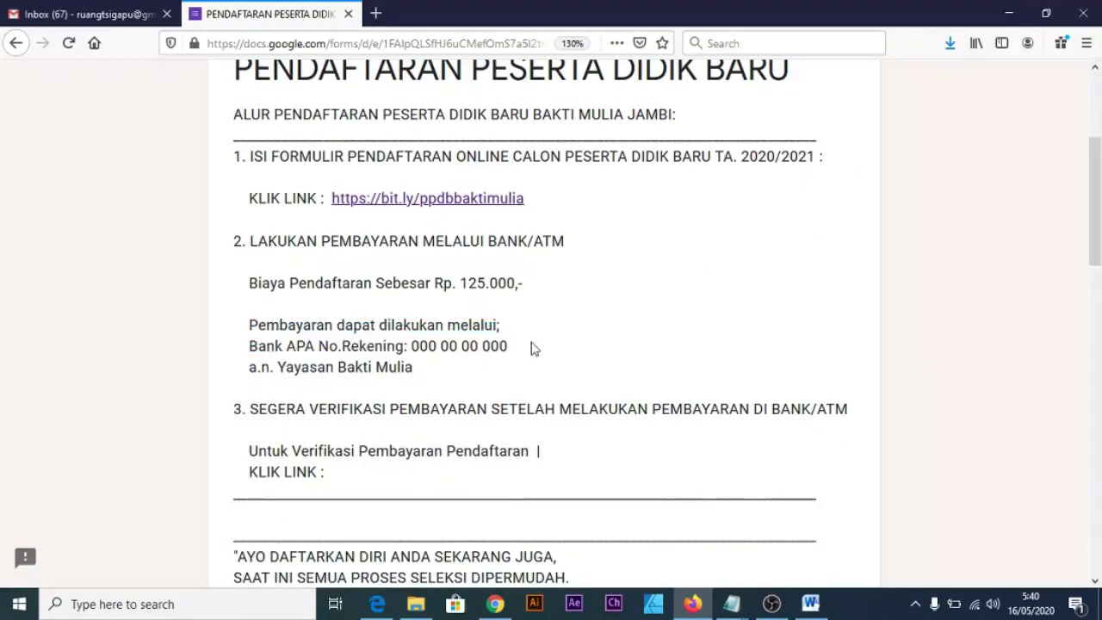
{"action": "scroll", "coordinate": [423, 364], "scroll_direction": "down", "scroll_amount": 3}
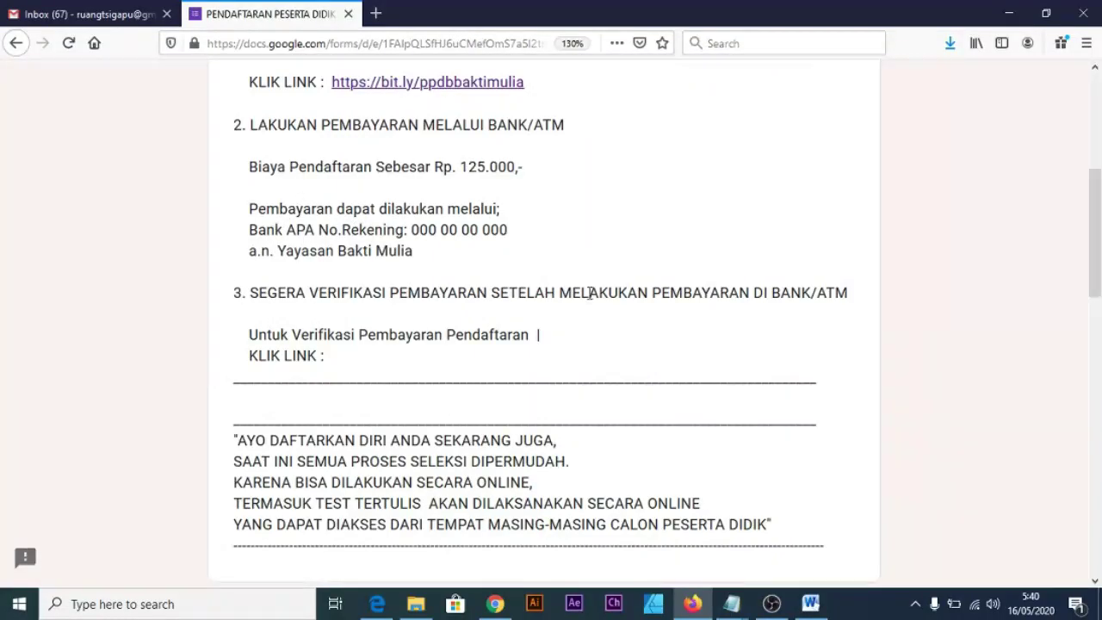
{"action": "scroll", "coordinate": [369, 339], "scroll_direction": "up", "scroll_amount": 5}
{"action": "scroll", "coordinate": [345, 379], "scroll_direction": "down", "scroll_amount": 2}
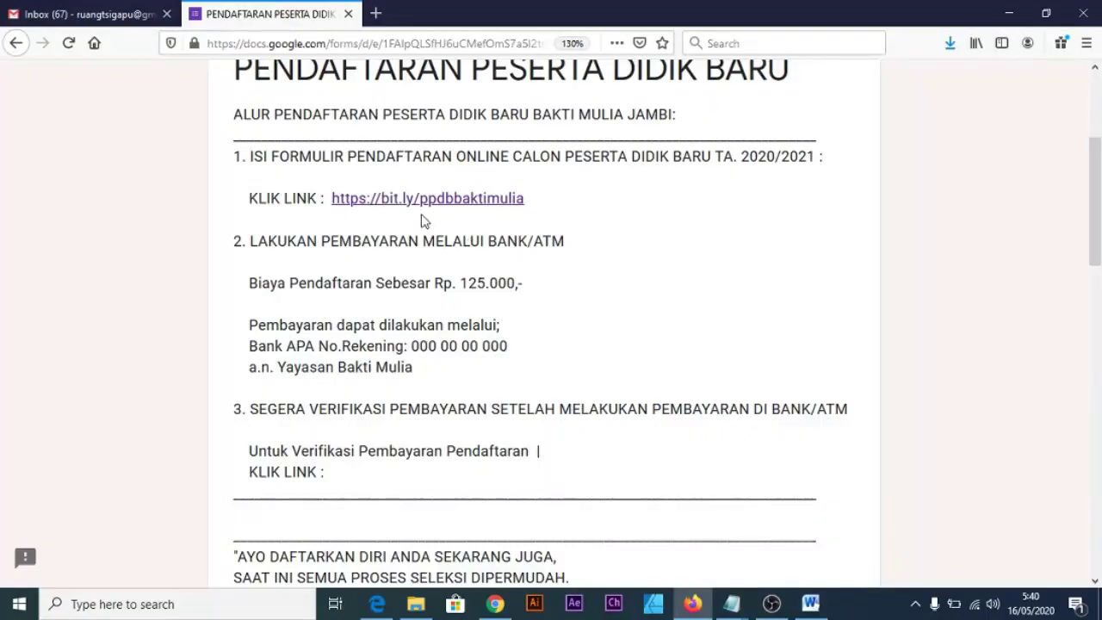
{"action": "scroll", "coordinate": [476, 240], "scroll_direction": "up", "scroll_amount": 3}
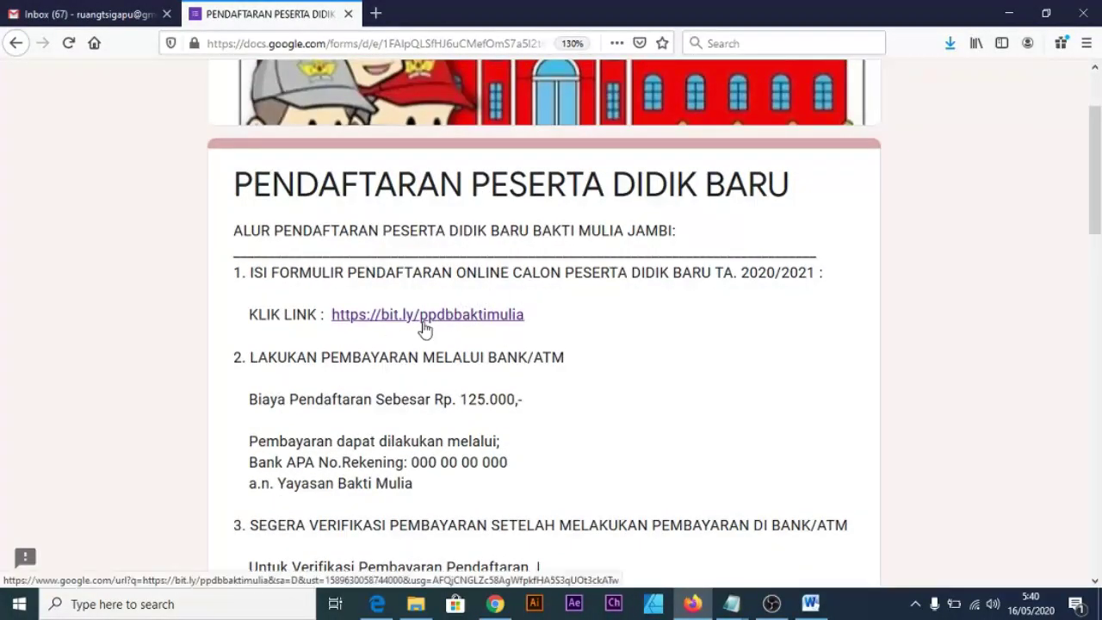
{"action": "scroll", "coordinate": [424, 328], "scroll_direction": "down", "scroll_amount": 5}
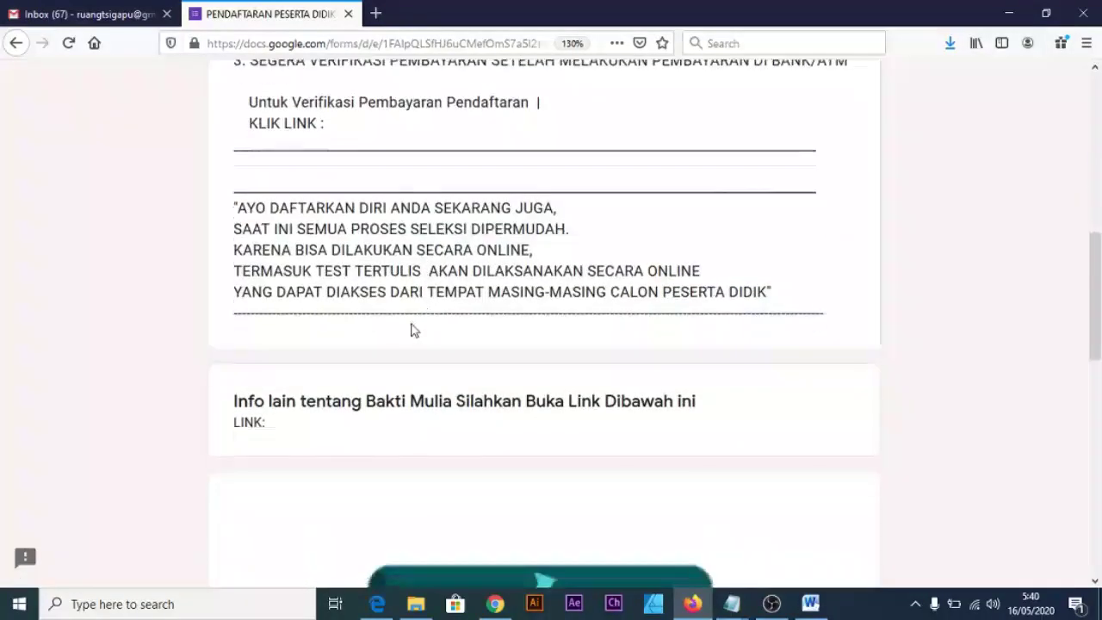